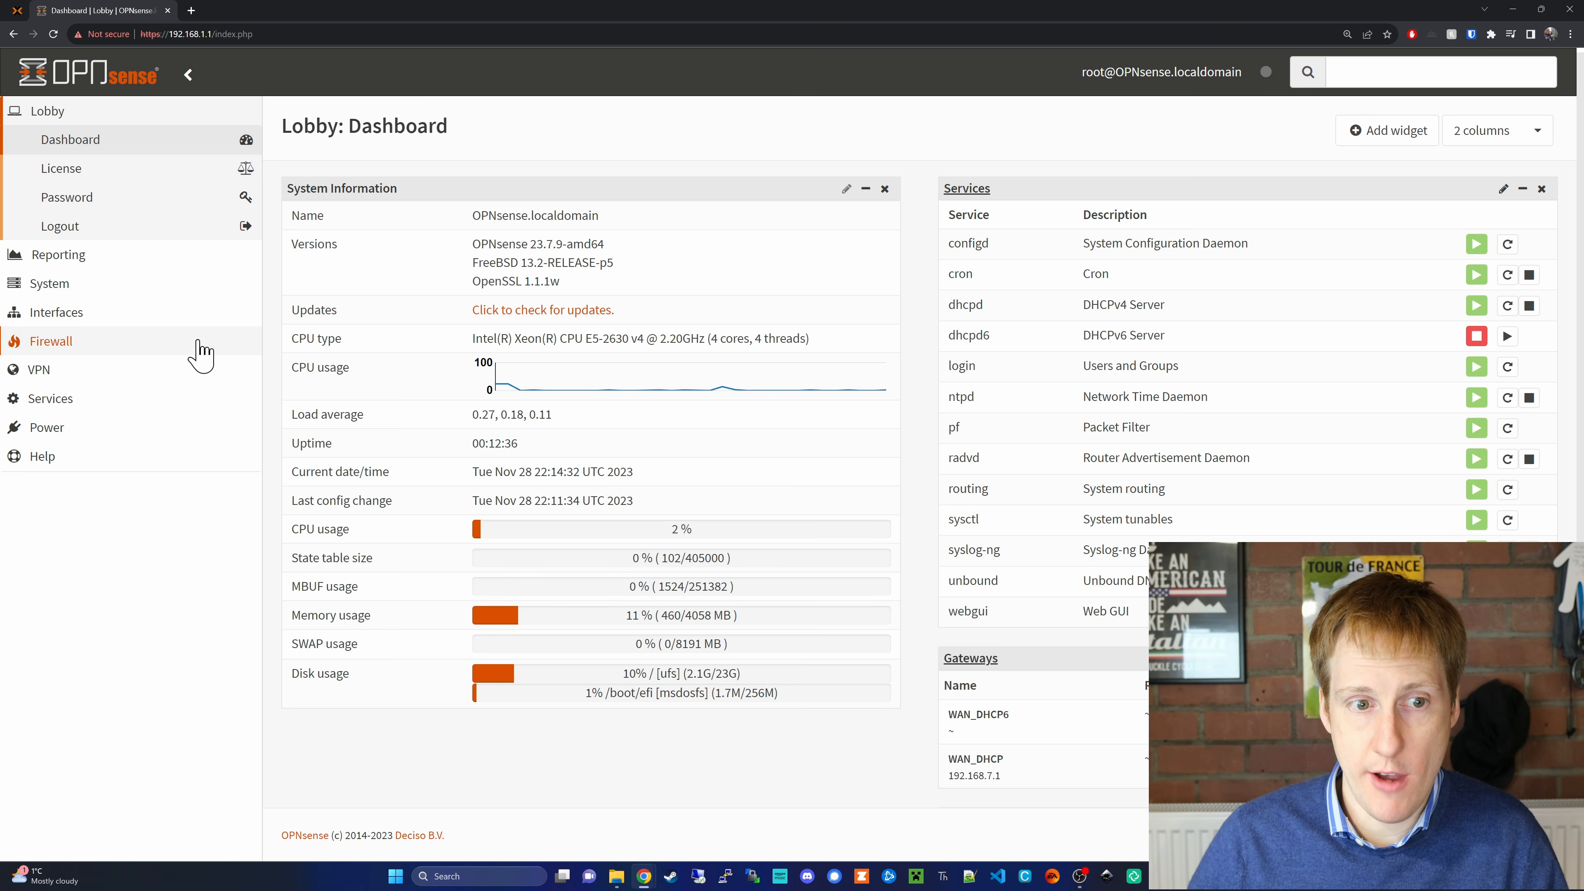
Find the rebellion theme among the firmware plugins with the filter "rebe" and install os-theme-rebellion.
{"action": "left_click", "coordinate": [124, 398]}
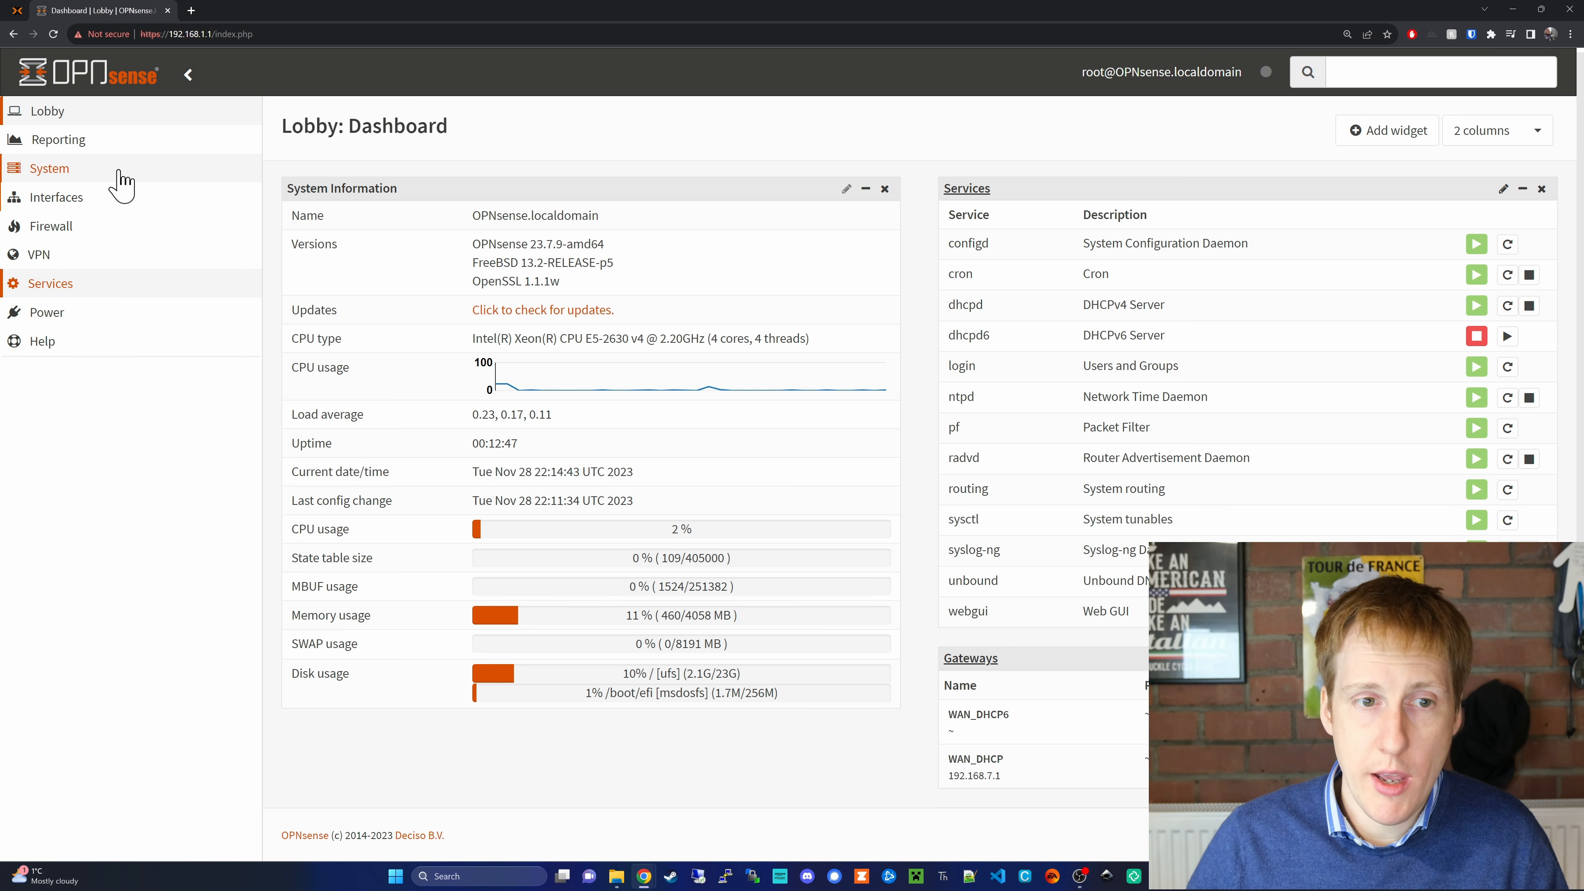
{"action": "left_click", "coordinate": [96, 168]}
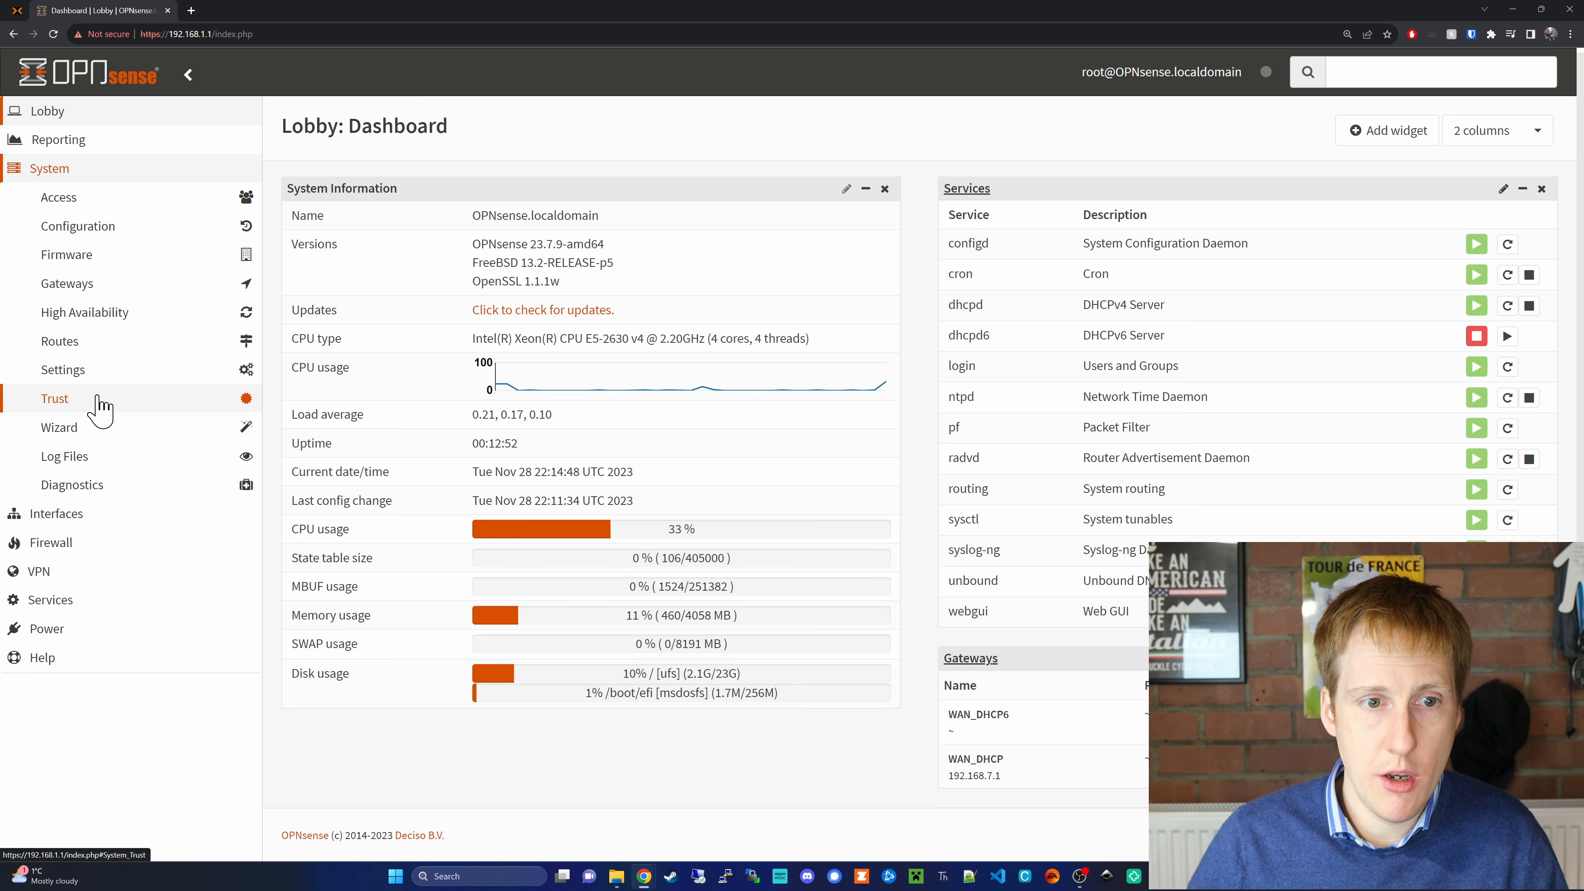
{"action": "left_click", "coordinate": [107, 261]}
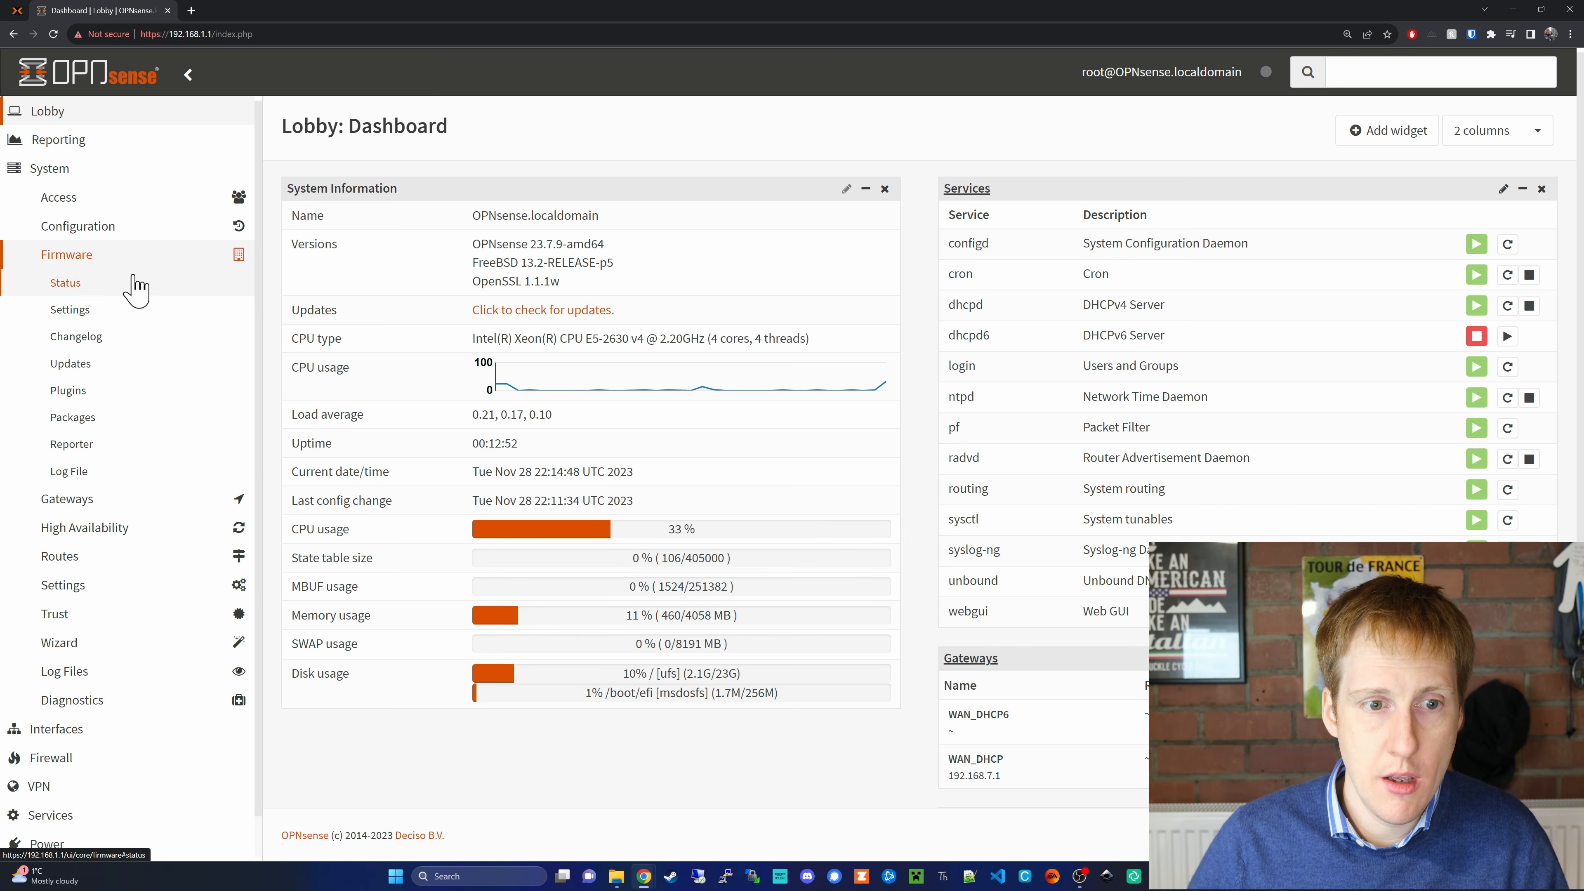
{"action": "left_click", "coordinate": [108, 393]}
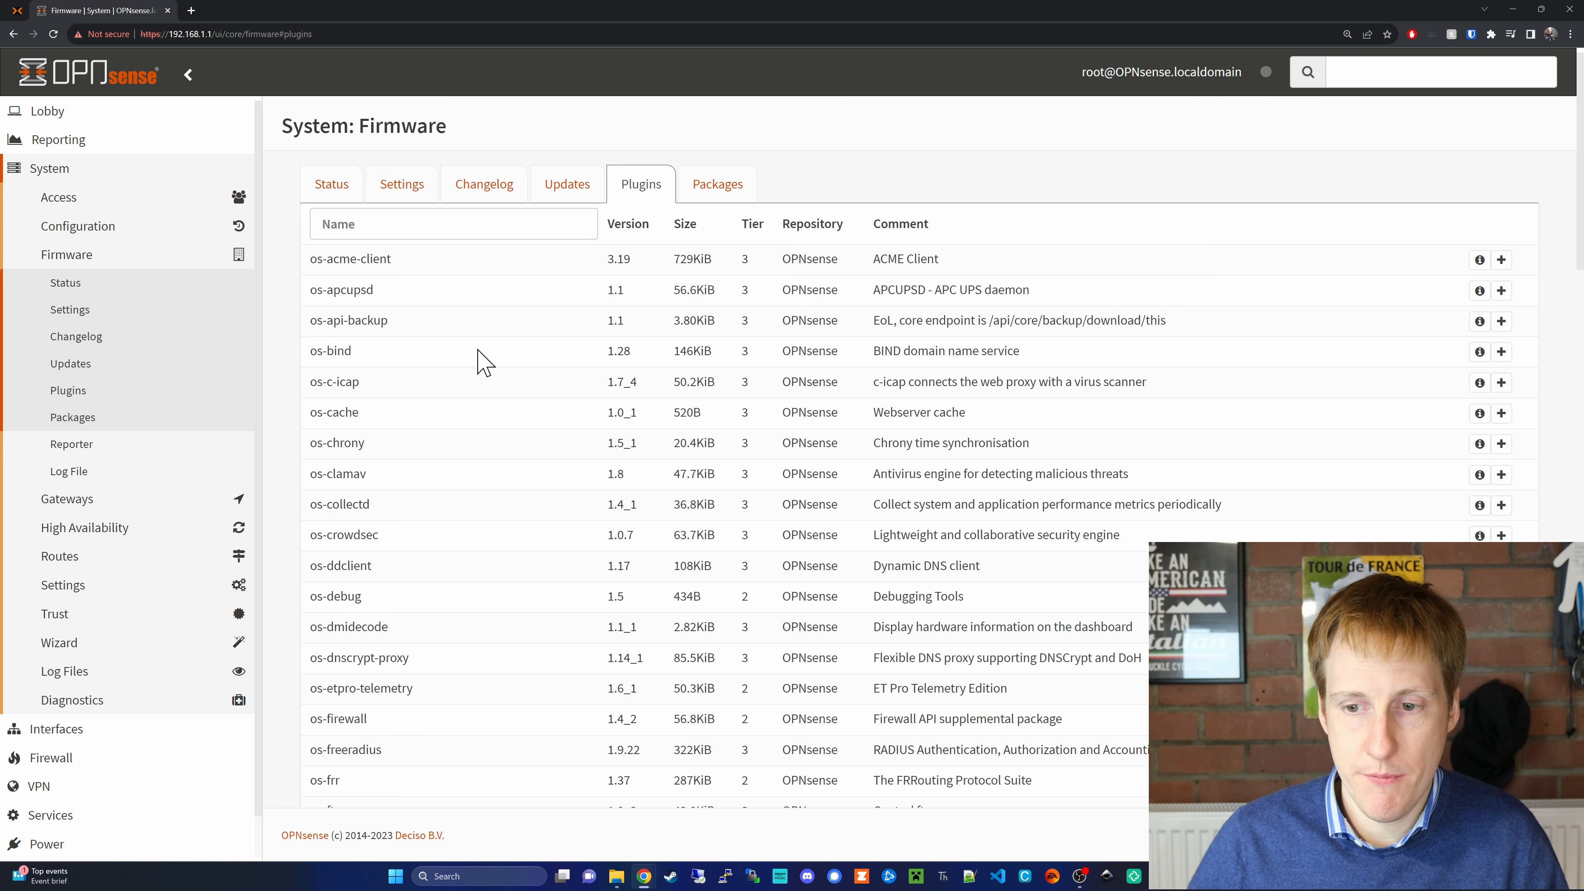
{"action": "left_click", "coordinate": [435, 224]}
{"action": "type", "text": "rebe"}
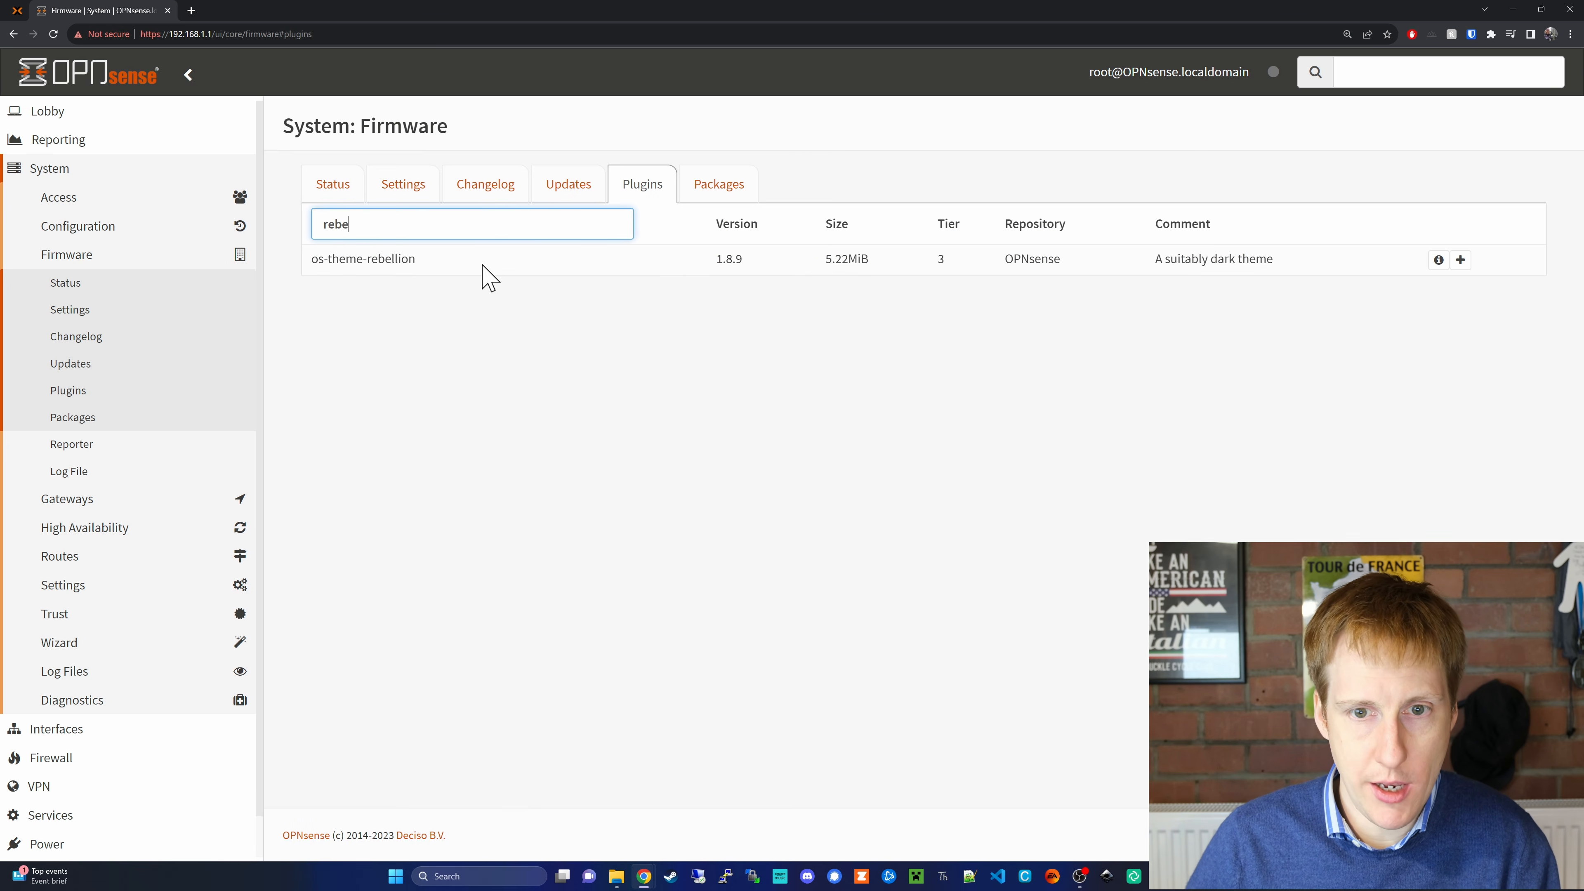
{"action": "left_click", "coordinate": [1460, 260]}
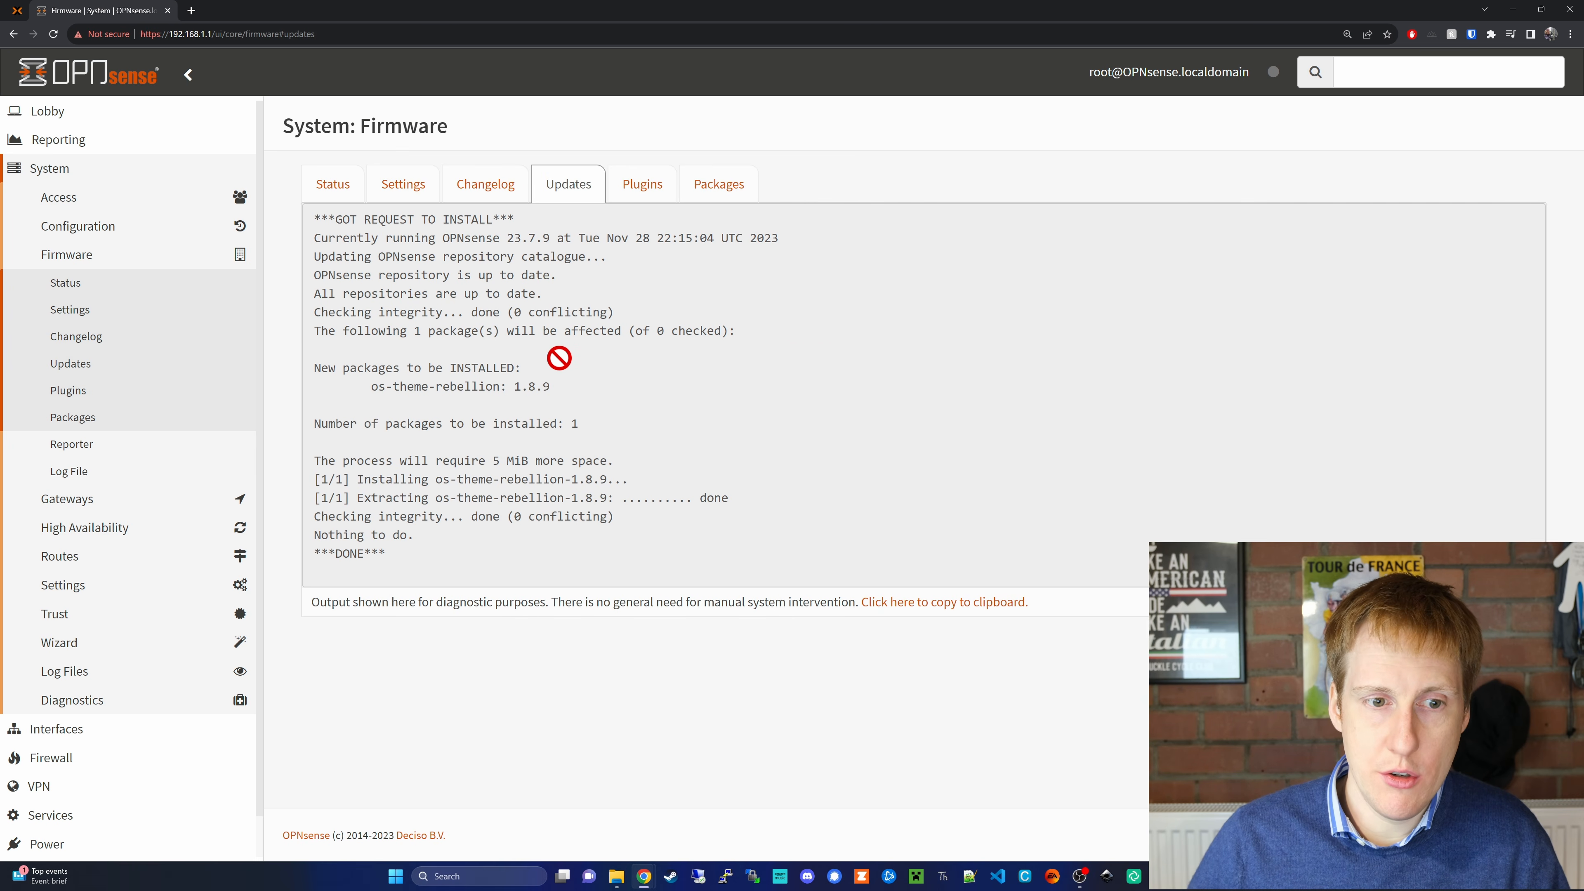
Set the theme to rebellion in the general system settings and save them.
{"action": "left_click", "coordinate": [110, 588]}
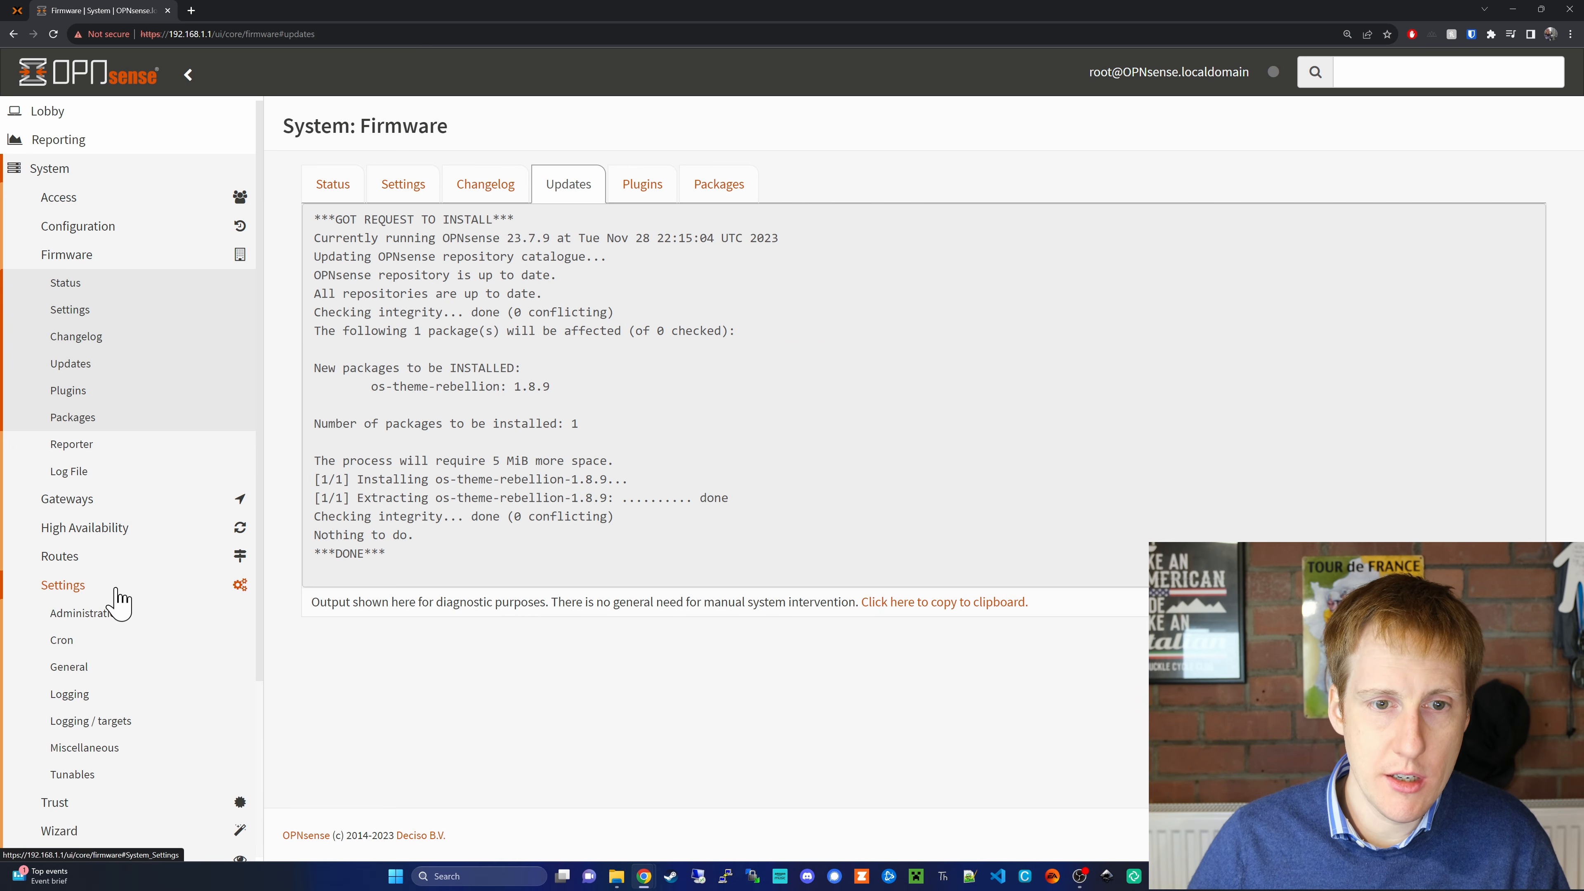
{"action": "left_click", "coordinate": [104, 667]}
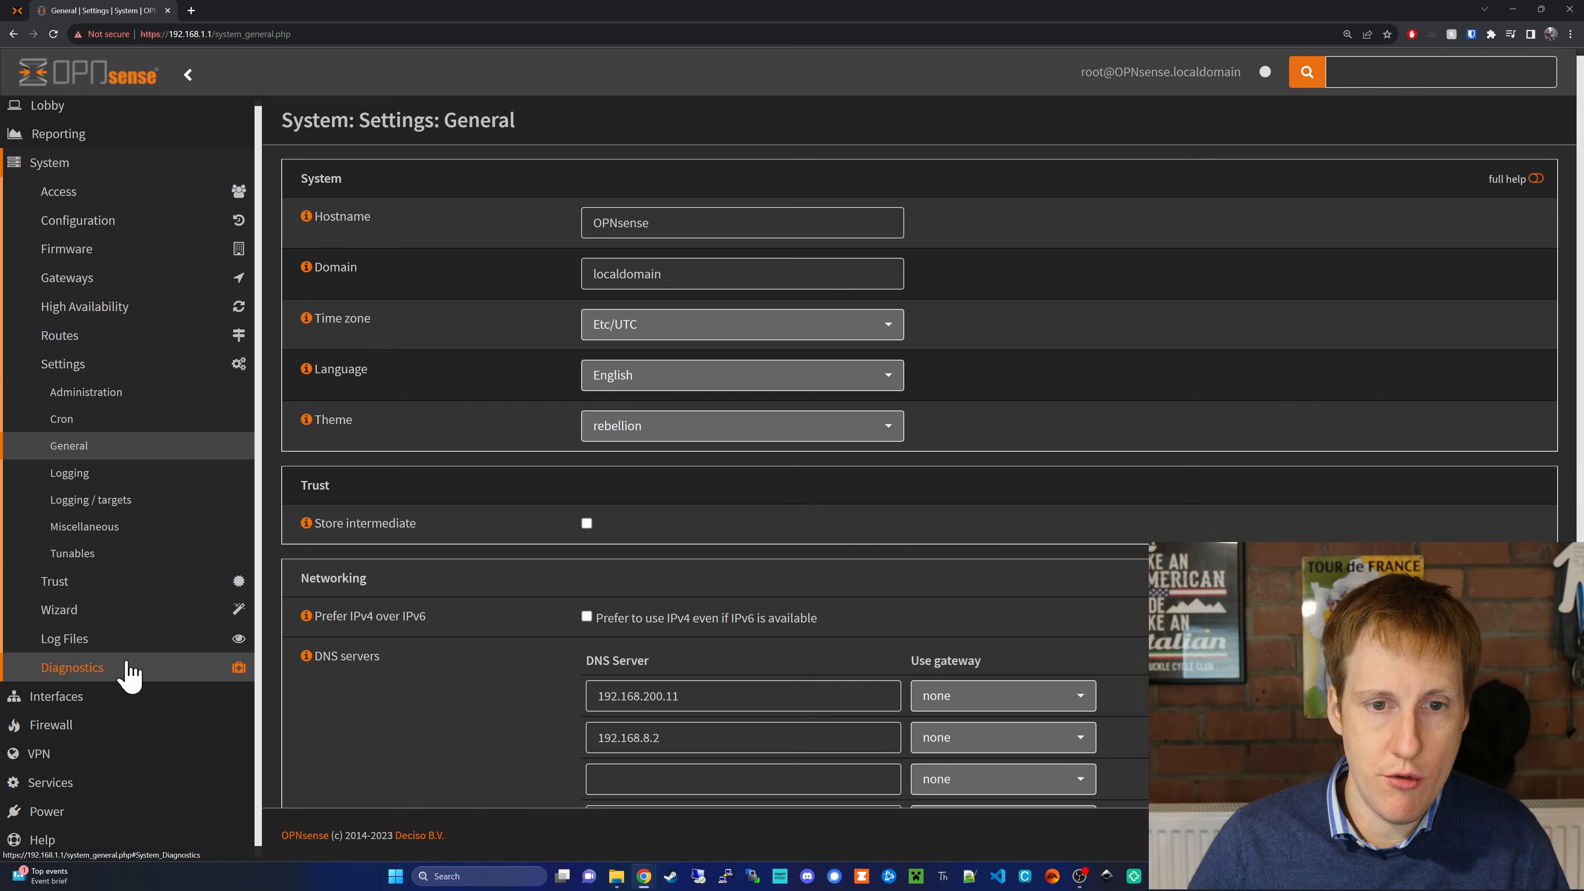
{"action": "left_click", "coordinate": [831, 437]}
{"action": "left_click", "coordinate": [780, 485]}
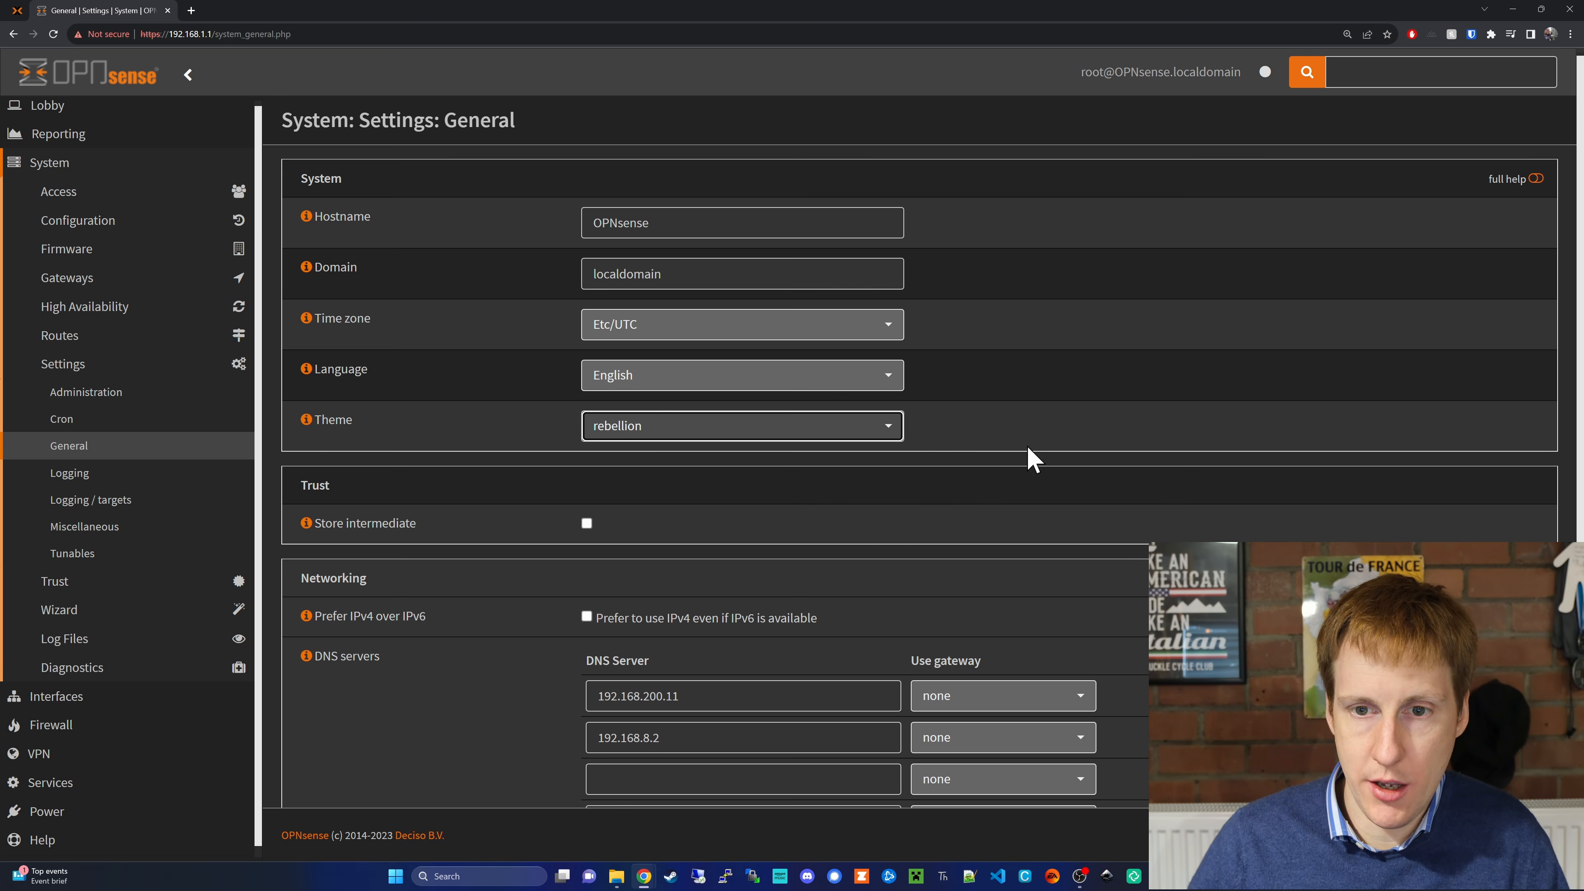
{"action": "scroll", "coordinate": [913, 531], "scroll_direction": "down", "scroll_amount": 5}
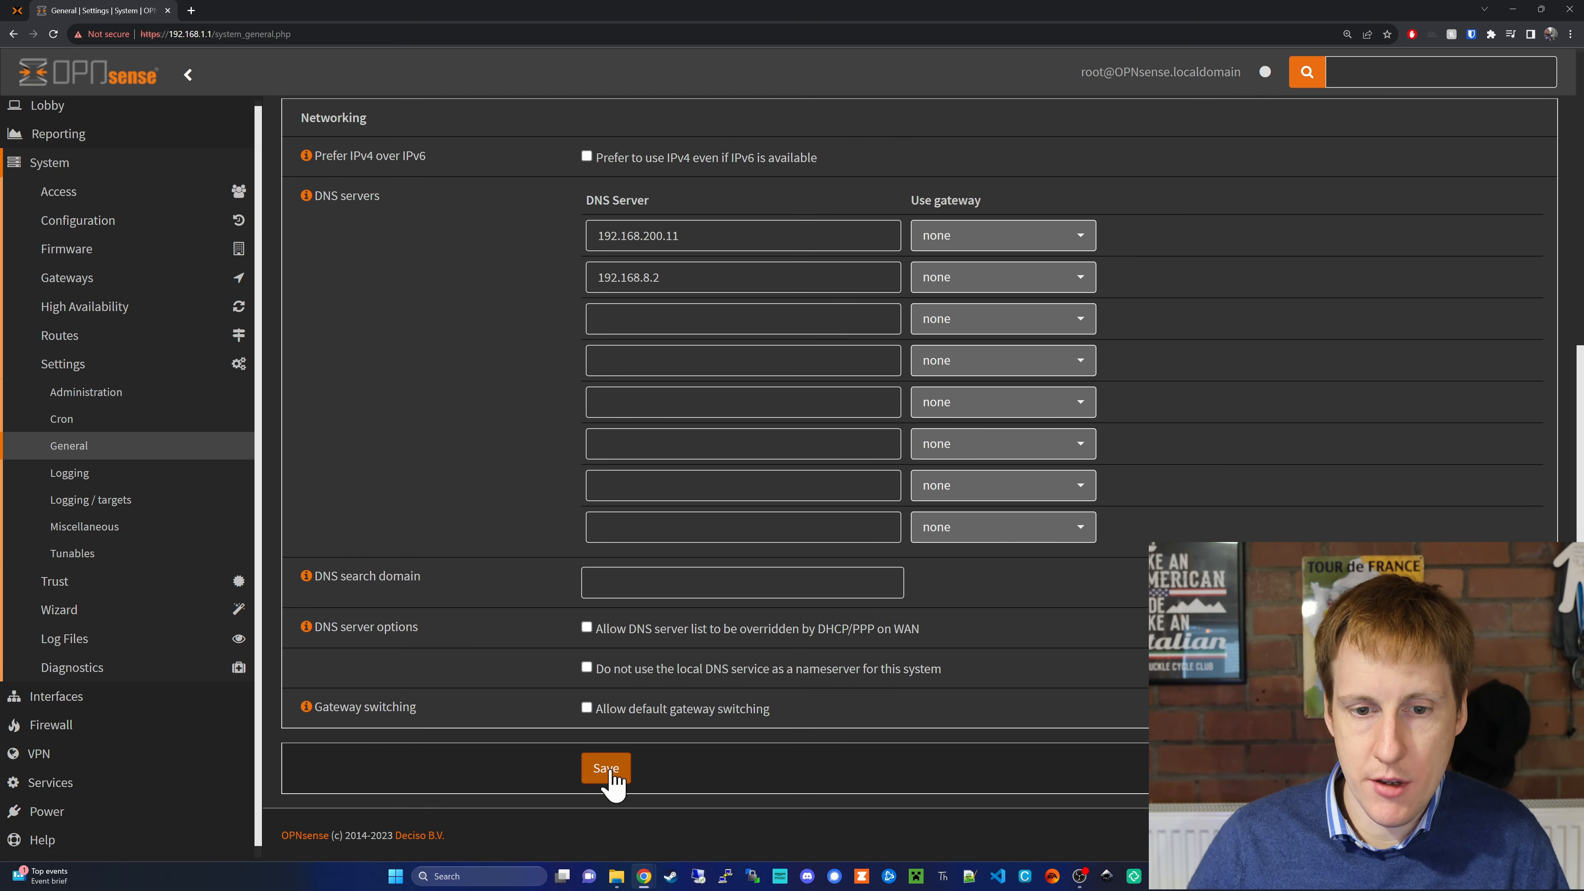
{"action": "left_click", "coordinate": [608, 774]}
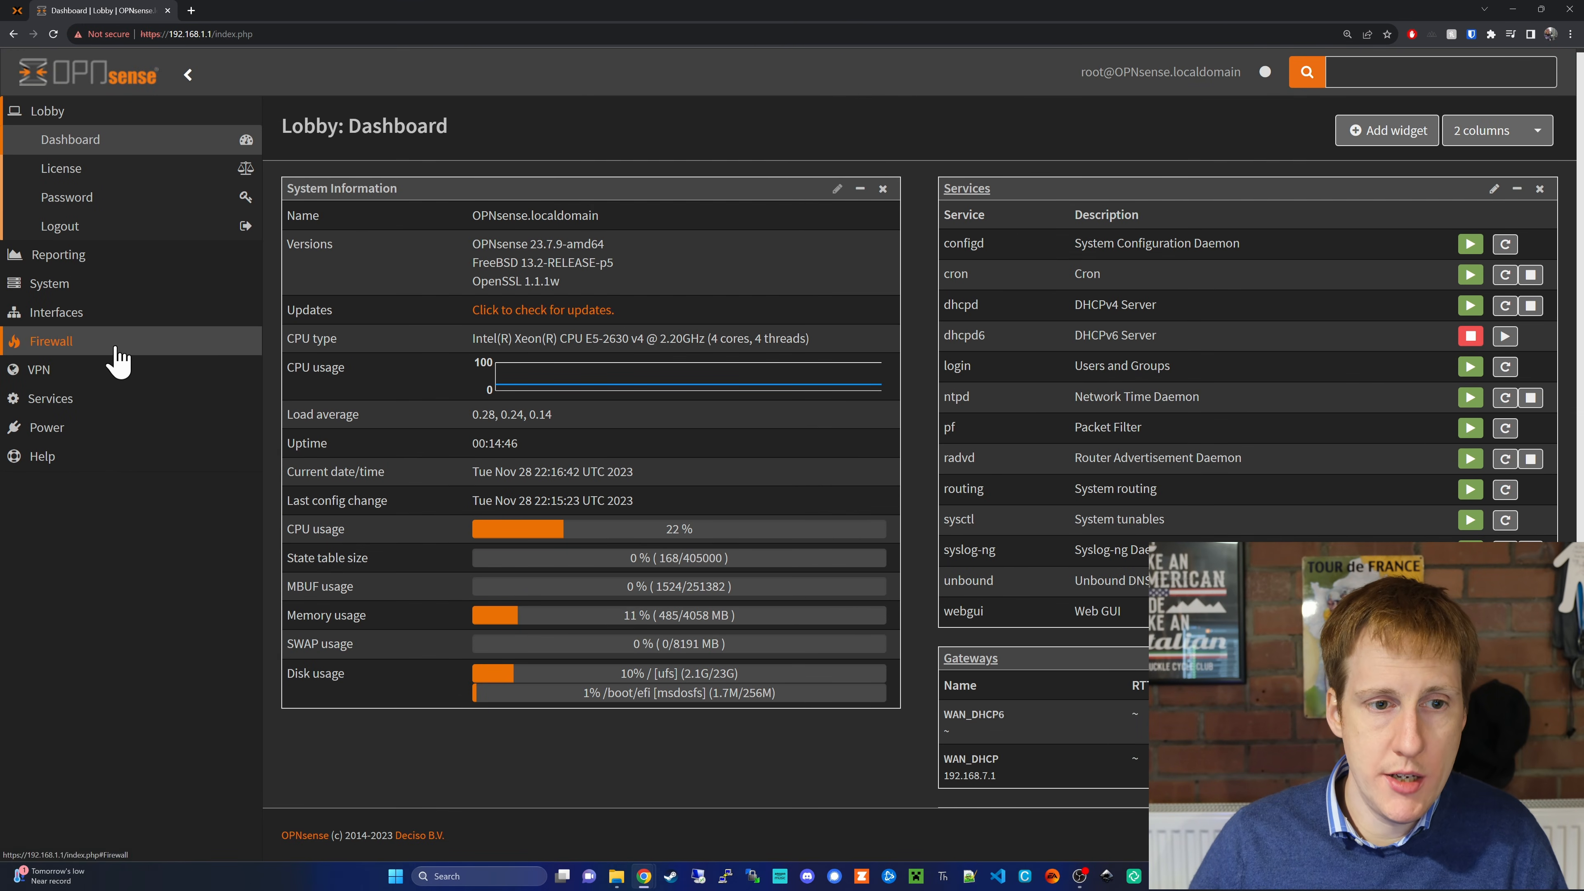
Start a new firewall alias, keeping it enabled and with Host(s) as its type.
{"action": "left_click", "coordinate": [116, 353]}
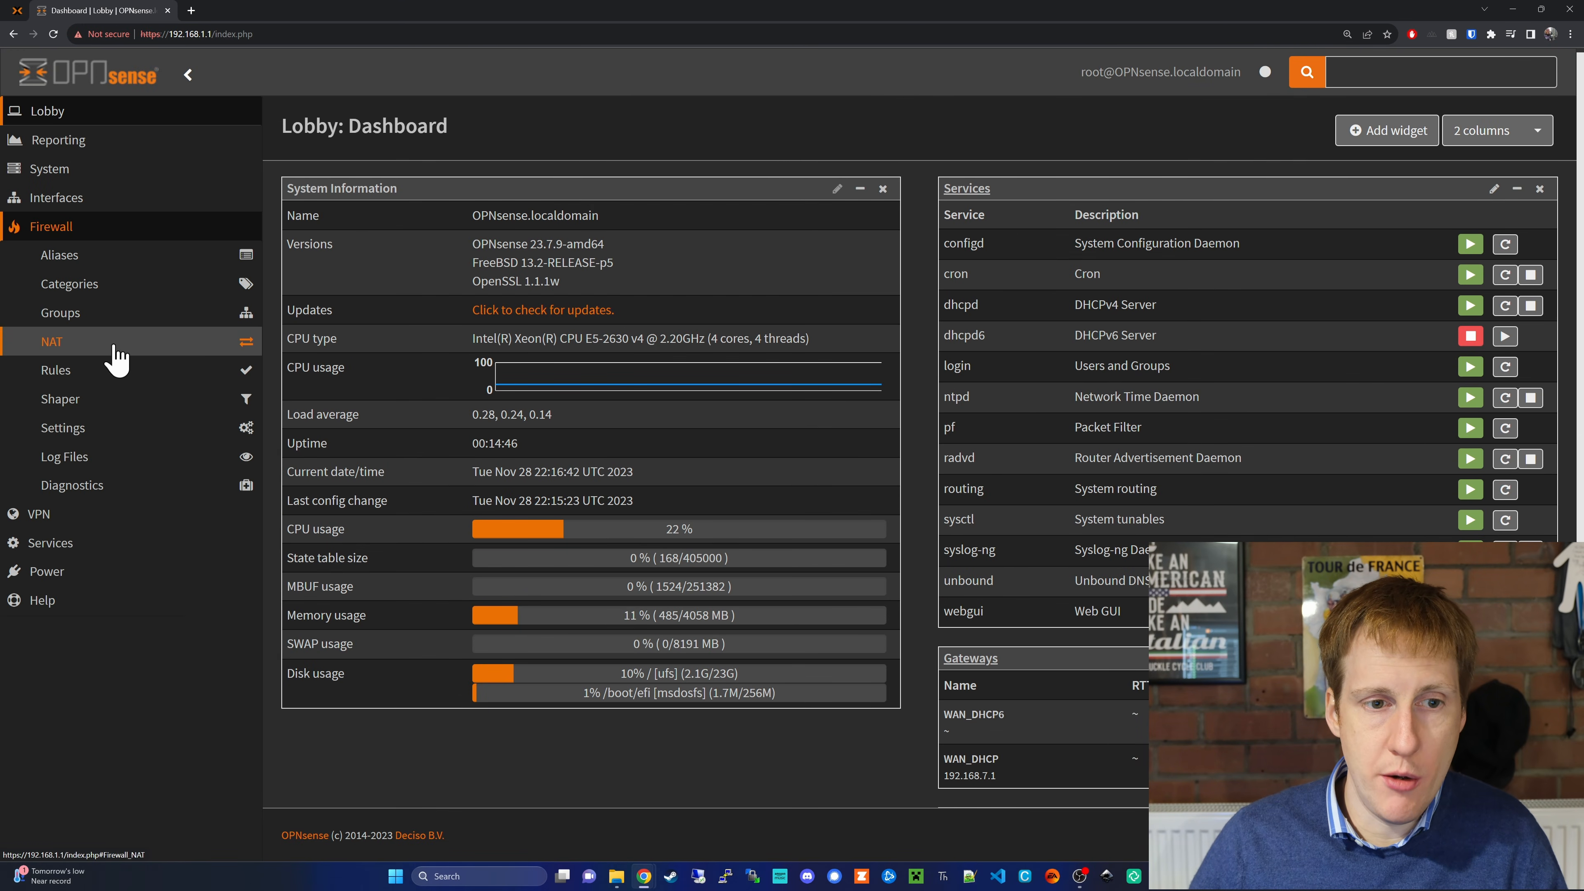
{"action": "left_click", "coordinate": [113, 256]}
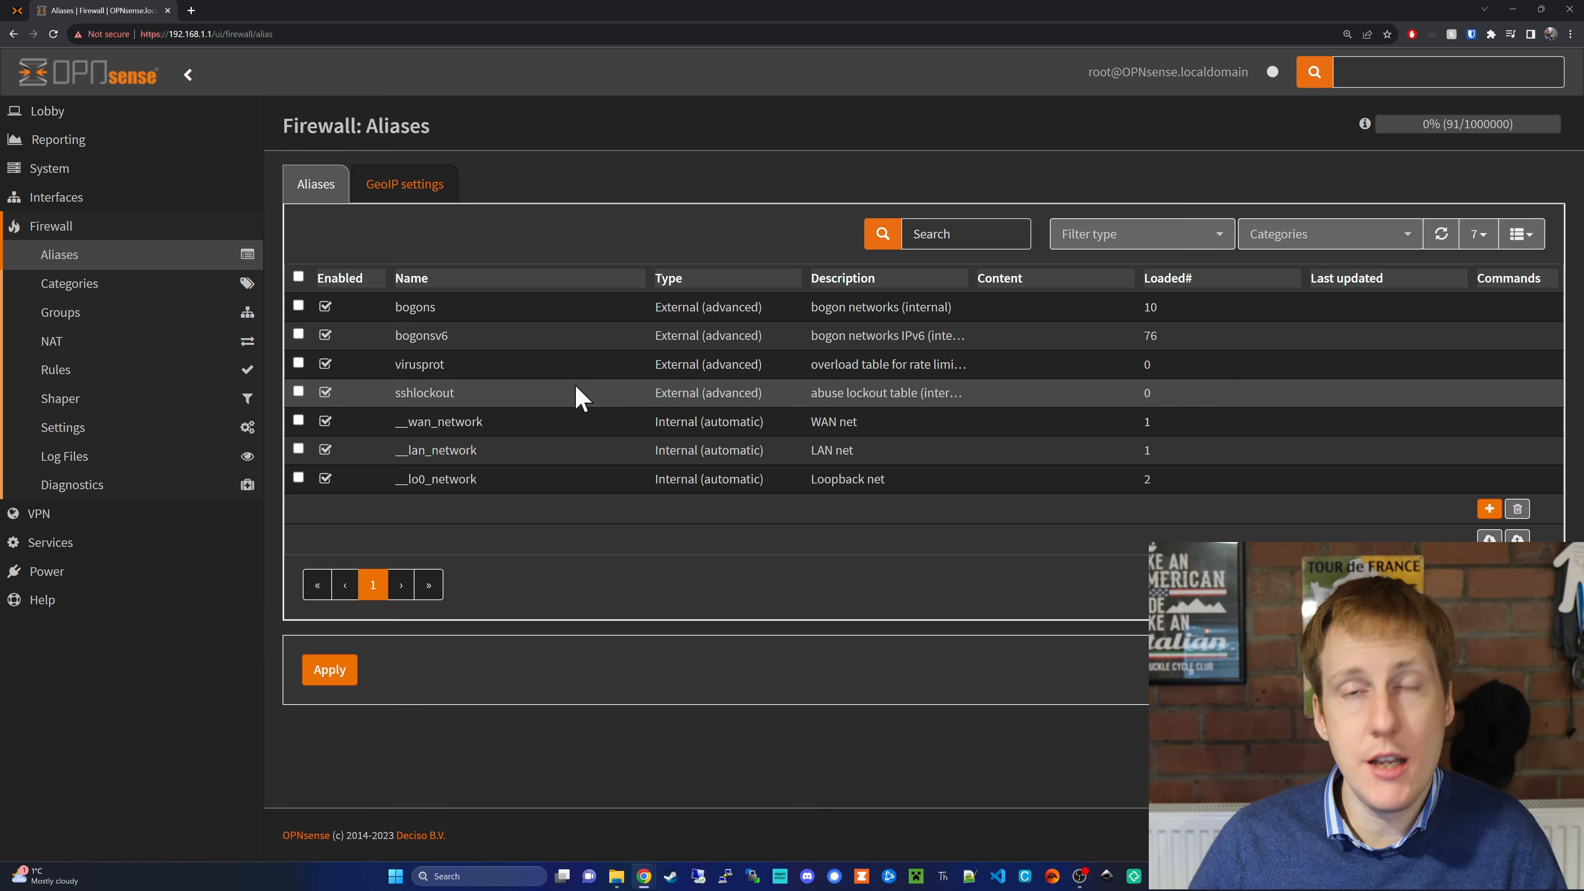
{"action": "left_click", "coordinate": [1489, 509]}
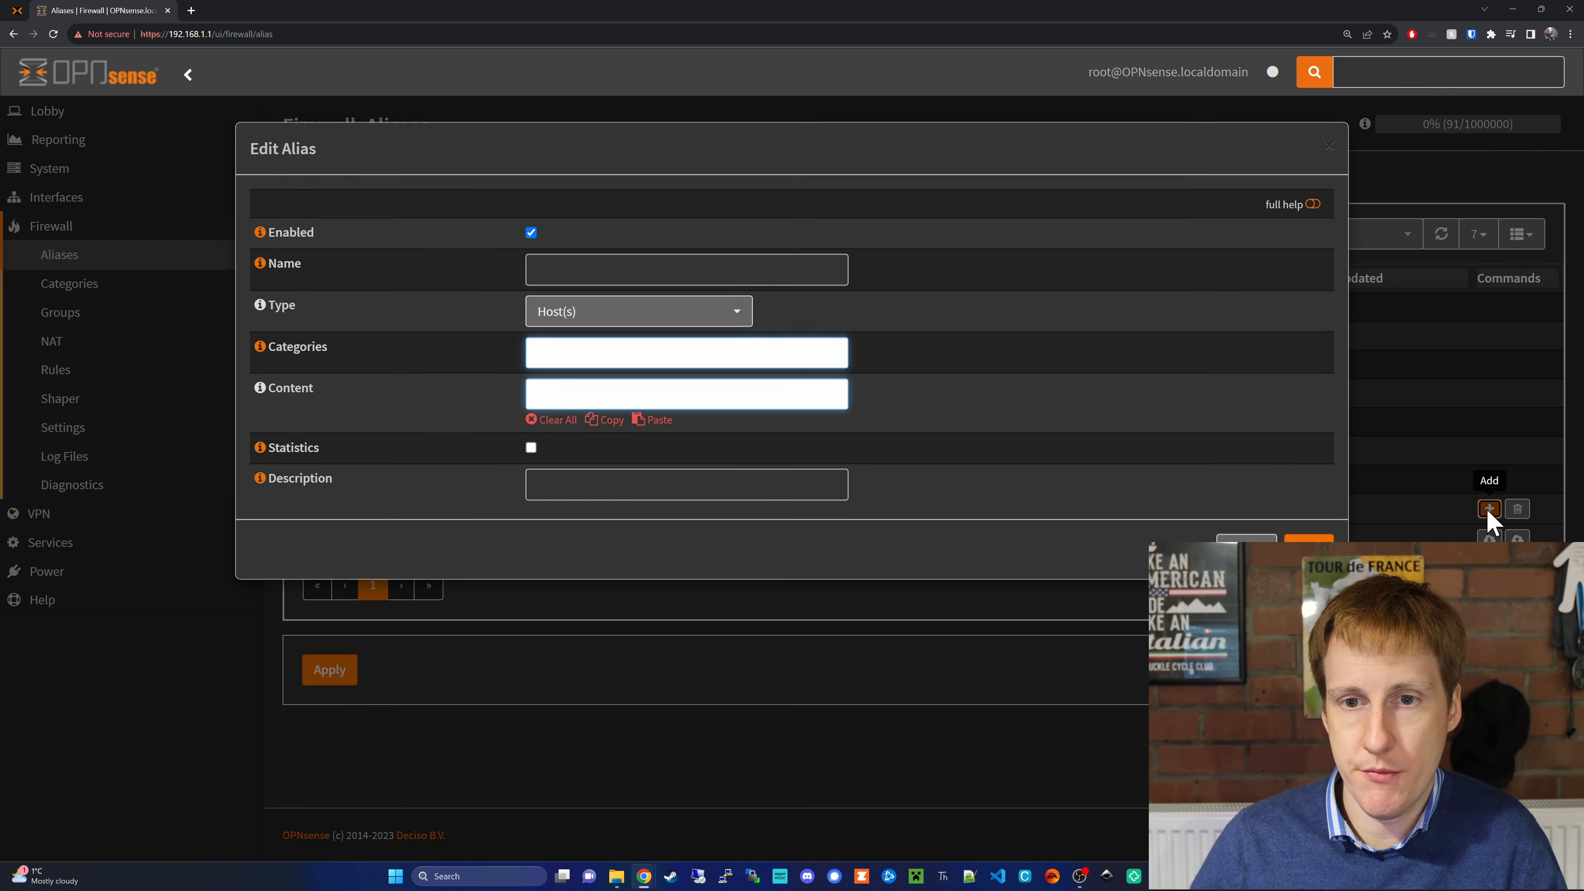
{"action": "left_click", "coordinate": [719, 312]}
{"action": "left_click", "coordinate": [943, 377]}
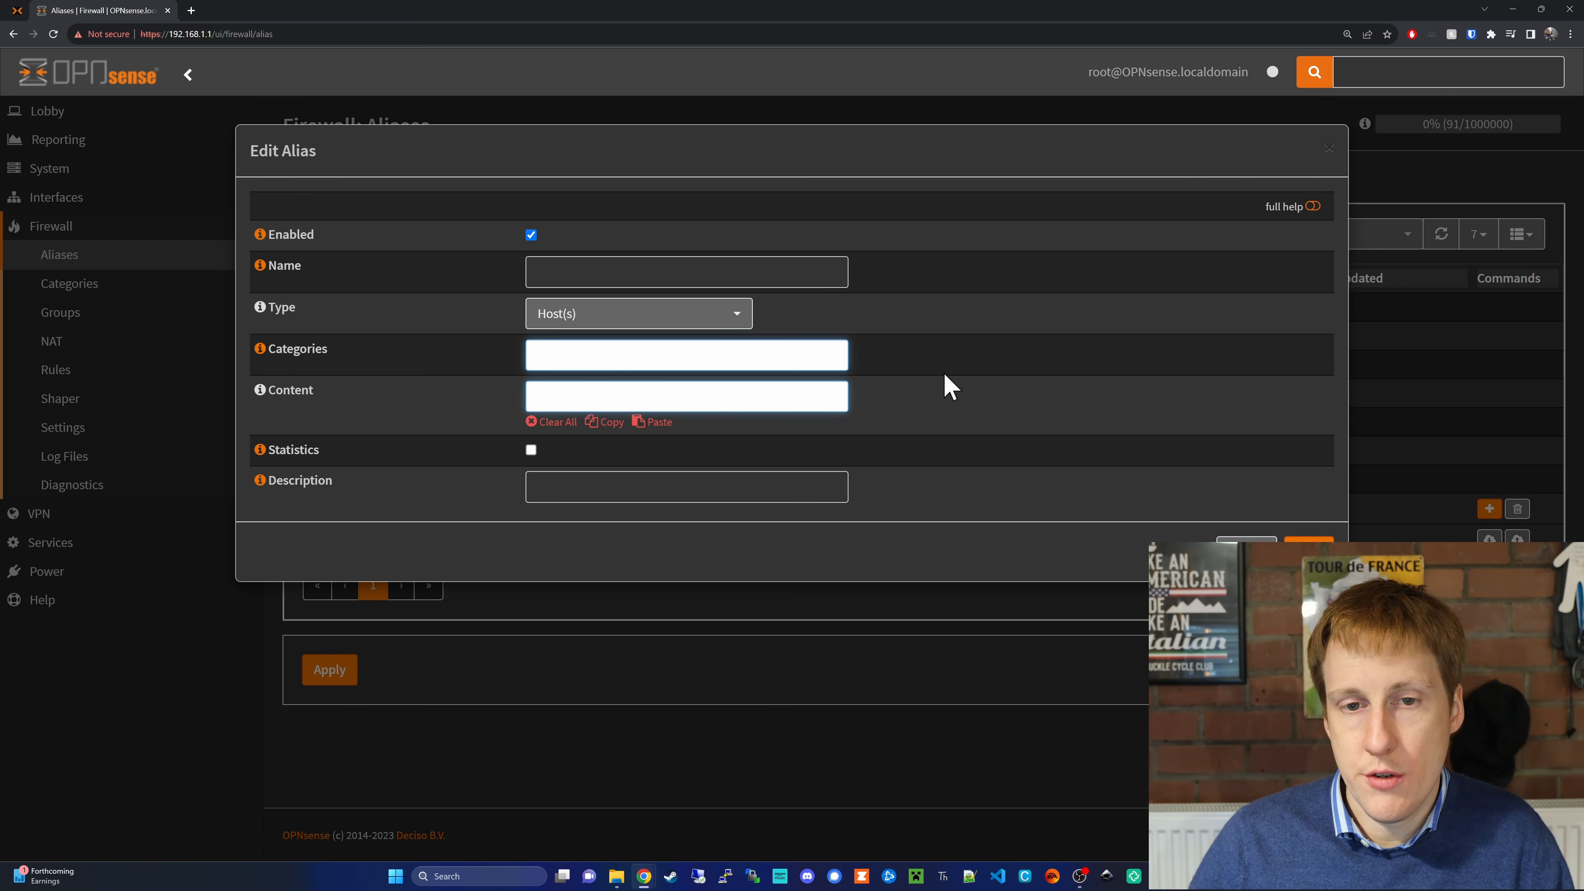
{"action": "left_click", "coordinate": [659, 315]}
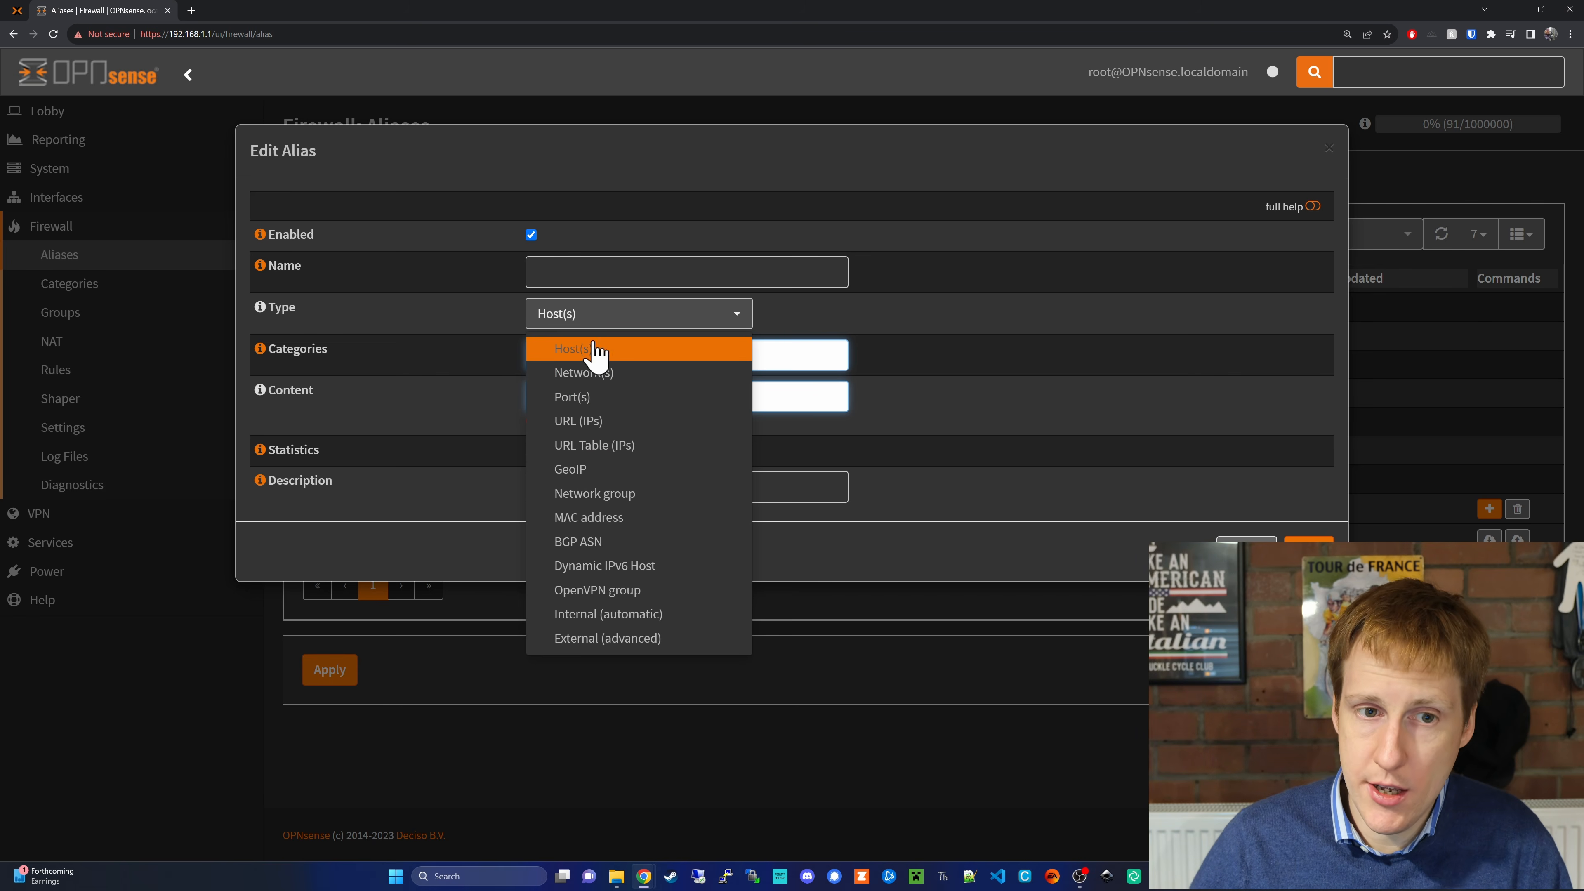
Name the new alias OpnSenseVM1, save it and apply the alias changes.
{"action": "left_click", "coordinate": [580, 267]}
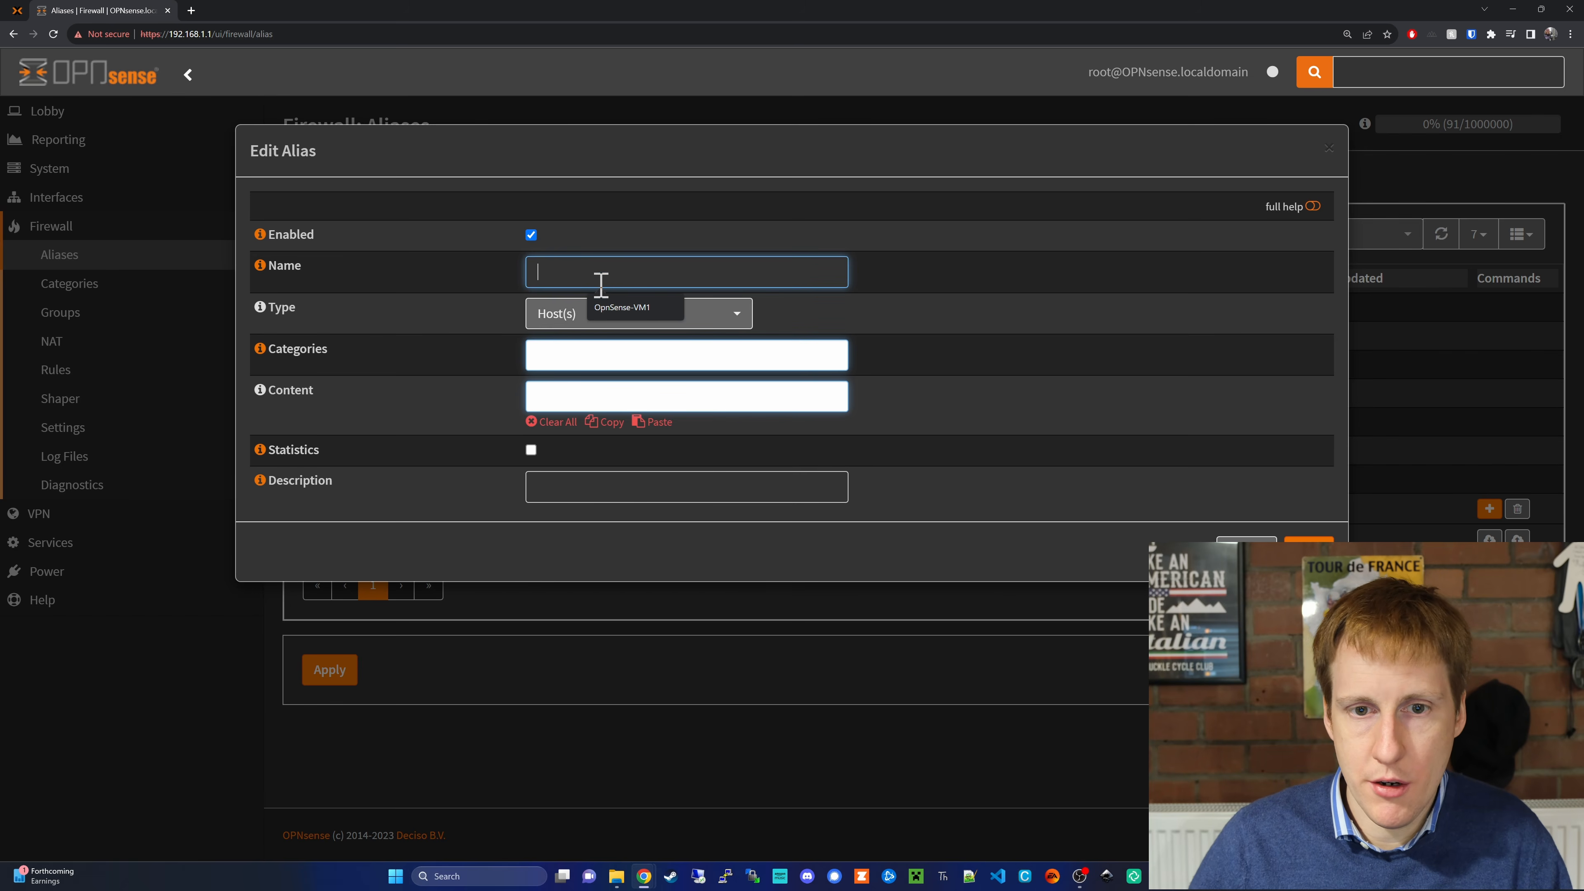
{"action": "left_click", "coordinate": [621, 307]}
{"action": "left_click", "coordinate": [600, 271]}
{"action": "key", "text": "BackSpace"}
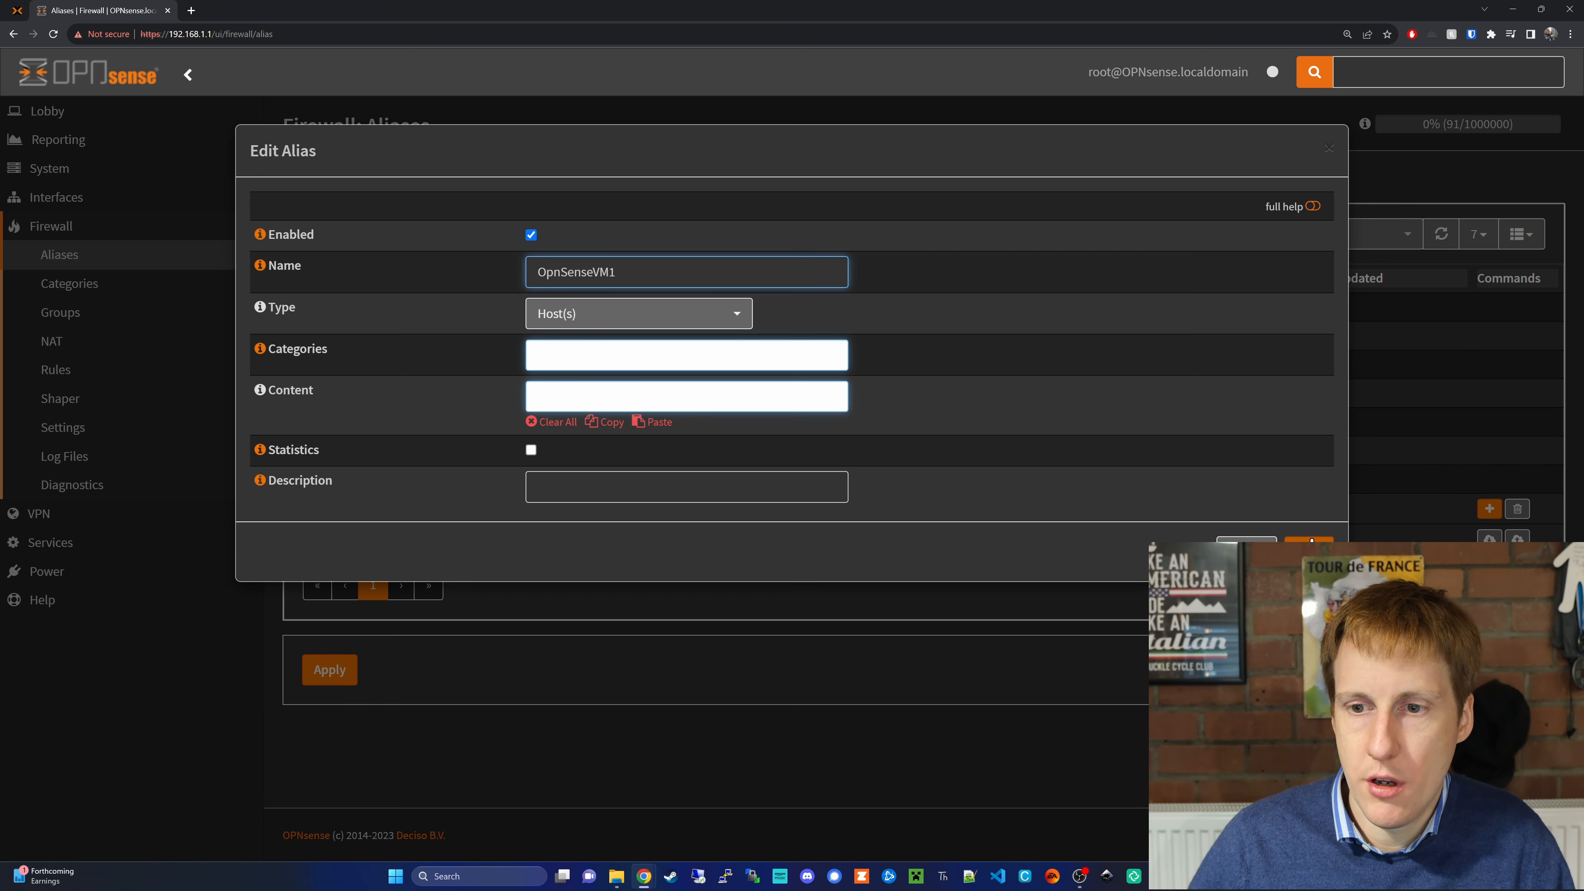
{"action": "left_click", "coordinate": [1312, 540]}
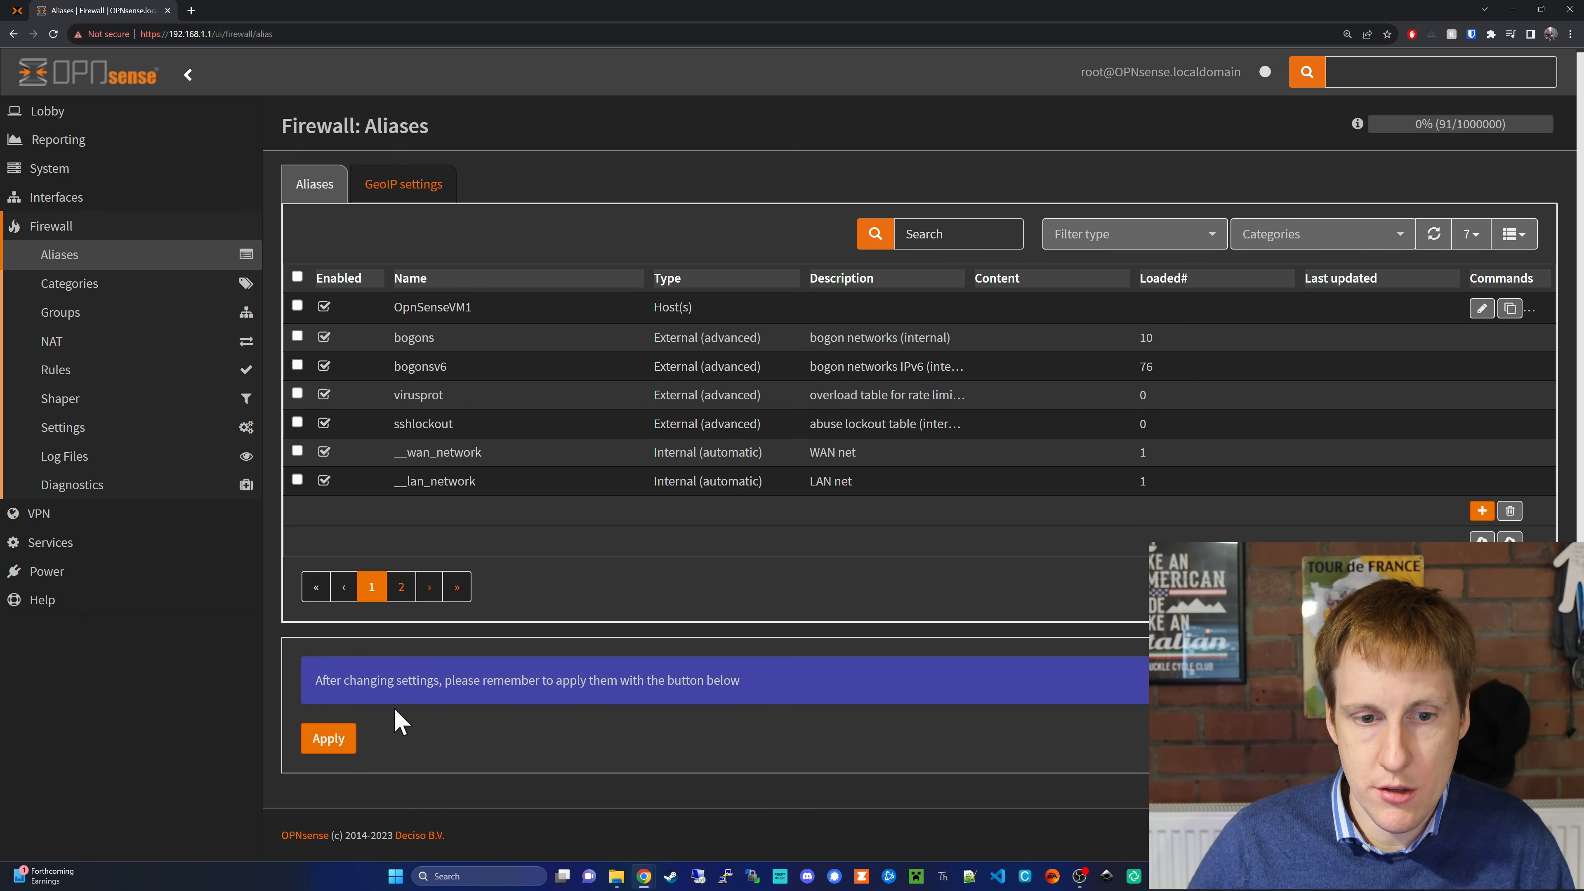
{"action": "left_click", "coordinate": [343, 742]}
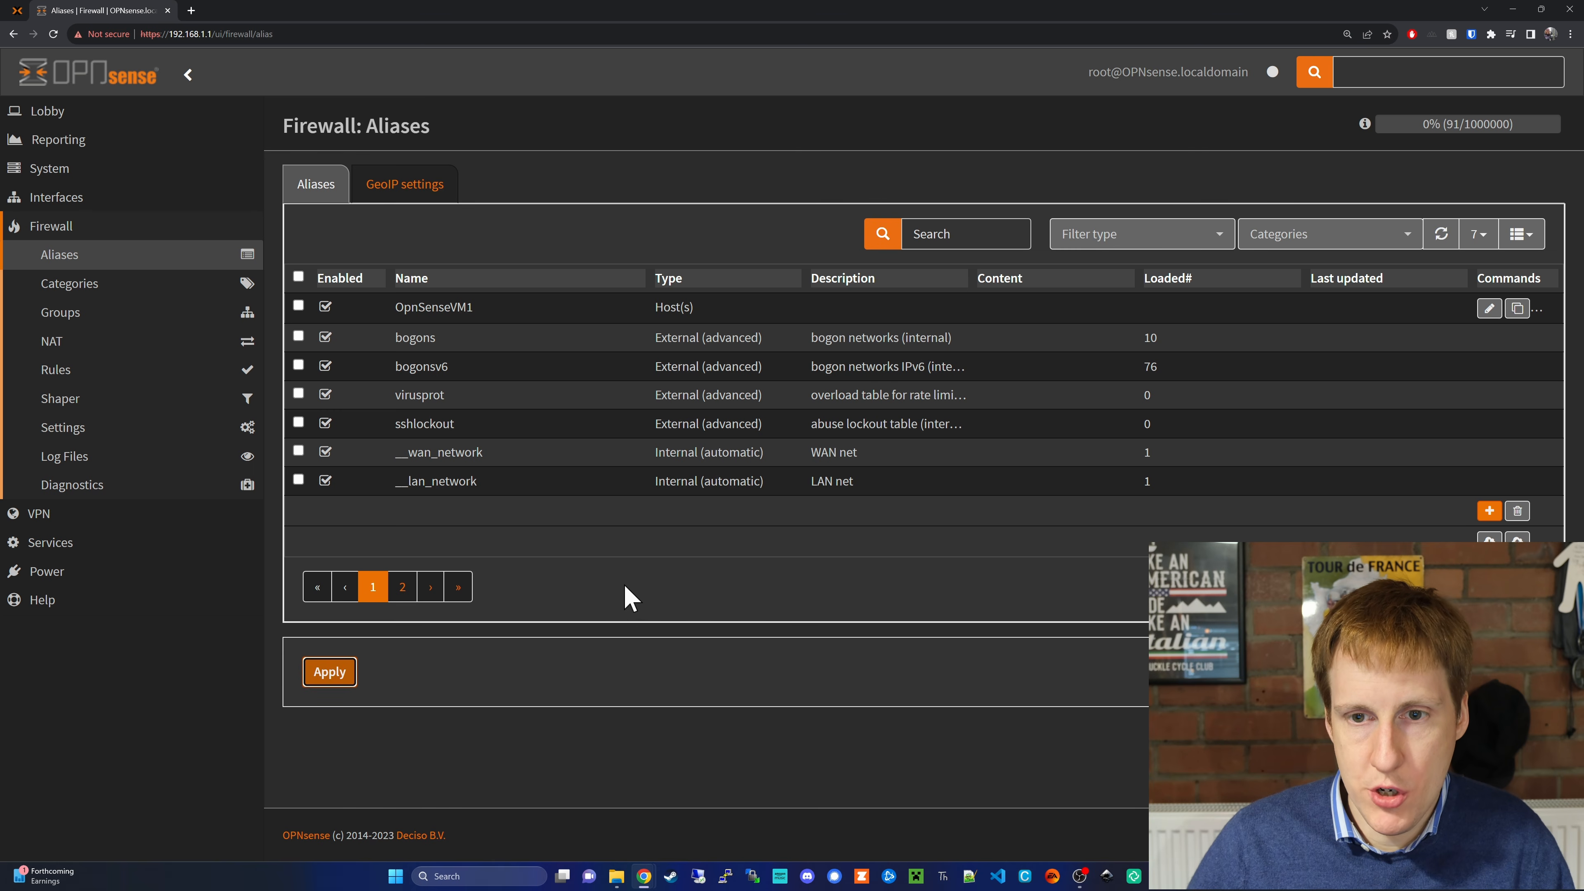
Filter the firewall alias list by "Opnsens".
{"action": "left_click", "coordinate": [947, 234]}
{"action": "type", "text": "Opnse"}
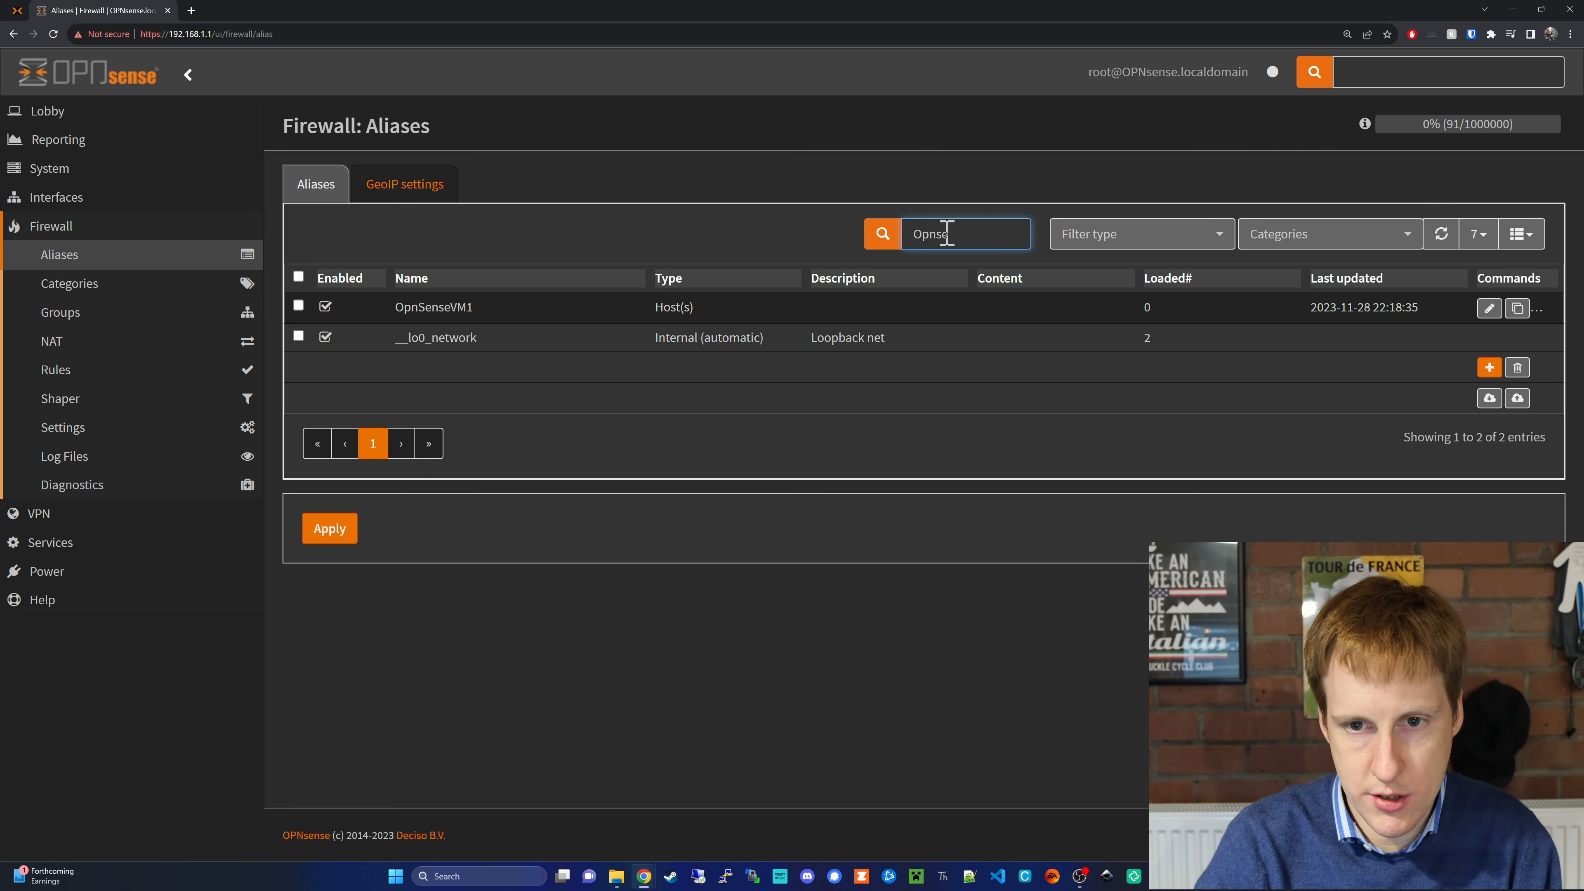
{"action": "type", "text": "ns"}
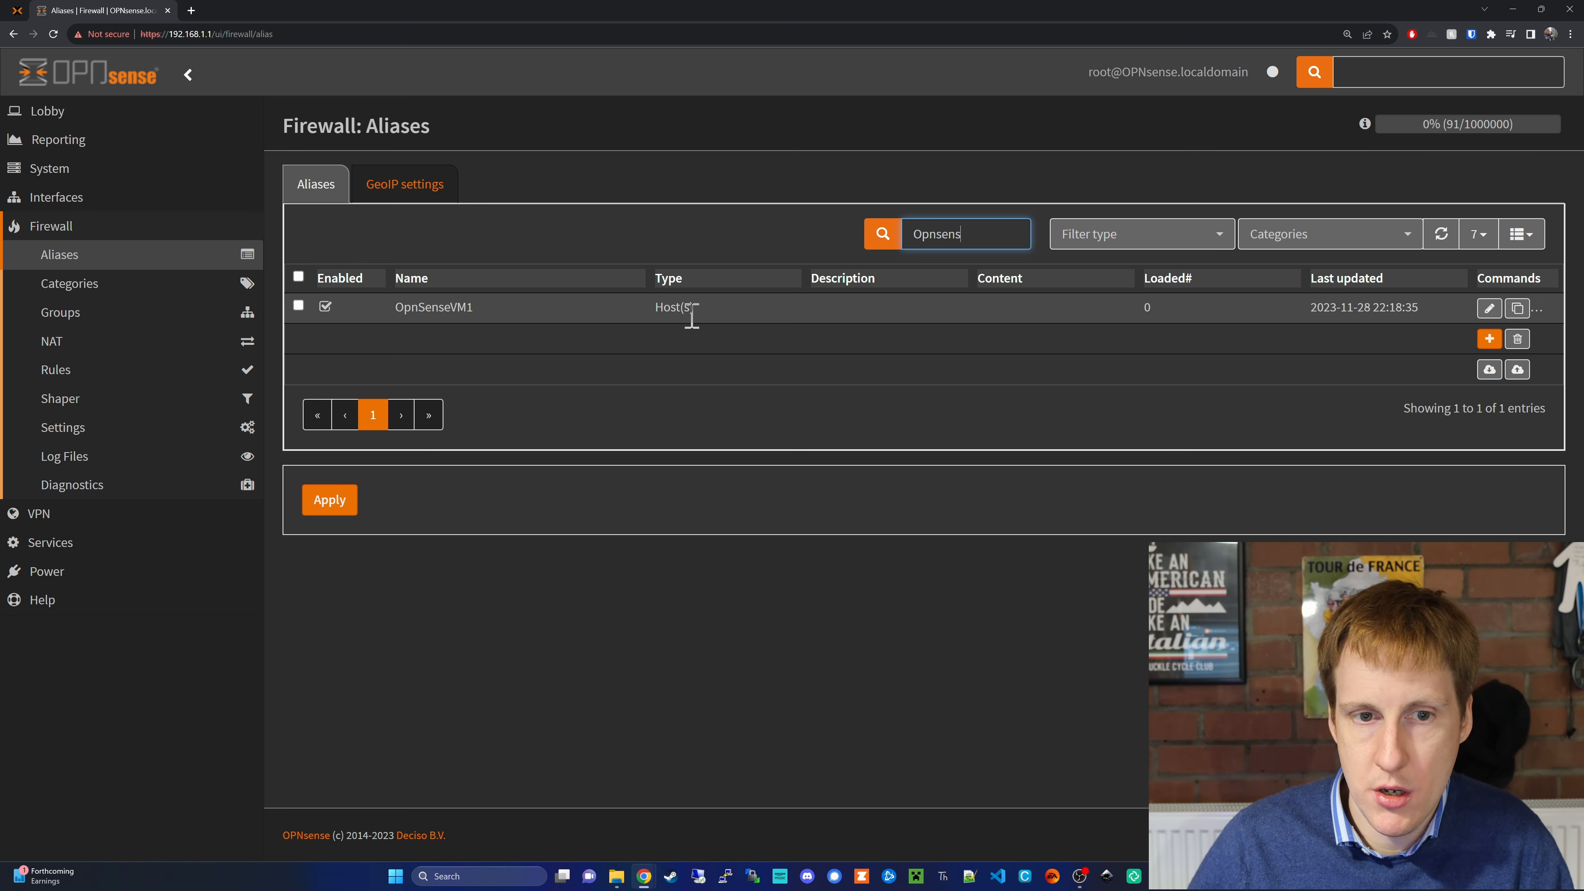
Add a second Host(s) alias named OpnSenseVM2, save it and apply the alias changes.
{"action": "left_click", "coordinate": [1490, 339]}
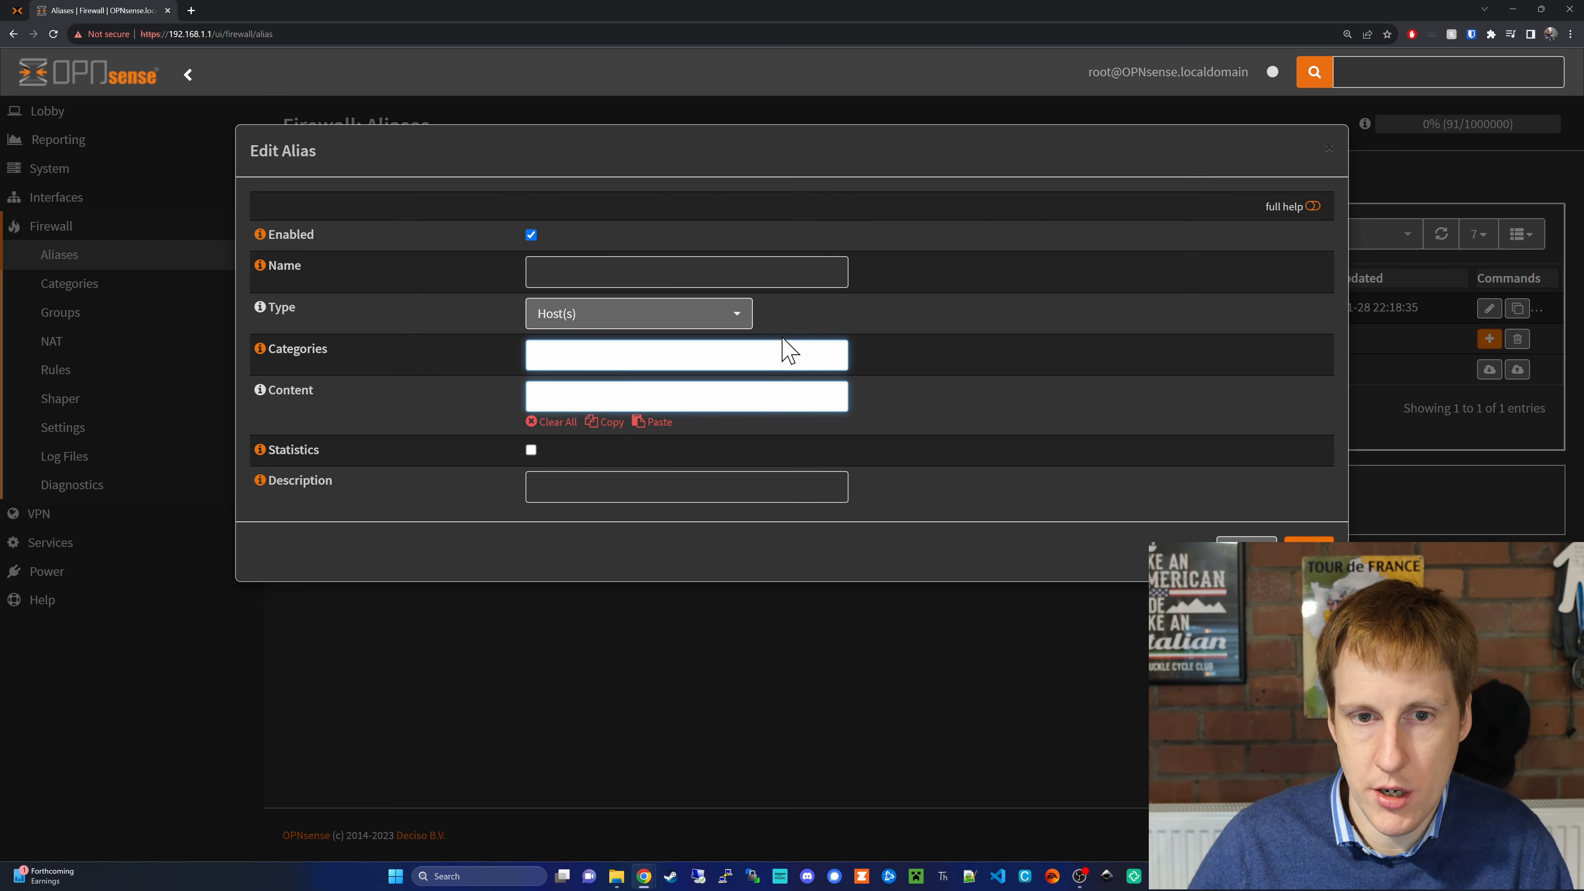
{"action": "left_click", "coordinate": [627, 271]}
{"action": "type", "text": "OpnSense-VM1"}
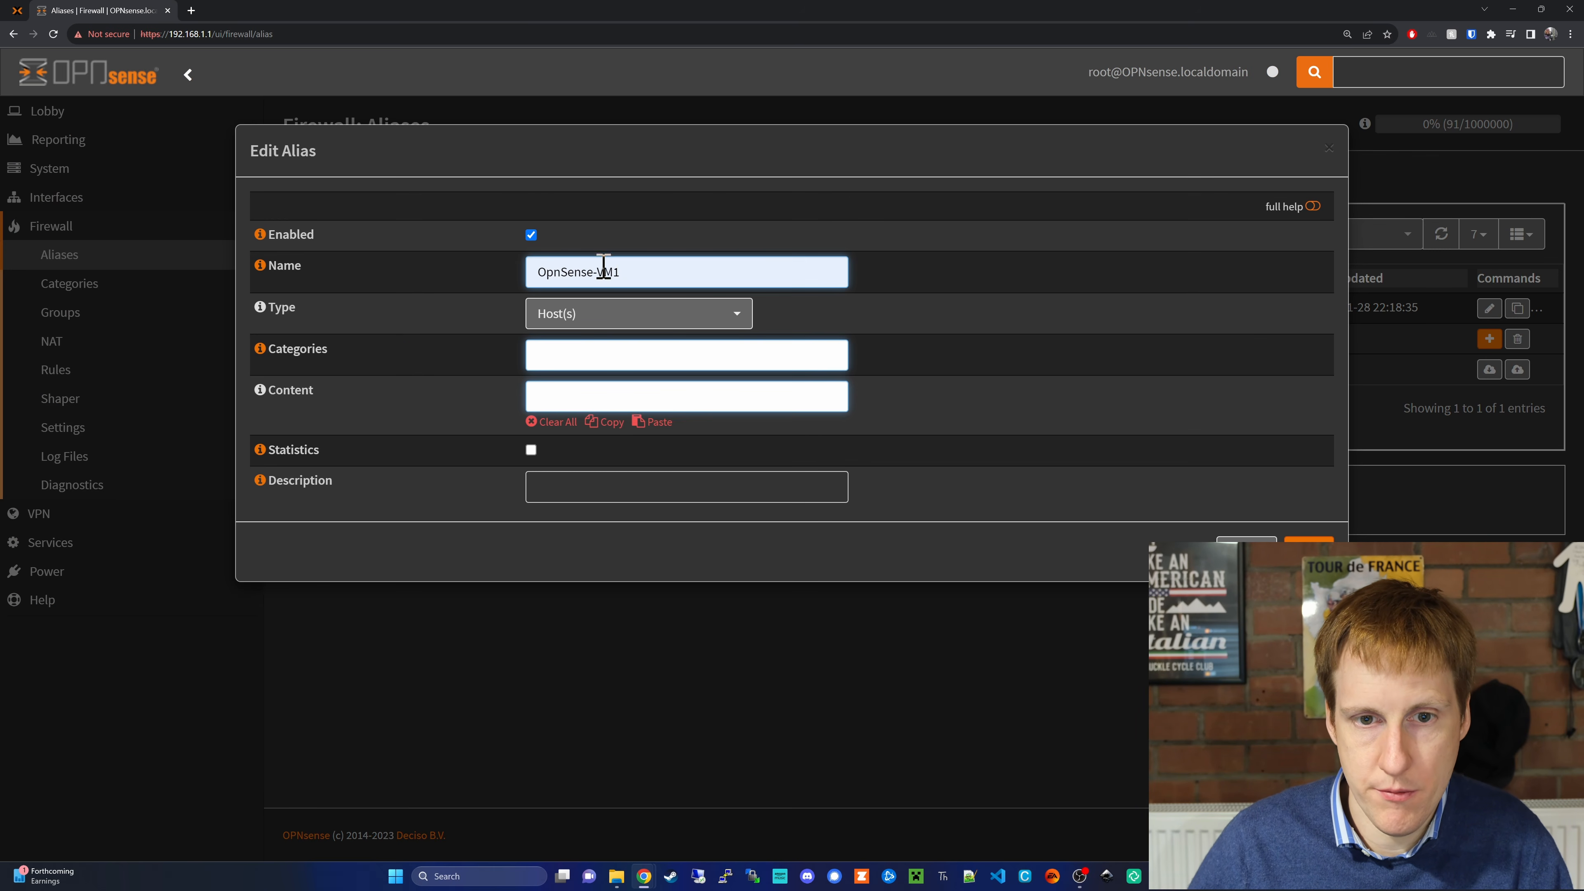
{"action": "key", "text": "BackSpace"}
{"action": "type", "text": "2"}
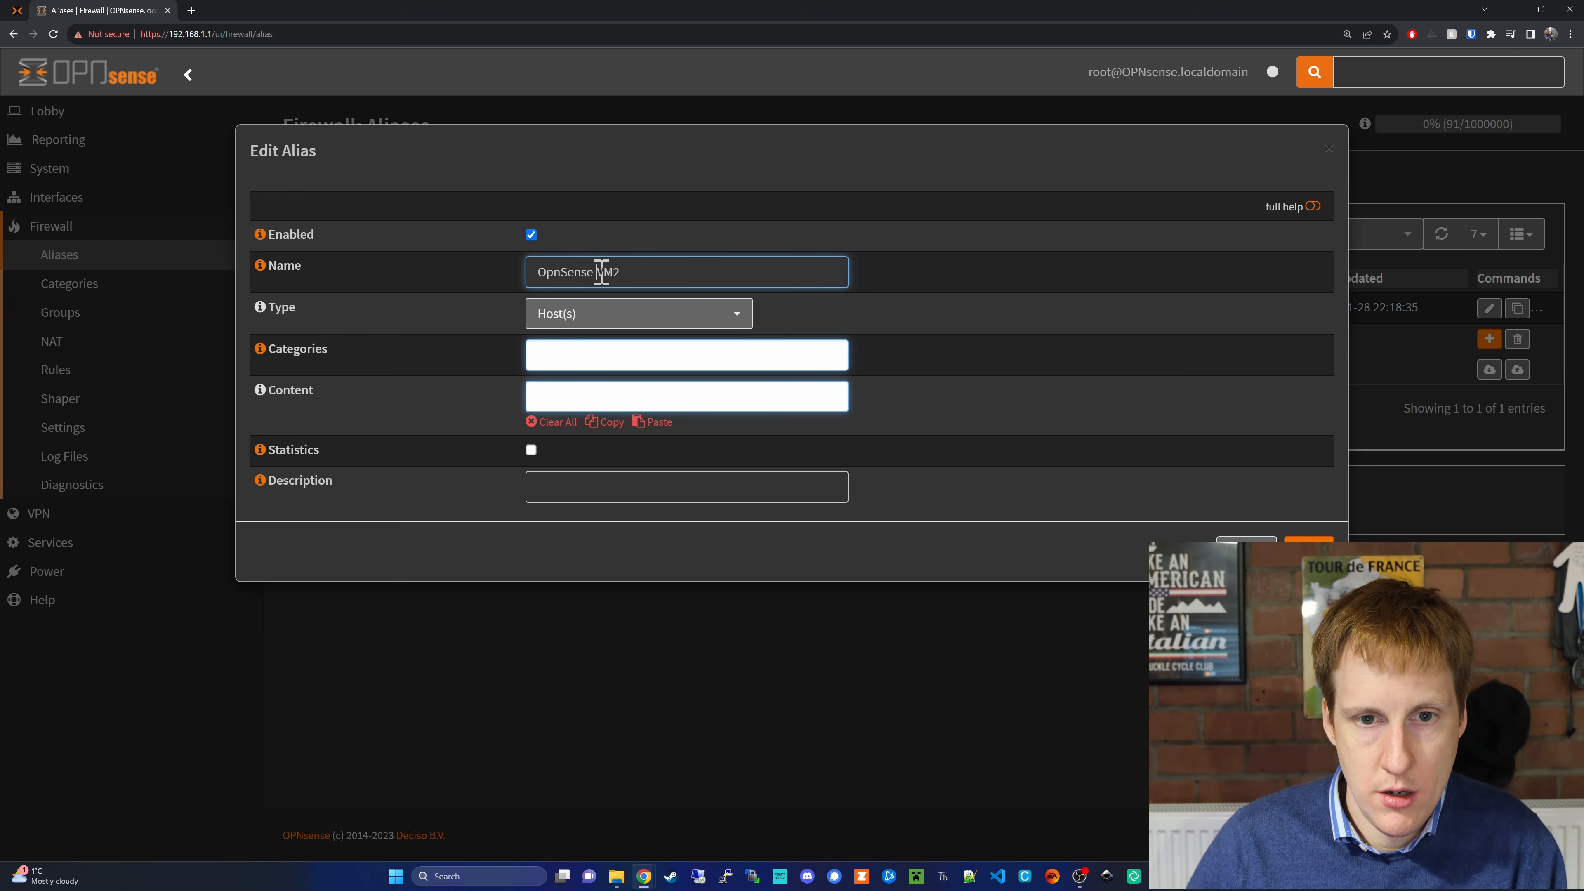
{"action": "key", "text": "BackSpace"}
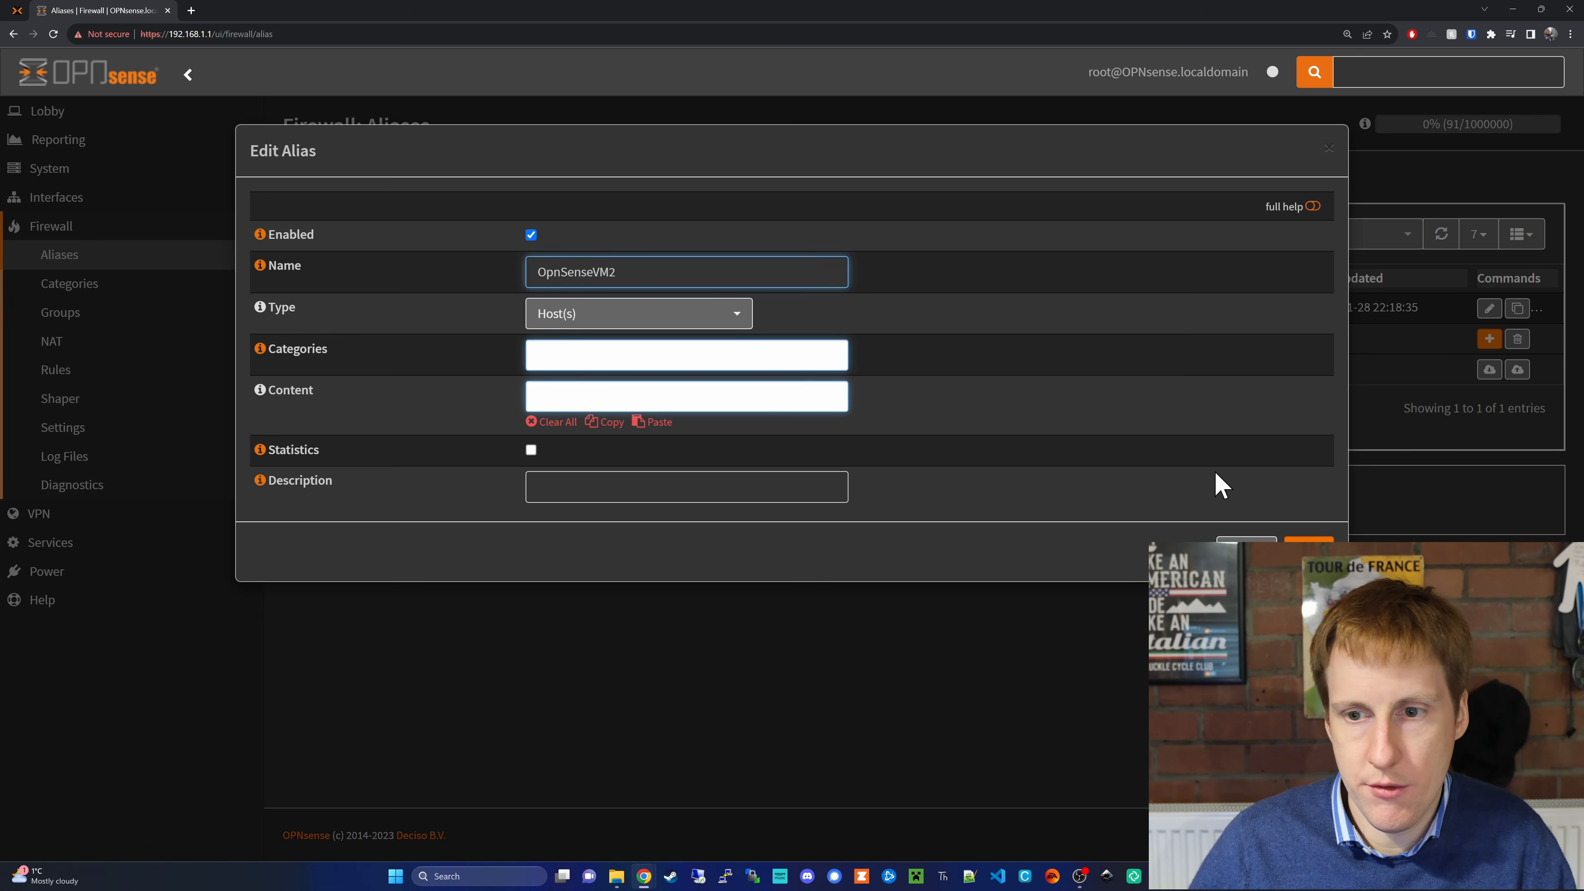
{"action": "left_click", "coordinate": [1301, 543]}
{"action": "left_click", "coordinate": [336, 599]}
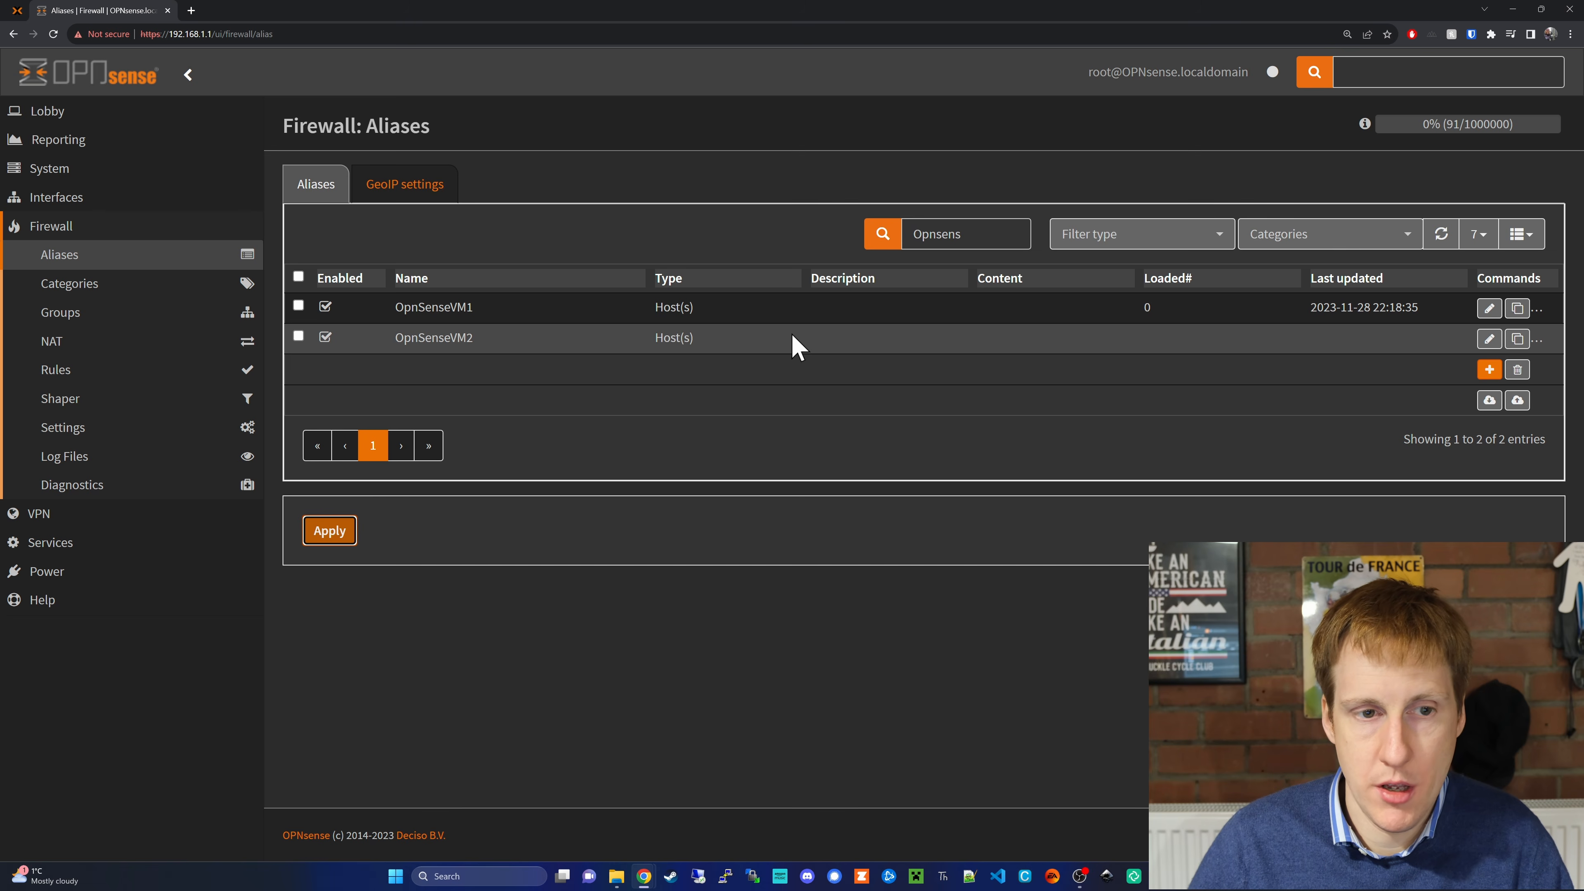
Review the LAN and WAN interface settings and the network devices available for the LAN assignment.
{"action": "left_click", "coordinate": [123, 201]}
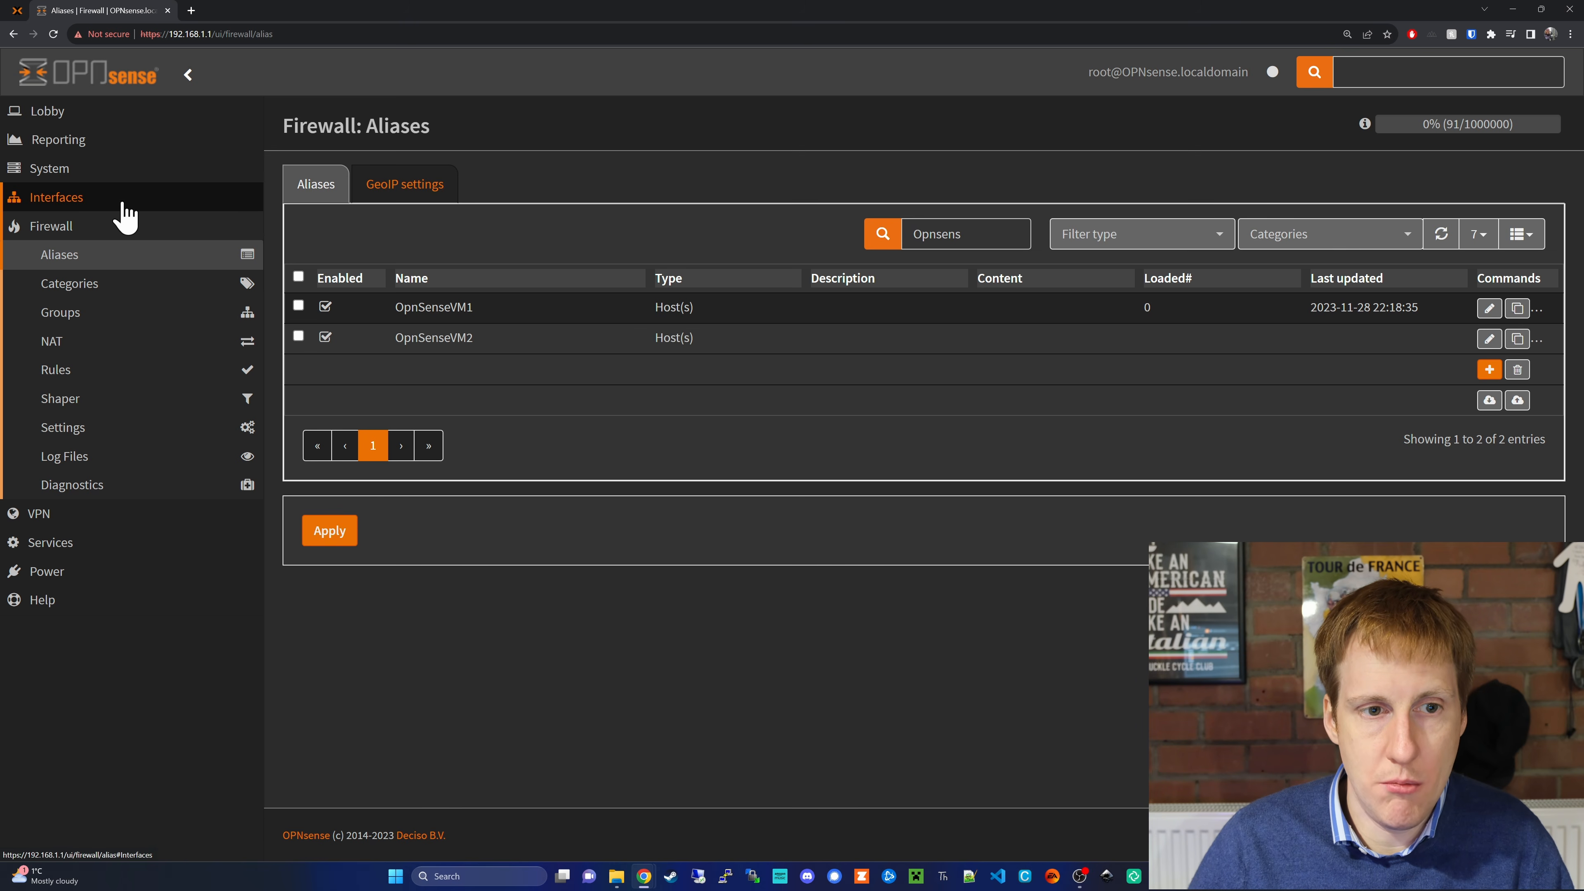
{"action": "left_click", "coordinate": [107, 226]}
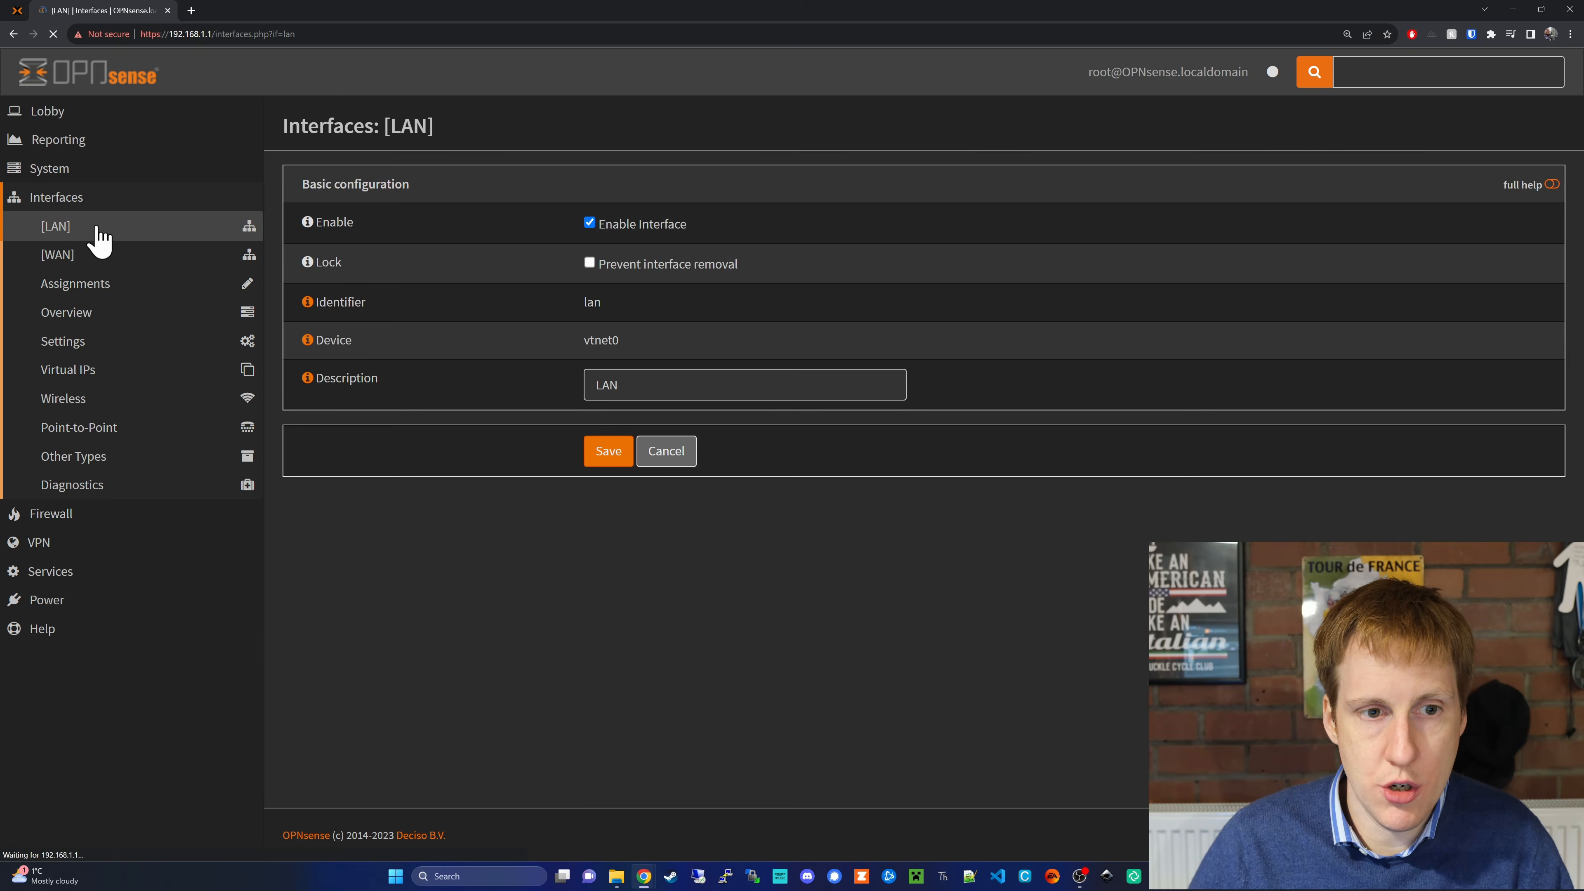
{"action": "left_click", "coordinate": [98, 260]}
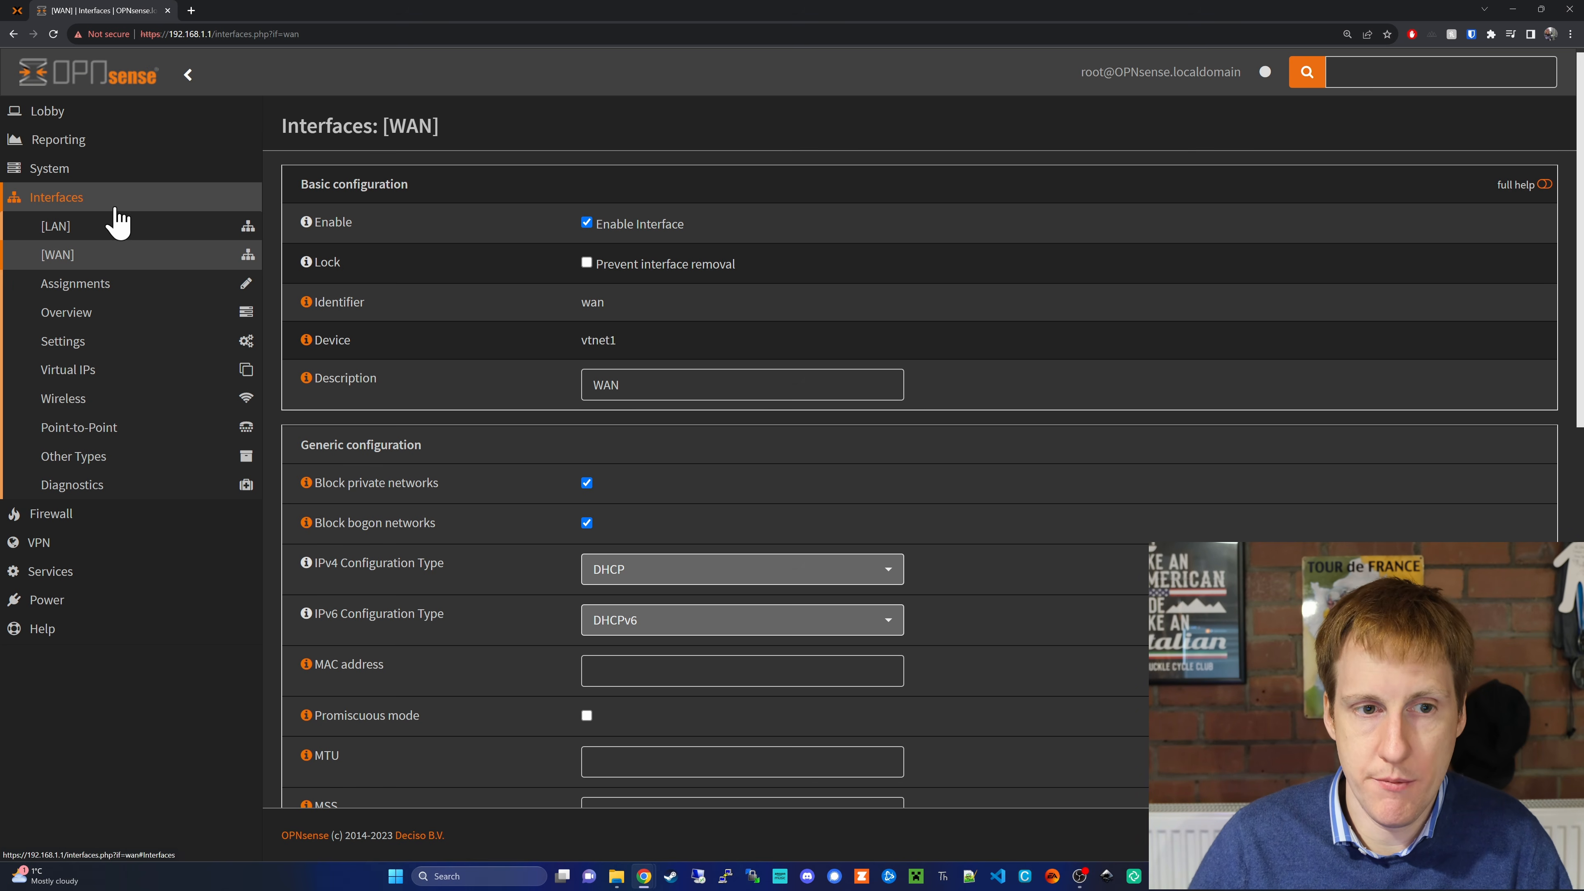
{"action": "left_click", "coordinate": [116, 227]}
{"action": "left_click", "coordinate": [127, 288]}
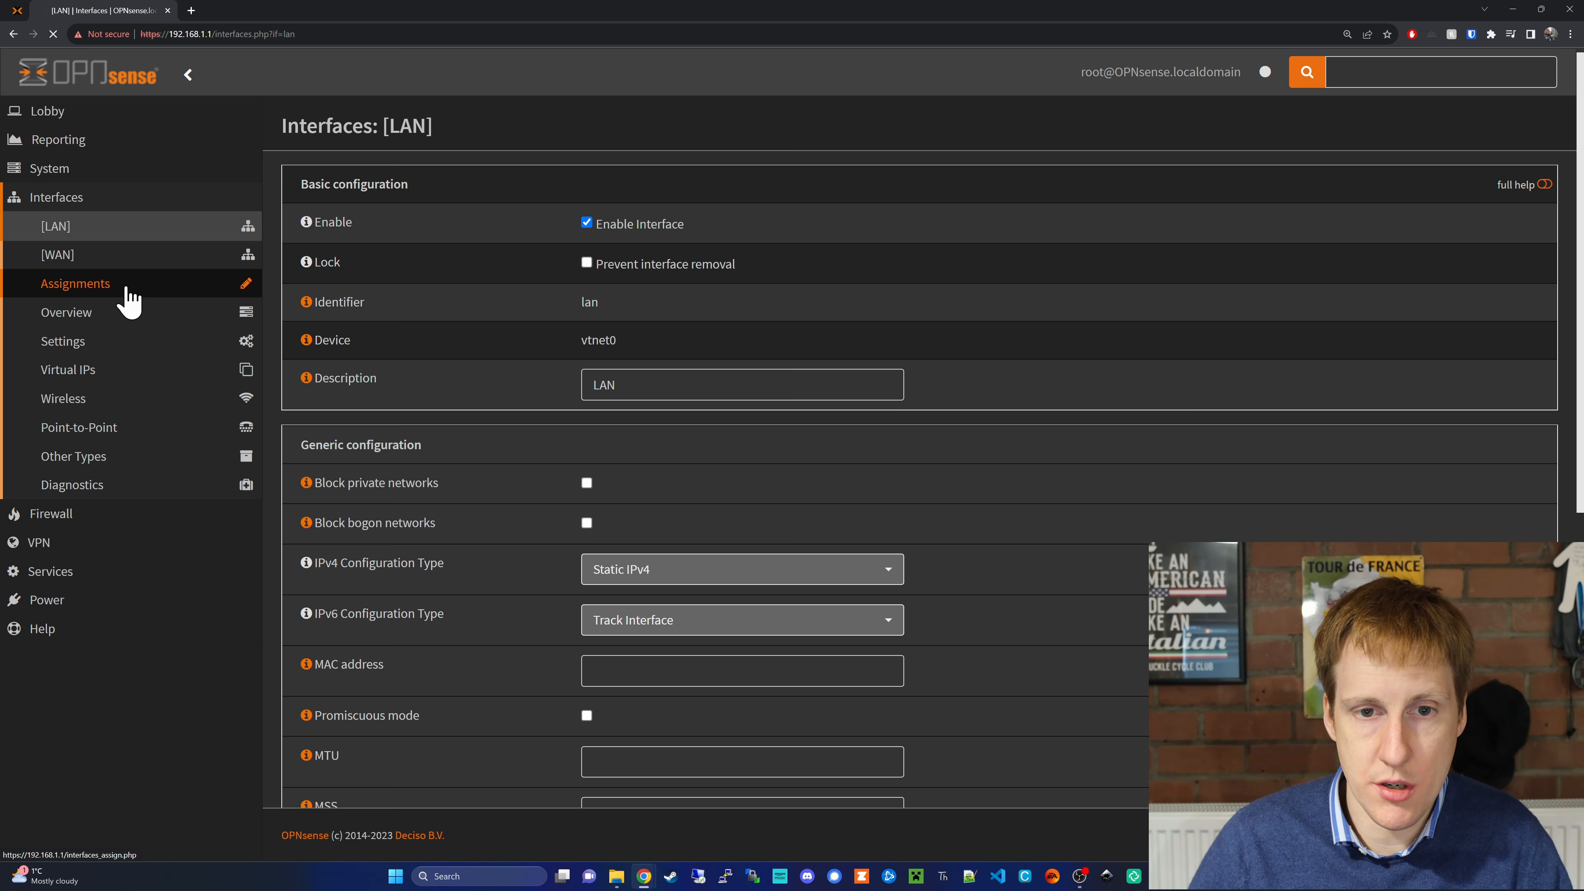
{"action": "left_click", "coordinate": [930, 226]}
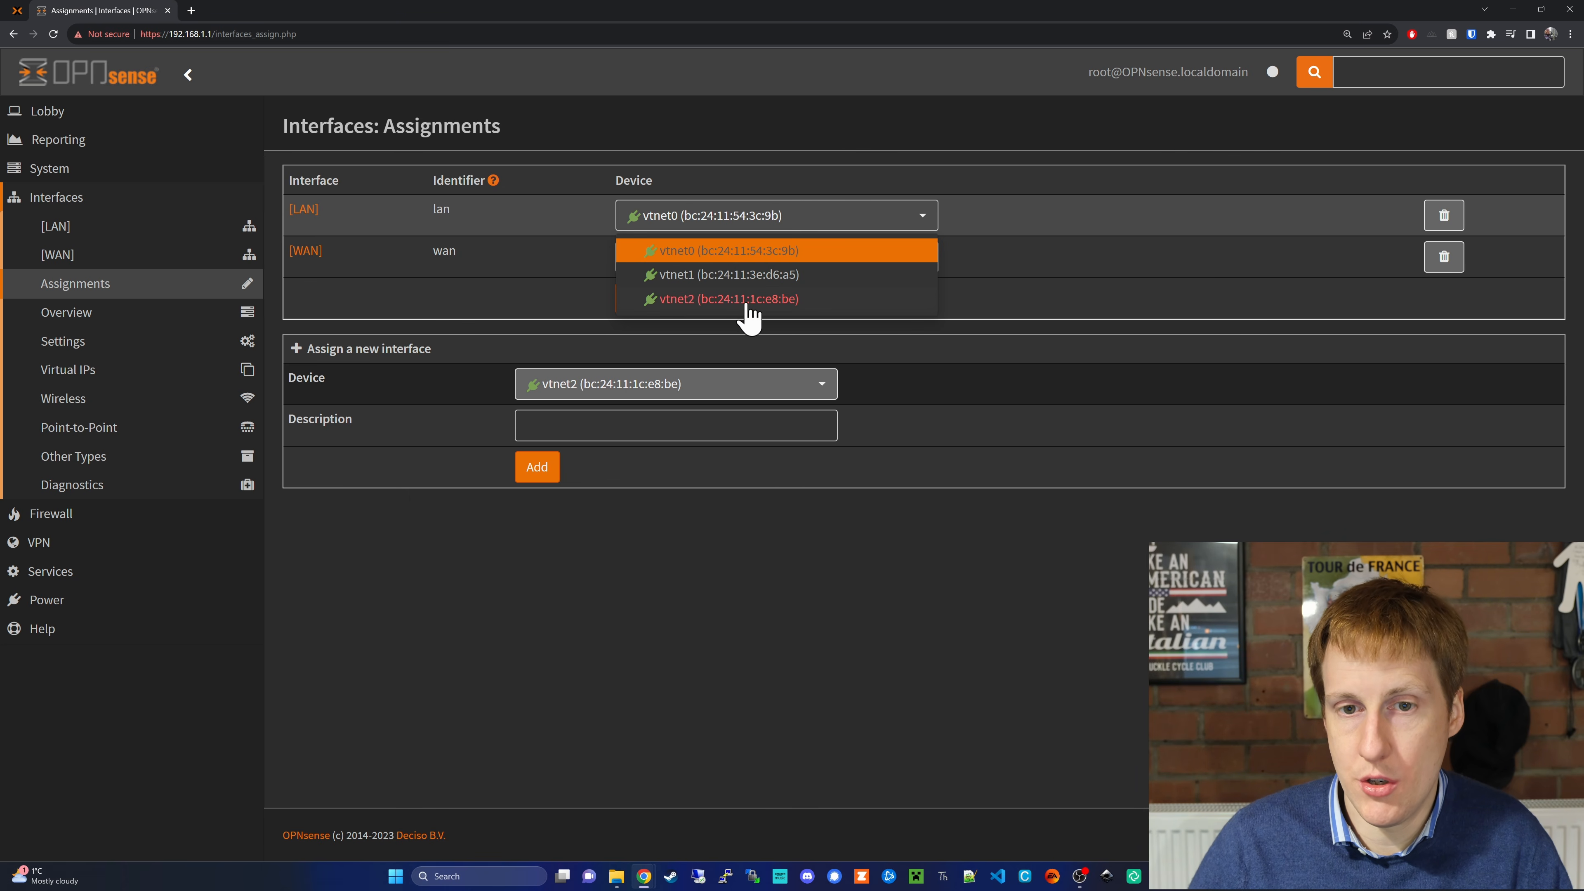
{"action": "left_click", "coordinate": [549, 321]}
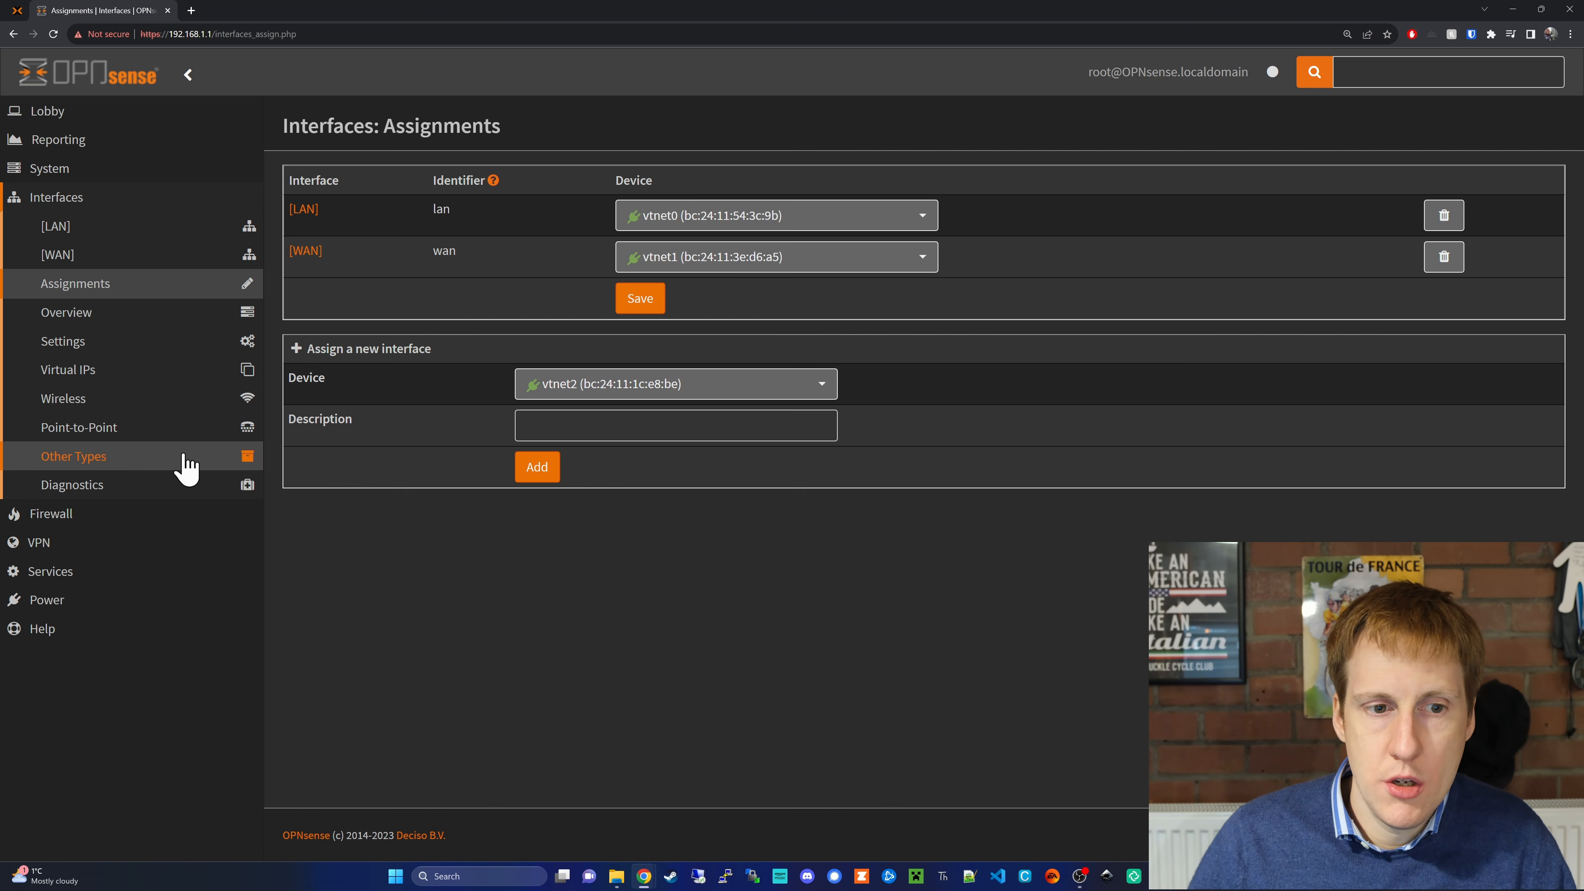
Open the DHCPv4 settings for the LAN interface and start a new static DHCP mapping.
{"action": "left_click", "coordinate": [114, 573]}
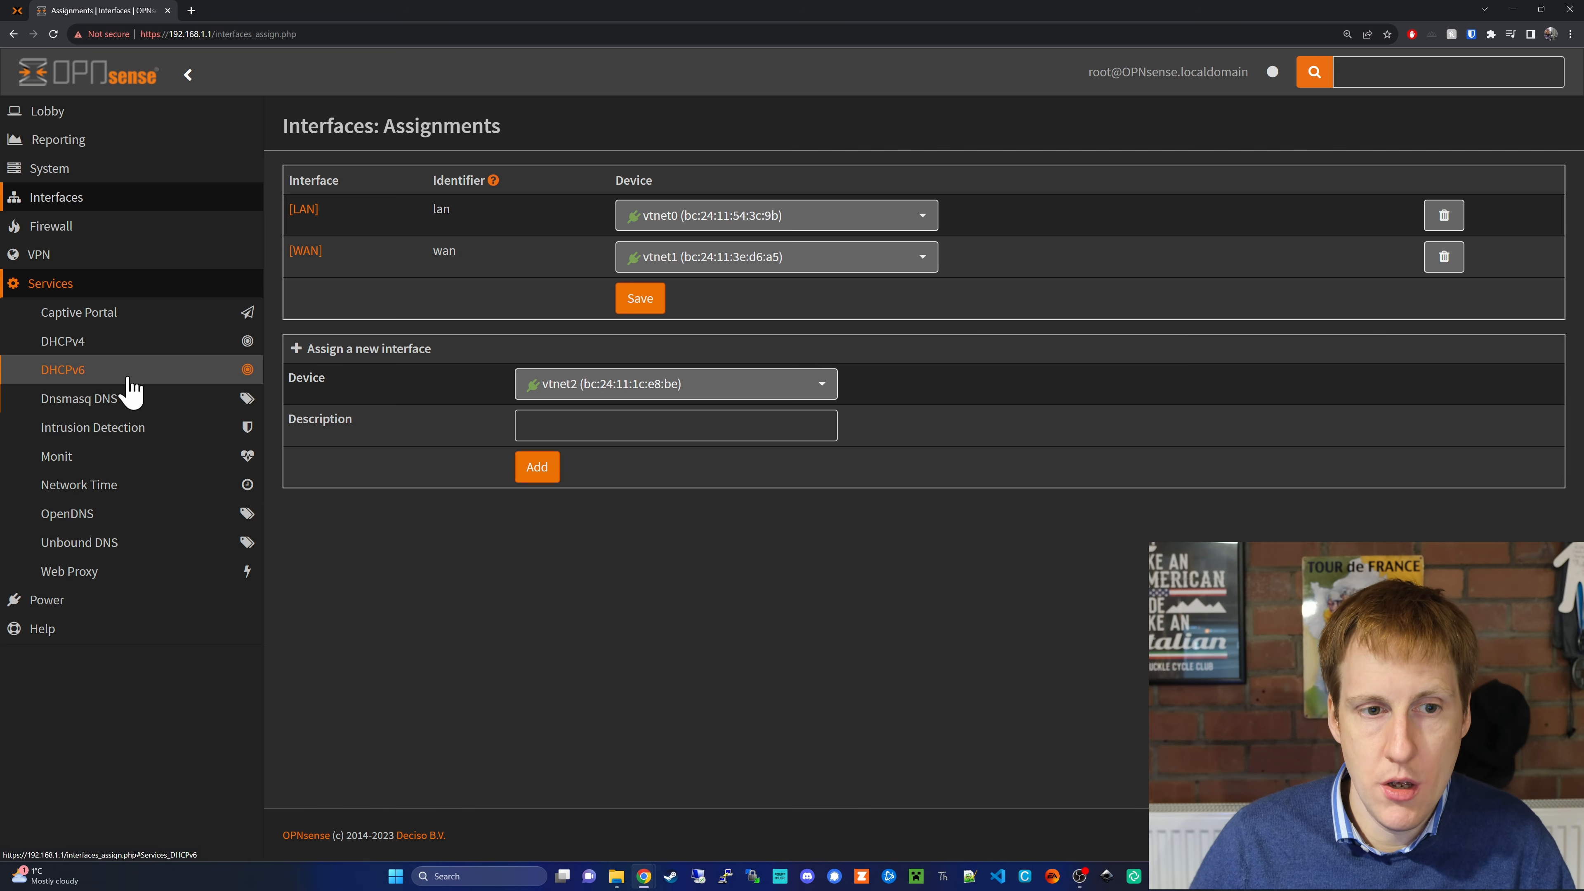
{"action": "left_click", "coordinate": [119, 348]}
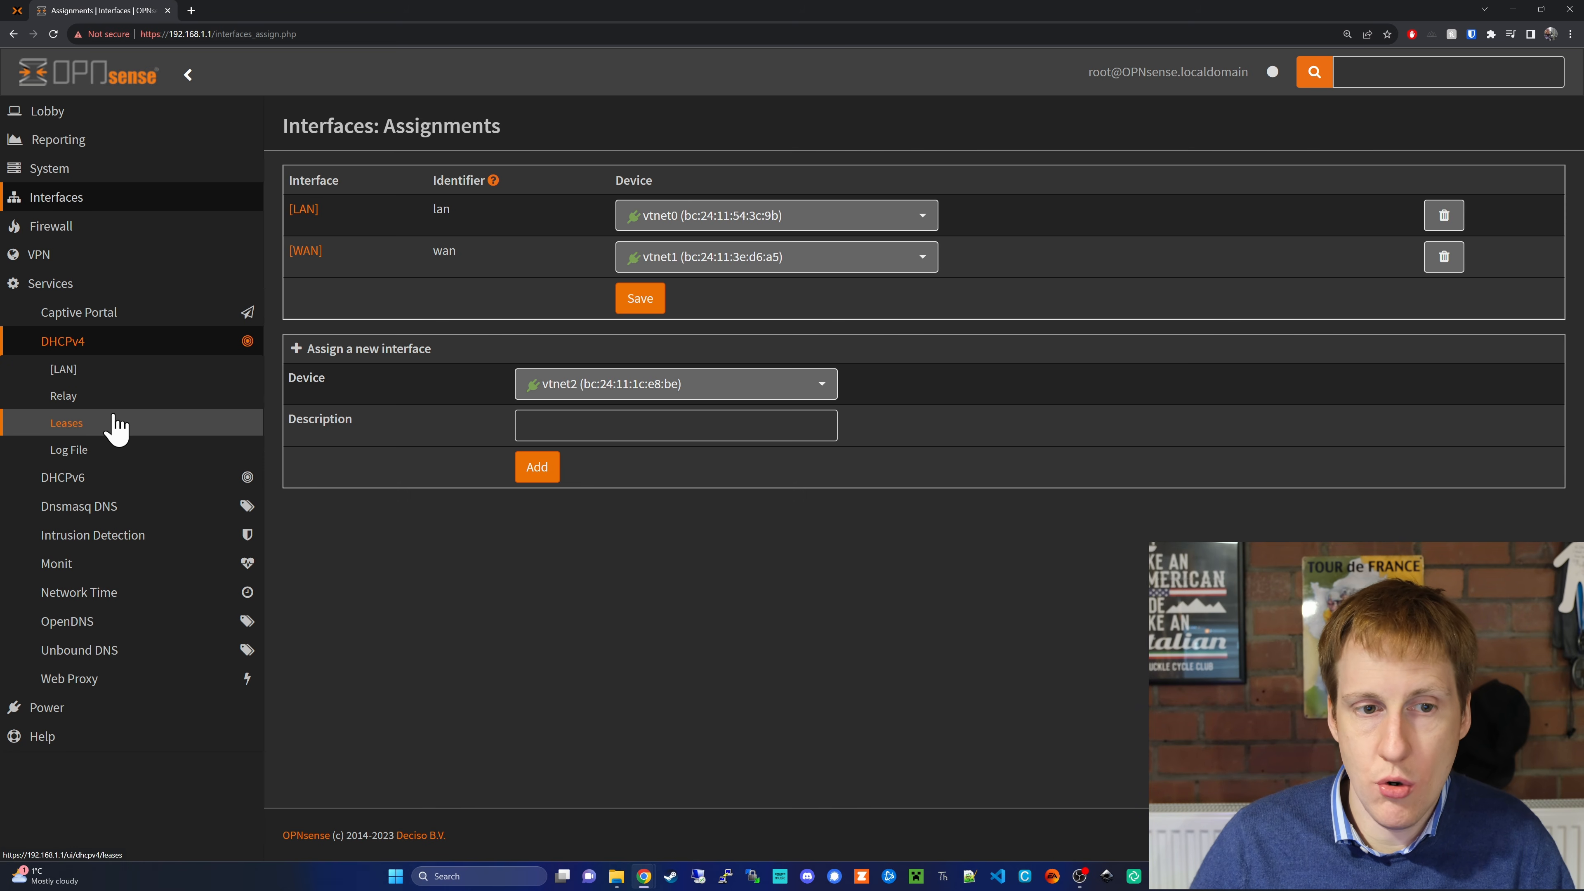
{"action": "left_click", "coordinate": [111, 382]}
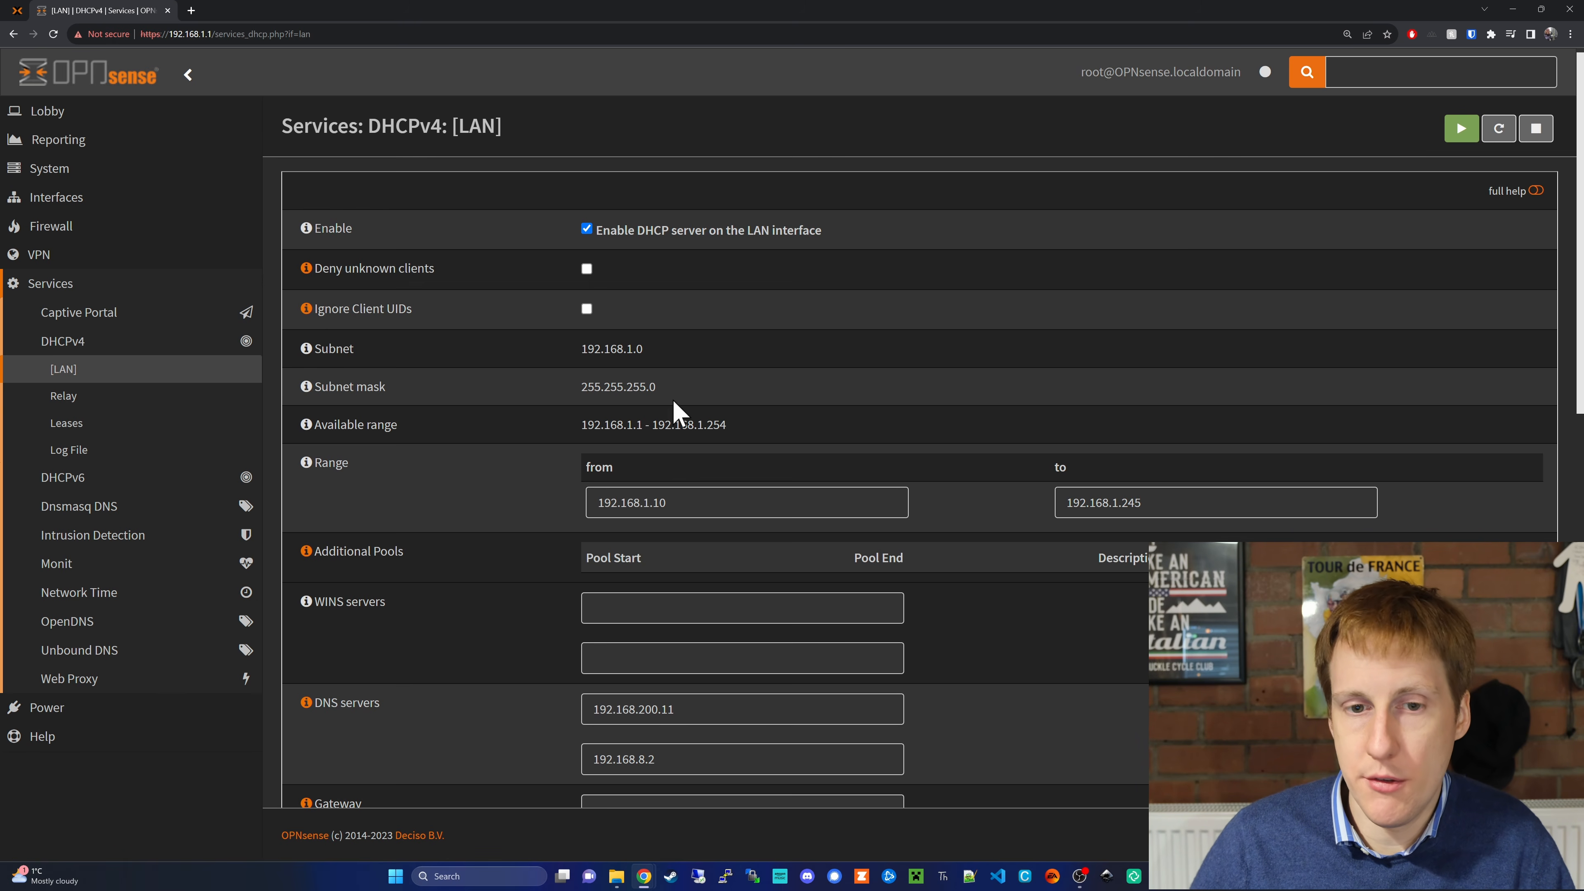
{"action": "scroll", "coordinate": [961, 545], "scroll_direction": "down", "scroll_amount": 7}
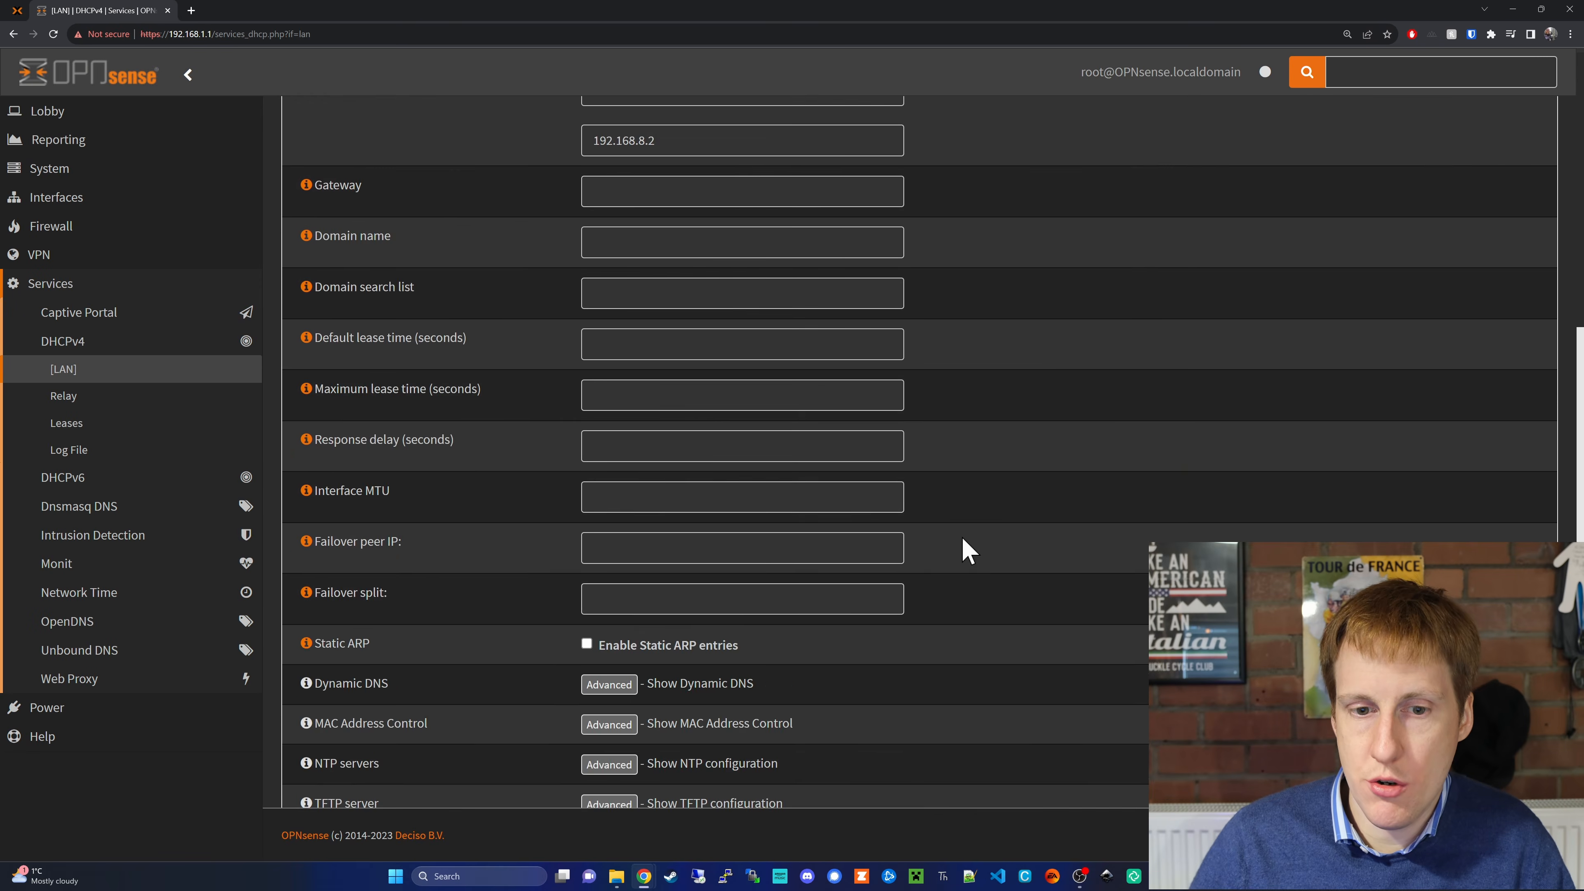
{"action": "scroll", "coordinate": [967, 549], "scroll_direction": "down", "scroll_amount": 4}
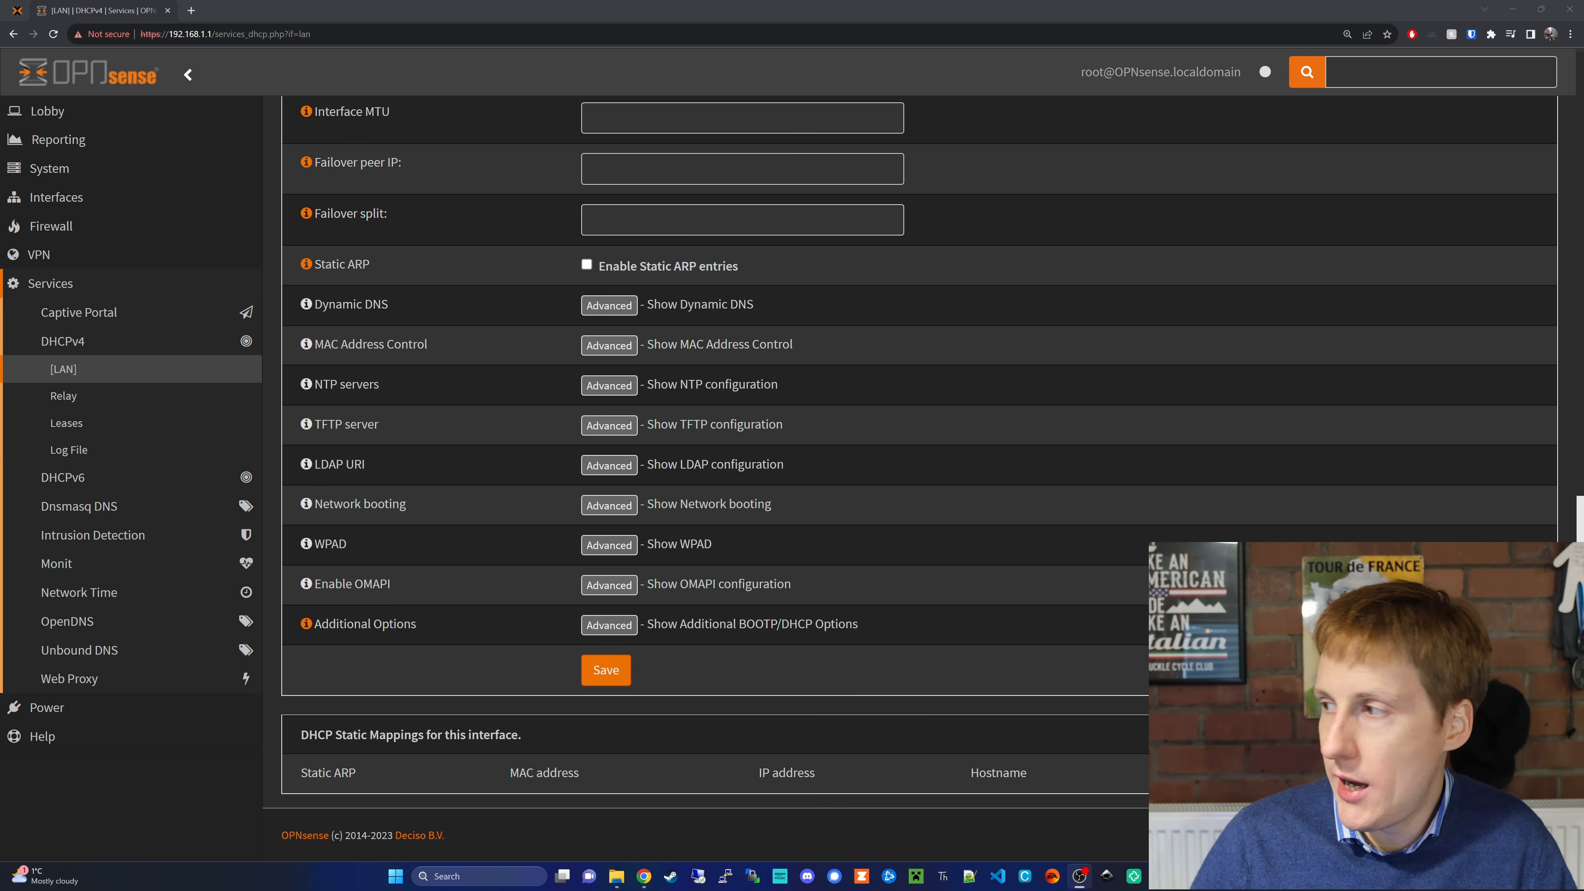
{"action": "left_click", "coordinate": [1438, 772]}
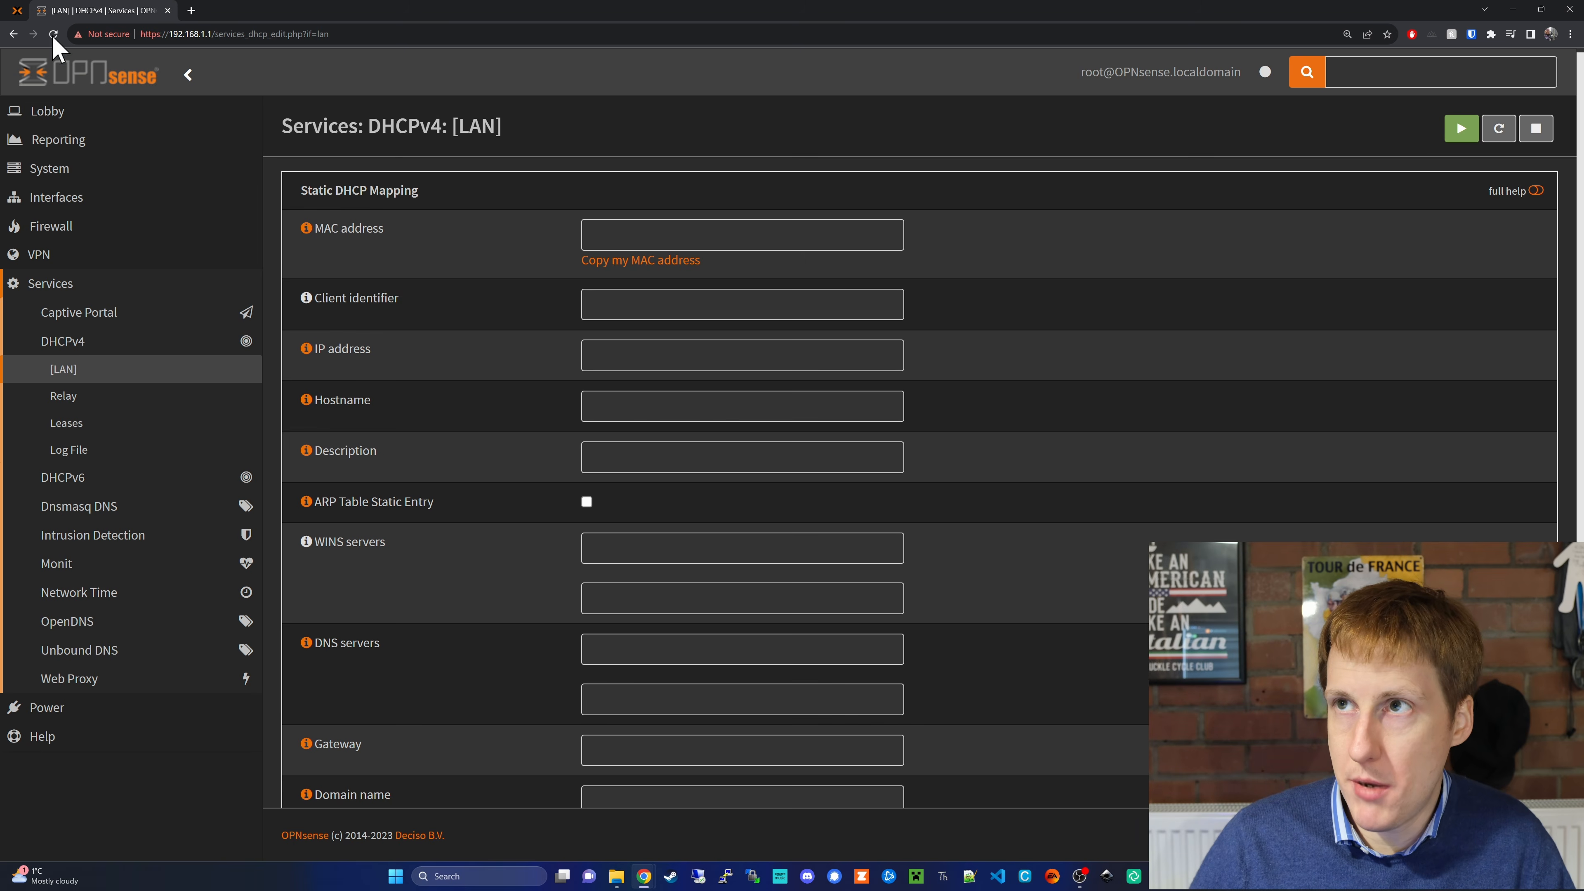
Switch to Proxmox and copy the MAC address of network device net0 on VM 125 (OpnSense-VM1).
{"action": "left_click", "coordinate": [18, 14]}
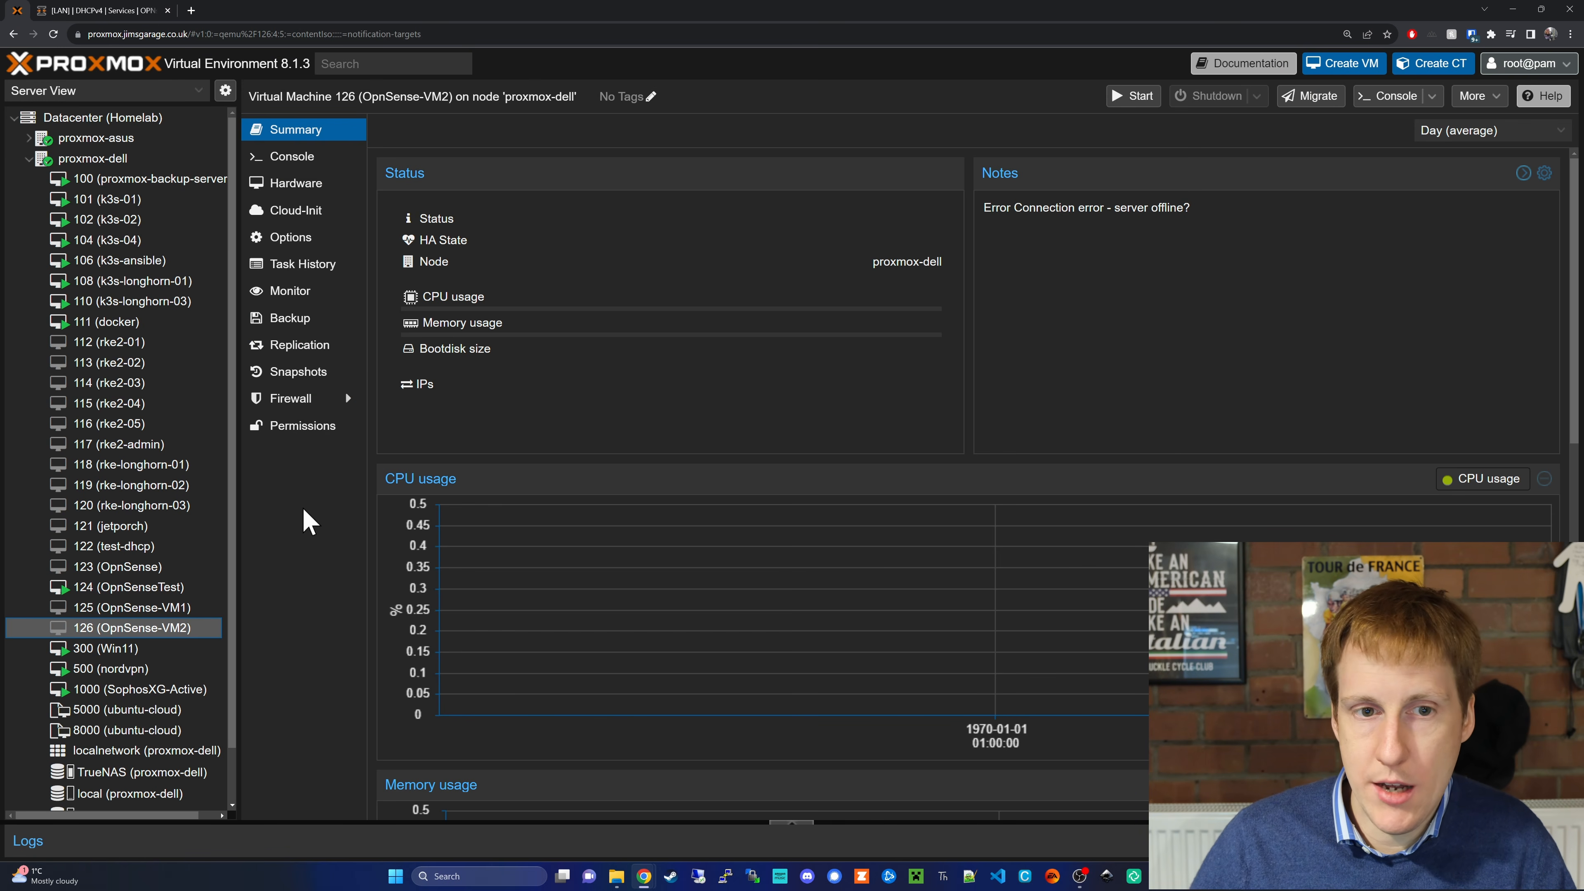
{"action": "left_click", "coordinate": [169, 608]}
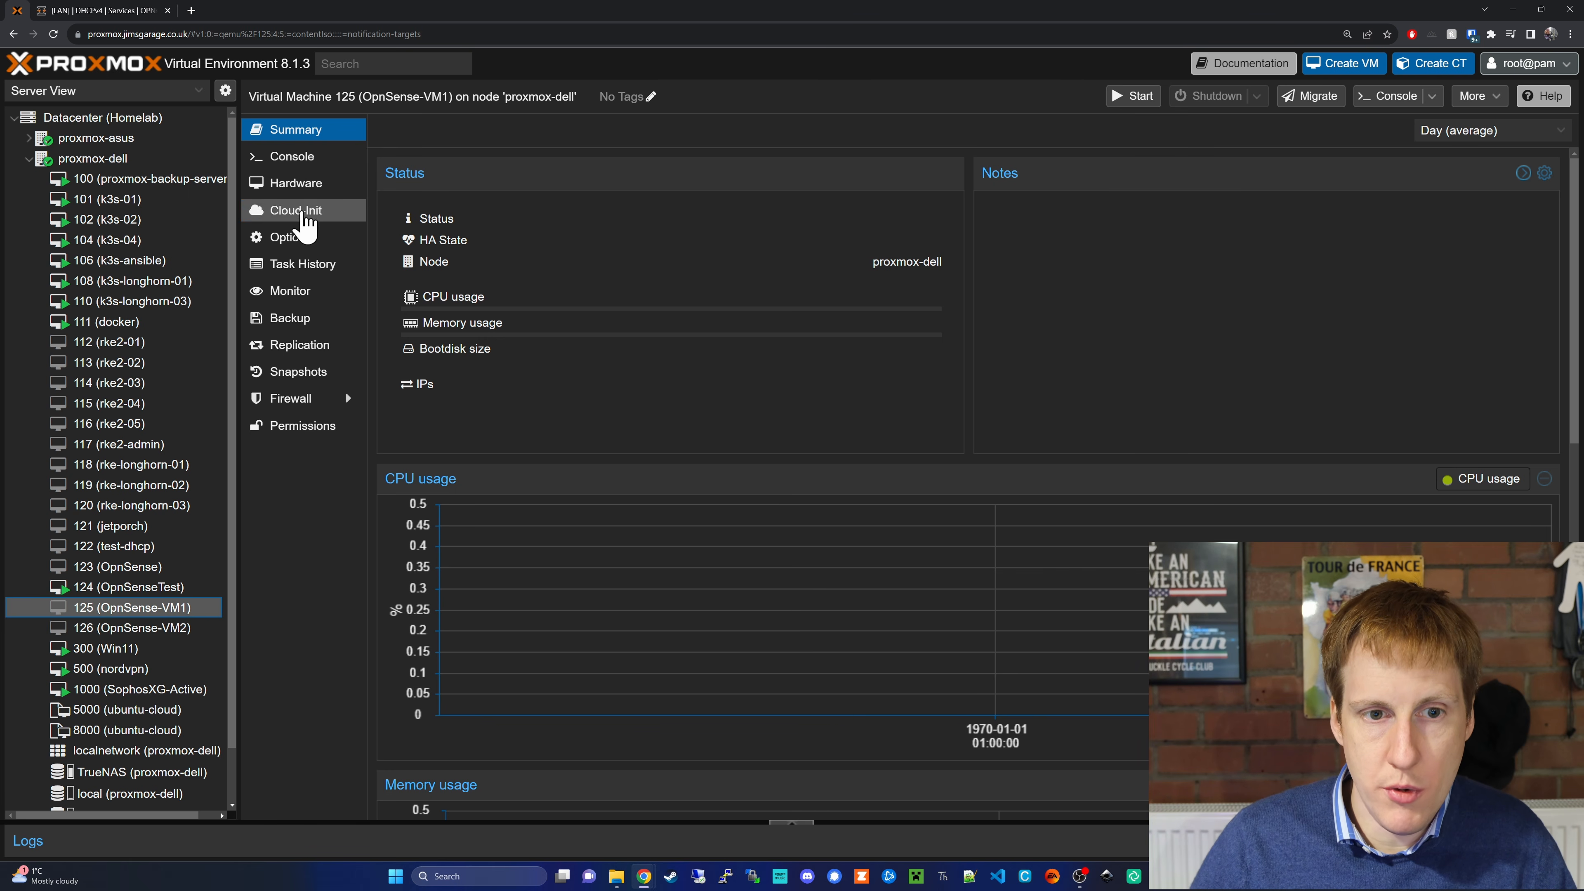
{"action": "left_click", "coordinate": [303, 187]}
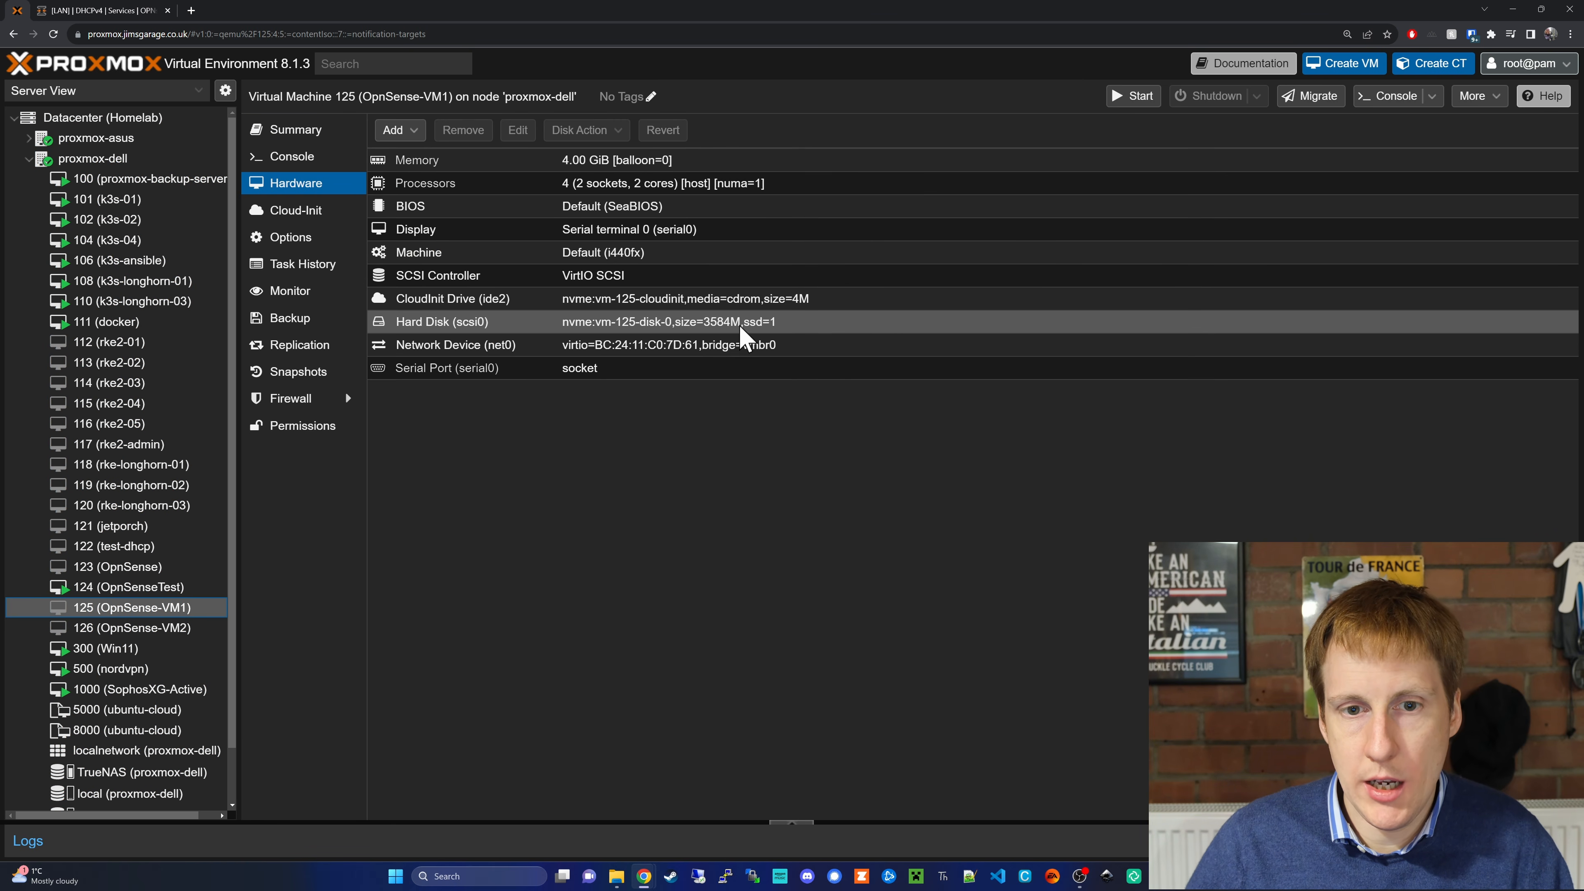
{"action": "left_click", "coordinate": [681, 362]}
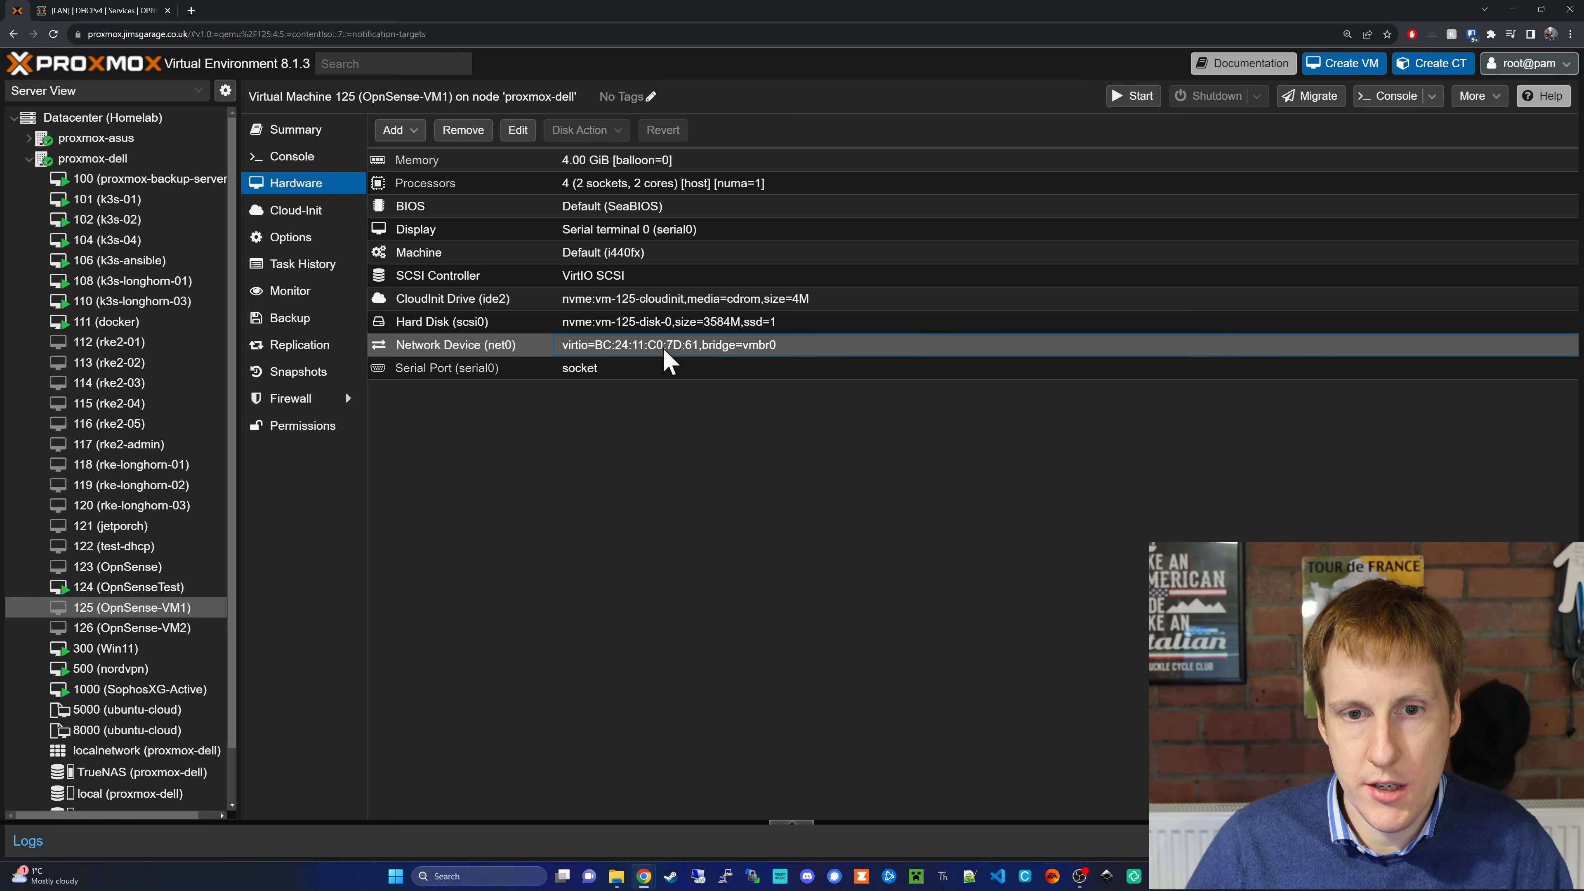
{"action": "left_click", "coordinate": [524, 139]}
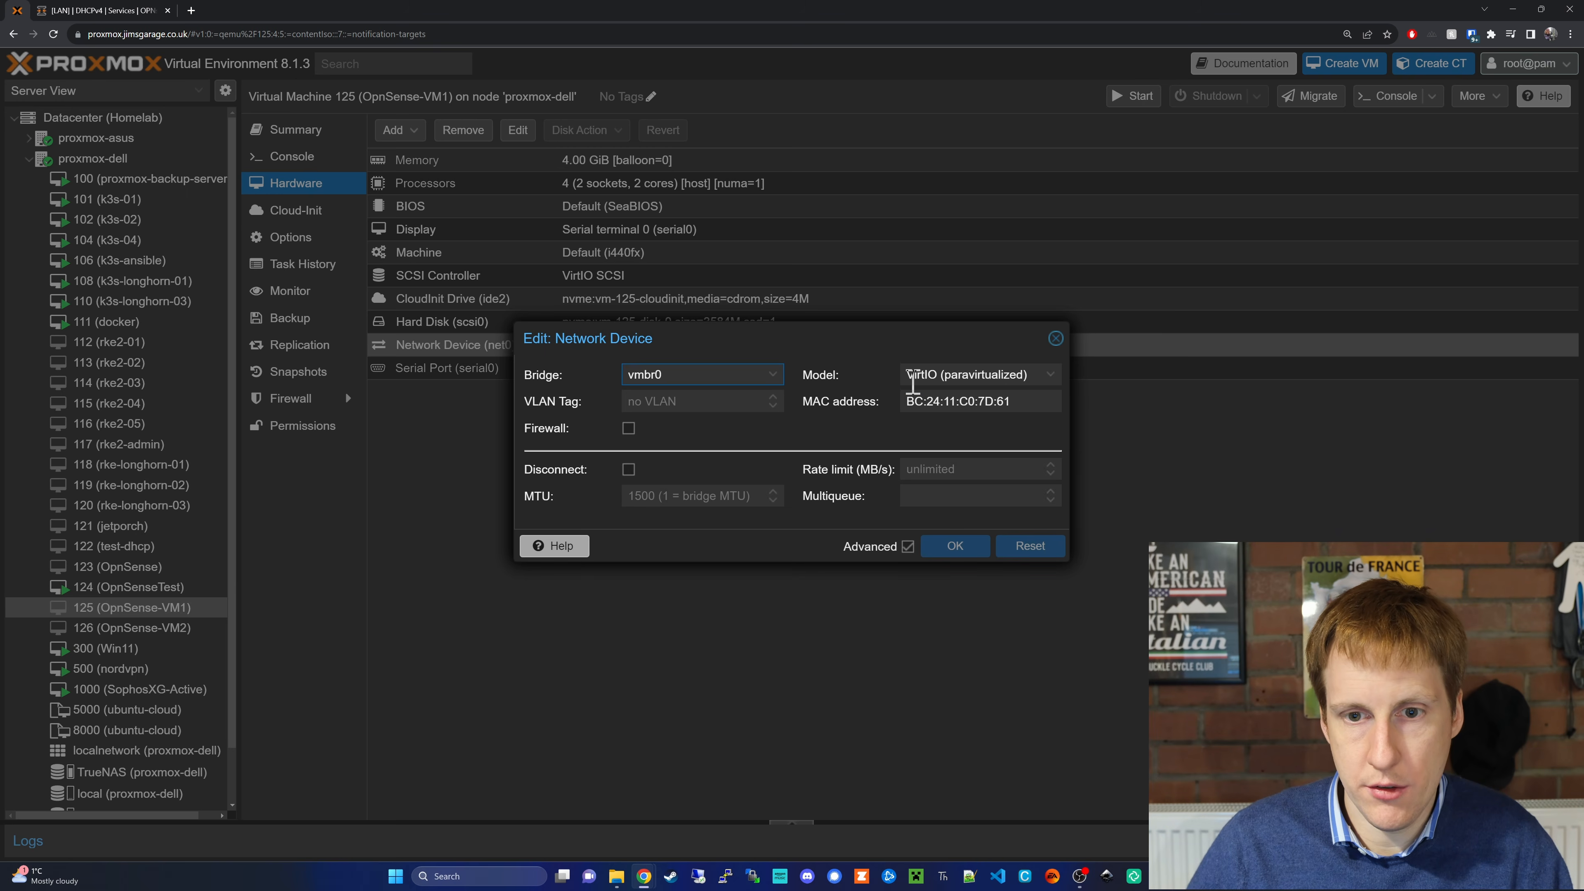
{"action": "triple_click", "coordinate": [929, 402]}
{"action": "right_click", "coordinate": [930, 405]}
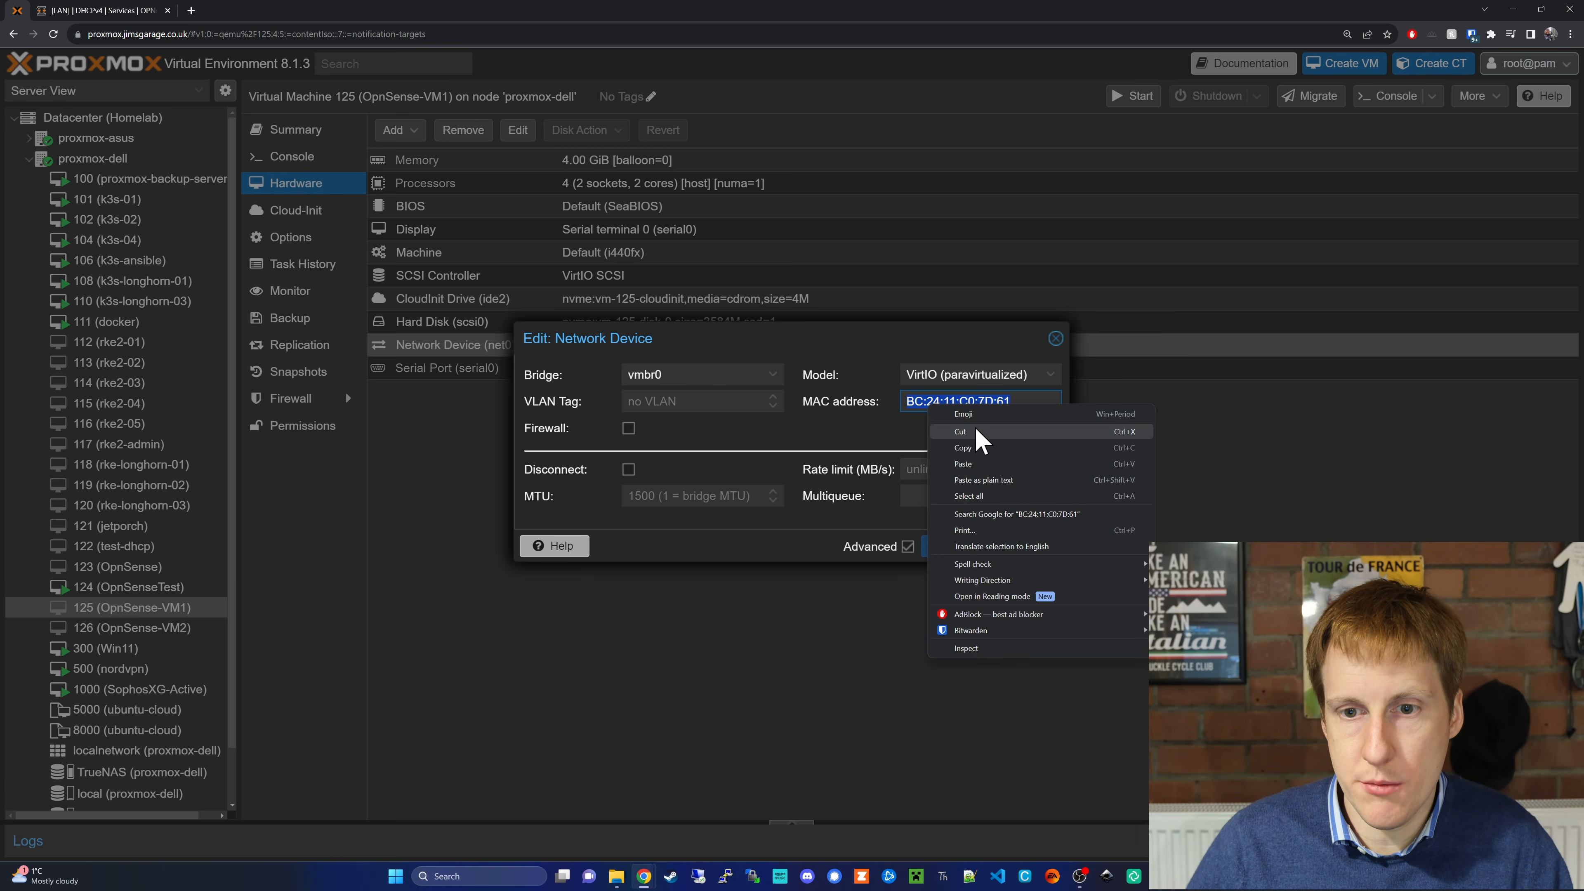
{"action": "left_click", "coordinate": [992, 451]}
Return to OPNsense and paste the copied MAC address into the new static DHCP mapping.
{"action": "left_click", "coordinate": [94, 10]}
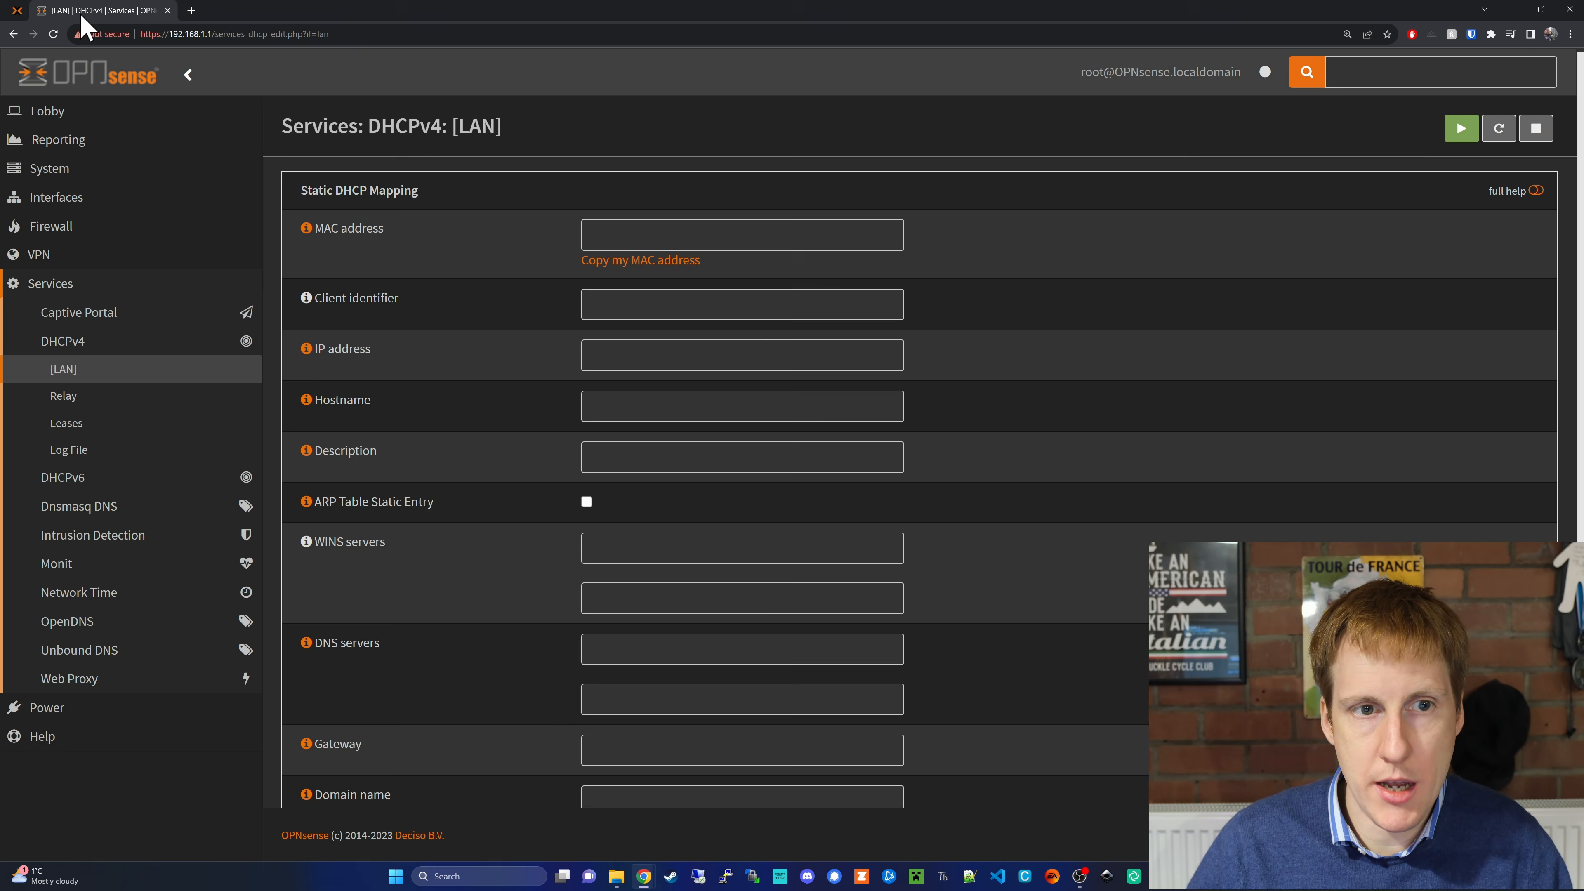
{"action": "right_click", "coordinate": [616, 237]}
{"action": "left_click", "coordinate": [683, 337]}
{"action": "left_click", "coordinate": [652, 382]}
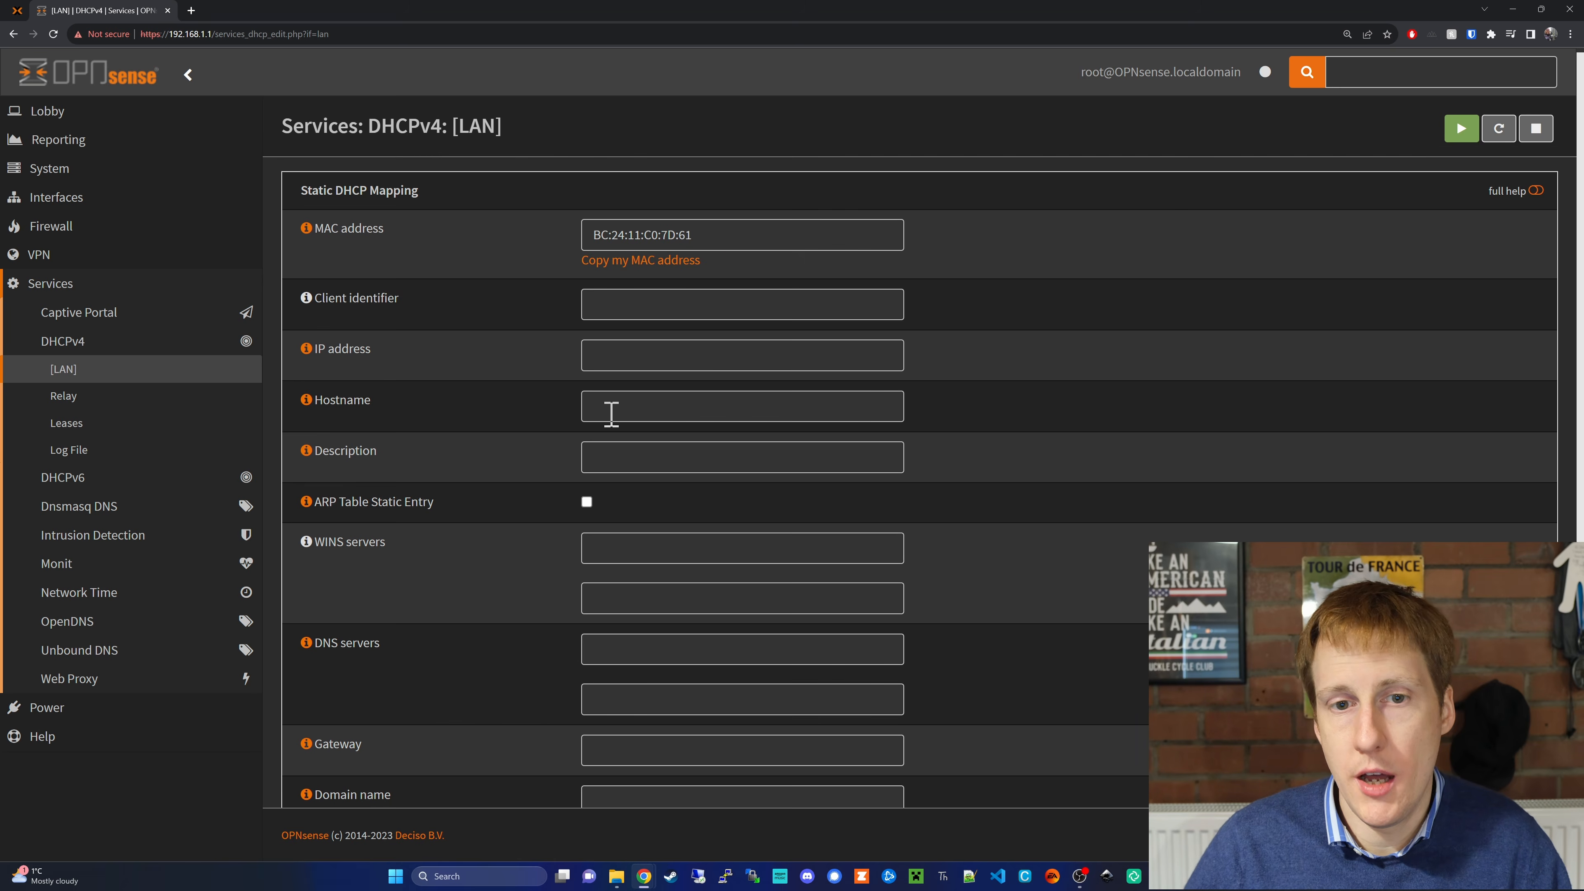
Set the static mapping's IP address to 192.168.1.40, save it and apply the DHCP changes.
{"action": "left_click", "coordinate": [626, 353]}
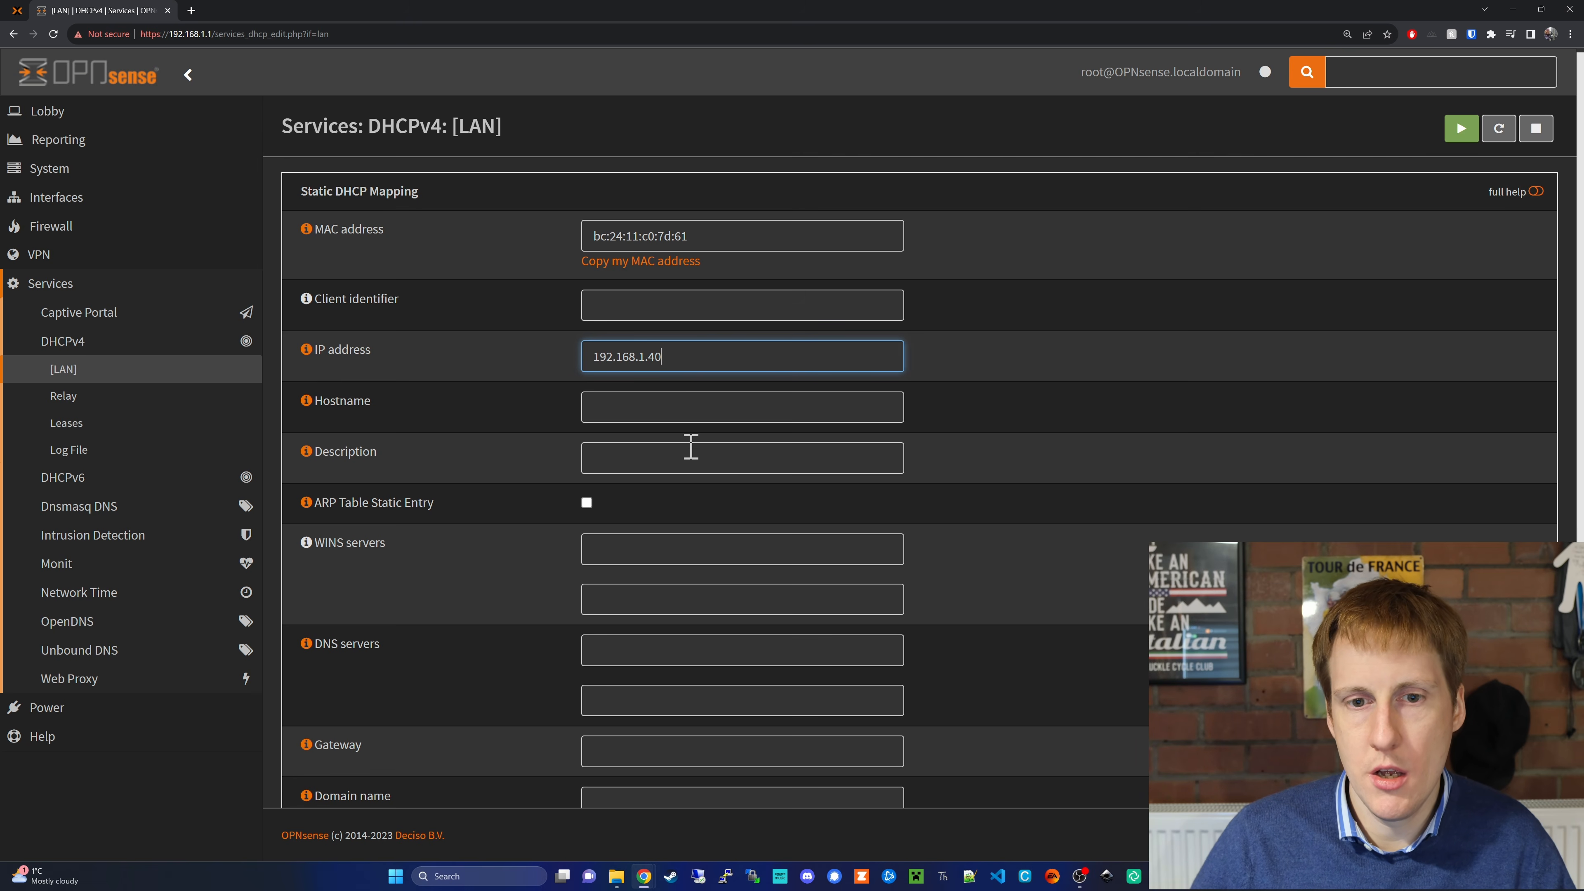
{"action": "scroll", "coordinate": [675, 555], "scroll_direction": "down", "scroll_amount": 5}
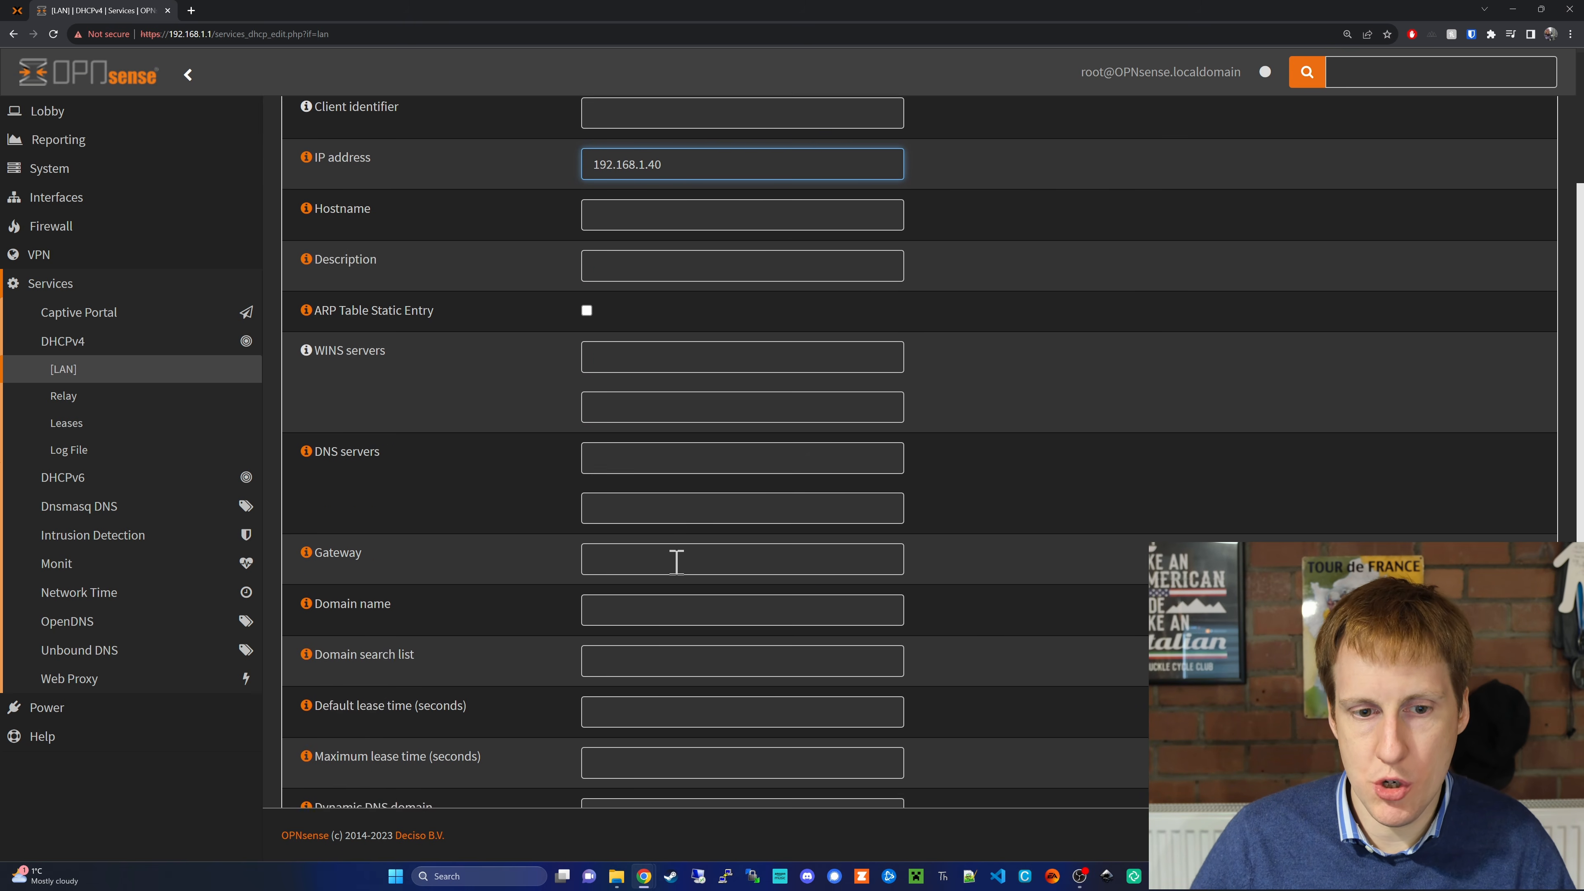
{"action": "left_click", "coordinate": [616, 771]}
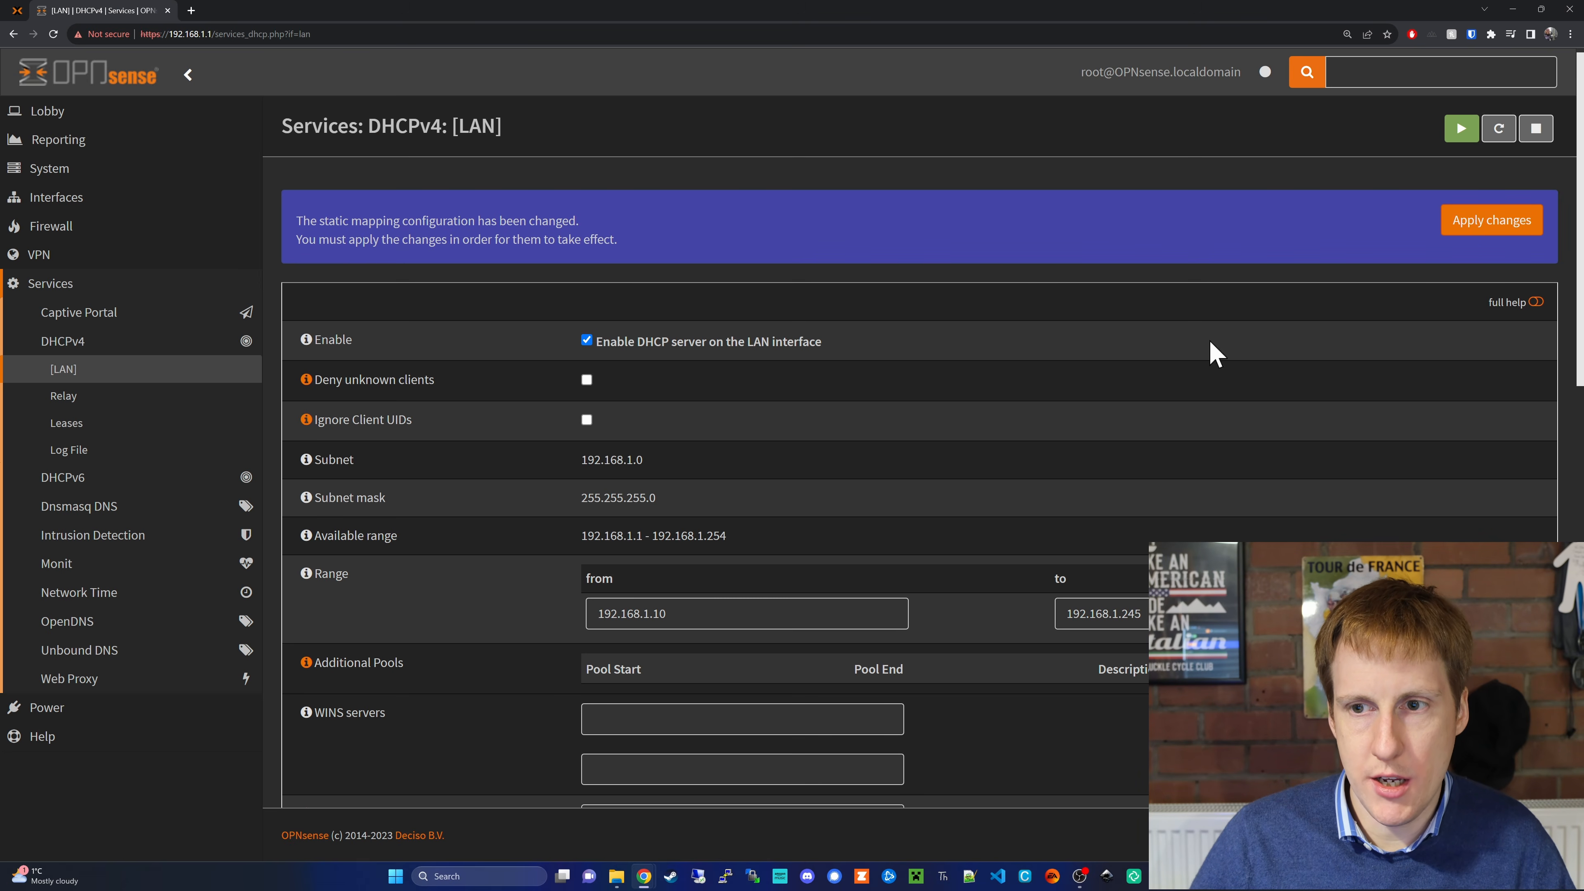
{"action": "left_click", "coordinate": [1482, 236]}
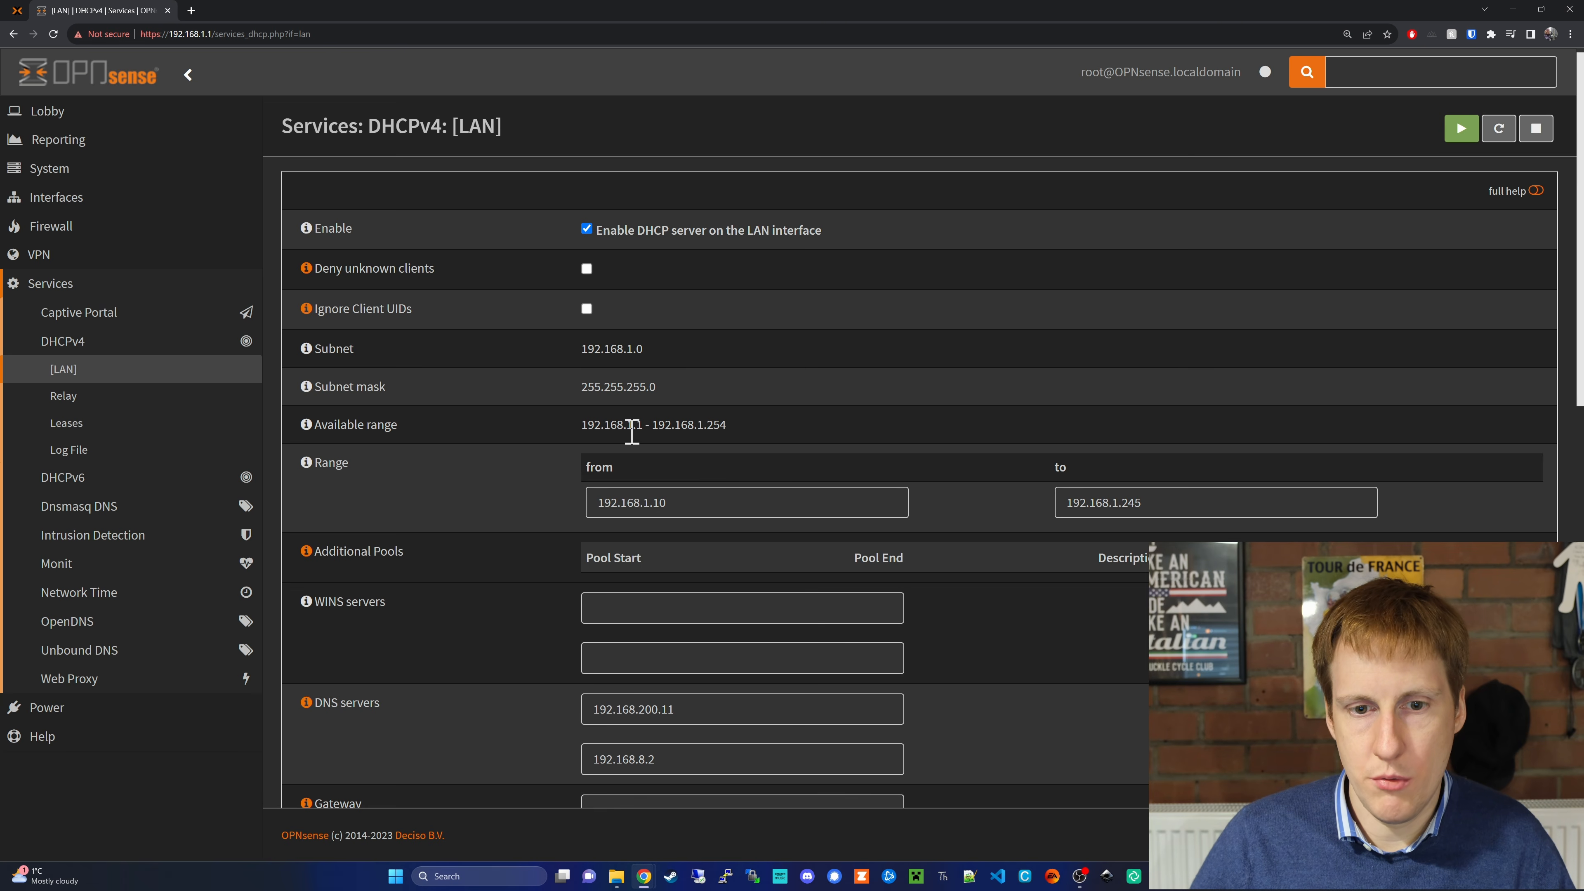
{"action": "scroll", "coordinate": [548, 488], "scroll_direction": "down", "scroll_amount": 15}
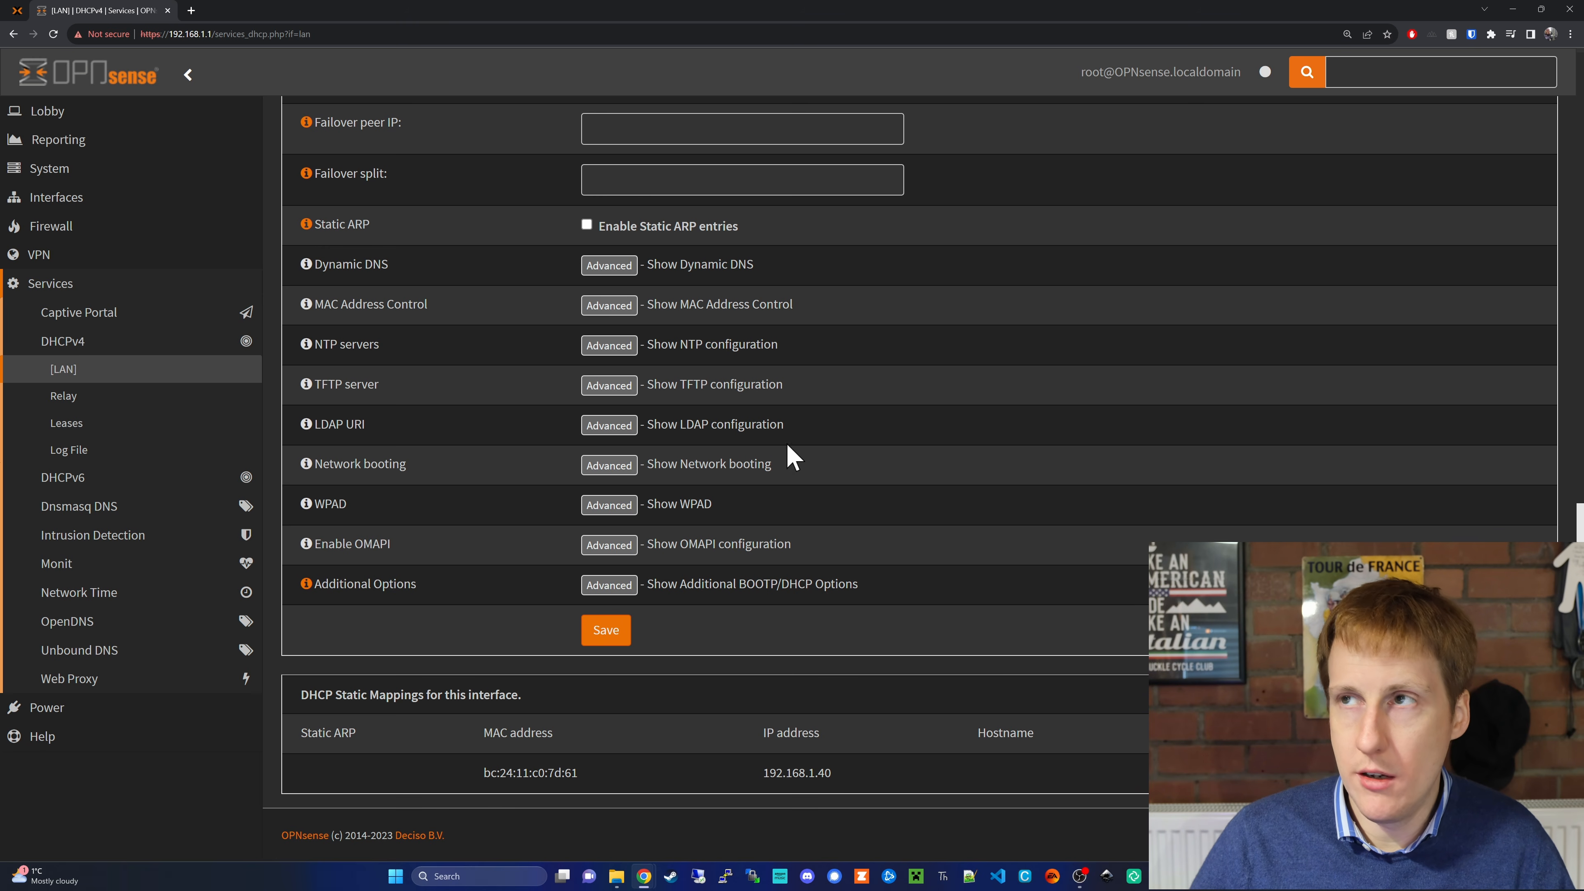
Switch to Proxmox, close the network device settings without changes, start VM 125 (OpnSense-VM1) and open its console.
{"action": "left_click", "coordinate": [17, 10]}
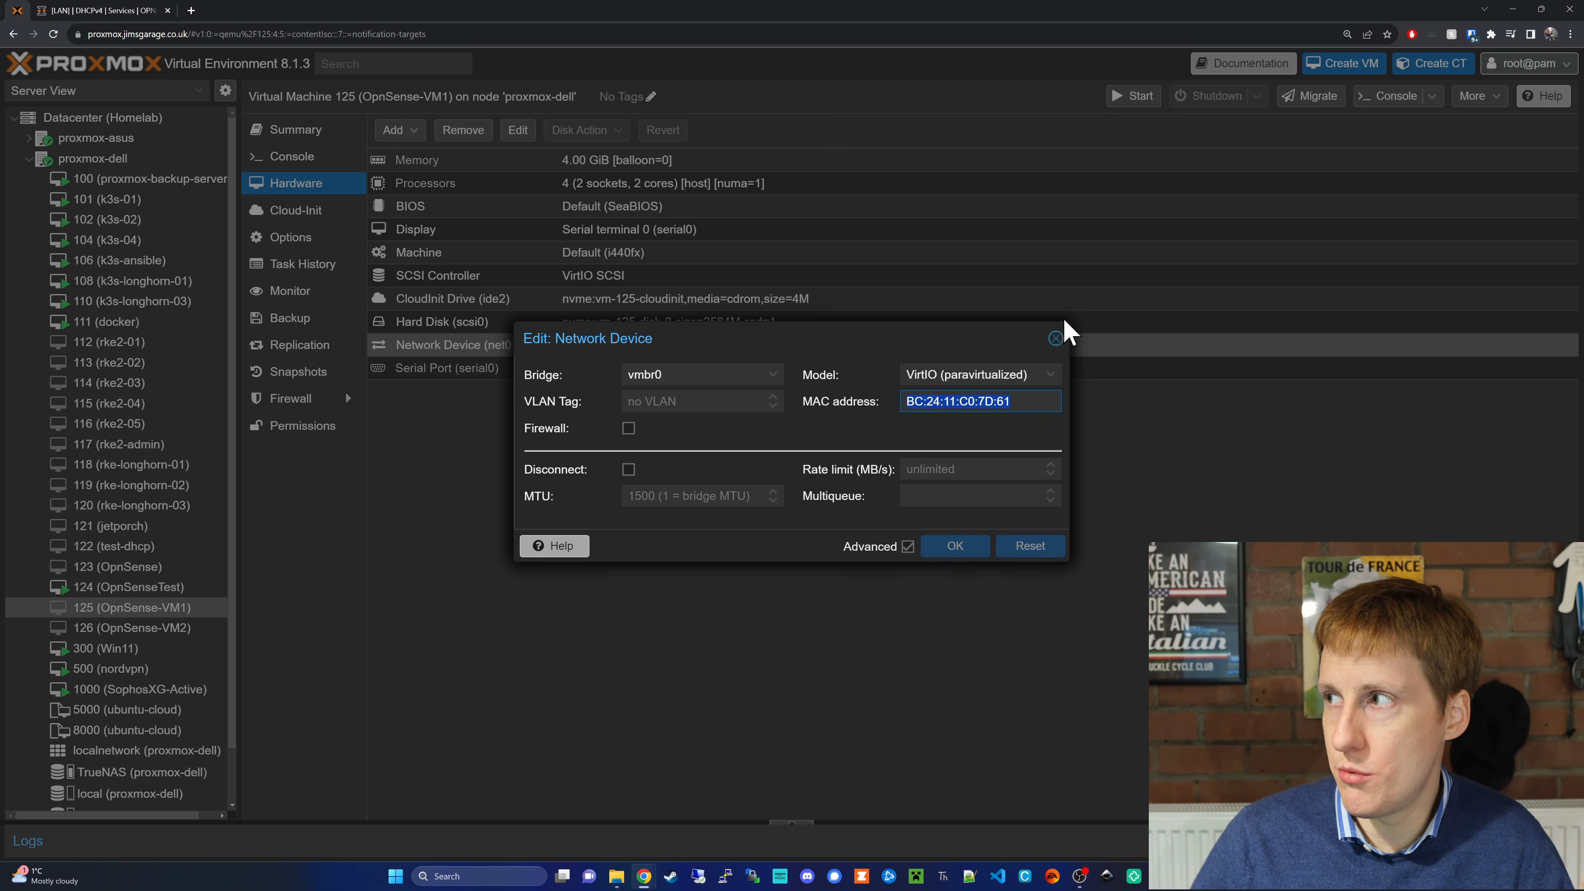
{"action": "left_click", "coordinate": [1055, 337]}
{"action": "left_click", "coordinate": [1133, 96]}
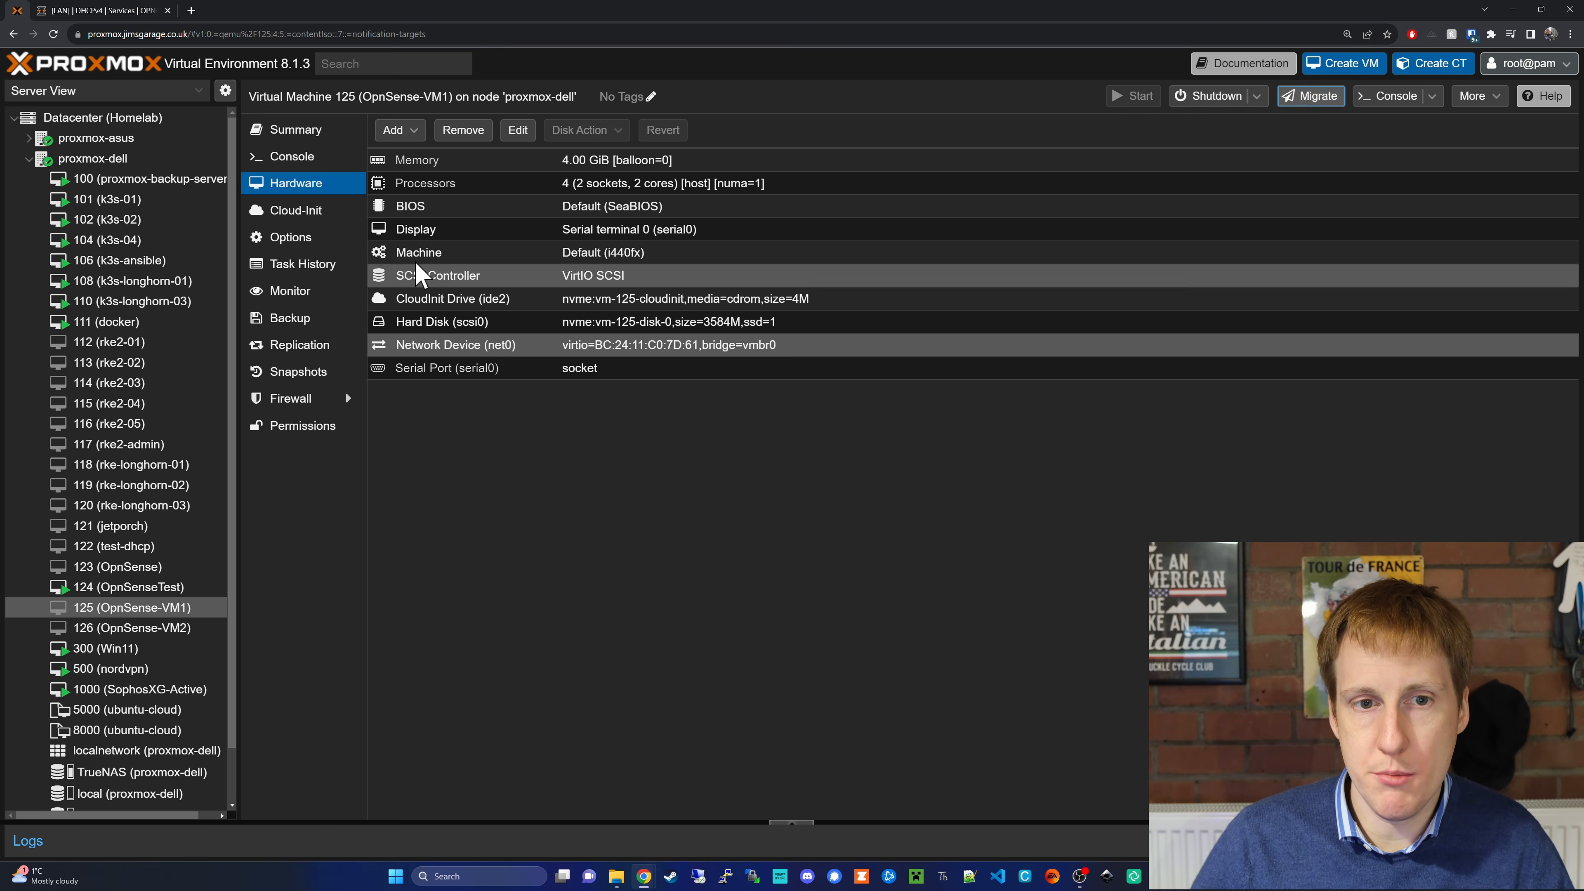
{"action": "left_click", "coordinate": [292, 157]}
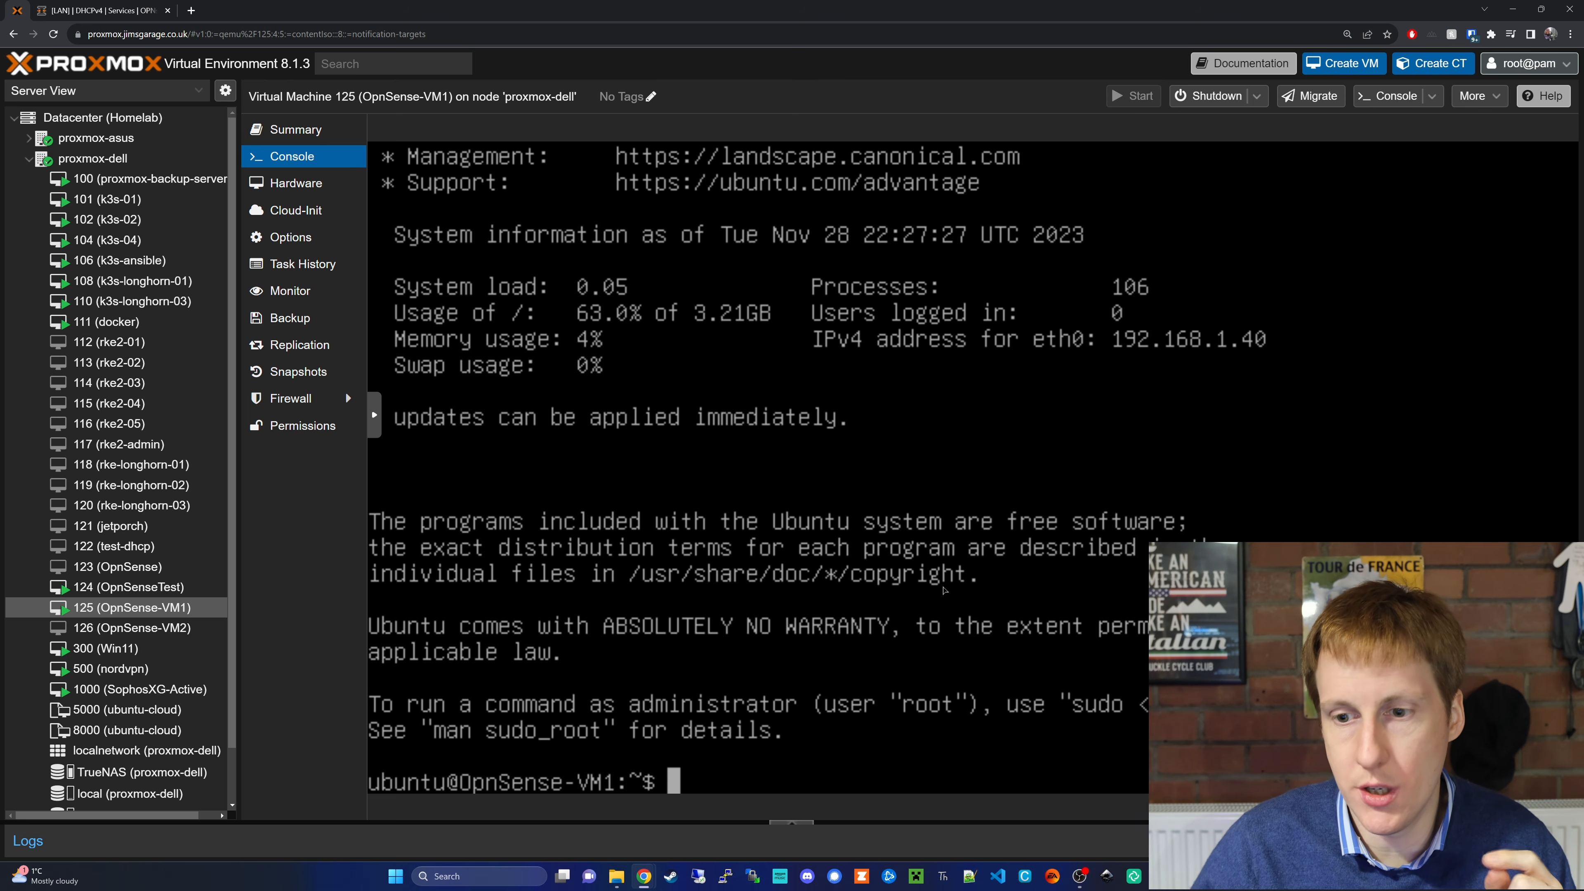
Return to OPNsense and start a new VLAN entry among the other interface types.
{"action": "left_click", "coordinate": [97, 10]}
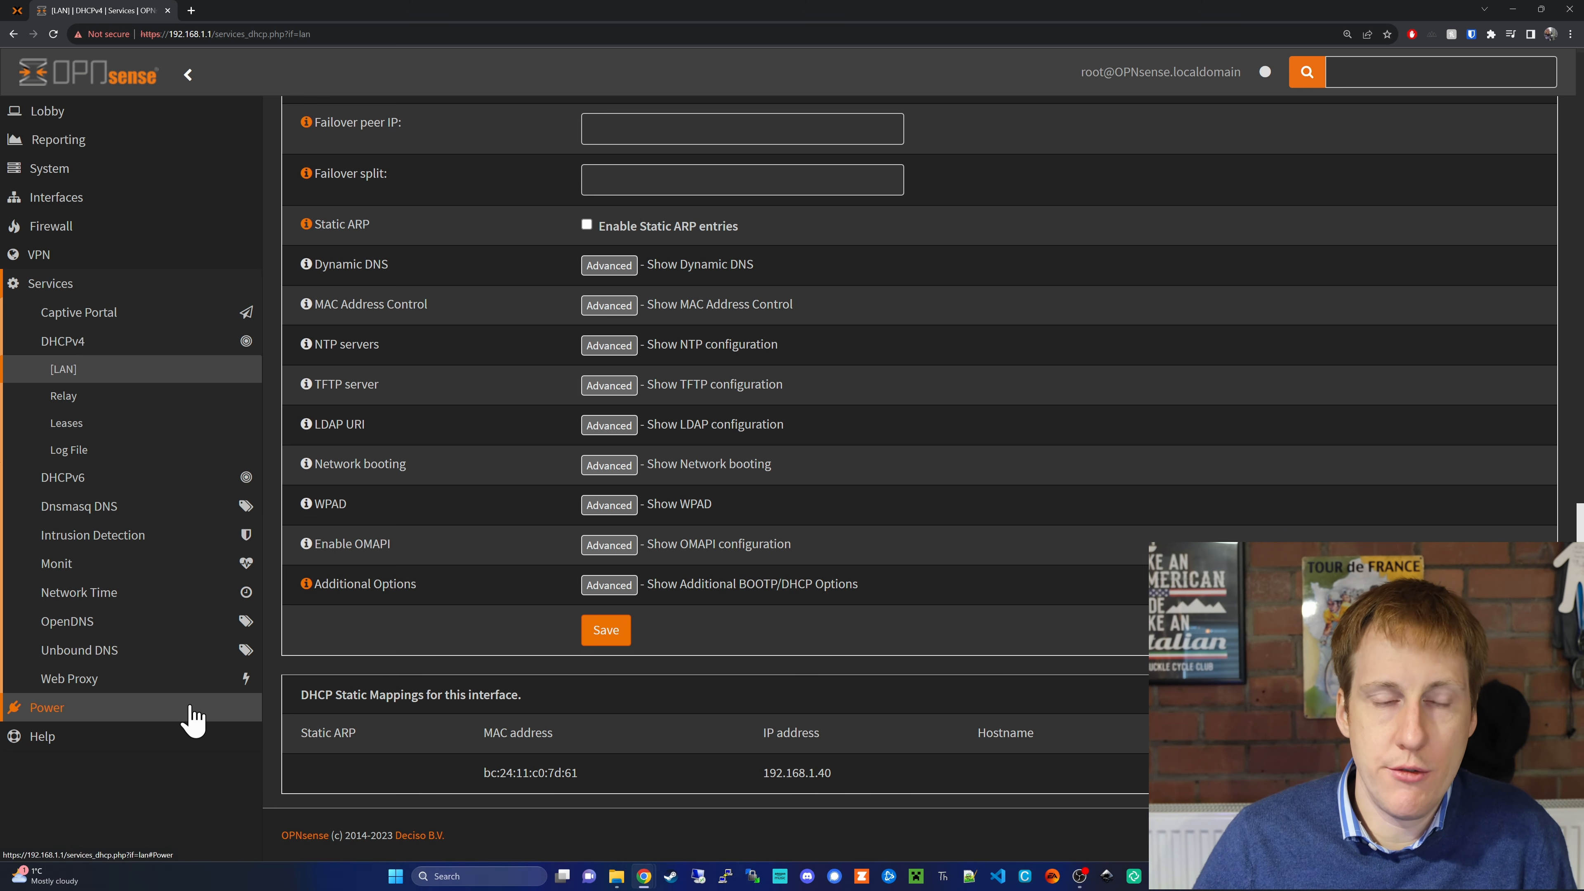
{"action": "left_click", "coordinate": [94, 197]}
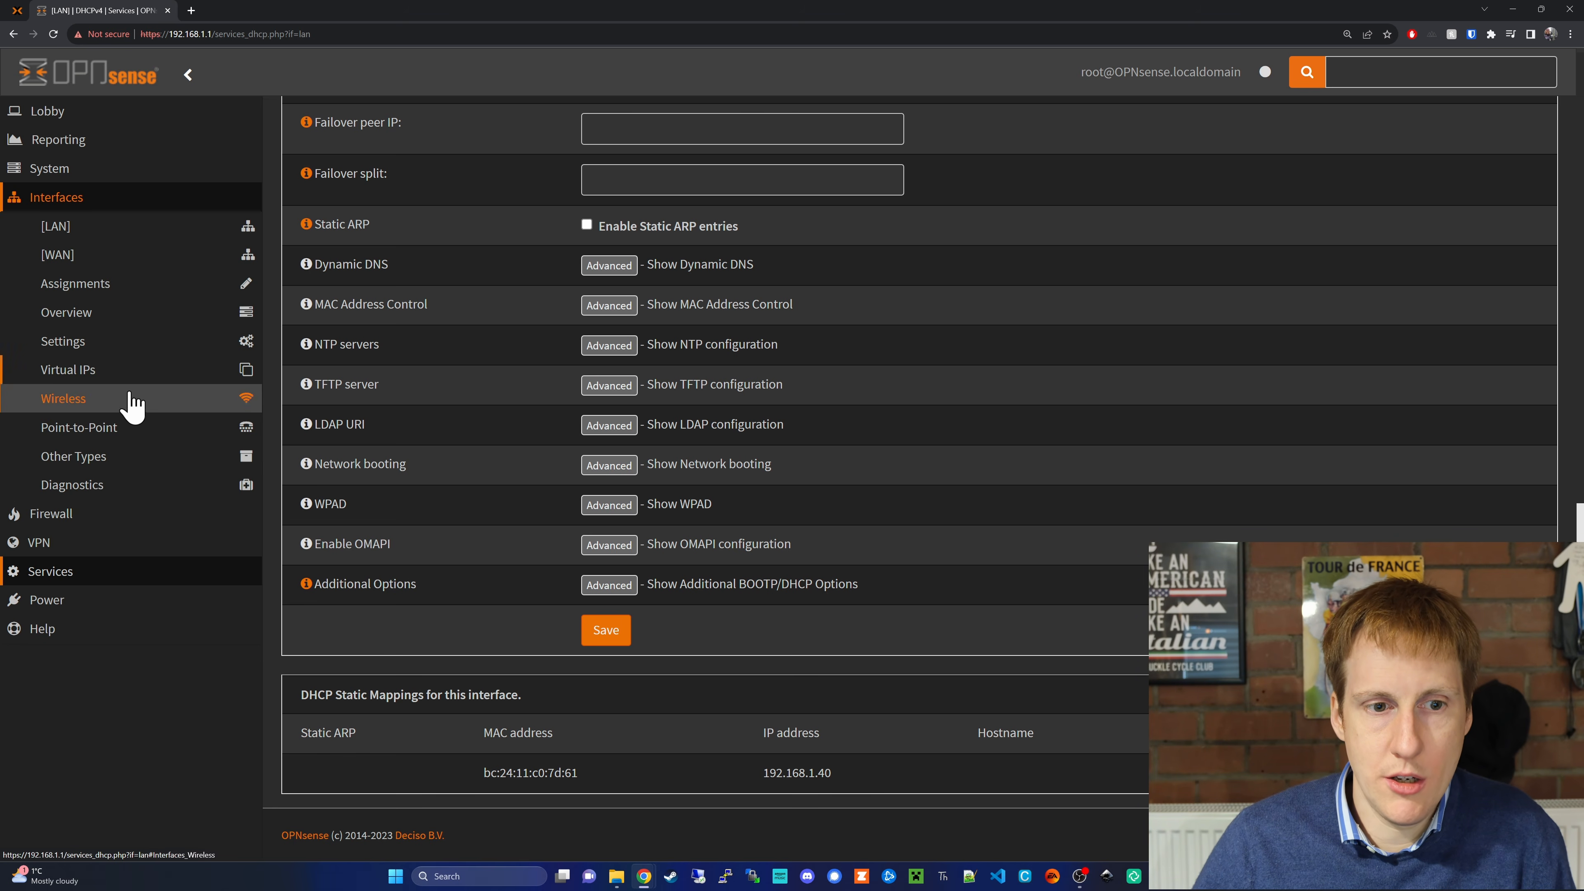
{"action": "left_click", "coordinate": [112, 460]}
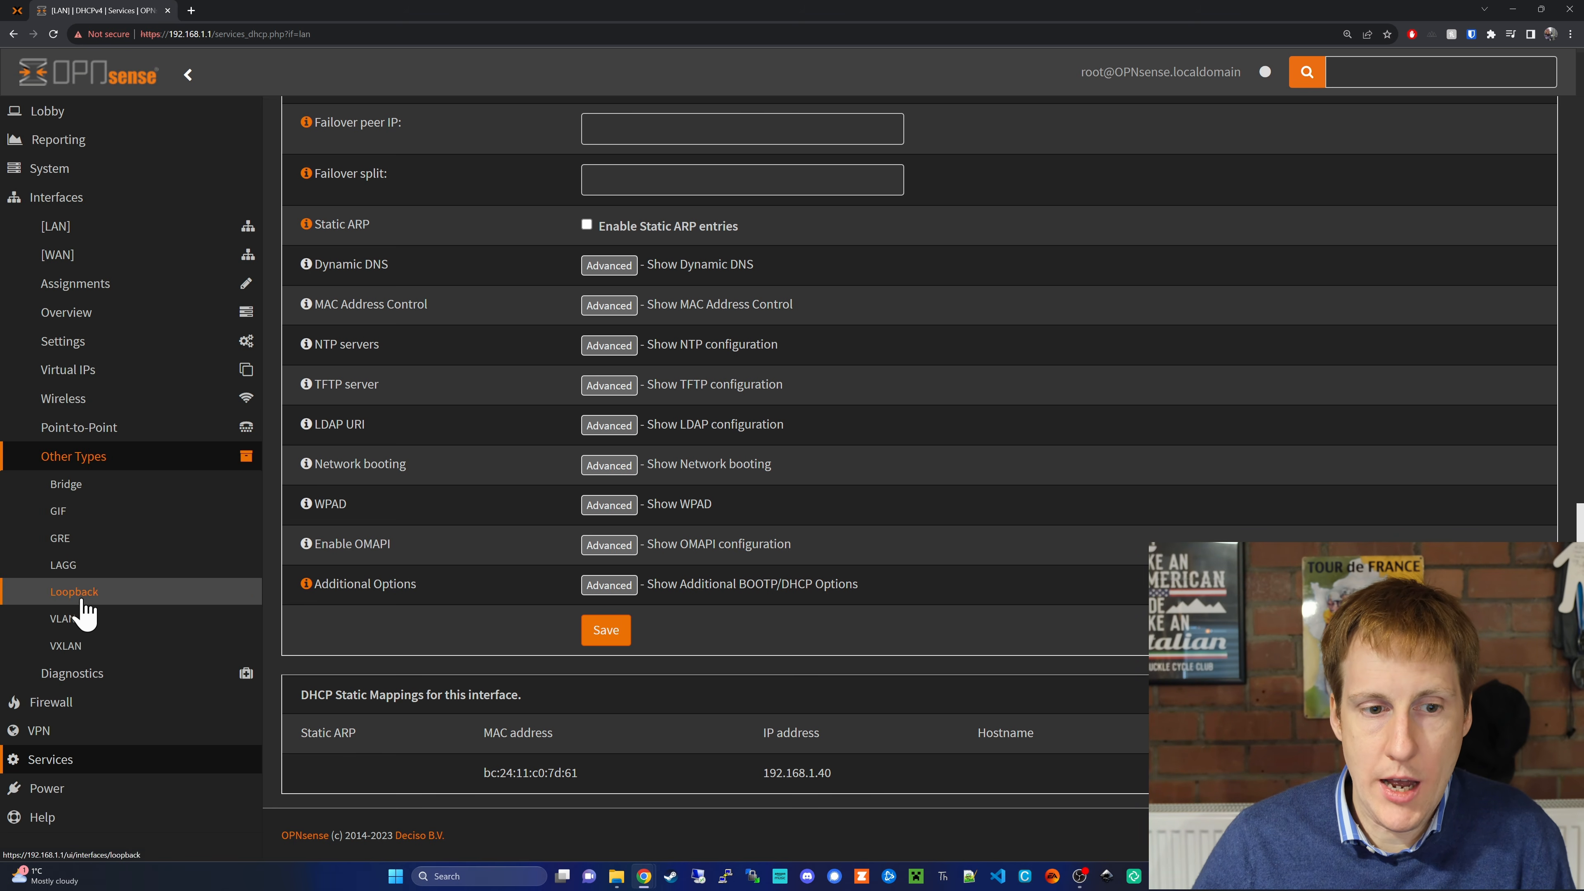
{"action": "left_click", "coordinate": [106, 619]}
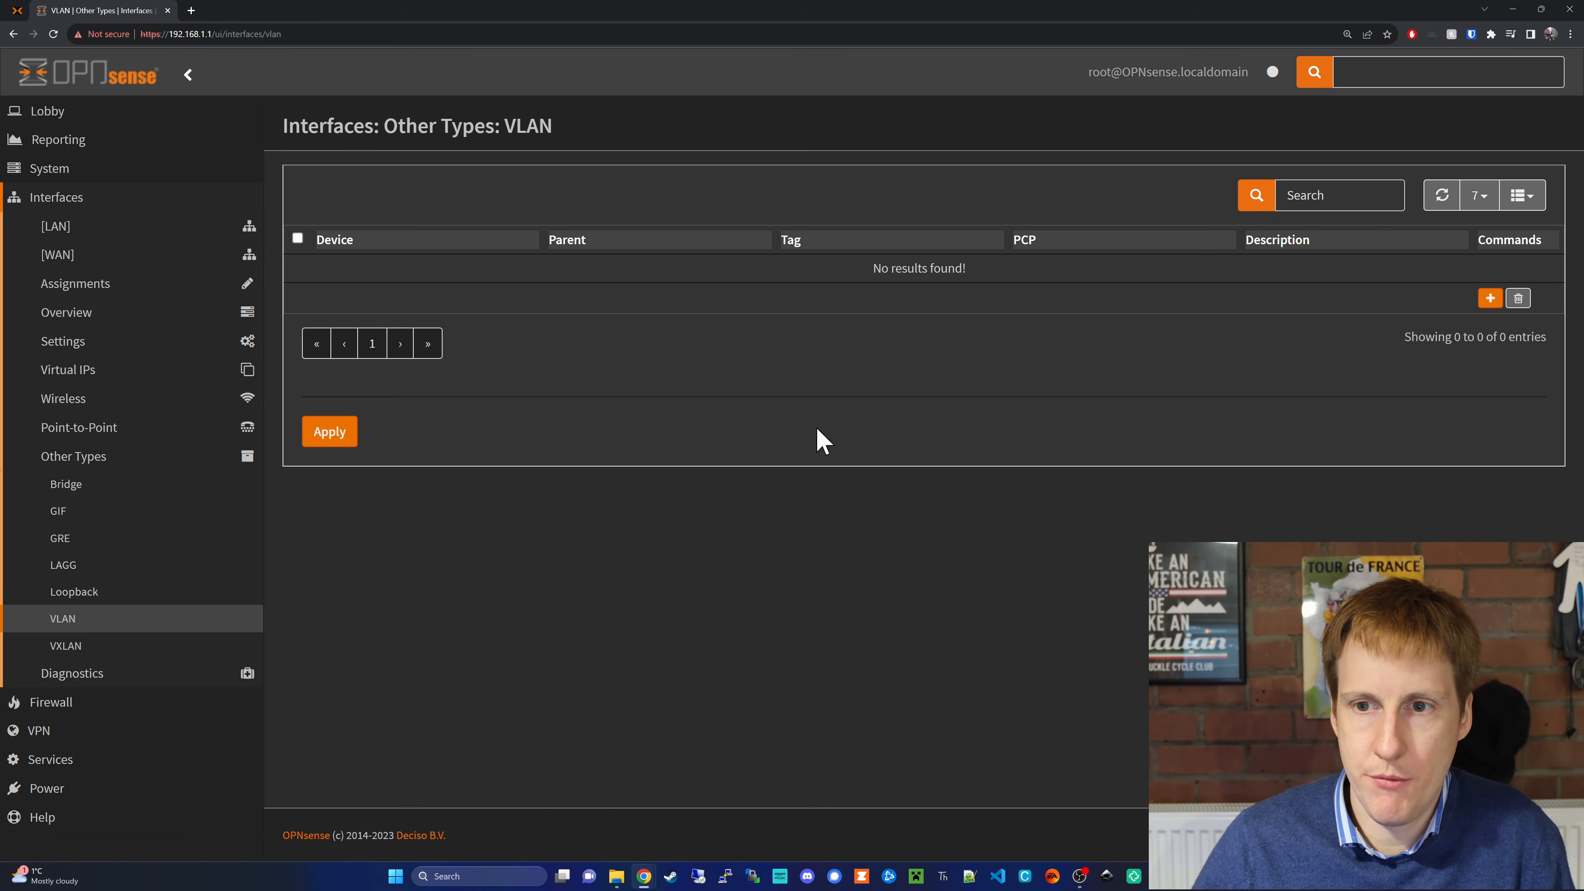
{"action": "left_click", "coordinate": [1491, 298]}
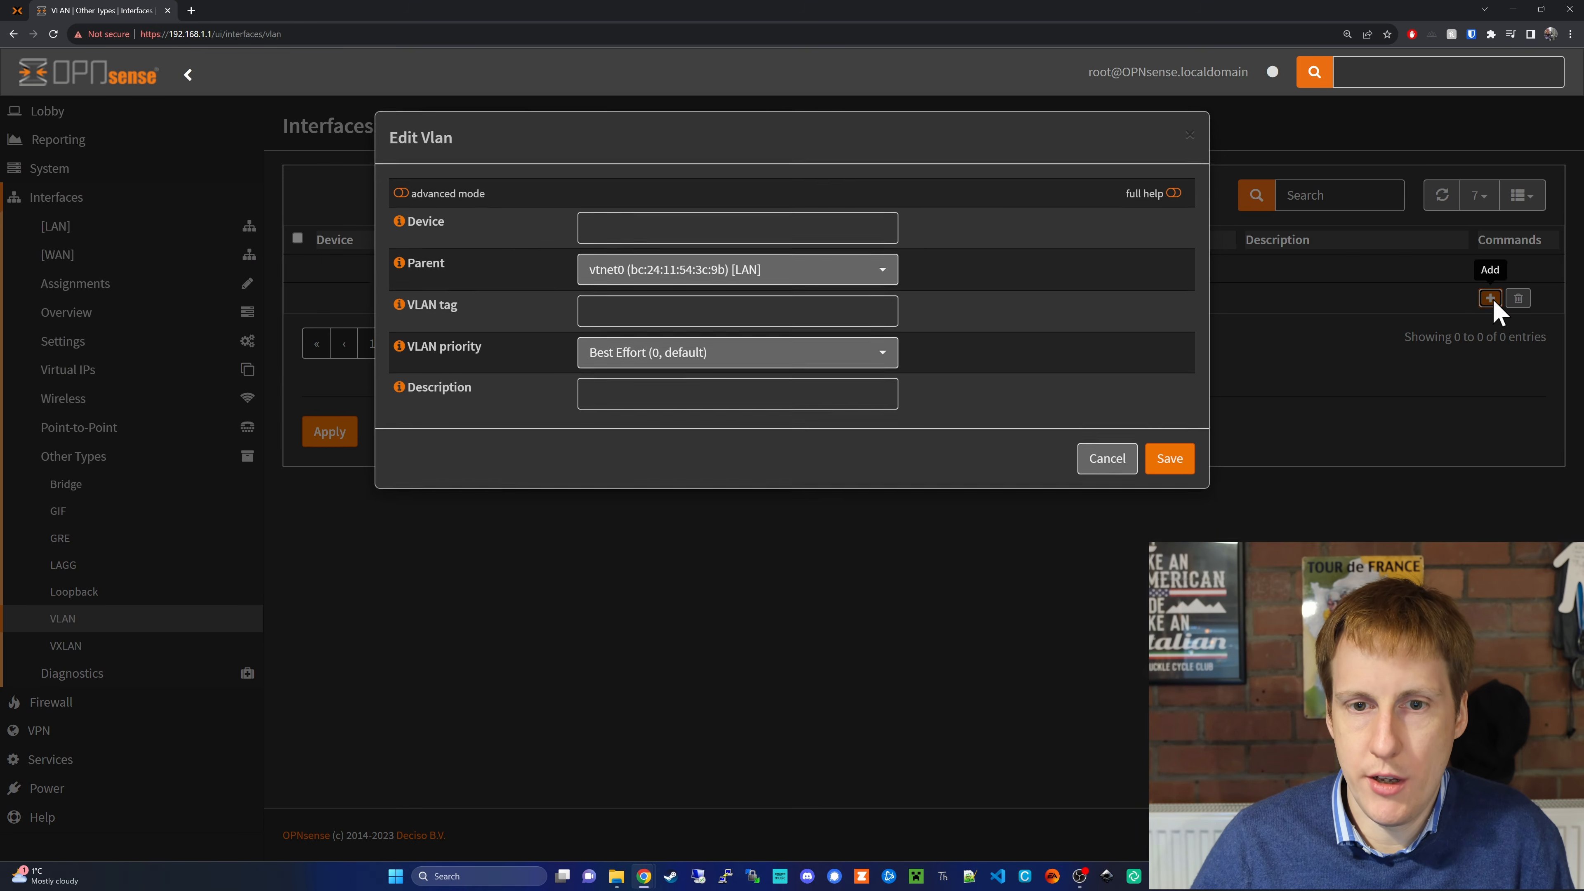
Name the VLAN device vlan0.40 and select vtnet0 [LAN] as its parent.
{"action": "left_click", "coordinate": [648, 242]}
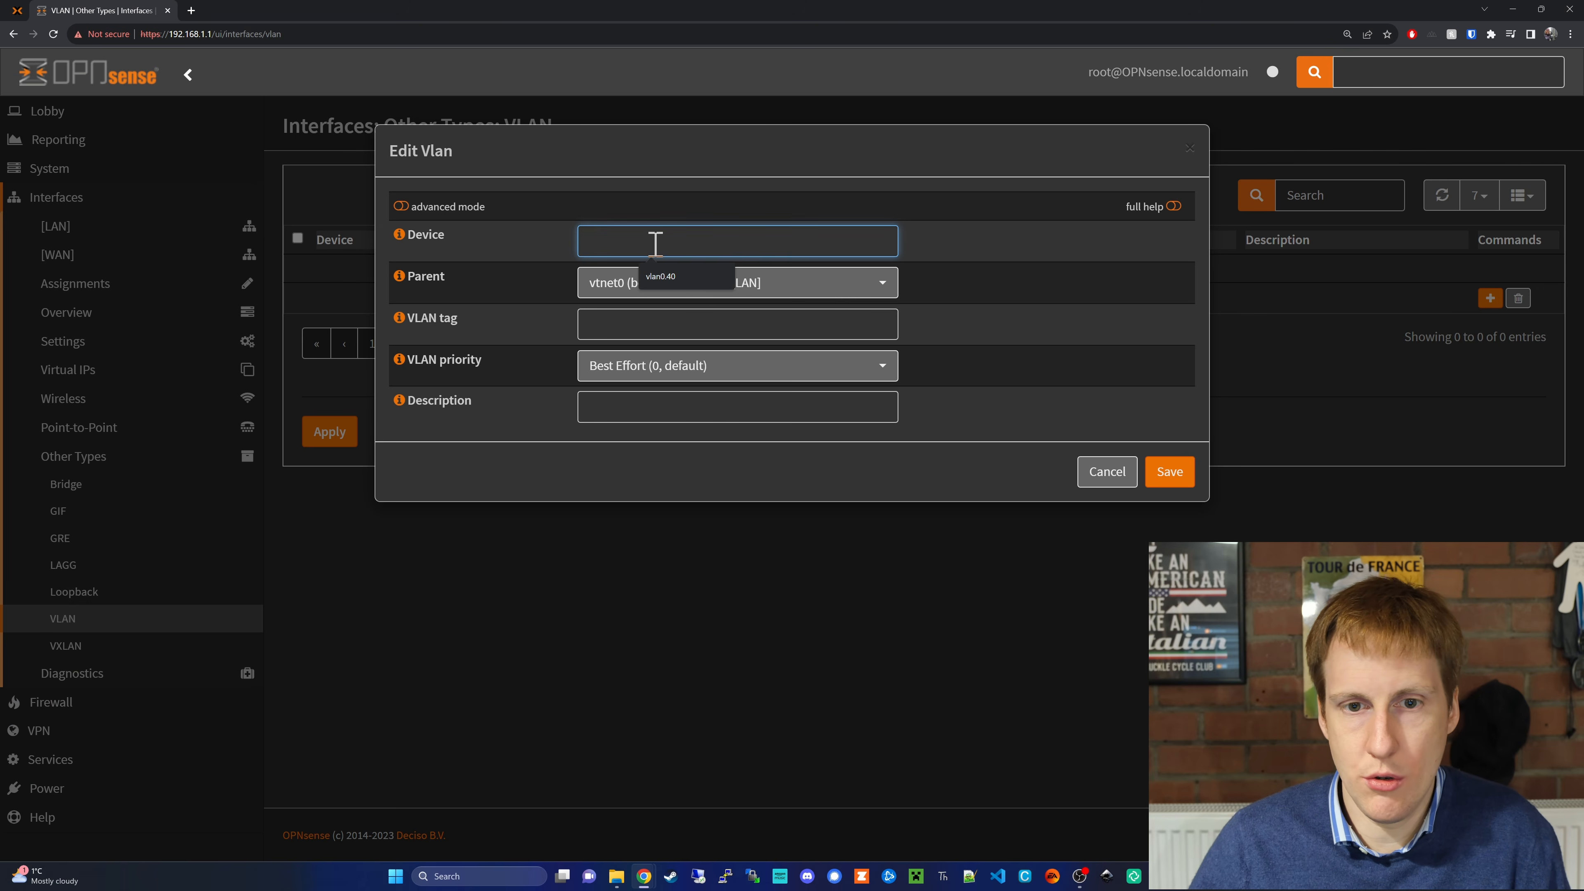
{"action": "left_click", "coordinate": [700, 281]}
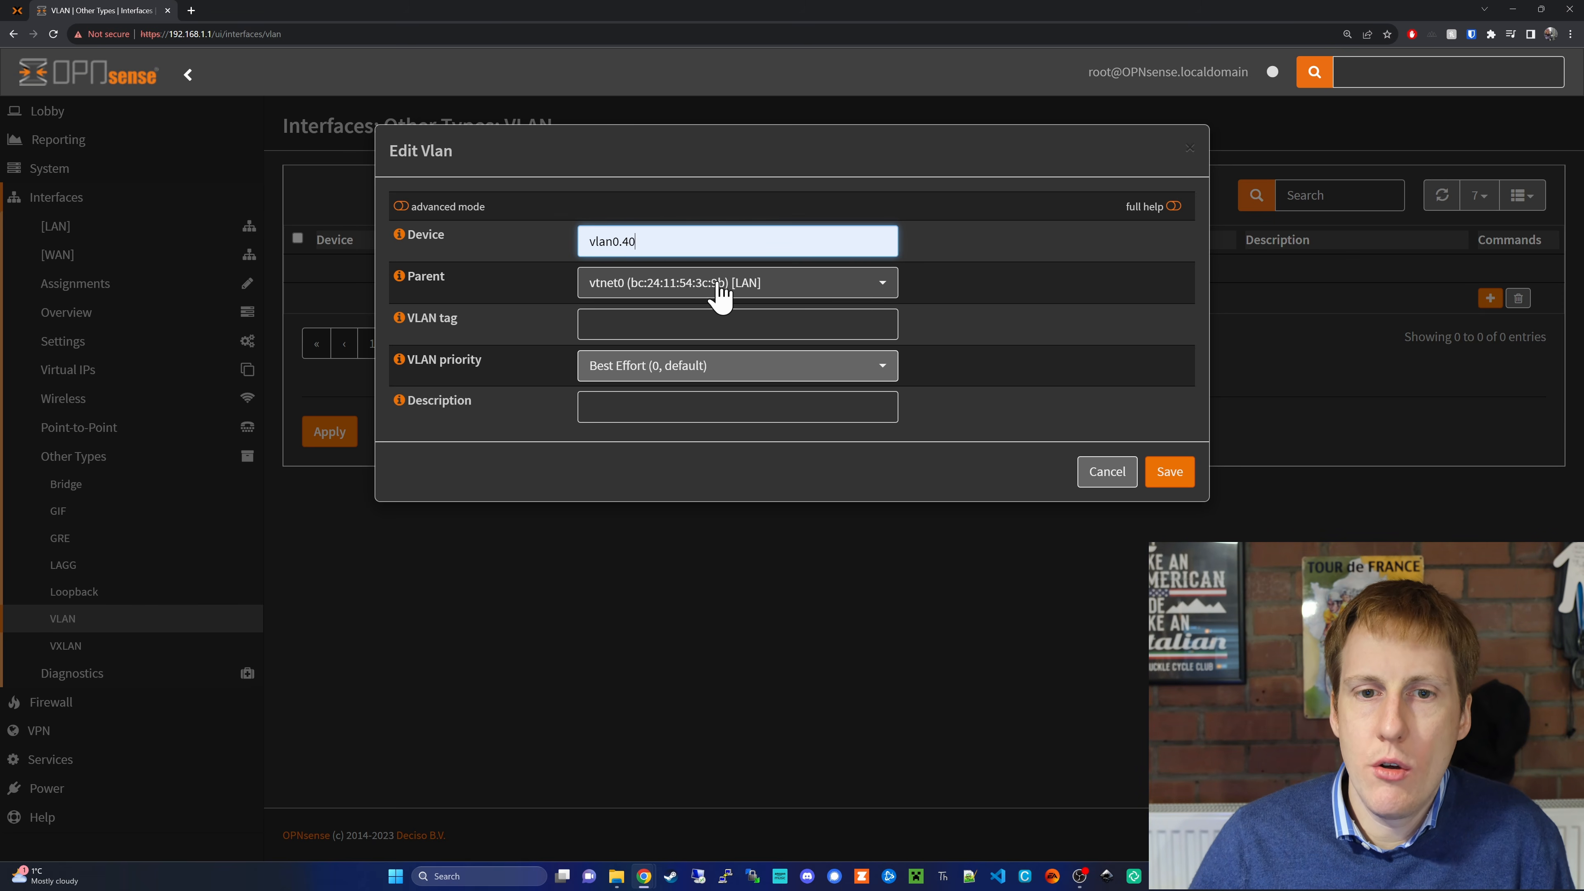
{"action": "left_click", "coordinate": [880, 293]}
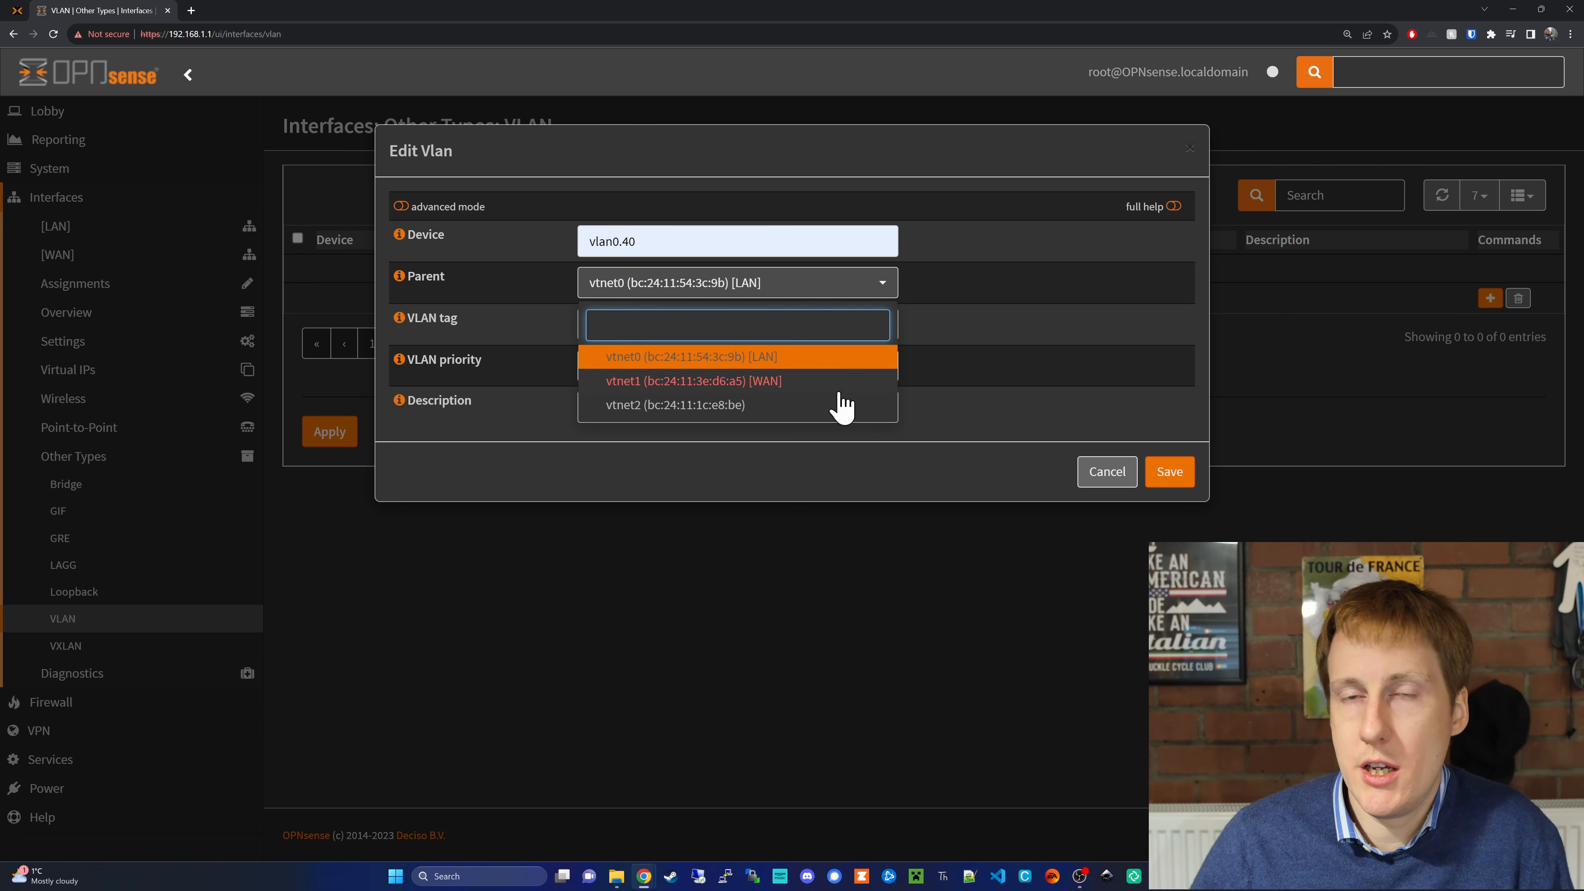
{"action": "left_click", "coordinate": [810, 358]}
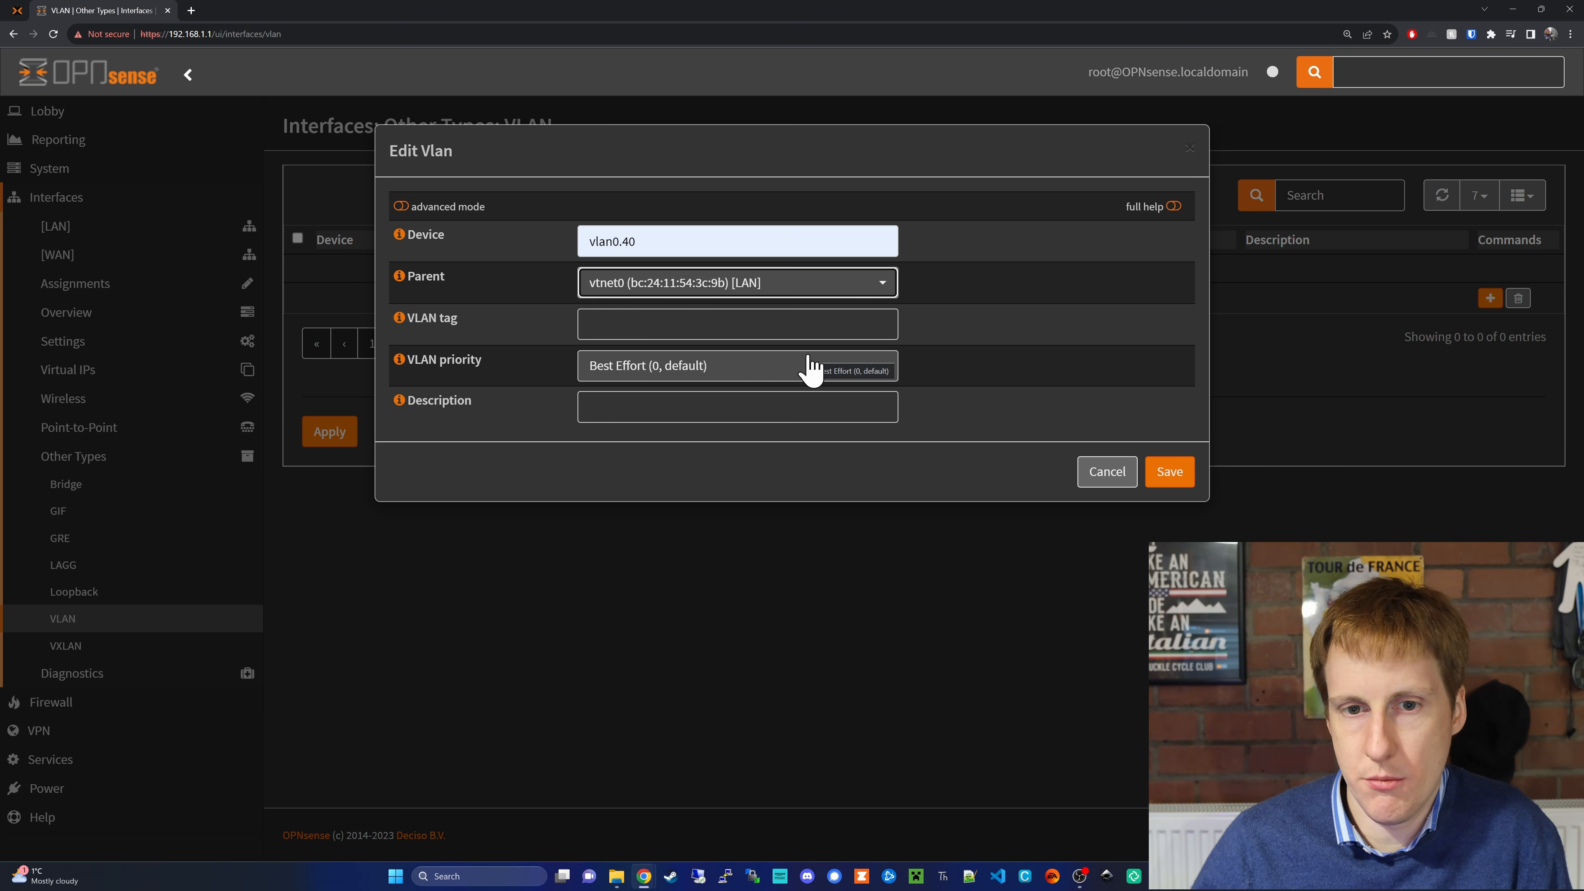
Set the VLAN tag to 40 with the description left empty, save the VLAN and apply the changes.
{"action": "left_click", "coordinate": [749, 327]}
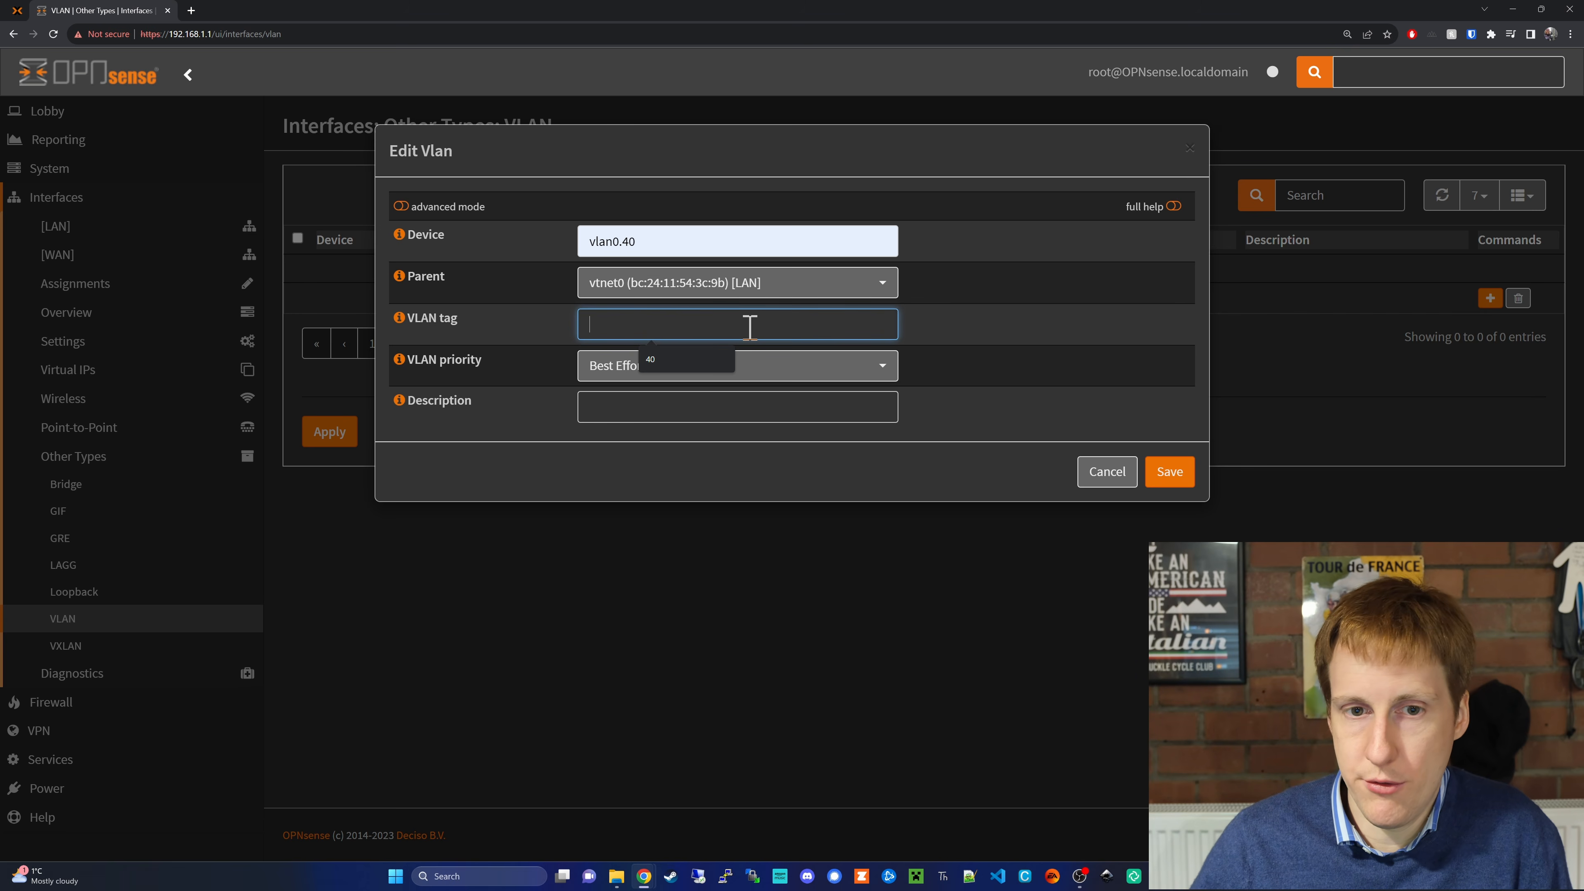
{"action": "type", "text": "40"}
{"action": "left_click", "coordinate": [689, 440]}
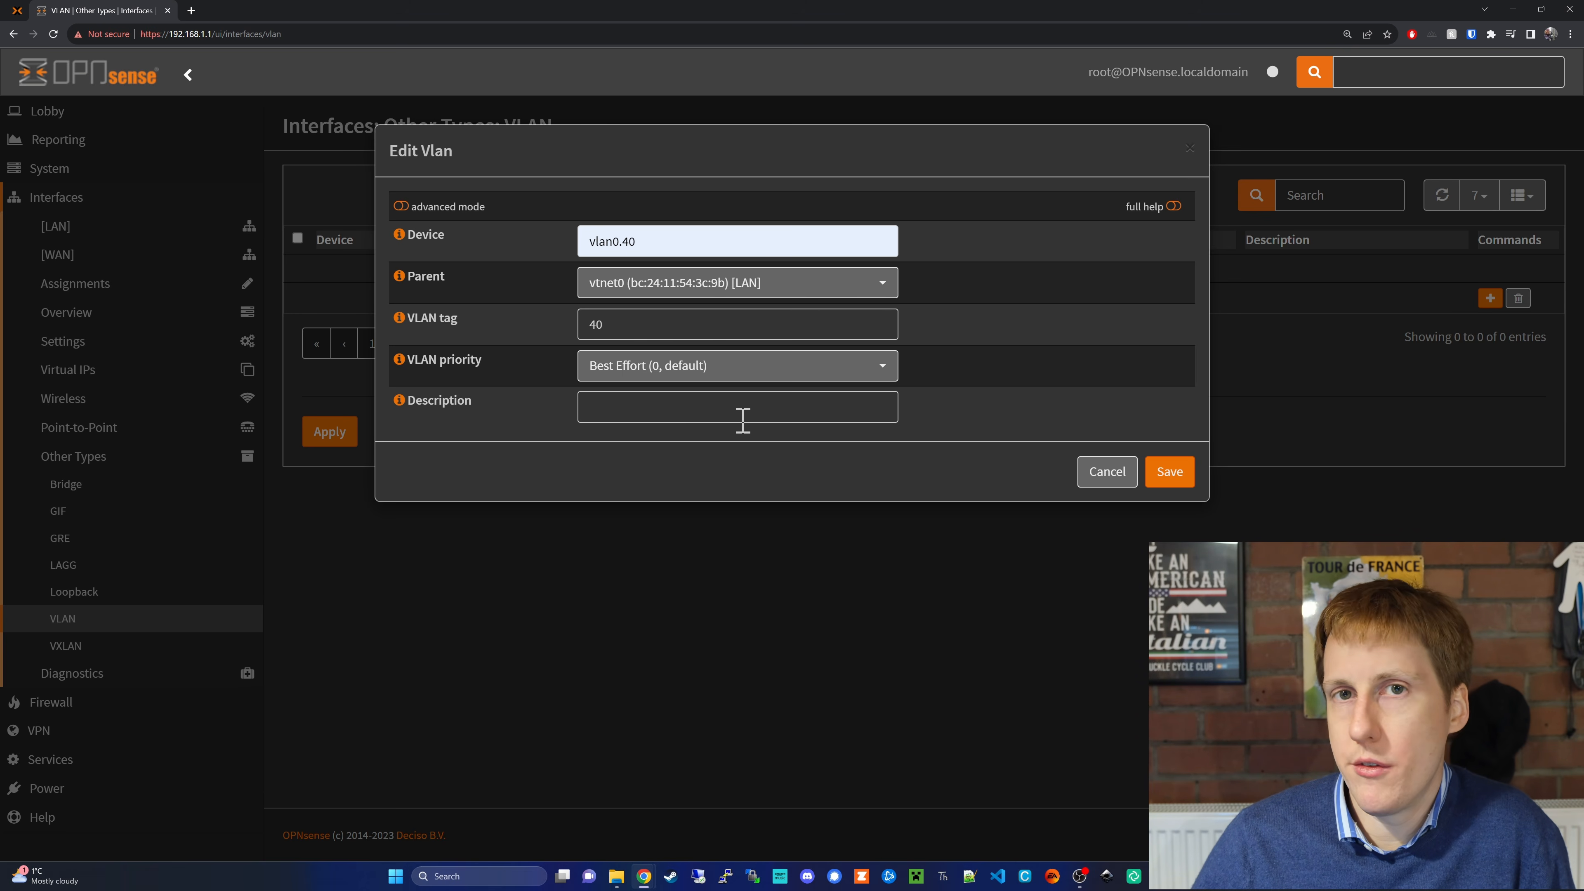
{"action": "left_click", "coordinate": [1170, 475]}
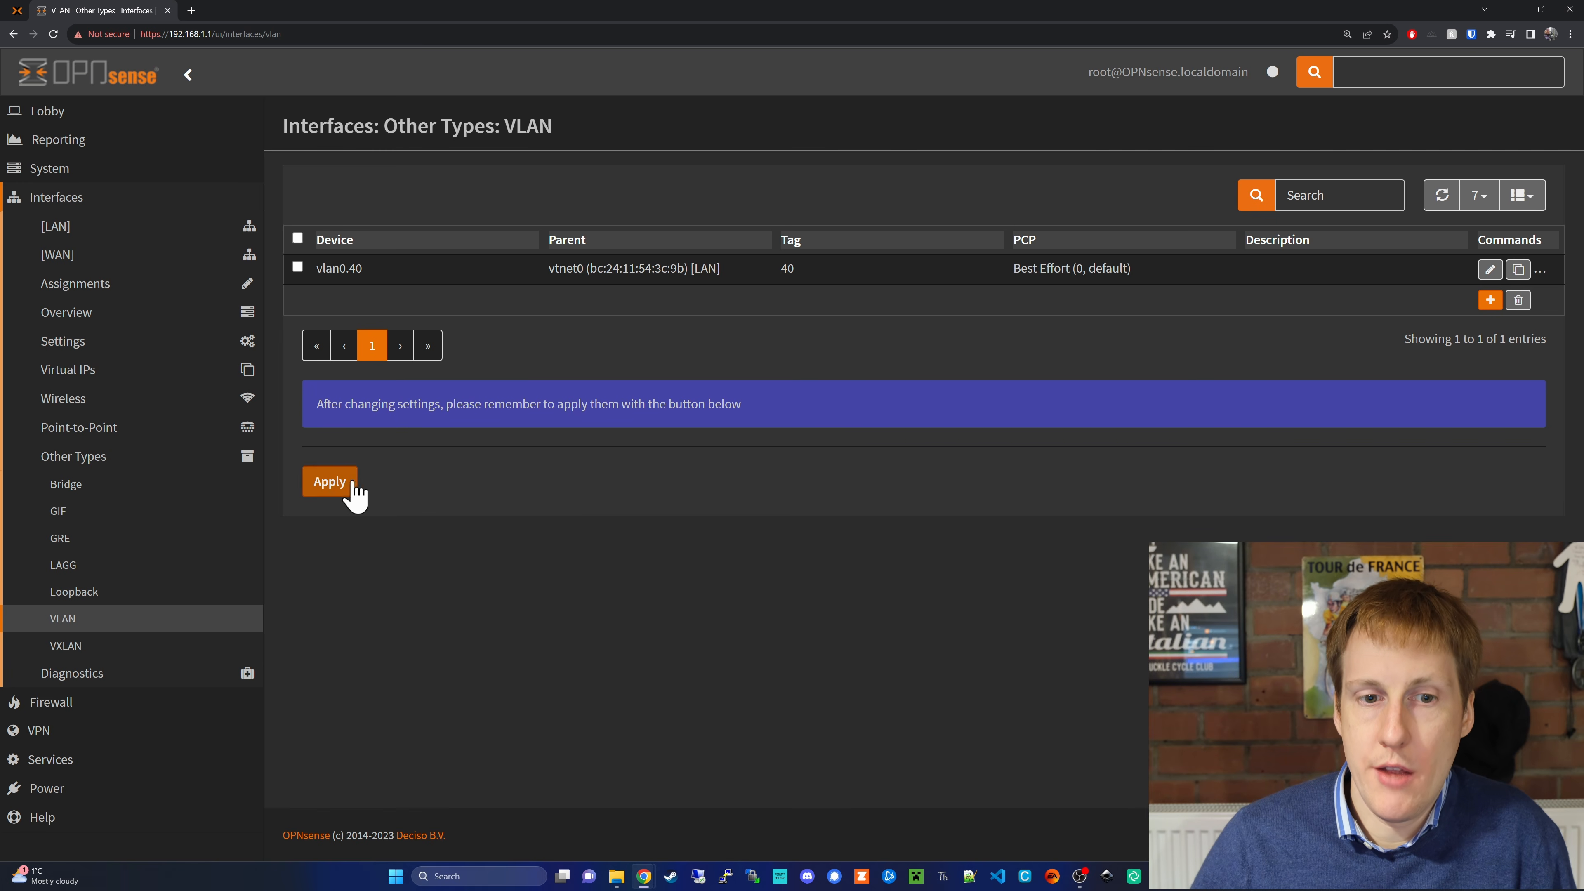
{"action": "left_click", "coordinate": [347, 493]}
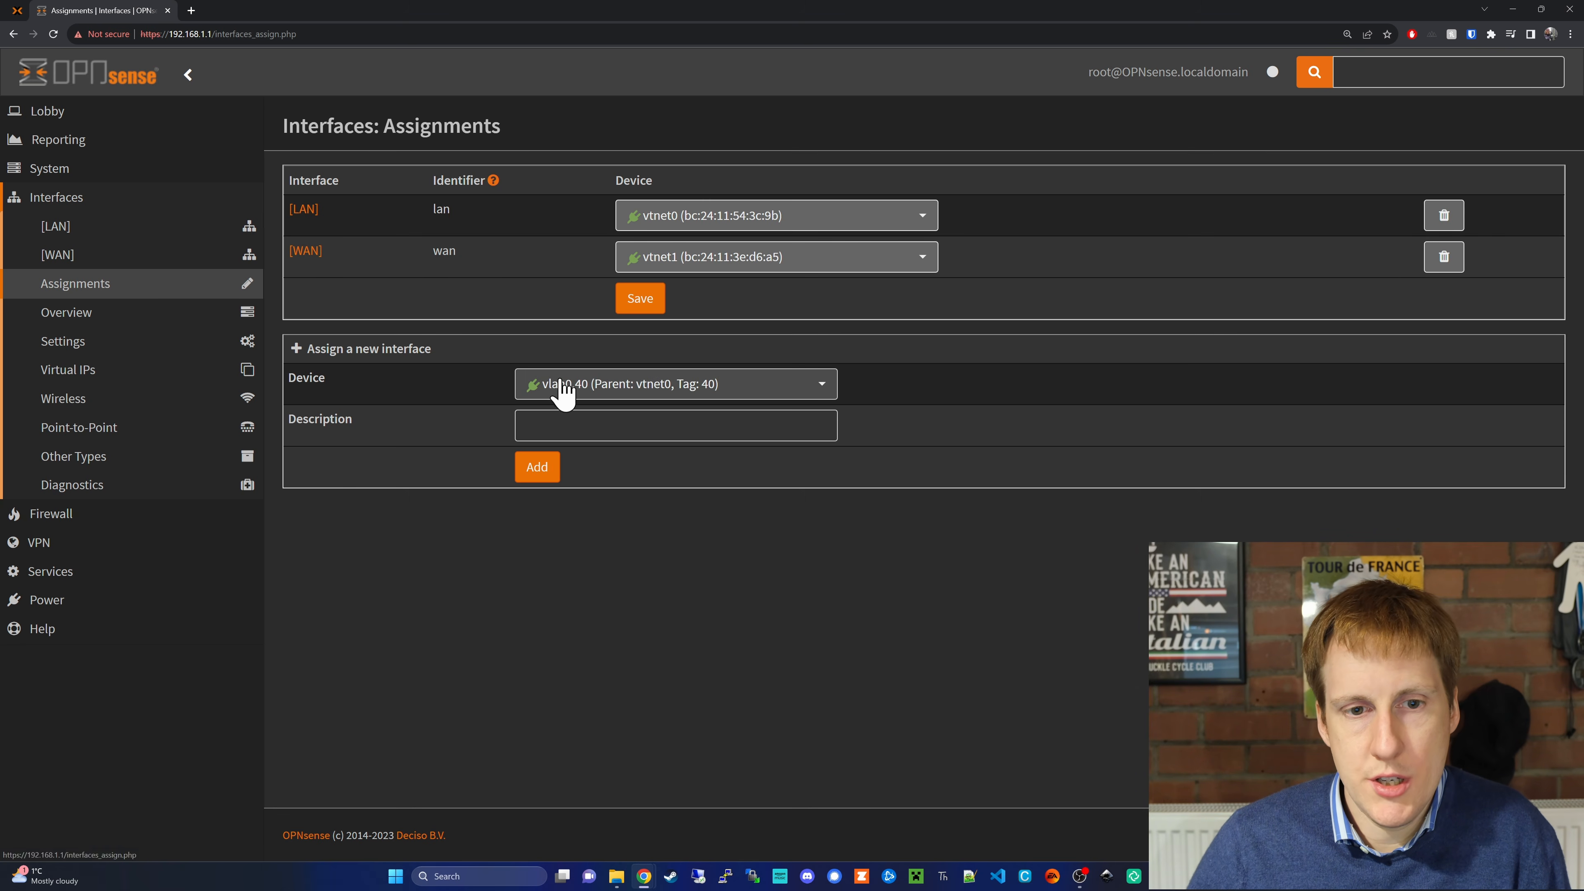
Assign vlan0.40 (Parent: vtnet0, Tag: 40) as a new interface with the description left empty.
{"action": "left_click", "coordinate": [784, 392]}
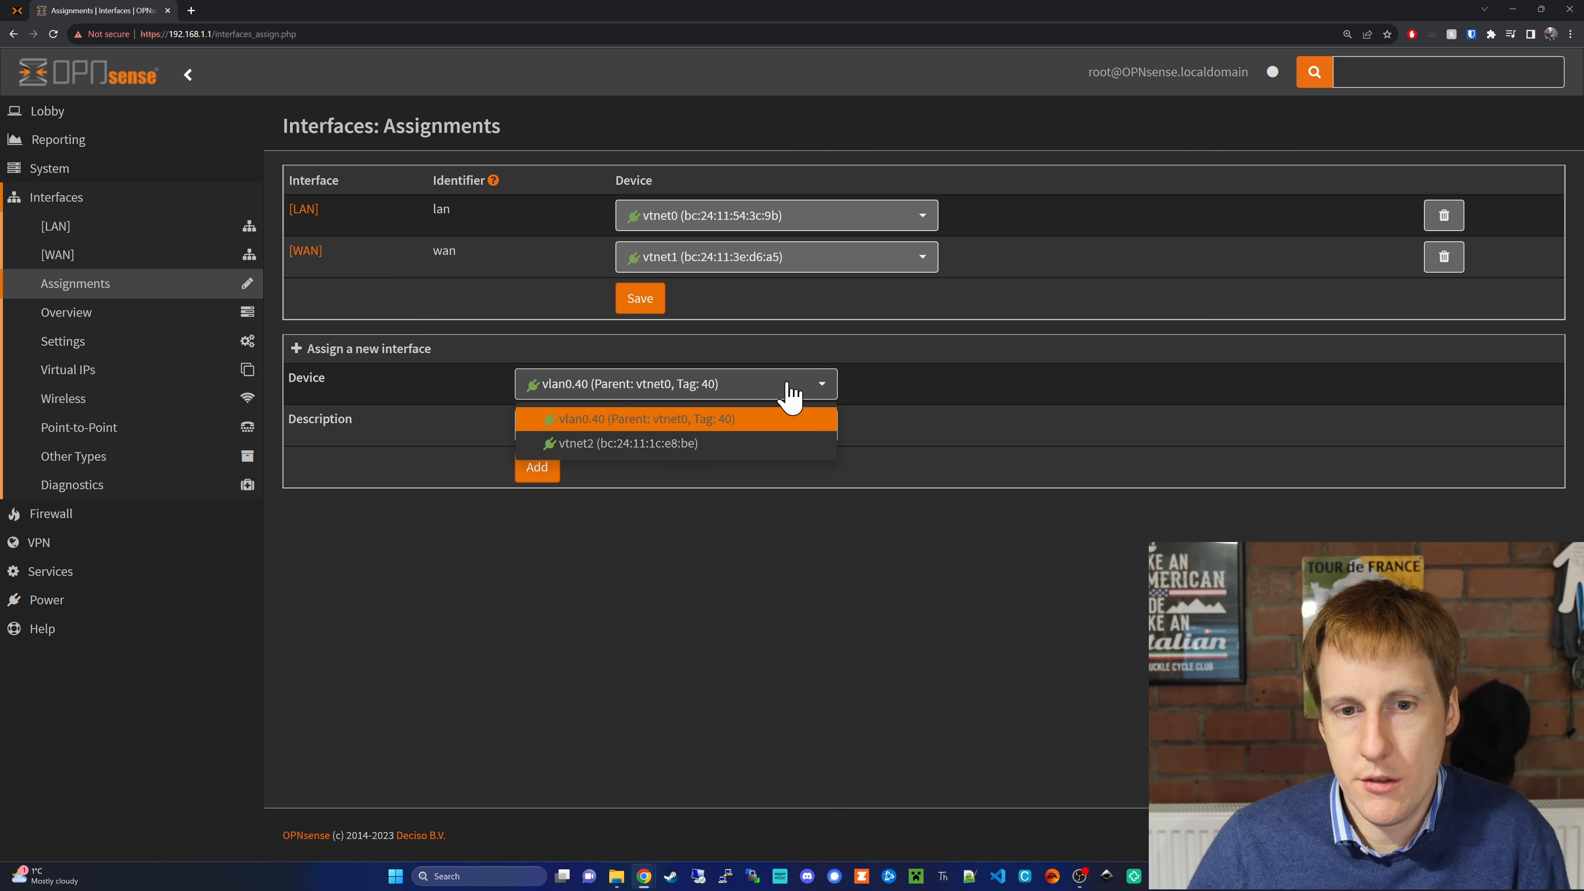
{"action": "left_click", "coordinate": [619, 420]}
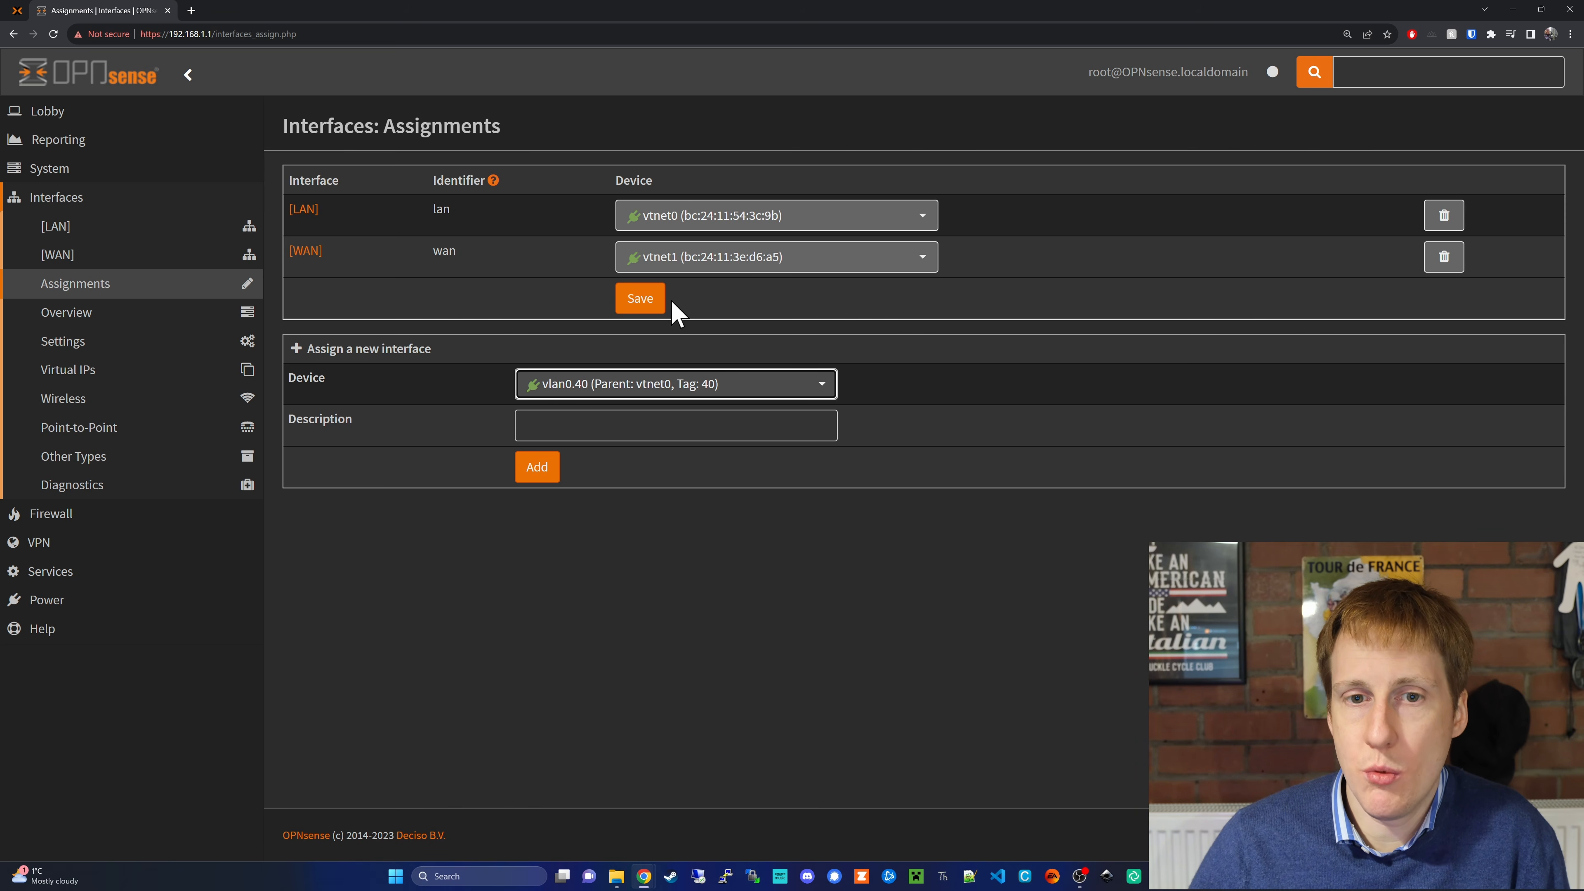
{"action": "left_click", "coordinate": [537, 467]}
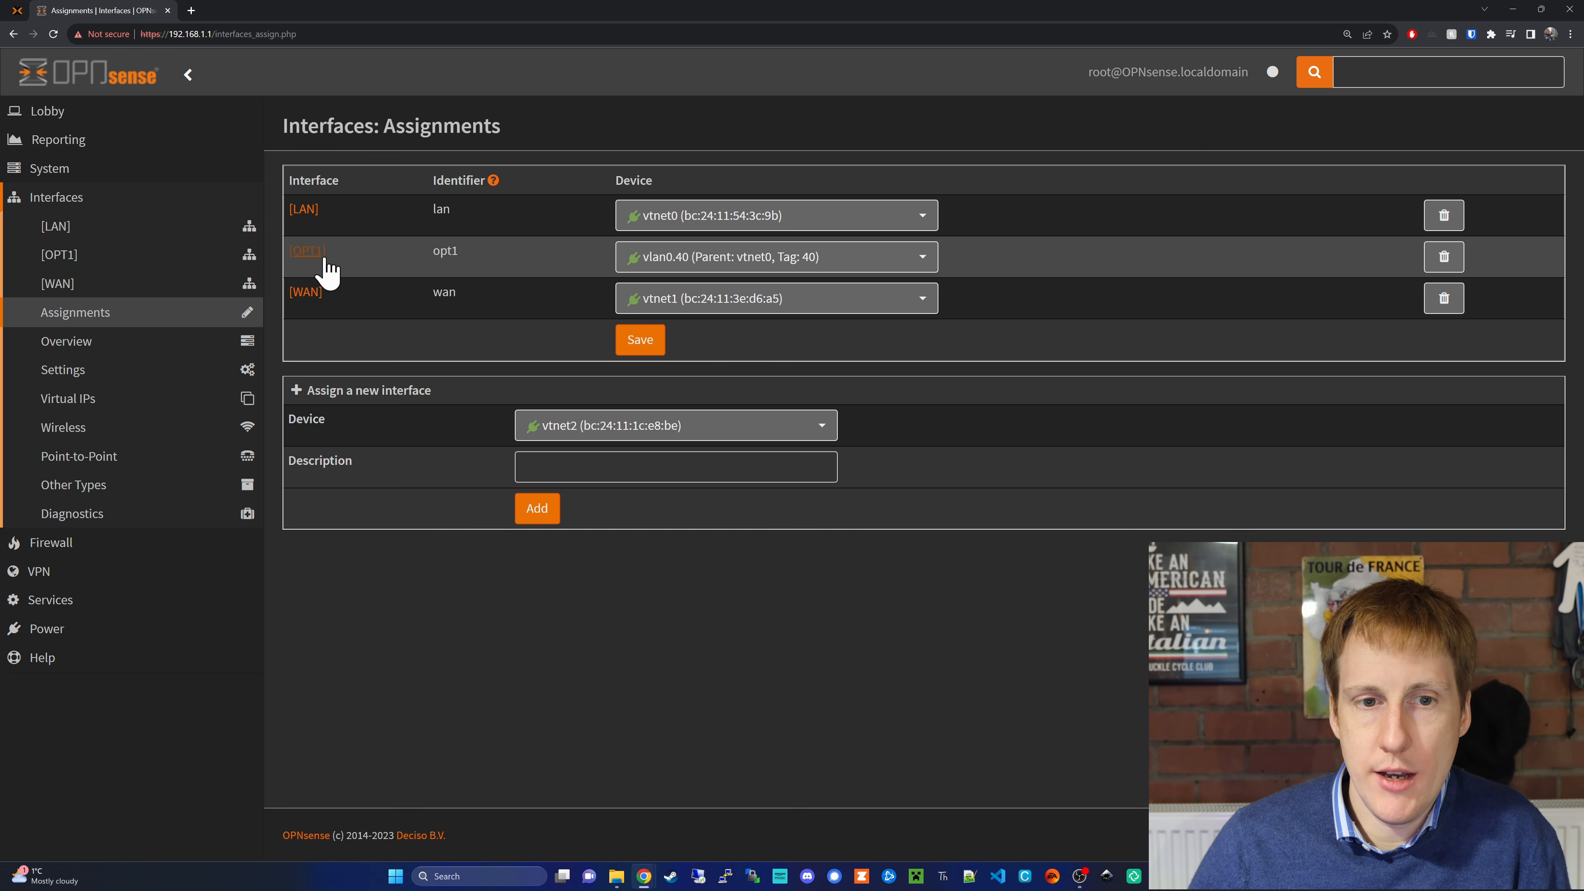
Open the configuration of the OPT1 interface assigned to vlan0.40 and enable the interface.
{"action": "left_click", "coordinate": [312, 253]}
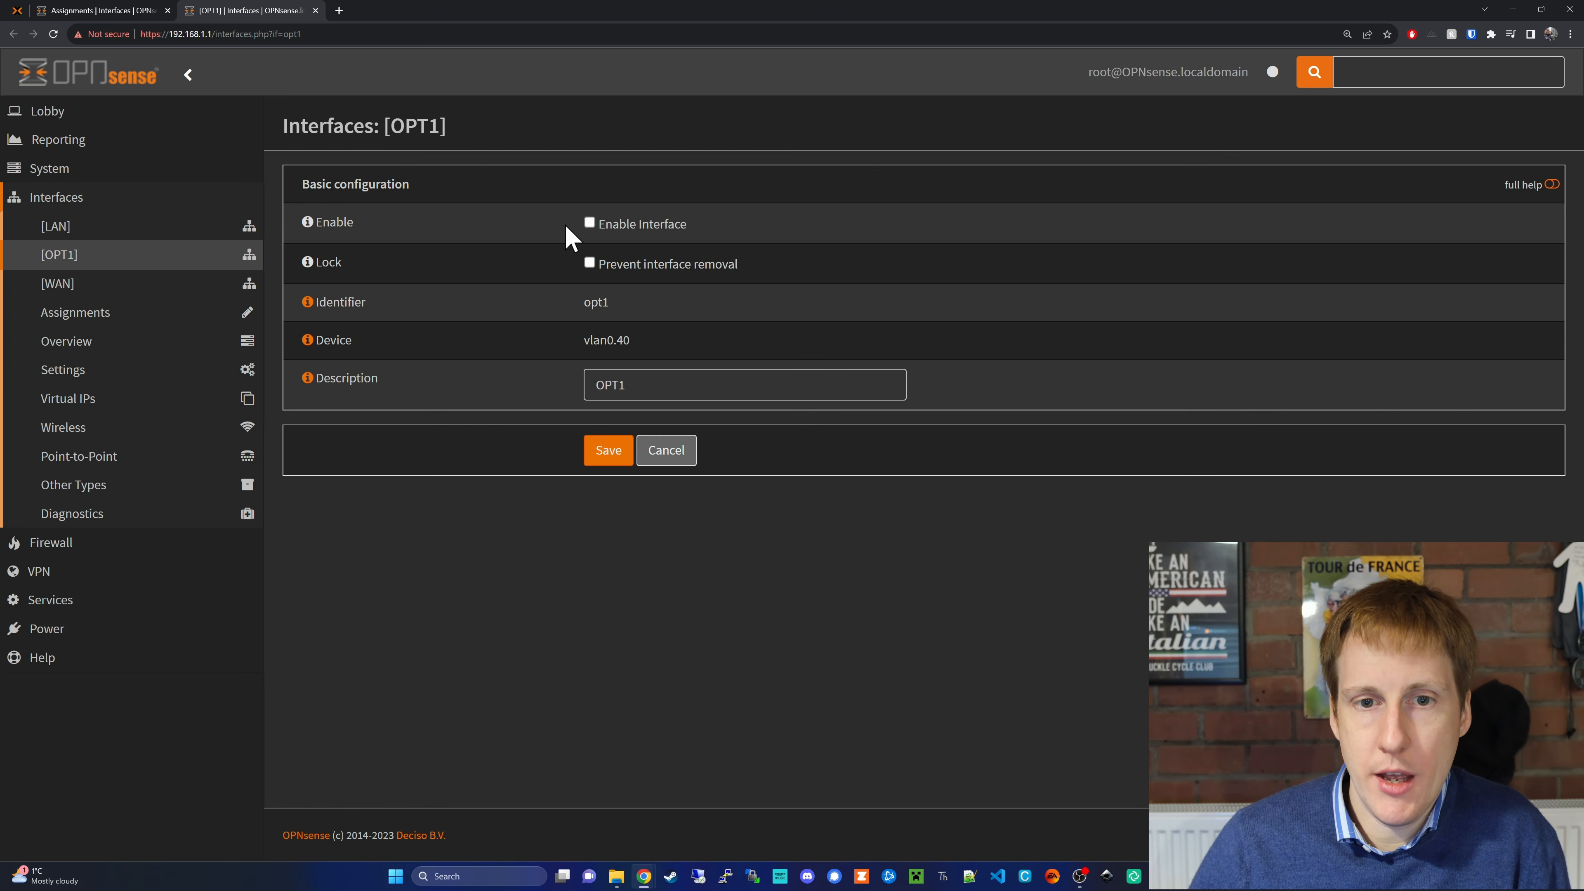
{"action": "left_click", "coordinate": [588, 222]}
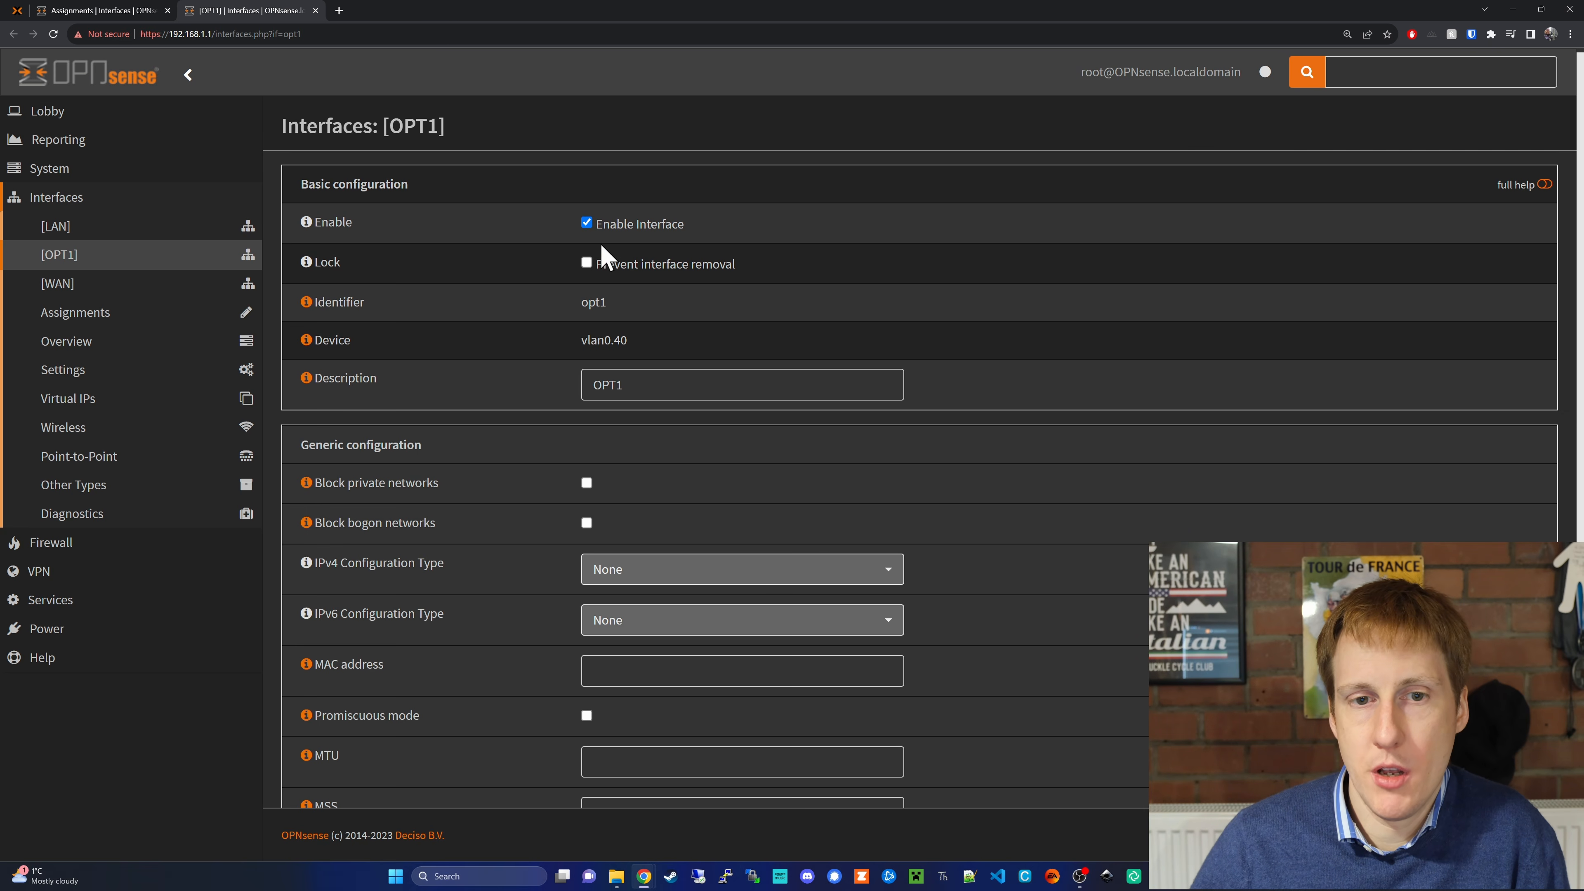
{"action": "scroll", "coordinate": [654, 525], "scroll_direction": "down", "scroll_amount": 3}
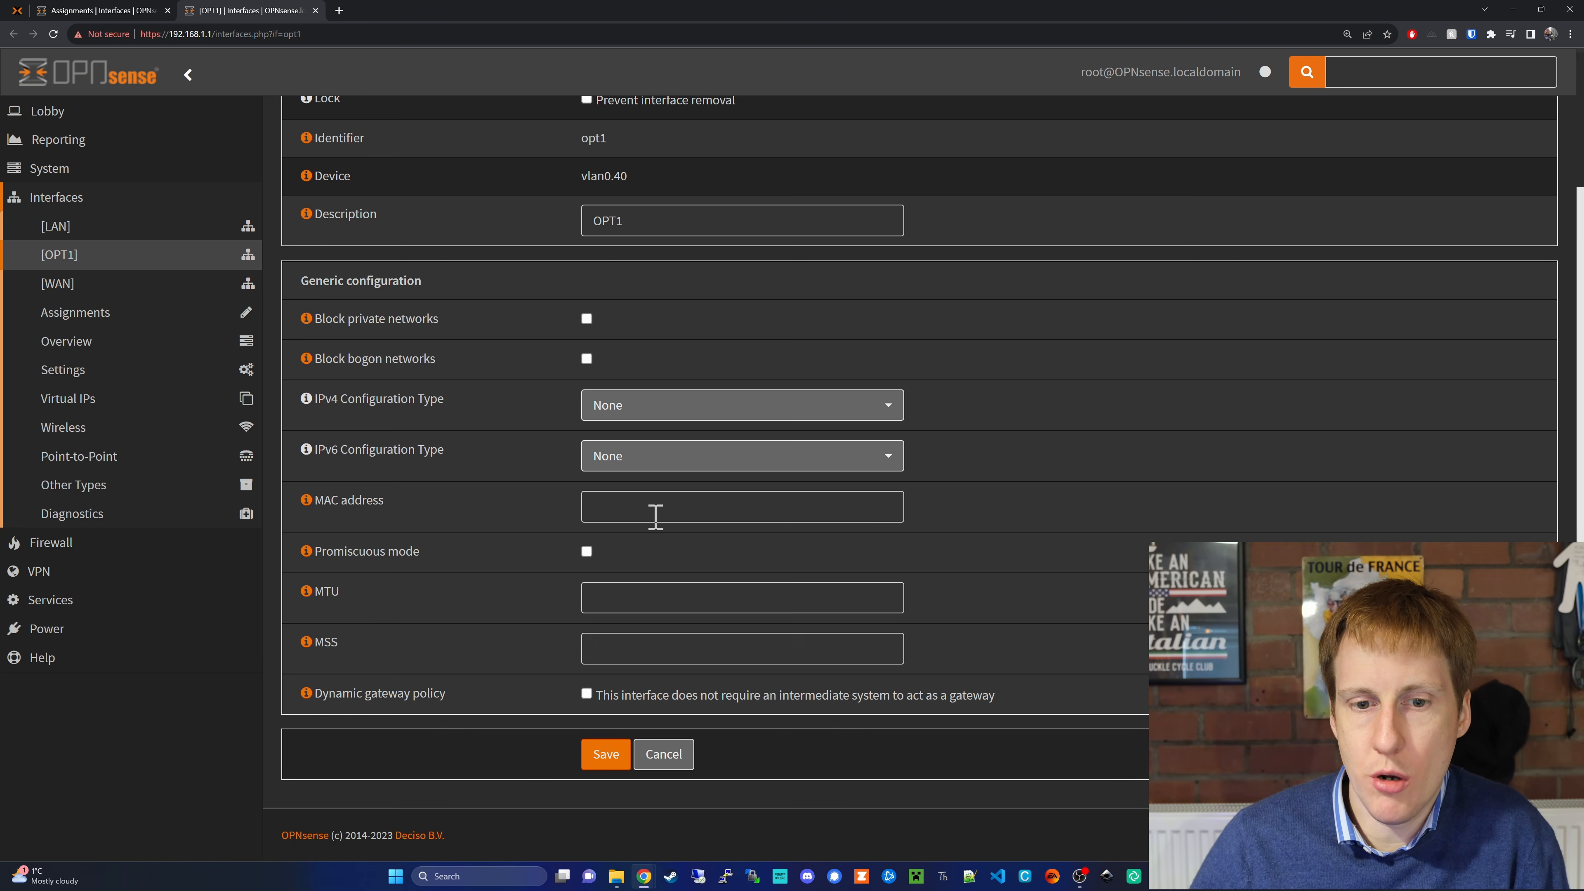
{"action": "scroll", "coordinate": [637, 444], "scroll_direction": "up", "scroll_amount": 3}
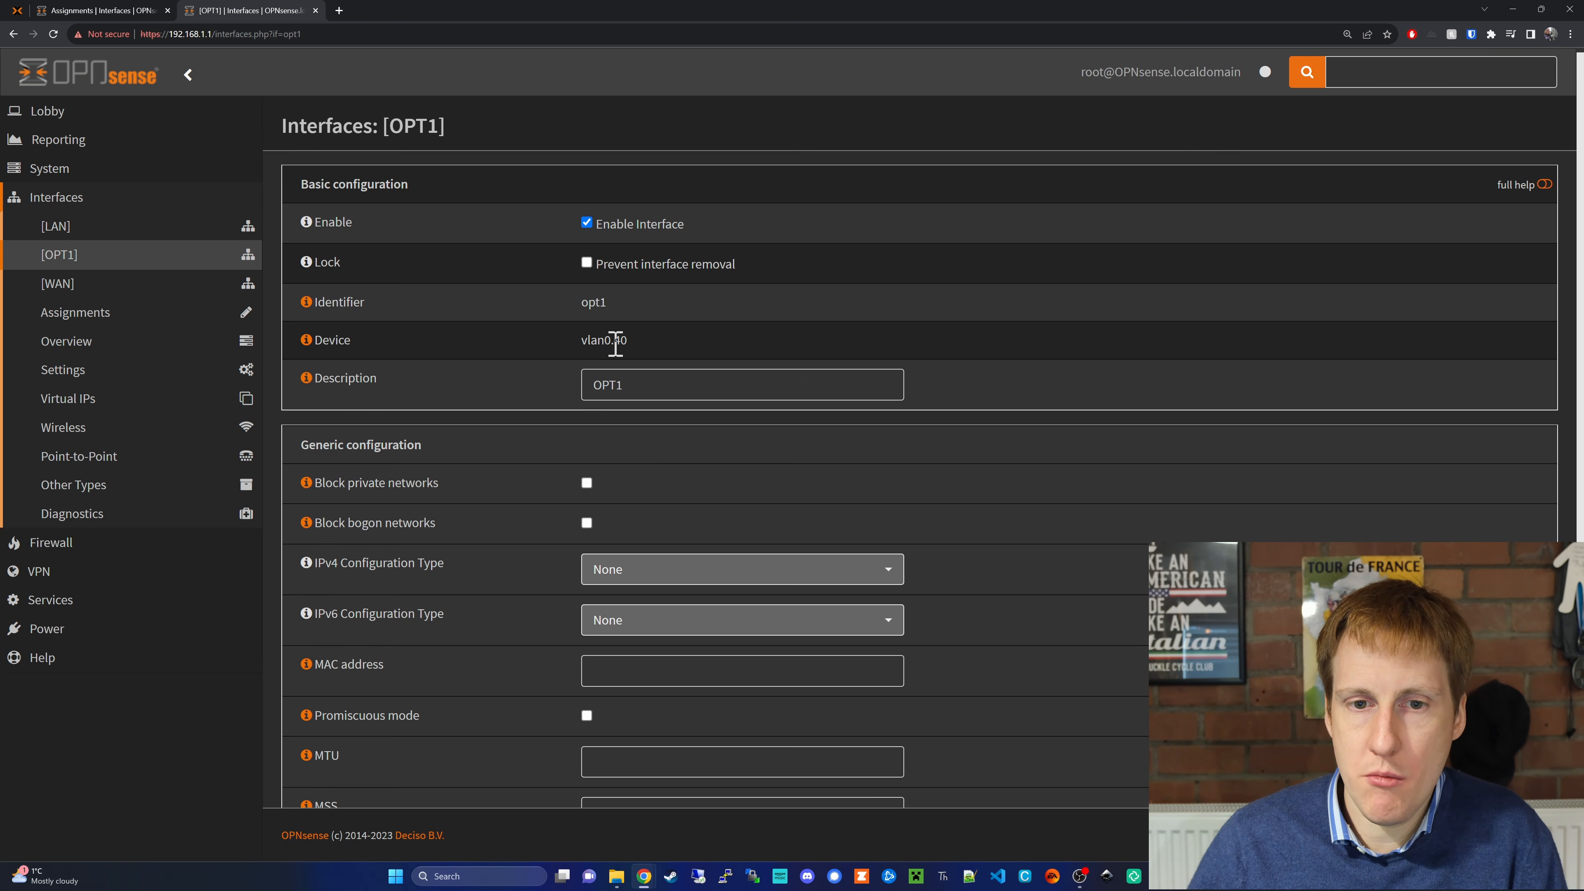
Give OPT1 a Static IPv4 configuration with address 192.168.40.1 and a /24 prefix, and save the interface.
{"action": "scroll", "coordinate": [711, 490], "scroll_direction": "down", "scroll_amount": 3}
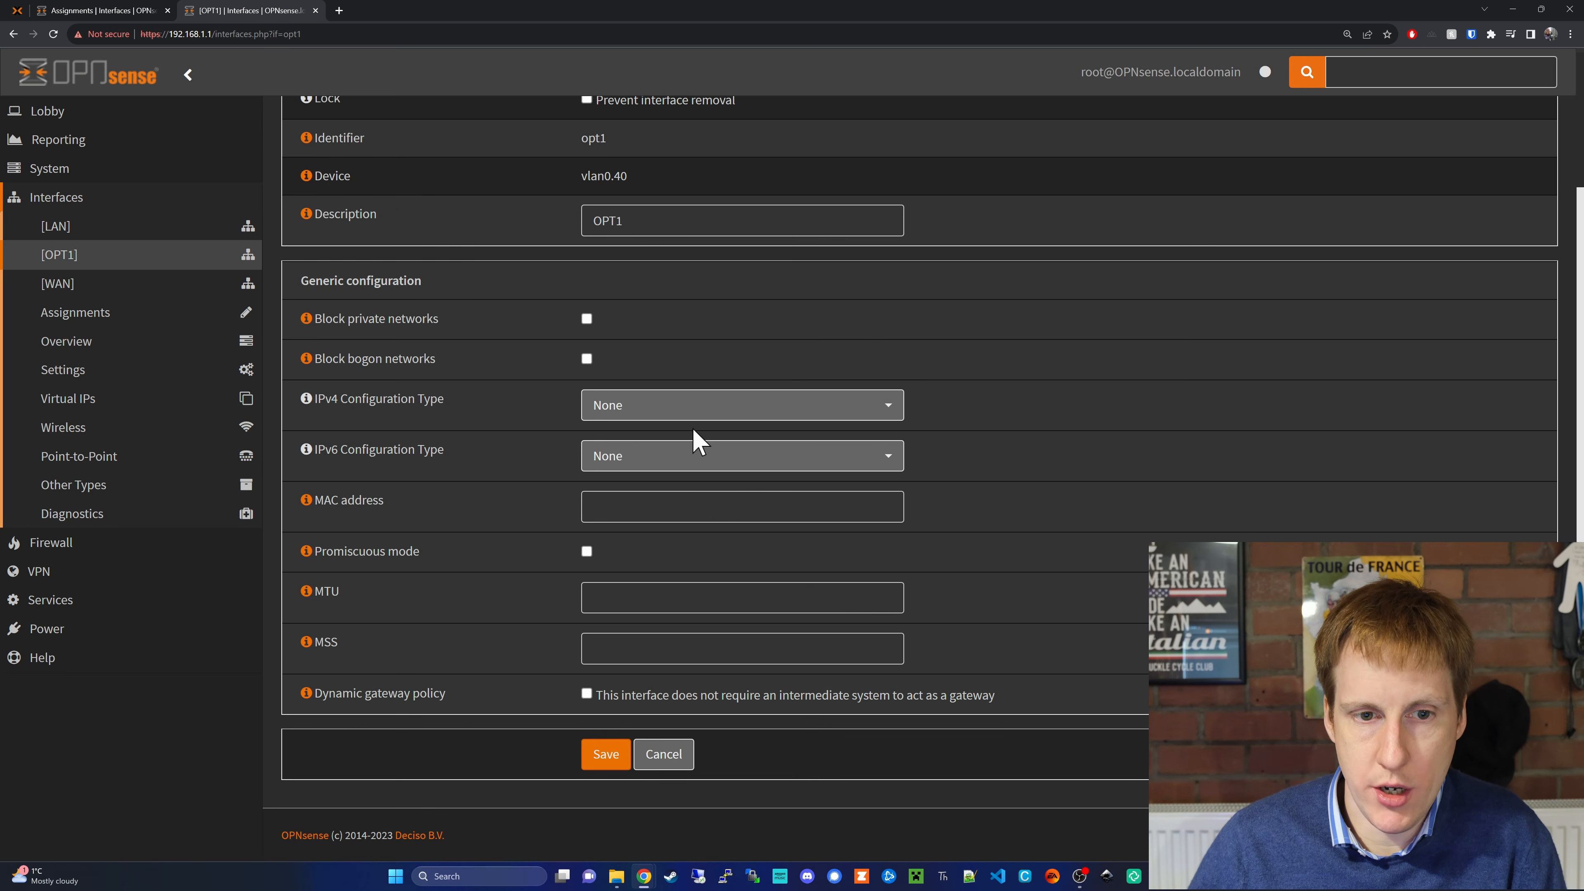
{"action": "left_click", "coordinate": [697, 413]}
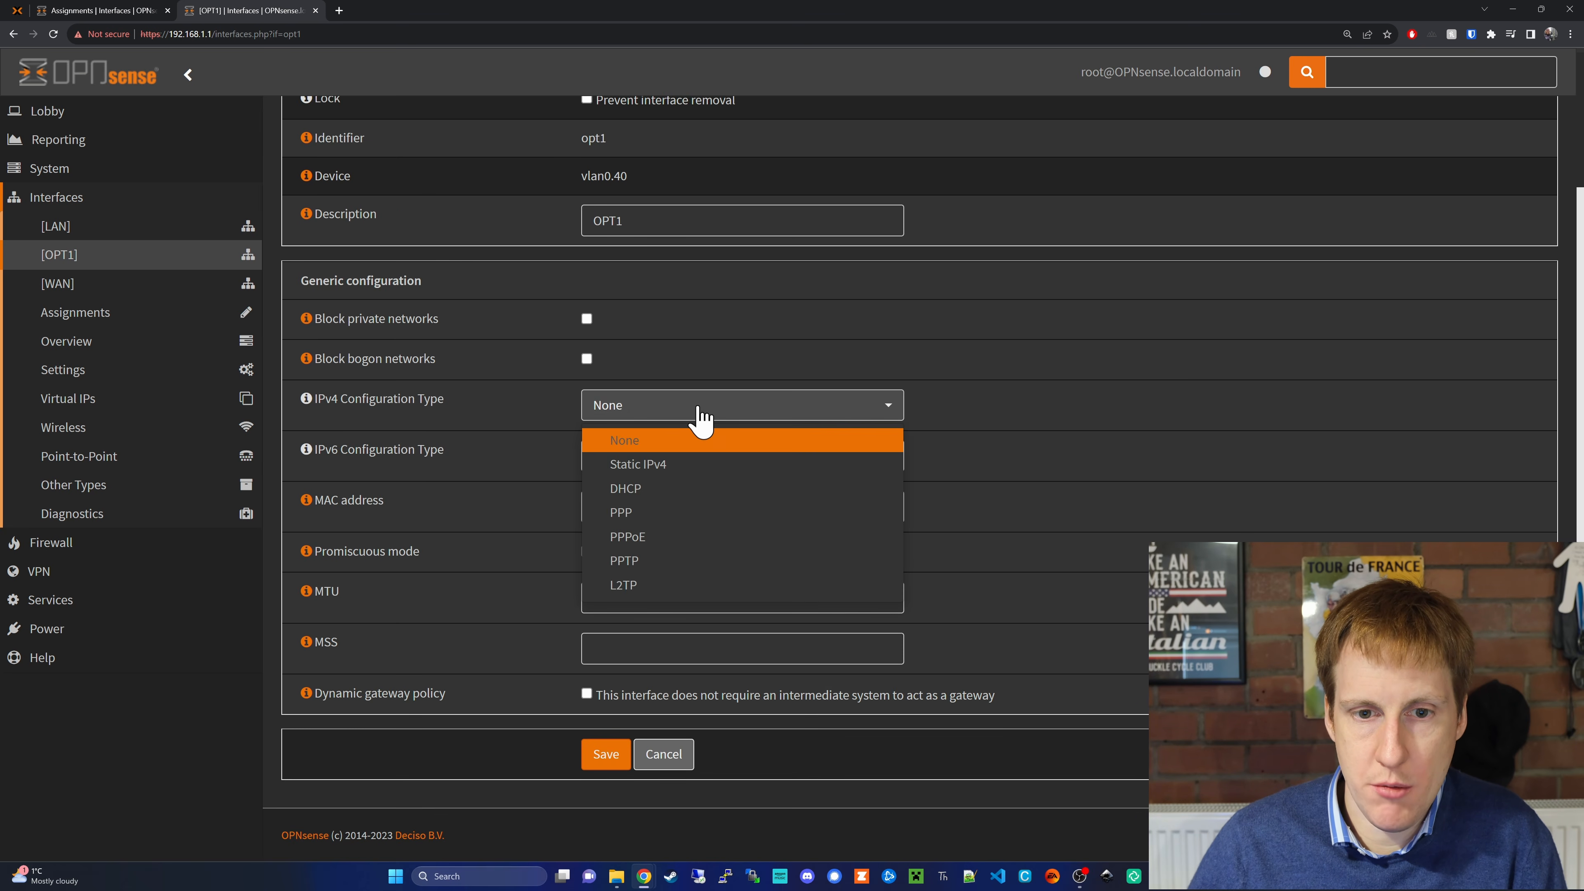
{"action": "left_click", "coordinate": [698, 471]}
{"action": "scroll", "coordinate": [703, 477], "scroll_direction": "down", "scroll_amount": 3}
{"action": "left_click", "coordinate": [633, 639]}
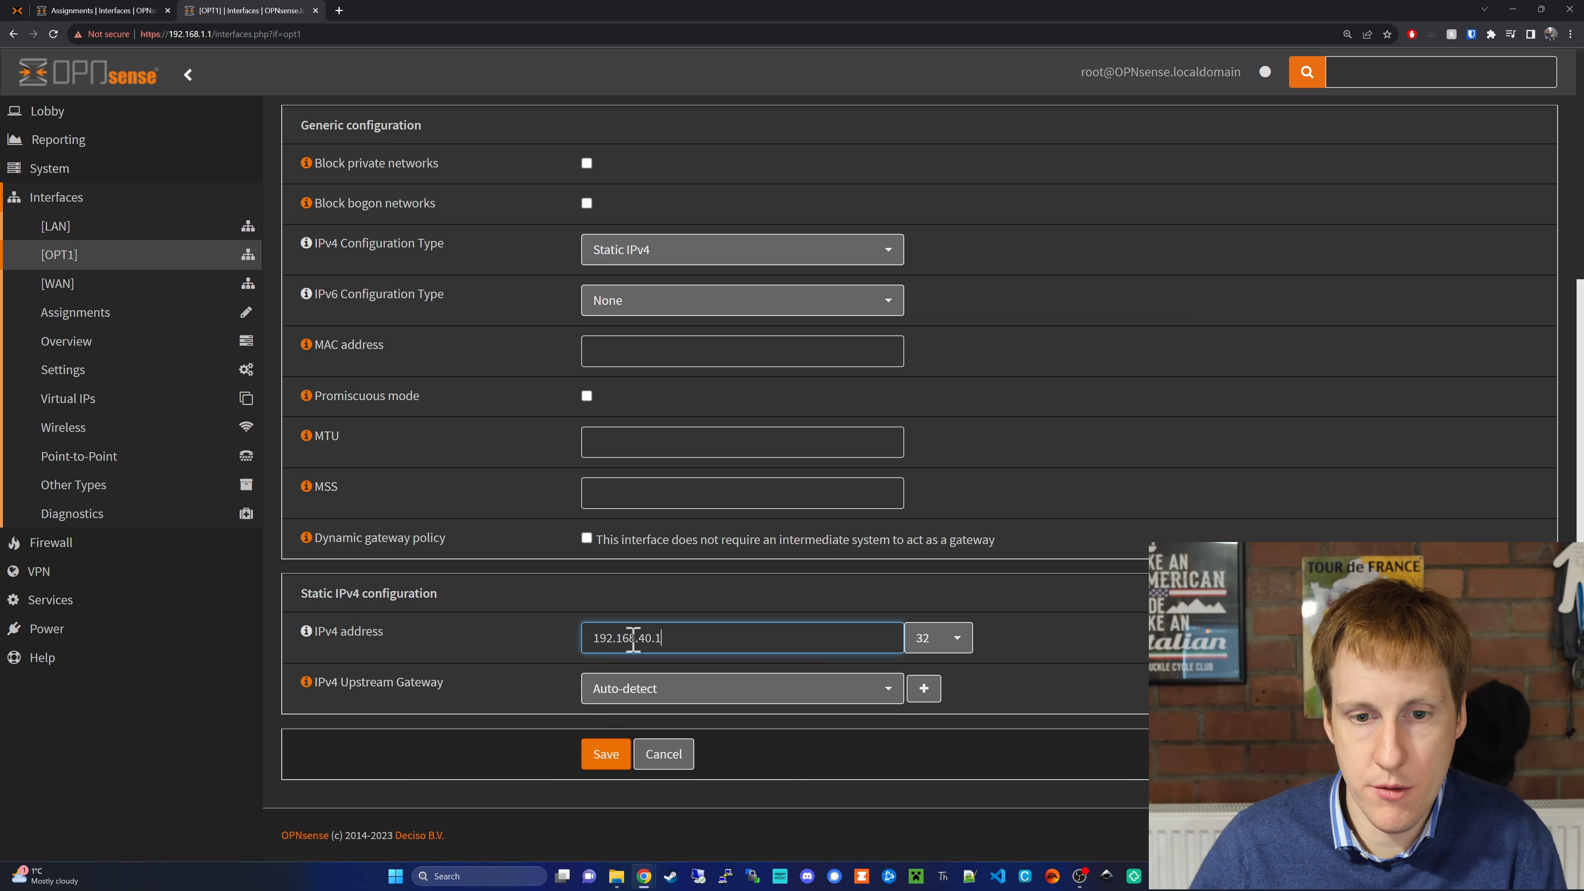
{"action": "left_click", "coordinate": [955, 639]}
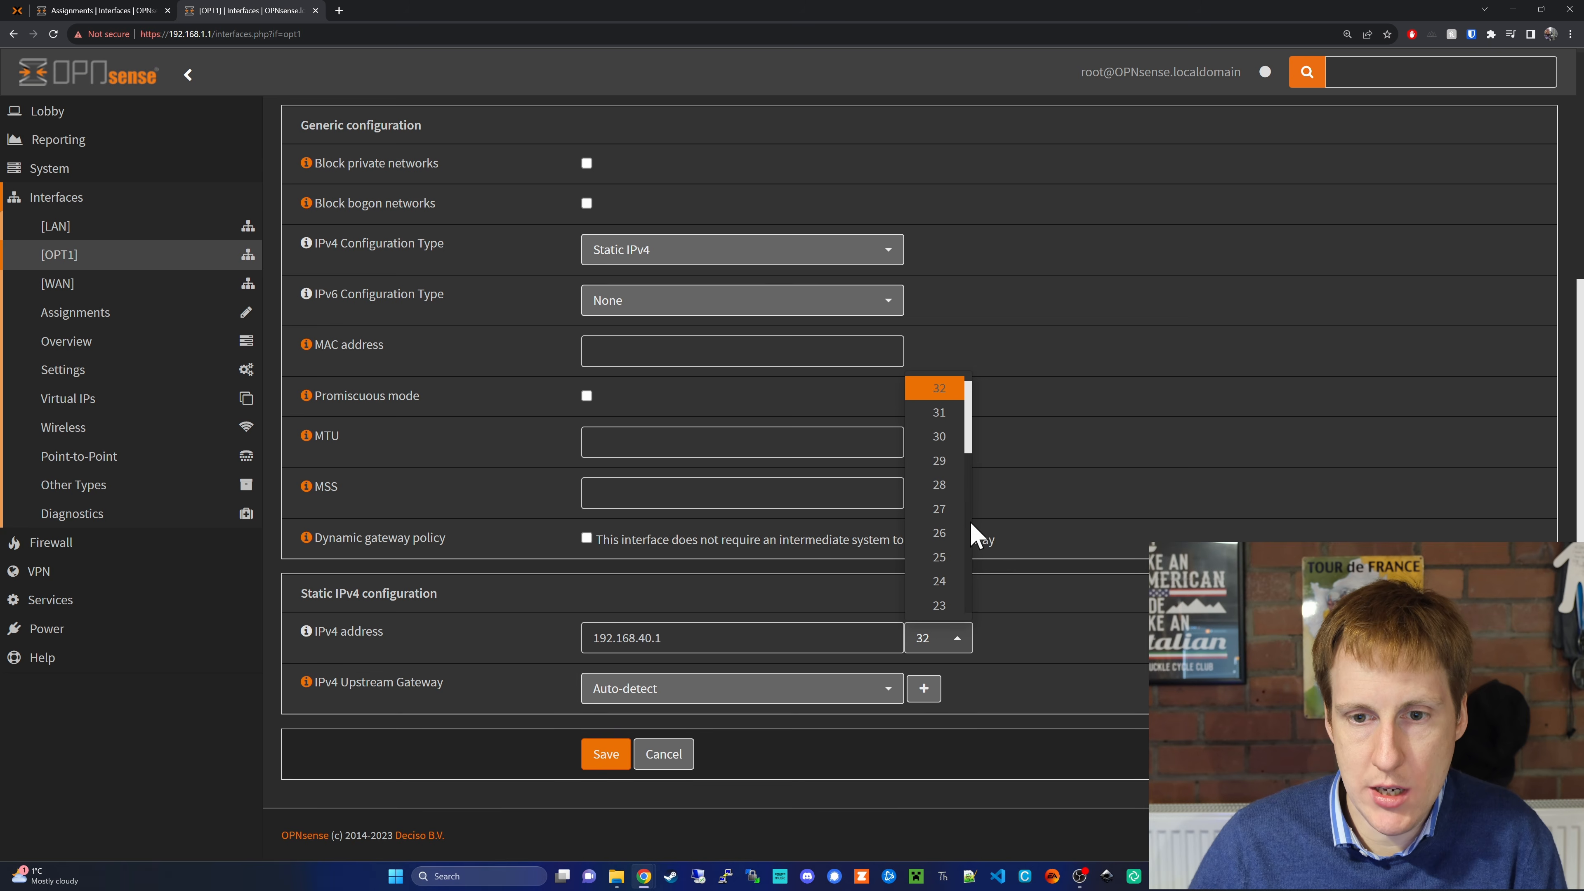
{"action": "left_click", "coordinate": [942, 581]}
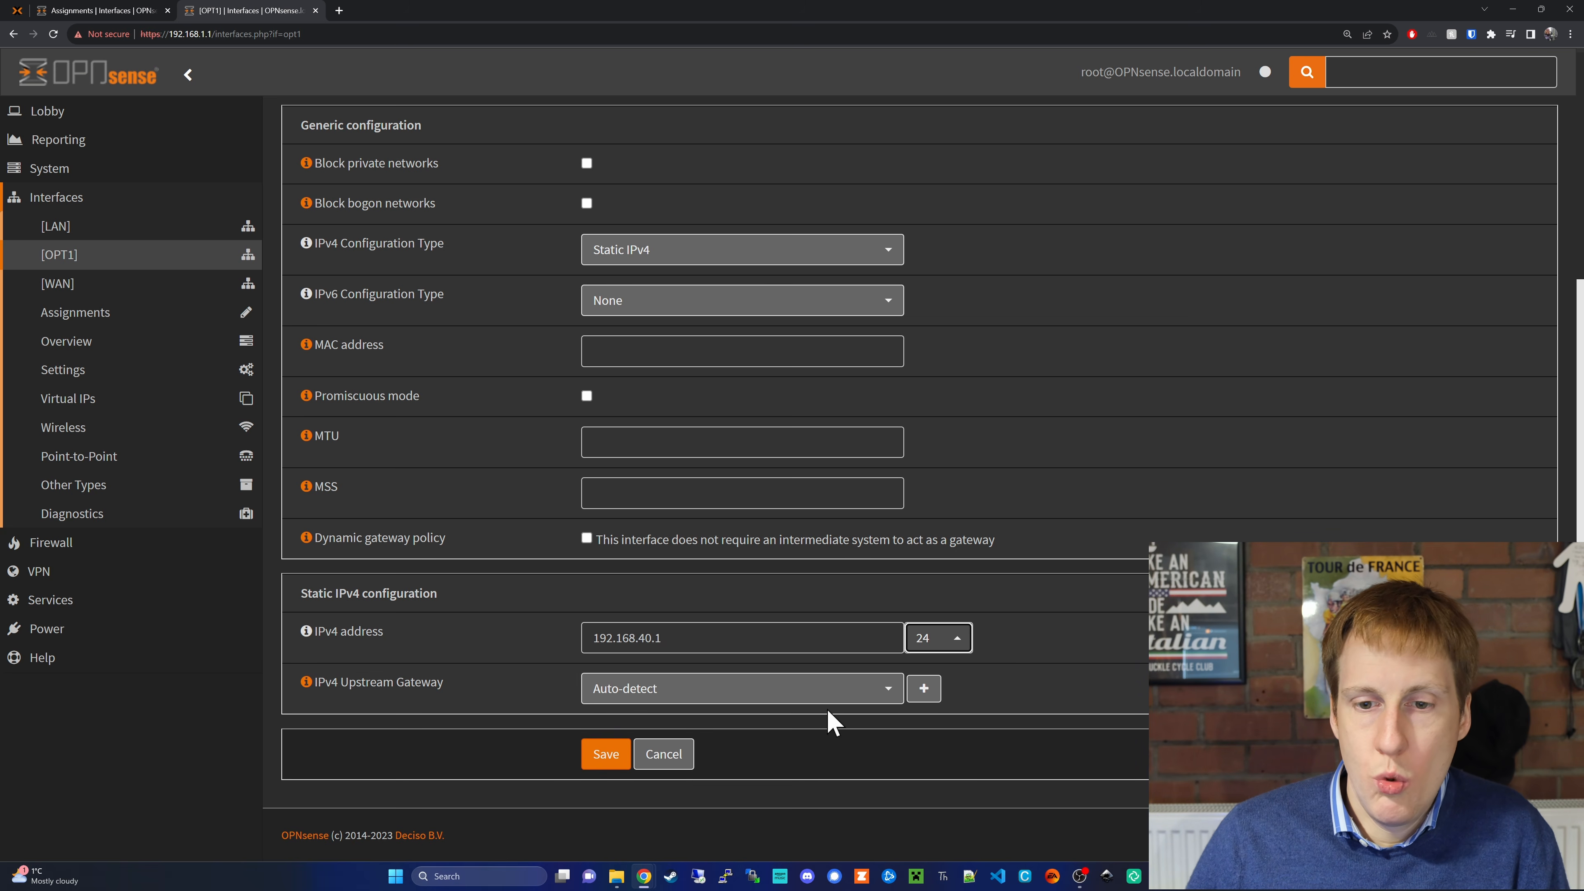
{"action": "left_click", "coordinate": [613, 760]}
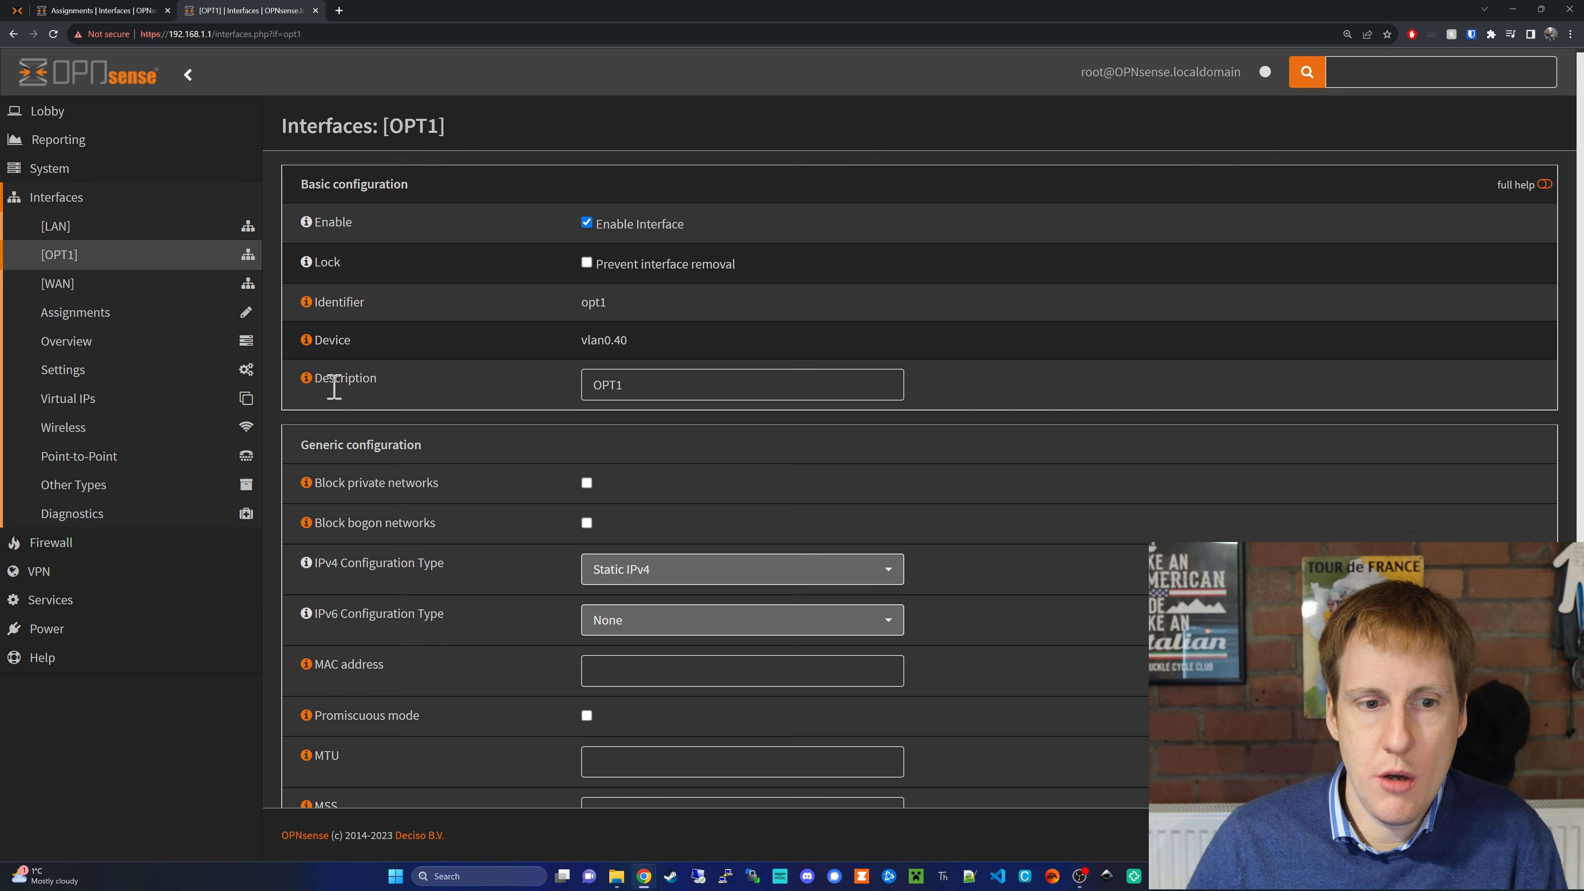
Examine the LAN interface's DHCPv4 settings, including its address range and DNS servers, as a reference for OPT1.
{"action": "left_click", "coordinate": [78, 604]}
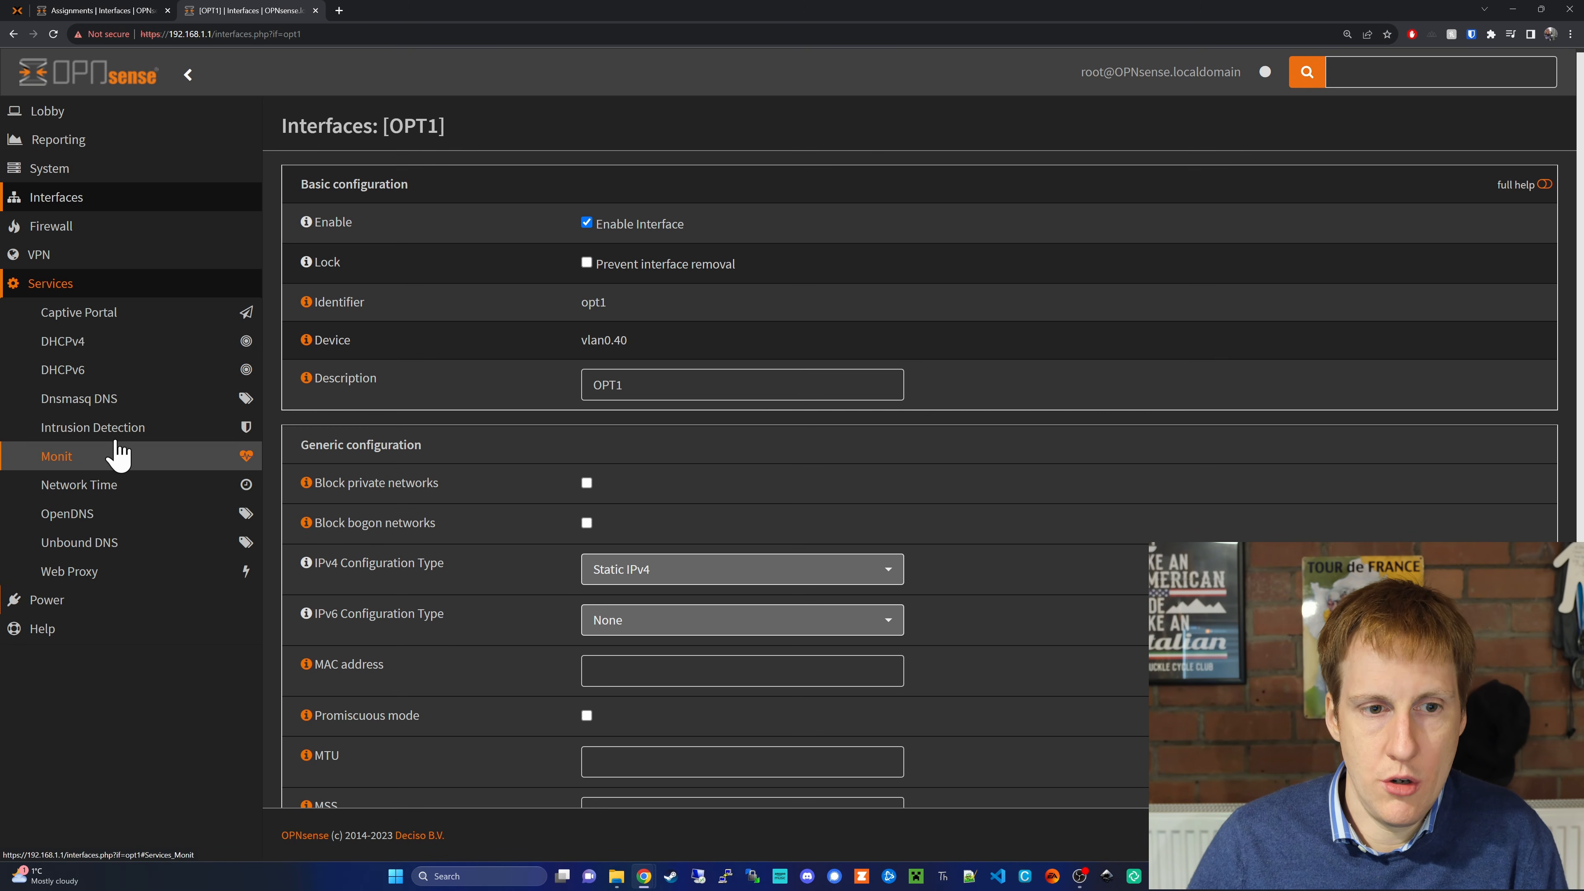
{"action": "left_click", "coordinate": [114, 359]}
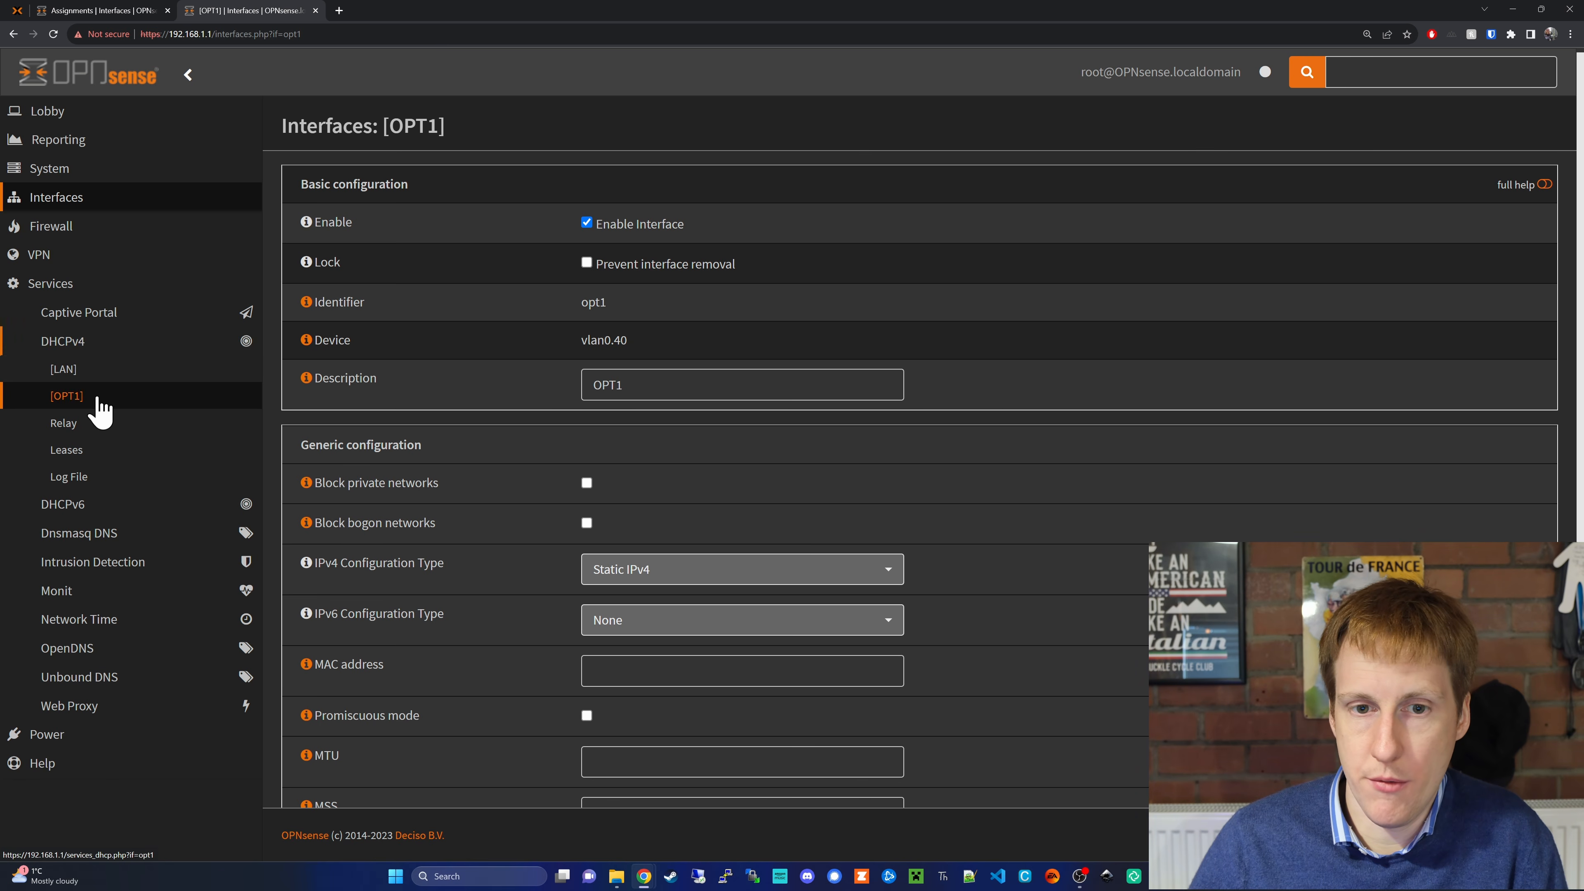
{"action": "left_click", "coordinate": [93, 409]}
{"action": "left_click", "coordinate": [113, 371]}
{"action": "scroll", "coordinate": [538, 513], "scroll_direction": "down", "scroll_amount": 3}
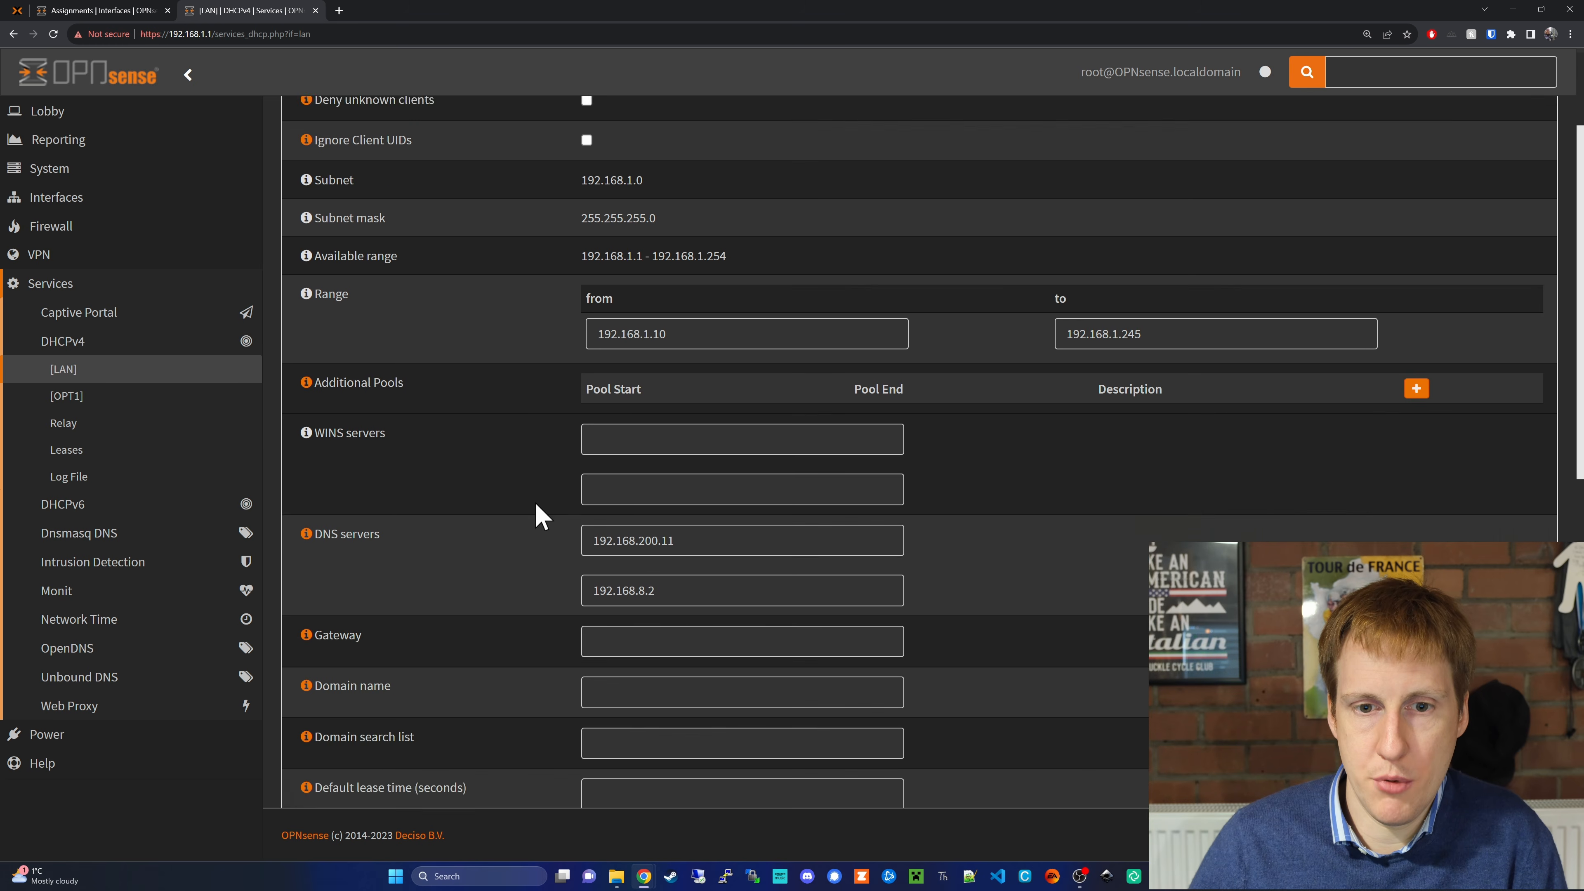
{"action": "scroll", "coordinate": [542, 511], "scroll_direction": "up", "scroll_amount": 2}
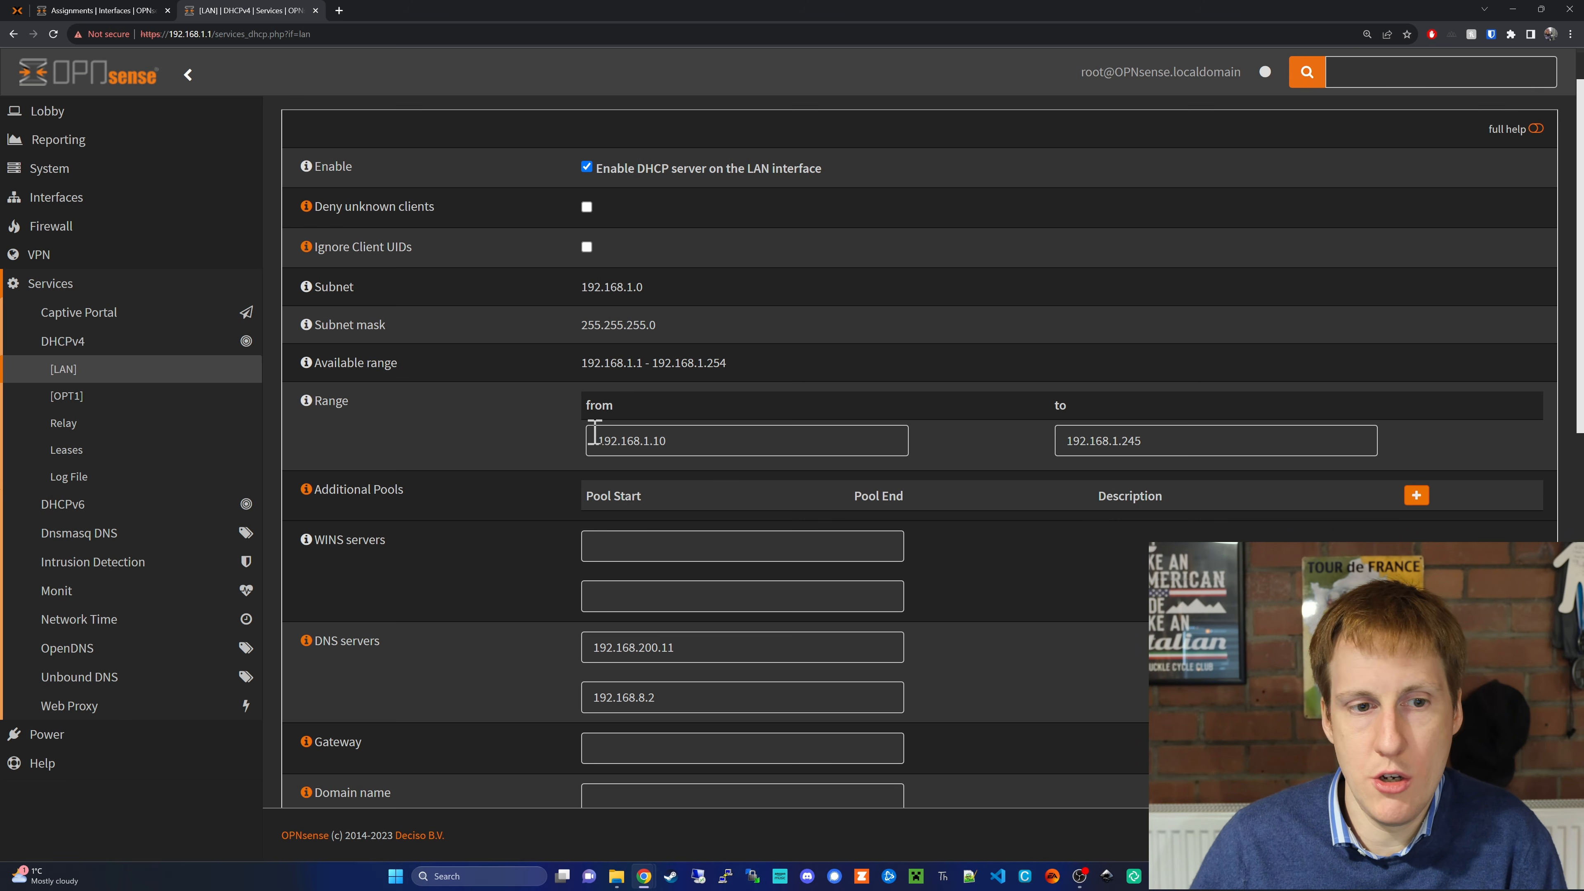
In the DHCPv4 settings for OPT1, set the address range from 192.168.40.10 to 192.168.40.245.
{"action": "left_click", "coordinate": [88, 403]}
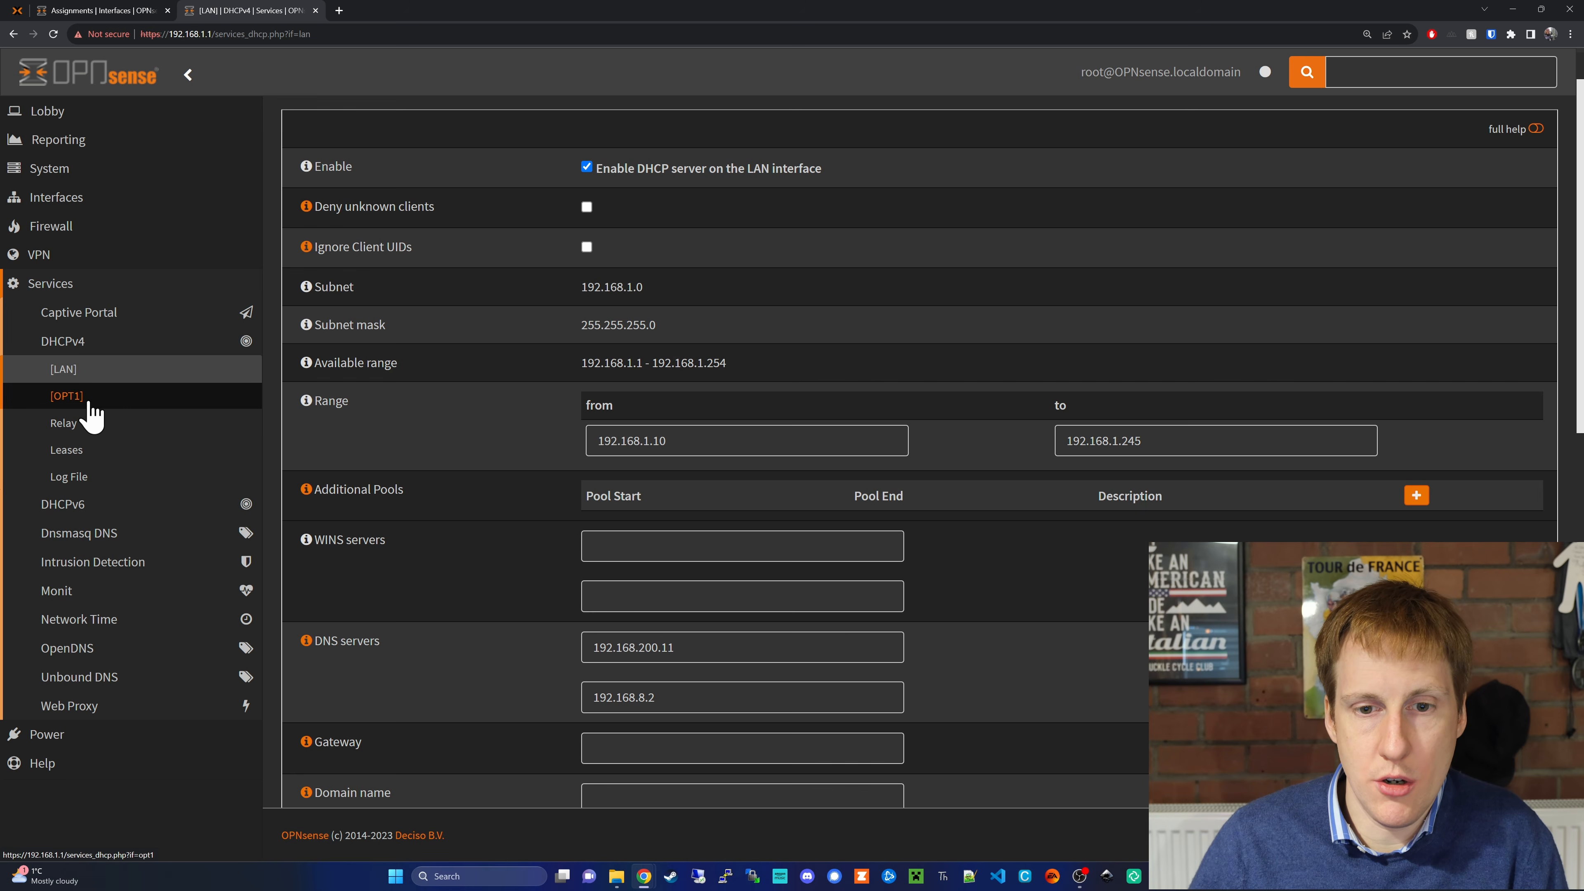
{"action": "left_click", "coordinate": [643, 503]}
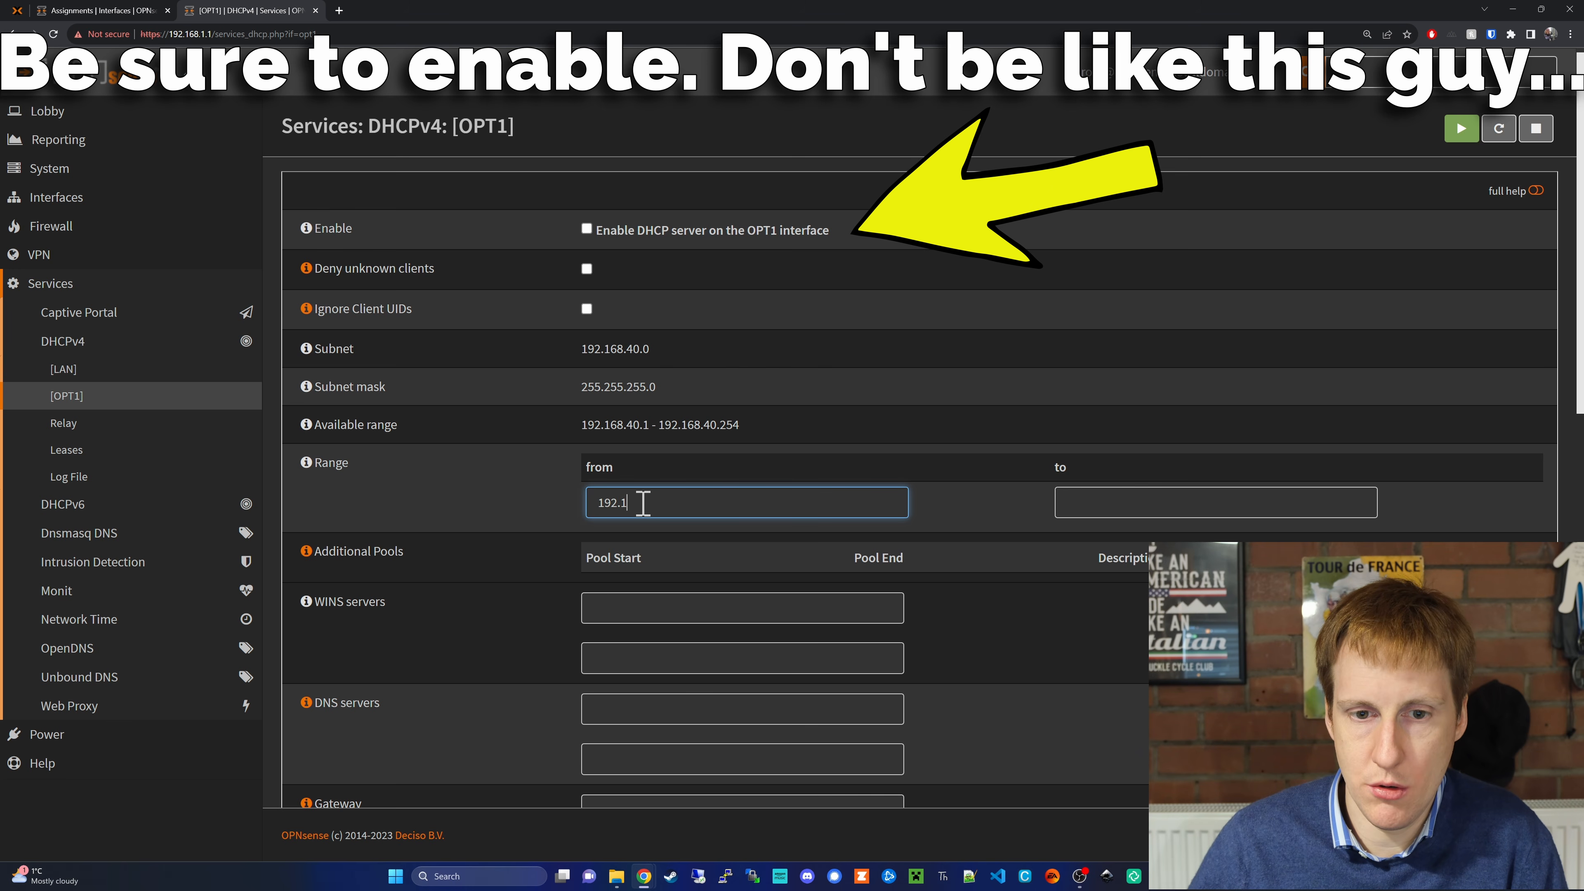
{"action": "type", "text": "192.168.40.10"}
{"action": "left_click", "coordinate": [1066, 499]}
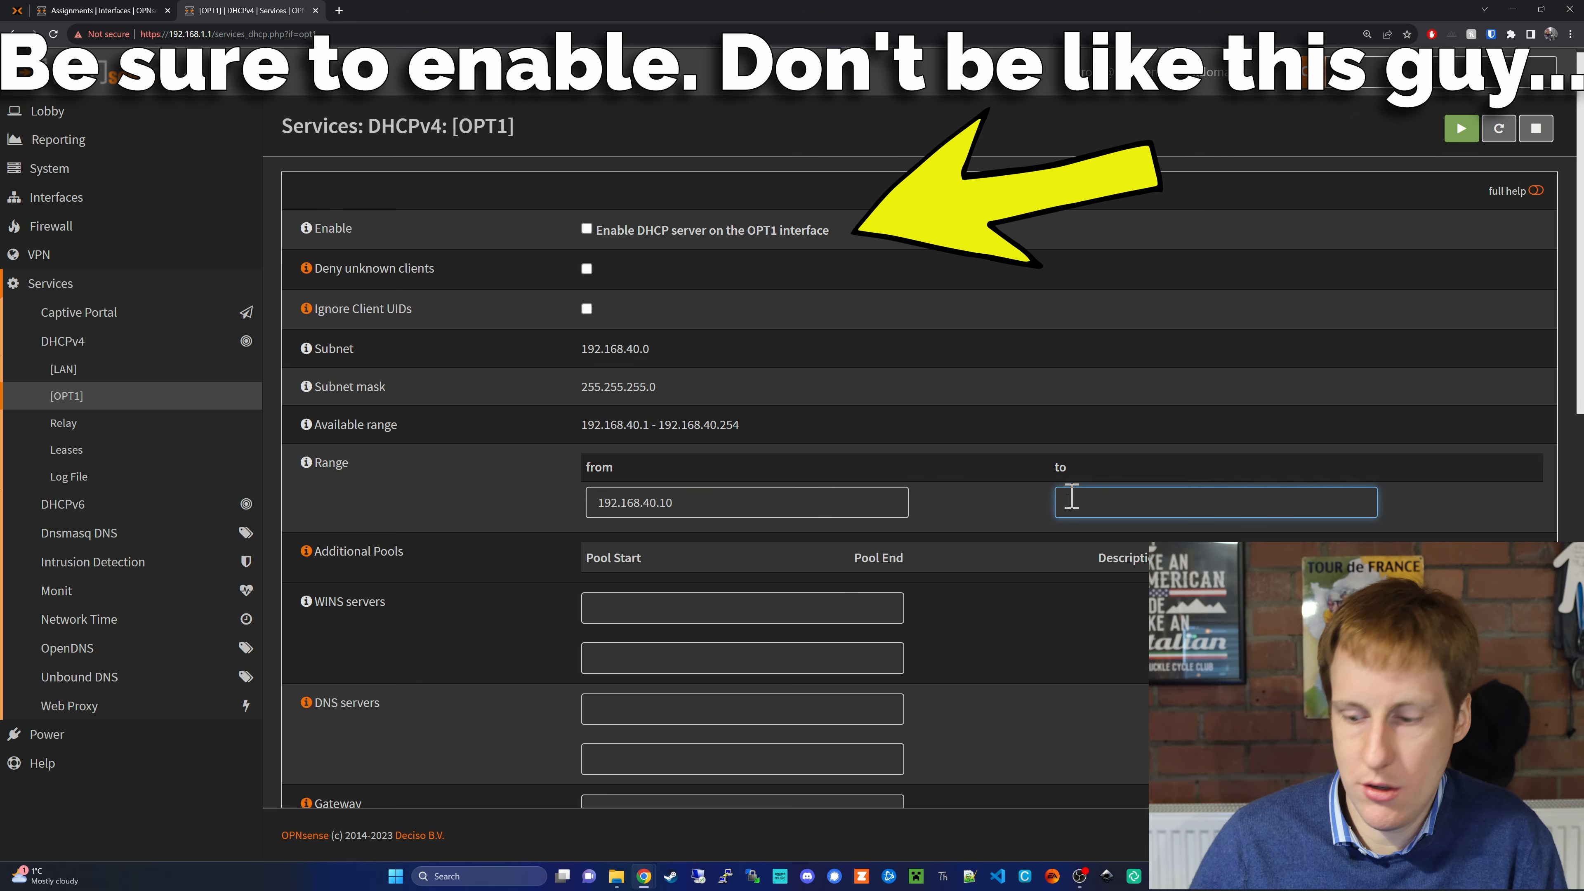
{"action": "type", "text": "19"}
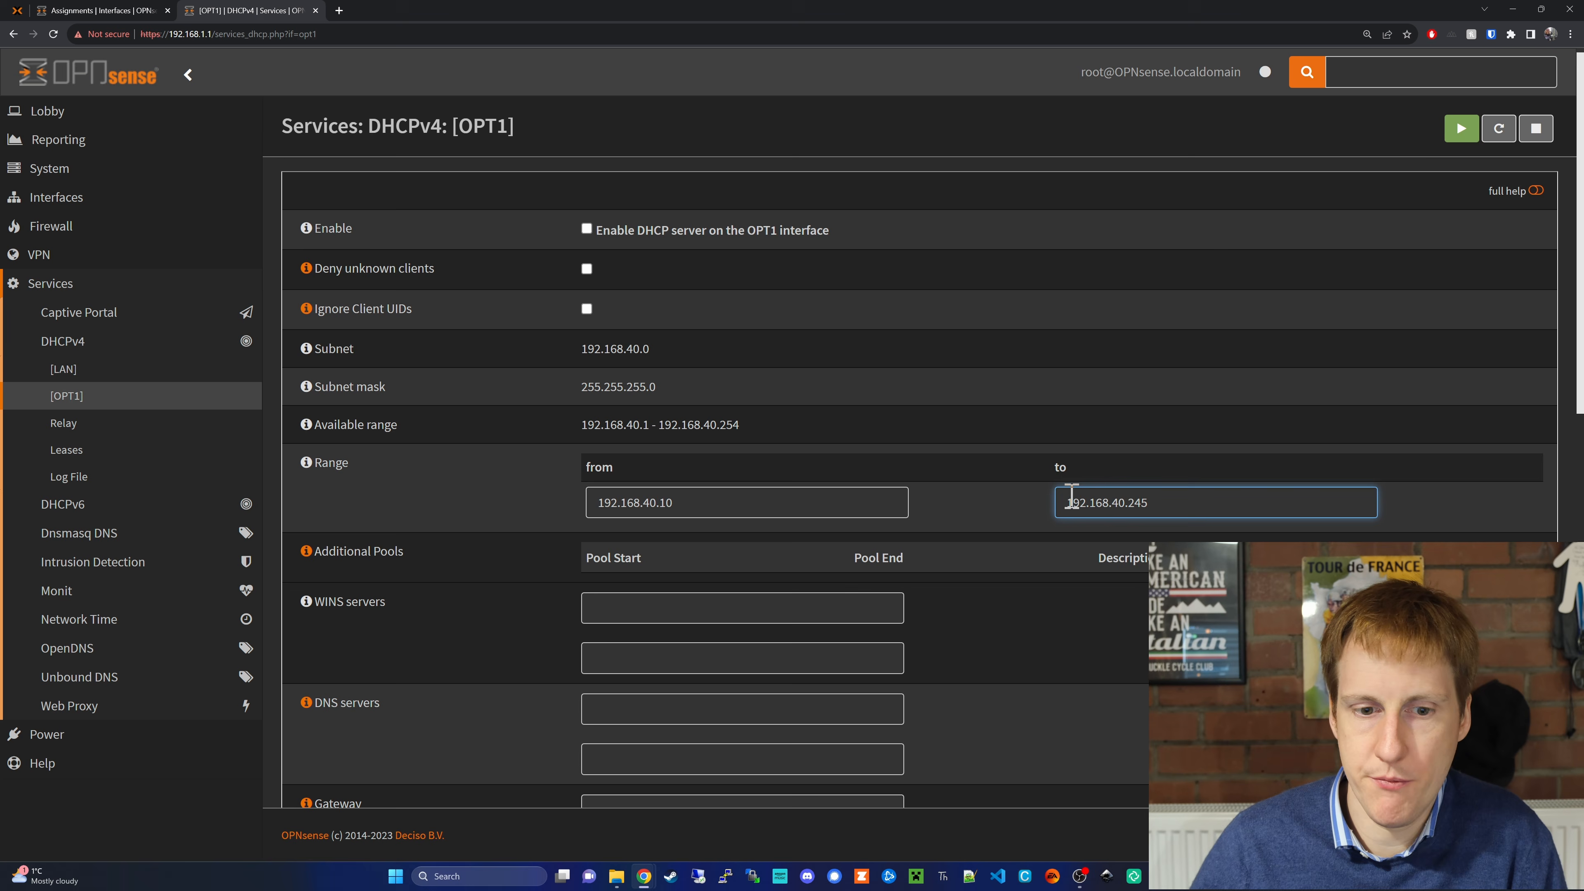
{"action": "type", "text": "2.168.40.245"}
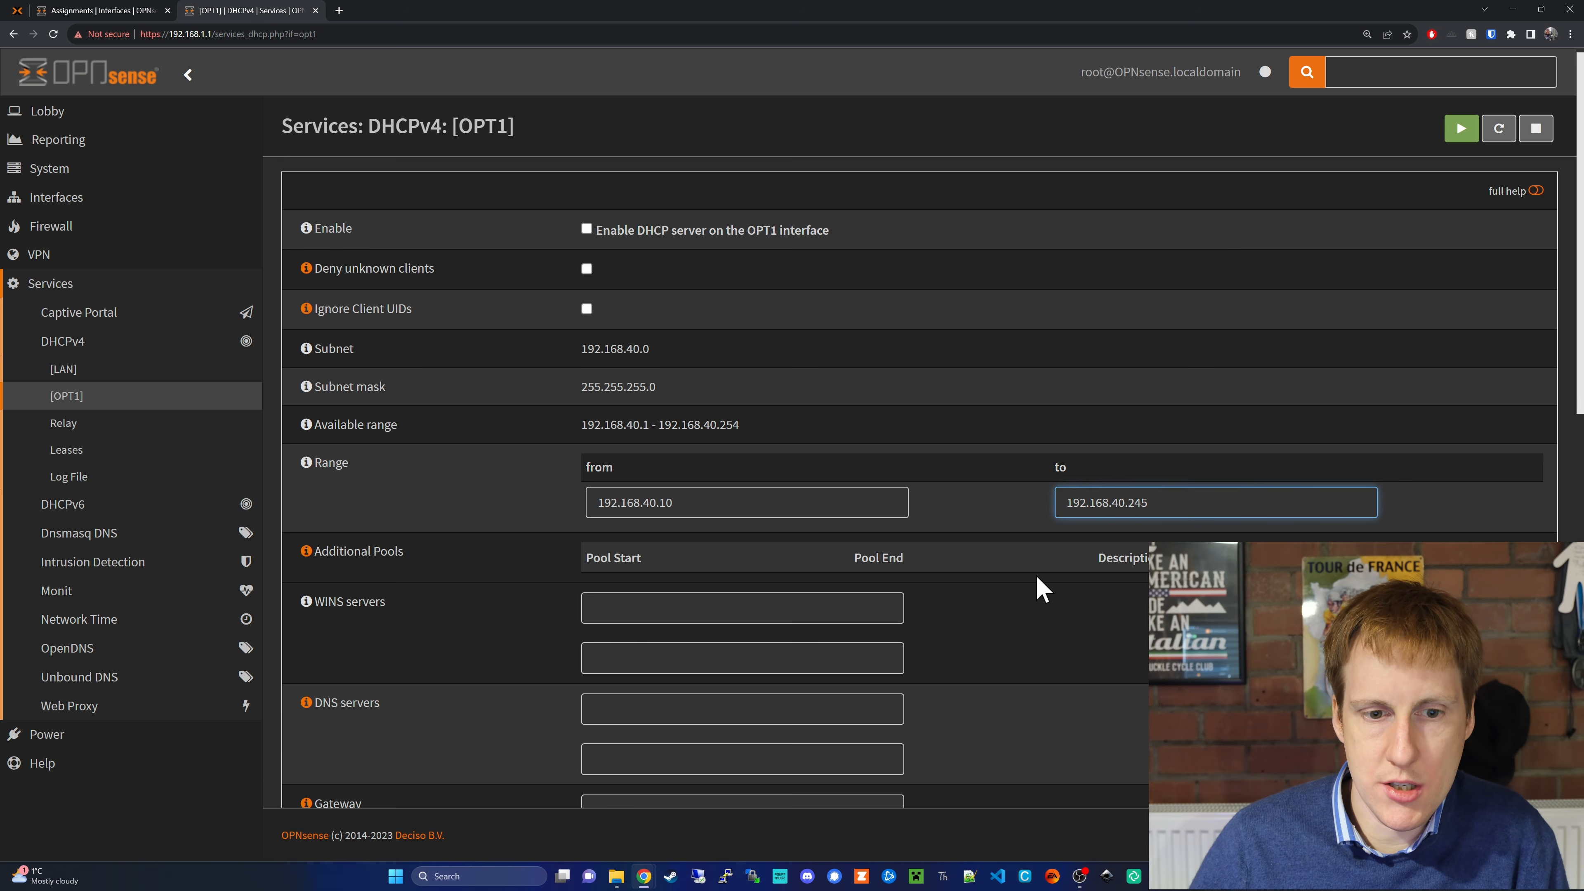
Set the OPT1 DHCP gateway to 192.168.40.1 and the DNS servers to 192.168.200.11 and 192.168.8.2.
{"action": "scroll", "coordinate": [1042, 589], "scroll_direction": "down", "scroll_amount": 3}
{"action": "left_click", "coordinate": [677, 630]}
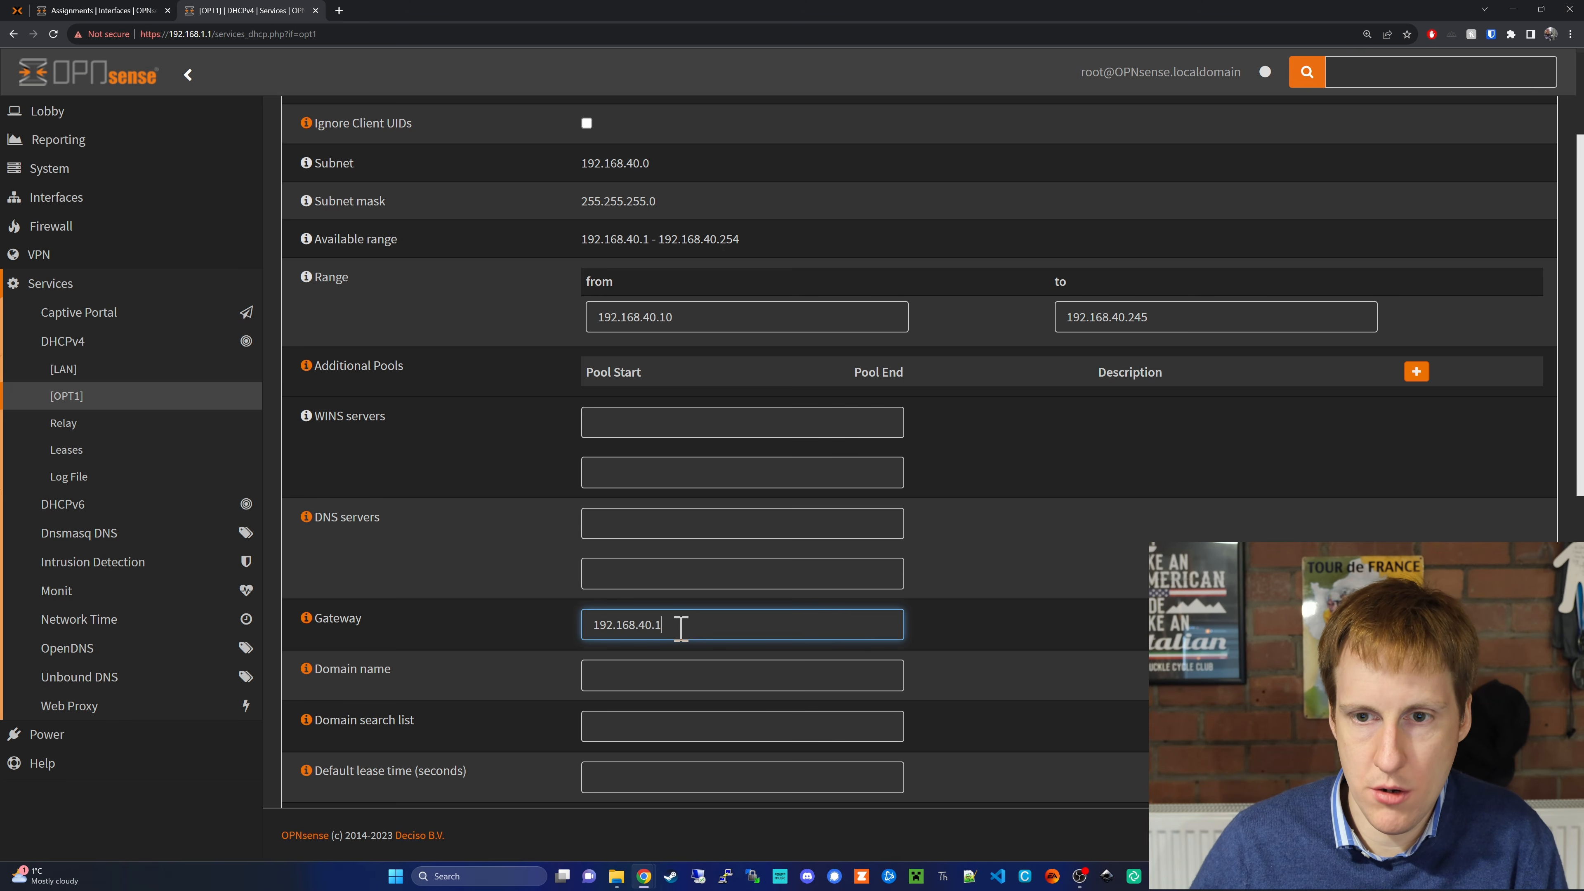
{"action": "scroll", "coordinate": [681, 629], "scroll_direction": "down", "scroll_amount": 2}
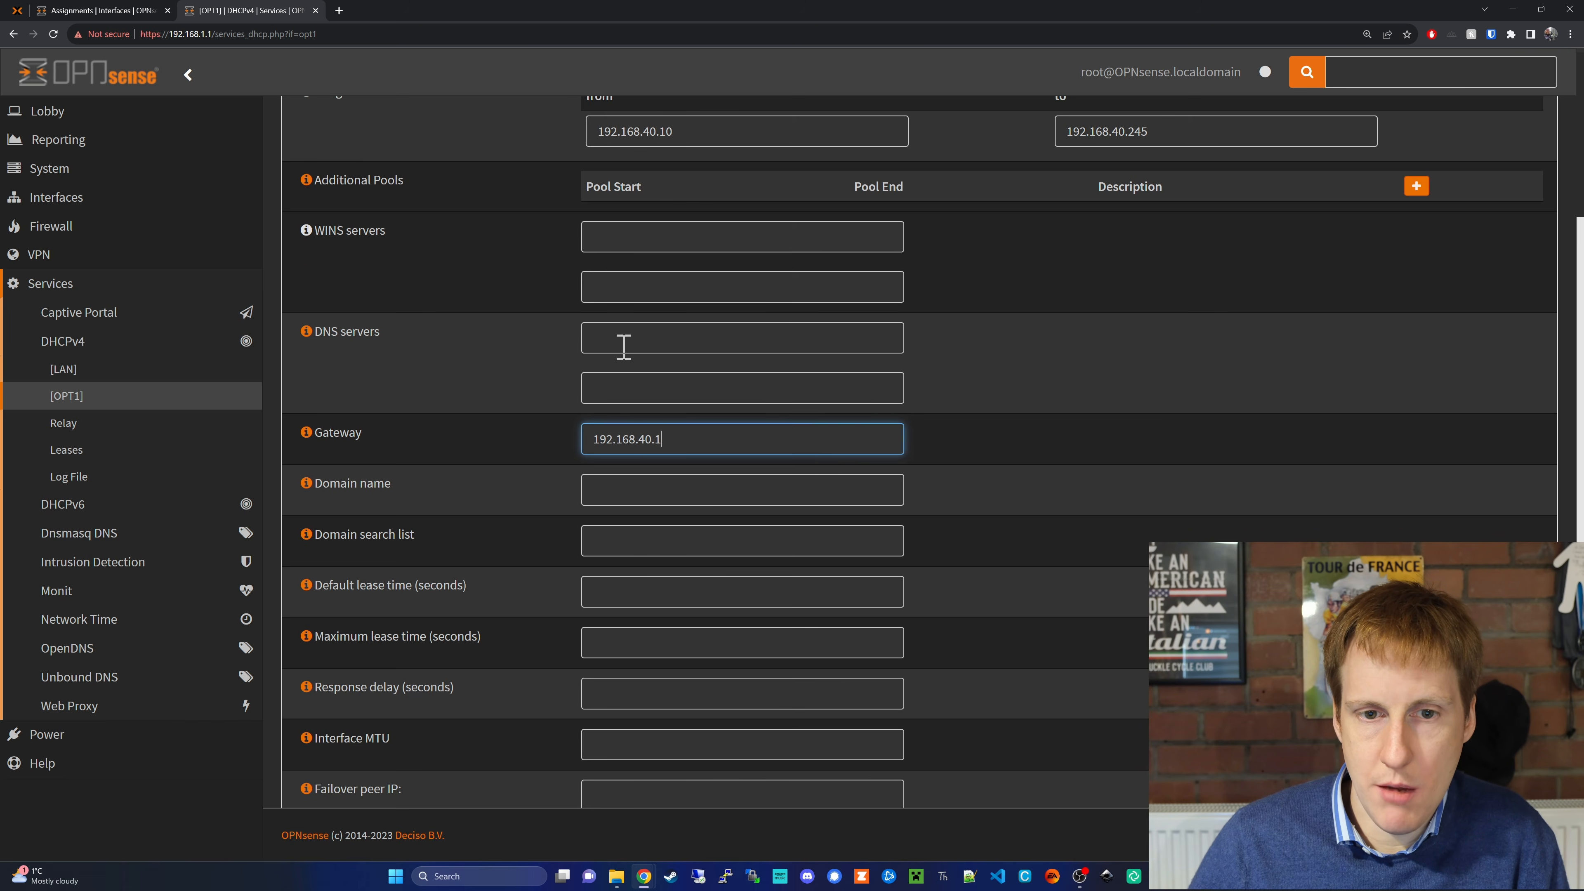
{"action": "left_click", "coordinate": [624, 339]}
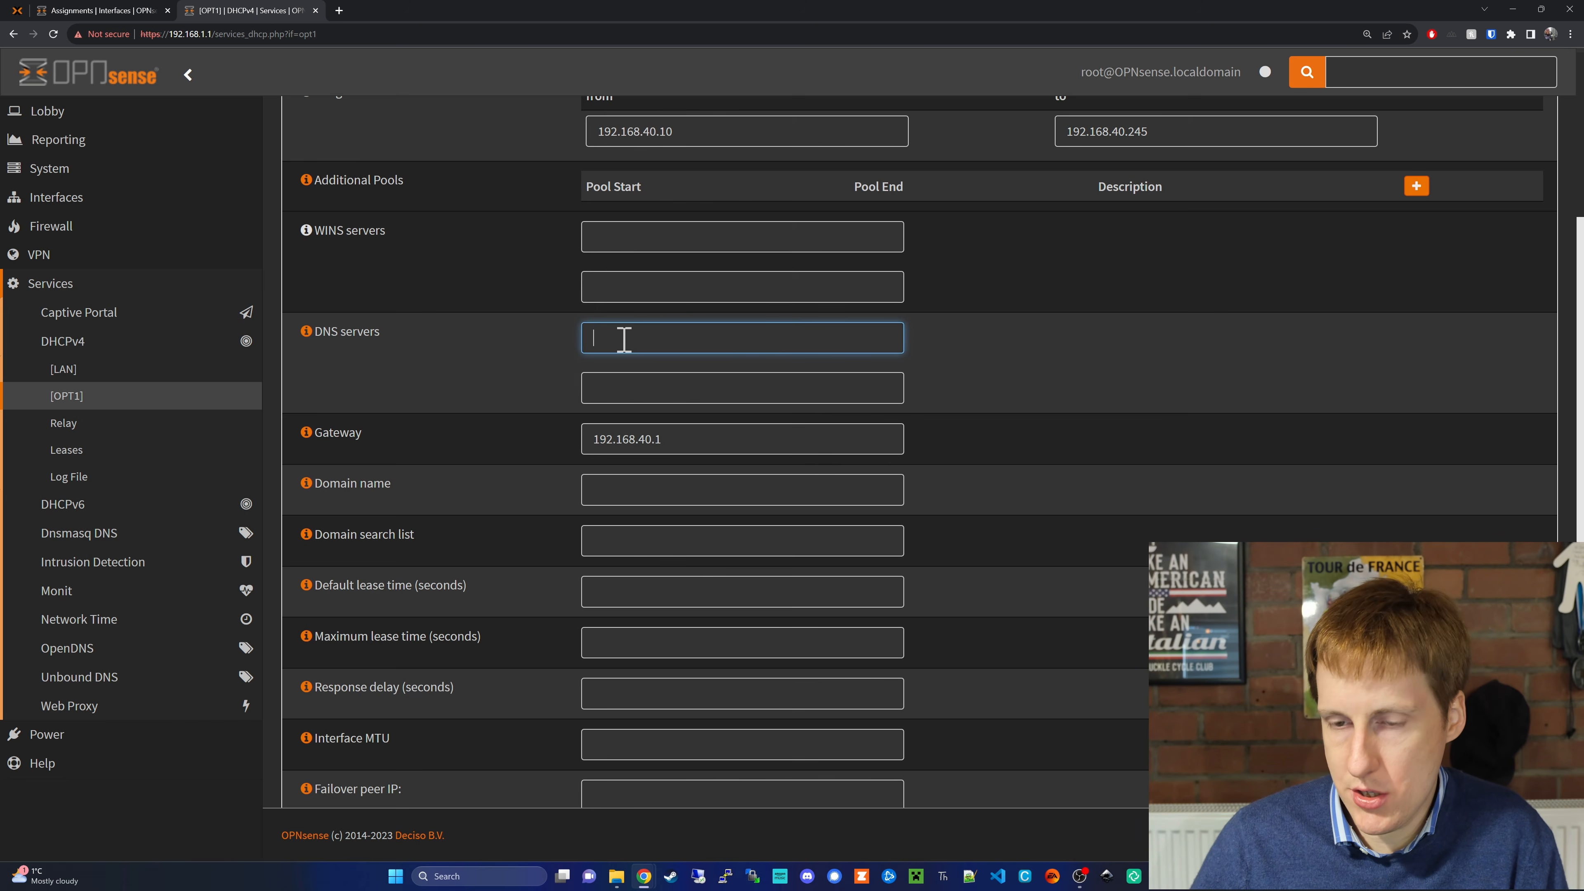
{"action": "type", "text": "192.168.200.11"}
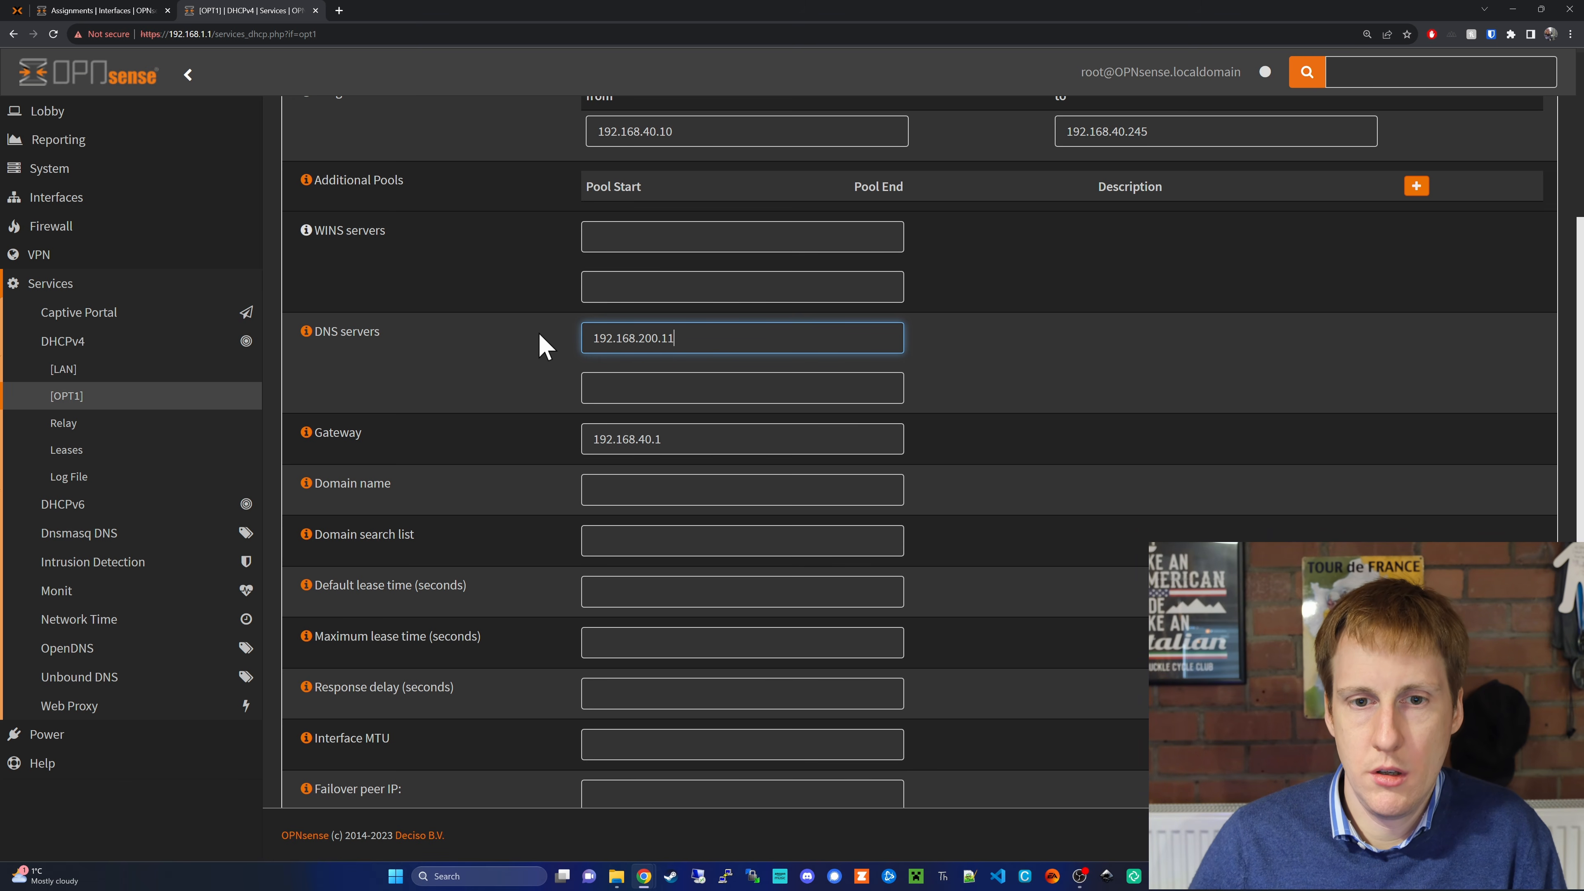
{"action": "left_click", "coordinate": [622, 388]}
{"action": "type", "text": "192.168.8.2"}
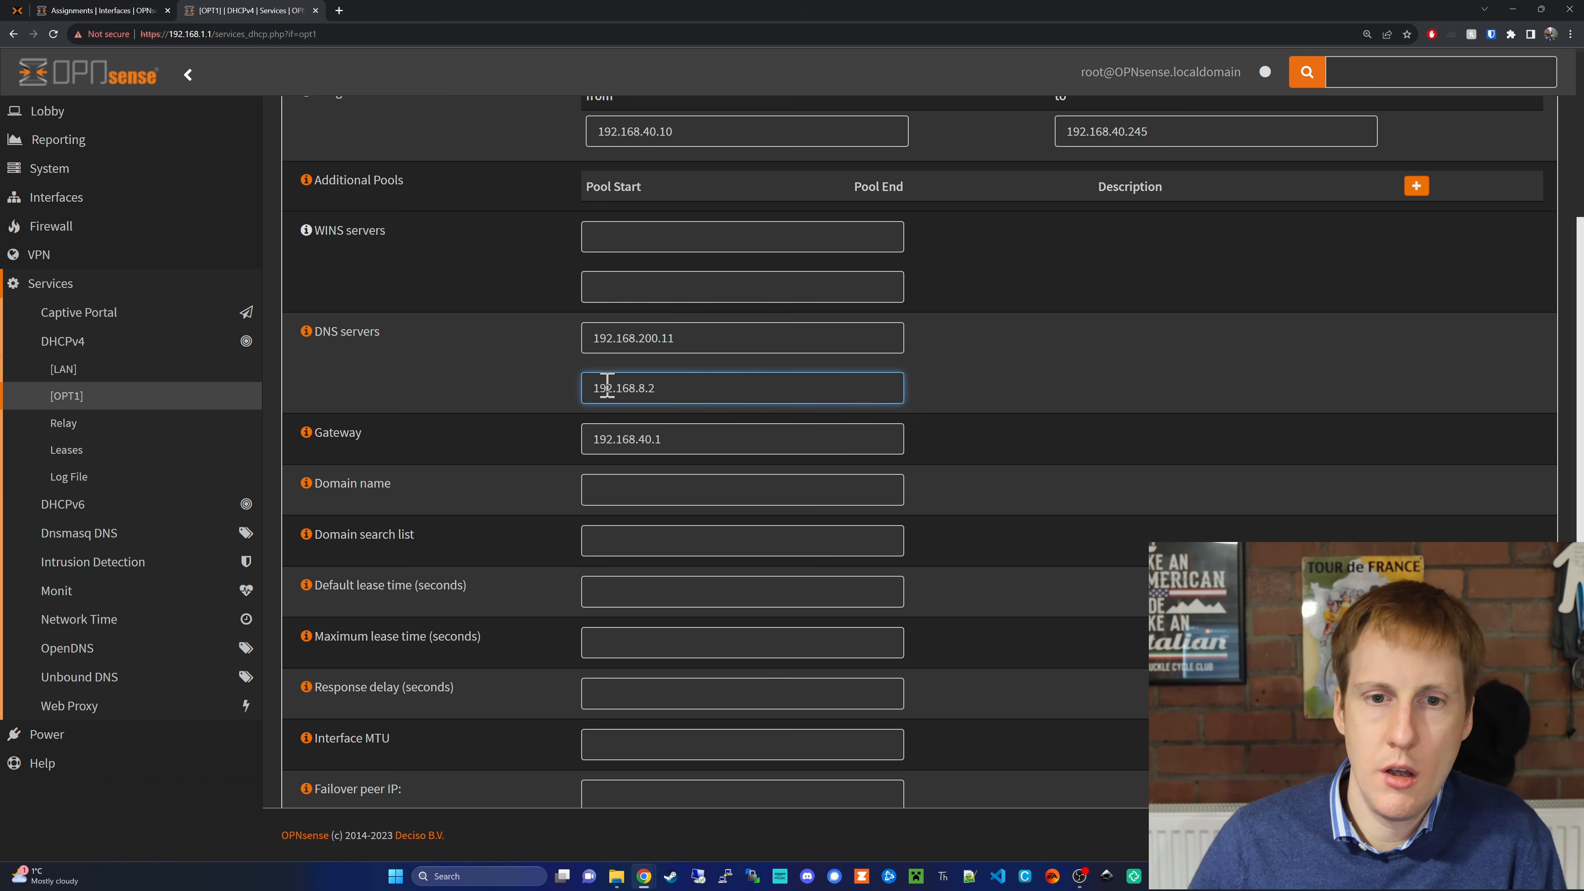
{"action": "left_click", "coordinate": [565, 396]}
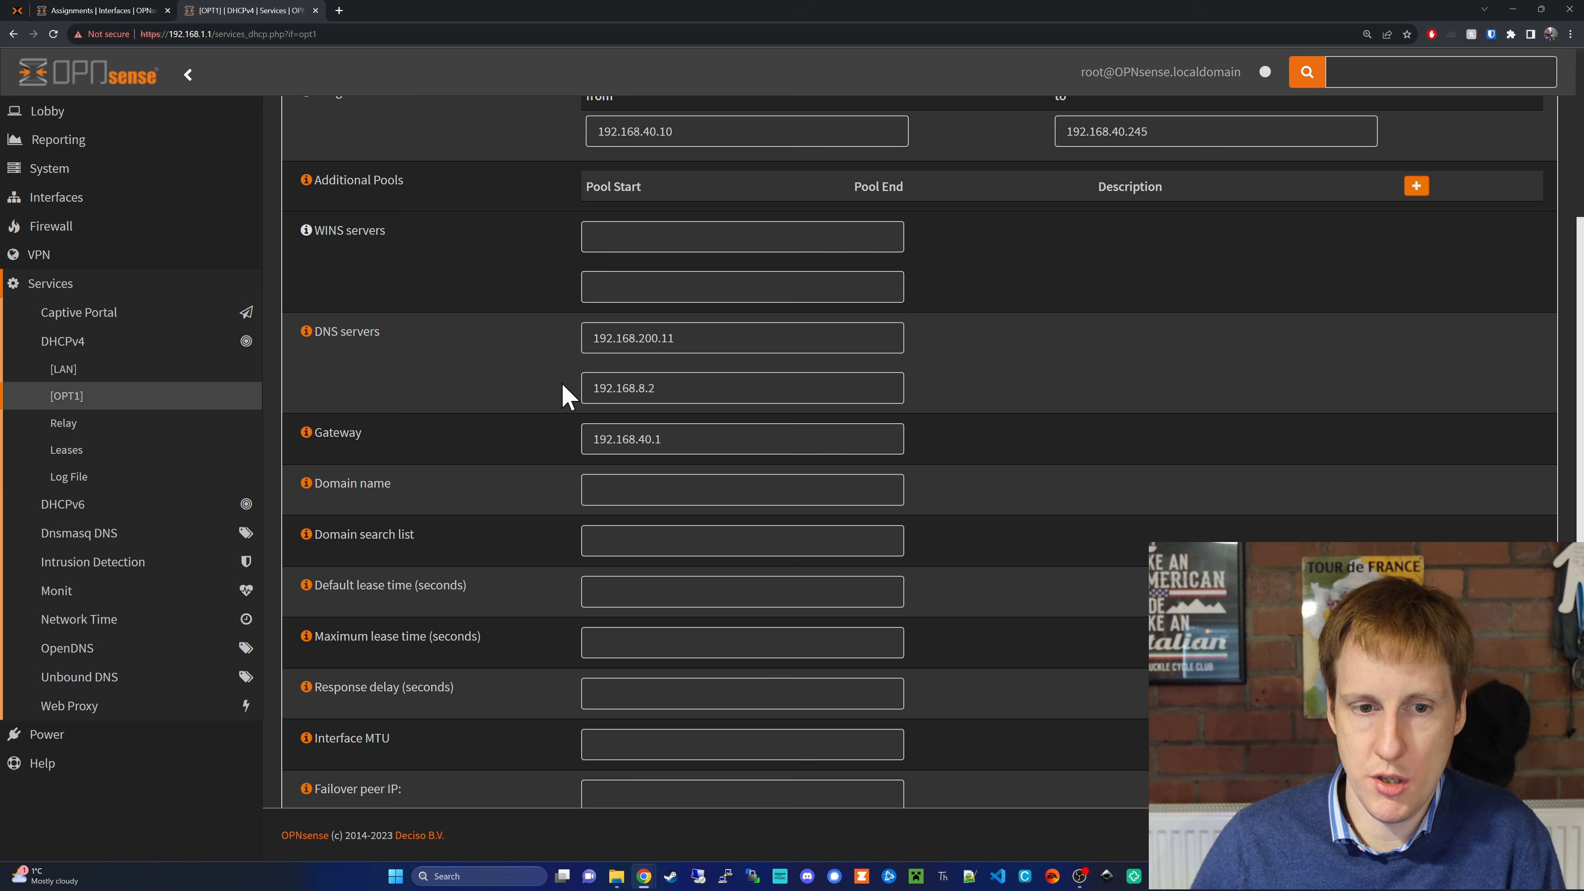
Save the OPT1 DHCP settings and start a new static DHCP mapping for that interface.
{"action": "scroll", "coordinate": [561, 490], "scroll_direction": "down", "scroll_amount": 5}
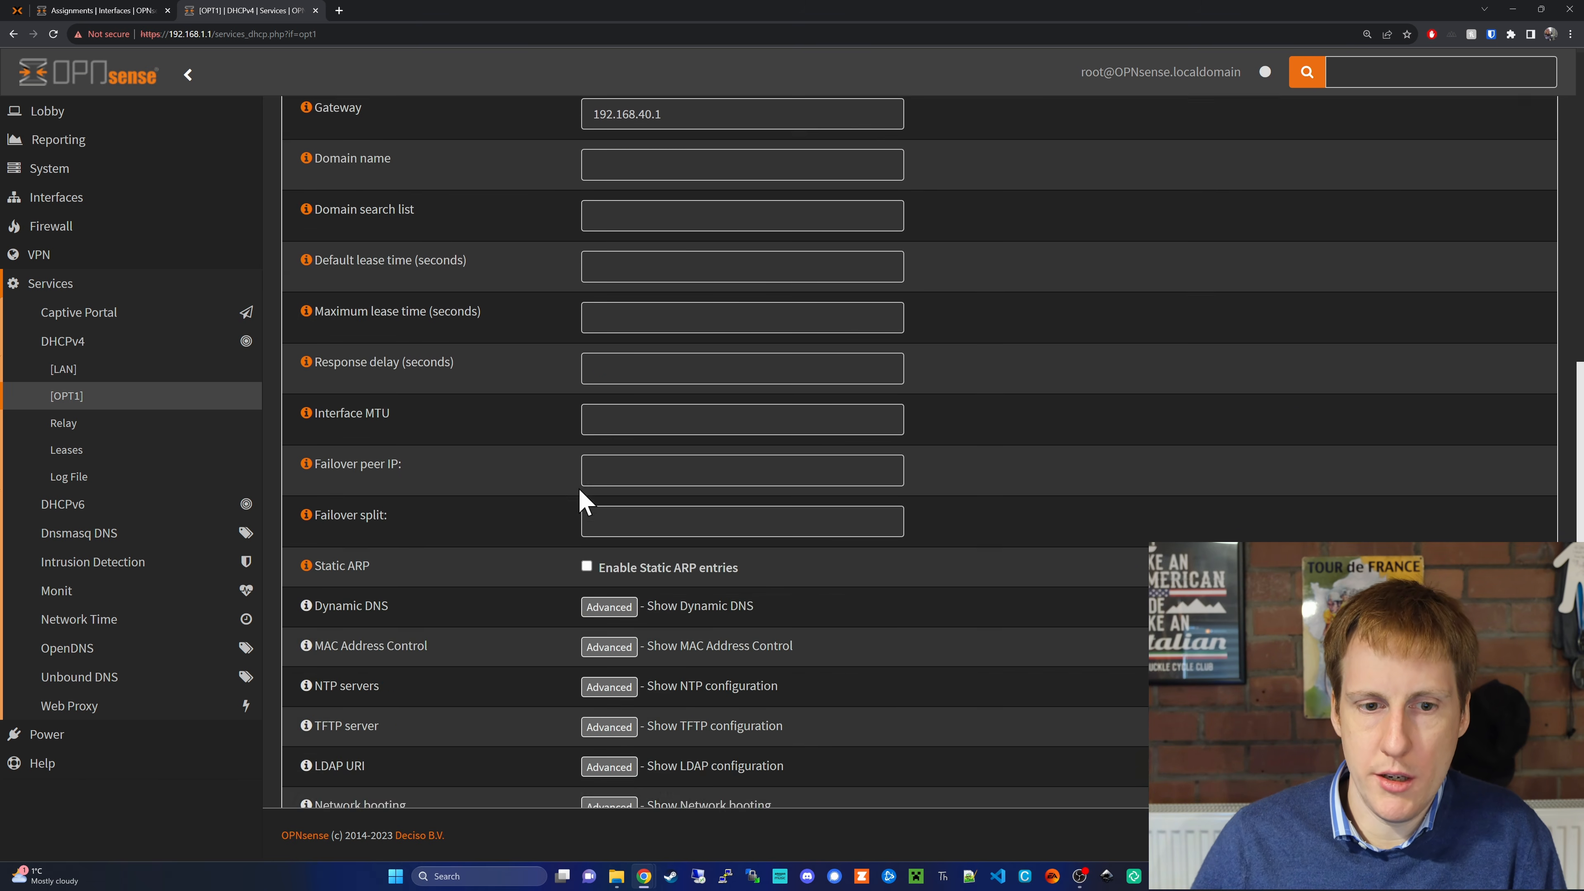
{"action": "scroll", "coordinate": [580, 496], "scroll_direction": "down", "scroll_amount": 5}
{"action": "left_click", "coordinate": [602, 677]}
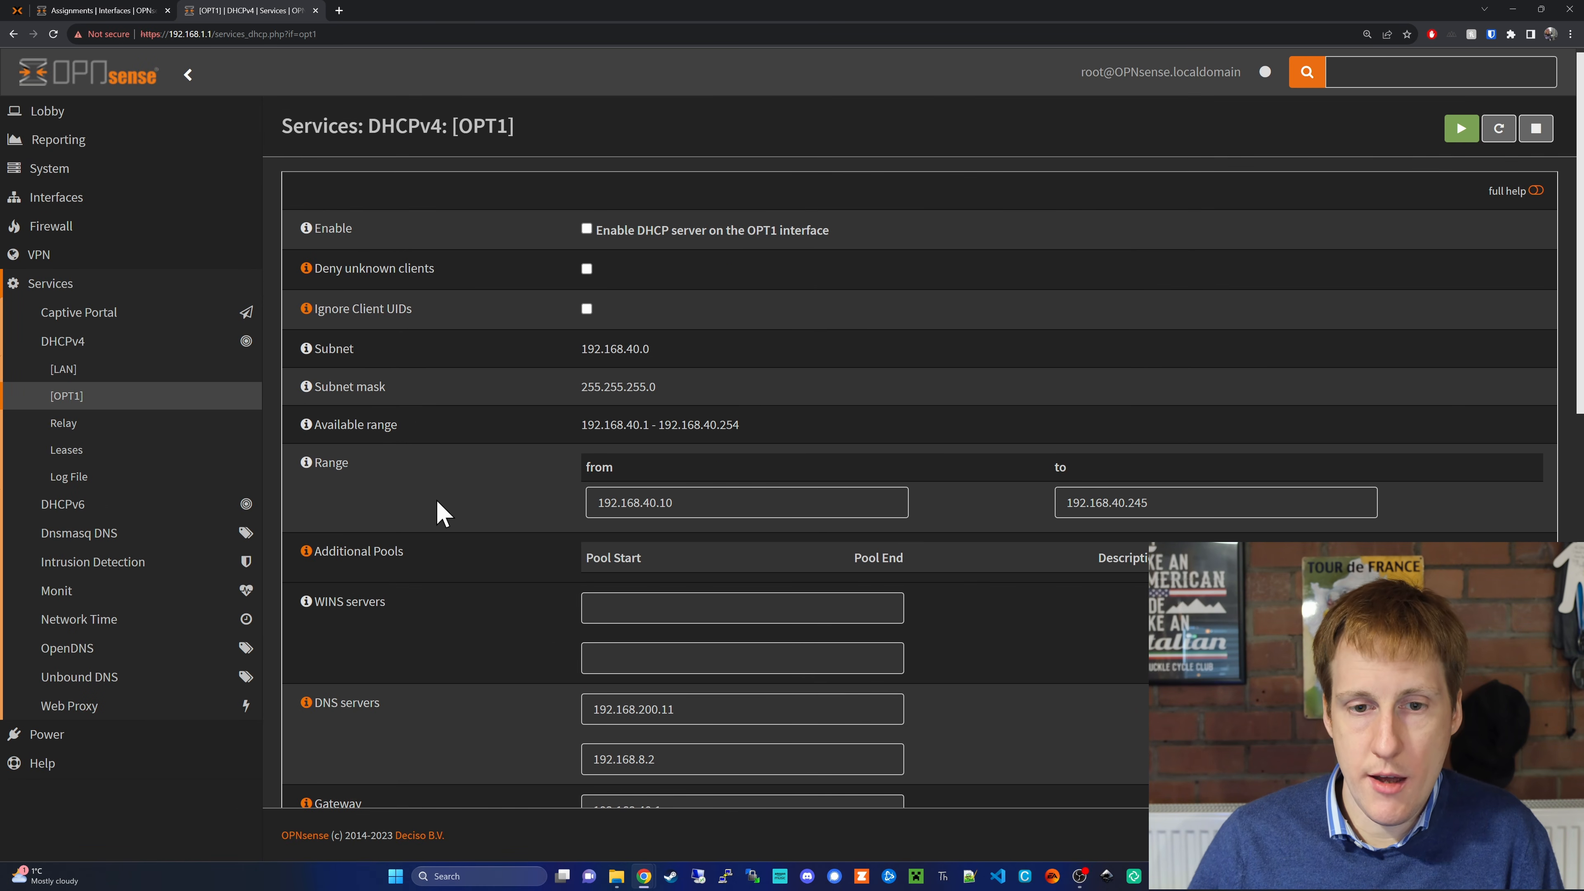
{"action": "scroll", "coordinate": [437, 518], "scroll_direction": "down", "scroll_amount": 10}
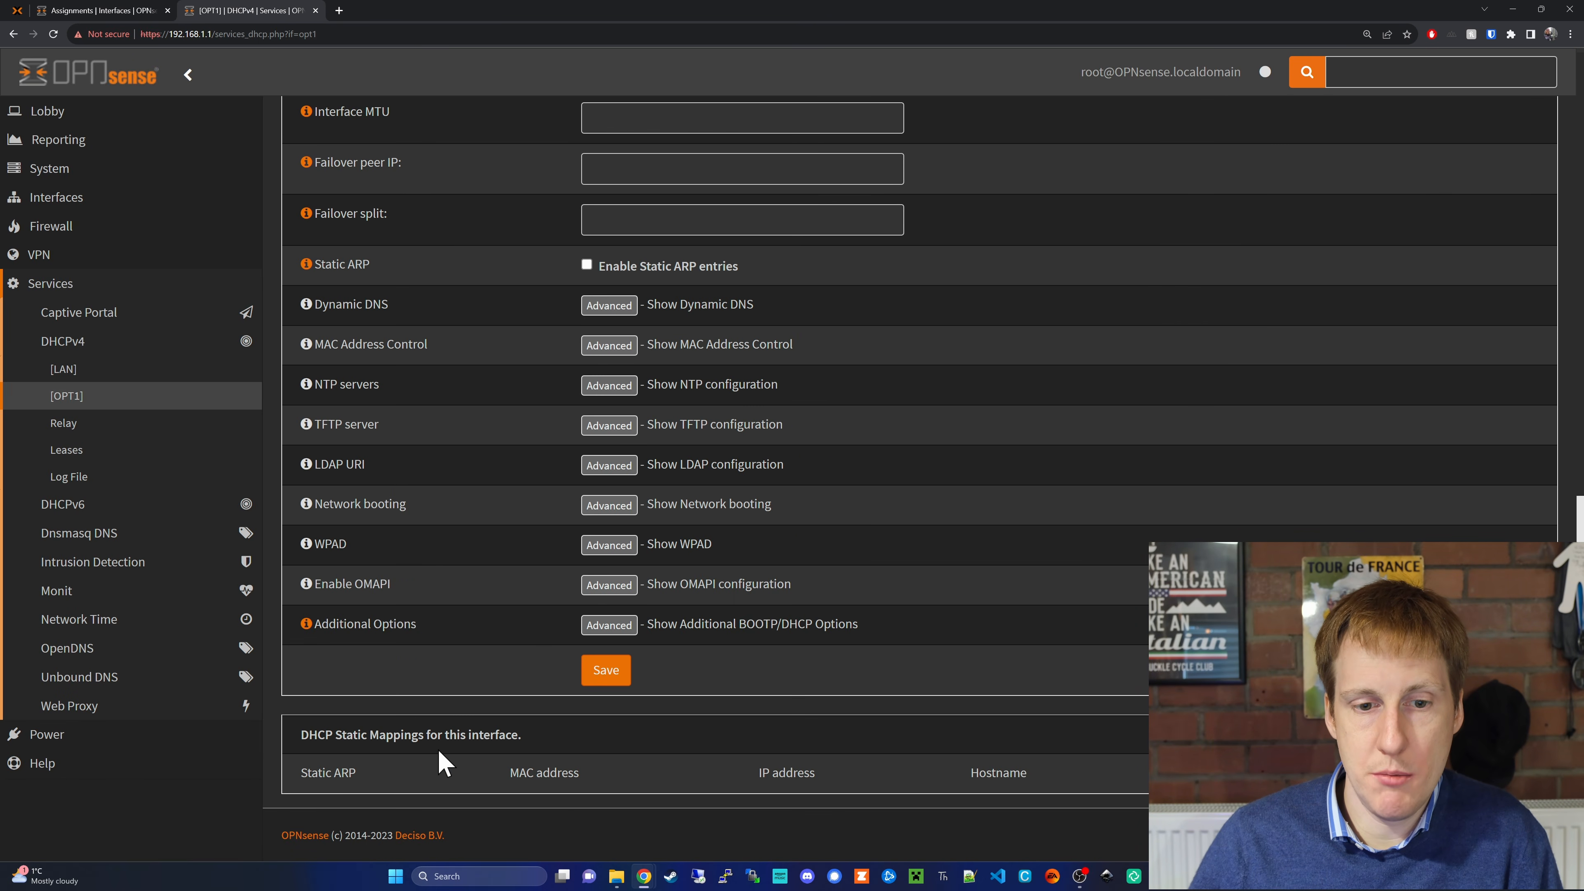
{"action": "left_click", "coordinate": [1423, 772]}
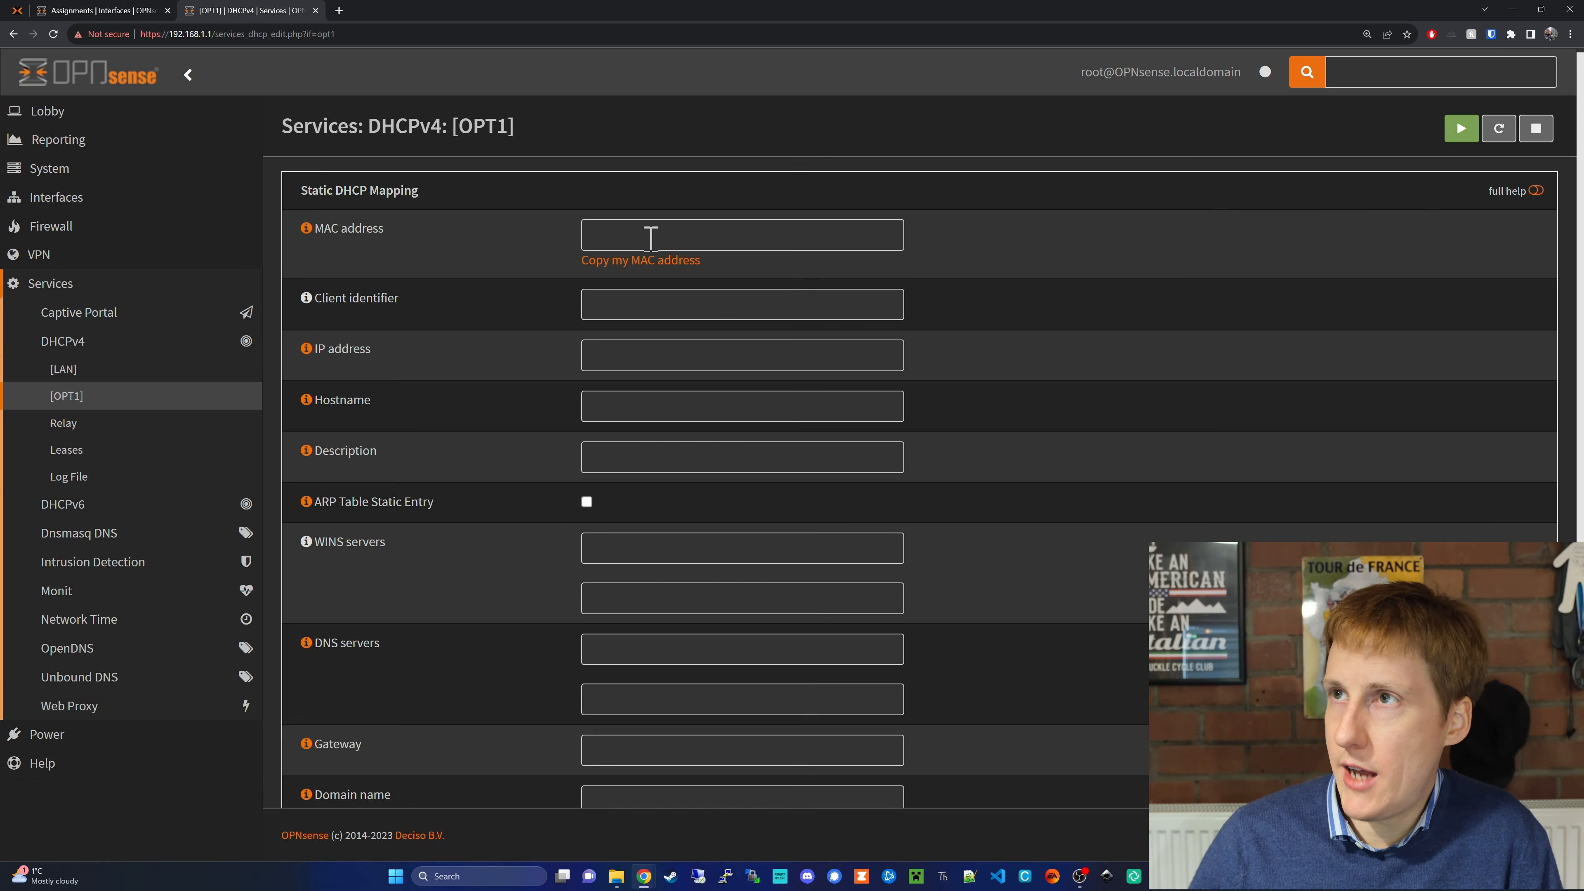
Switch to Proxmox and copy the MAC address of the network device on VM 126 (OpnSense-VM2).
{"action": "left_click", "coordinate": [17, 11]}
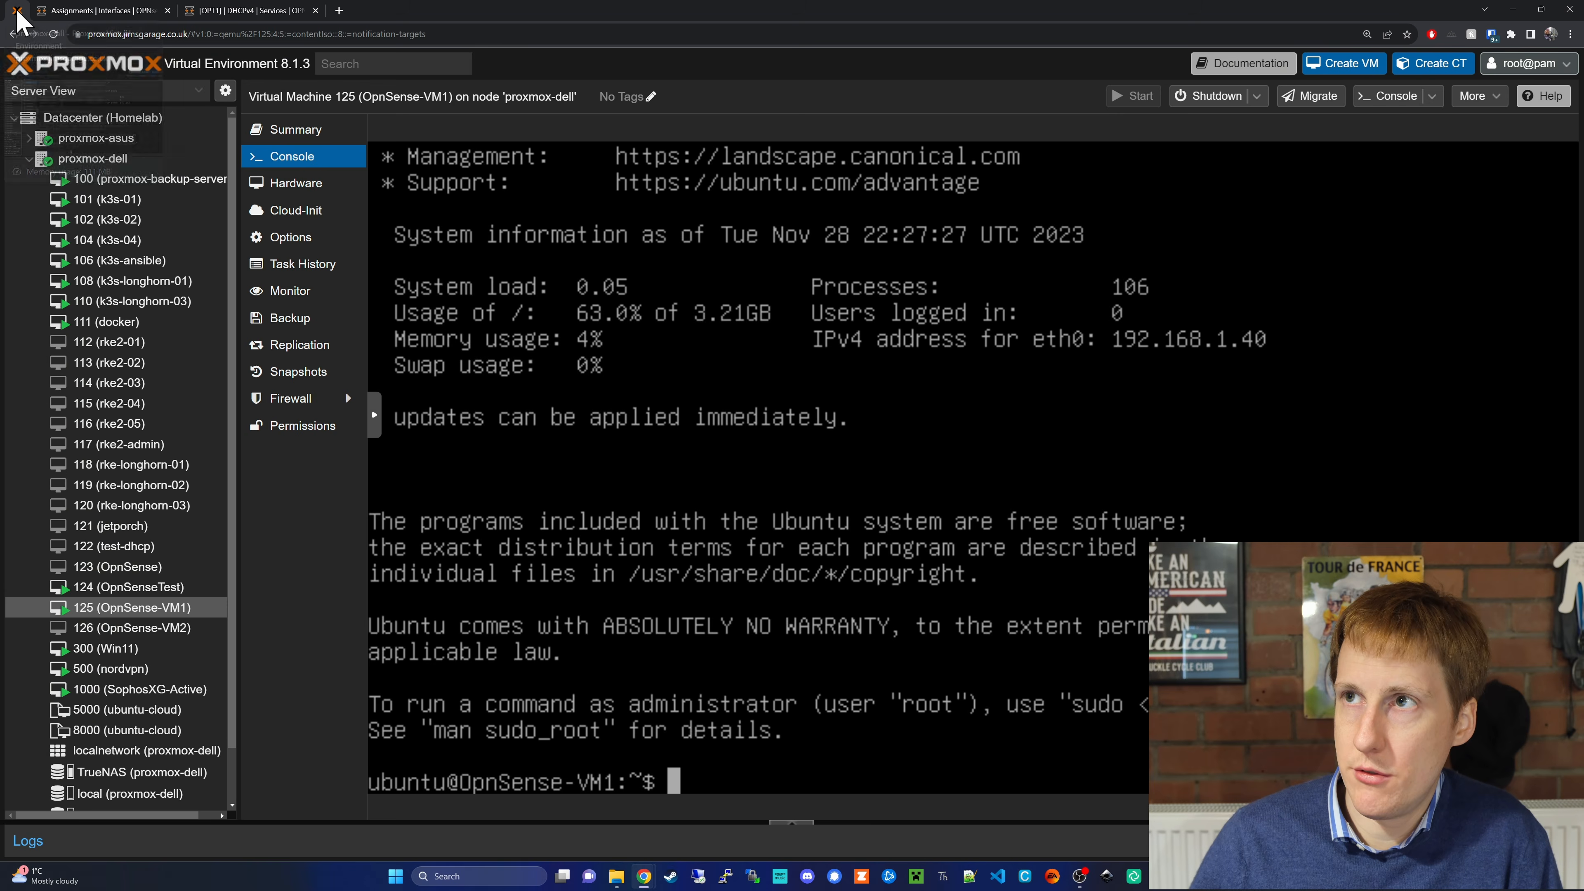
{"action": "left_click", "coordinate": [199, 627]}
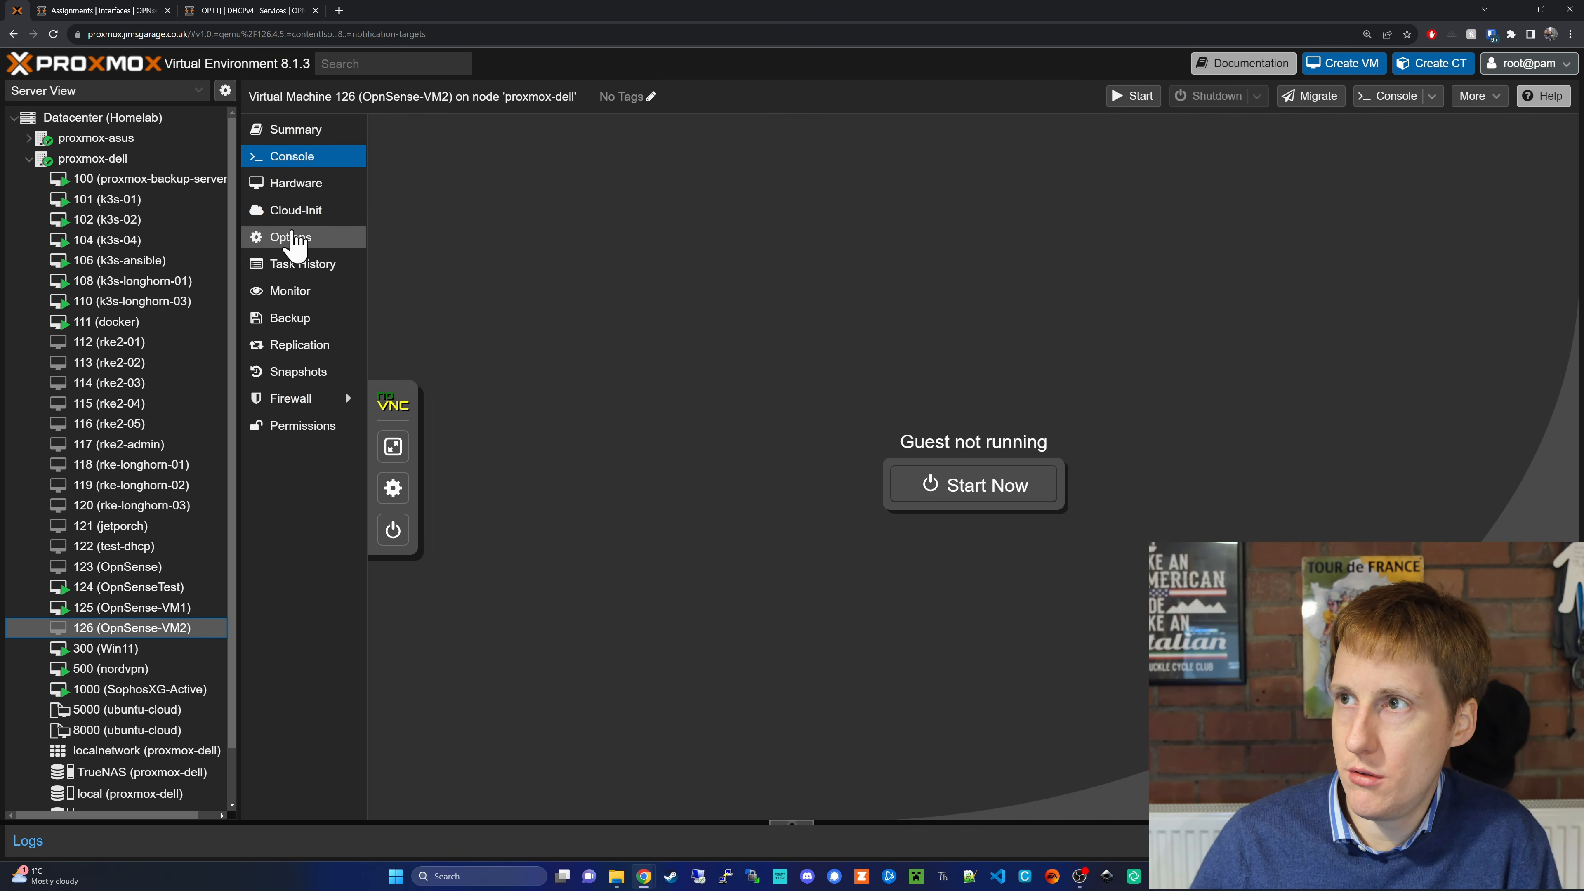
{"action": "left_click", "coordinate": [297, 183]}
{"action": "double_click", "coordinate": [698, 347]}
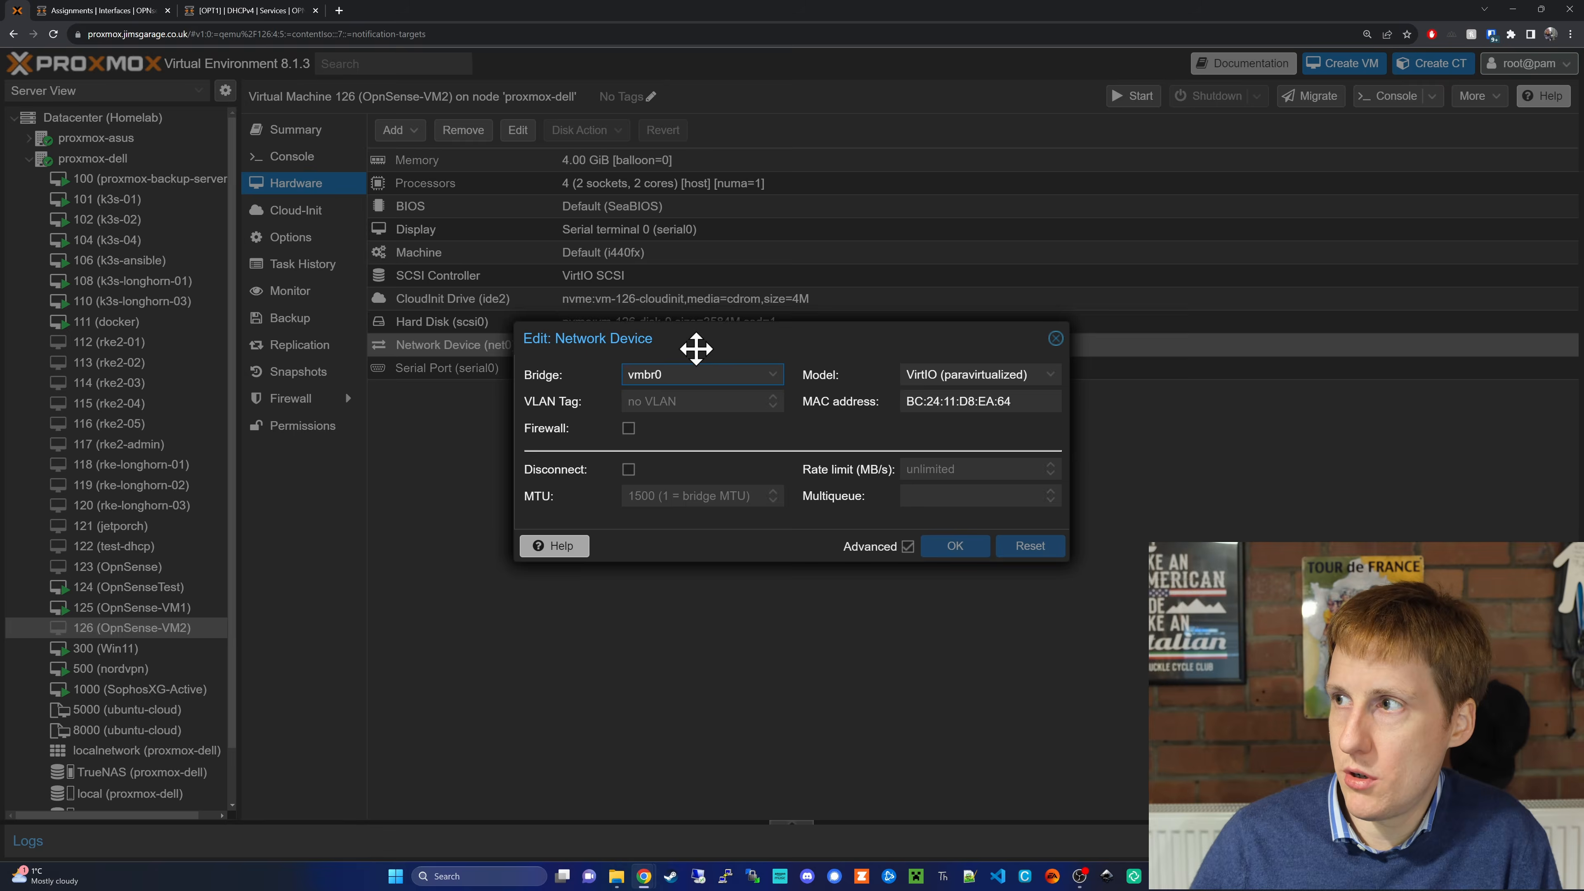
{"action": "double_click", "coordinate": [920, 402]}
{"action": "right_click", "coordinate": [945, 413]}
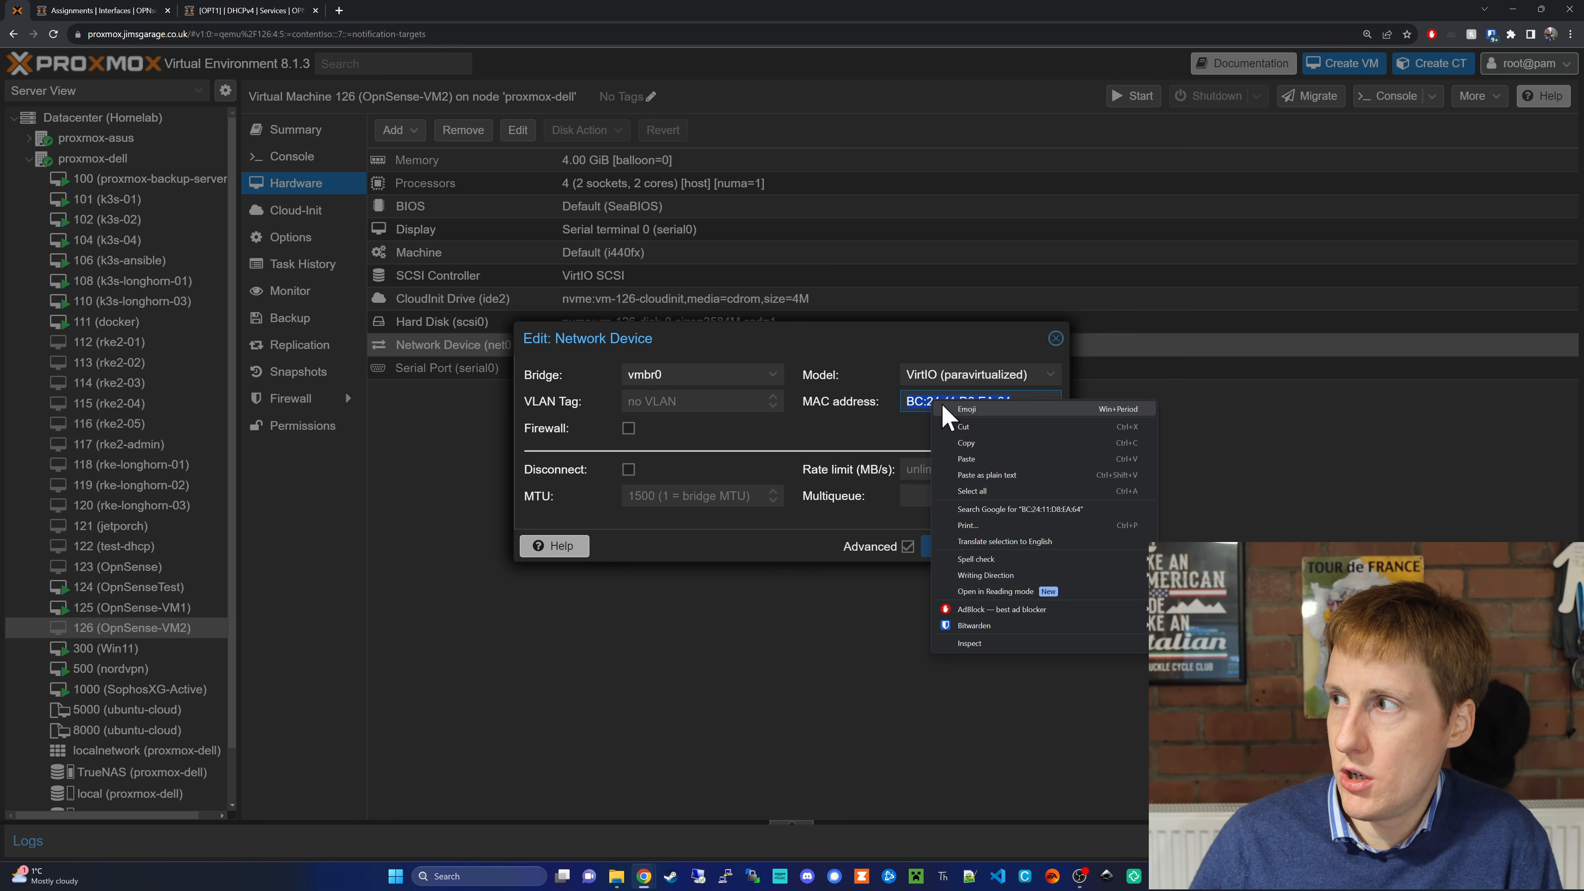
{"action": "left_click", "coordinate": [973, 443]}
Back in OPNsense, enter the copied MAC address and IP address 192.168.40.5 in the OPT1 static DHCP mapping and save it.
{"action": "left_click", "coordinate": [200, 11]}
{"action": "left_click", "coordinate": [629, 237]}
{"action": "right_click", "coordinate": [629, 237]}
{"action": "left_click", "coordinate": [690, 342]}
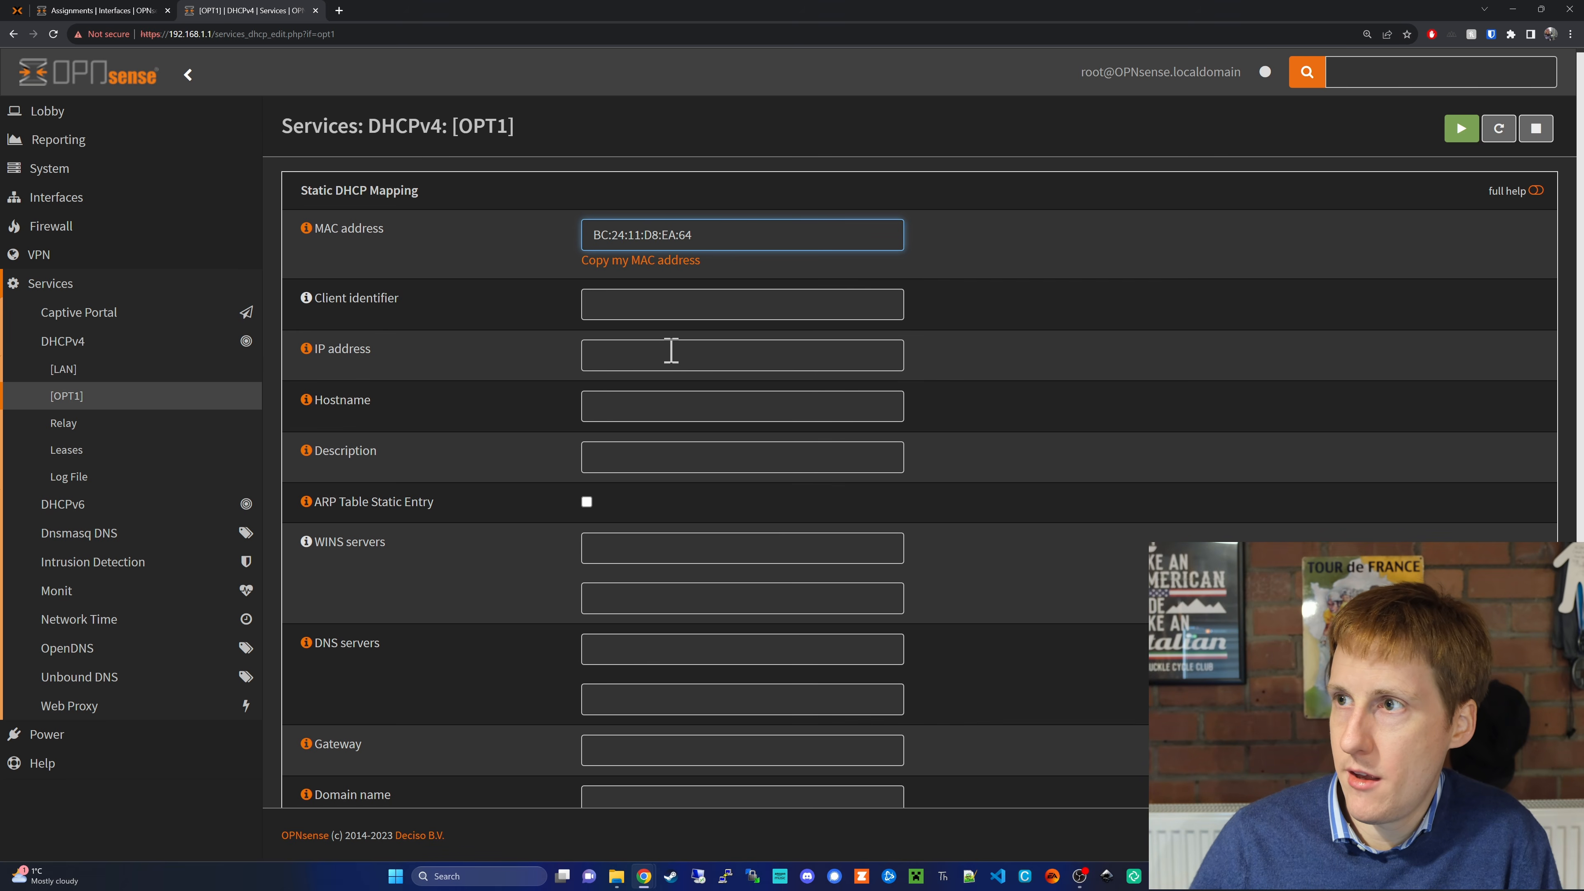
{"action": "left_click", "coordinate": [659, 357]}
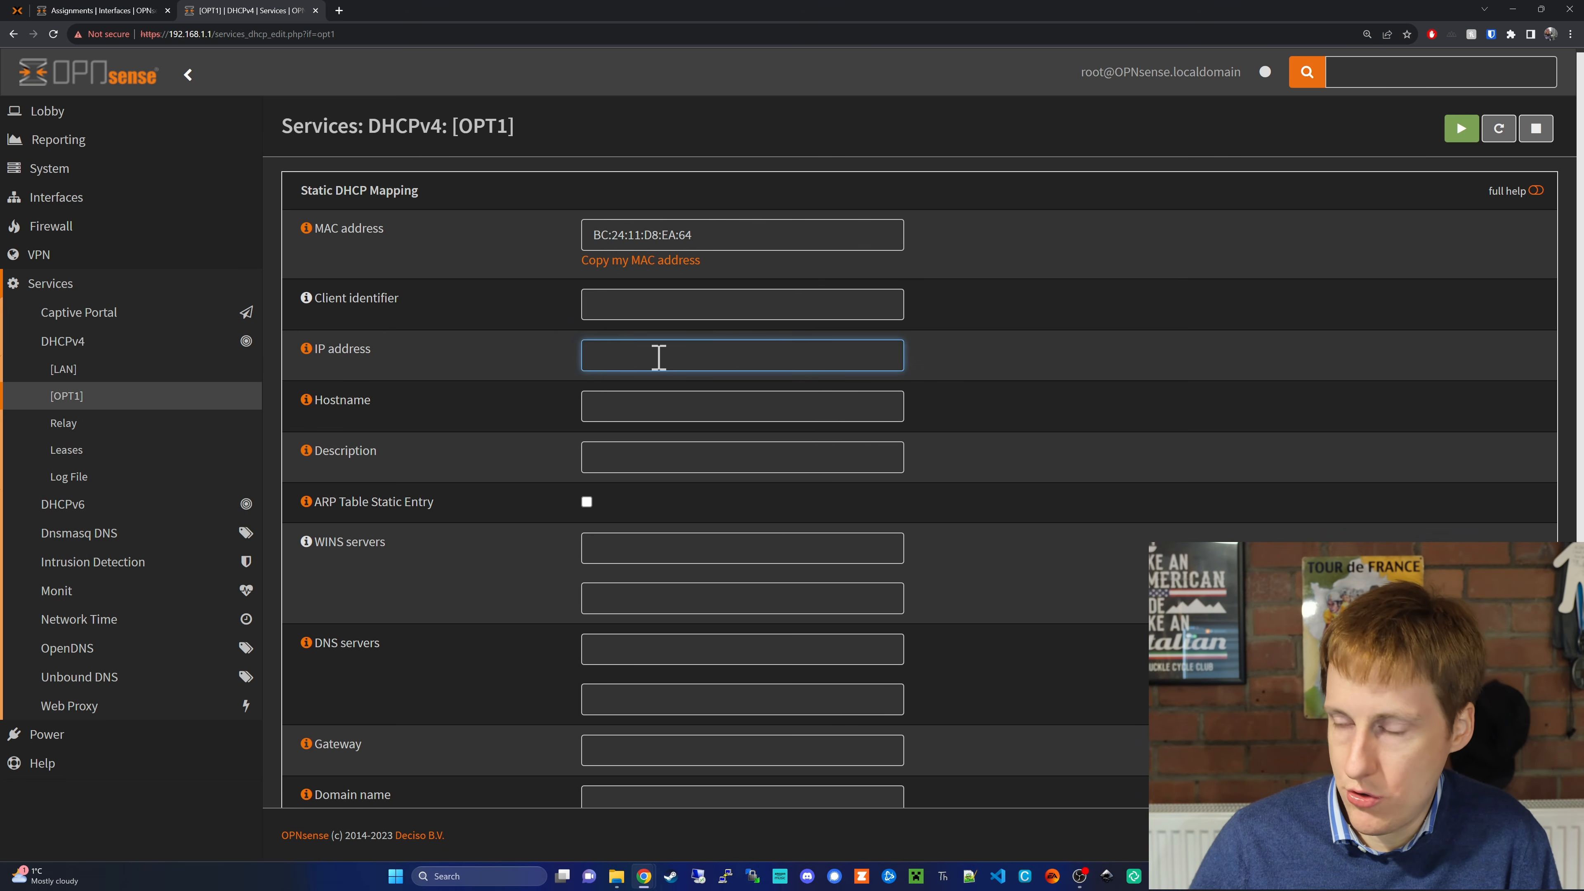
{"action": "type", "text": "192.168.40"}
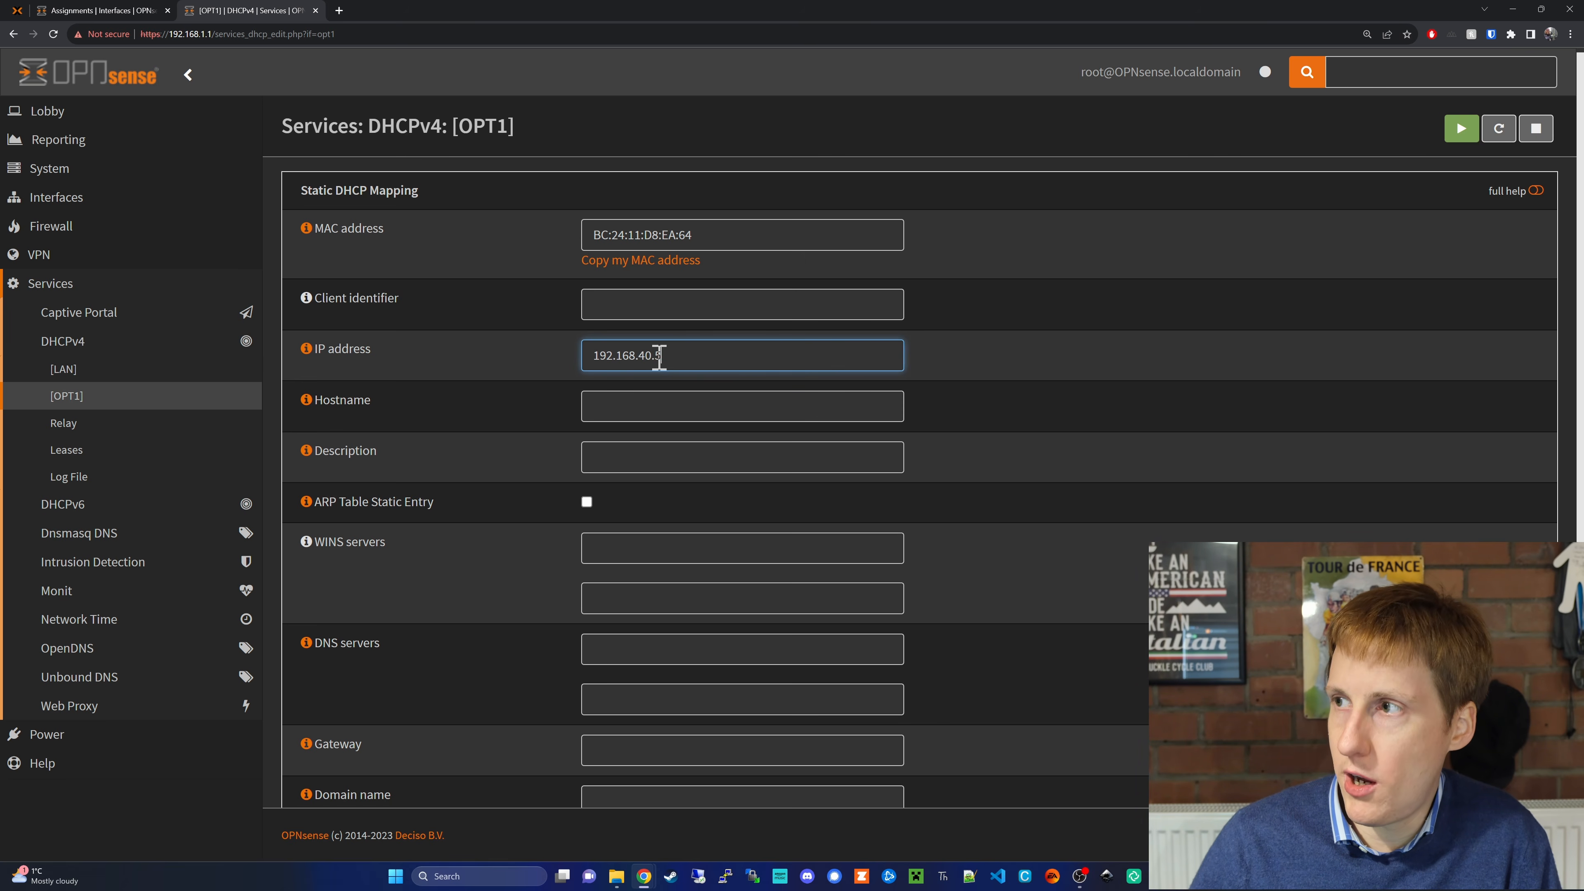
{"action": "type", "text": ".5"}
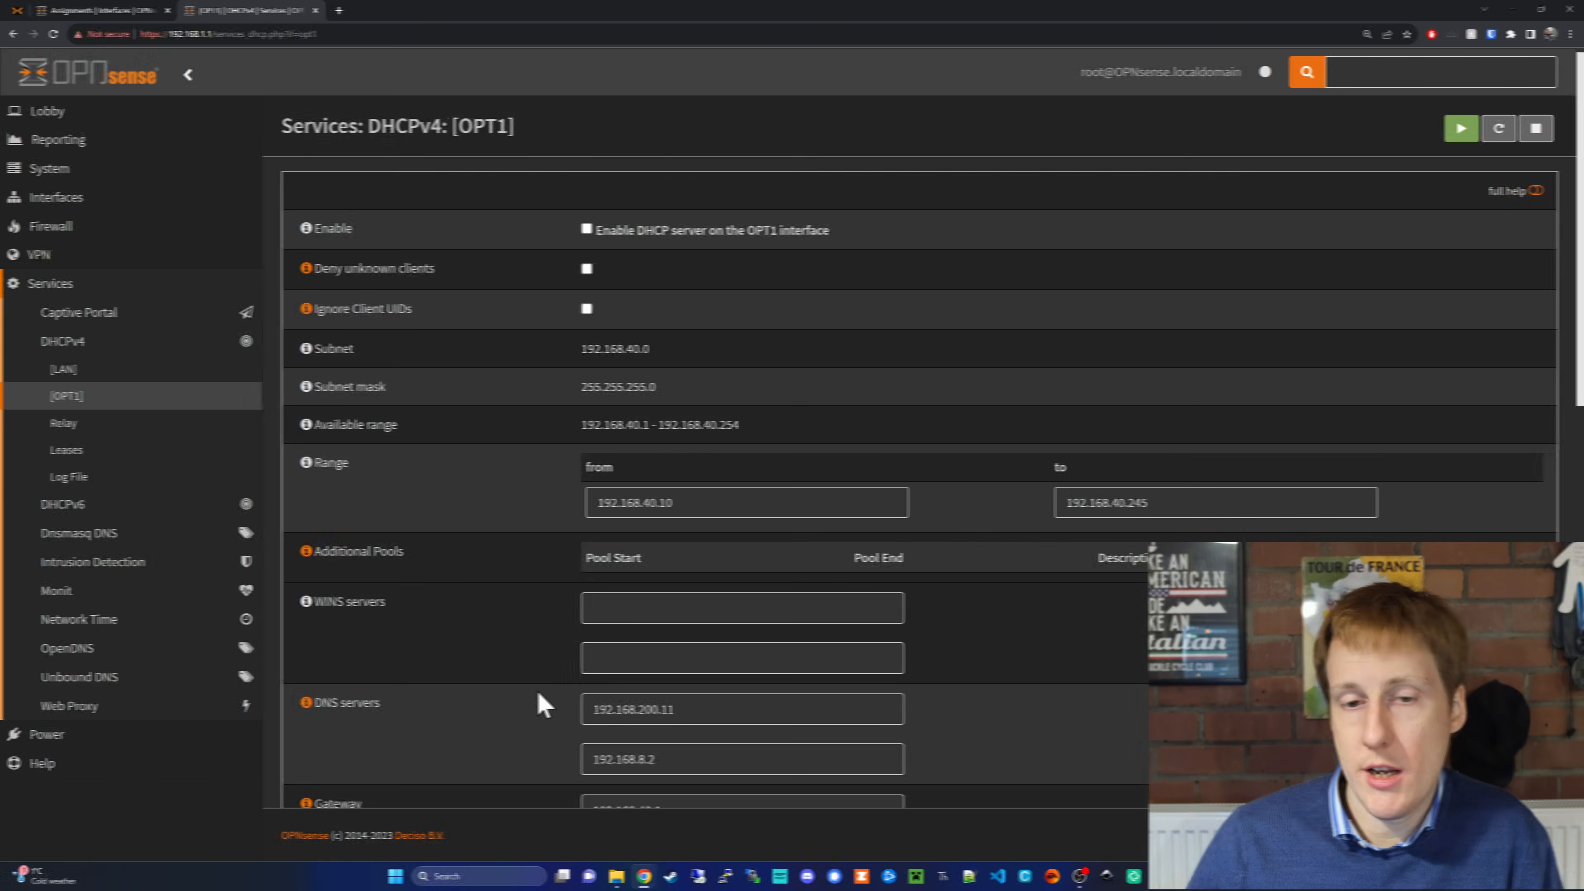
{"action": "scroll", "coordinate": [538, 701], "scroll_direction": "down", "scroll_amount": 10}
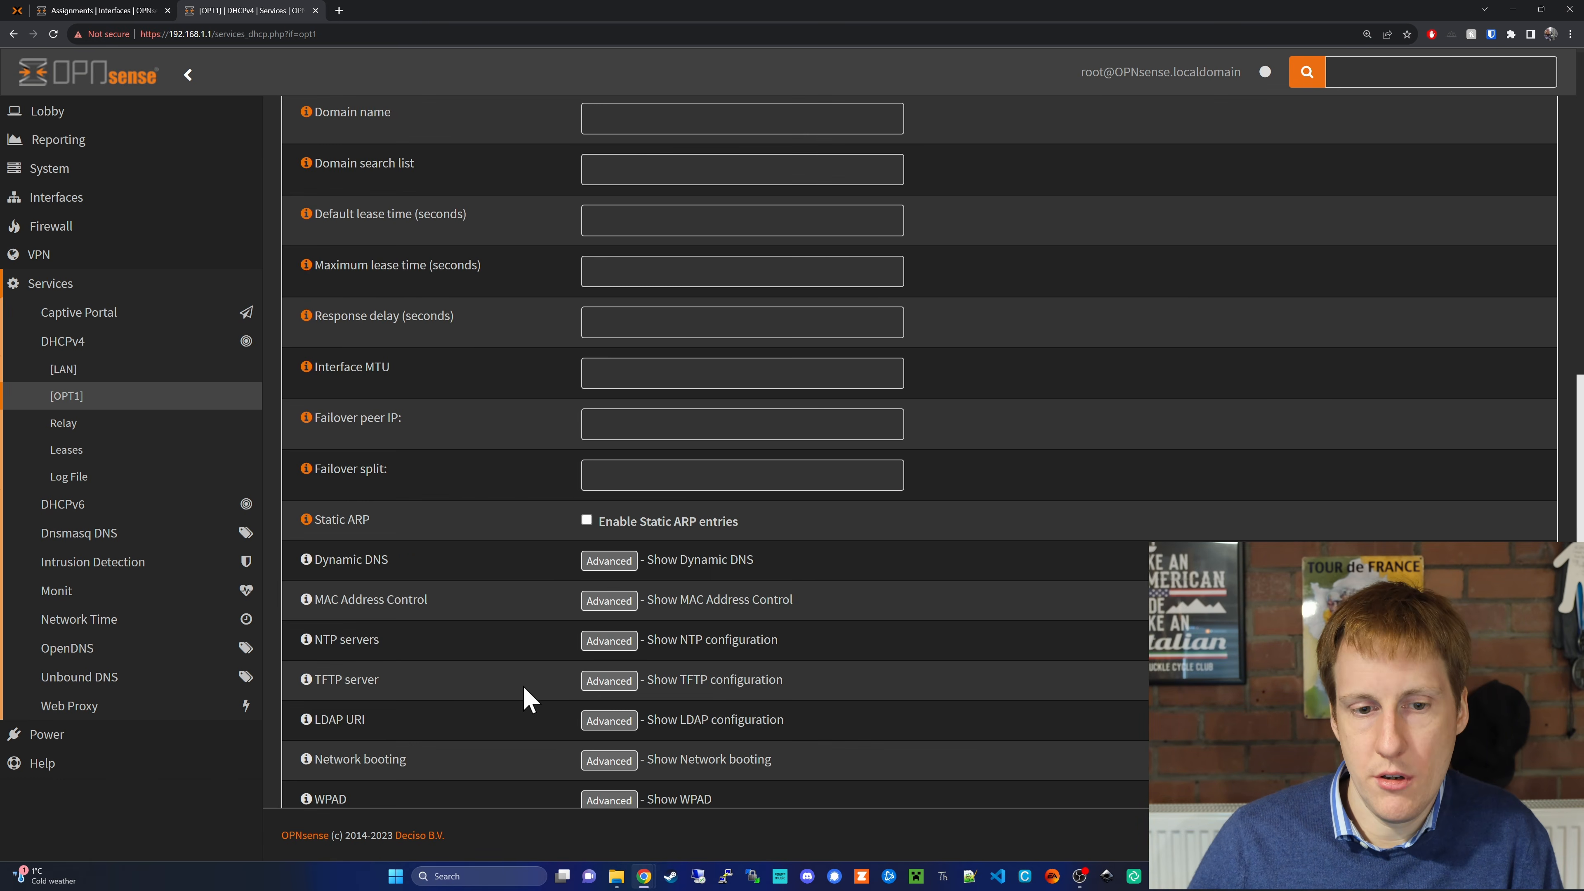
{"action": "scroll", "coordinate": [525, 688], "scroll_direction": "down", "scroll_amount": 5}
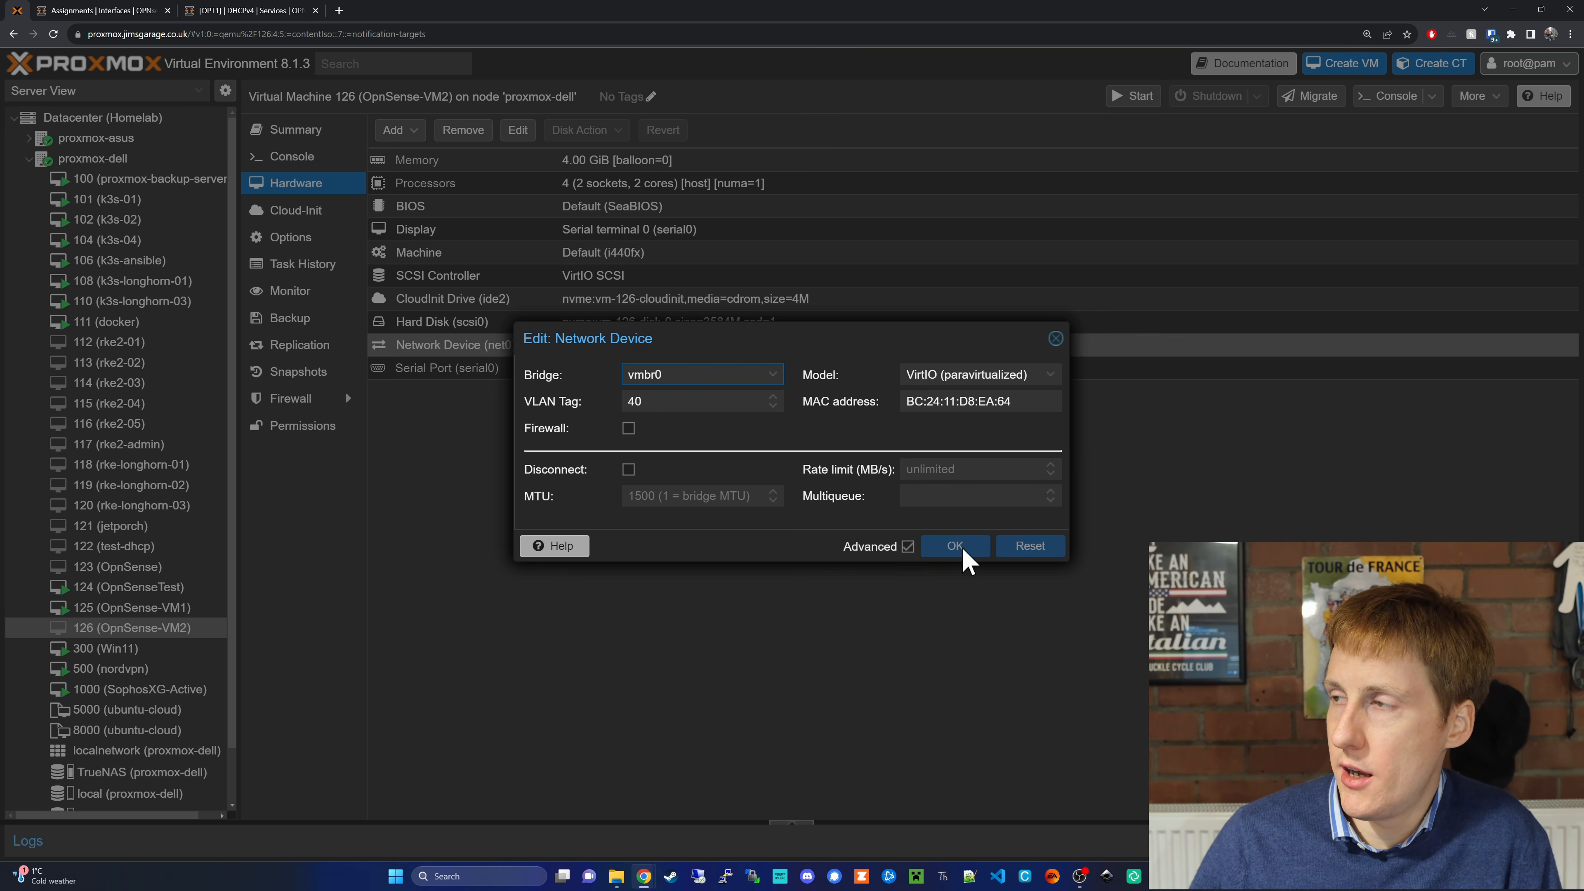
In Proxmox, close the network device settings of VM 126 and review the hardware of VM 124 (OpnSenseTest).
{"action": "left_click", "coordinate": [1055, 339]}
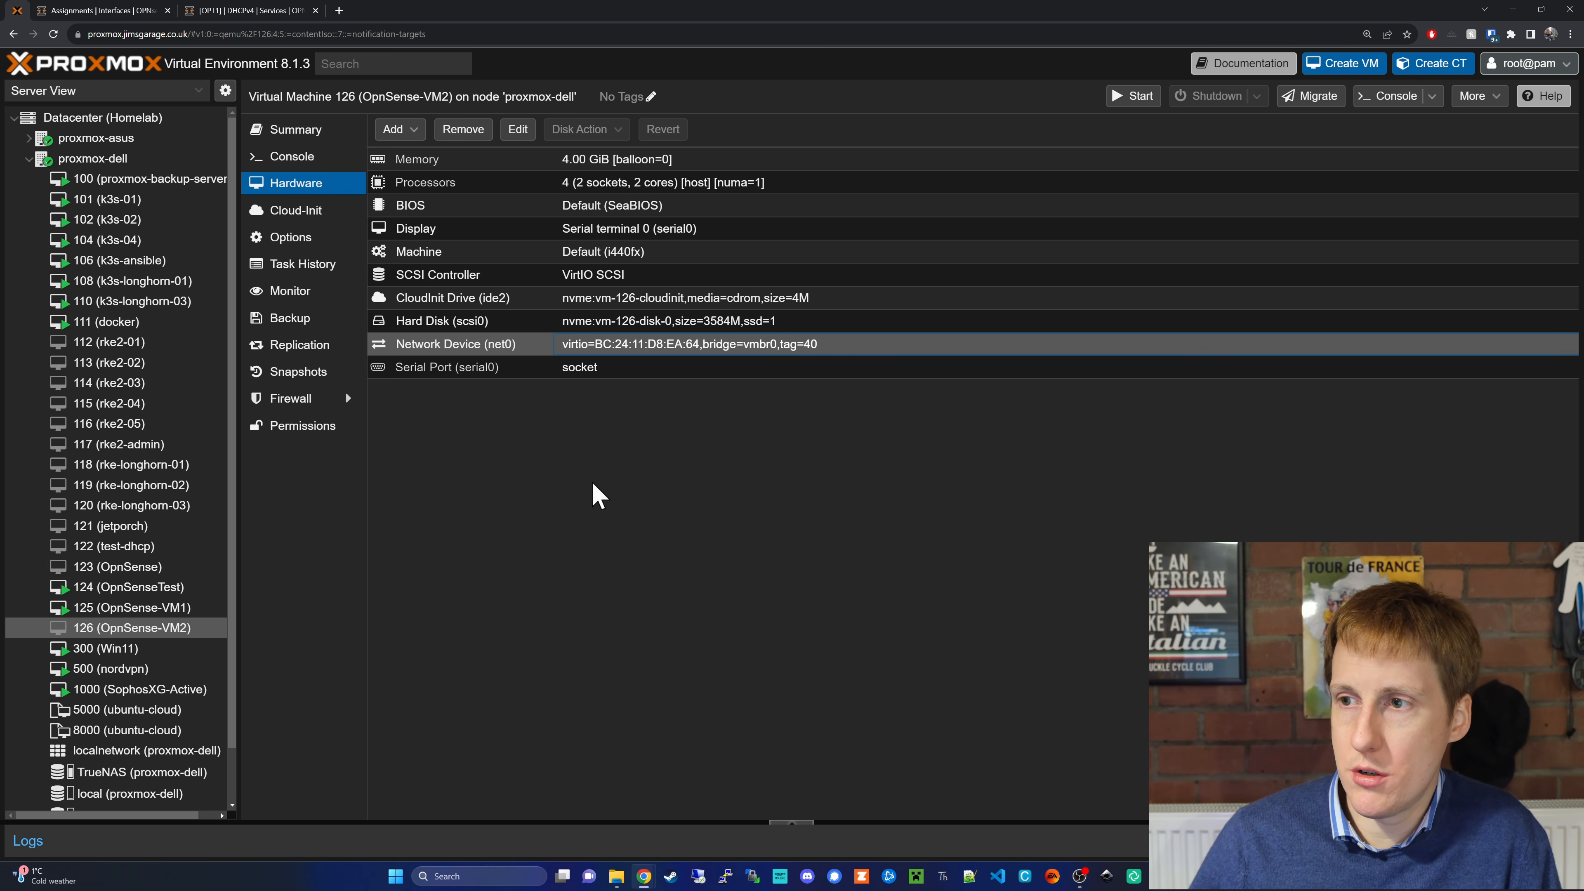
{"action": "left_click", "coordinate": [125, 589]}
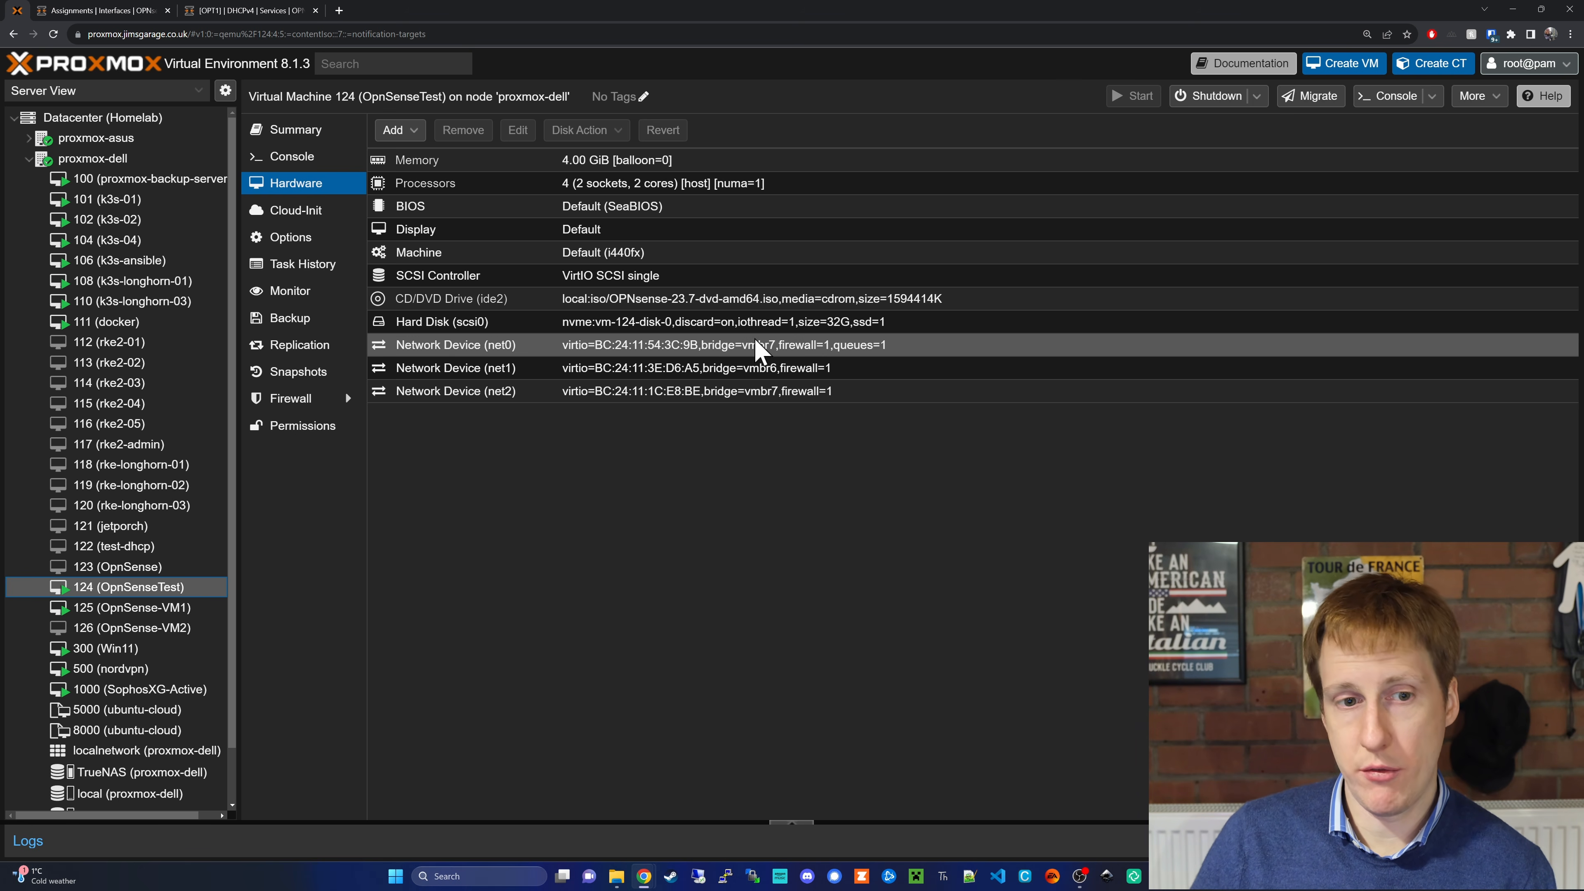
Make the Linux bridge vmbr7 on node proxmox-dell VLAN aware.
{"action": "left_click", "coordinate": [135, 161]}
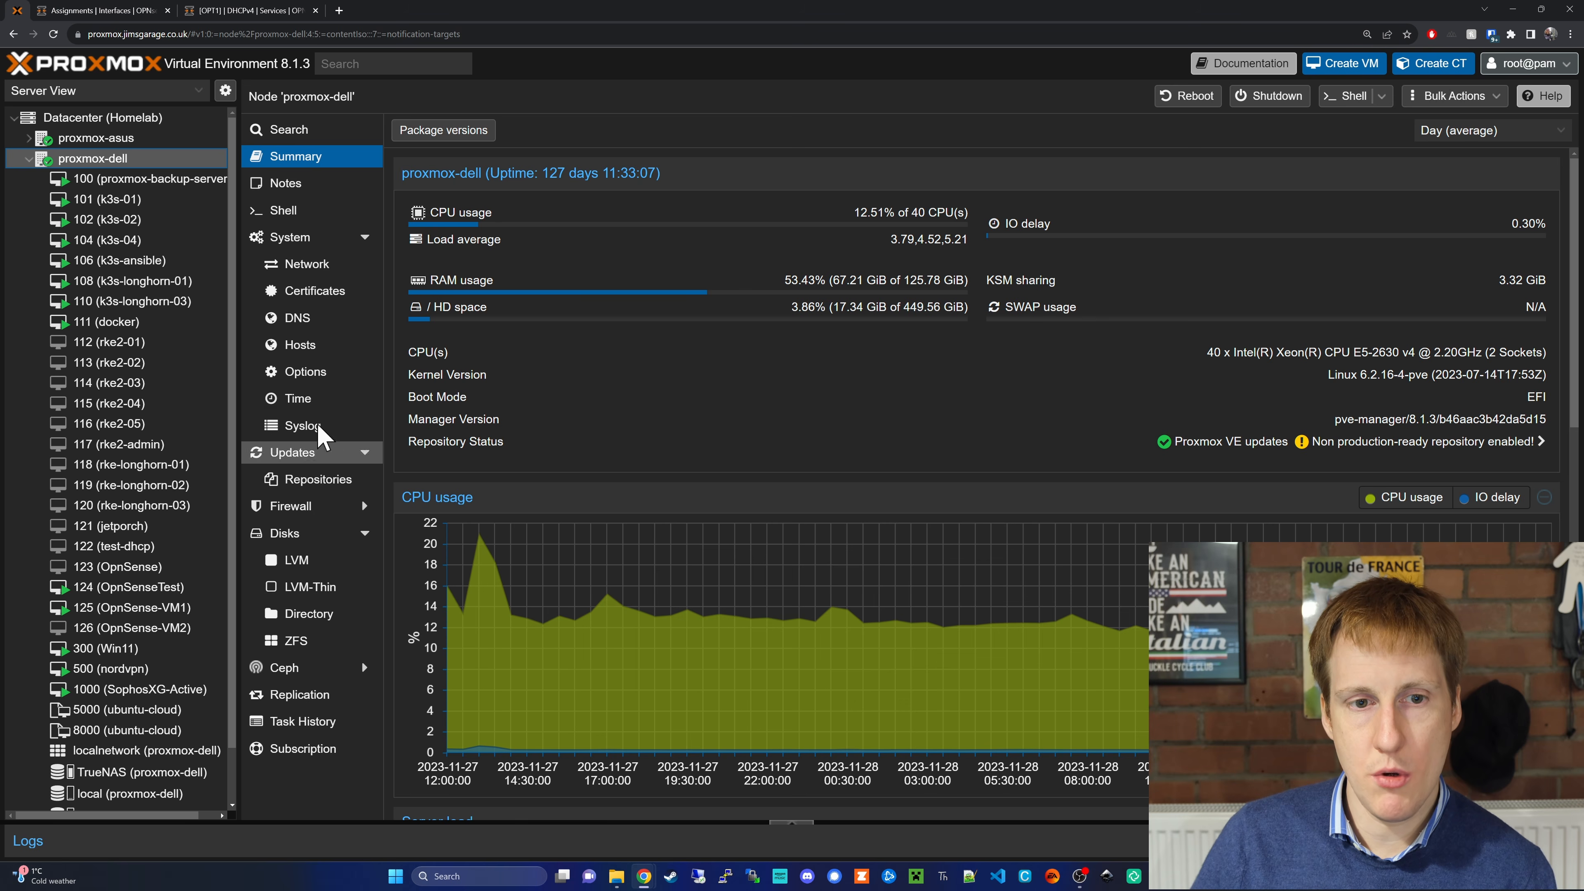
{"action": "left_click", "coordinate": [312, 265]}
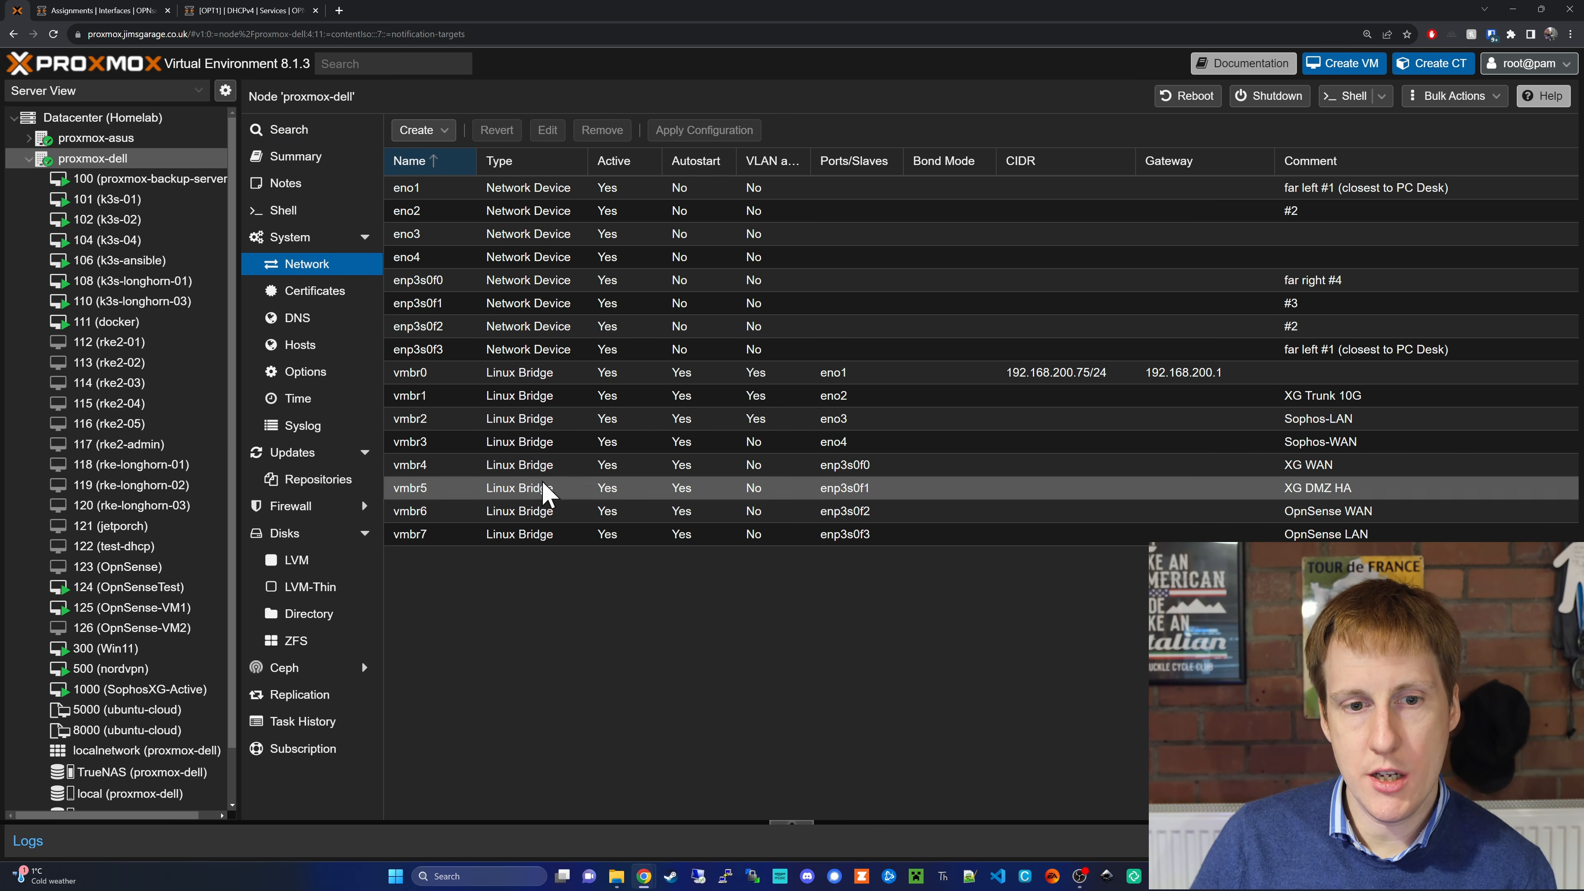
{"action": "left_click", "coordinate": [496, 538]}
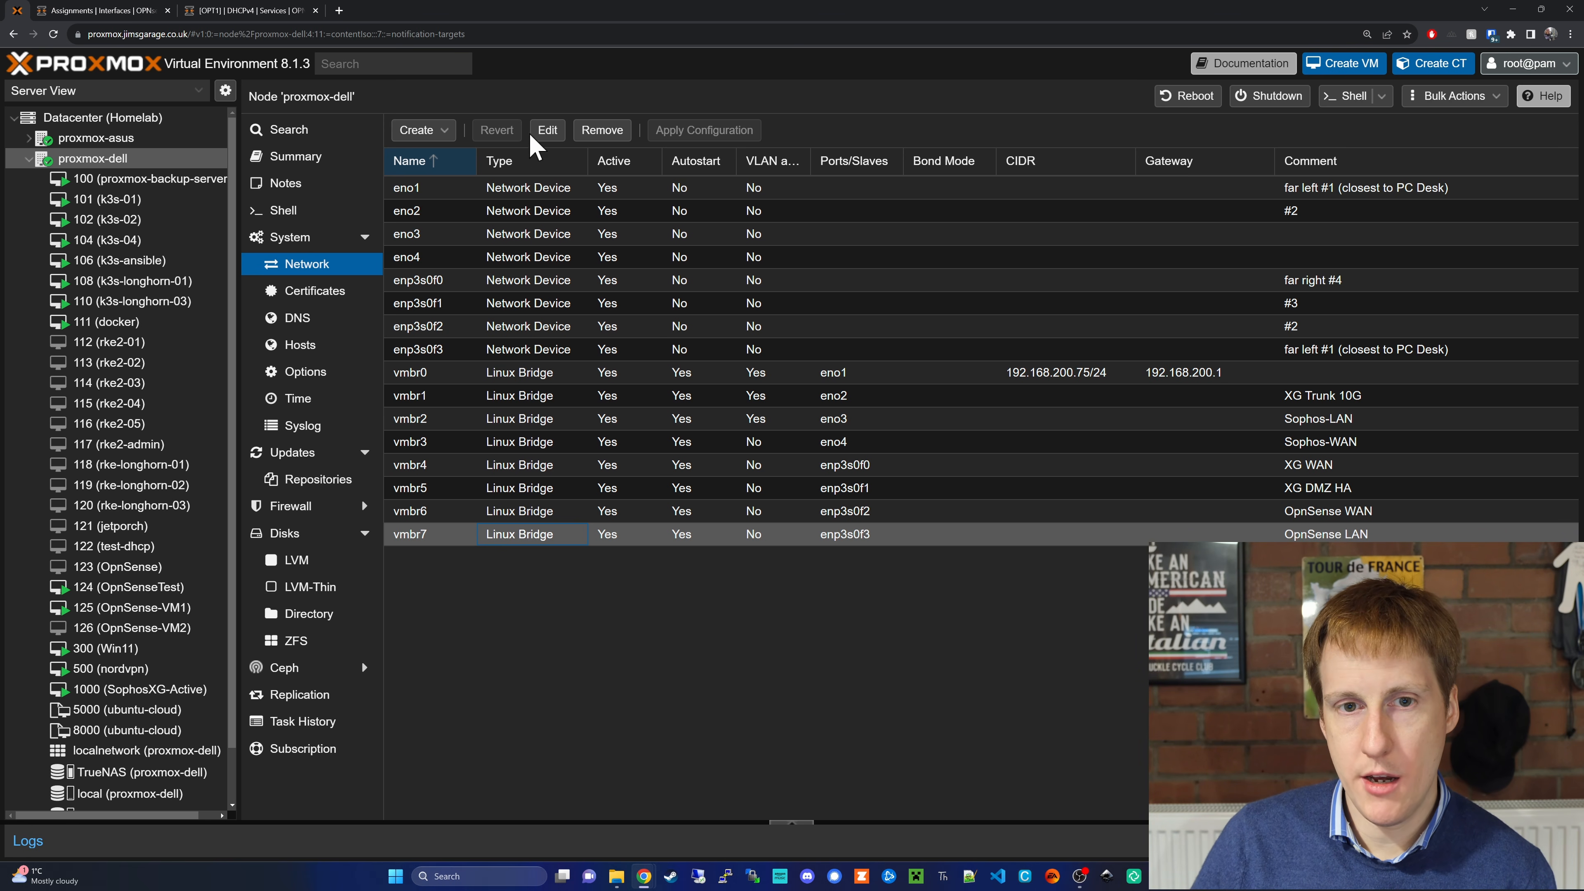
{"action": "left_click", "coordinate": [548, 132]}
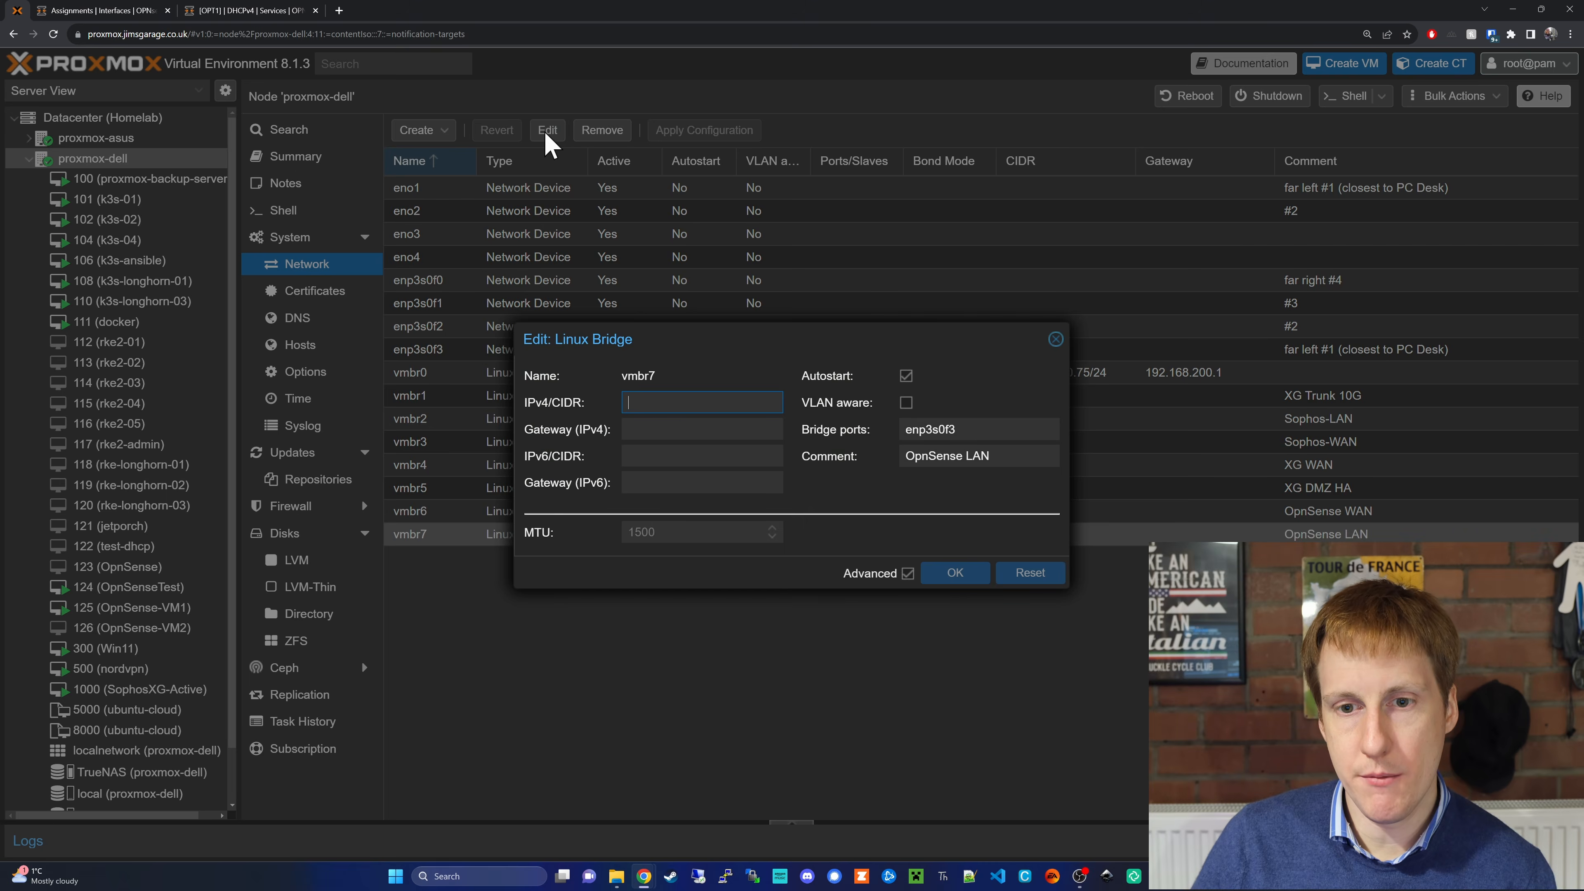
{"action": "left_click", "coordinate": [906, 403]}
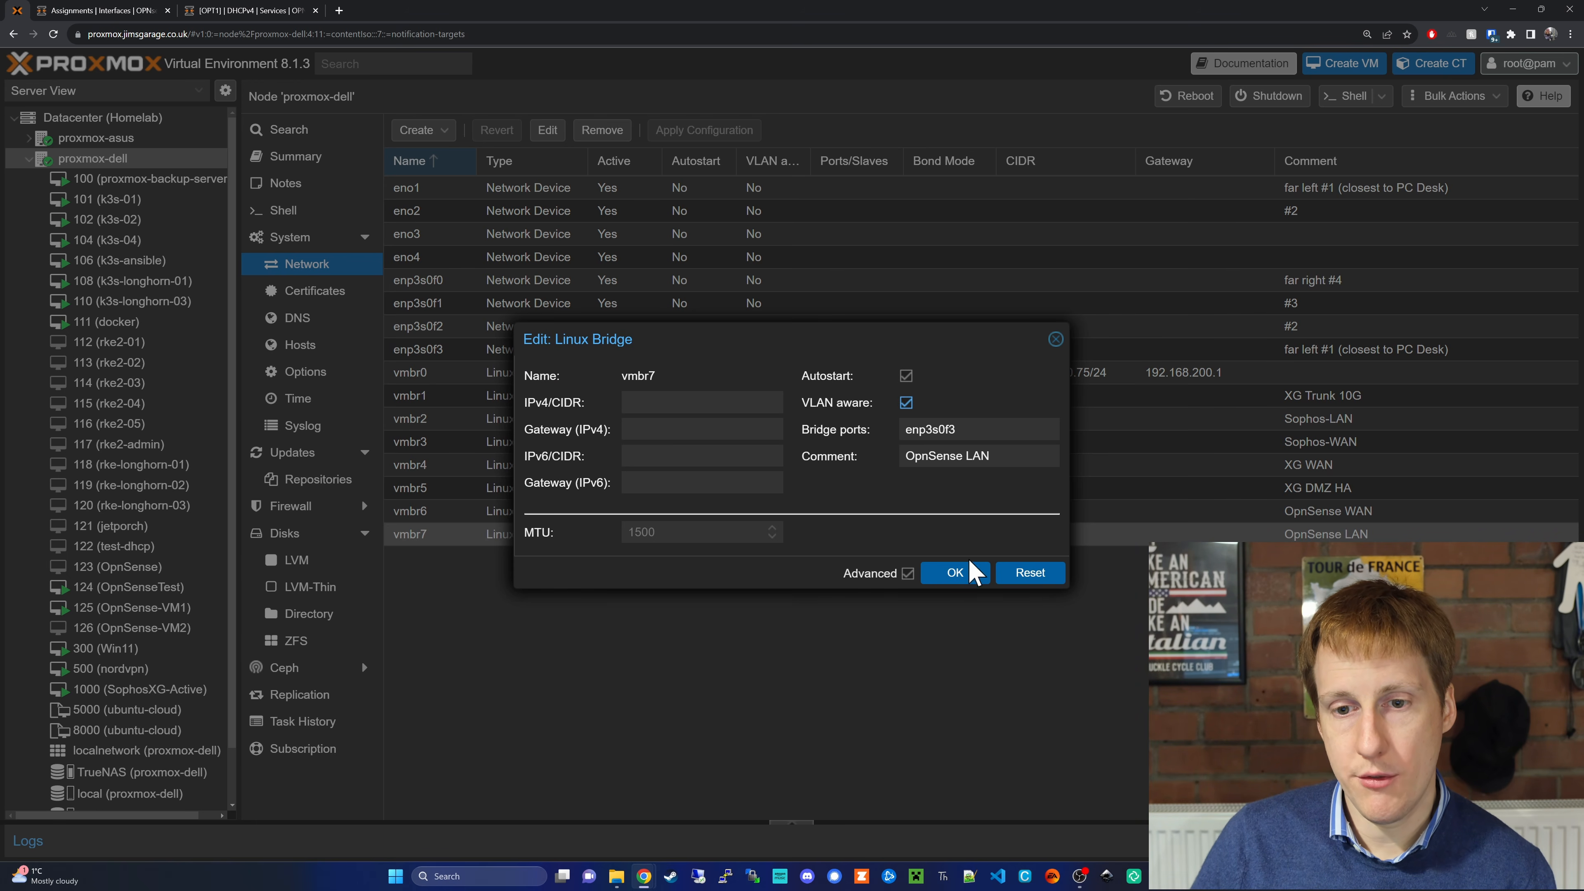
{"action": "left_click", "coordinate": [955, 573]}
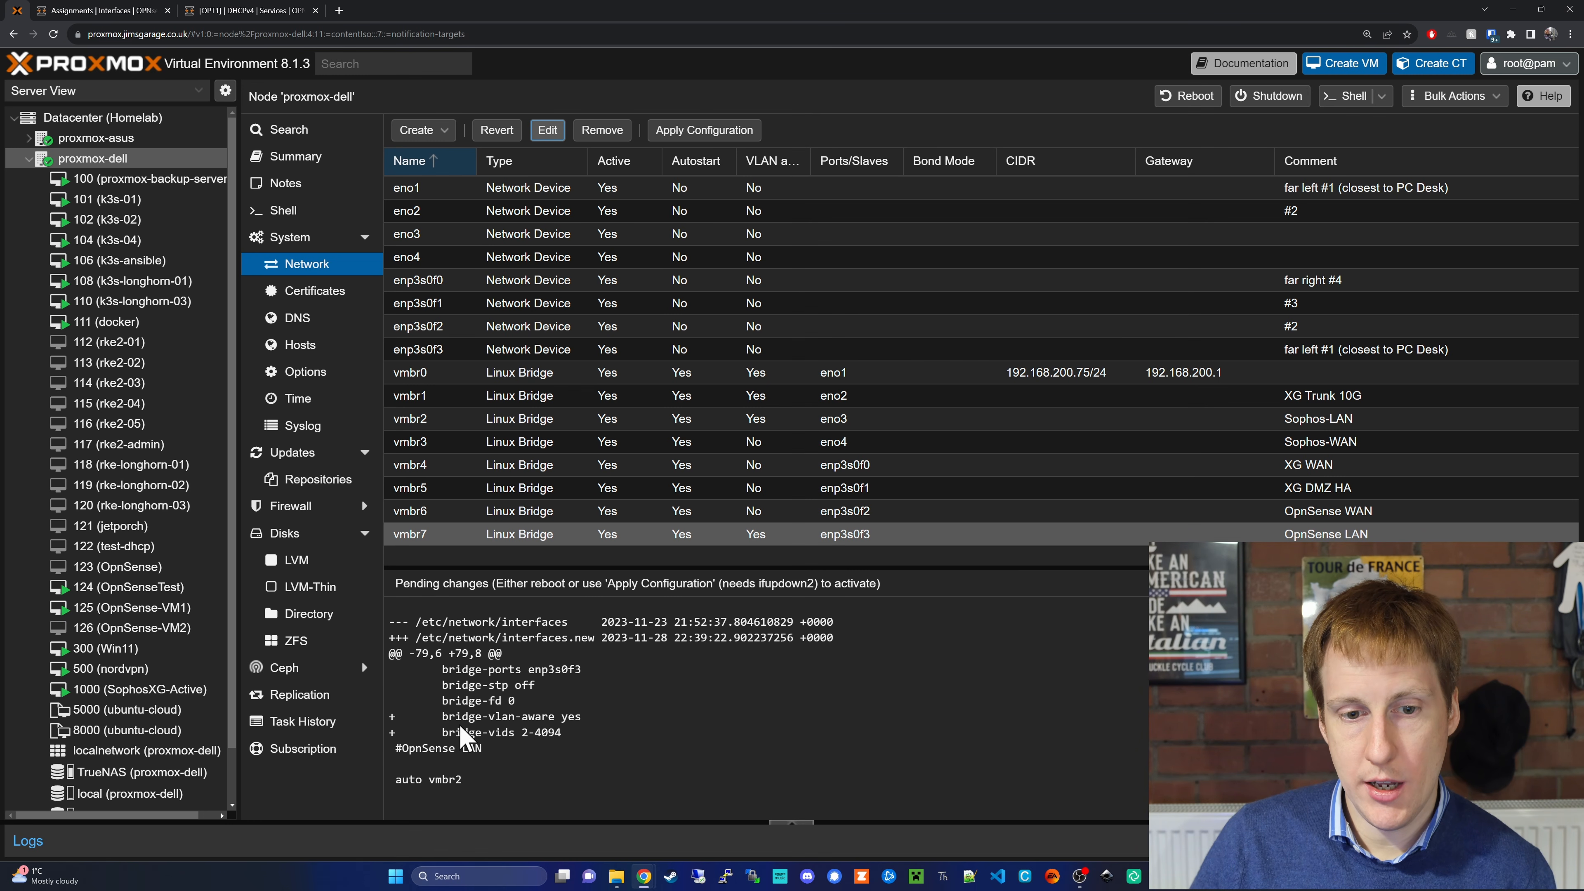
Review the pending bridge VLAN lines, apply the network configuration, and check the vmbr7 settings again.
{"action": "left_click_drag", "start_coordinate": [448, 716], "coordinate": [602, 722]}
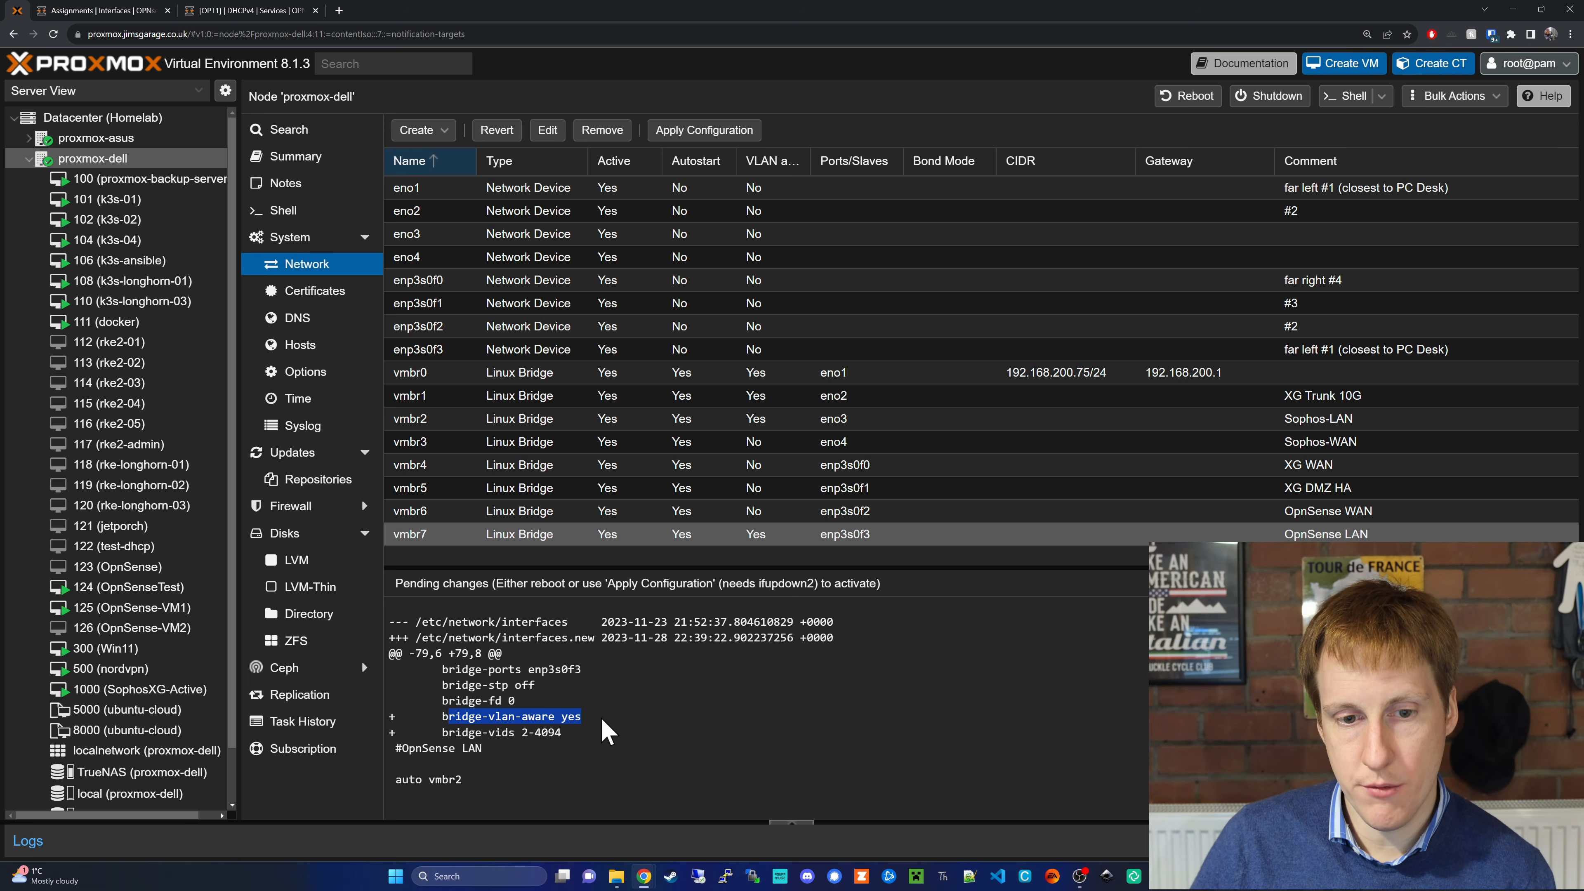
{"action": "left_click_drag", "start_coordinate": [516, 733], "coordinate": [575, 738]}
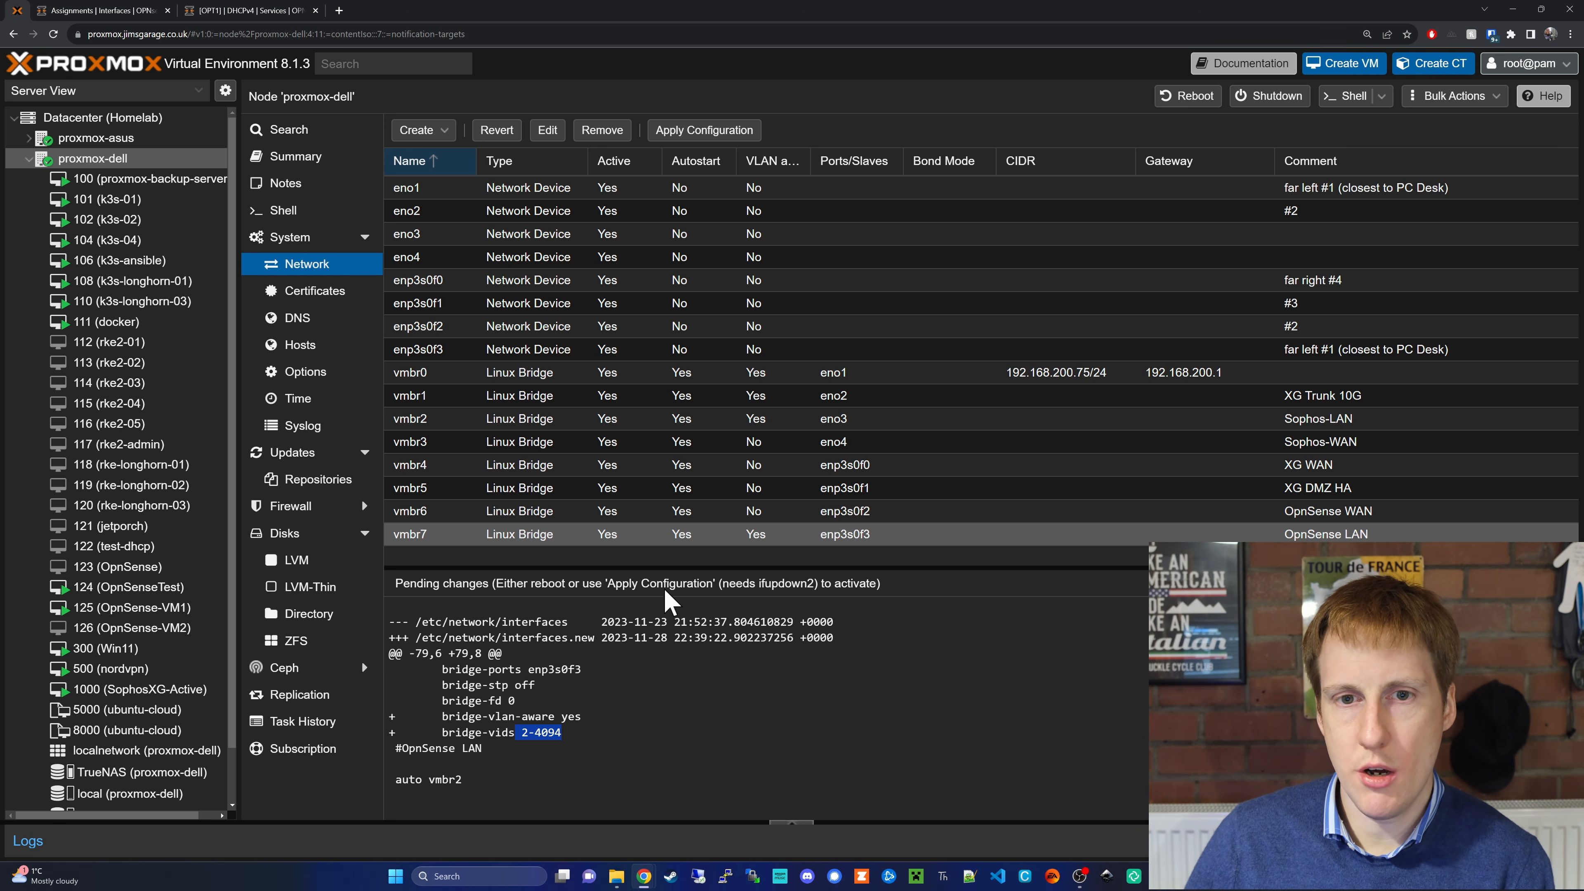
{"action": "left_click", "coordinate": [714, 131]}
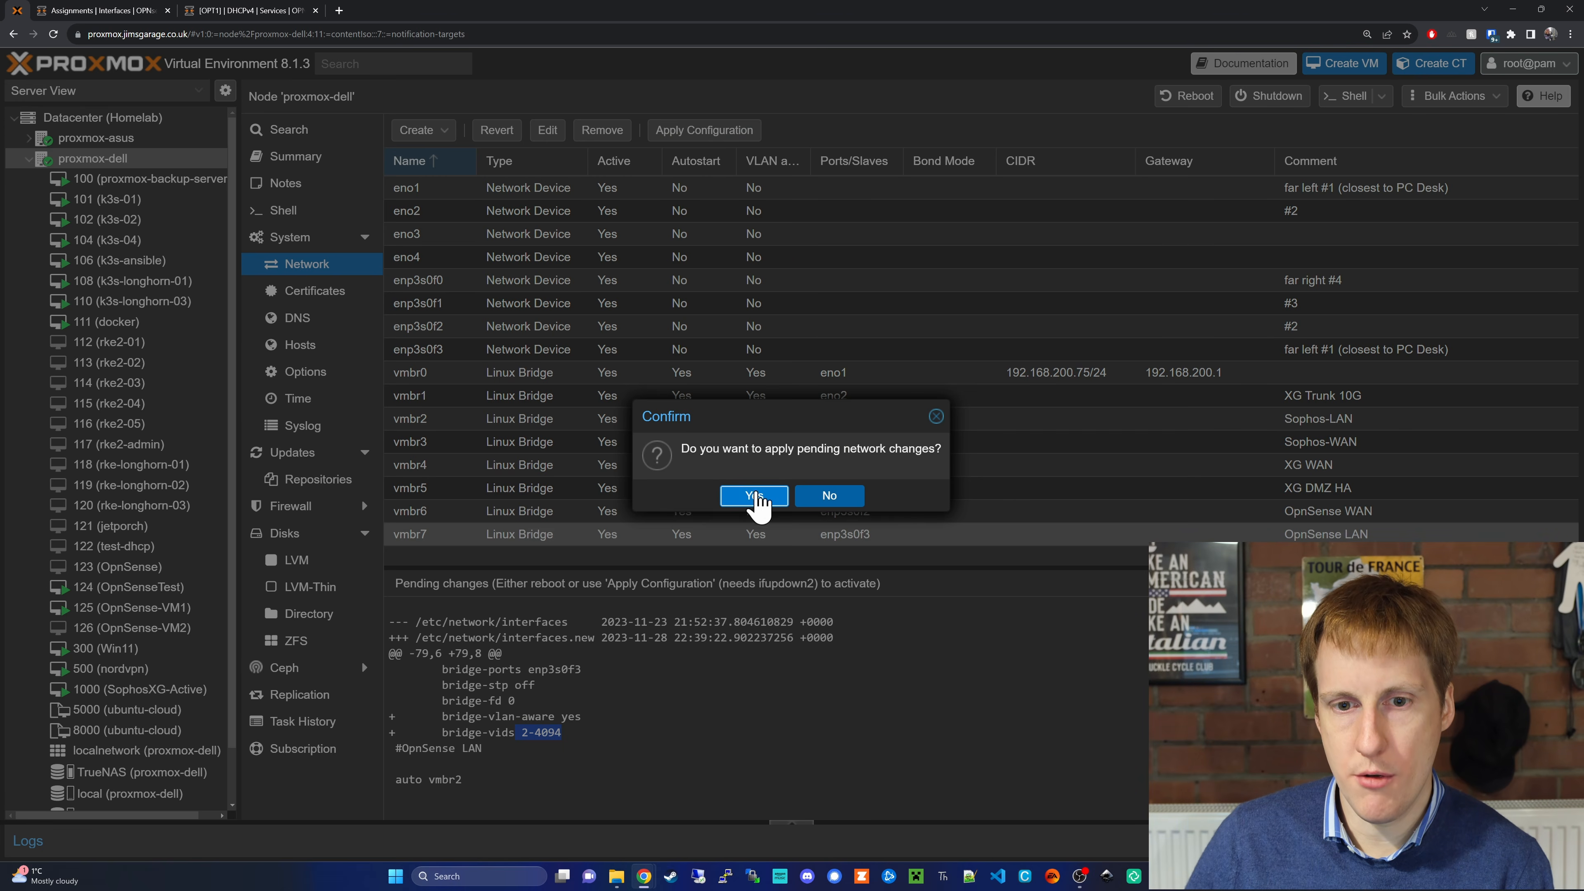
{"action": "left_click", "coordinate": [755, 496]}
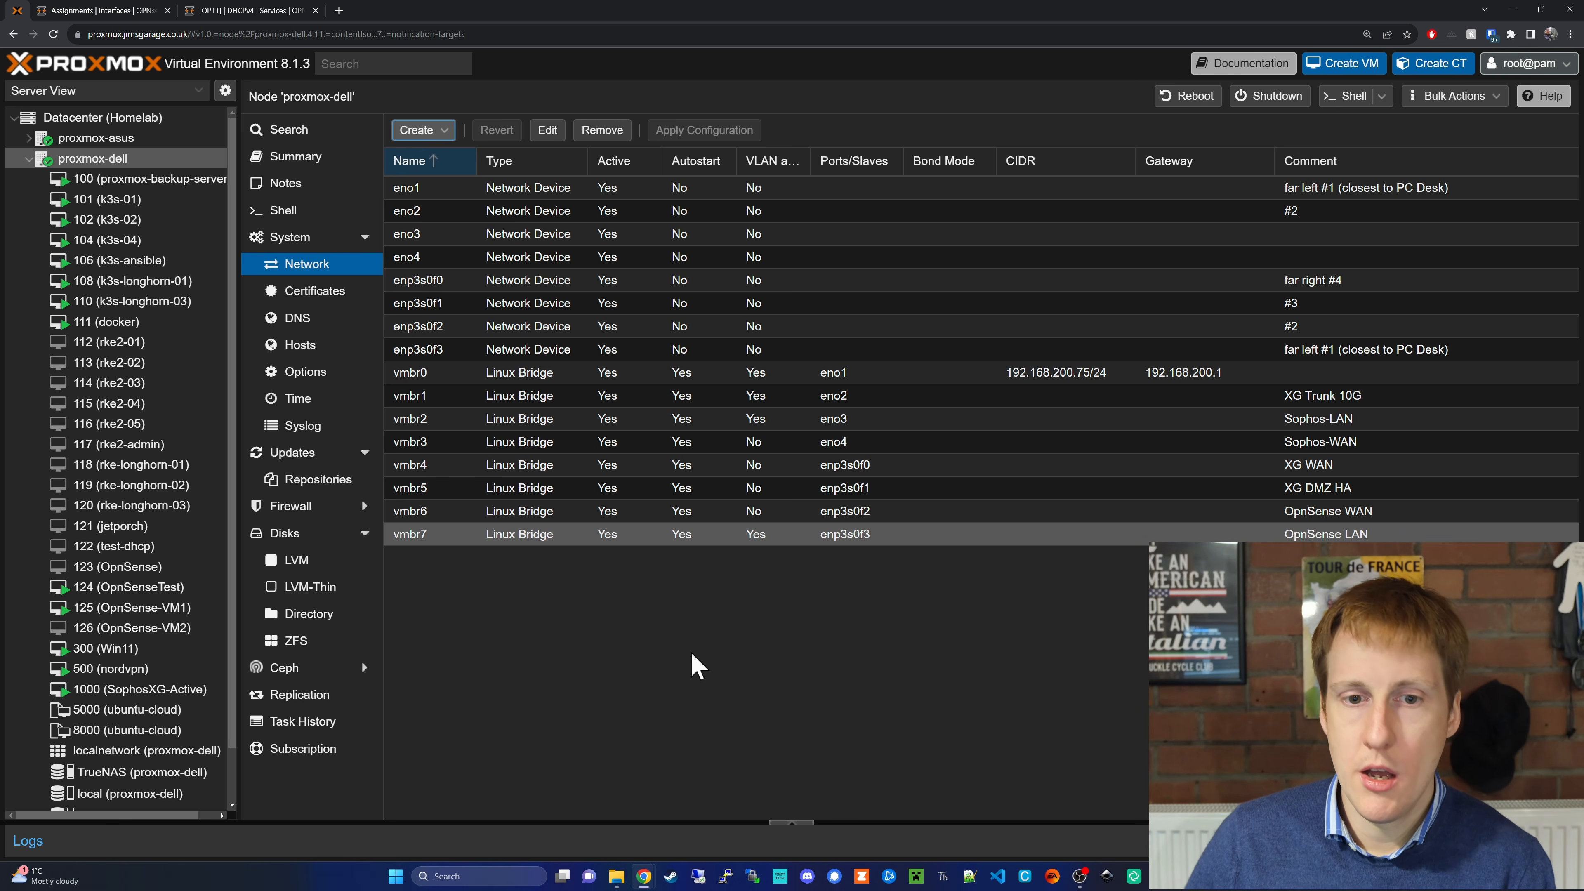
{"action": "double_click", "coordinate": [616, 535]}
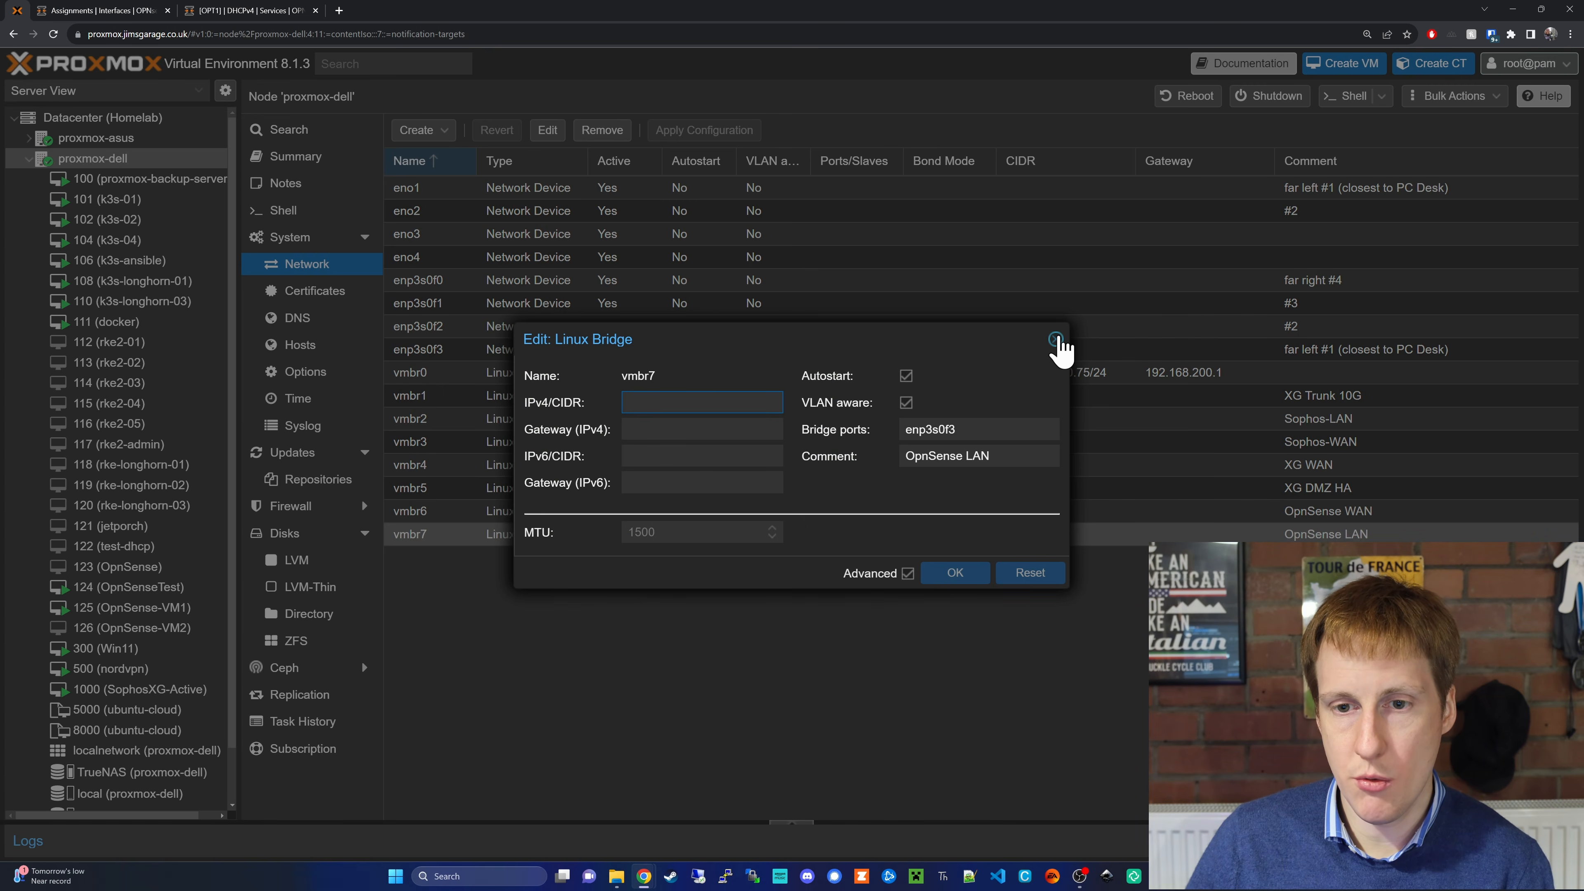
{"action": "left_click", "coordinate": [1056, 338]}
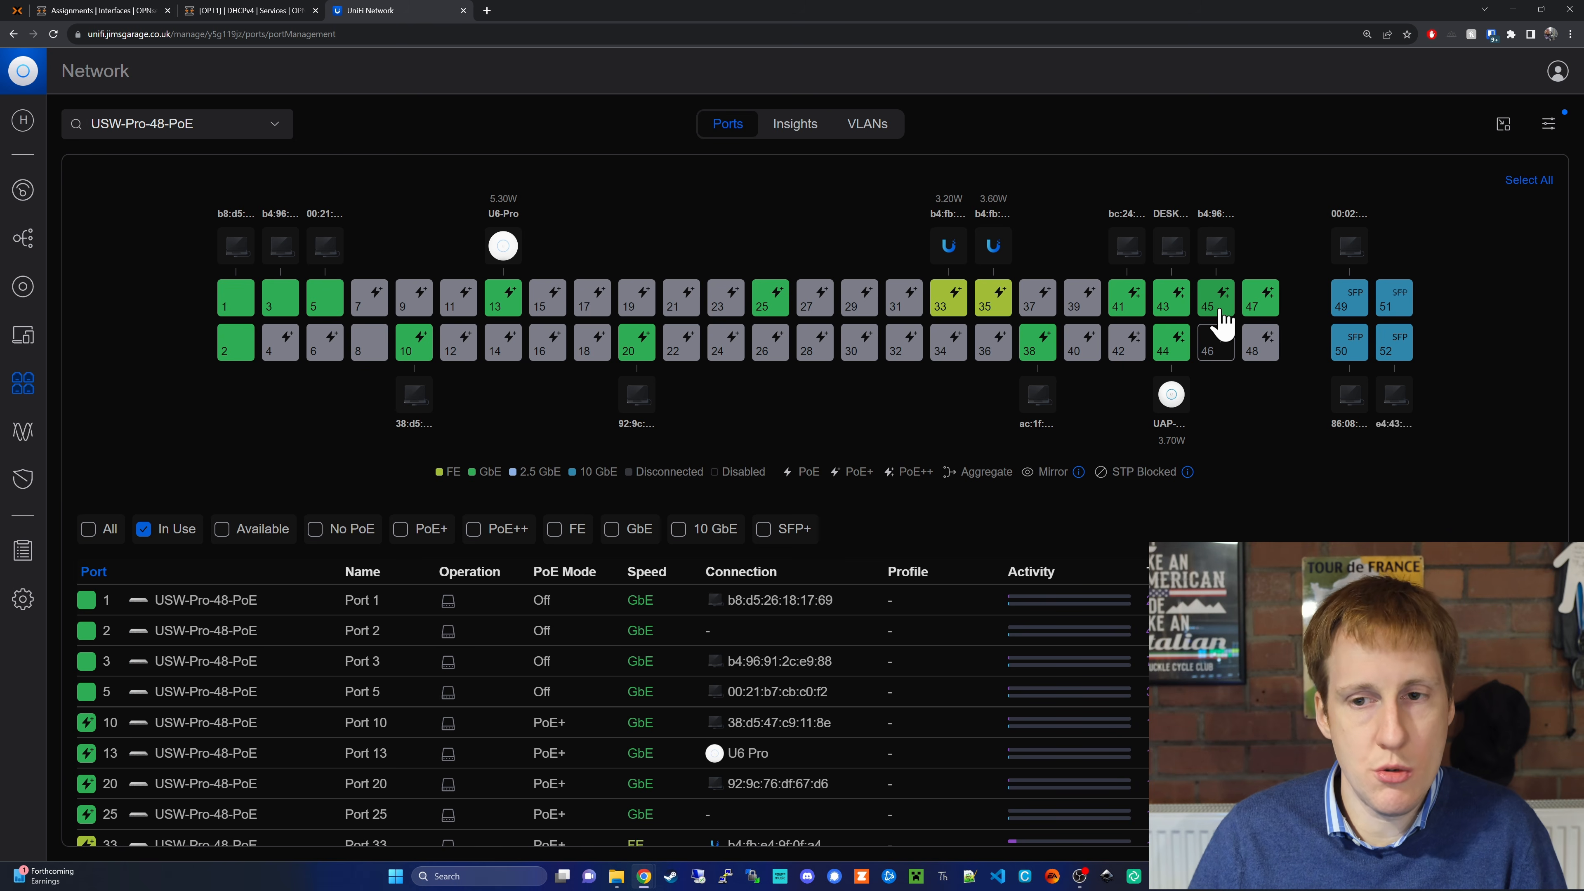
In UniFi Network, compare the native VLAN and tagged VLAN settings of ports 43 and 41 on the USW-Pro-48-PoE switch.
{"action": "left_click", "coordinate": [1177, 306]}
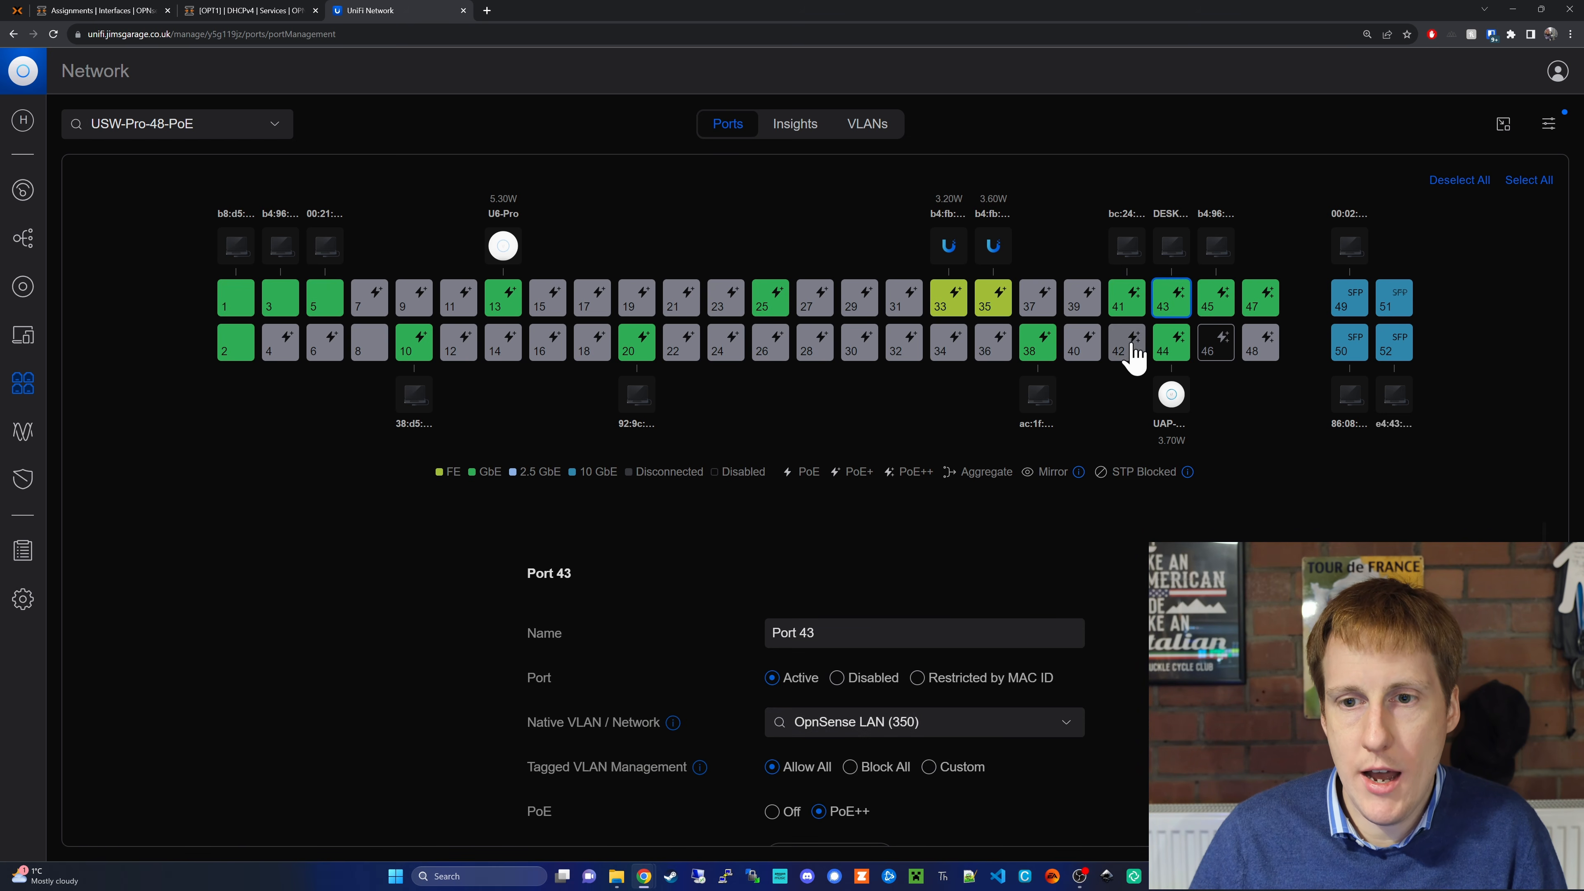
{"action": "left_click", "coordinate": [1132, 312]}
{"action": "left_click", "coordinate": [1171, 305]}
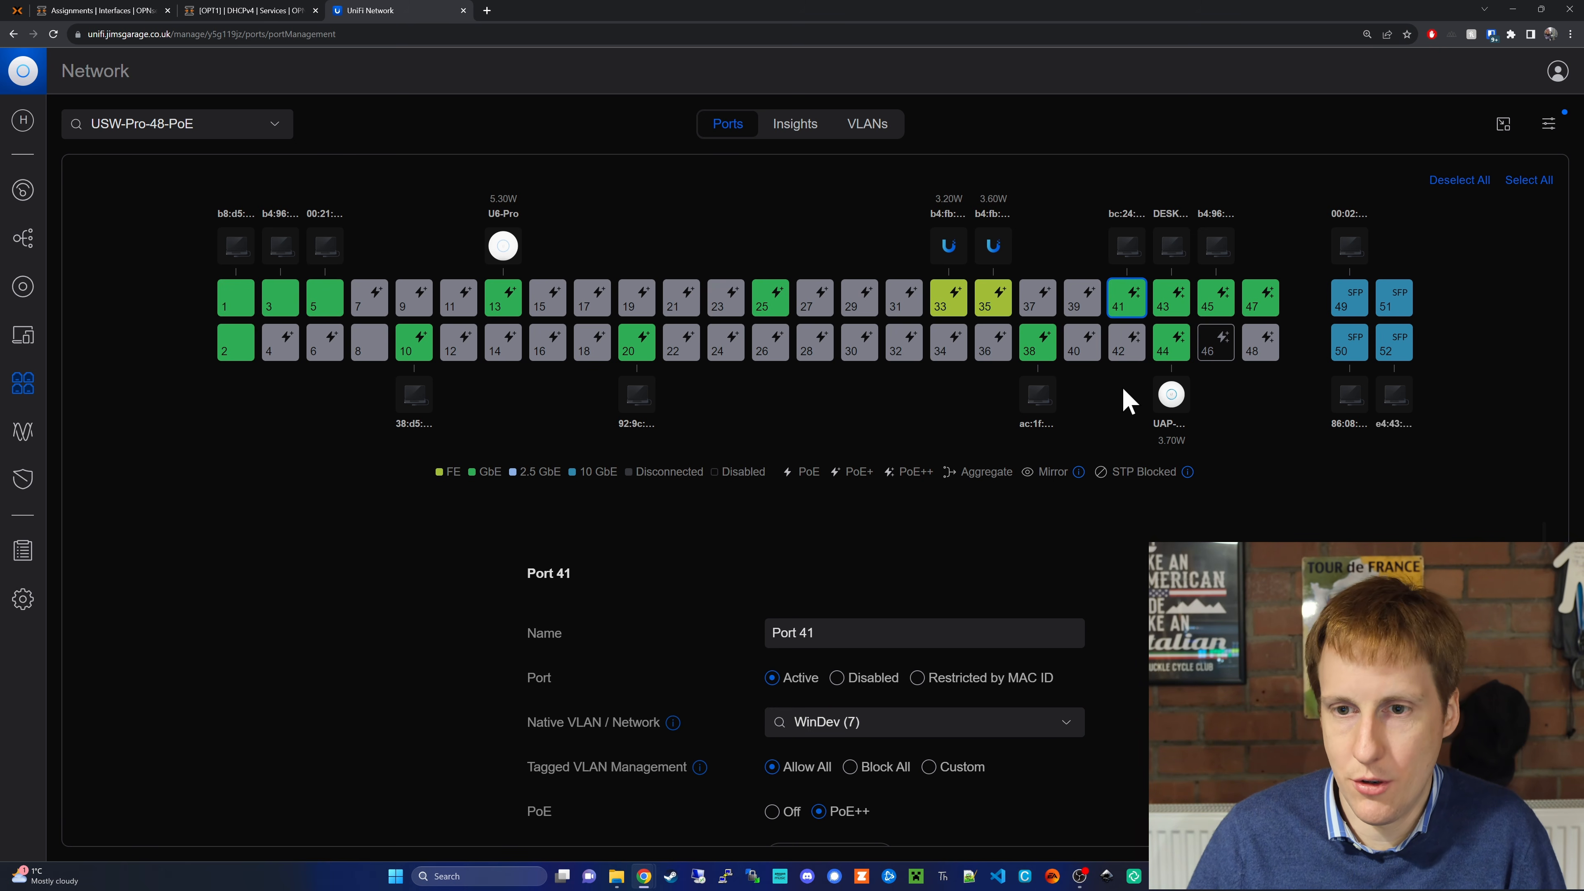
{"action": "left_click", "coordinate": [1170, 302]}
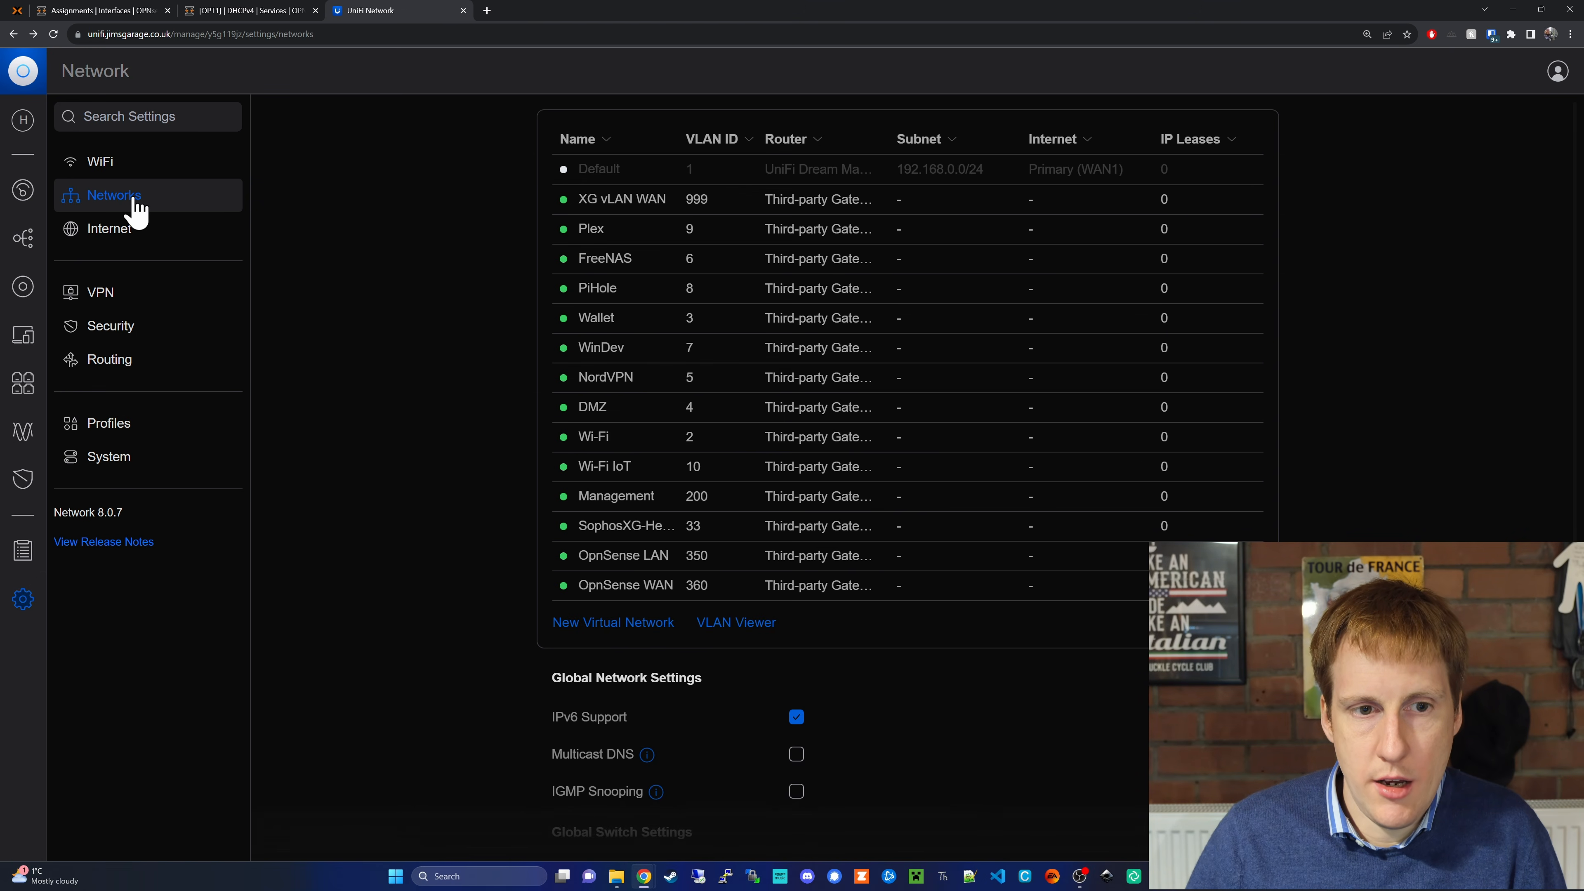
Create a new virtual network named OpnSense40 with Third-party Gateway as the router and VLAN ID 40.
{"action": "left_click", "coordinate": [624, 624]}
{"action": "type", "text": "OpnSens"}
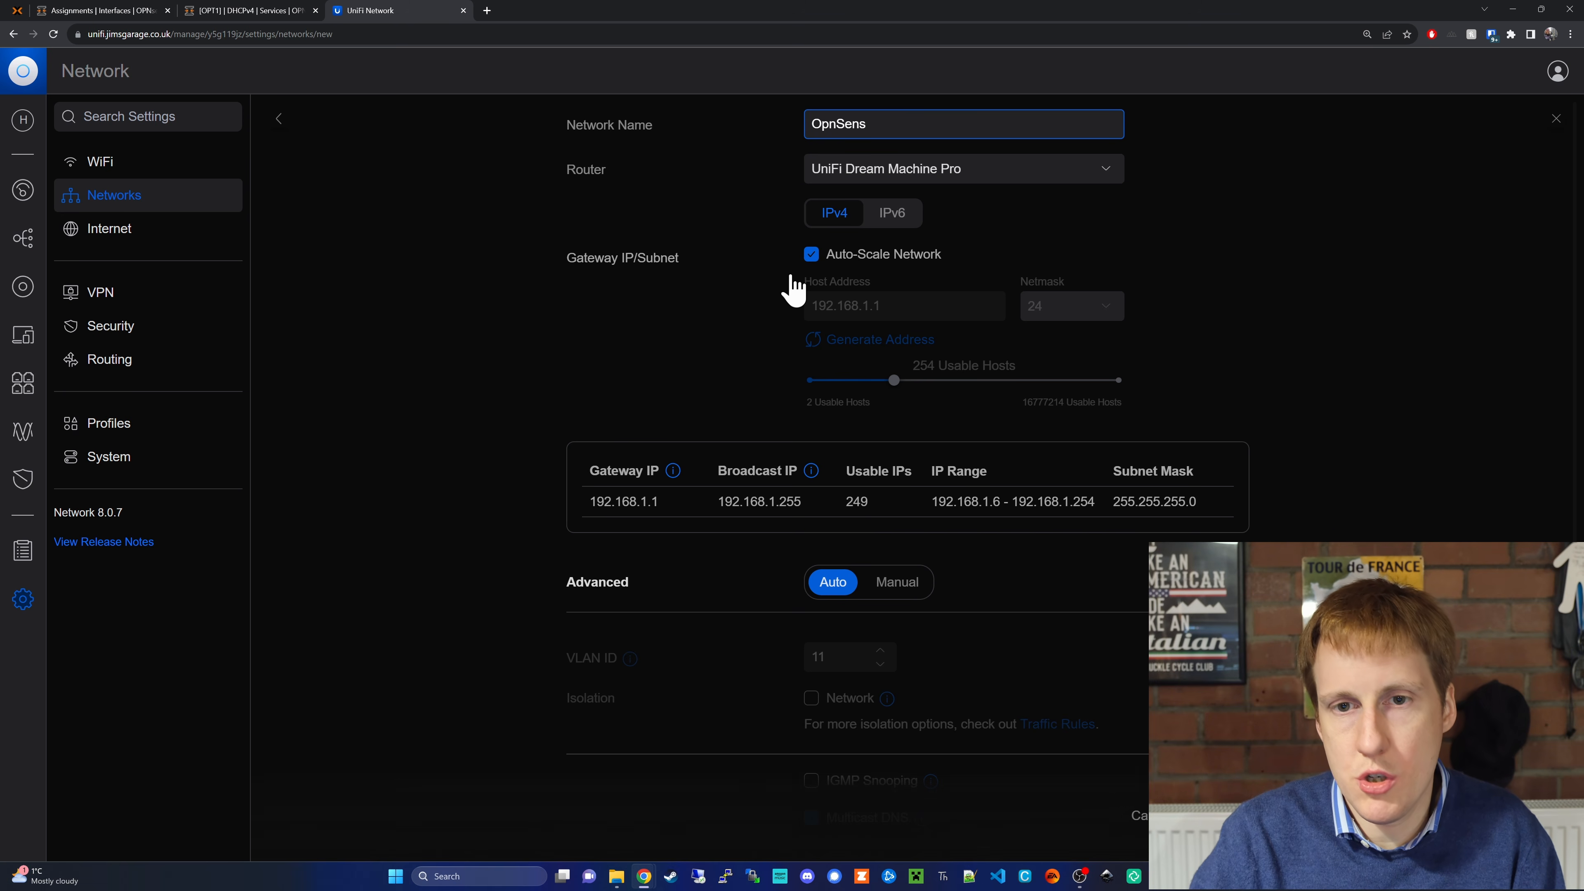
{"action": "type", "text": "e40"}
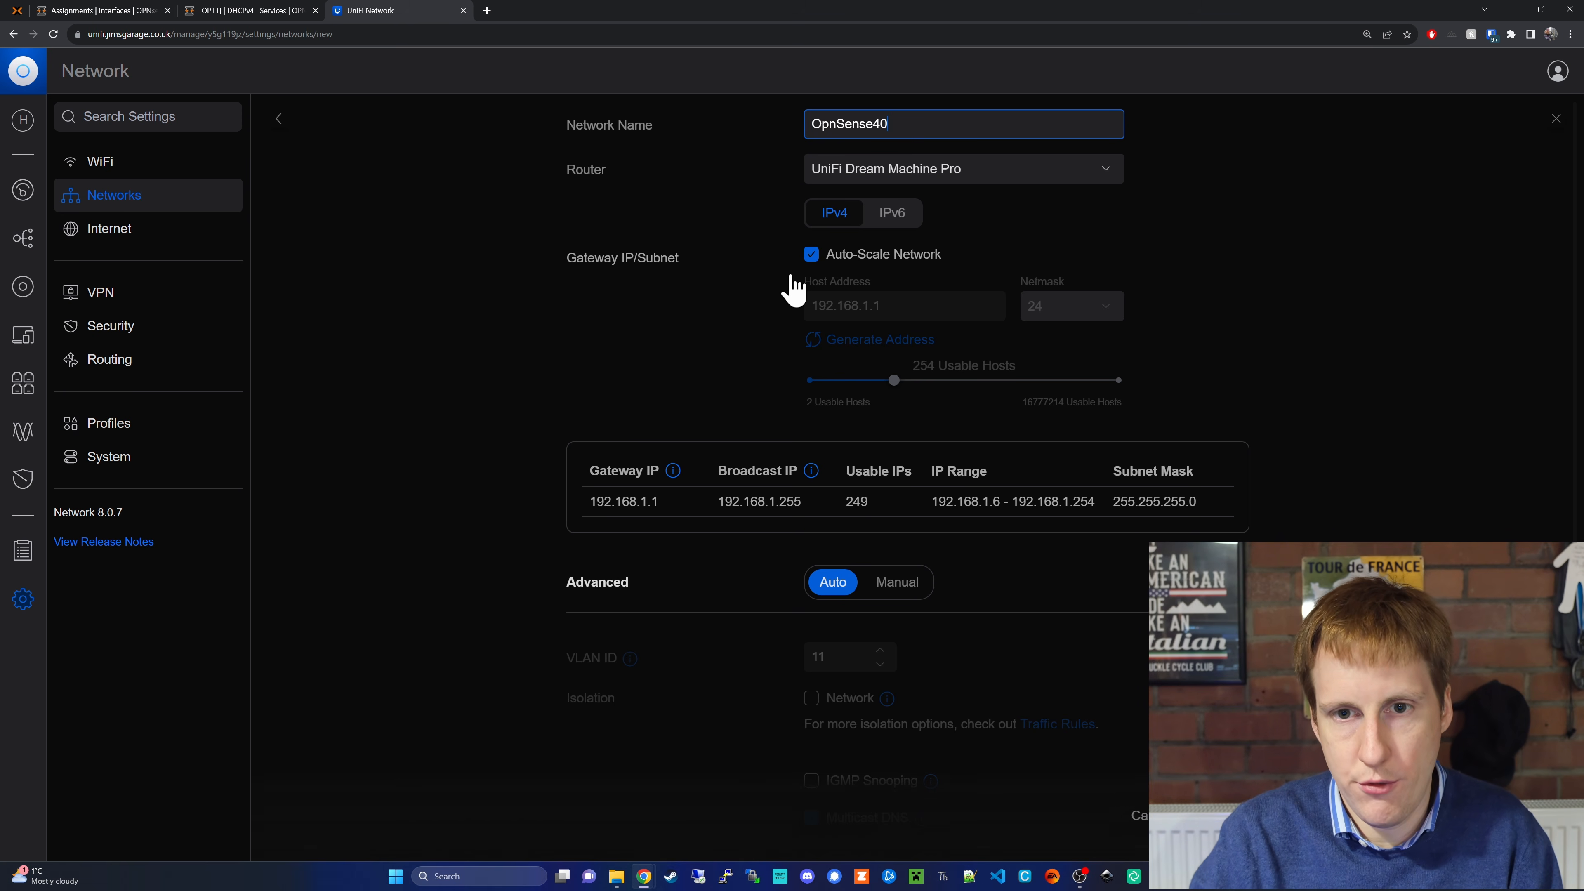
{"action": "left_click", "coordinate": [936, 181]}
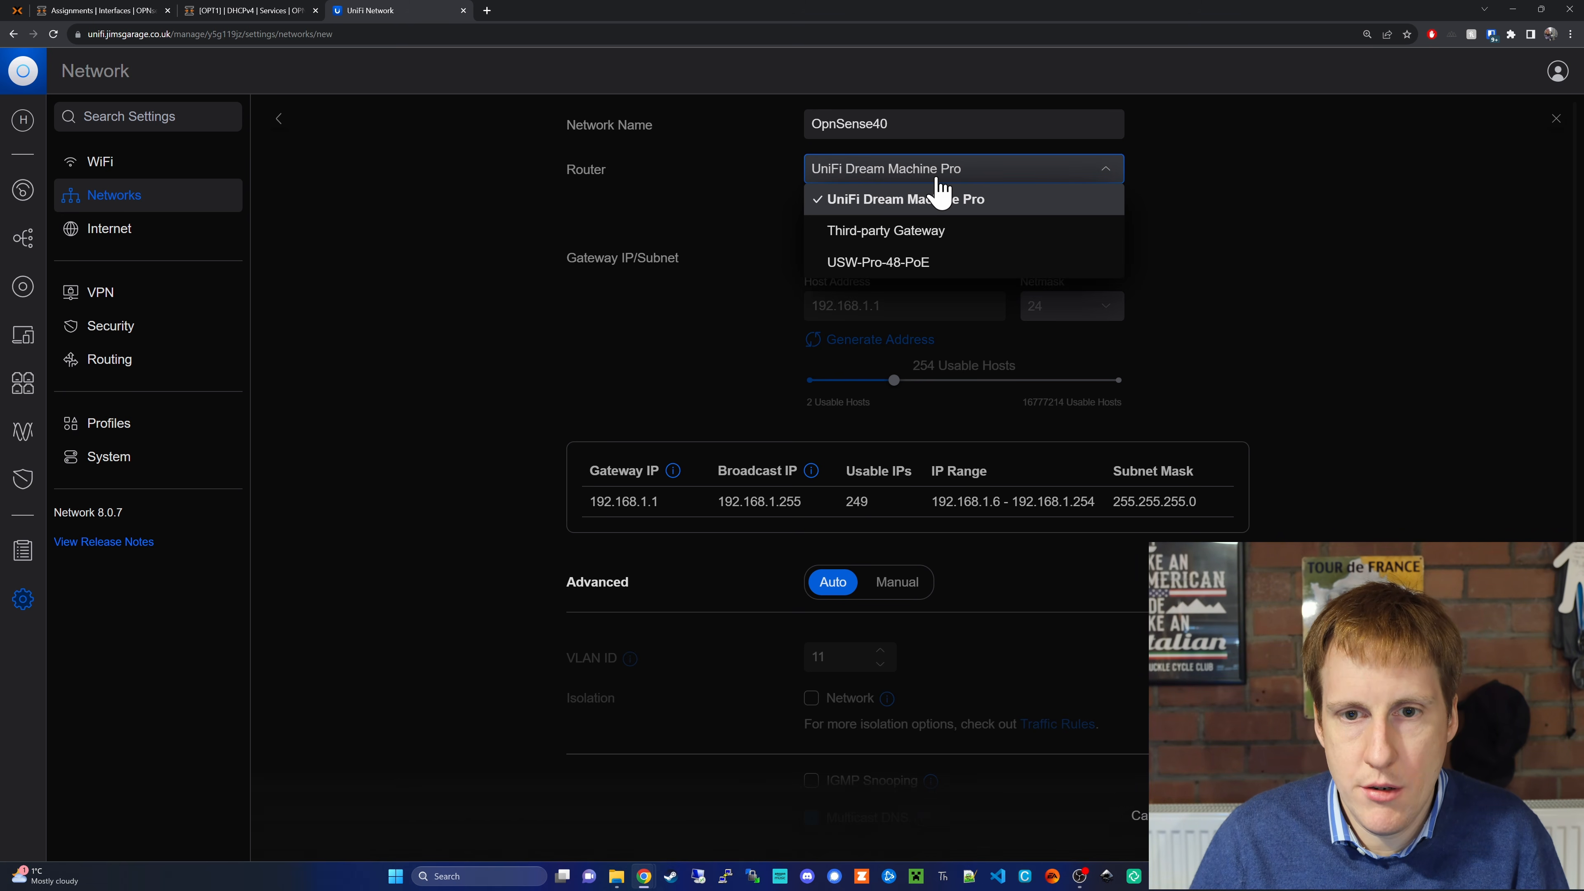
{"action": "left_click", "coordinate": [948, 233]}
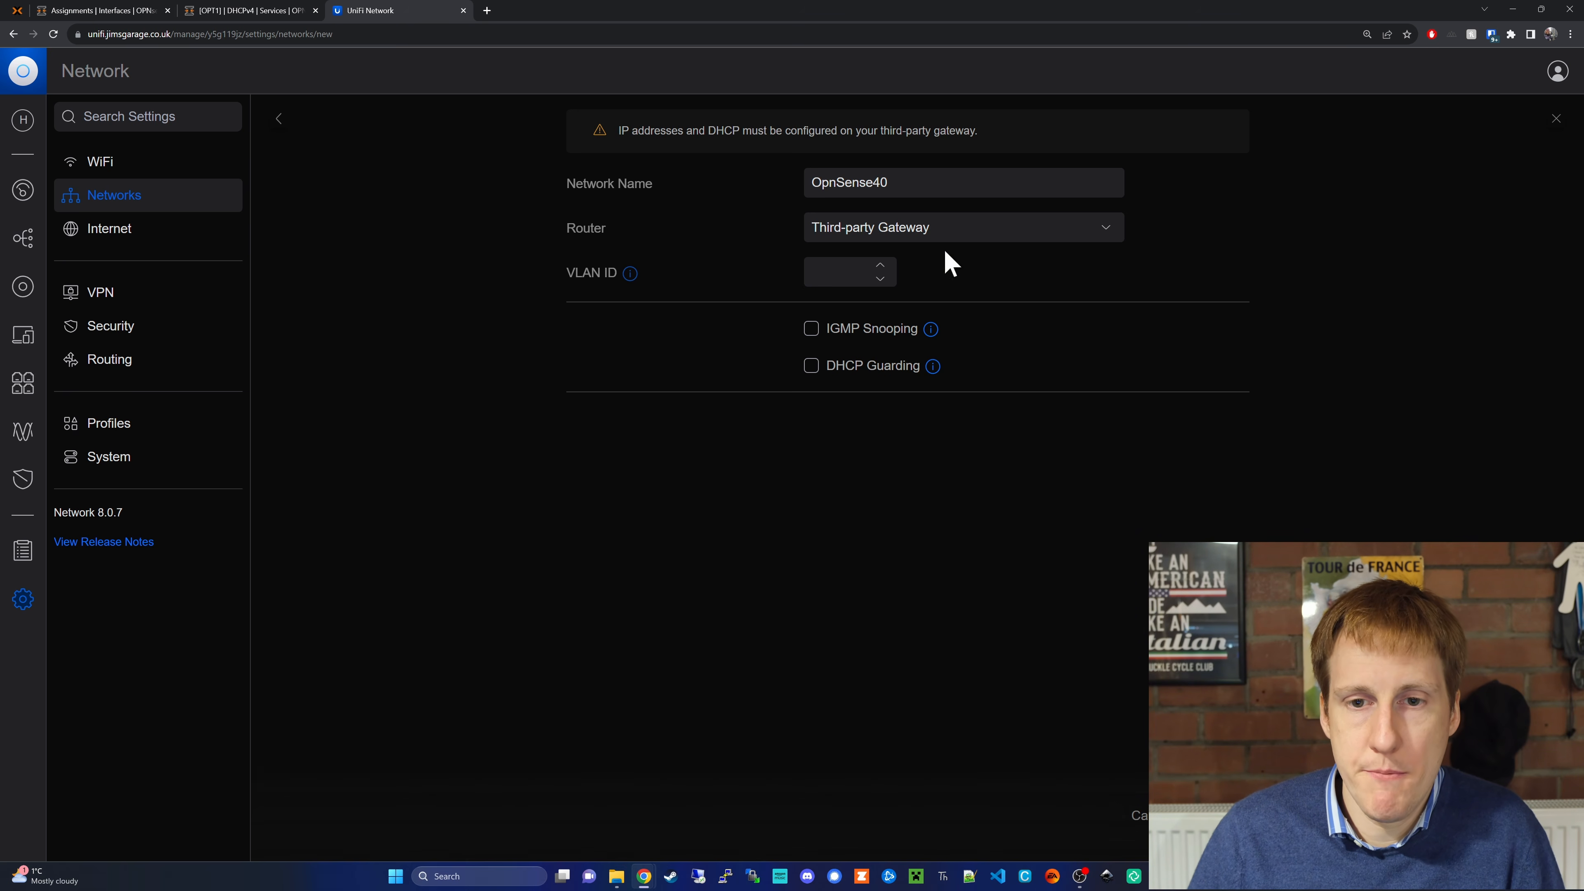
{"action": "left_click", "coordinate": [846, 273]}
{"action": "type", "text": "40"}
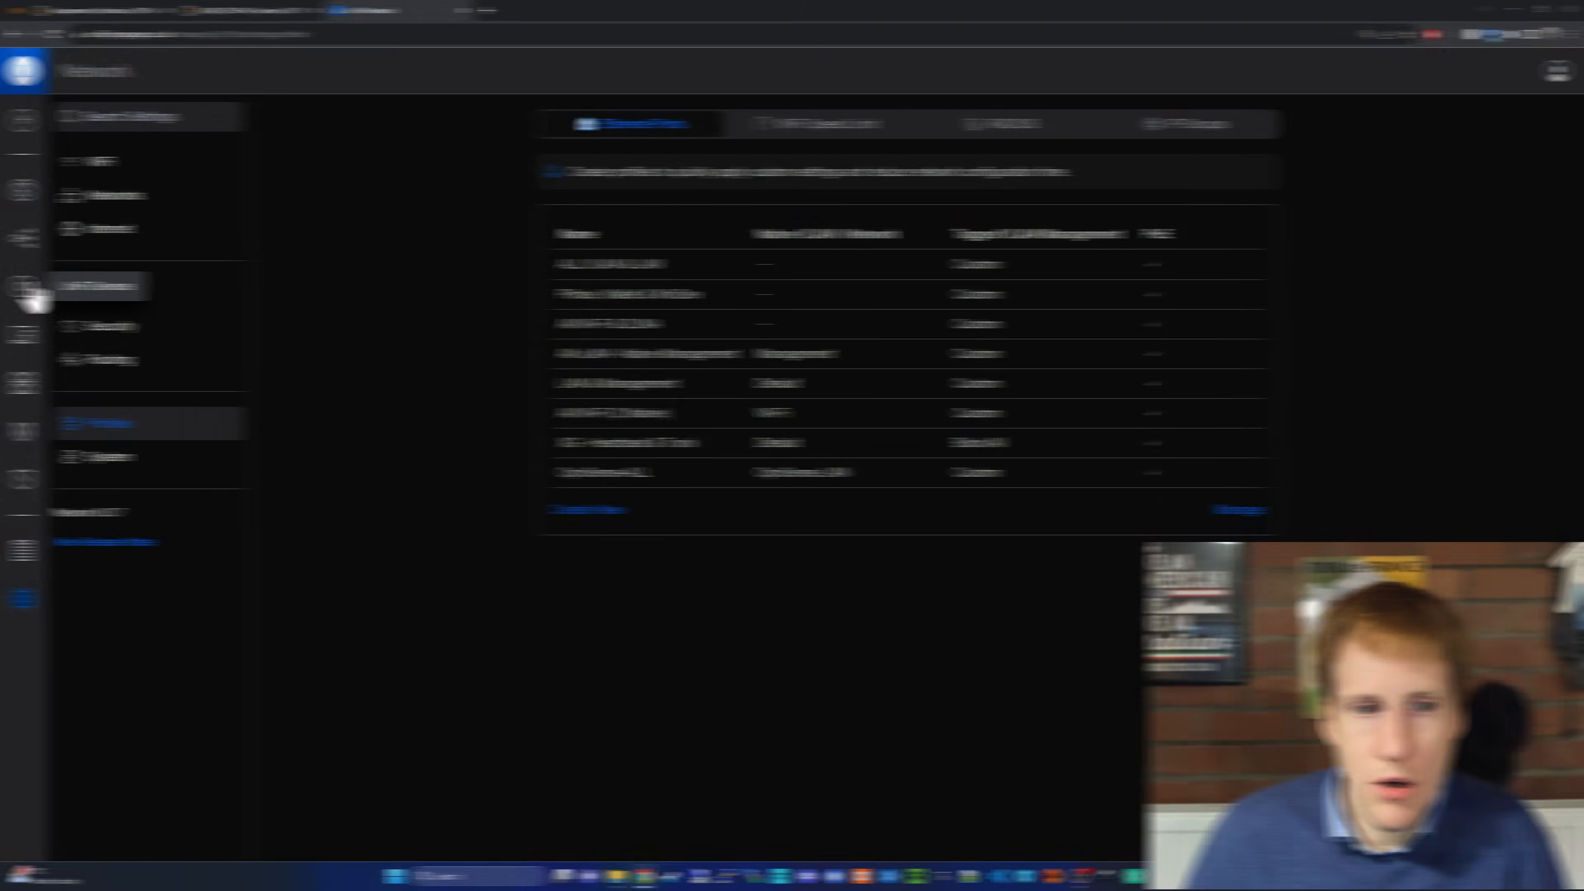
Open the port manager of the USW-Pro-48-PoE switch from the UniFi devices list.
{"action": "left_click", "coordinate": [25, 287]}
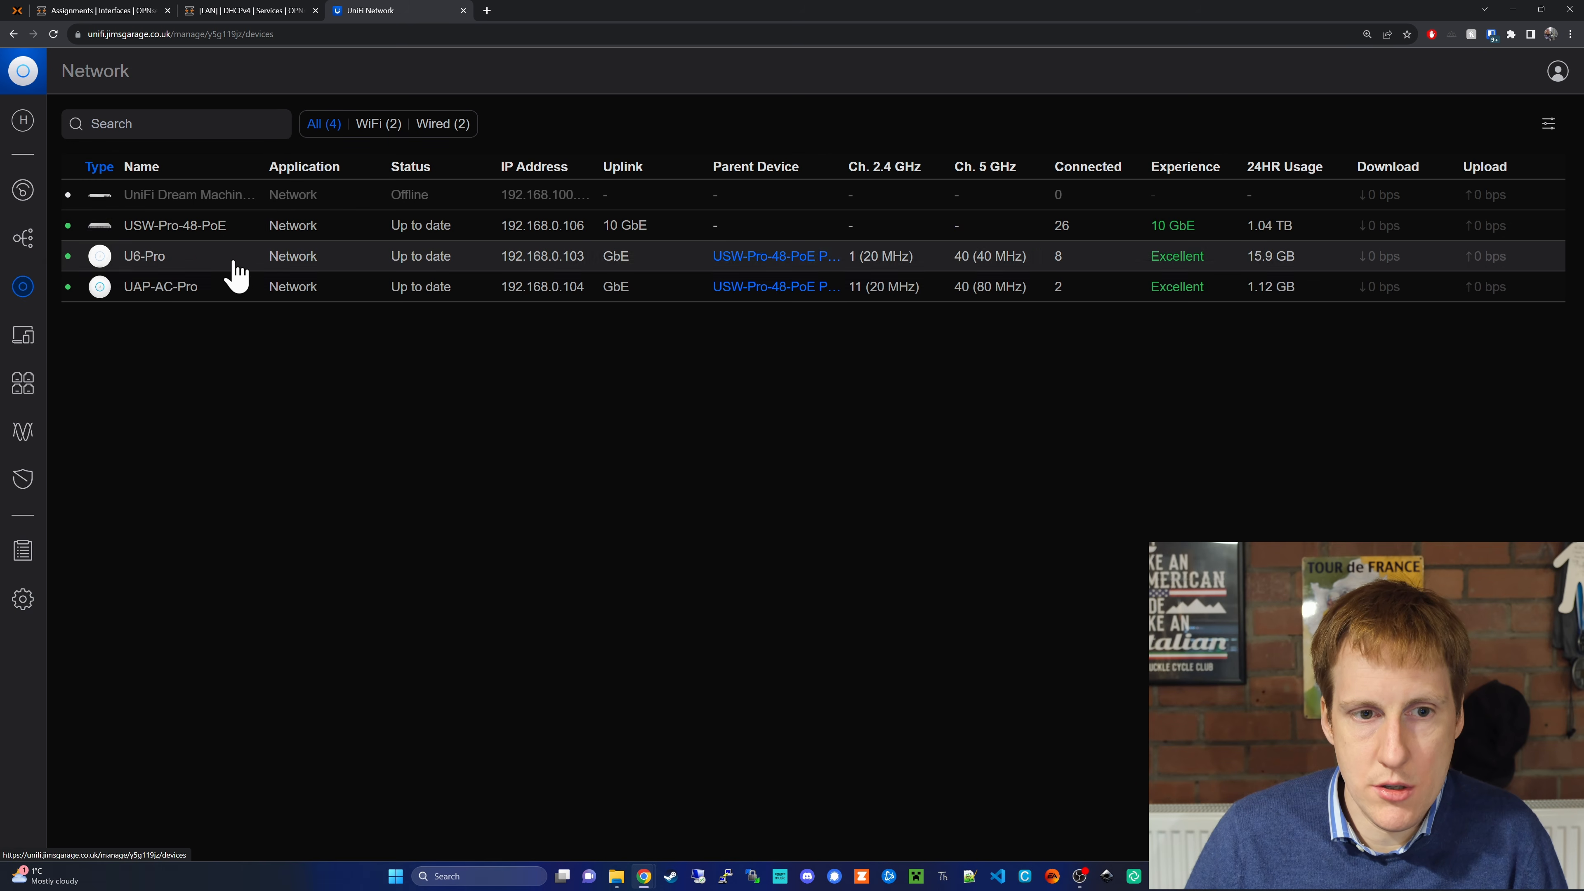
{"action": "left_click", "coordinate": [252, 232]}
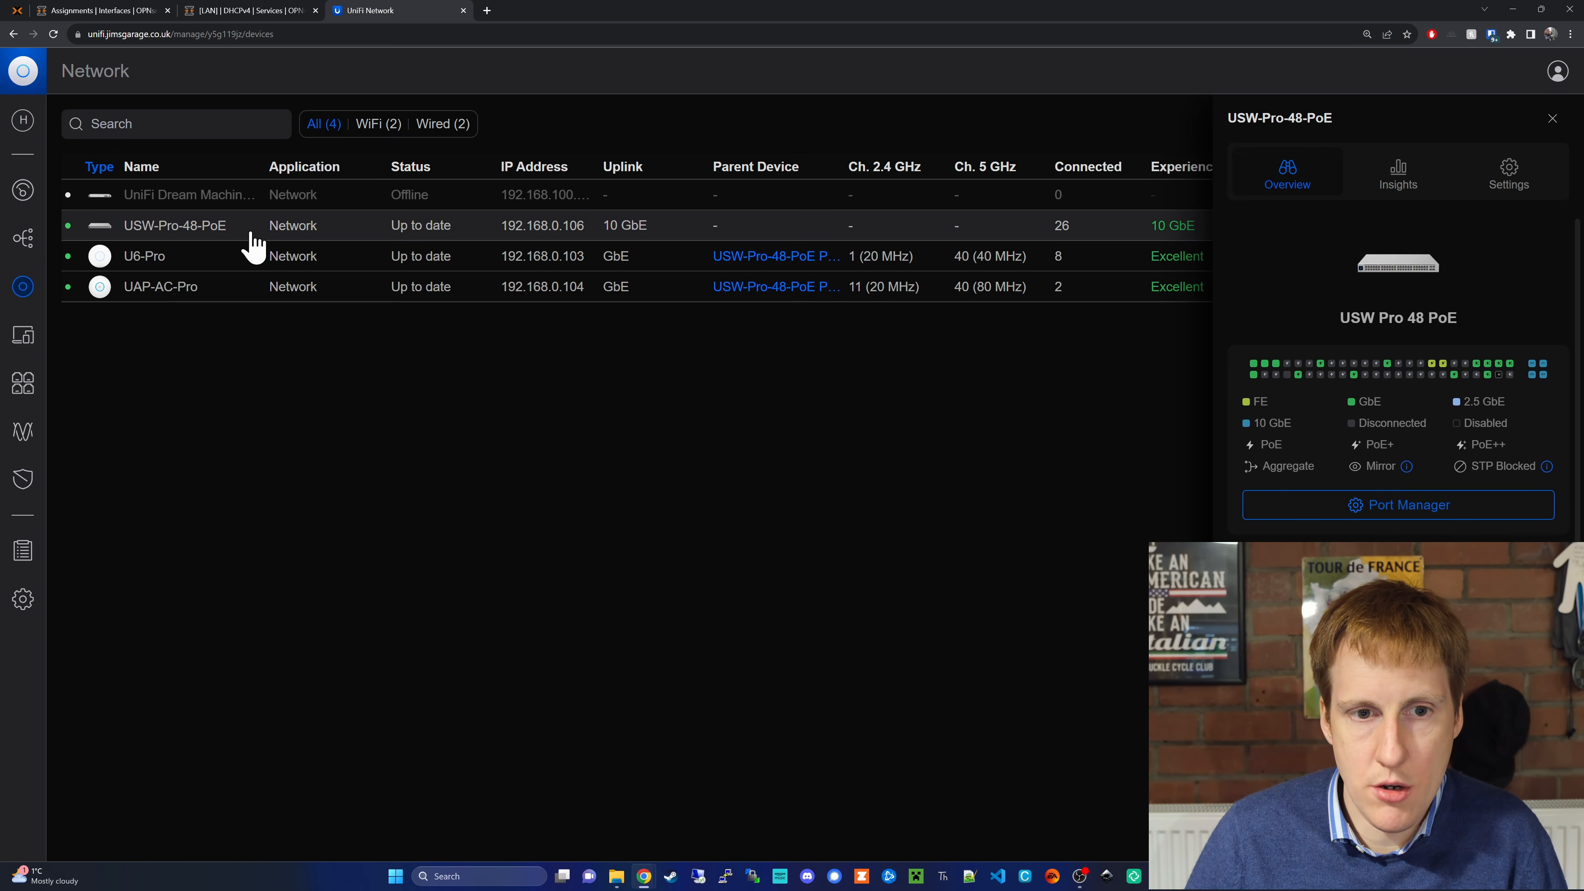
{"action": "left_click", "coordinate": [1290, 512]}
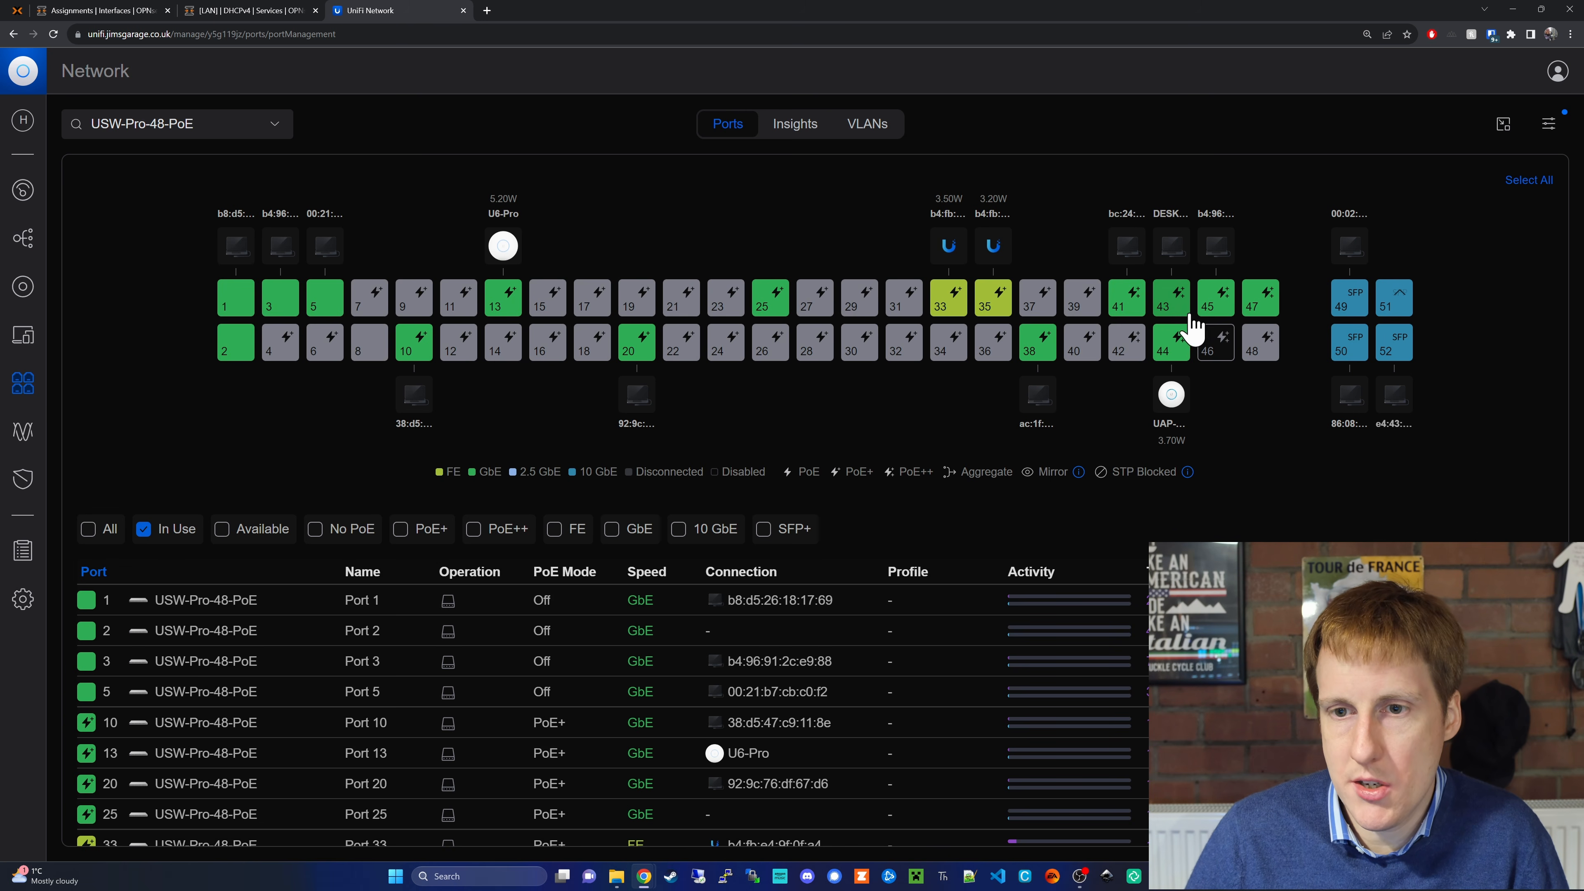
Select switch ports 43 and 51 together and set their native VLAN to OpnSense LAN (350).
{"action": "left_click", "coordinate": [1179, 307]}
{"action": "left_click", "coordinate": [1220, 307]}
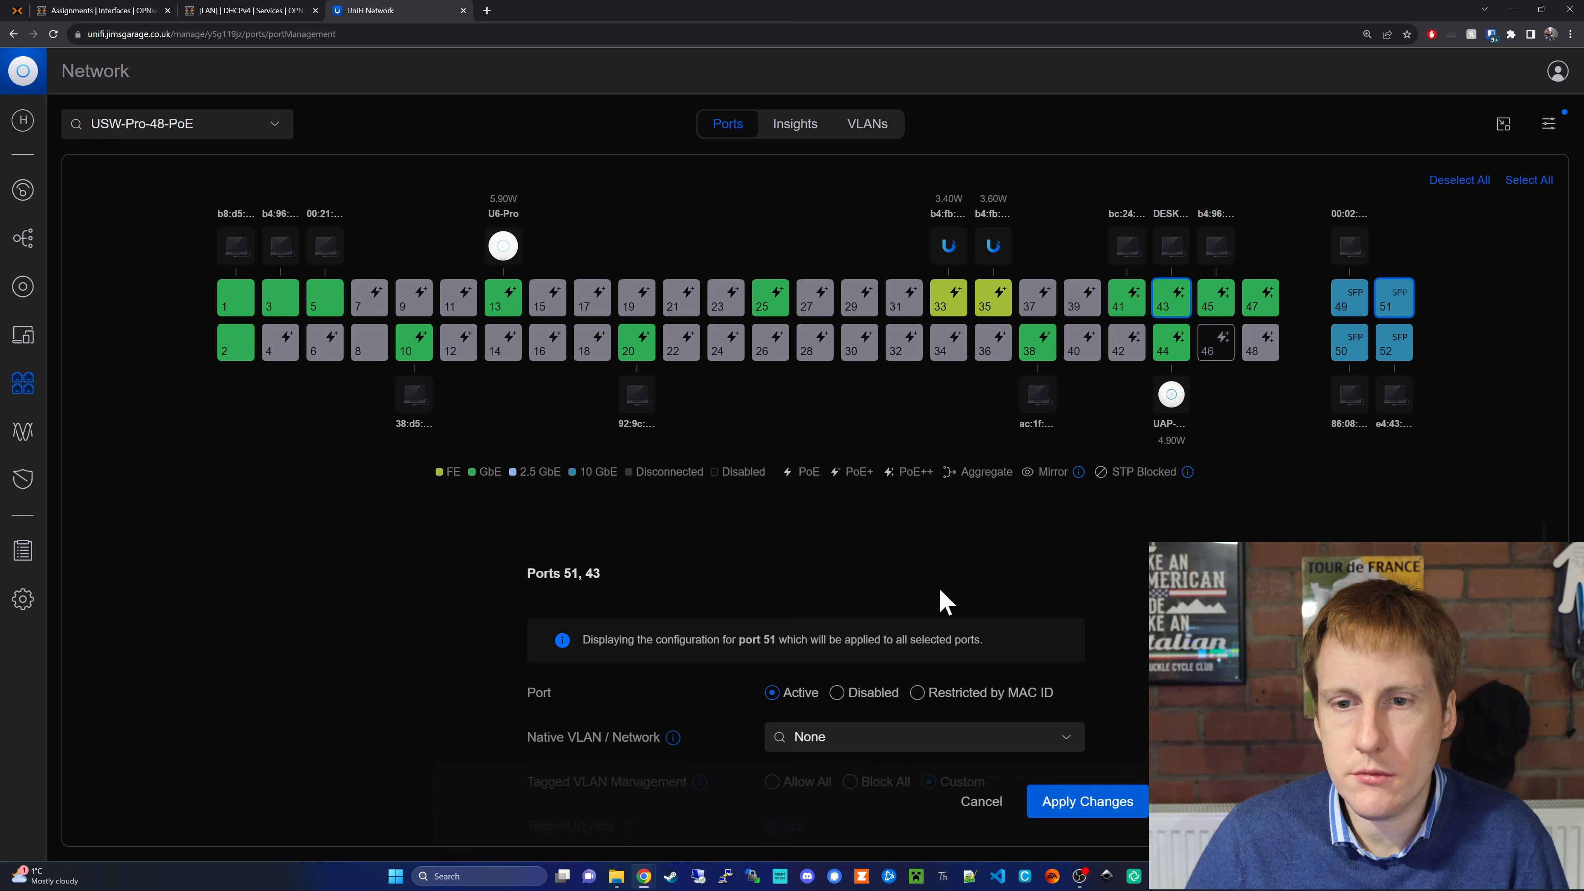
{"action": "scroll", "coordinate": [1036, 646], "scroll_direction": "down", "scroll_amount": 2}
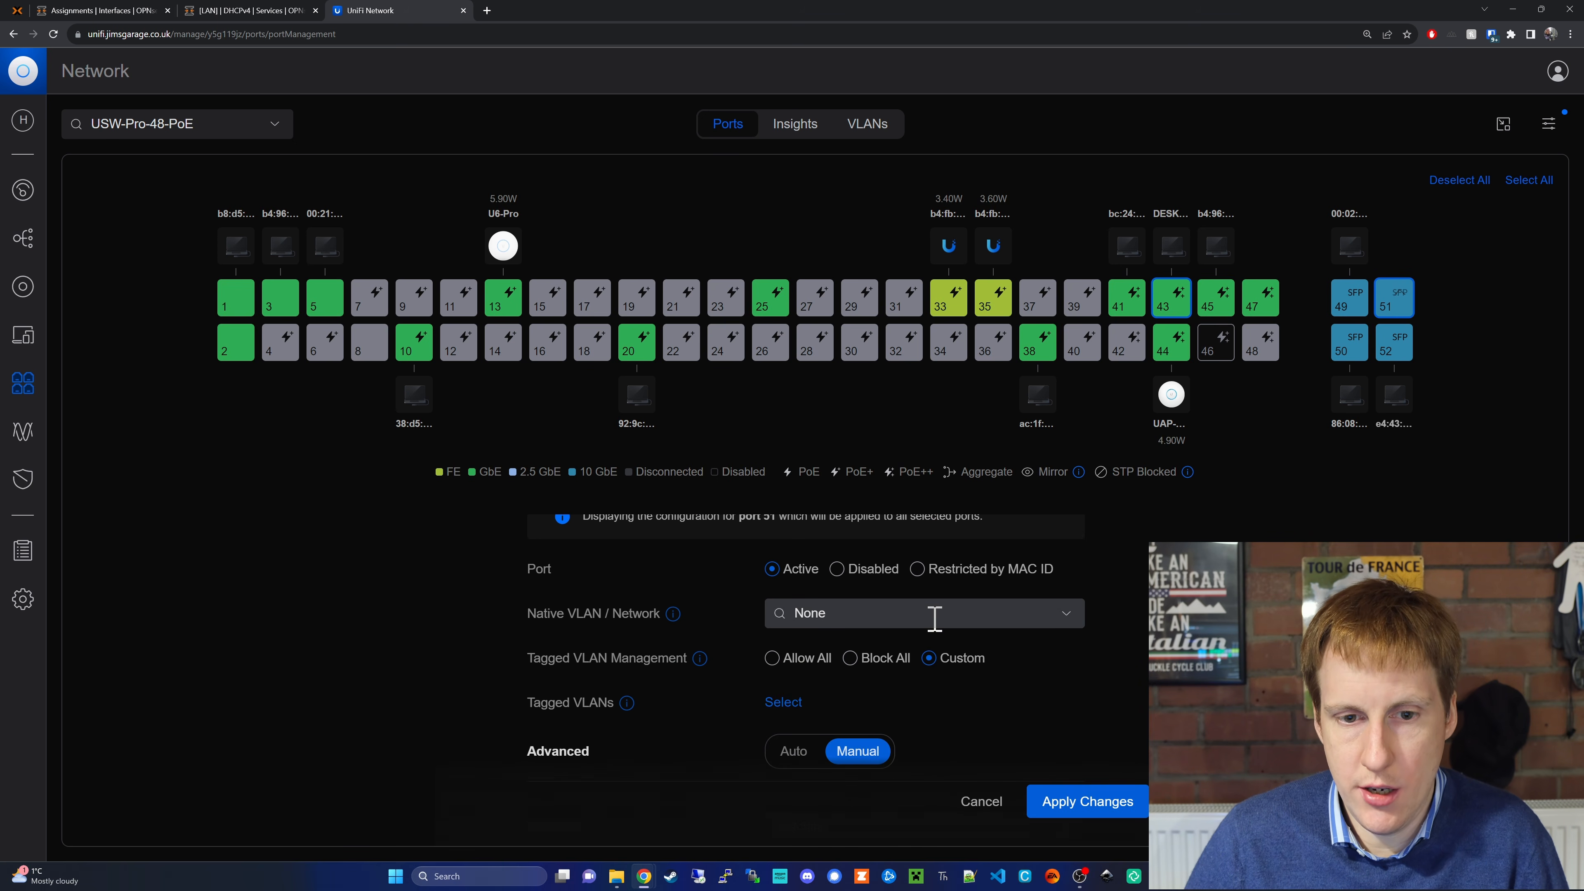
{"action": "left_click", "coordinate": [934, 618]}
{"action": "scroll", "coordinate": [932, 683], "scroll_direction": "down", "scroll_amount": 10}
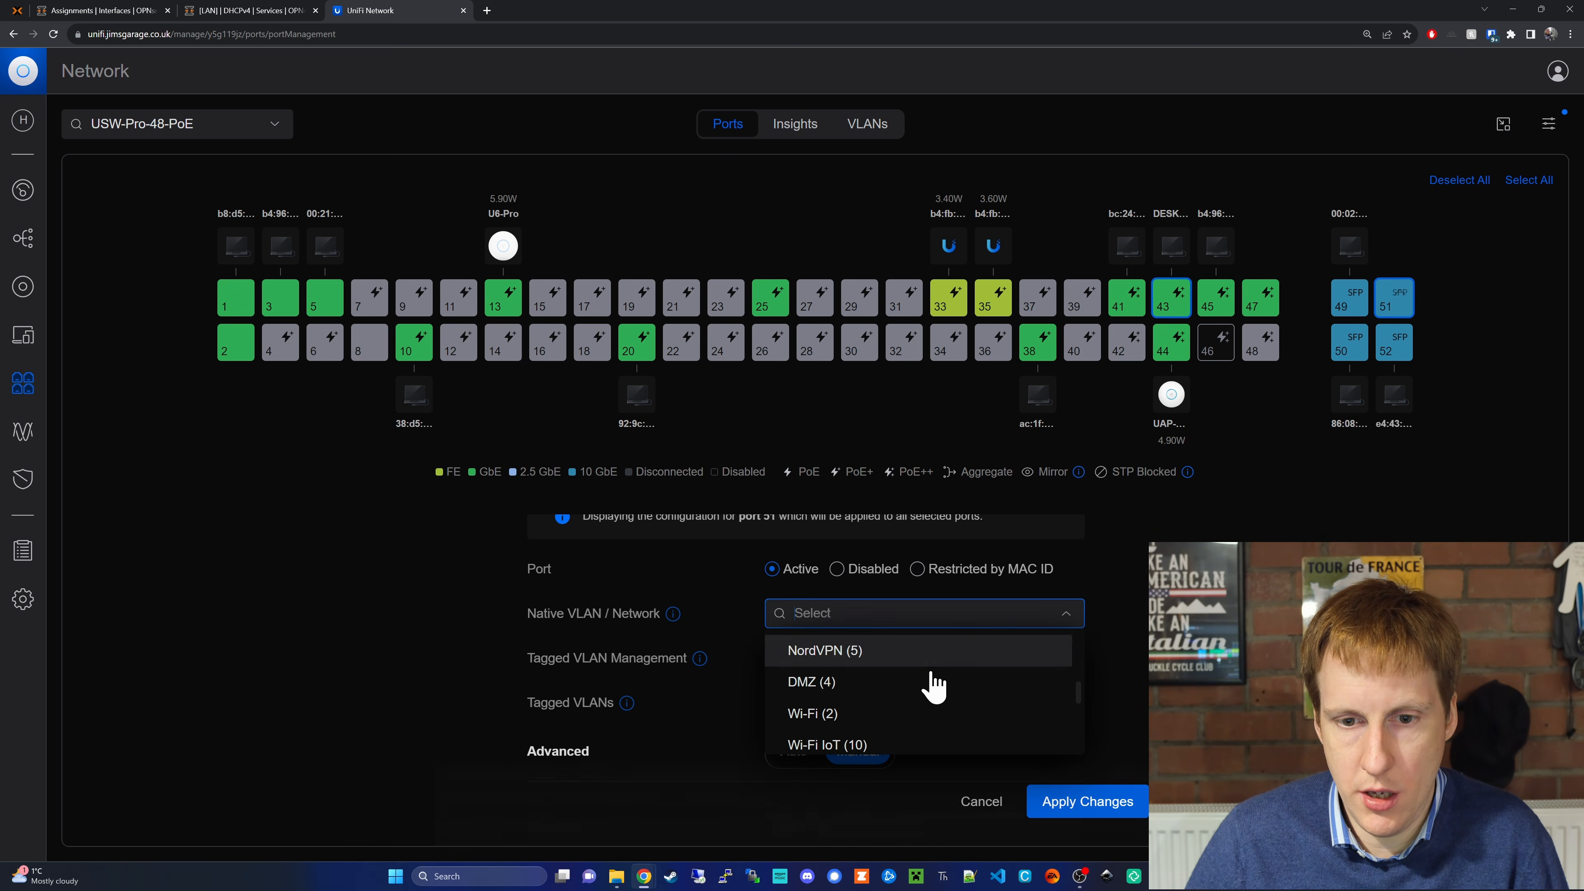
{"action": "left_click", "coordinate": [930, 683]}
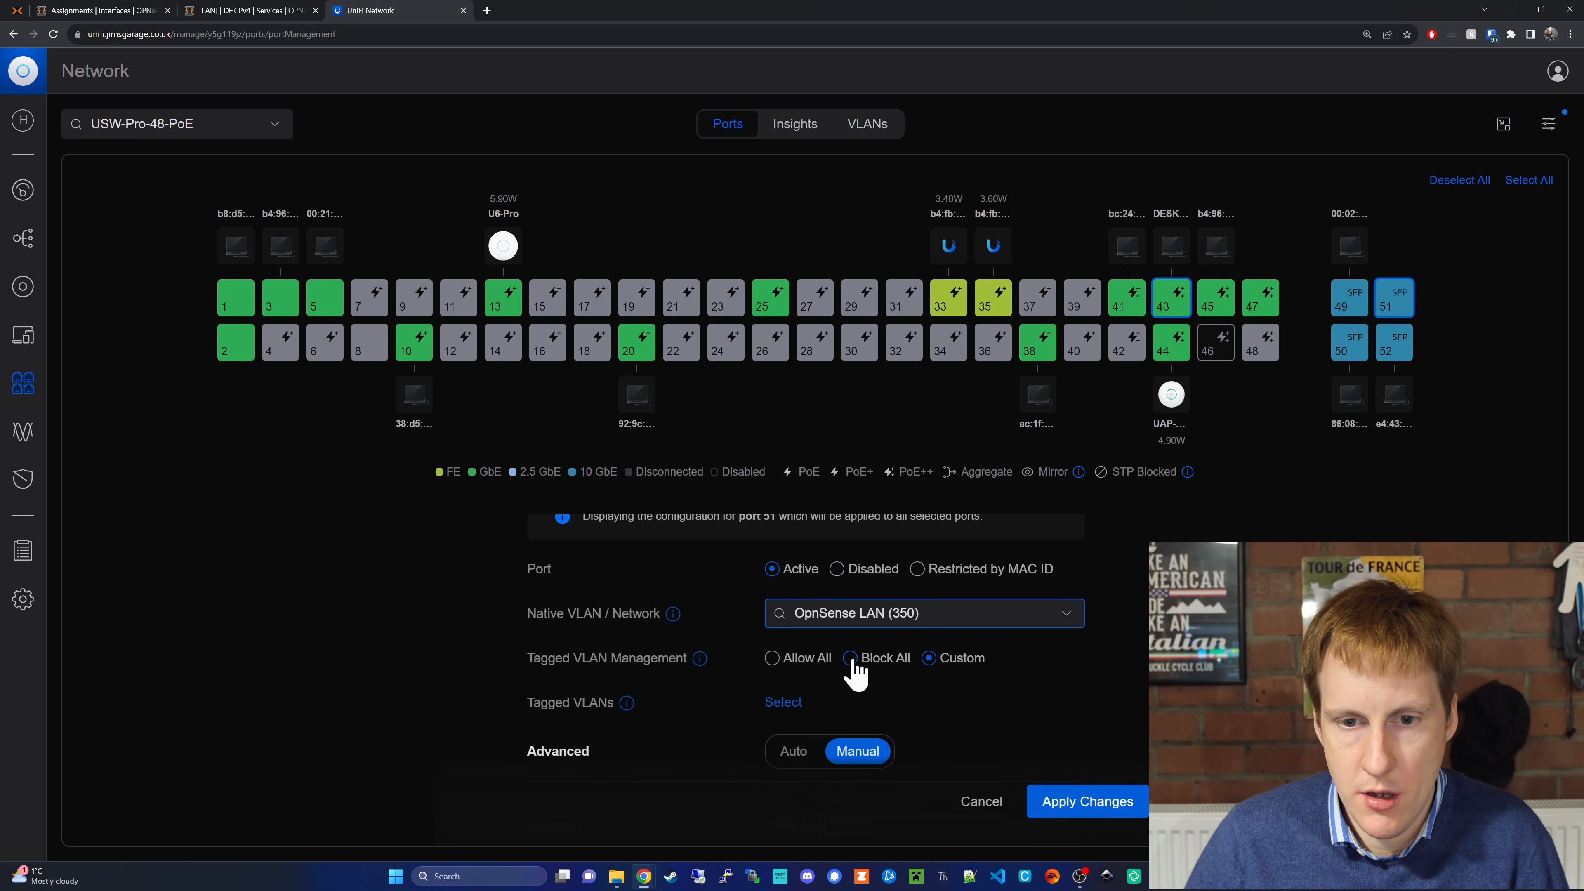
Set custom tagged VLAN management on ports 43 and 51 with OpnSense40 (40) as the tagged VLAN, and apply the changes.
{"action": "scroll", "coordinate": [864, 688], "scroll_direction": "down", "scroll_amount": 1}
{"action": "left_click", "coordinate": [931, 597]}
{"action": "left_click", "coordinate": [783, 640]}
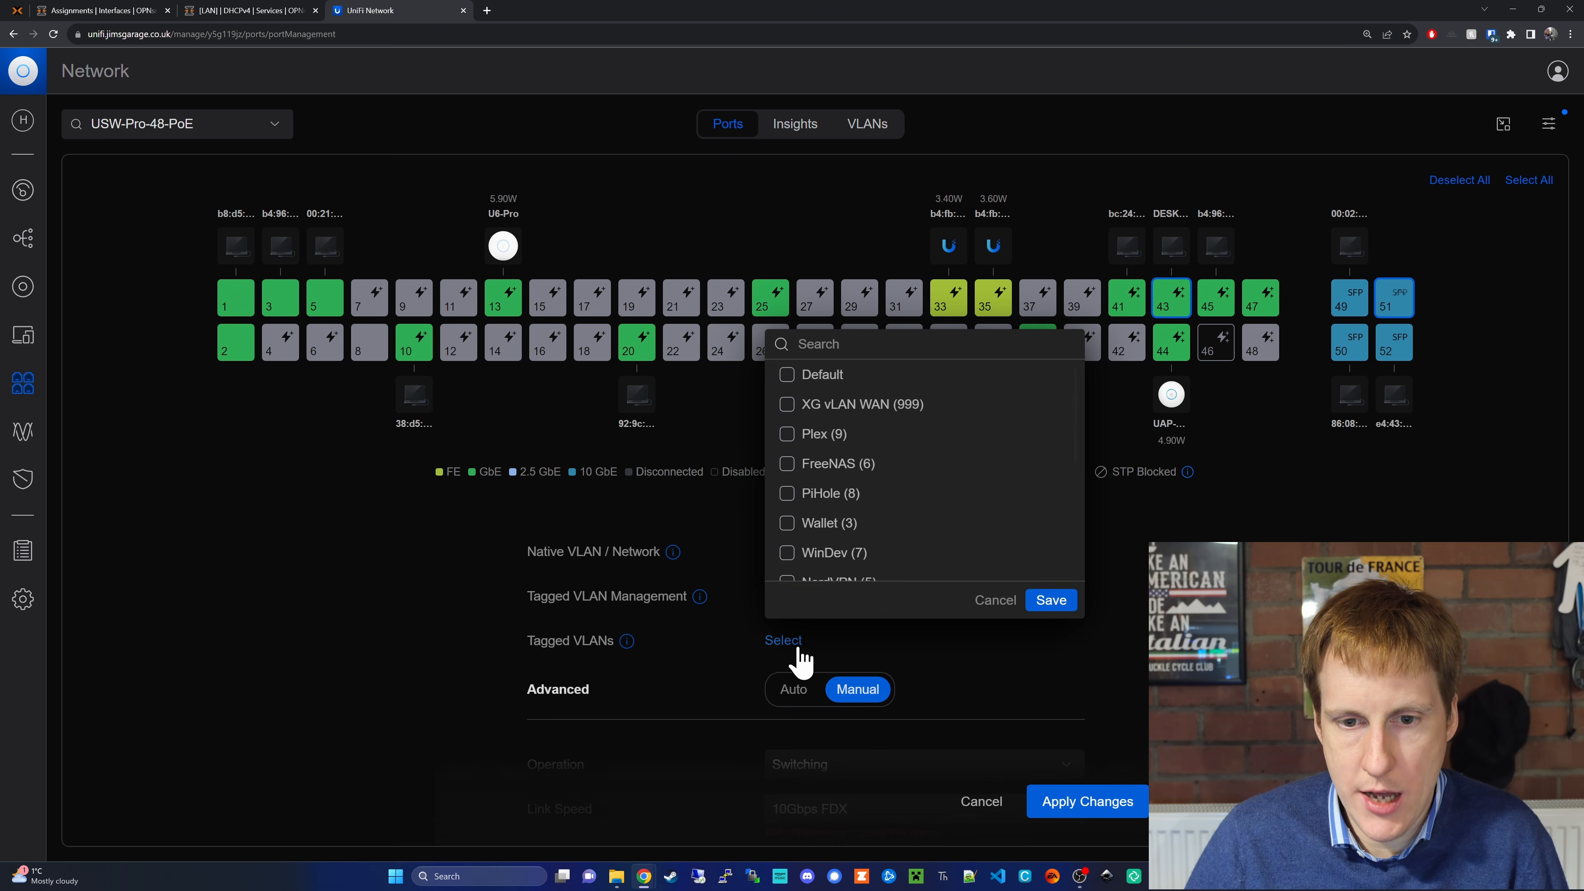
{"action": "scroll", "coordinate": [902, 556], "scroll_direction": "down", "scroll_amount": 4}
{"action": "left_click", "coordinate": [864, 570]}
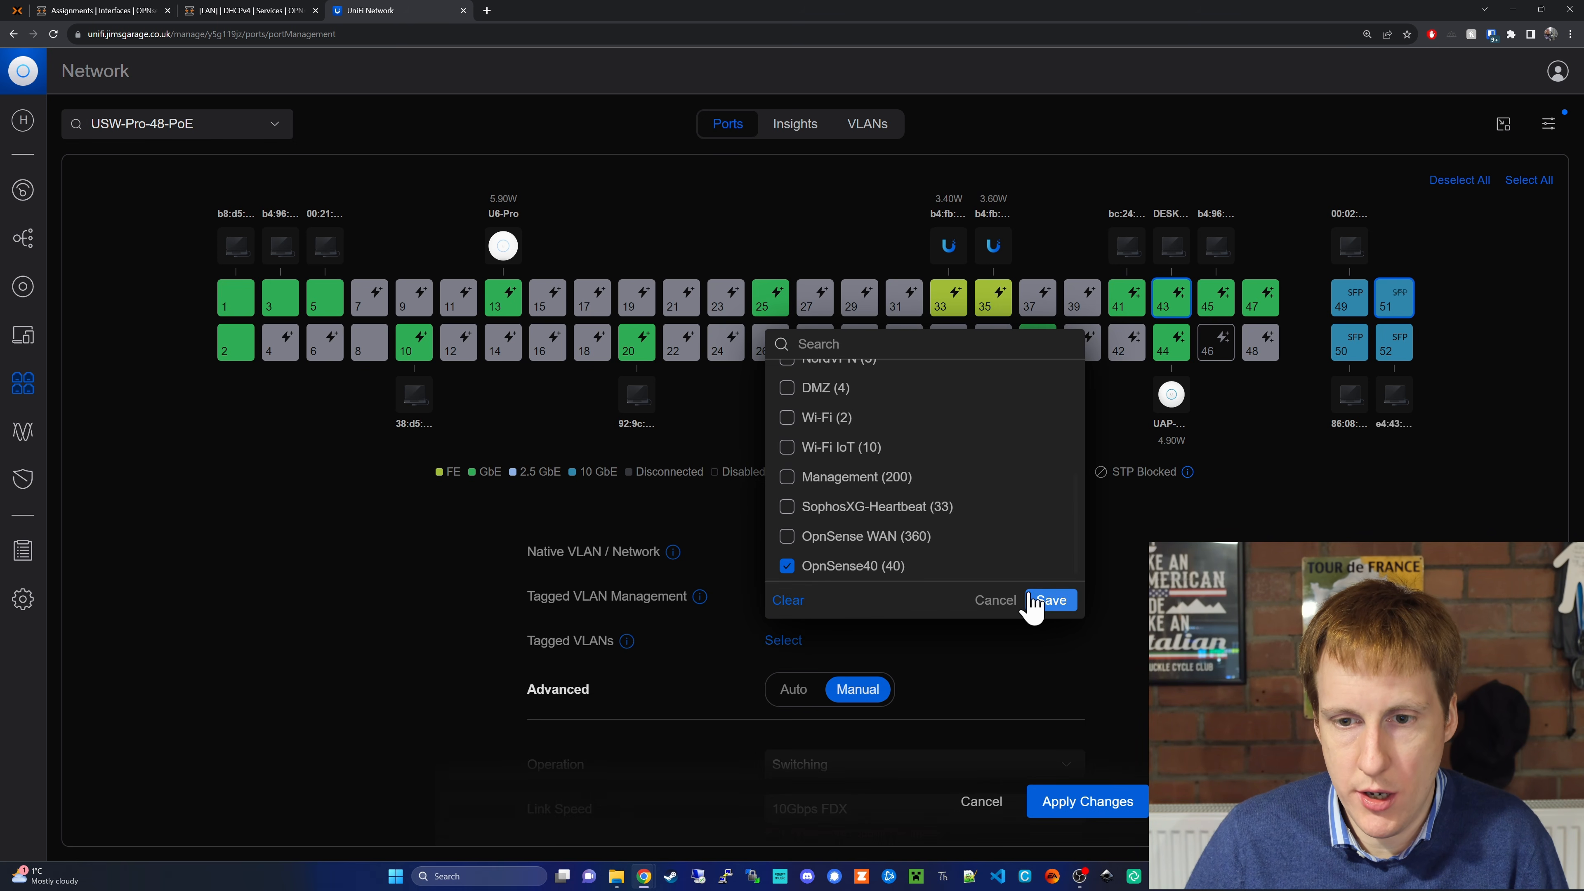
{"action": "left_click", "coordinate": [1052, 600]}
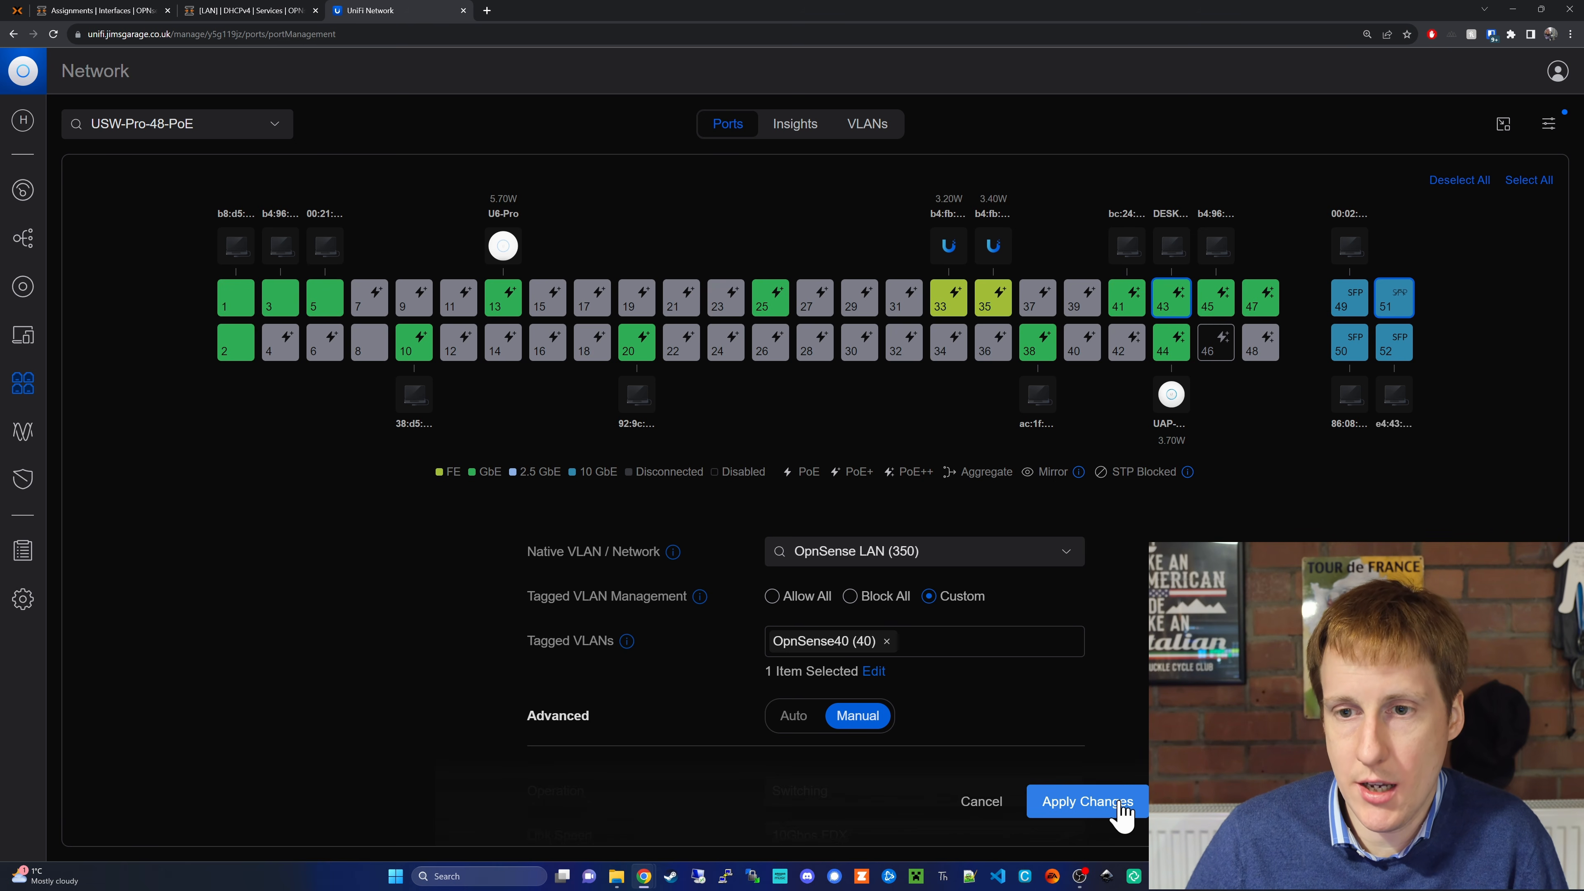
{"action": "left_click", "coordinate": [1088, 802]}
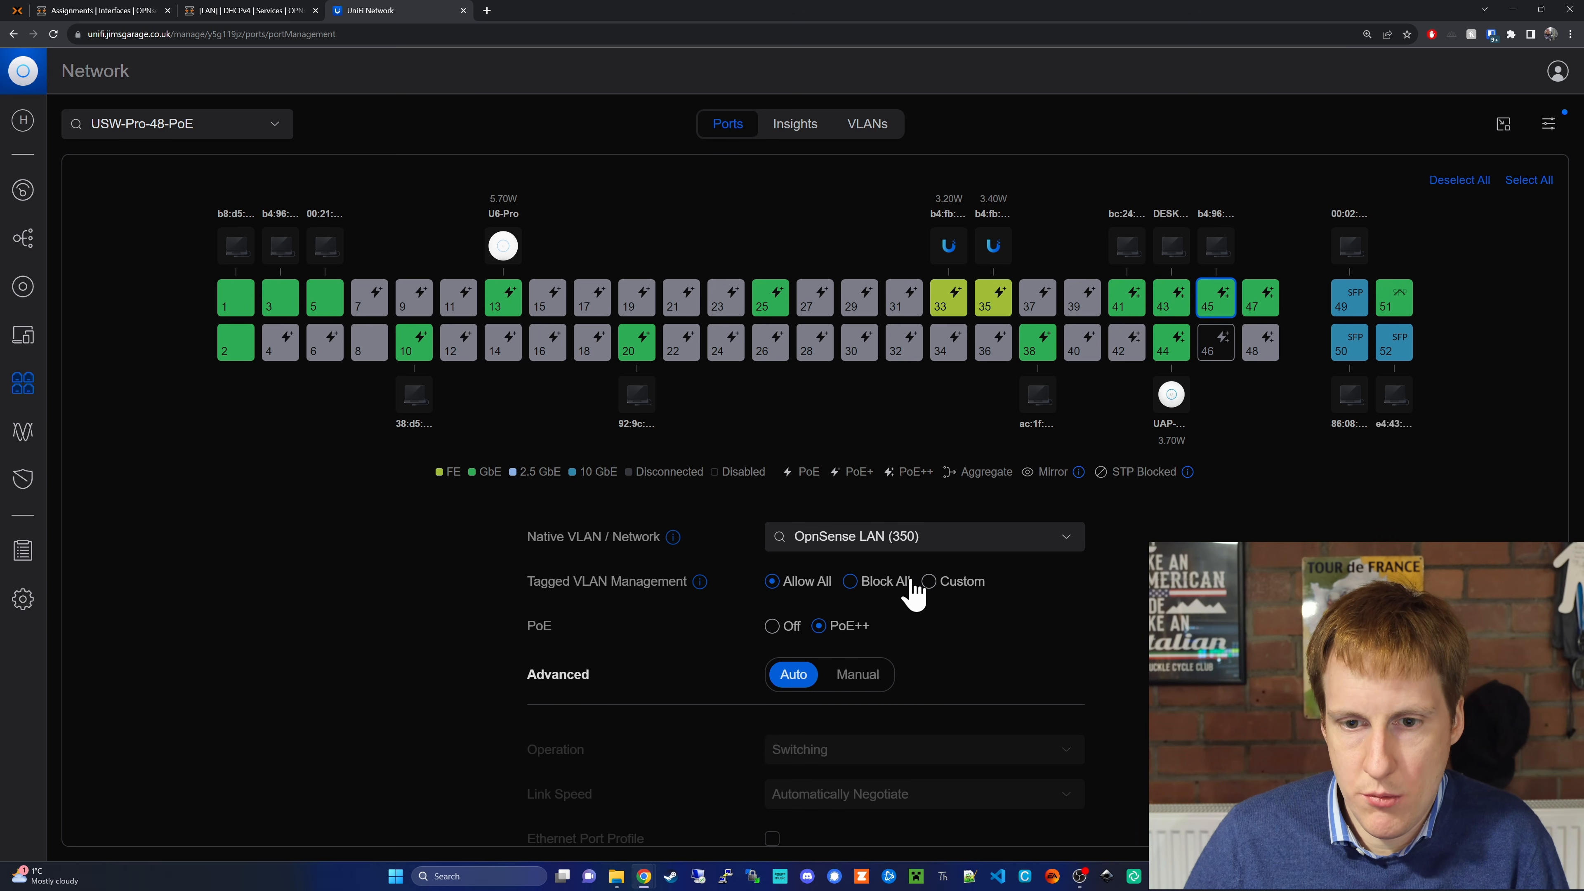
Switch port 45 to custom tagged VLAN management, tag only OpnSense40 (40), and apply the changes.
{"action": "left_click", "coordinate": [929, 582]}
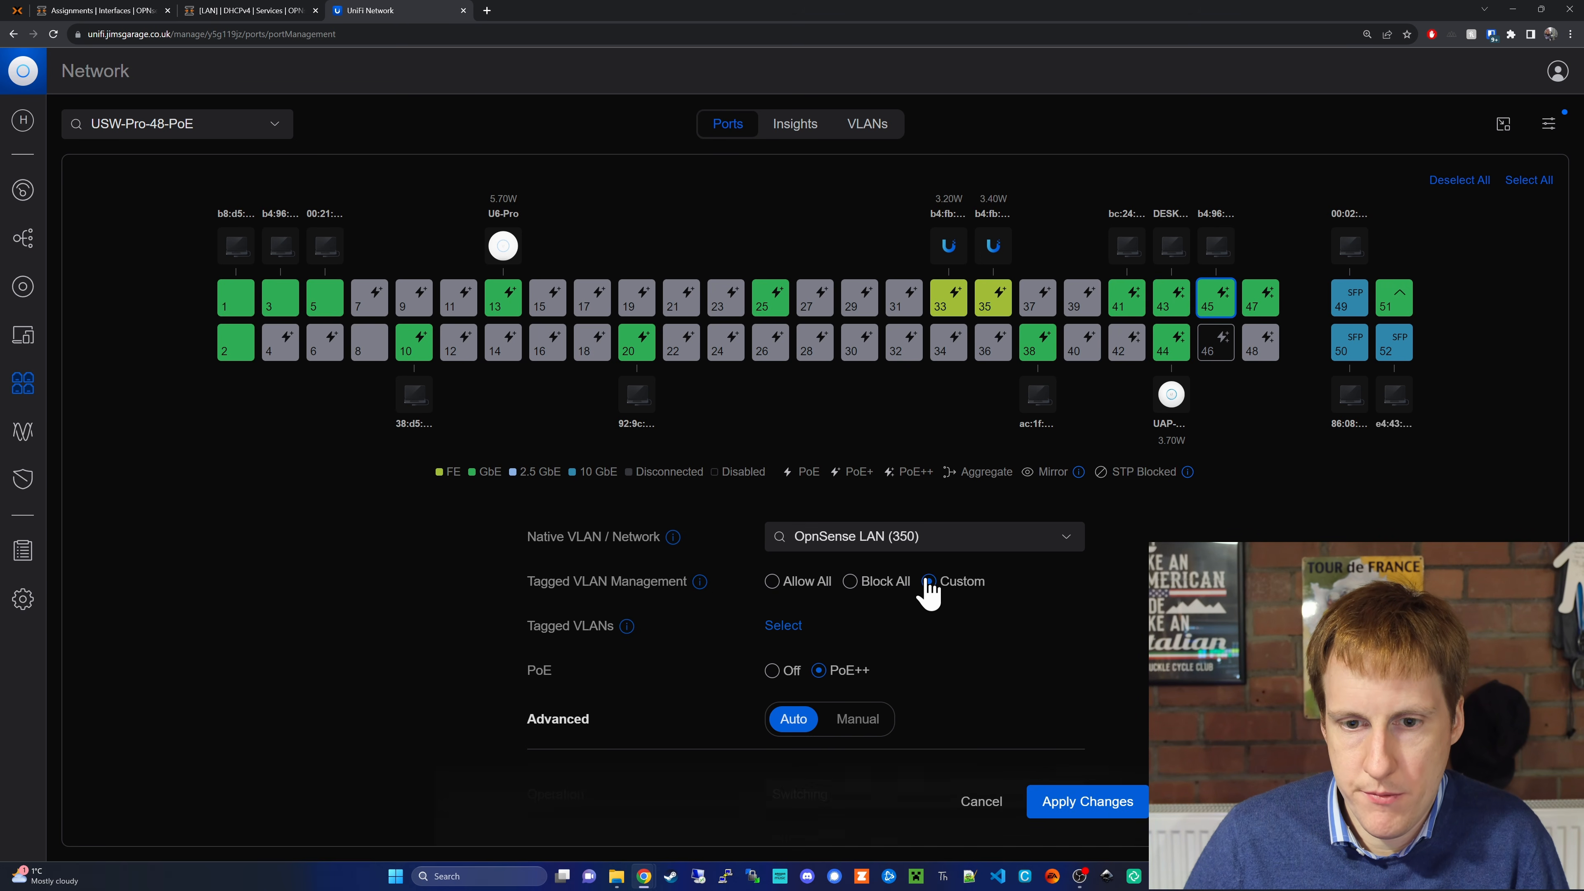
{"action": "left_click", "coordinate": [783, 625]}
{"action": "scroll", "coordinate": [877, 541], "scroll_direction": "down", "scroll_amount": 5}
{"action": "left_click", "coordinate": [870, 552]}
{"action": "left_click", "coordinate": [1052, 586]}
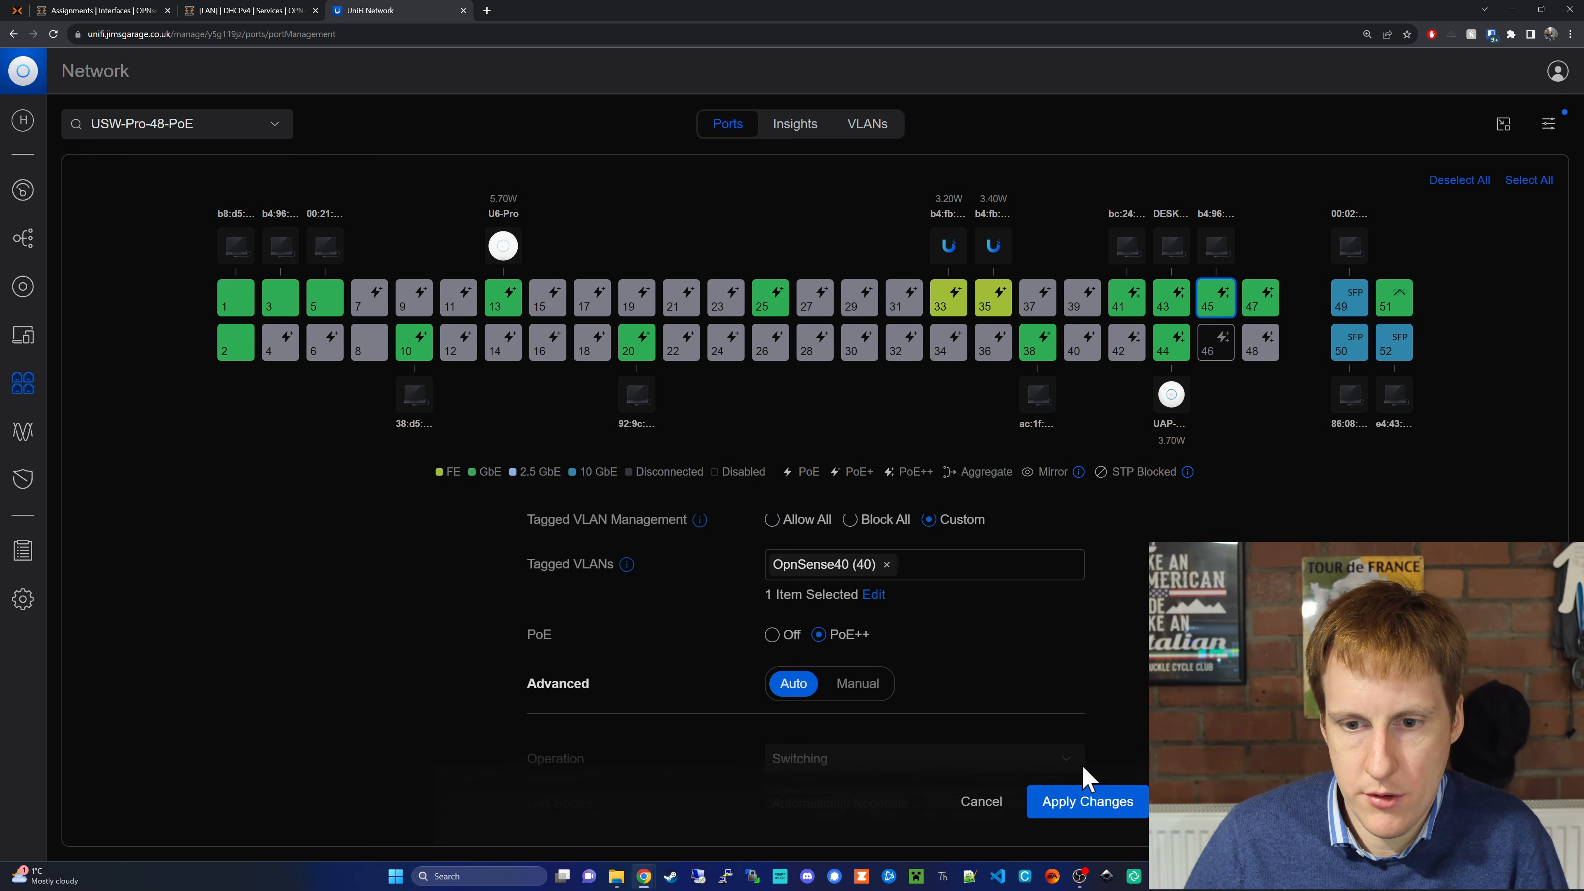
{"action": "scroll", "coordinate": [1032, 664], "scroll_direction": "down", "scroll_amount": 3}
{"action": "scroll", "coordinate": [1031, 662], "scroll_direction": "down", "scroll_amount": 4}
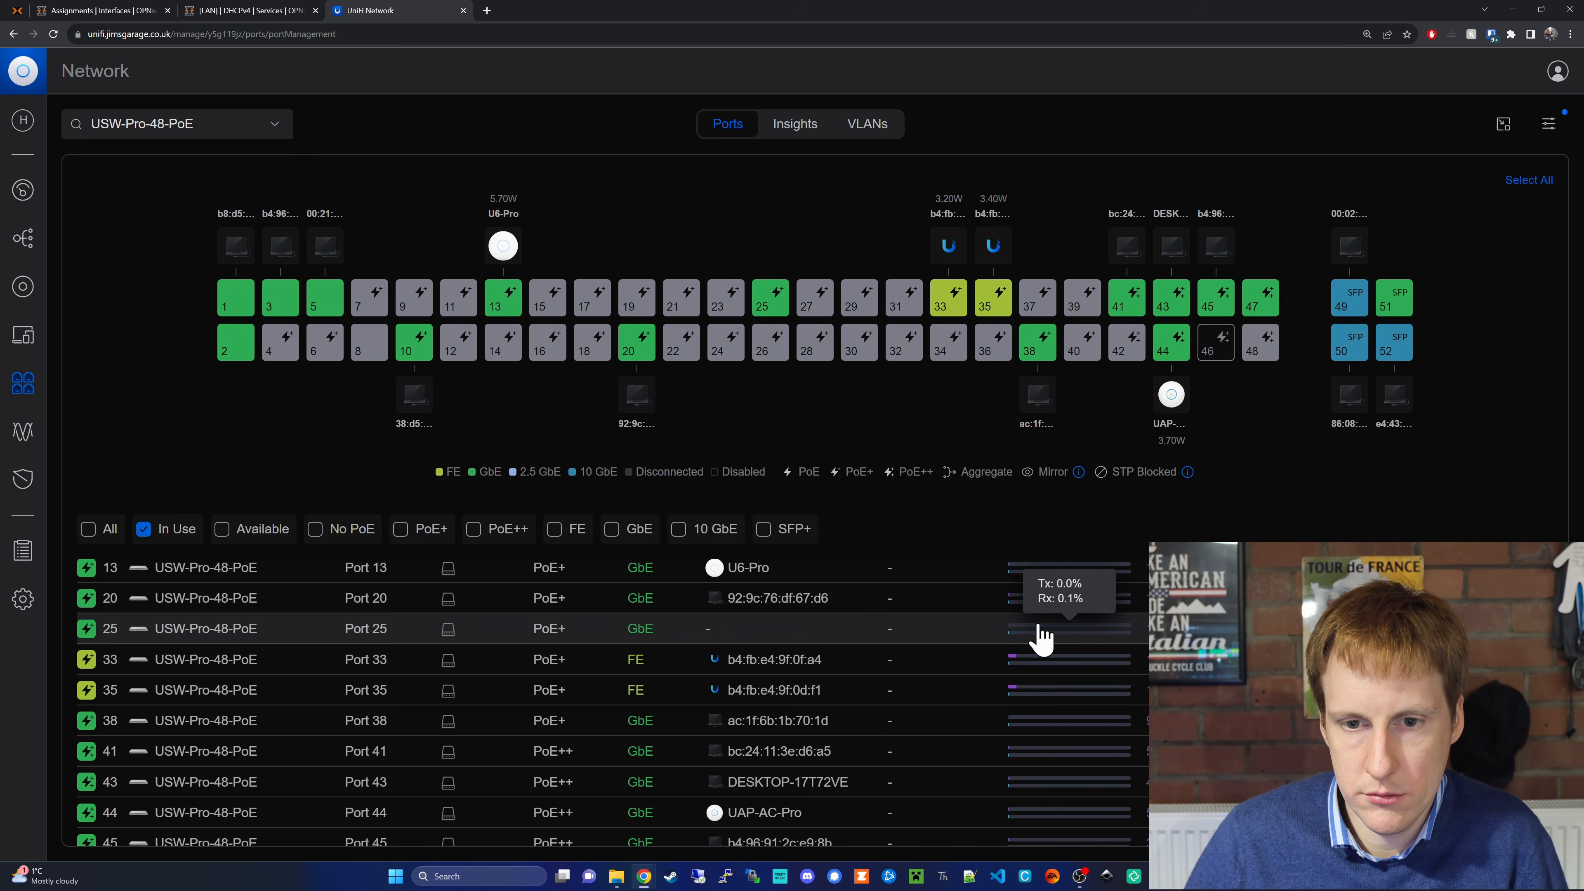
{"action": "scroll", "coordinate": [1017, 633], "scroll_direction": "up", "scroll_amount": 1}
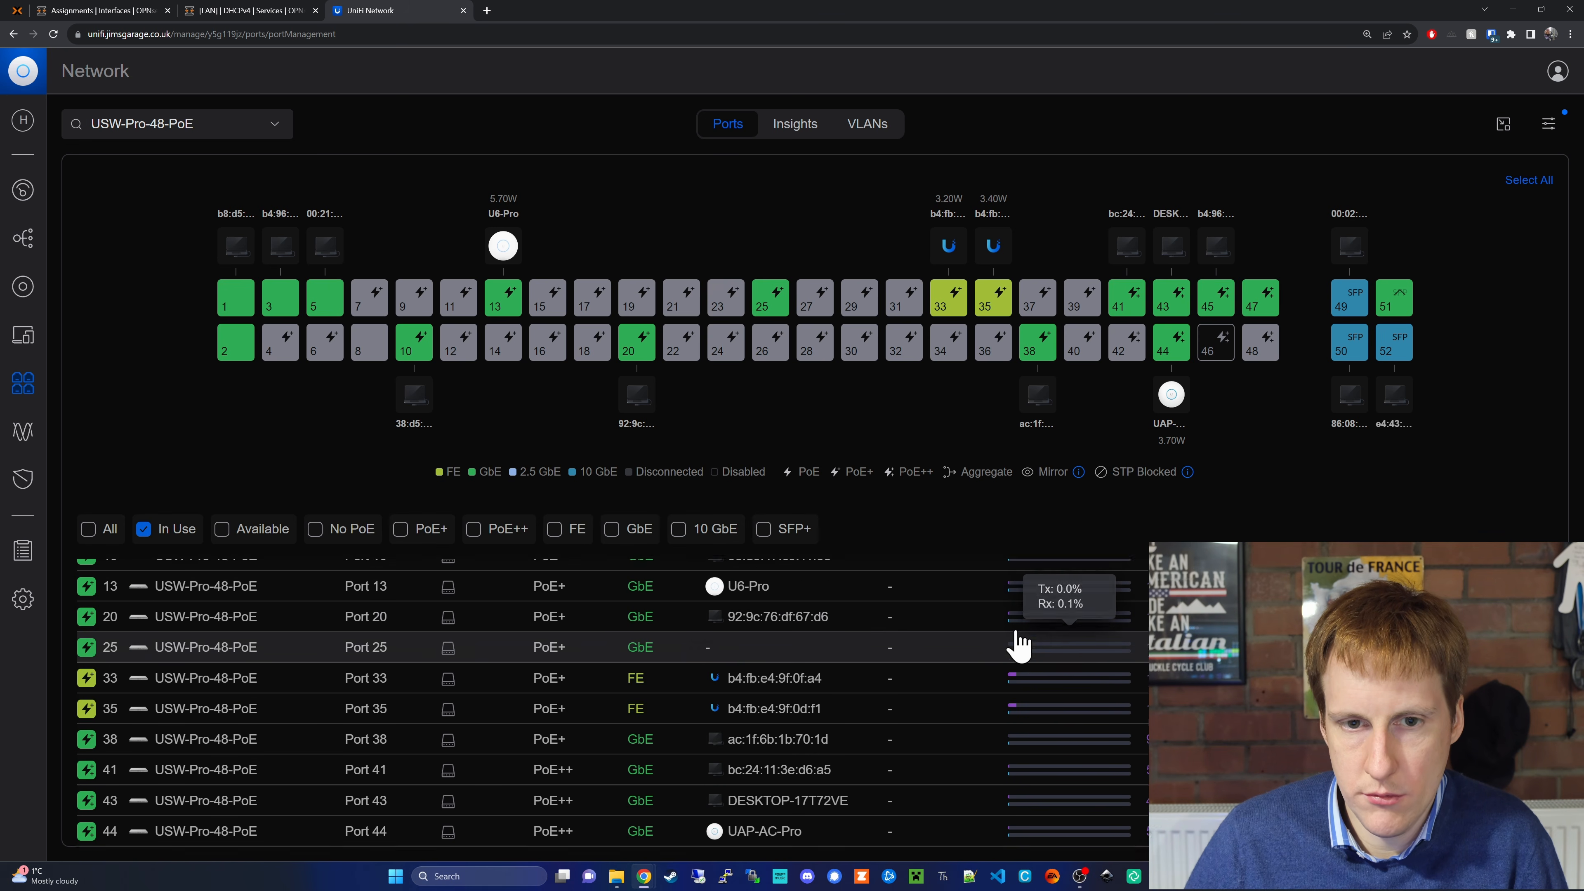
{"action": "scroll", "coordinate": [1013, 646], "scroll_direction": "up", "scroll_amount": 3}
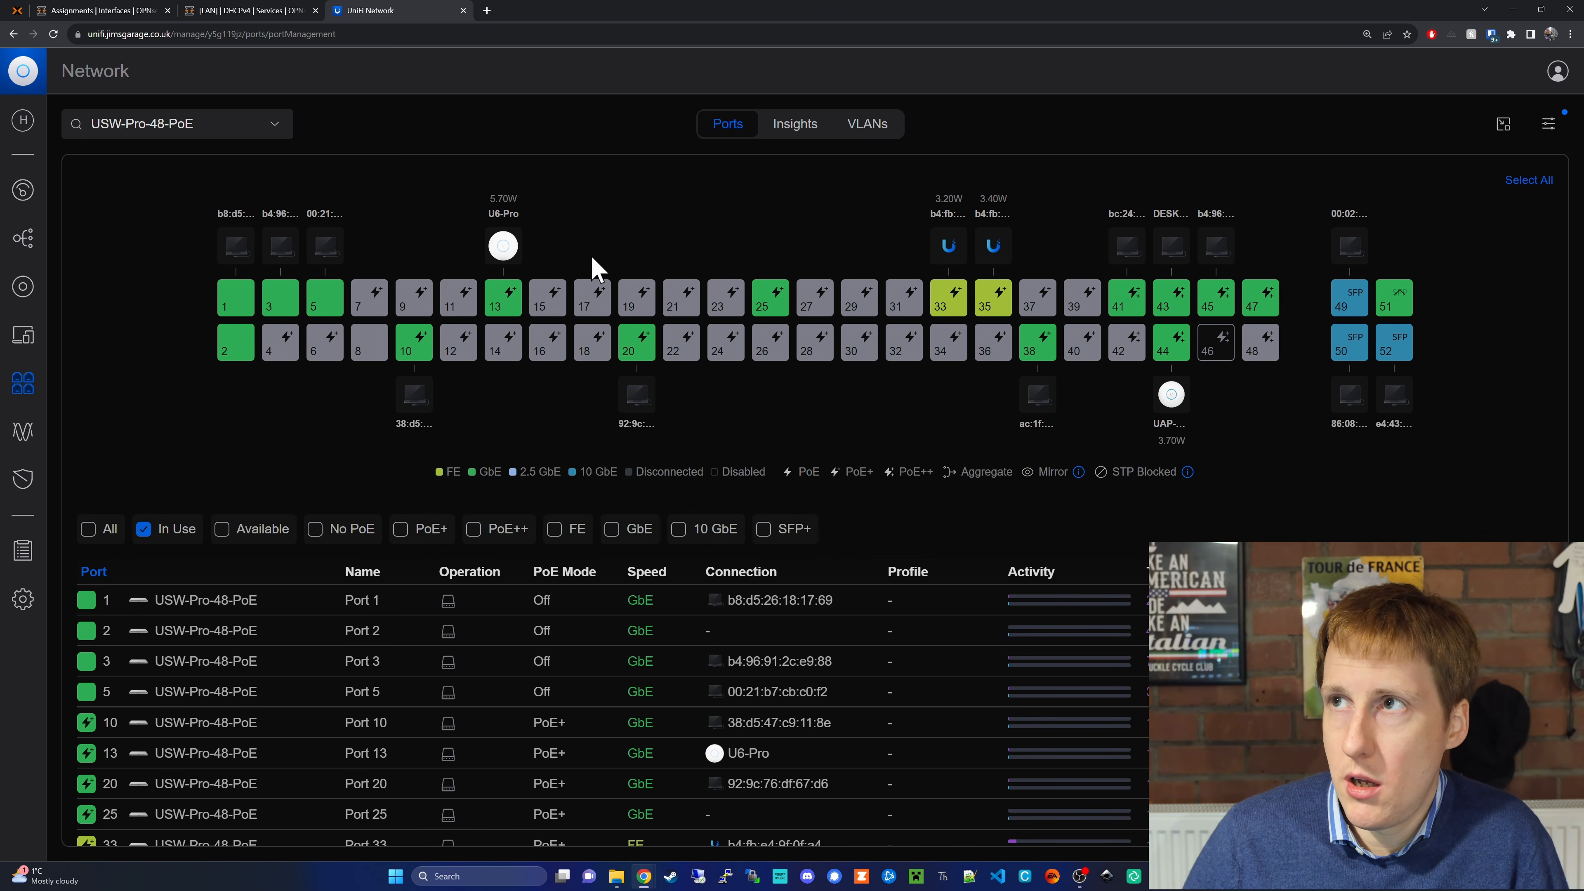
Switch to Proxmox and list the network addresses of OpnSense-VM2 with ip a in its console.
{"action": "left_click", "coordinate": [17, 10]}
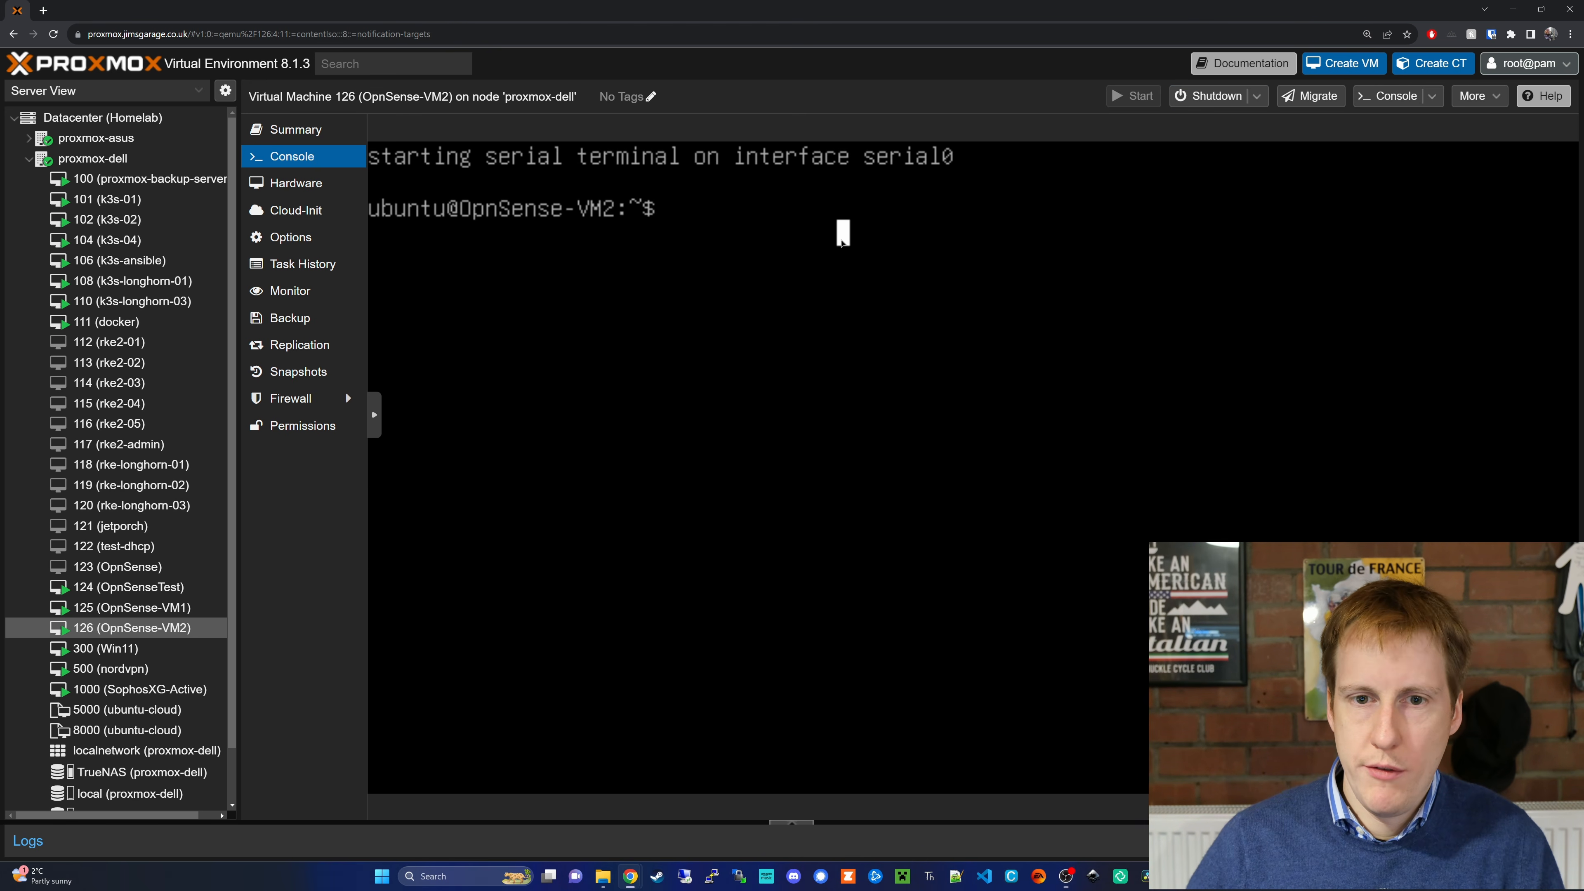
{"action": "type", "text": "ip a"}
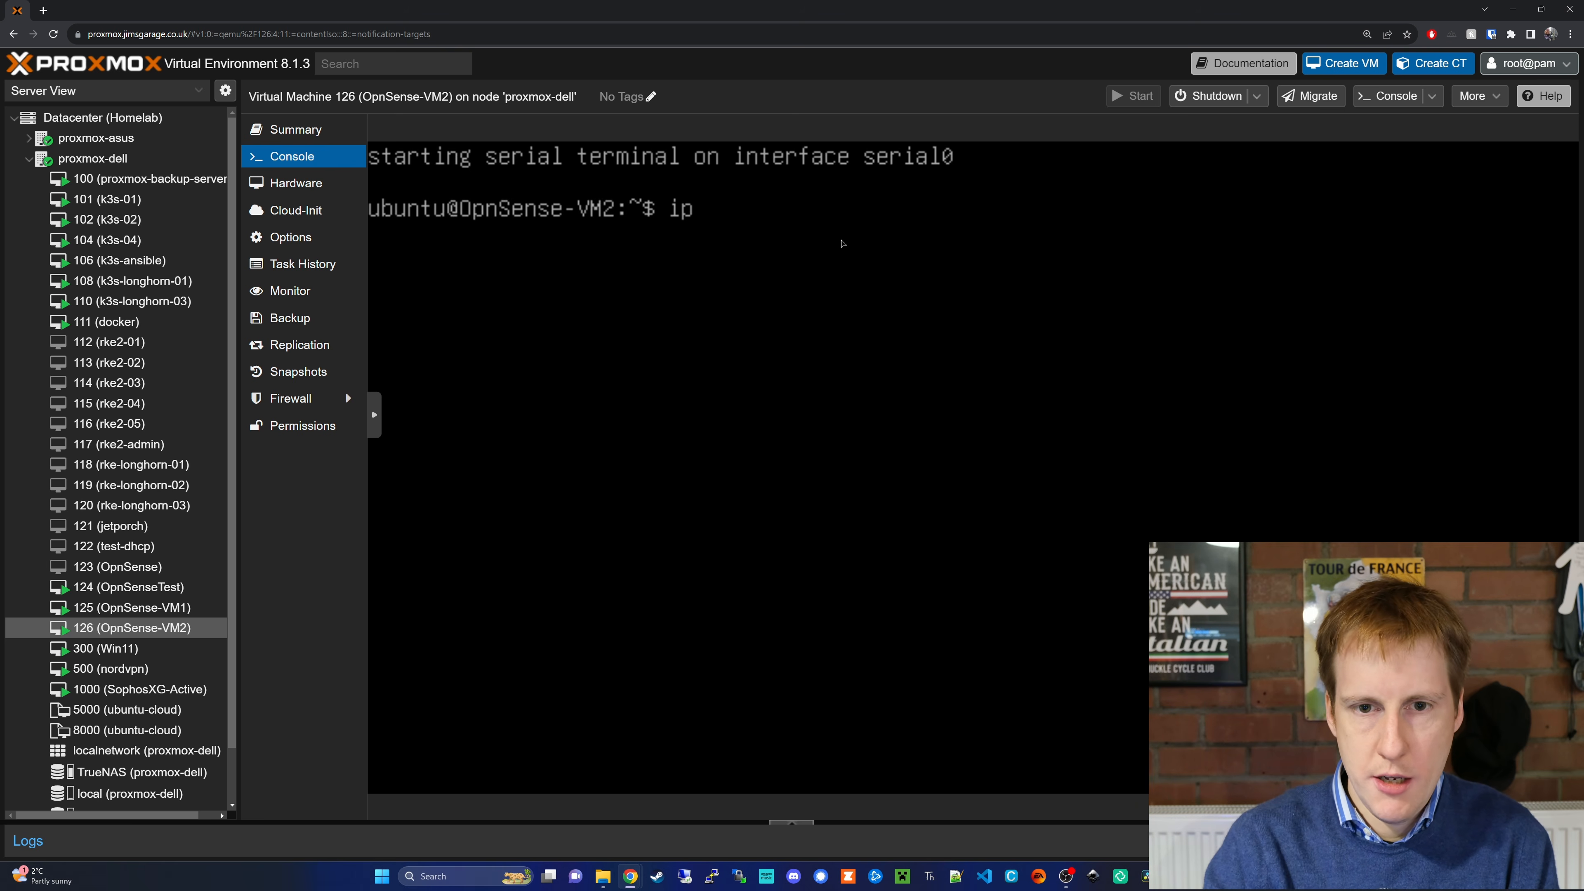
{"action": "key", "text": "Return"}
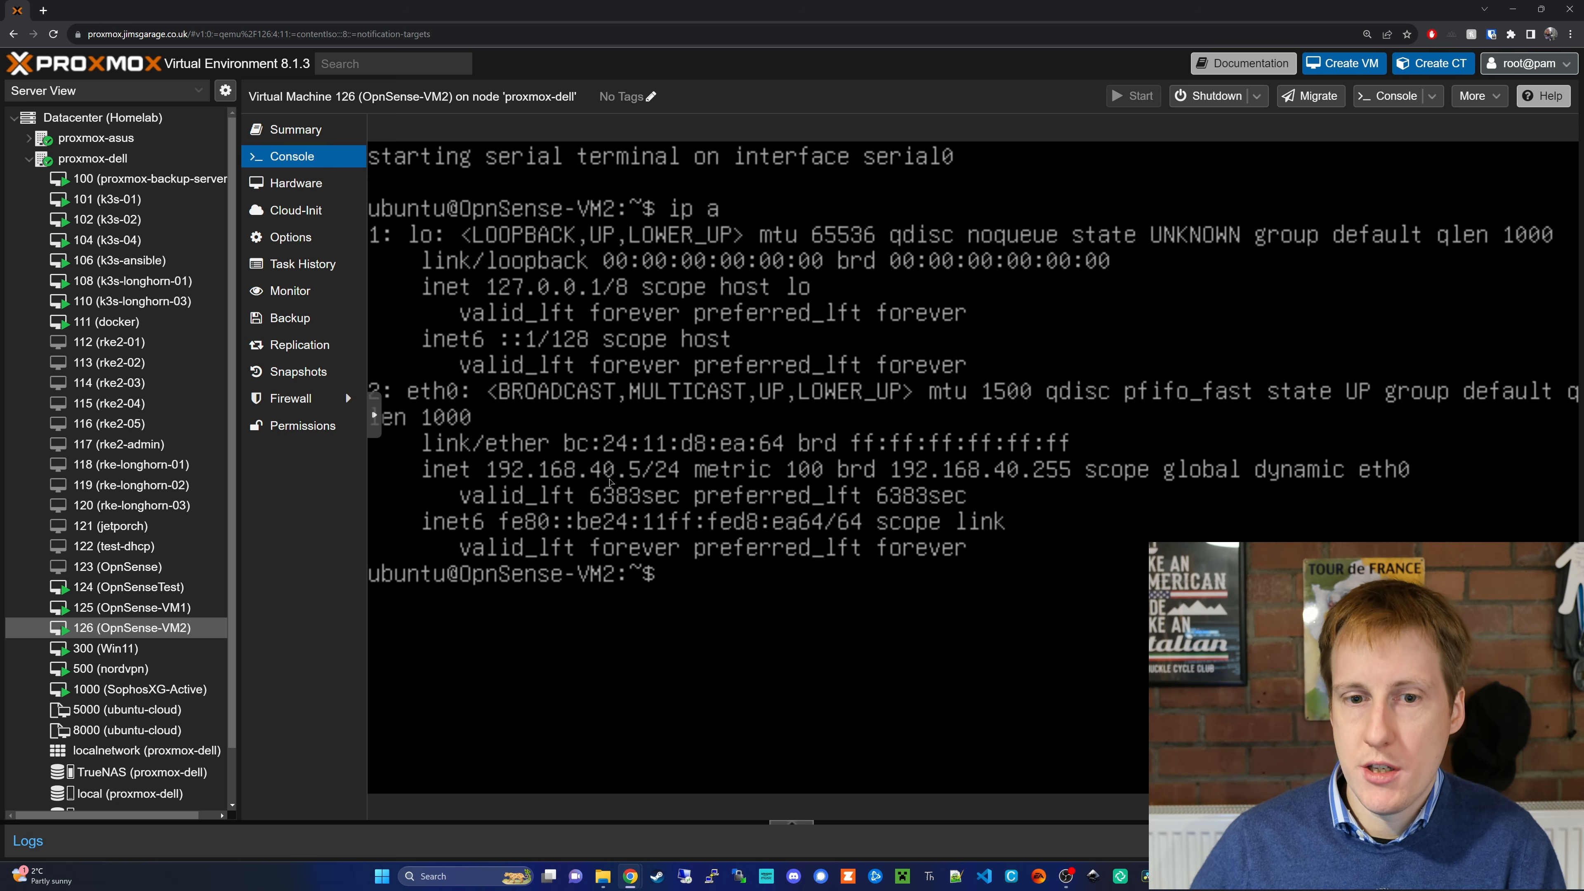
Ping 192.168.40.5 from the console of VM 125 (OpnSense-VM1).
{"action": "left_click", "coordinate": [177, 610]}
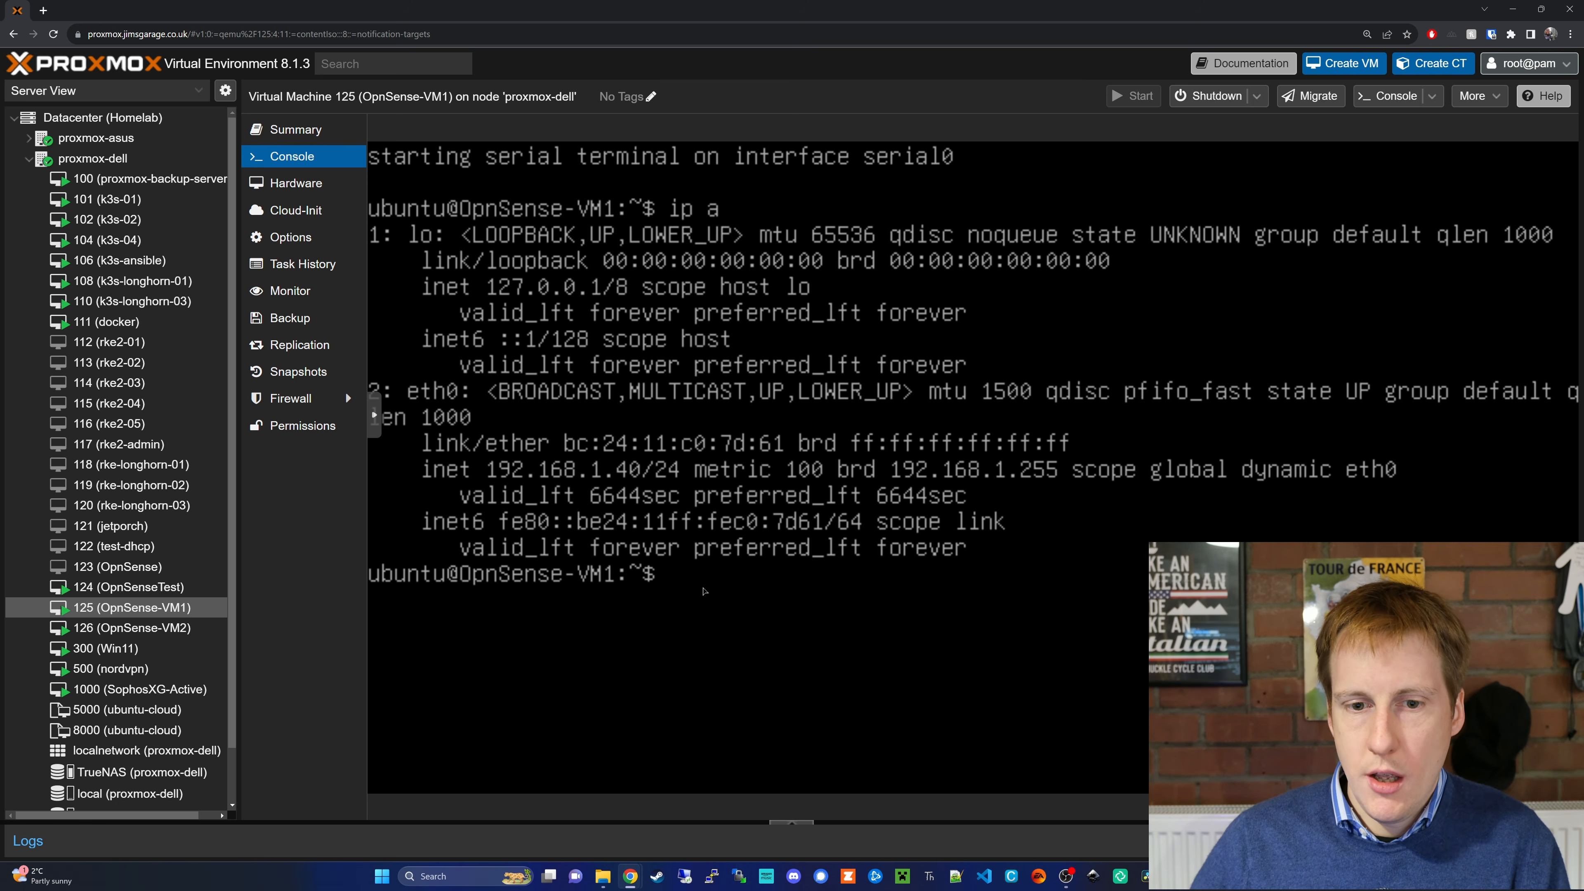
{"action": "type", "text": "ping 192.168.40.5"}
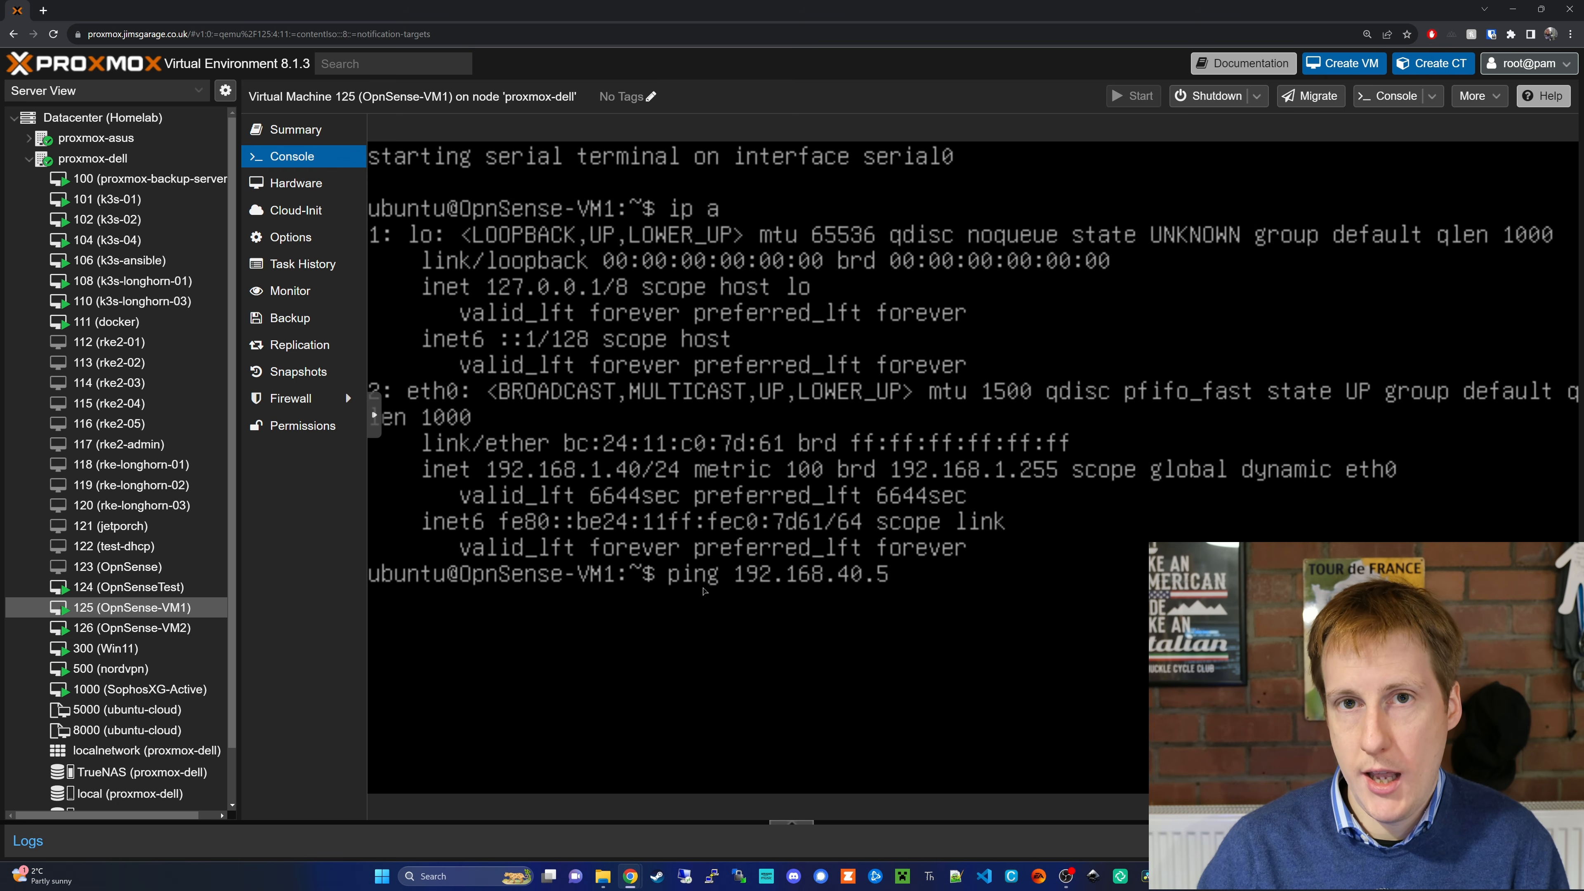
{"action": "key", "text": "Return"}
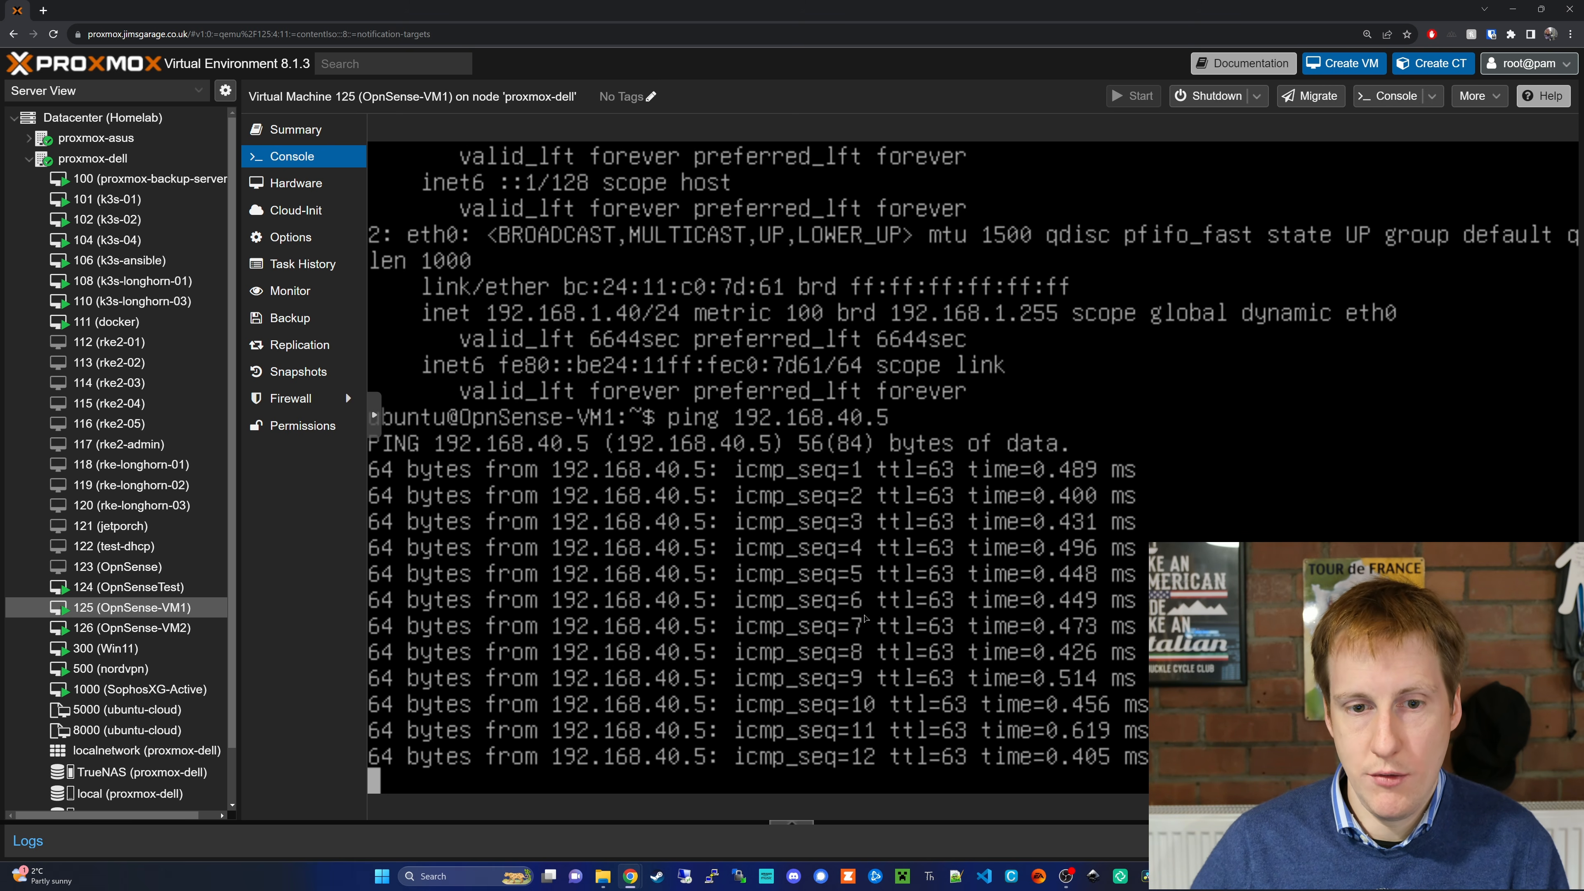
Return to the console of VM 126 (OpnSense-VM2) and rerun an earlier command from its history.
{"action": "left_click", "coordinate": [174, 629]}
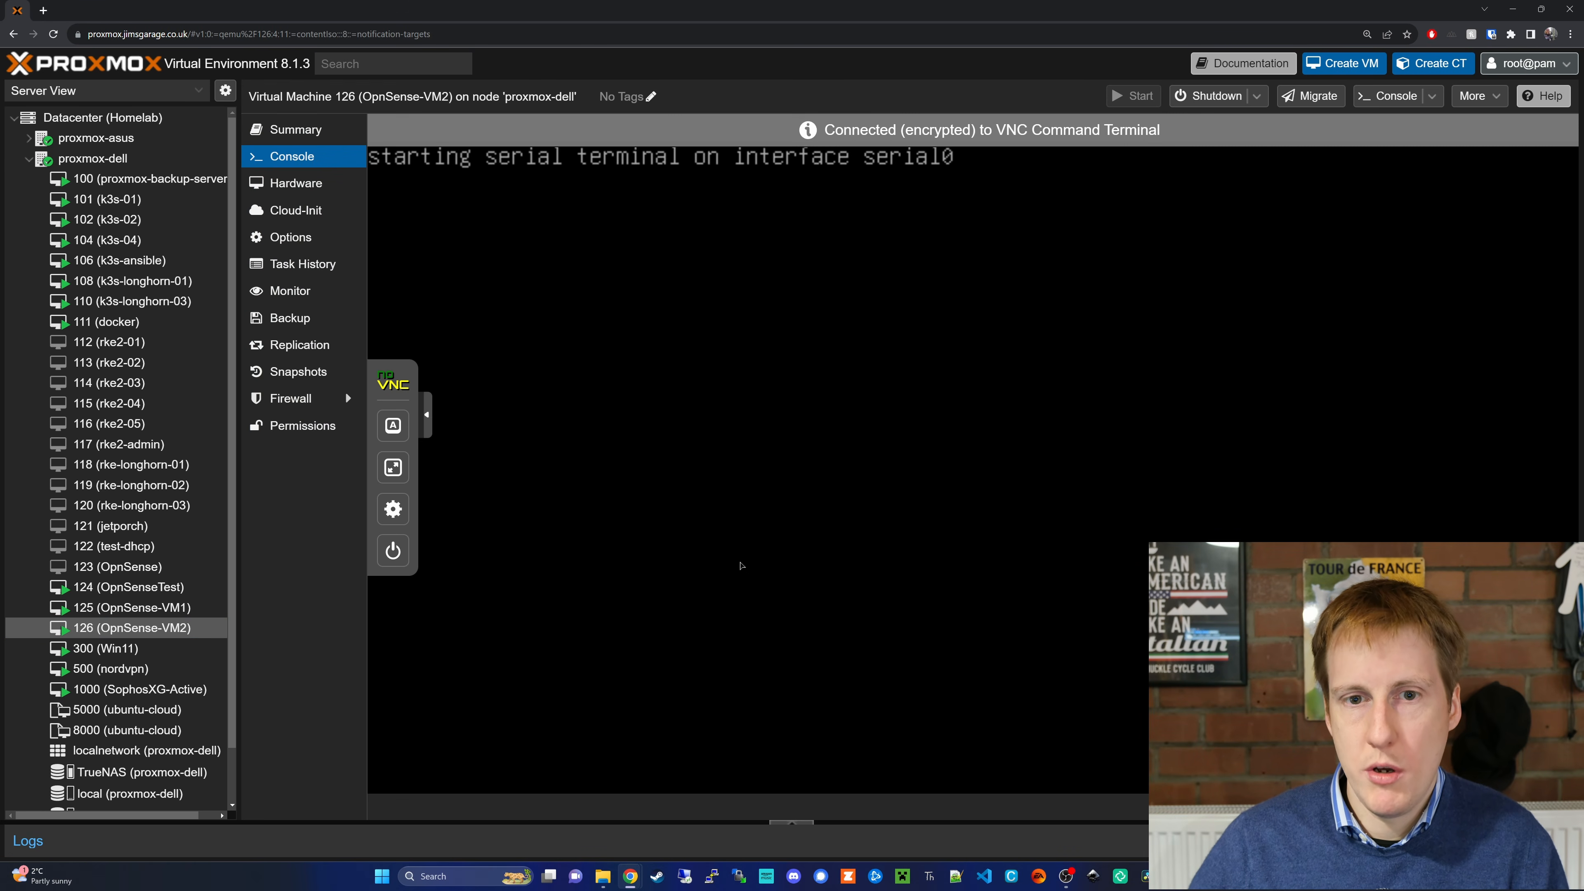
{"action": "key", "text": "Return"}
{"action": "type", "text": "ip a"}
{"action": "key", "text": "Up"}
{"action": "key", "text": "Up"}
{"action": "key", "text": "Return"}
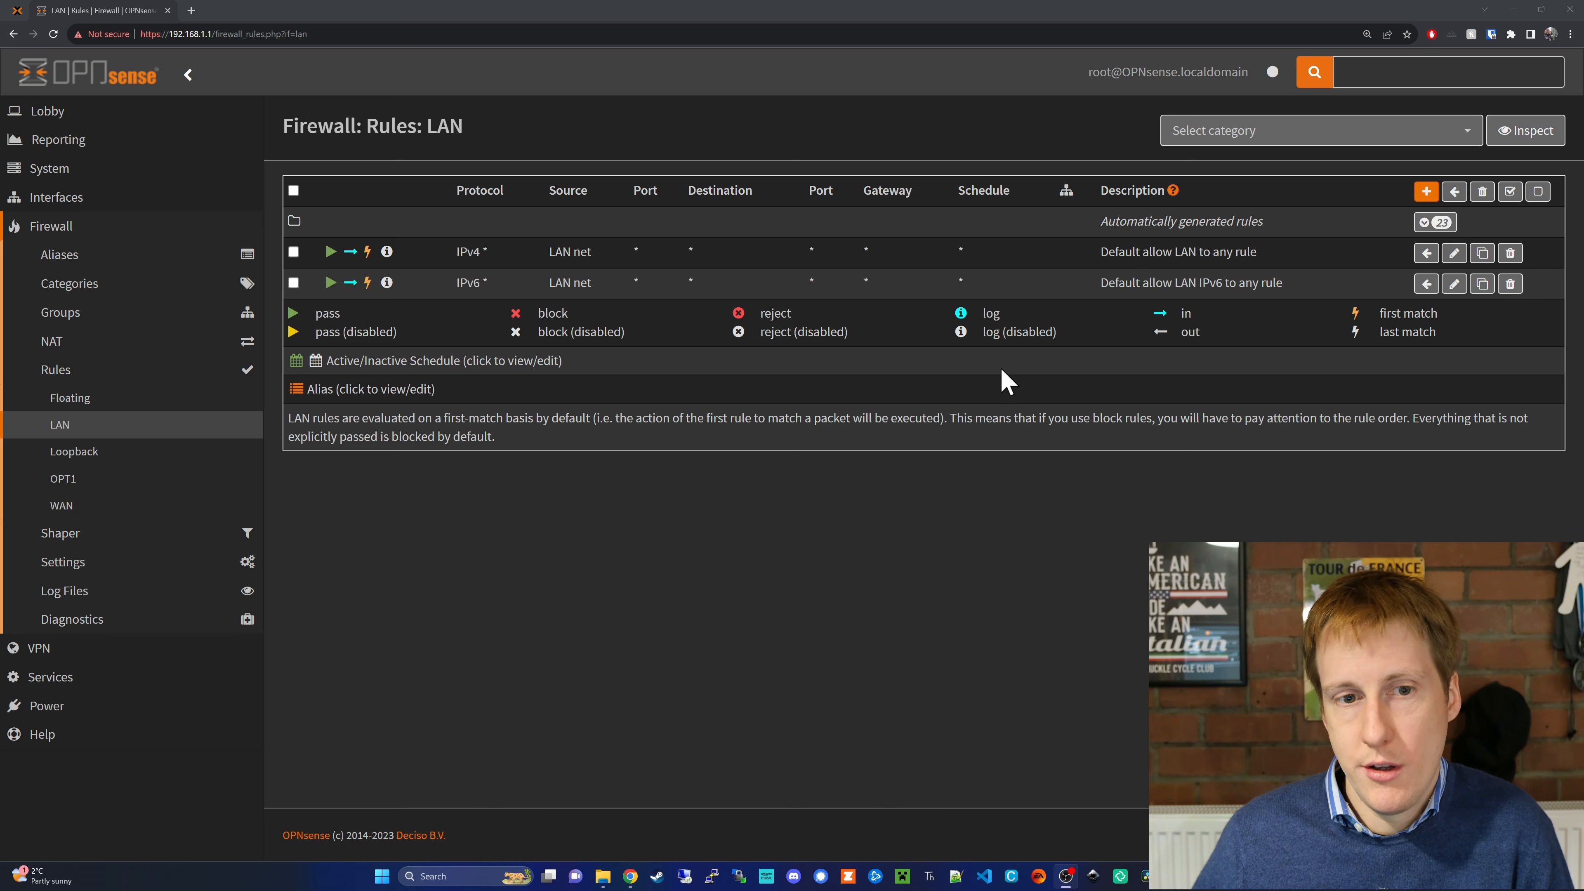
Add a new firewall rule on the OPNsense OPT1 interface with Pass as its action.
{"action": "left_click", "coordinate": [105, 482]}
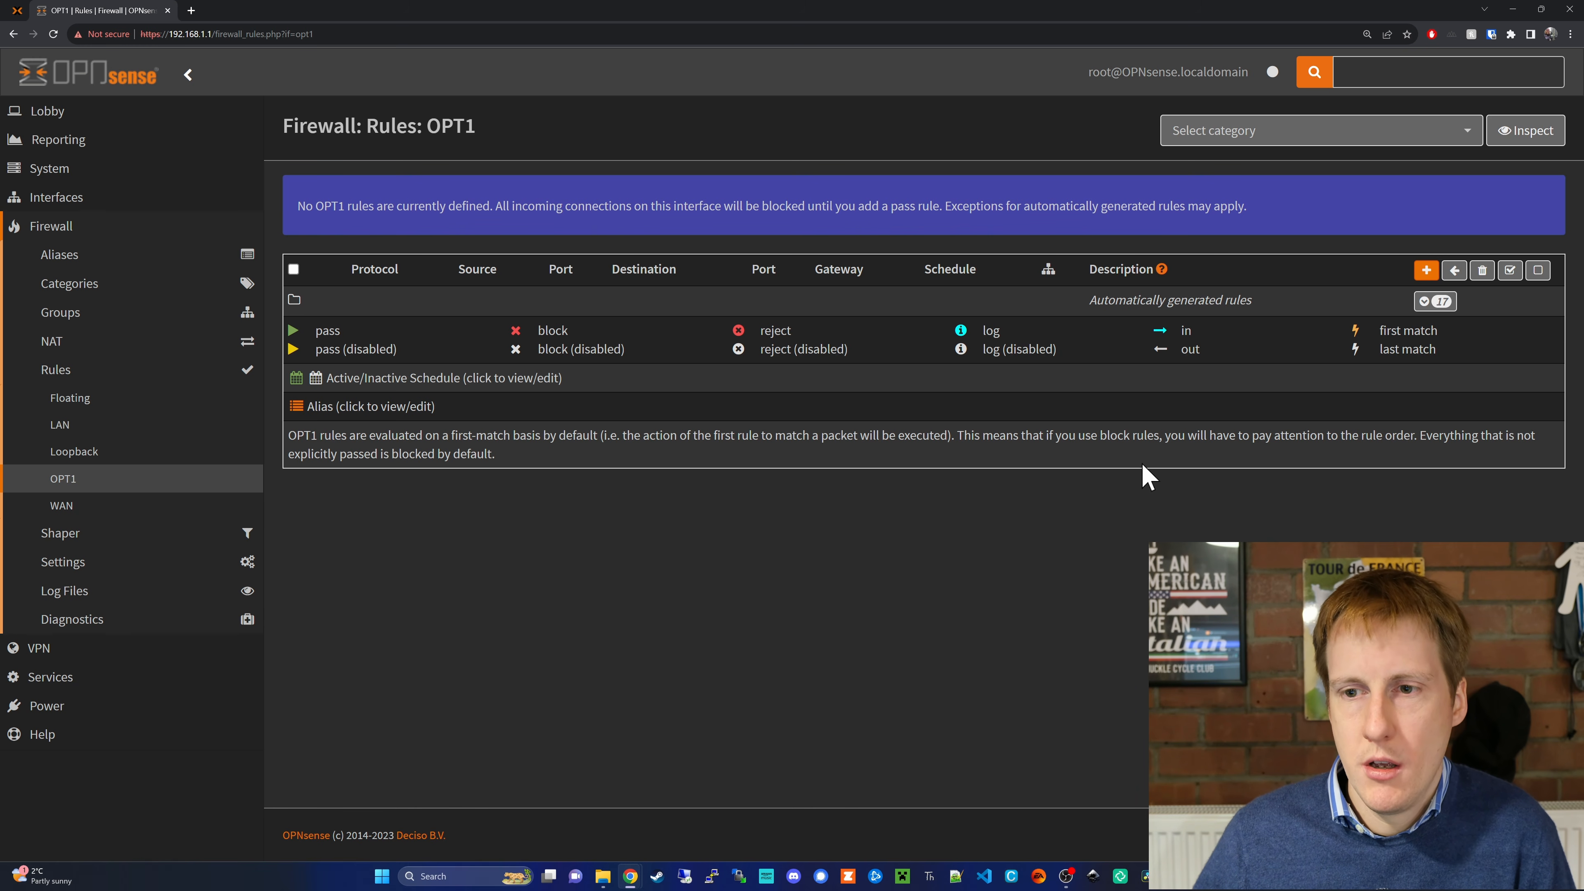
{"action": "left_click", "coordinate": [1427, 269]}
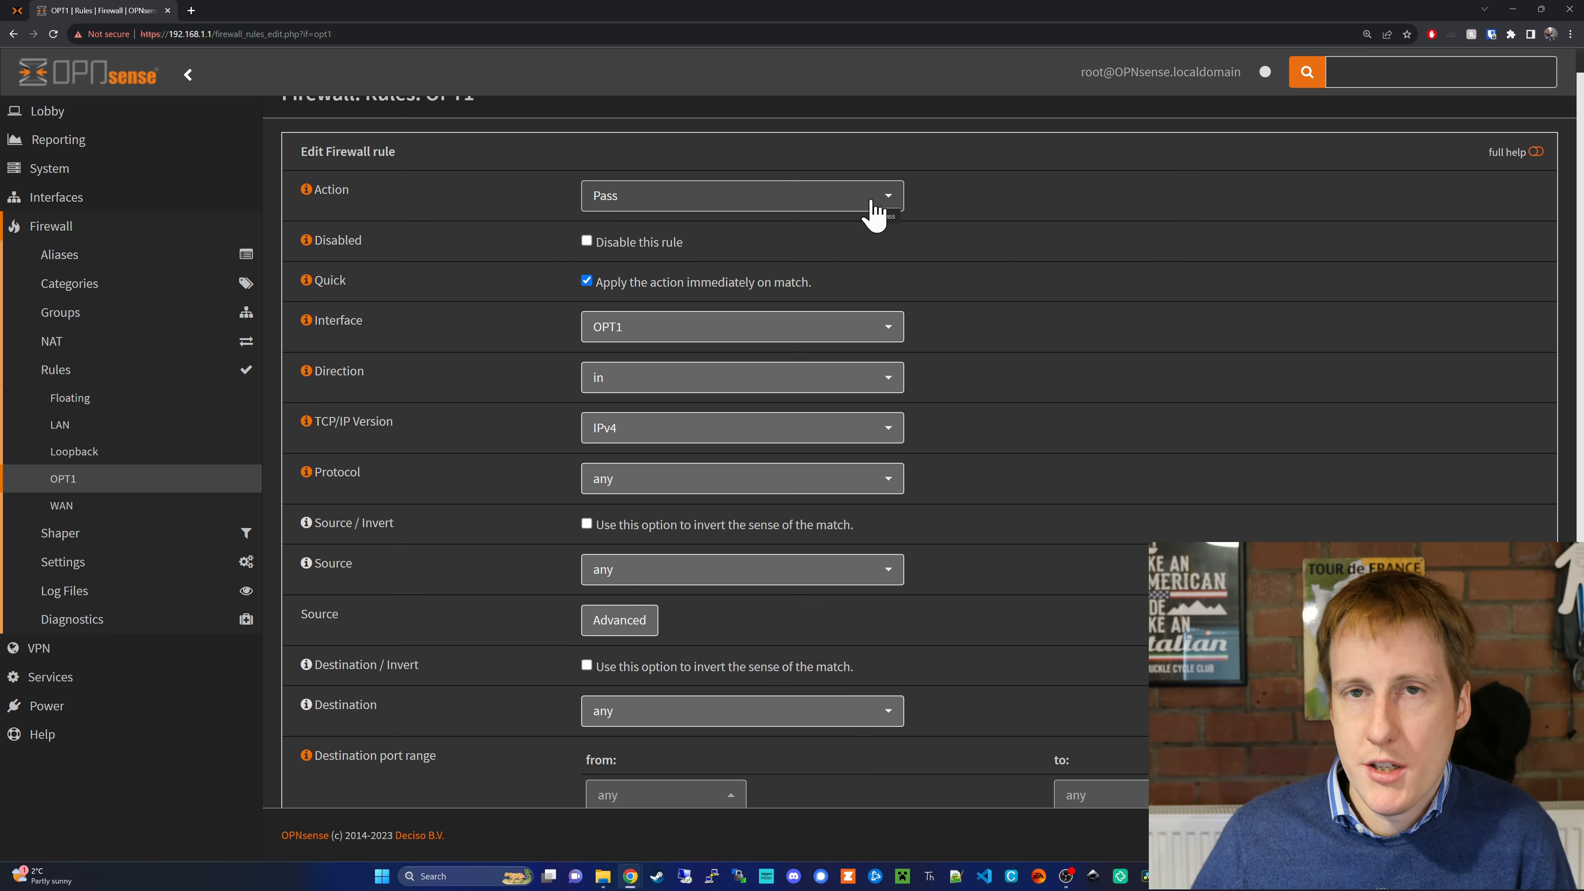
{"action": "left_click", "coordinate": [880, 201]}
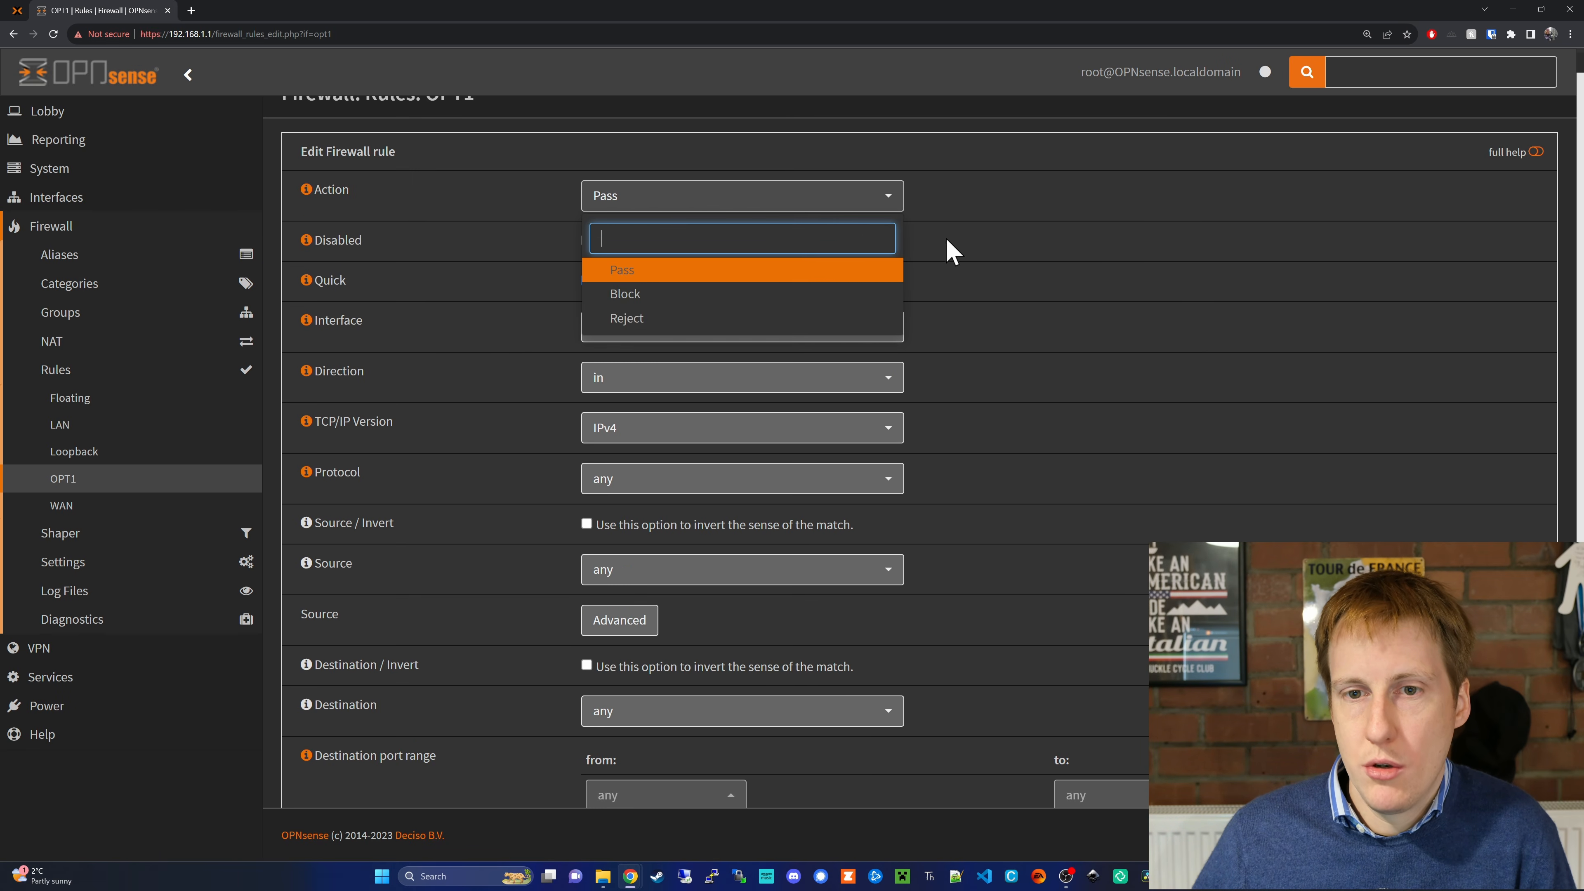
{"action": "left_click", "coordinate": [806, 275]}
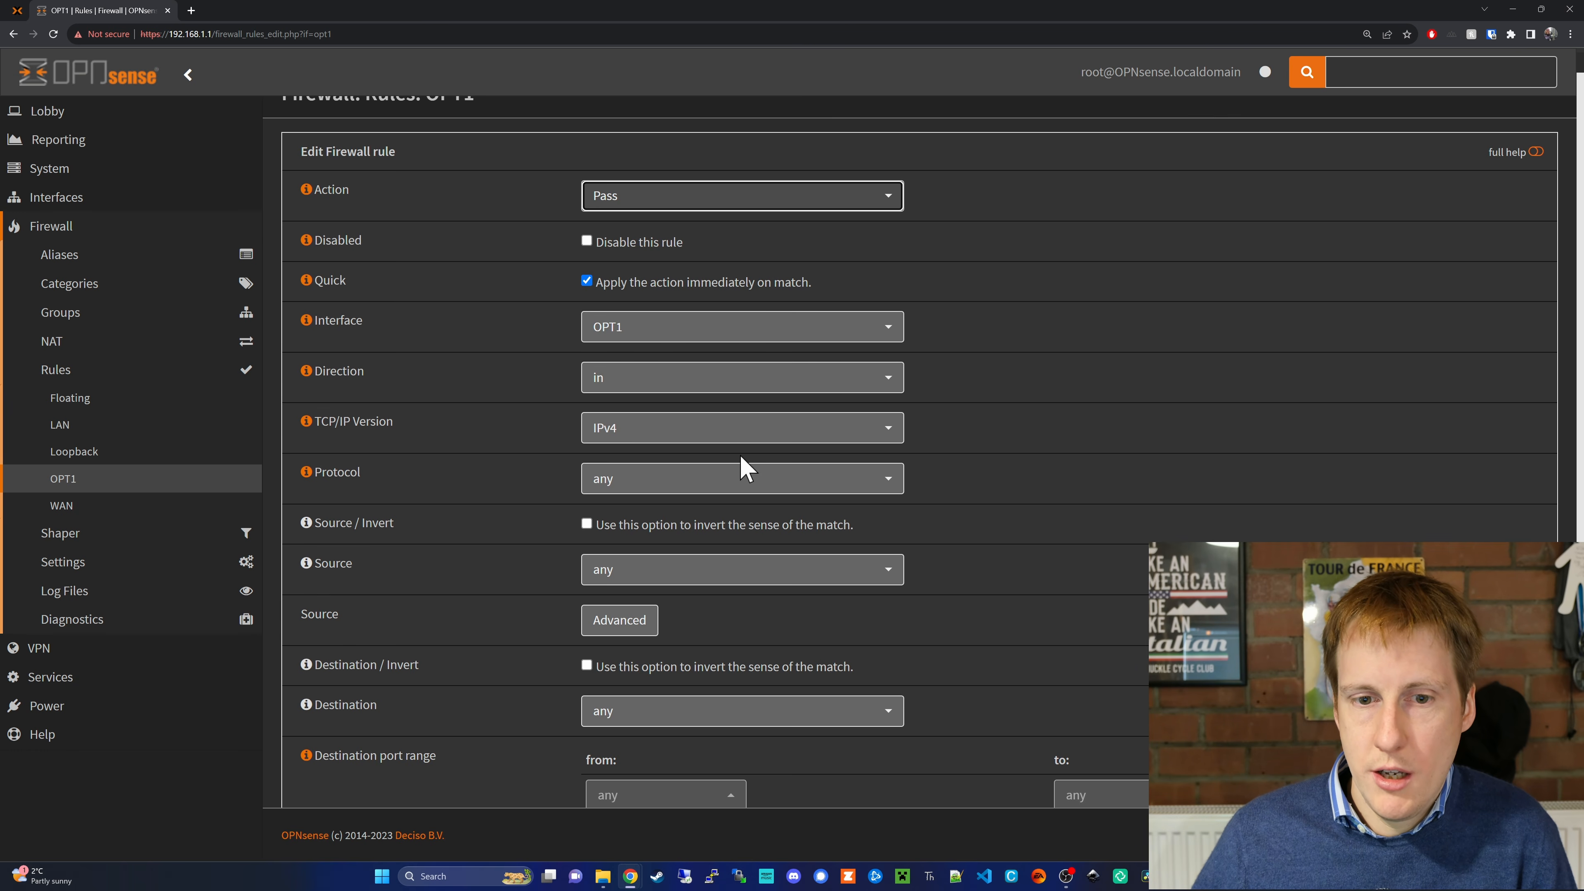
Review the rule's remaining options, keep source and destination as any, save it, and apply the firewall changes.
{"action": "scroll", "coordinate": [967, 533], "scroll_direction": "down", "scroll_amount": 2}
{"action": "scroll", "coordinate": [964, 534], "scroll_direction": "down", "scroll_amount": 1}
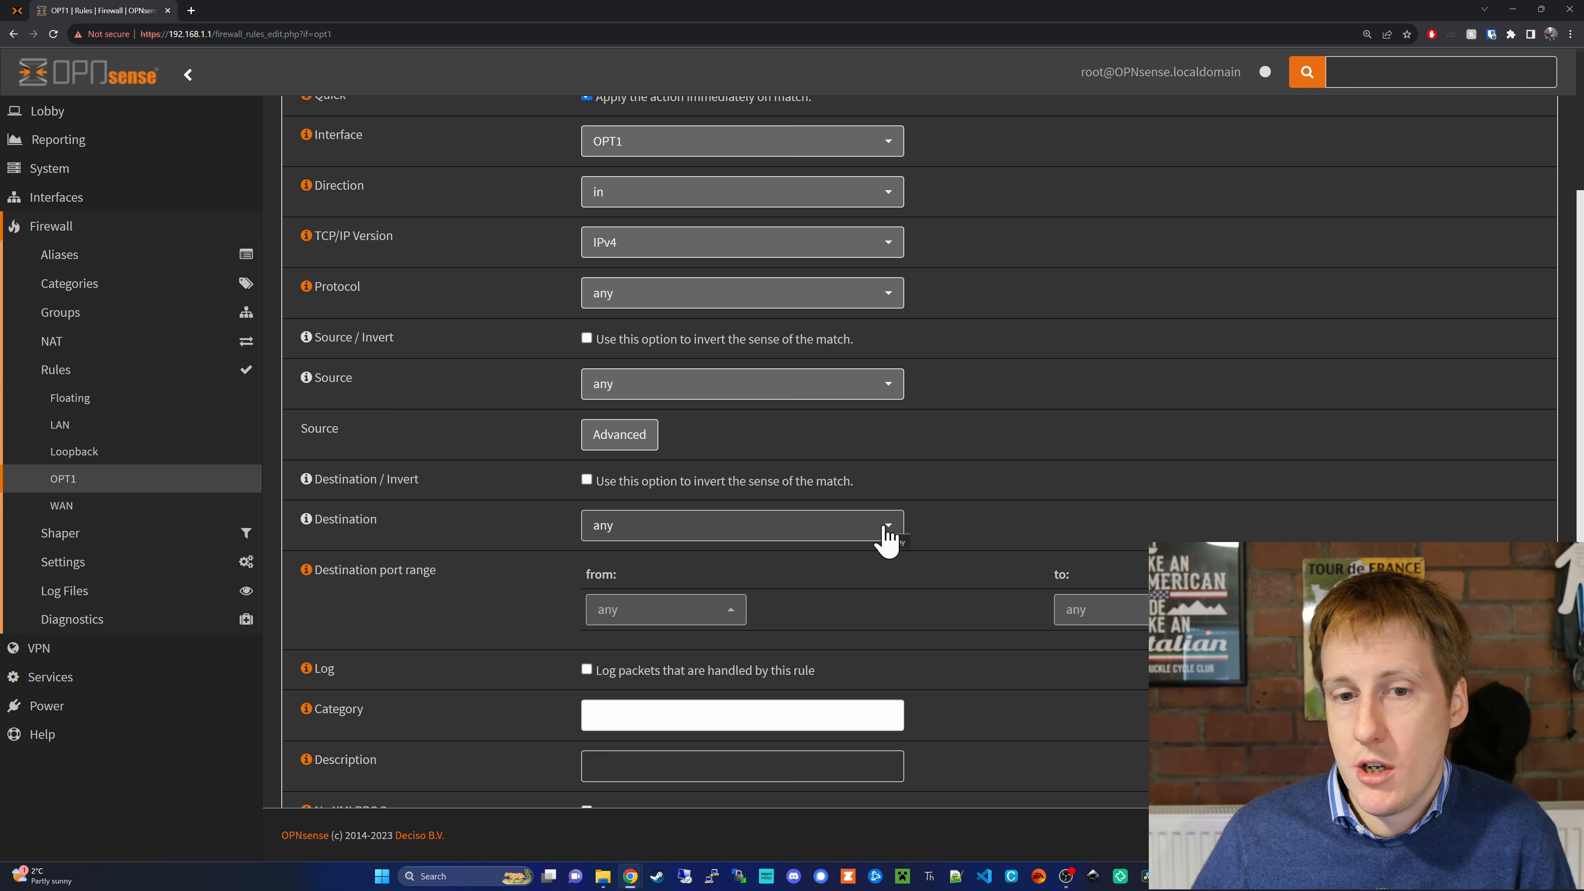
{"action": "scroll", "coordinate": [885, 538], "scroll_direction": "down", "scroll_amount": 3}
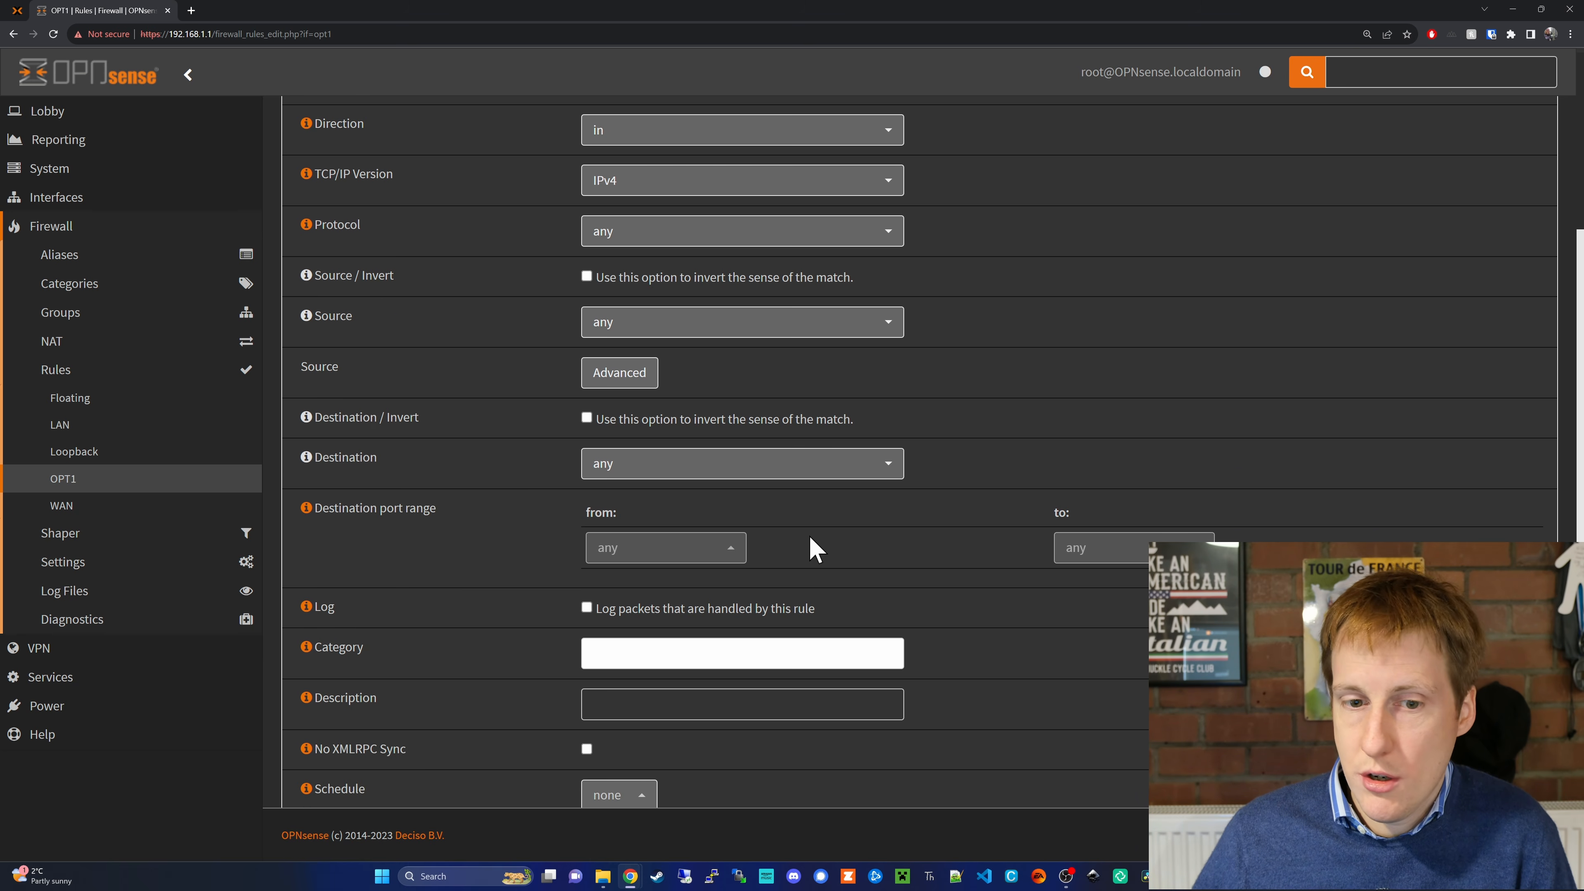
{"action": "scroll", "coordinate": [860, 553], "scroll_direction": "down", "scroll_amount": 3}
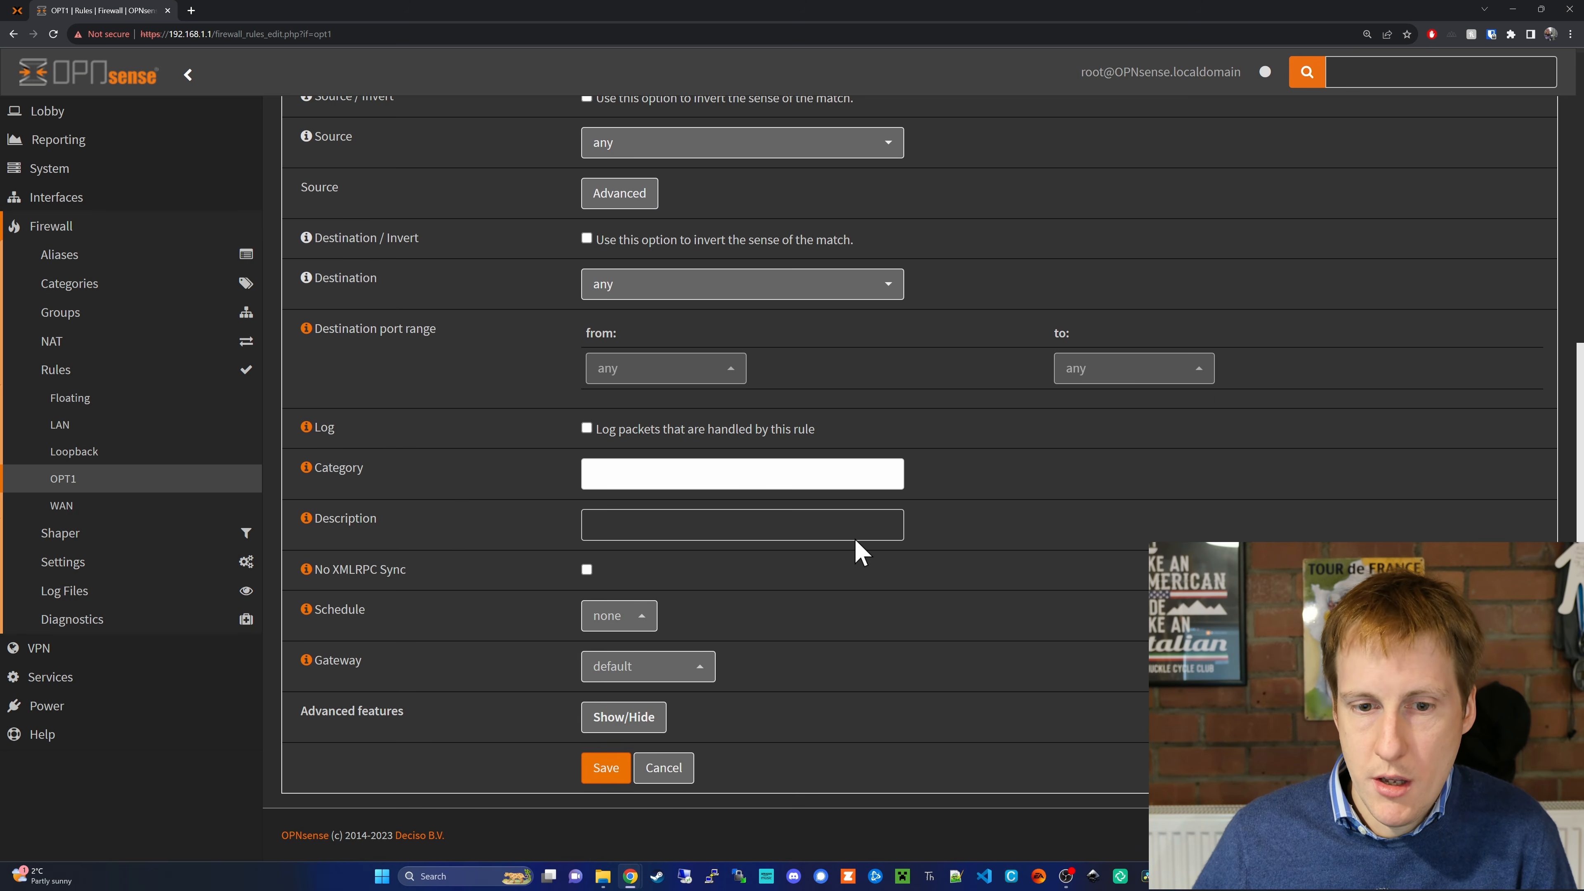
{"action": "left_click", "coordinate": [606, 770]}
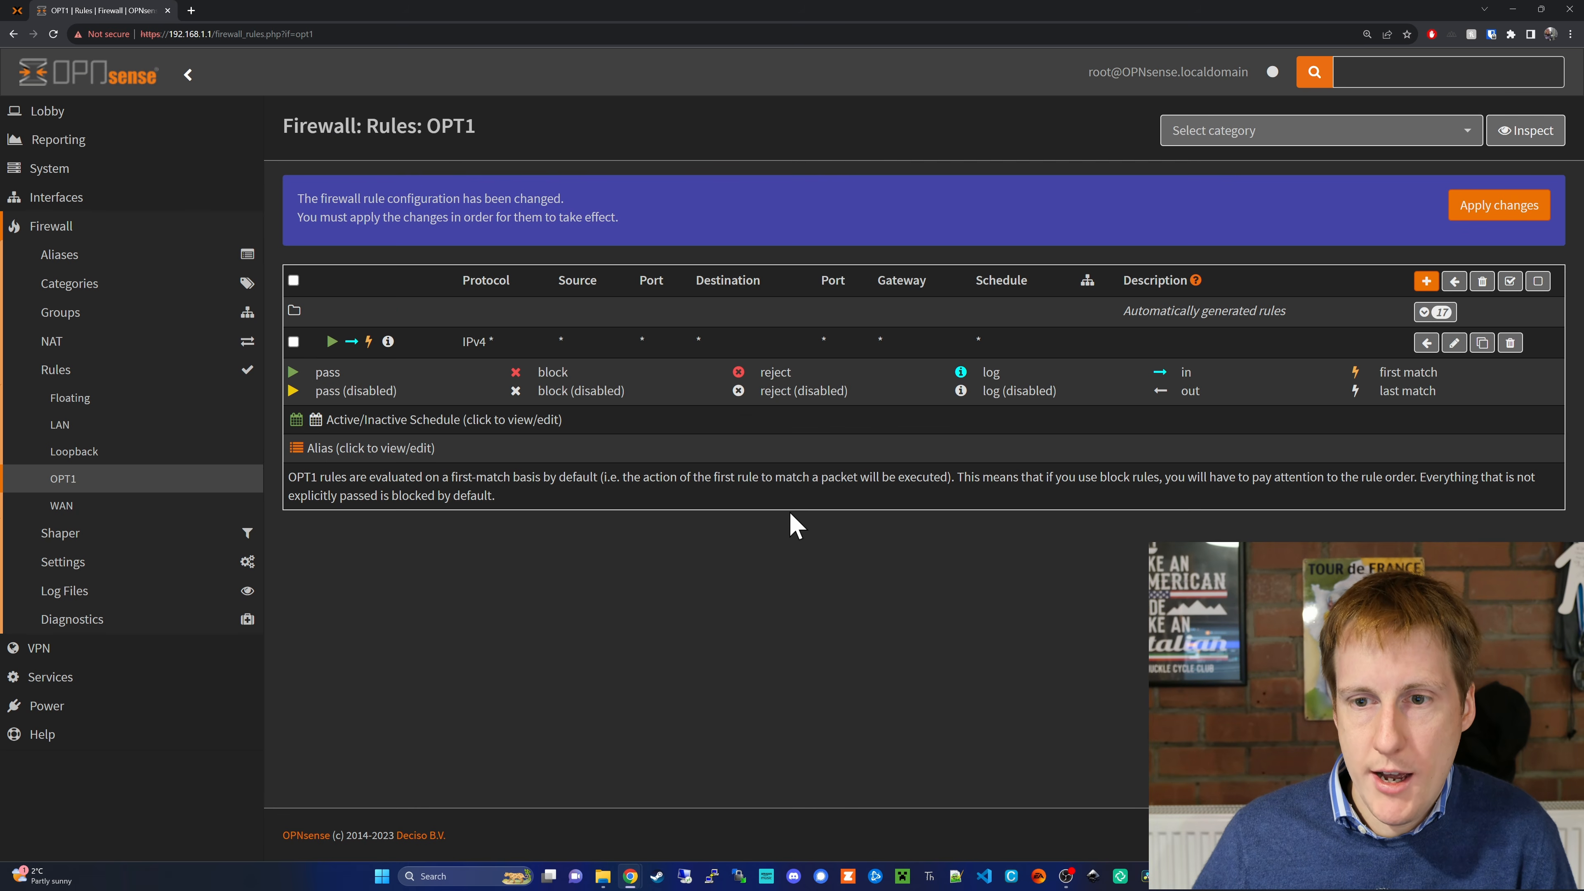
{"action": "left_click", "coordinate": [1477, 209]}
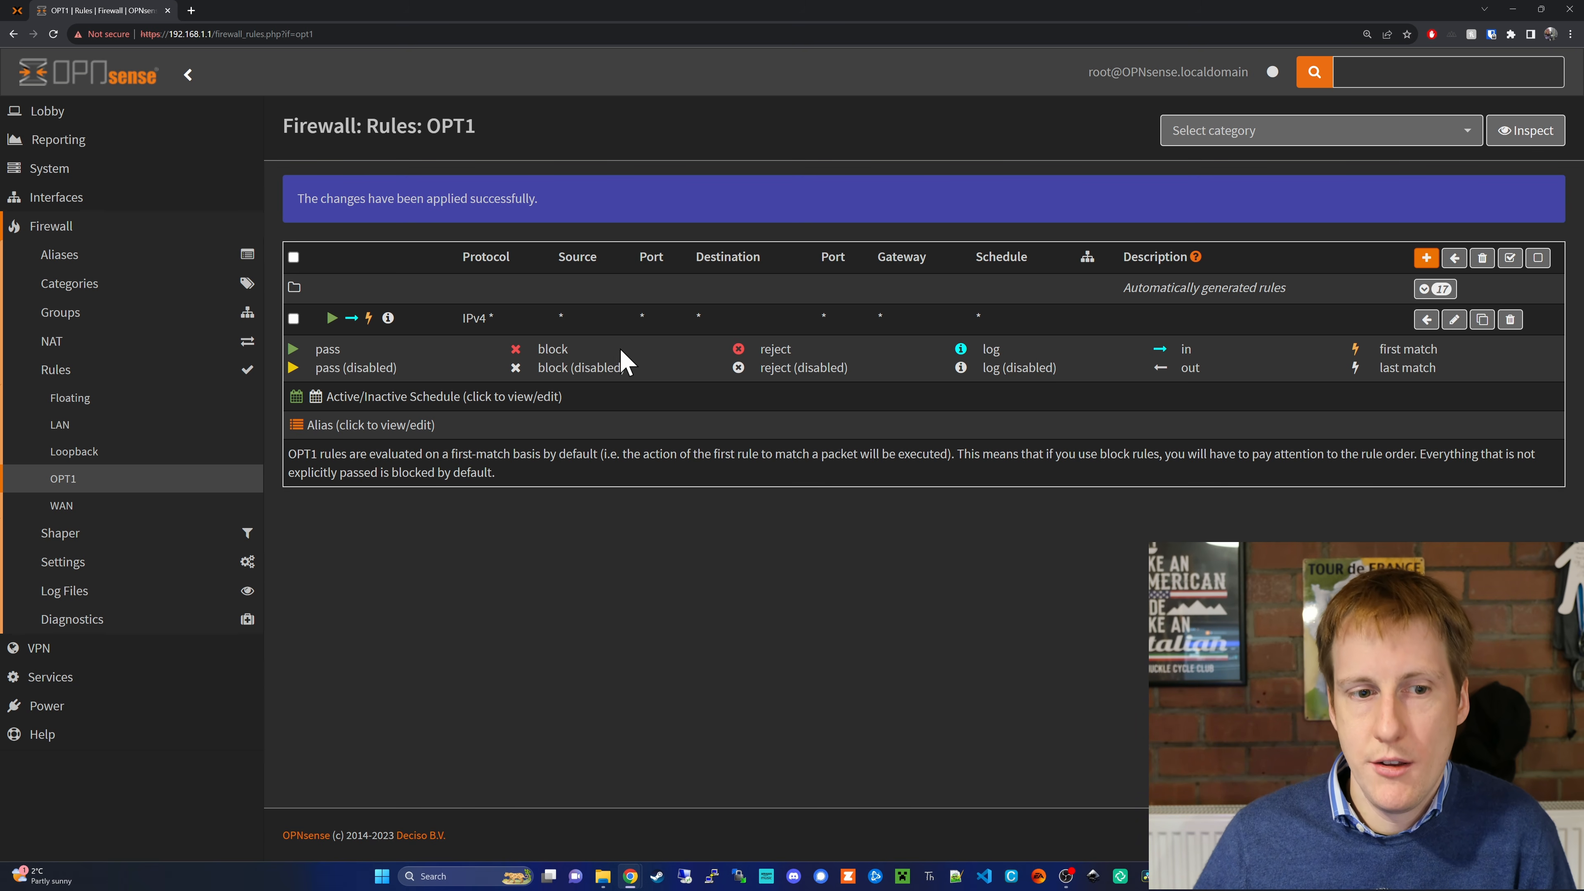
Check the sources of the LAN rules, reopen the OPT1 pass rule for editing, and choose OPT1 net as its source.
{"action": "left_click", "coordinate": [161, 431]}
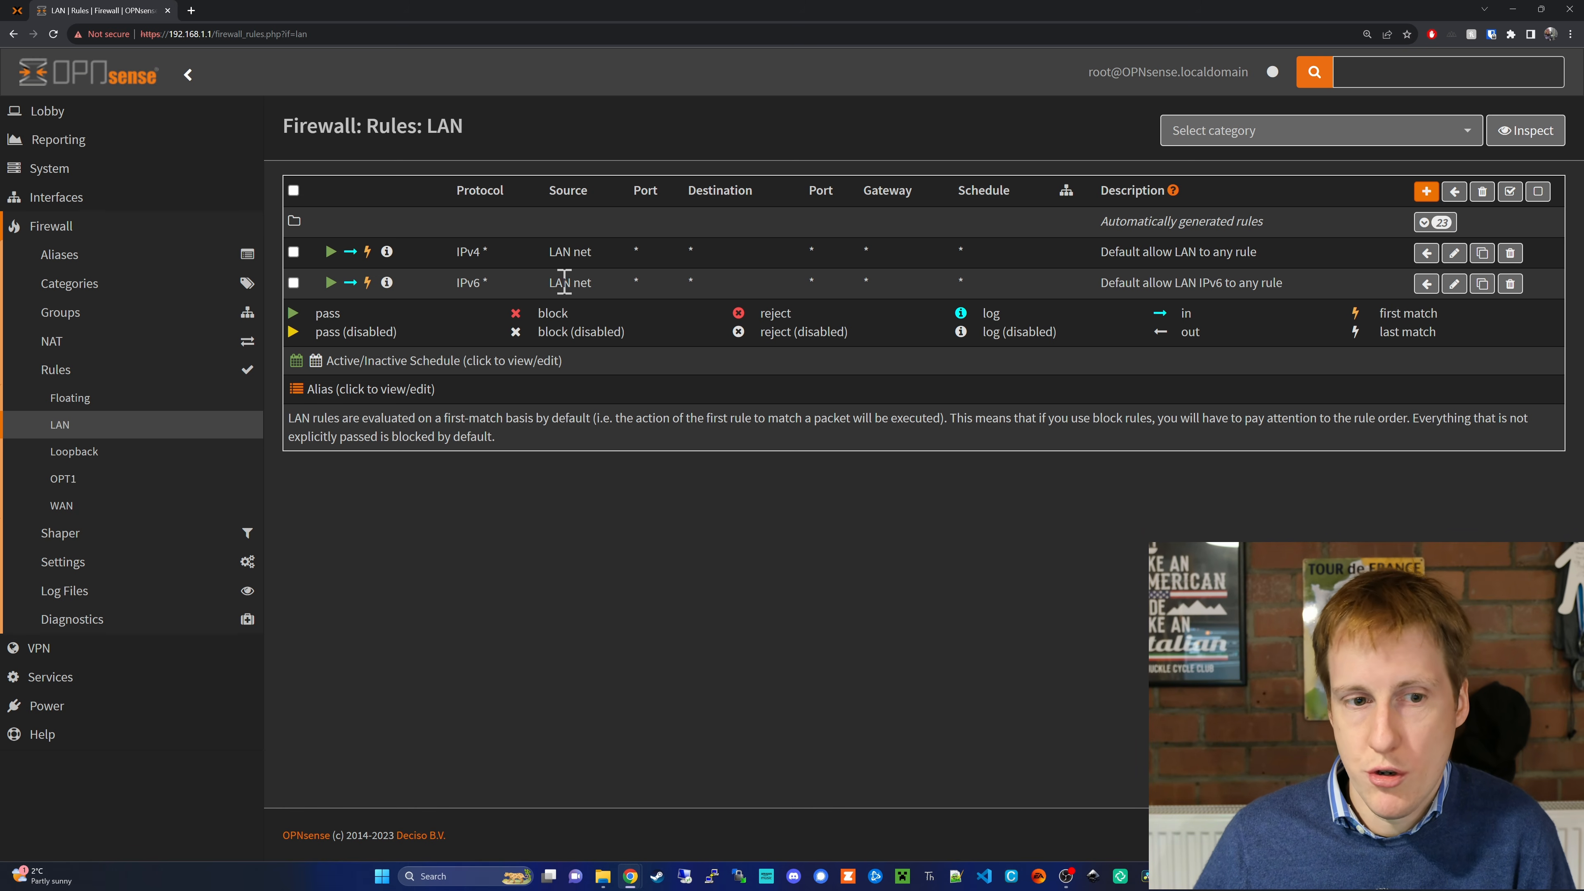
{"action": "left_click", "coordinate": [68, 482]}
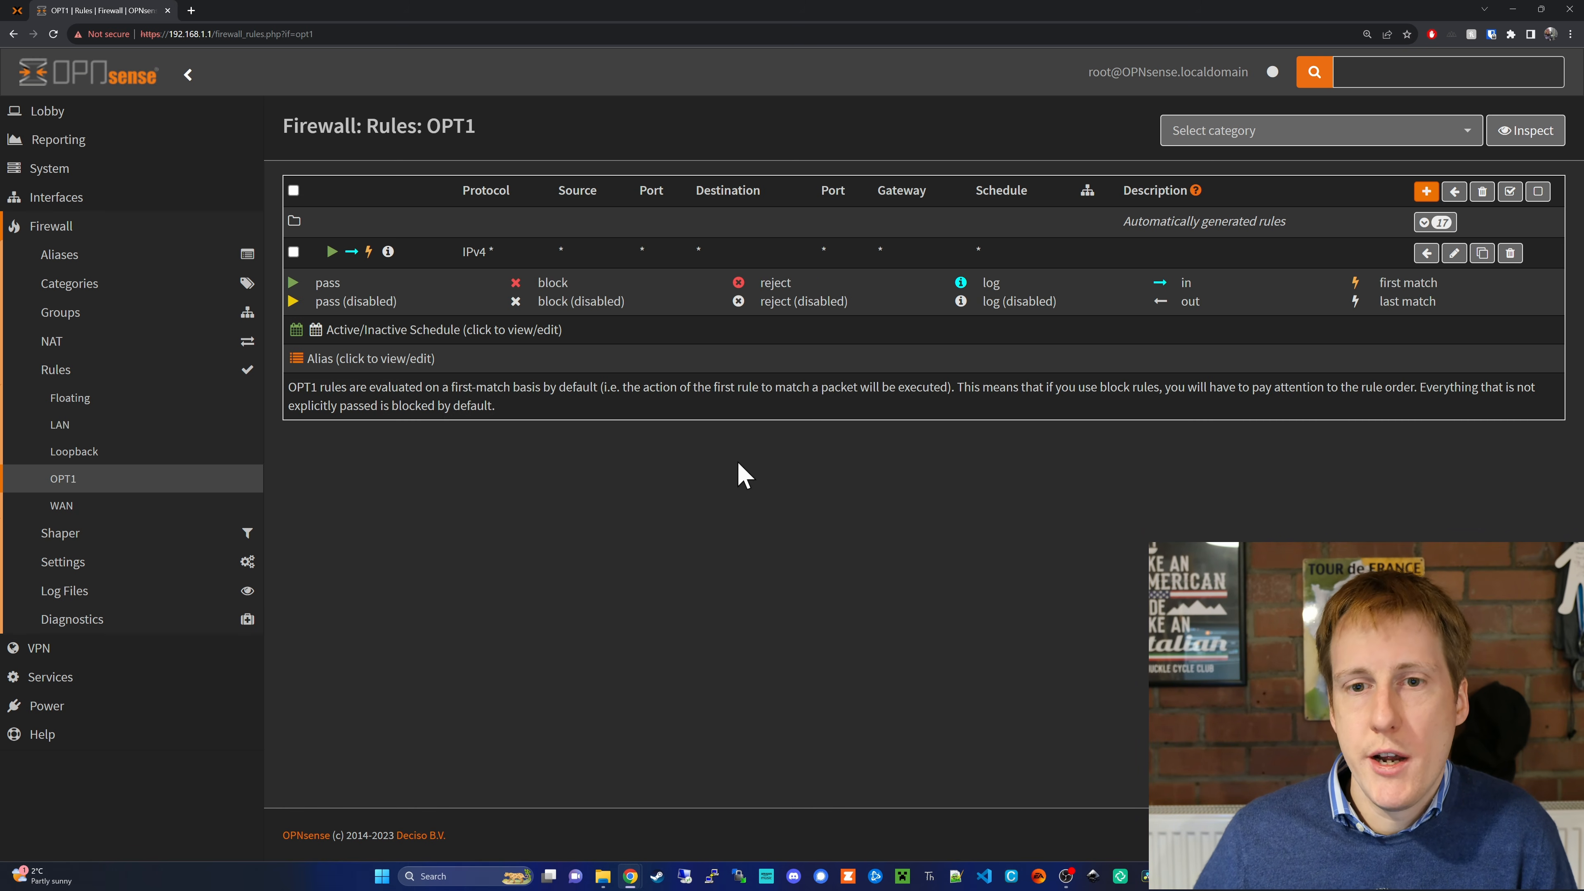
{"action": "left_click", "coordinate": [1454, 254]}
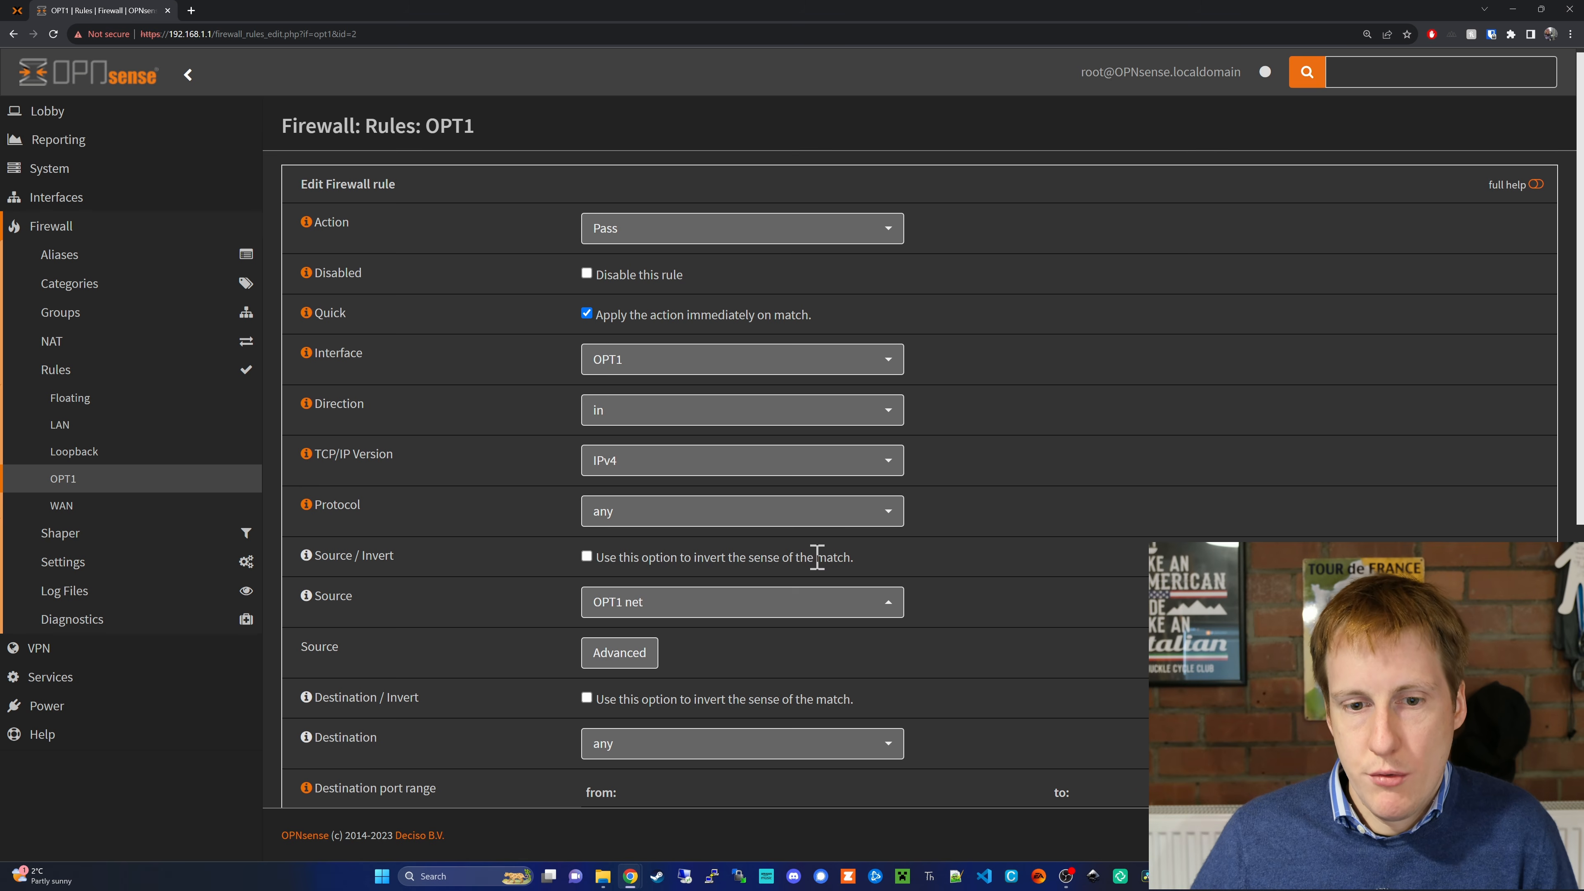
{"action": "left_click", "coordinate": [711, 607]}
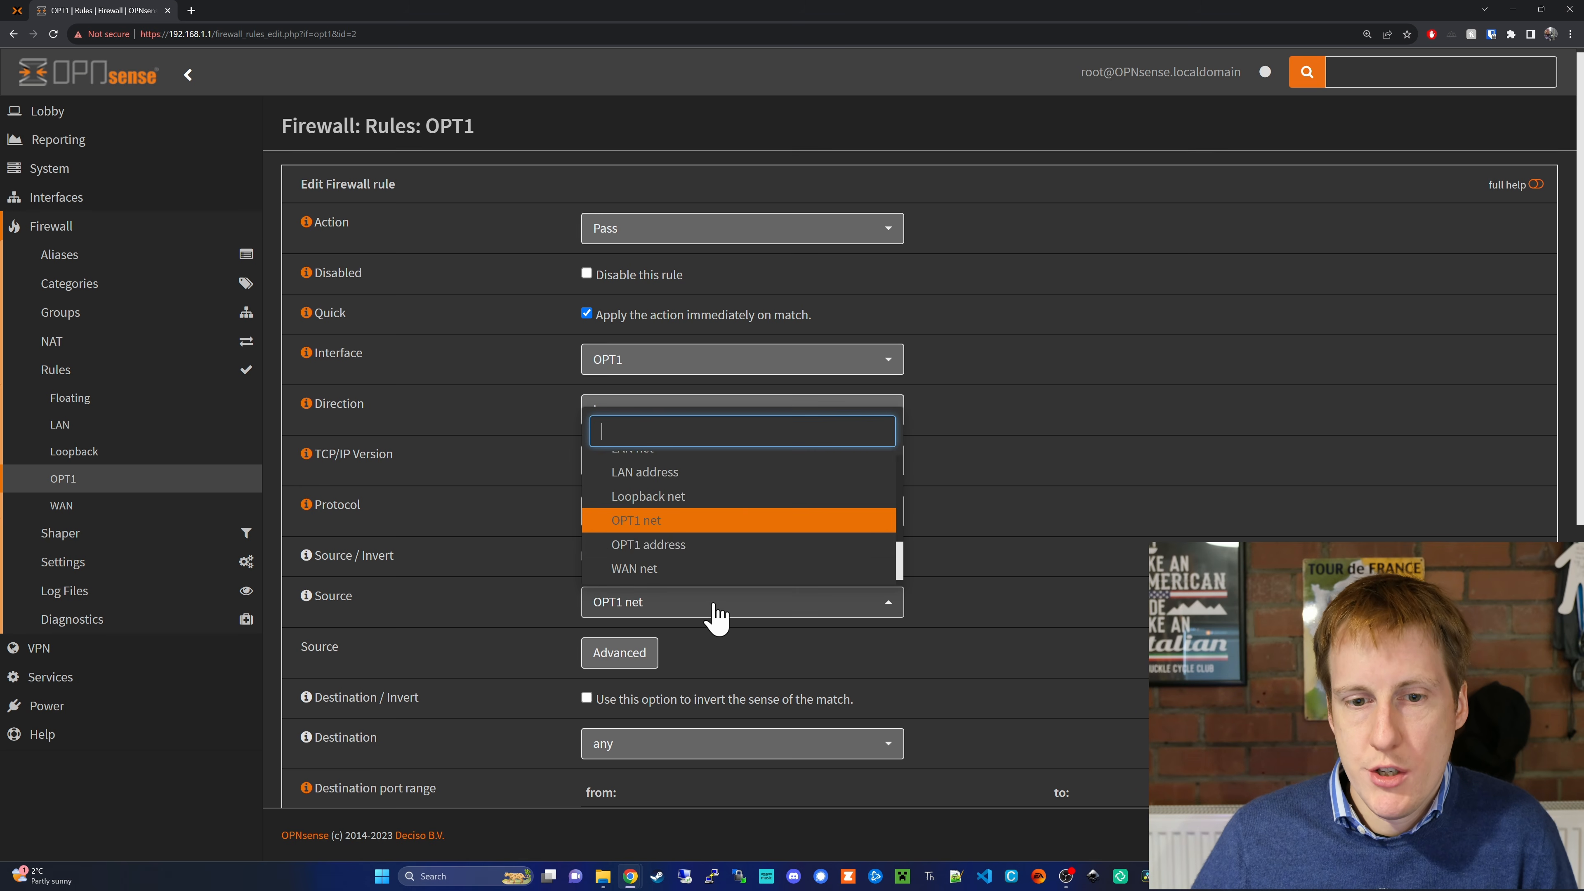
{"action": "left_click", "coordinate": [655, 524]}
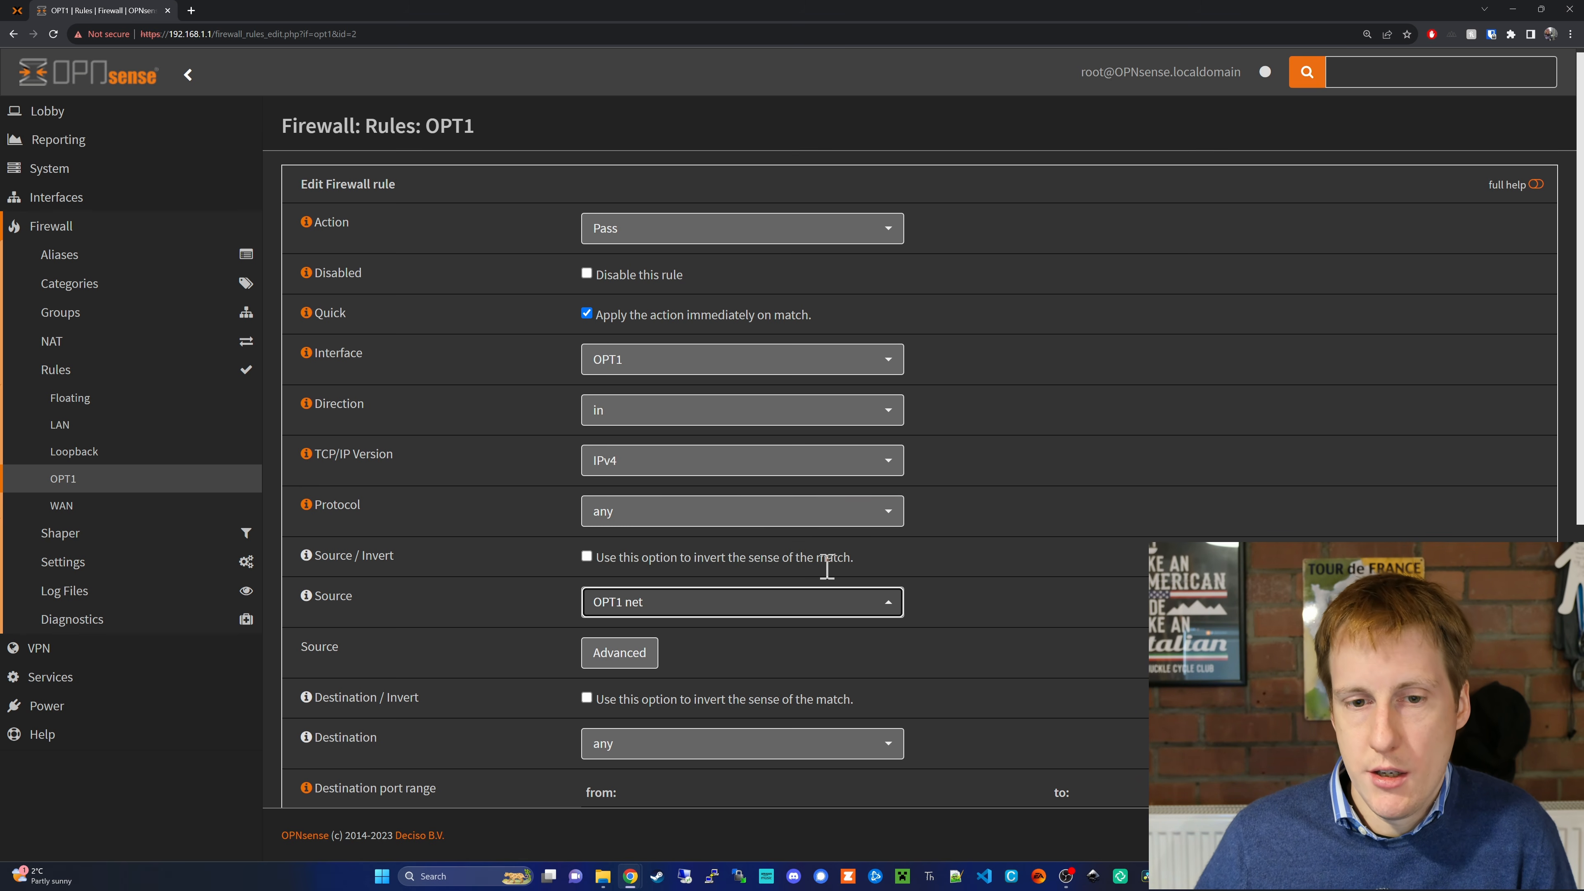
Save the OPT1 pass rule with its new source, then switch to Proxmox and open VM 125 (OpnSense-VM1).
{"action": "scroll", "coordinate": [777, 718], "scroll_direction": "down", "scroll_amount": 5}
{"action": "scroll", "coordinate": [686, 748], "scroll_direction": "down", "scroll_amount": 2}
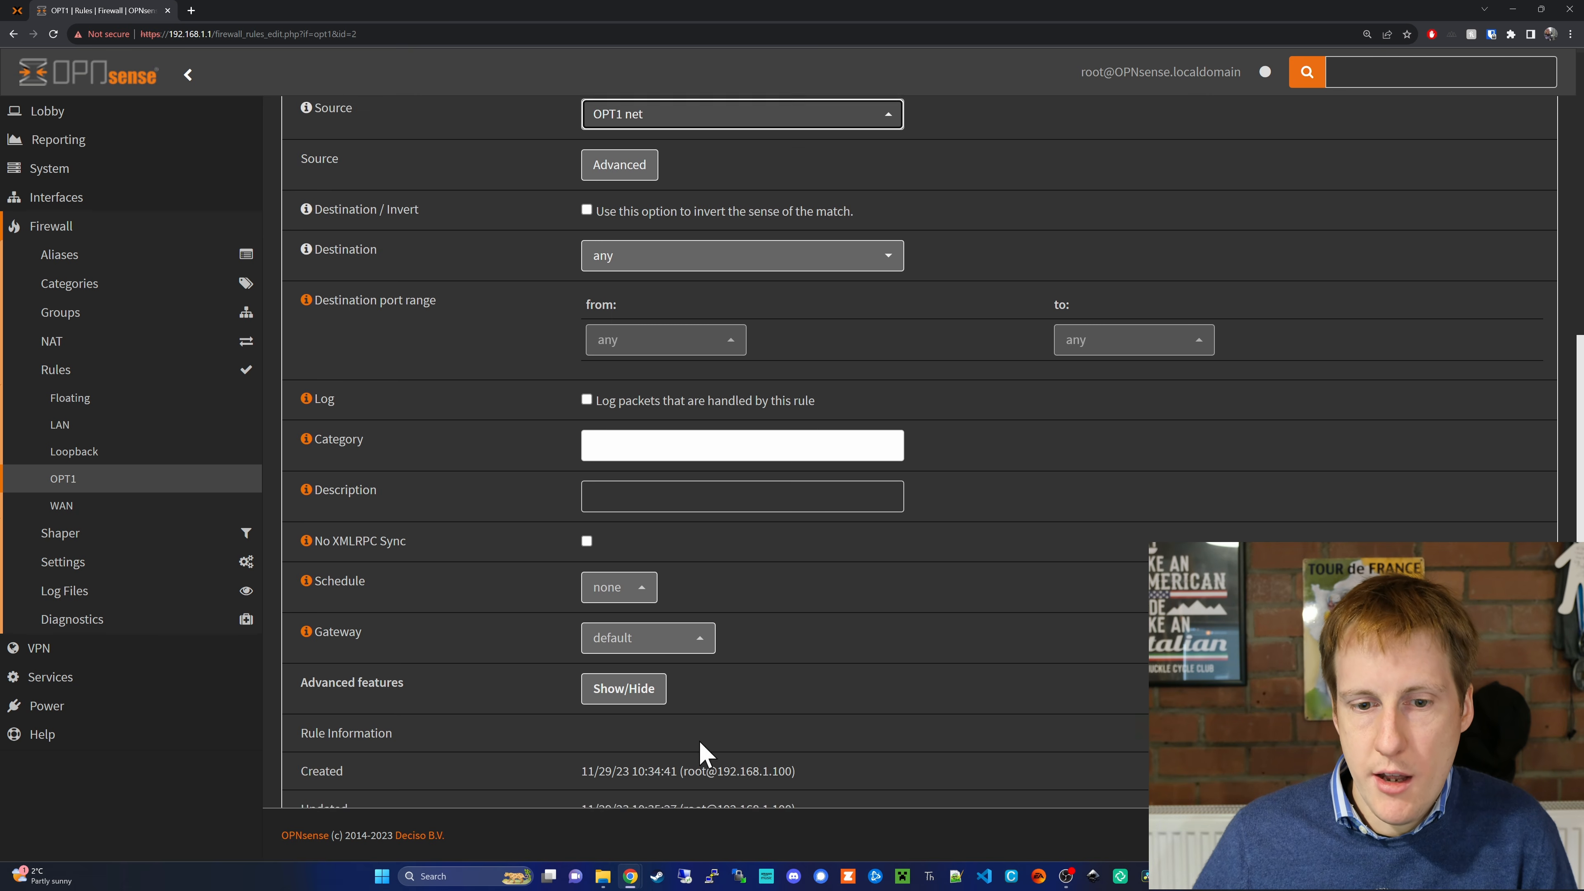
{"action": "left_click", "coordinate": [605, 768]}
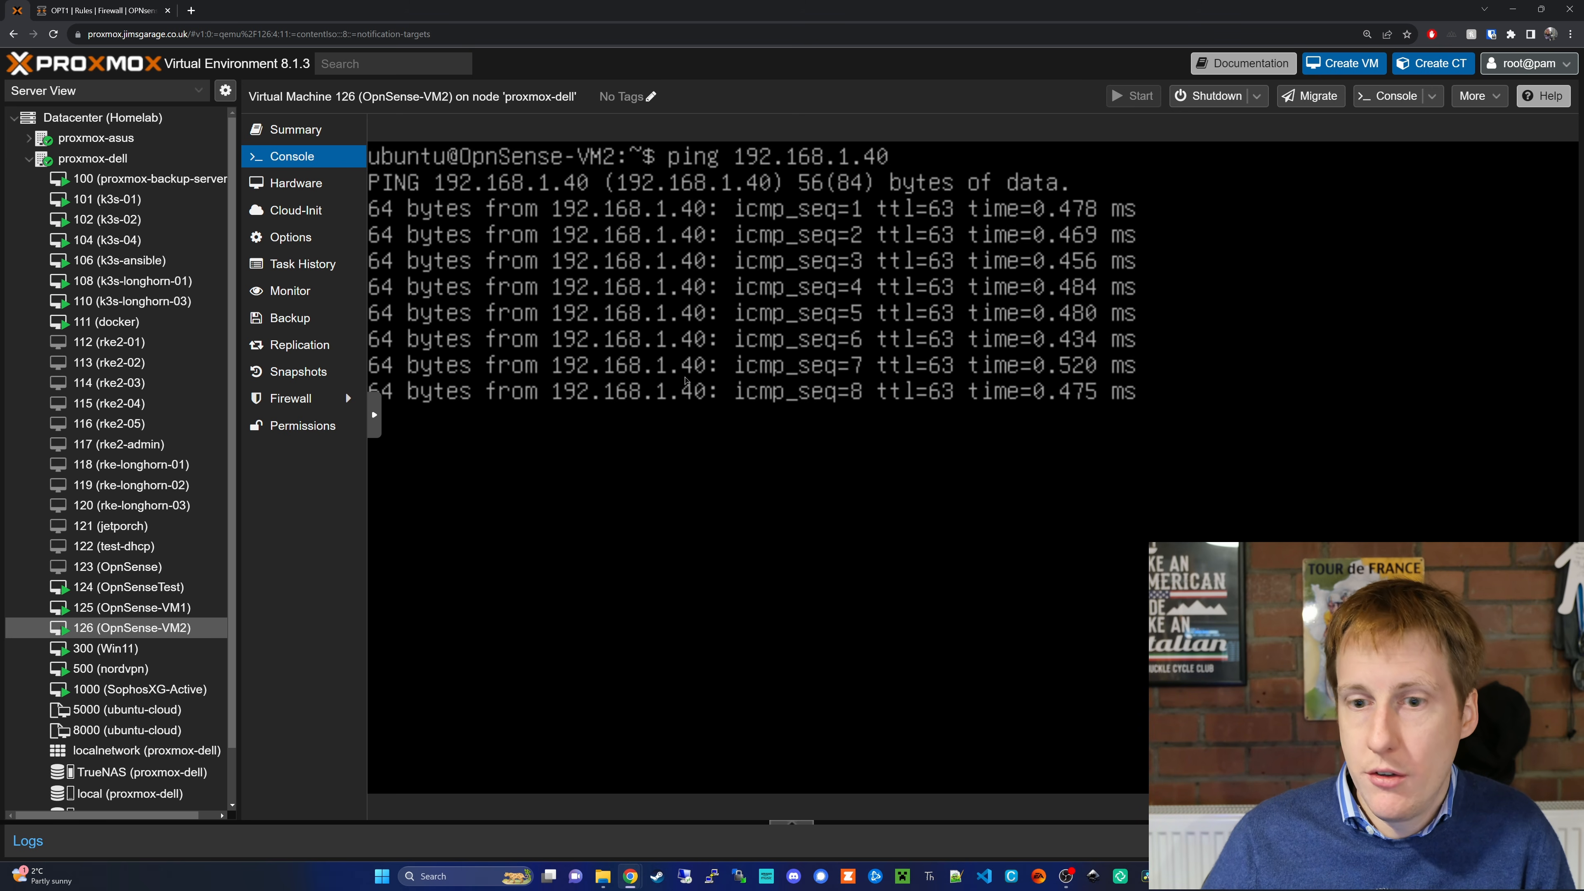
{"action": "left_click", "coordinate": [179, 609]}
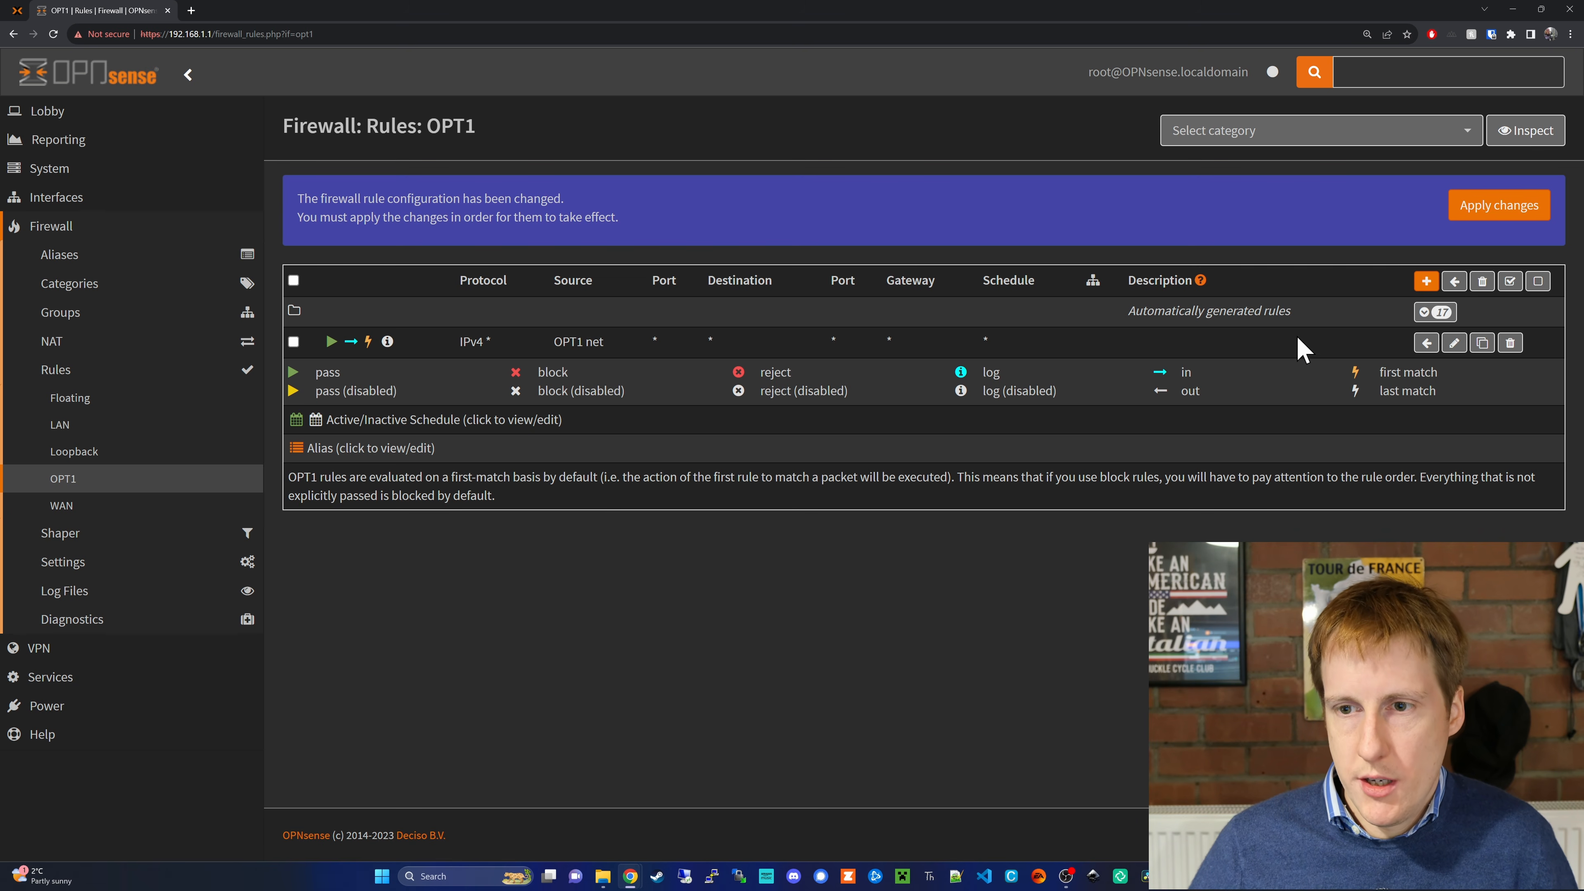
Reopen the OPT1 pass rule for editing and examine the available protocol choices.
{"action": "left_click", "coordinate": [1454, 345]}
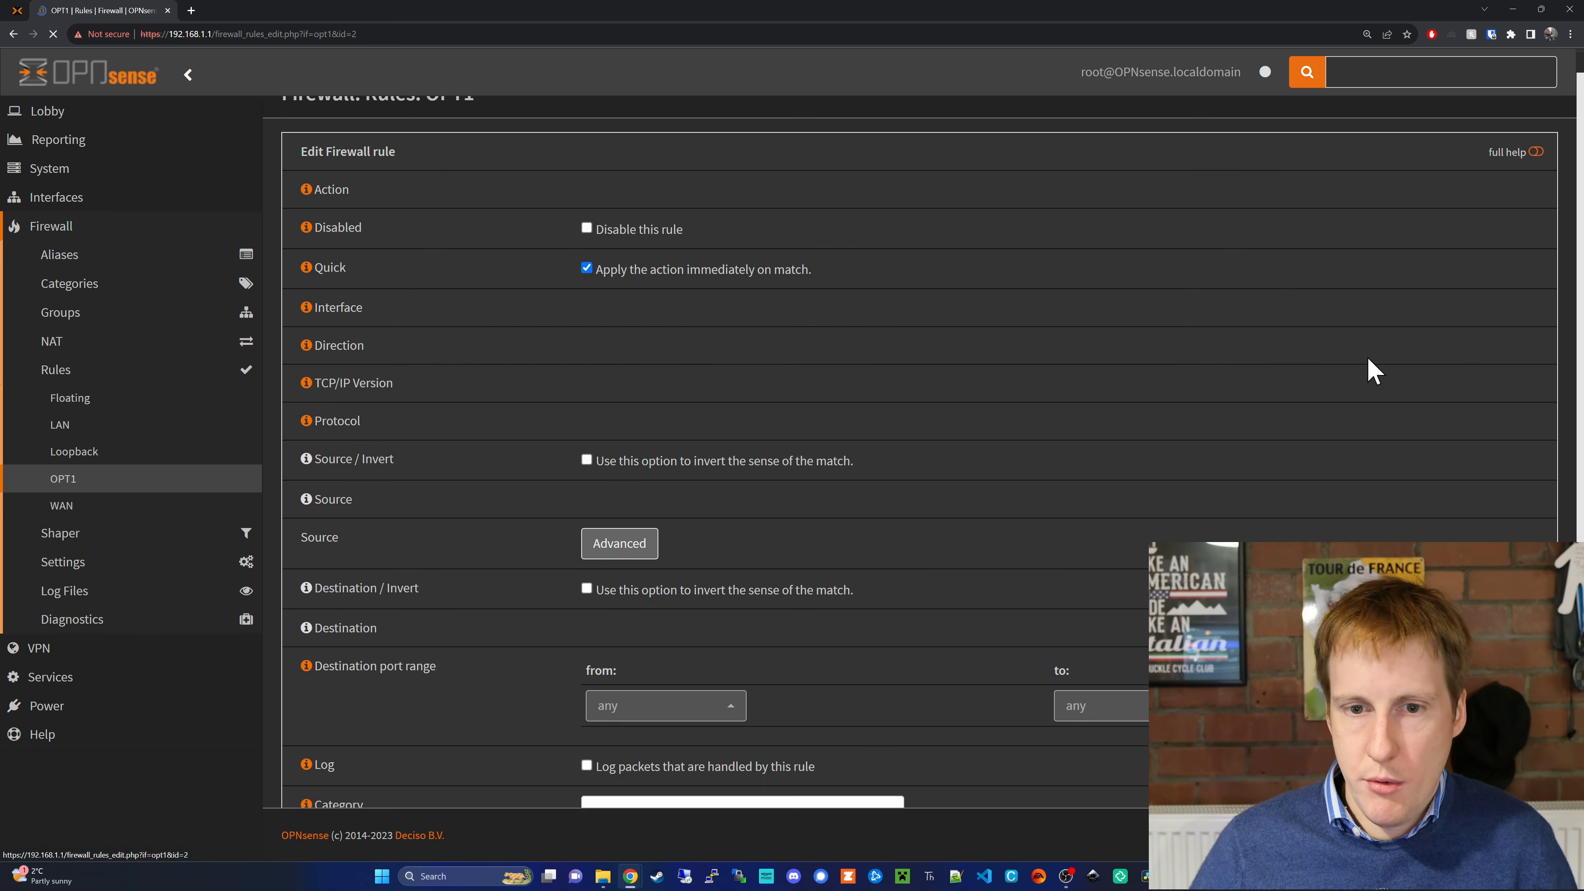
{"action": "left_click", "coordinate": [885, 482]}
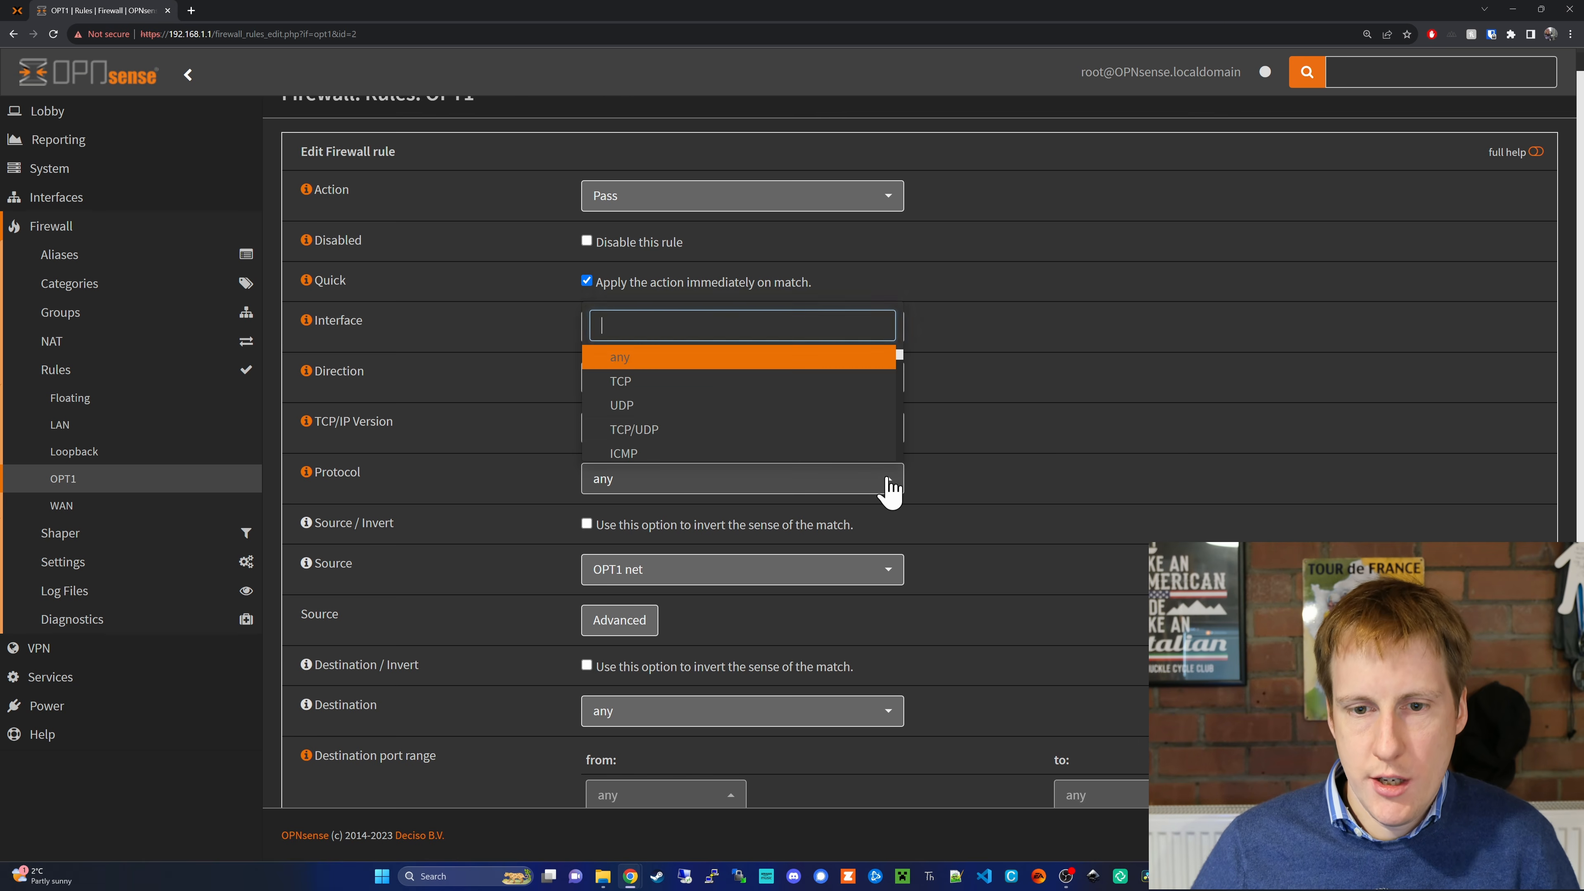
{"action": "left_click", "coordinate": [1019, 452]}
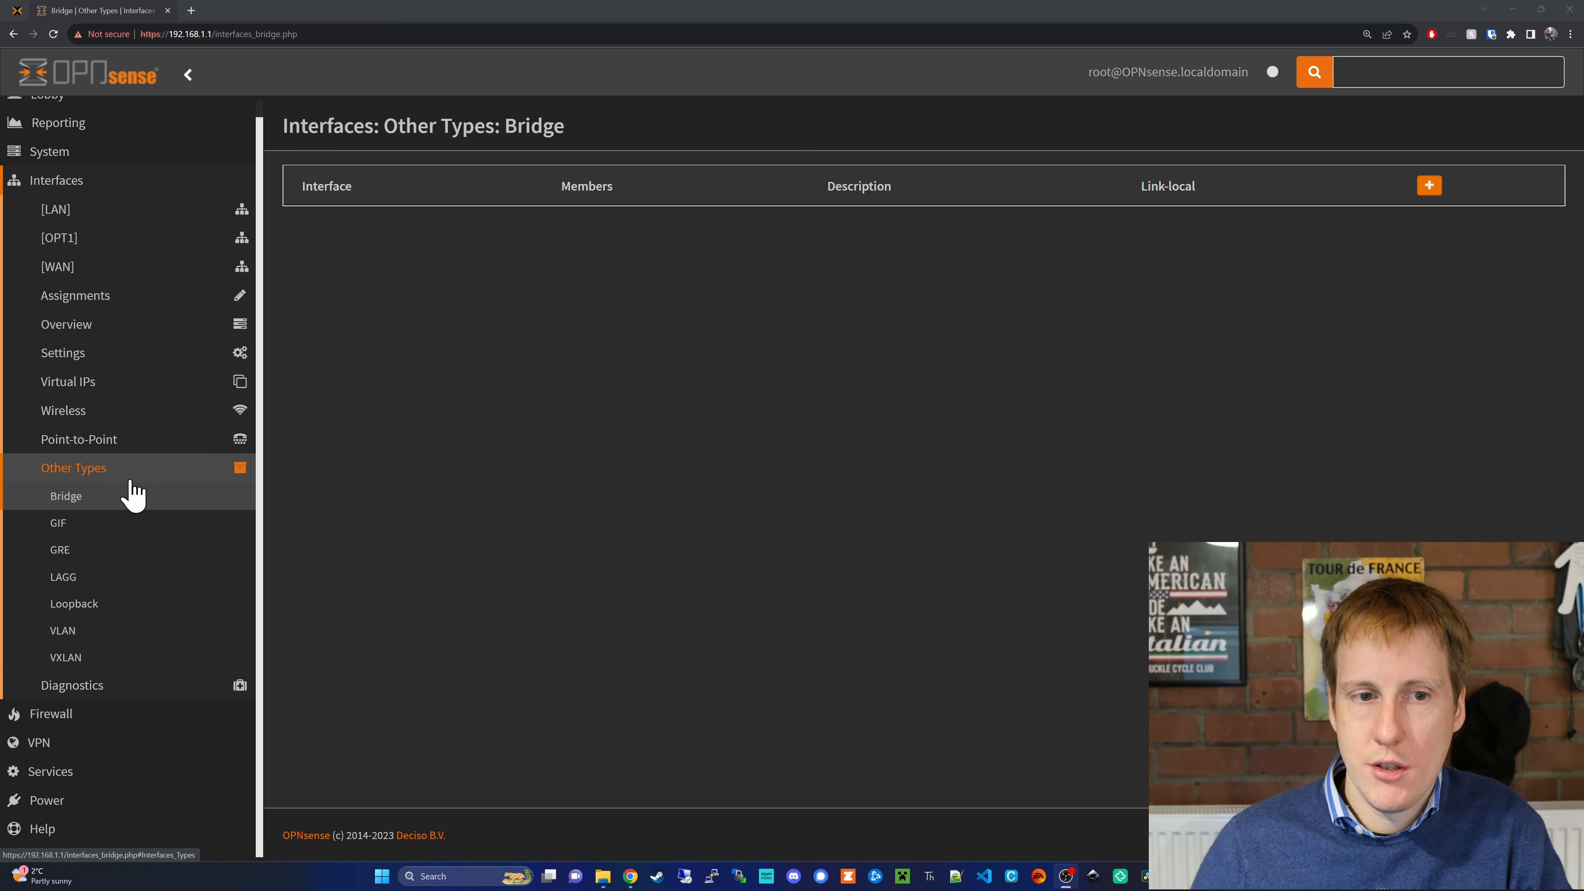
Review the OPT1 interface configuration and list the interfaces that have their own firewall rules.
{"action": "left_click", "coordinate": [118, 241]}
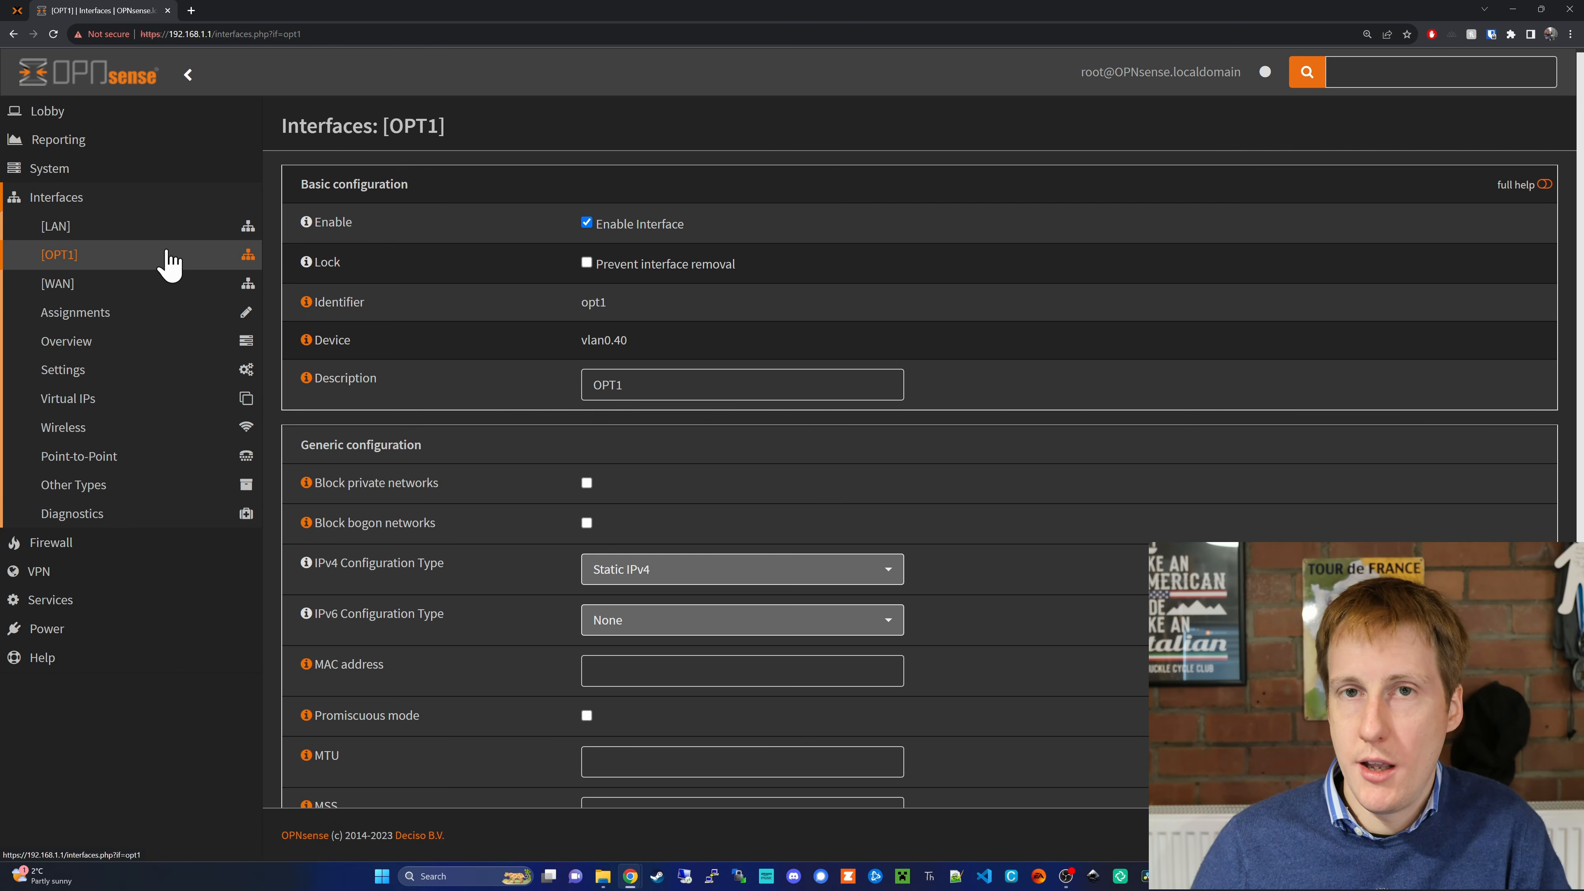
{"action": "left_click", "coordinate": [62, 542]}
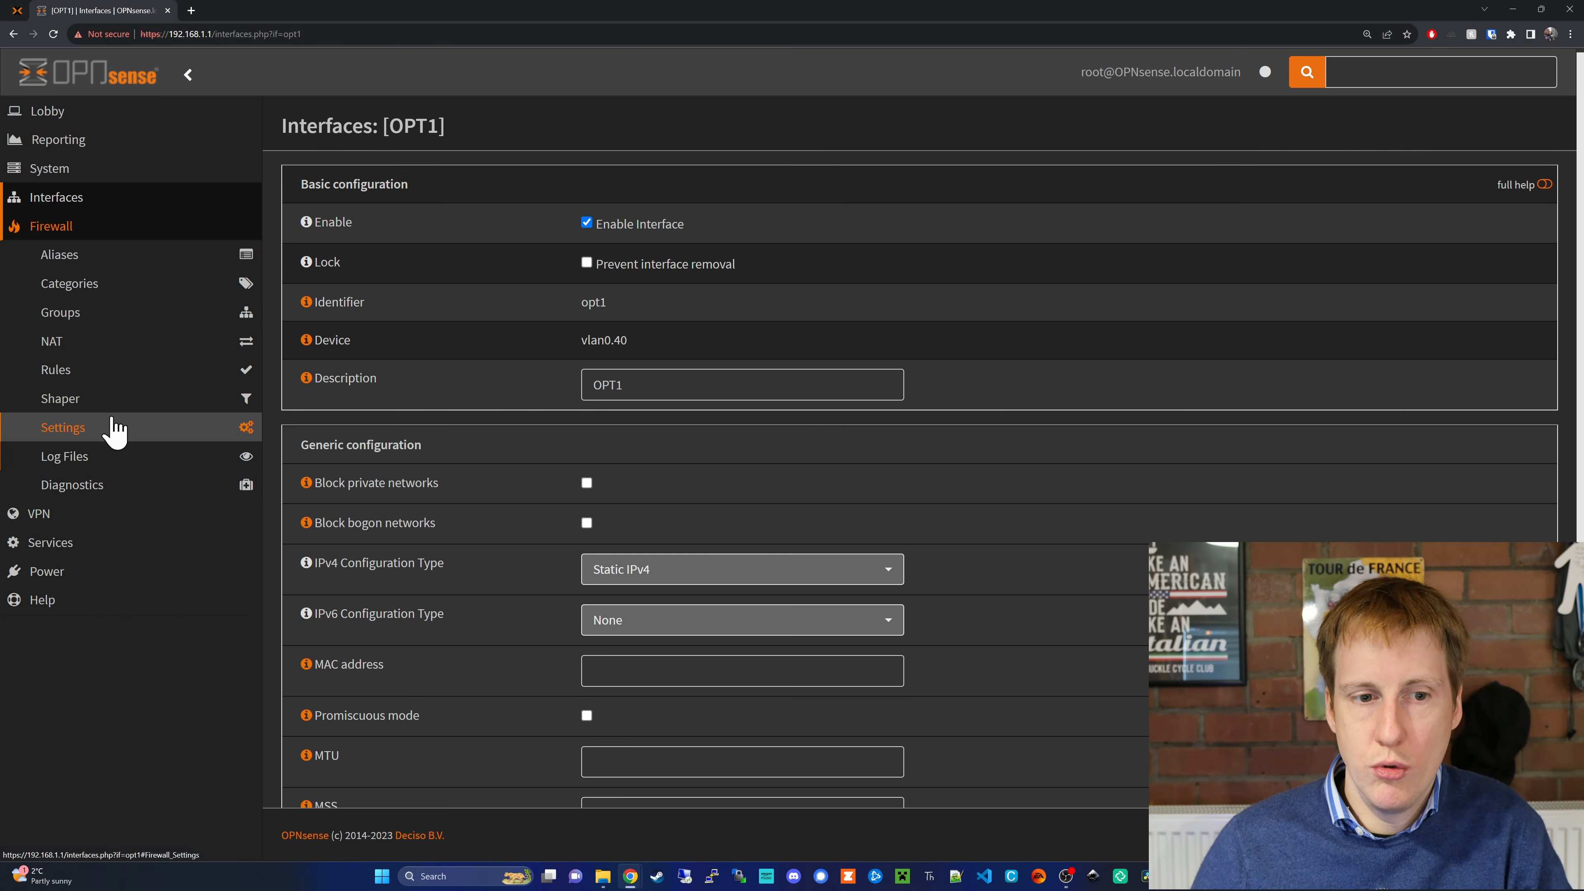
{"action": "left_click", "coordinate": [111, 371]}
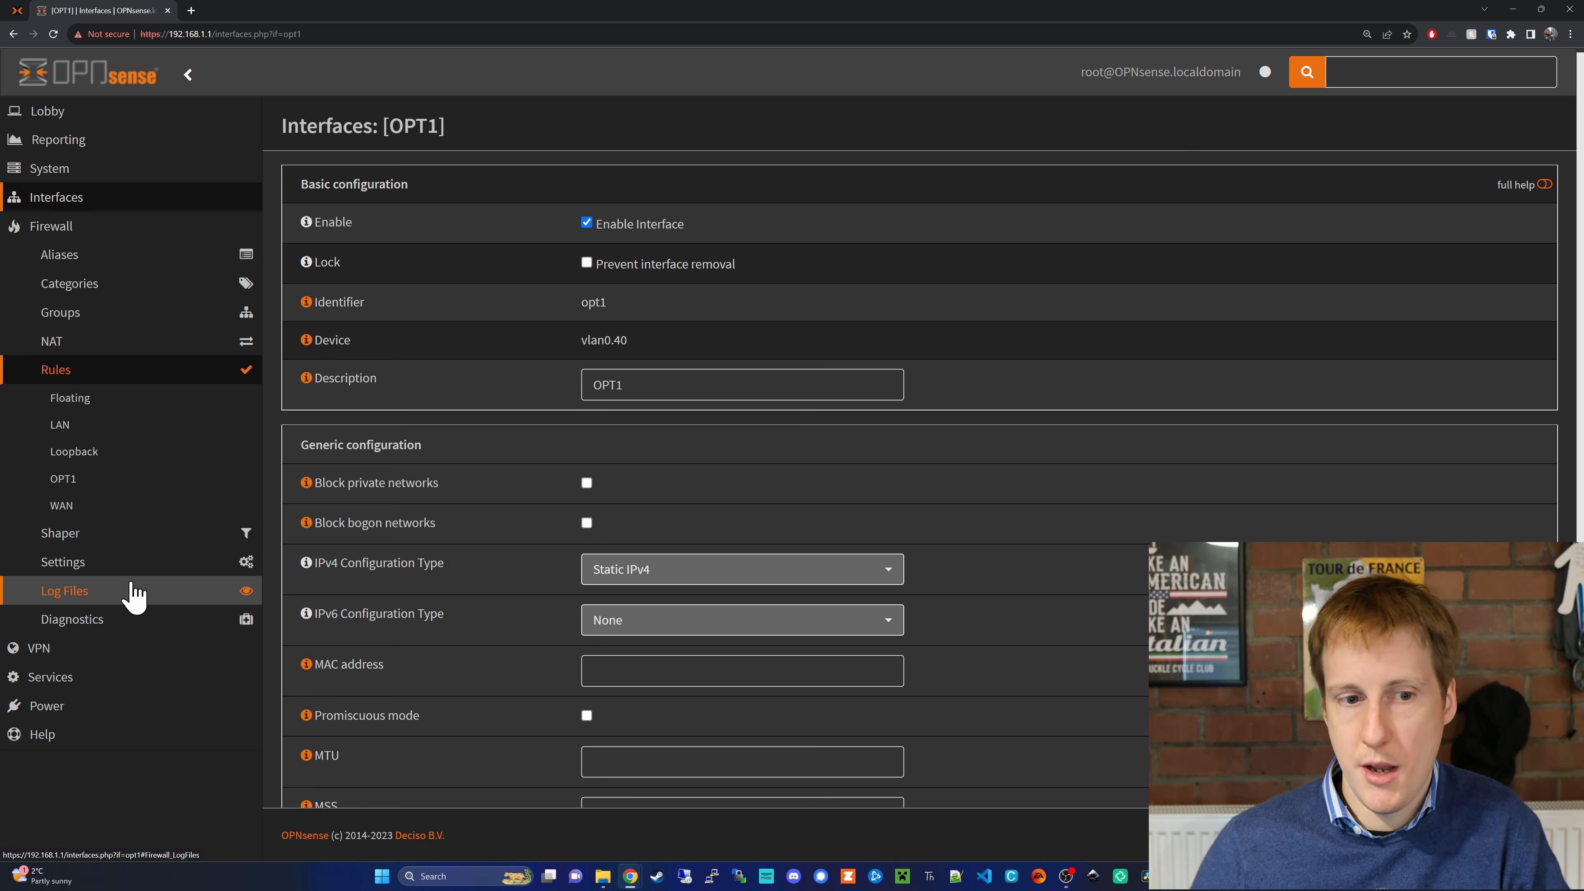
Open a new bridge configuration under the interfaces' other types and view its member interface choices.
{"action": "left_click", "coordinate": [112, 198]}
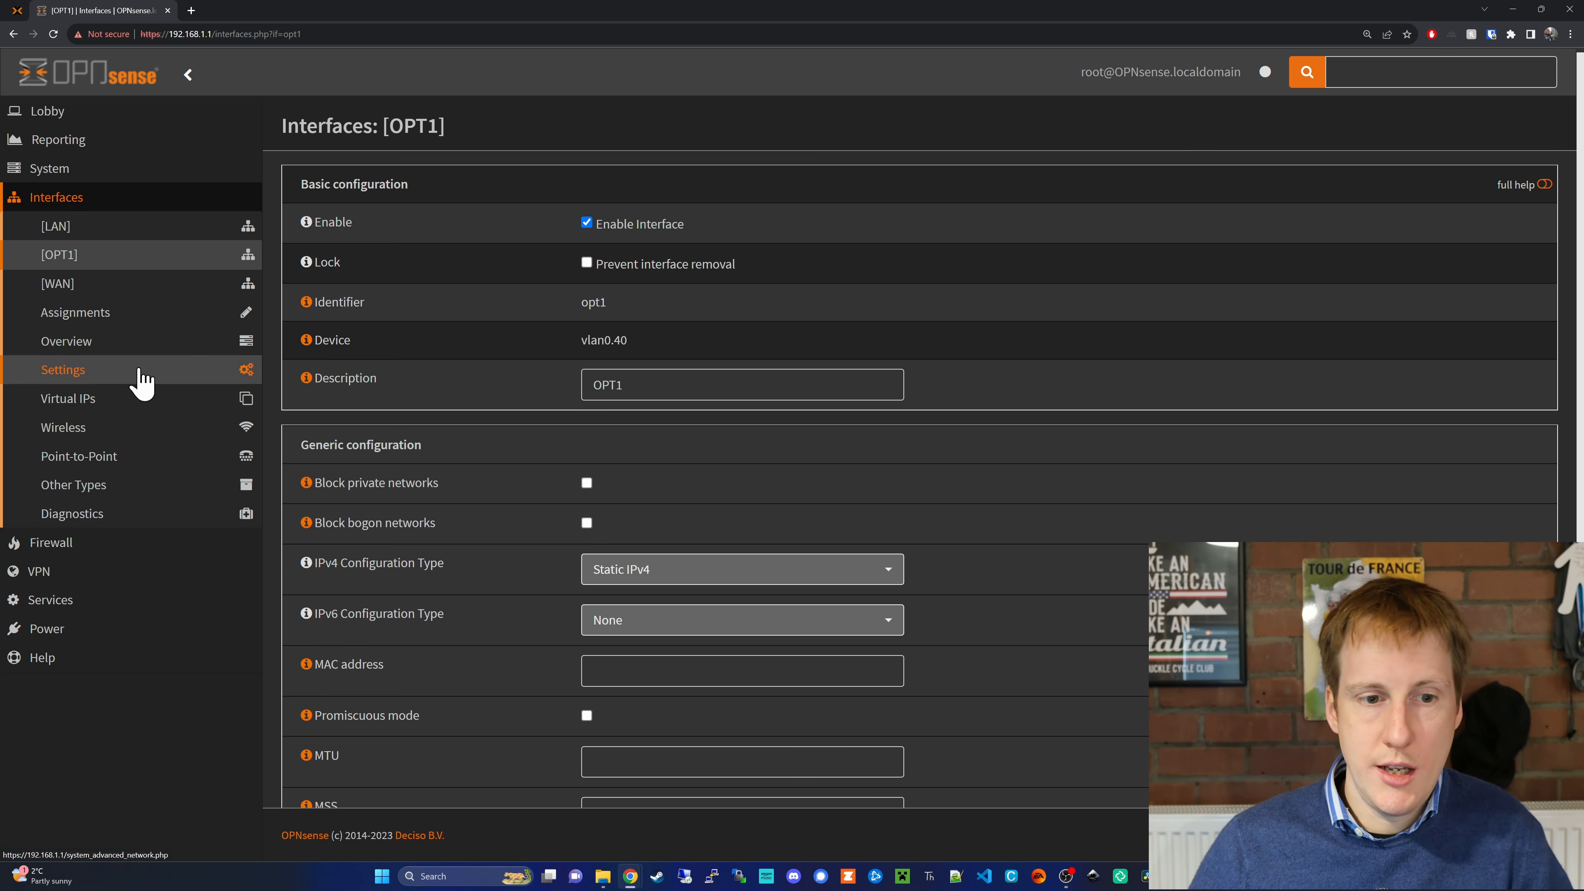
{"action": "left_click", "coordinate": [116, 487]}
{"action": "left_click", "coordinate": [99, 517]}
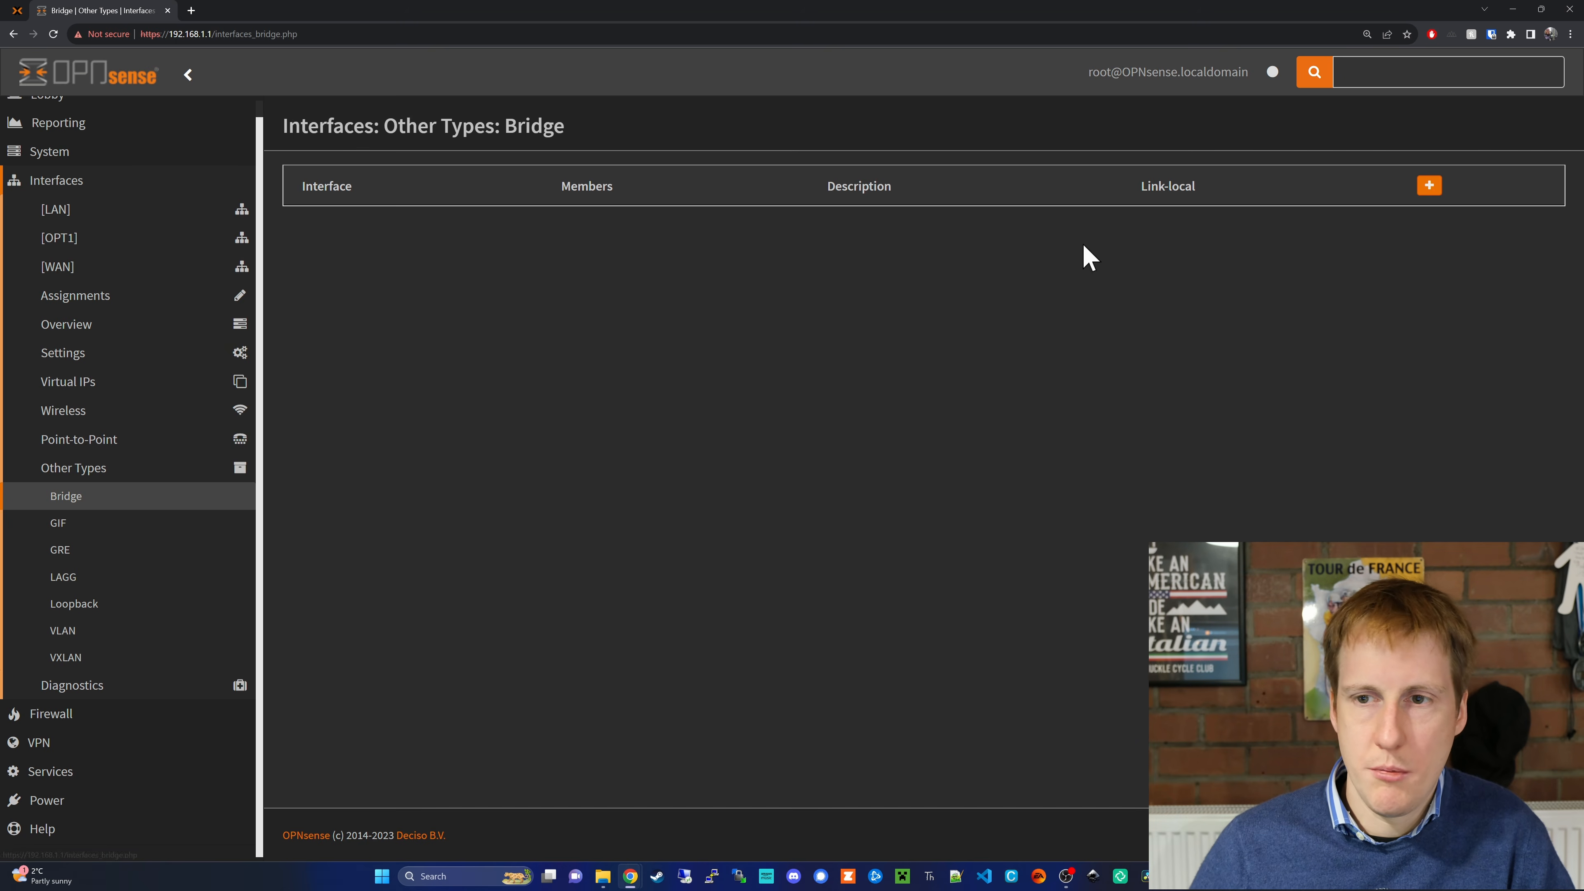
{"action": "left_click", "coordinate": [1429, 185]}
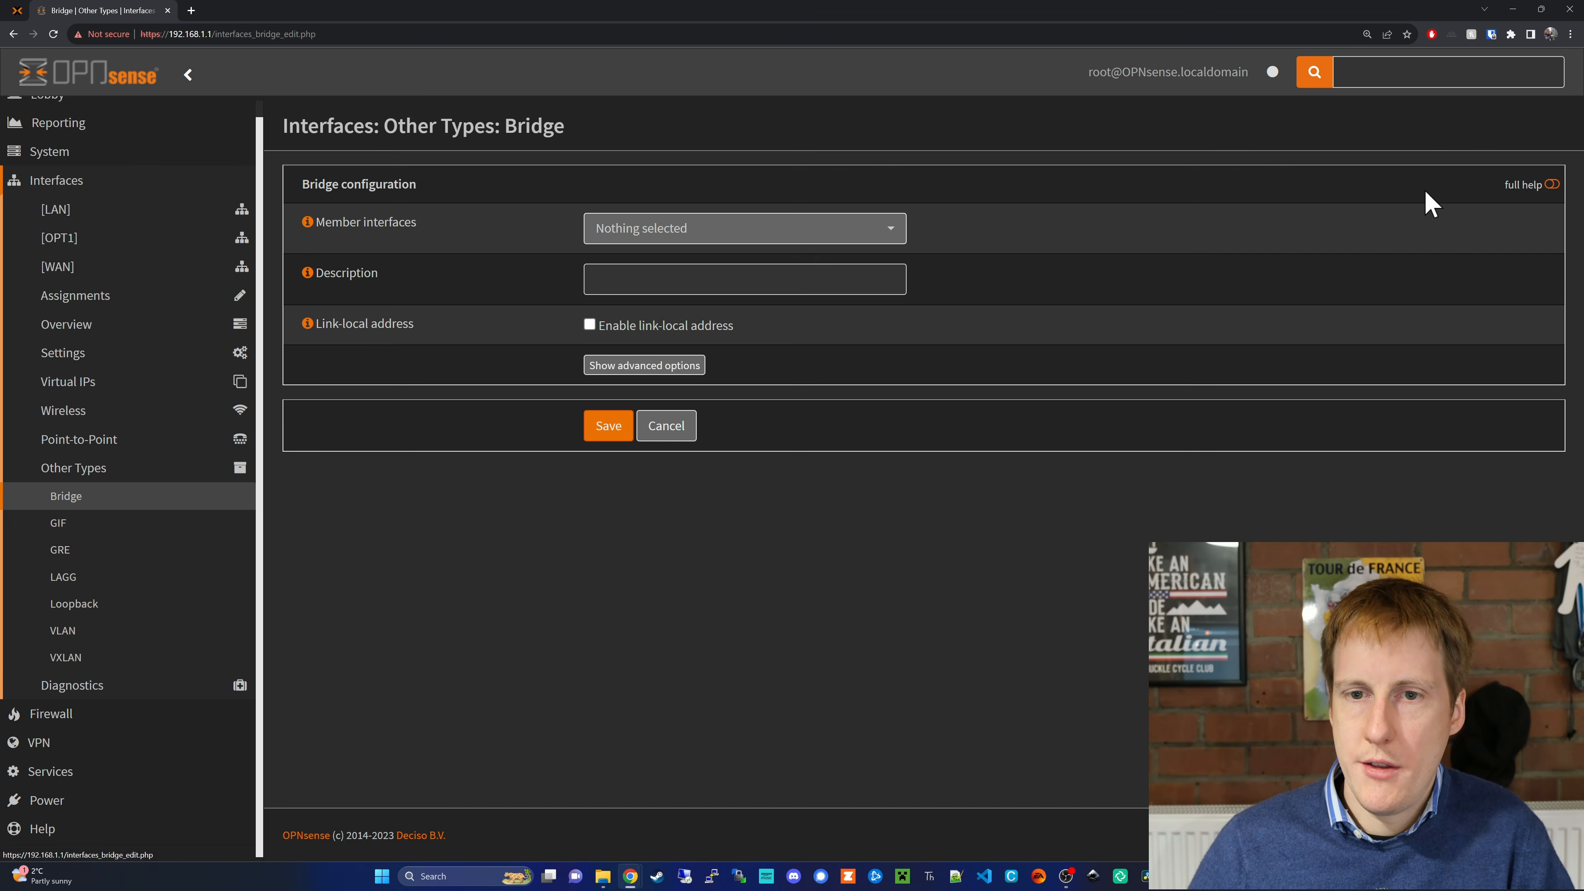
{"action": "left_click", "coordinate": [902, 231]}
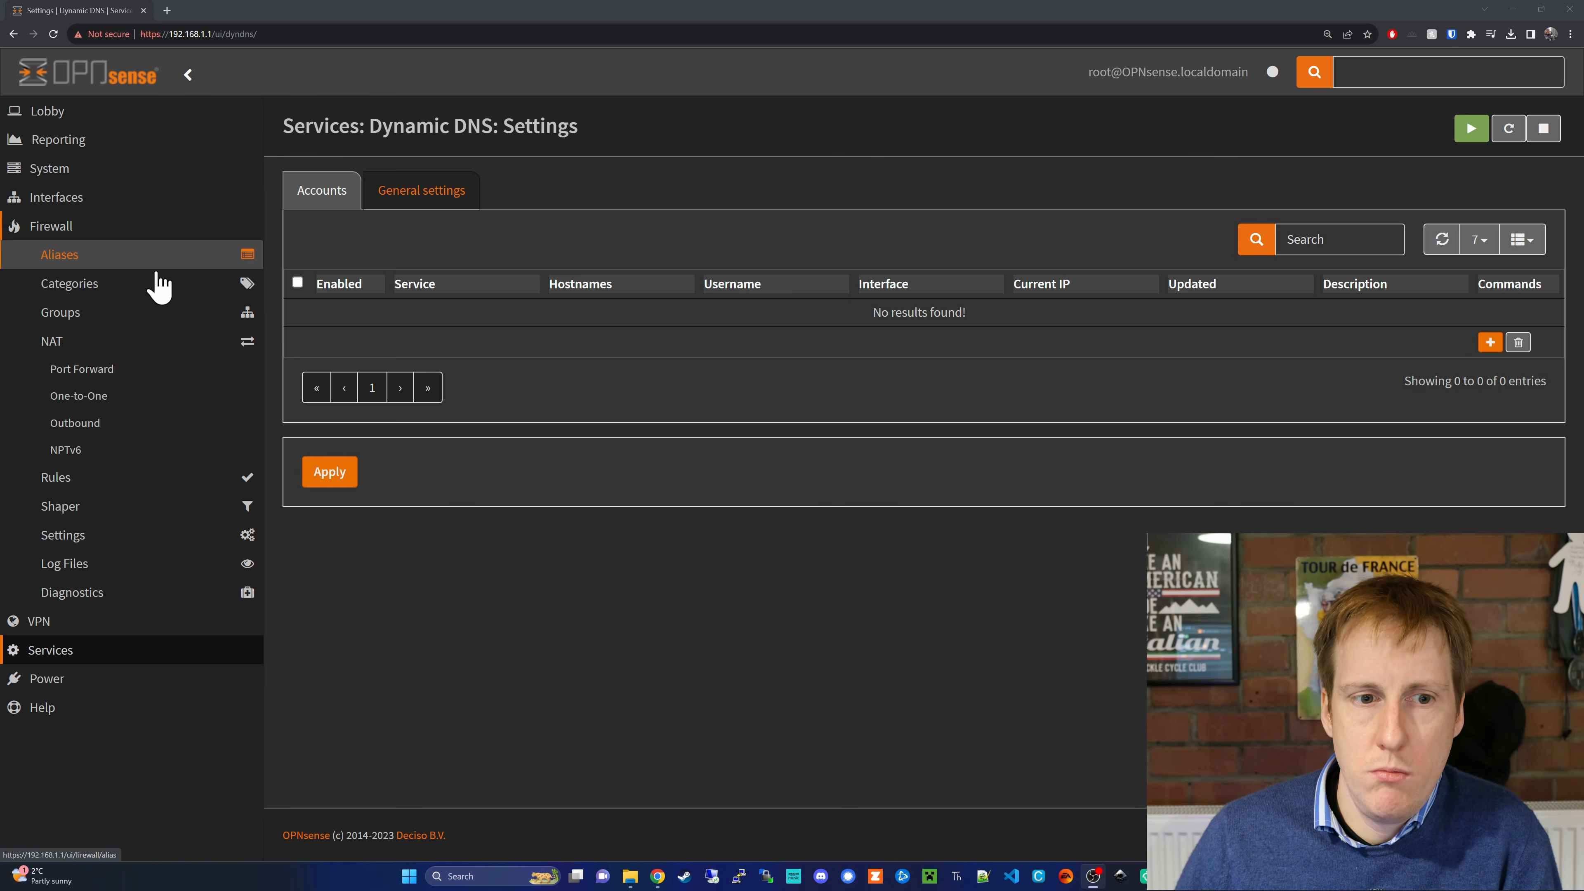
Start a new NAT port forward rule and set its protocol to TCP/UDP.
{"action": "left_click", "coordinate": [153, 372]}
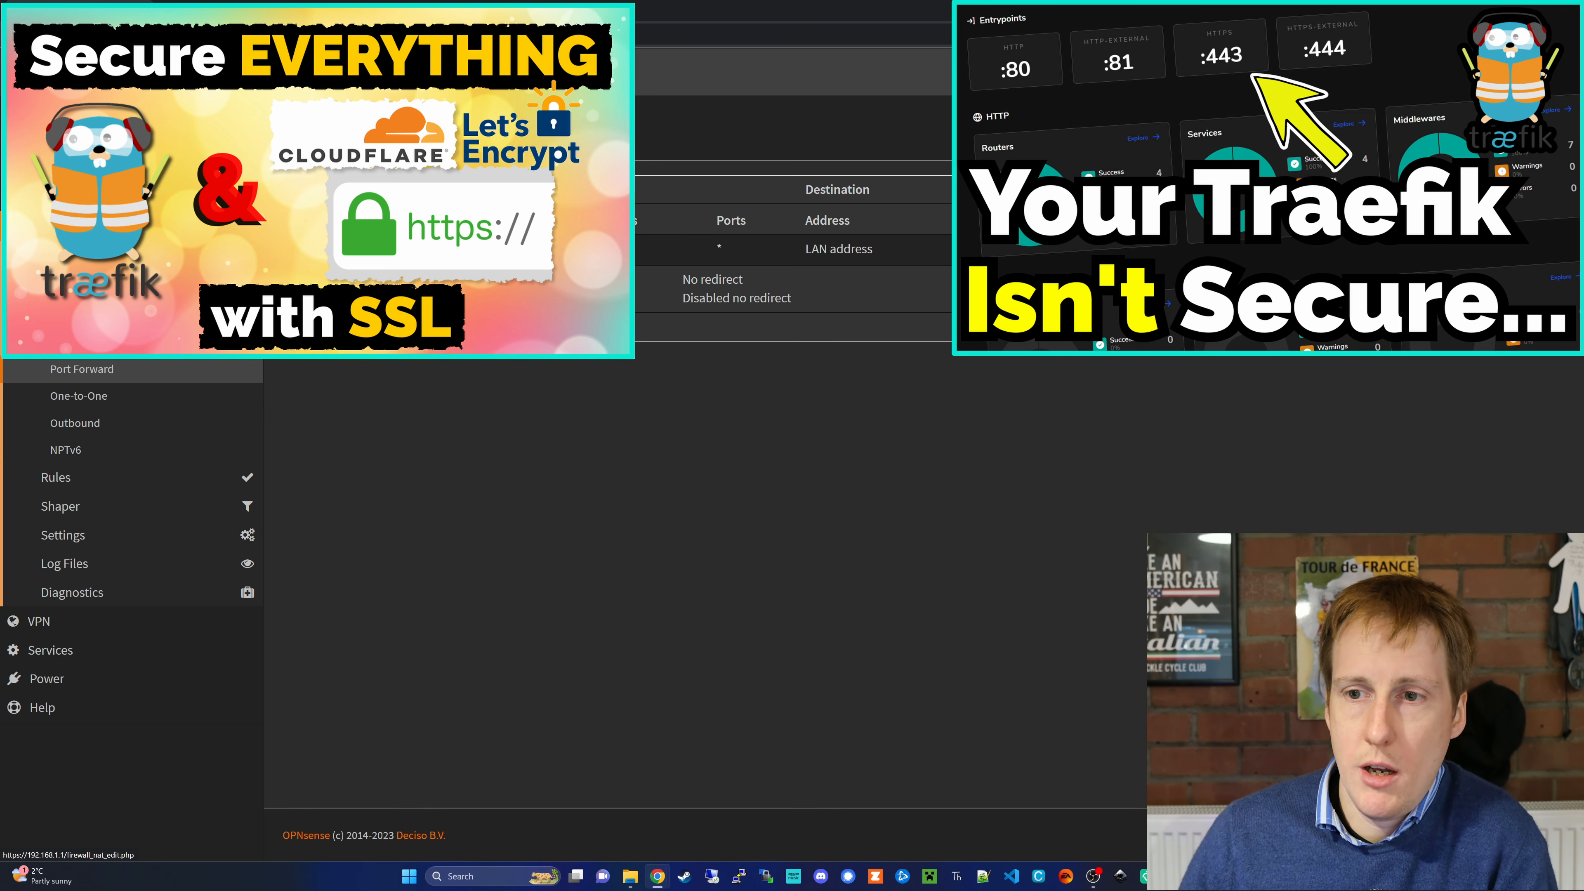
{"action": "left_click", "coordinate": [1479, 218]}
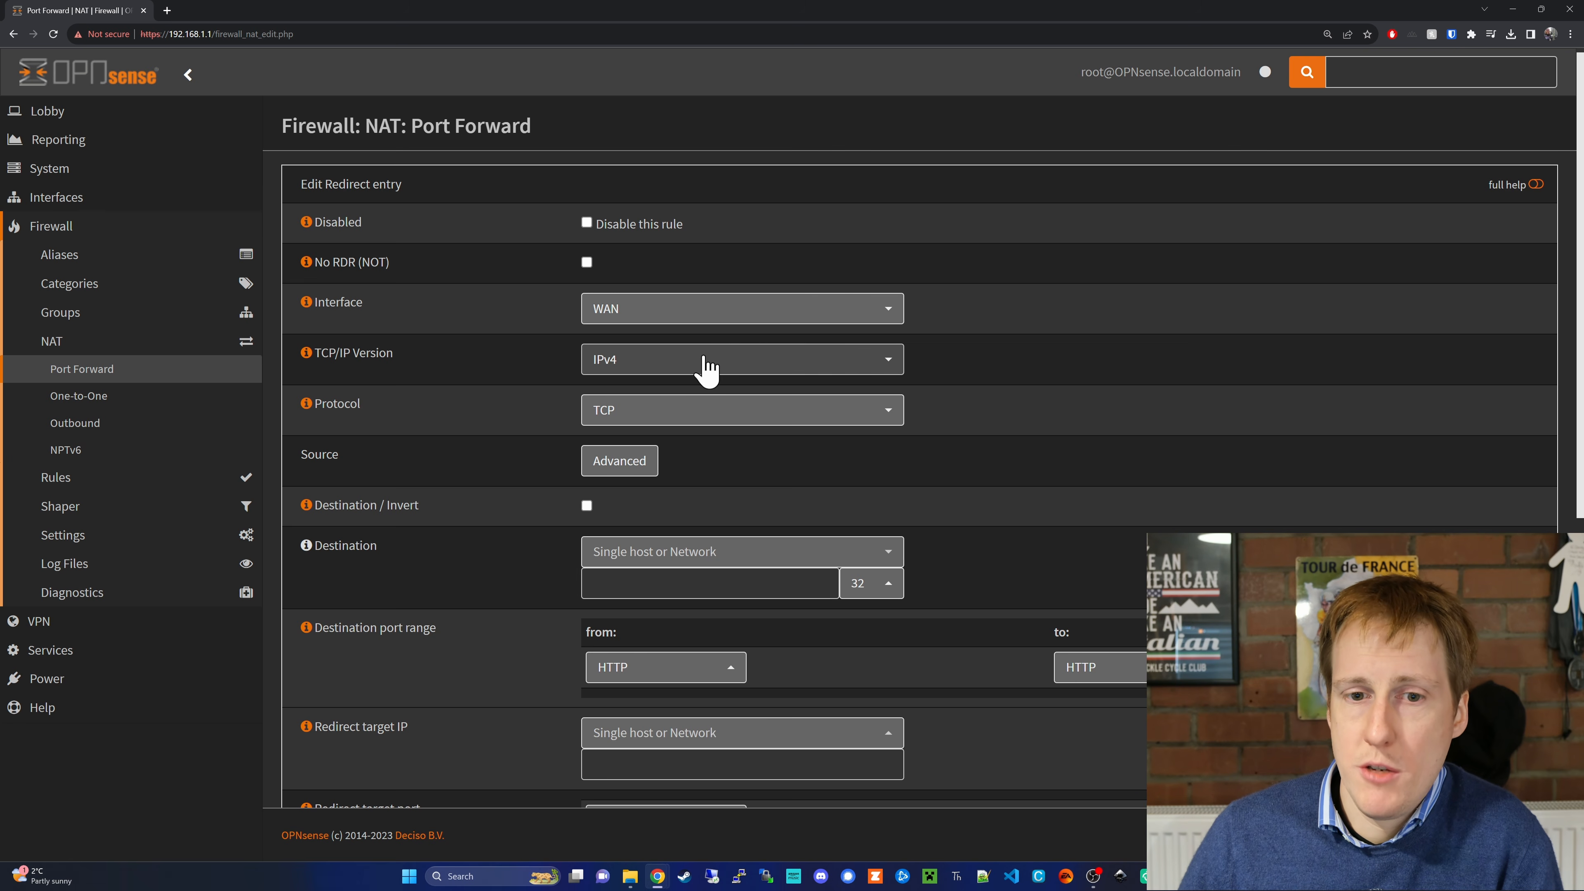
{"action": "left_click", "coordinate": [847, 413]}
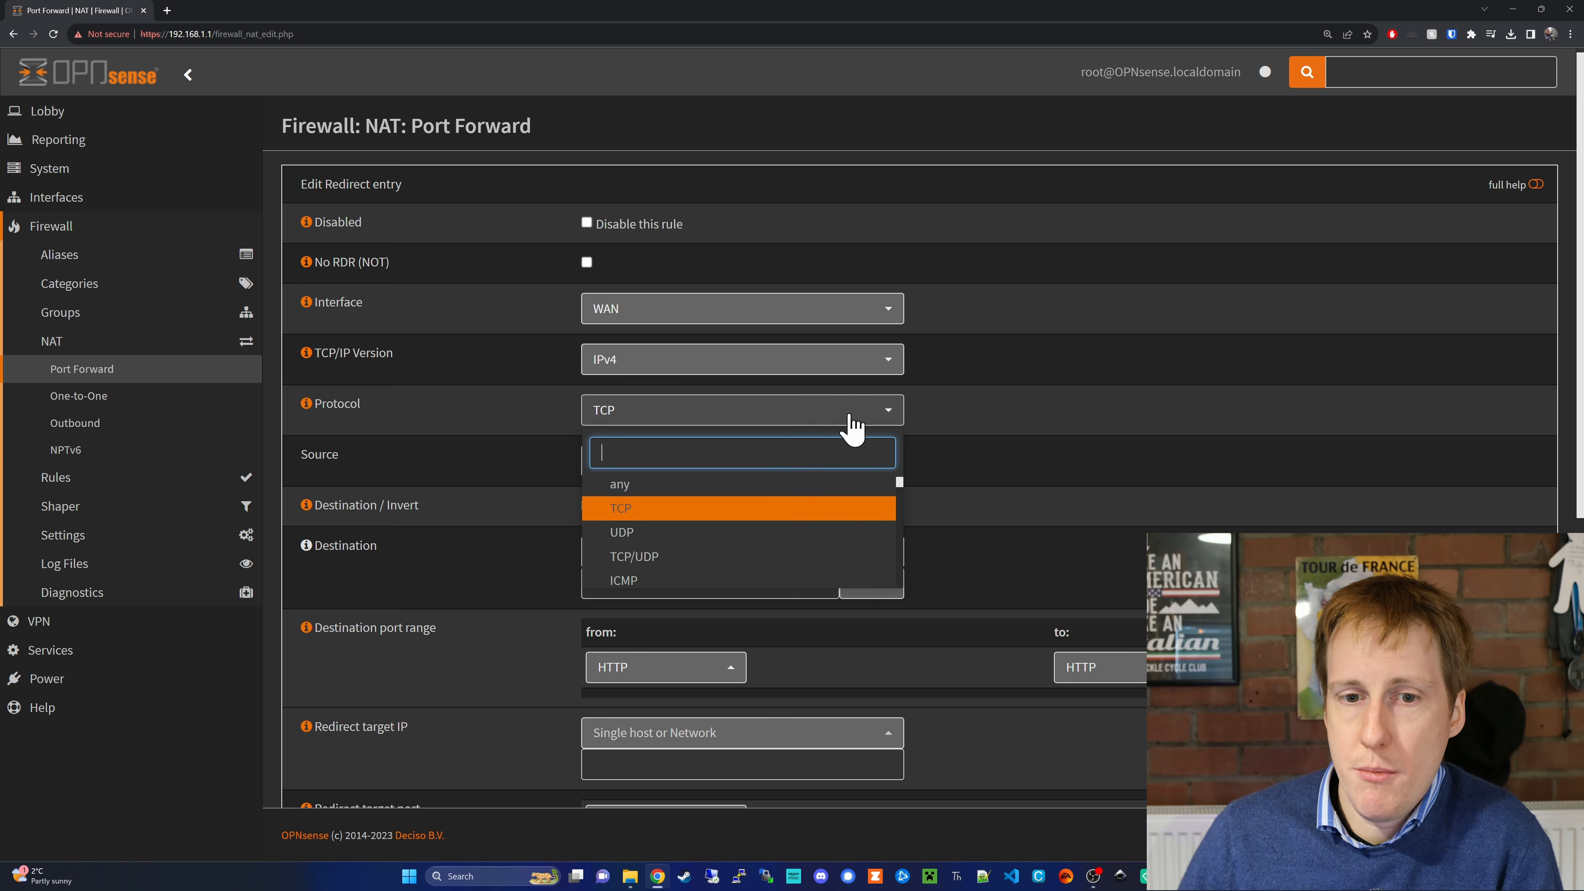
{"action": "left_click", "coordinate": [796, 554]}
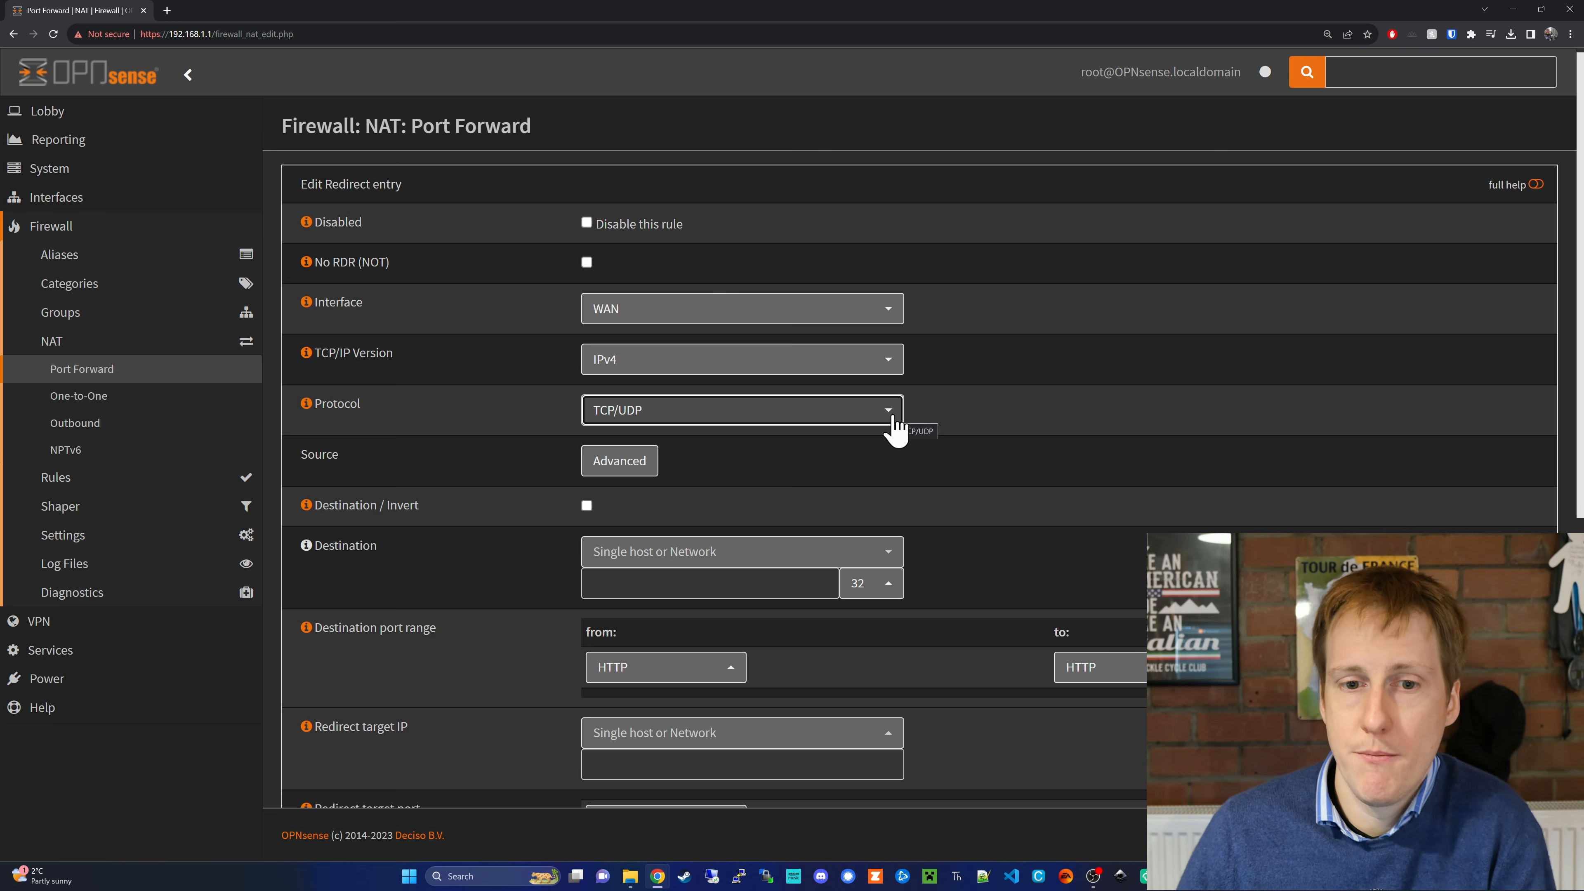
Reveal the port forward's advanced source options and set its destination to LAN address.
{"action": "left_click", "coordinate": [646, 472]}
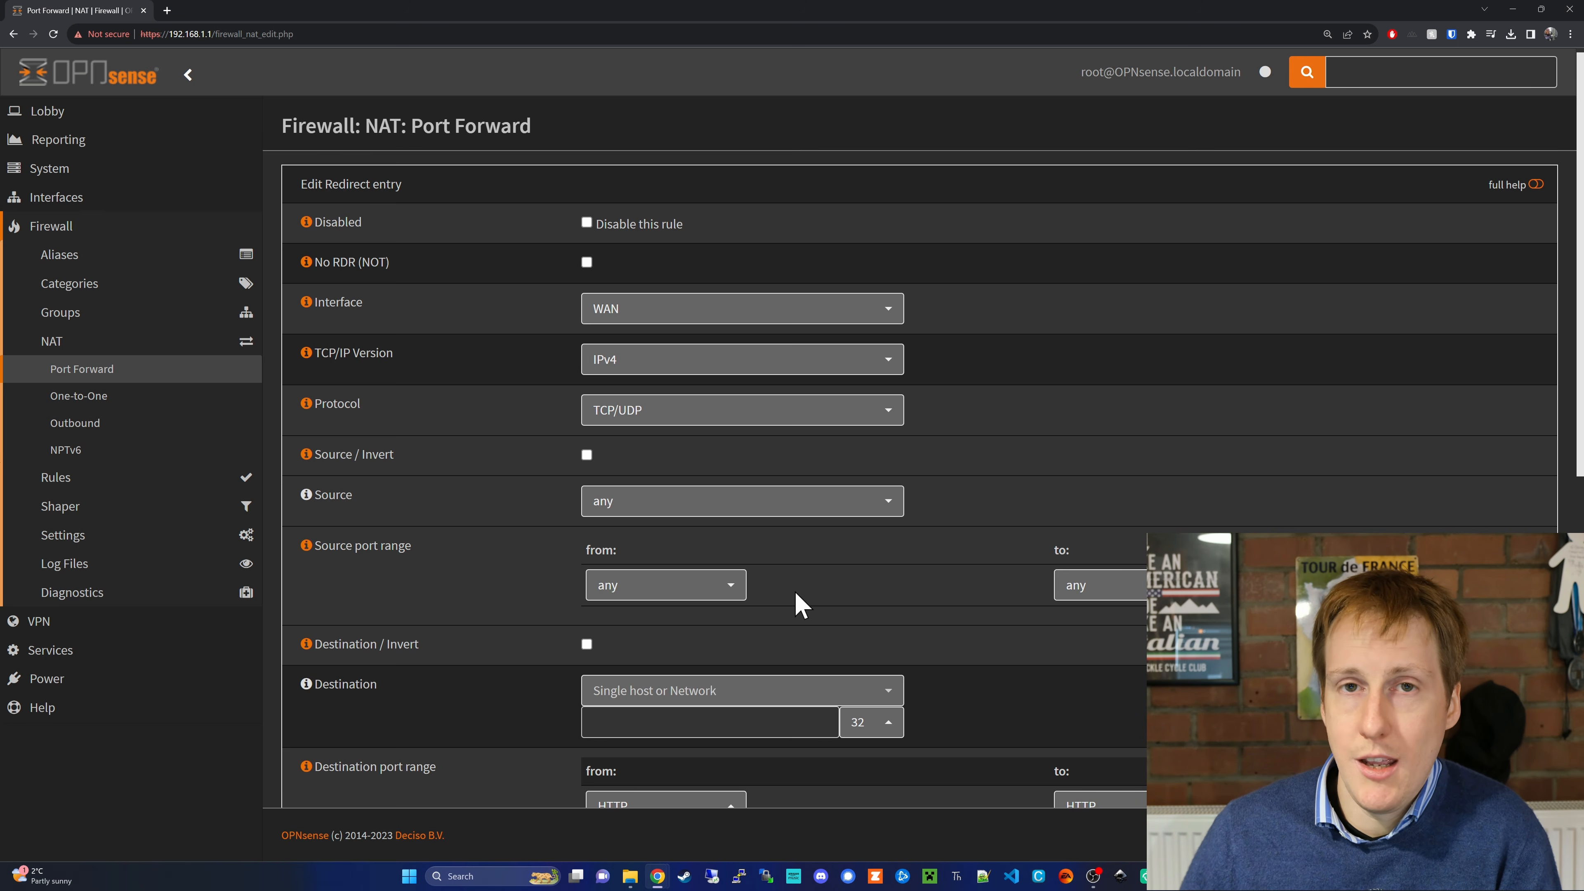
{"action": "scroll", "coordinate": [798, 604], "scroll_direction": "down", "scroll_amount": 4}
{"action": "left_click", "coordinate": [859, 444]}
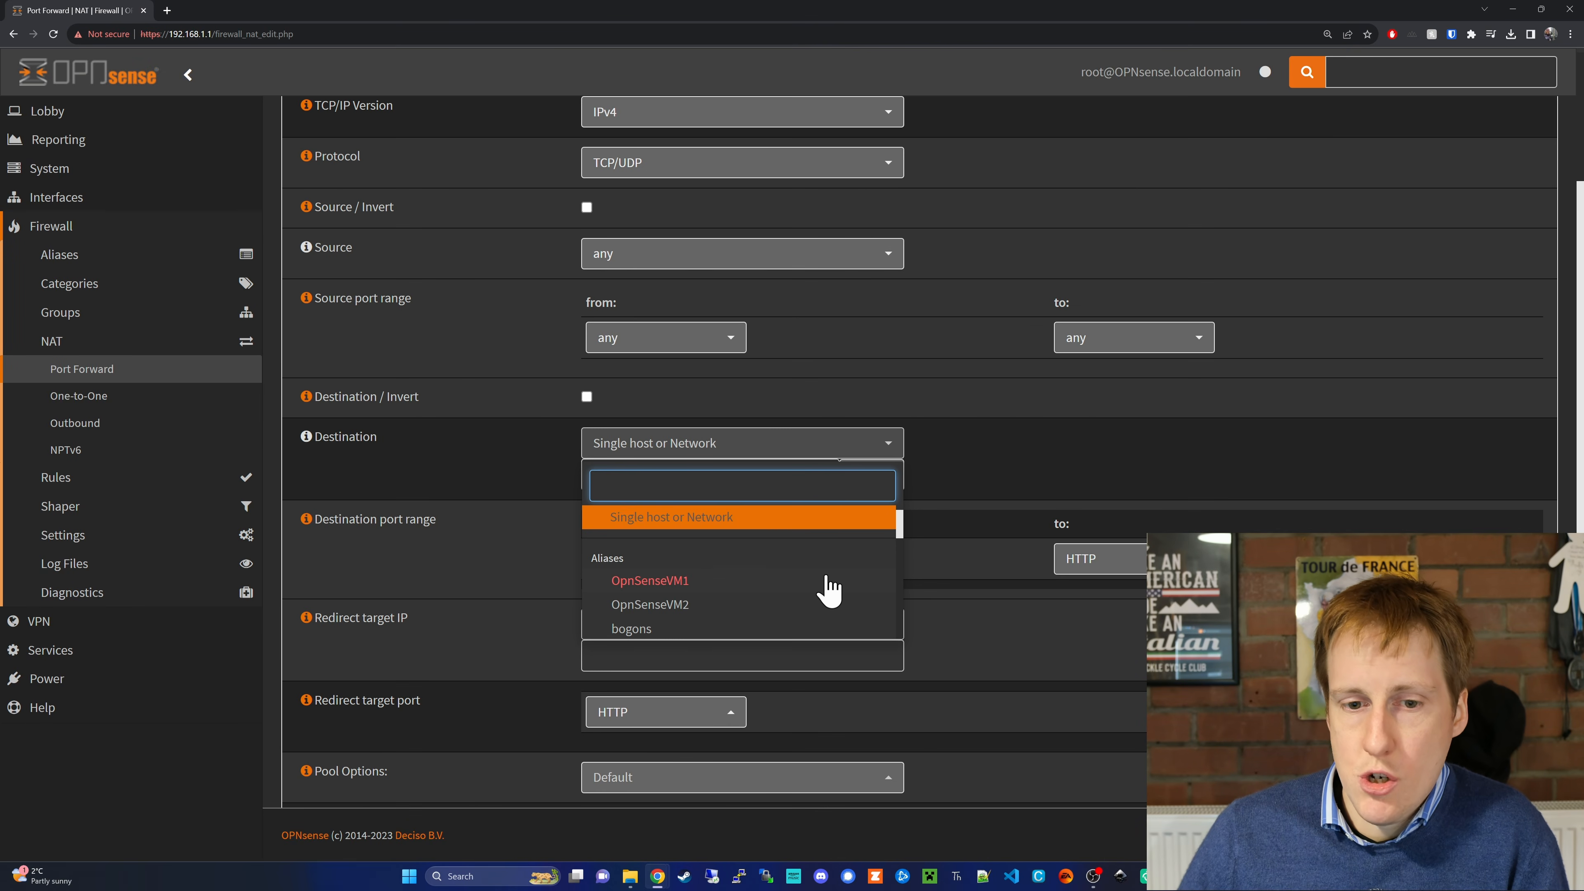
{"action": "scroll", "coordinate": [829, 590], "scroll_direction": "down", "scroll_amount": 2}
{"action": "scroll", "coordinate": [817, 584], "scroll_direction": "down", "scroll_amount": 3}
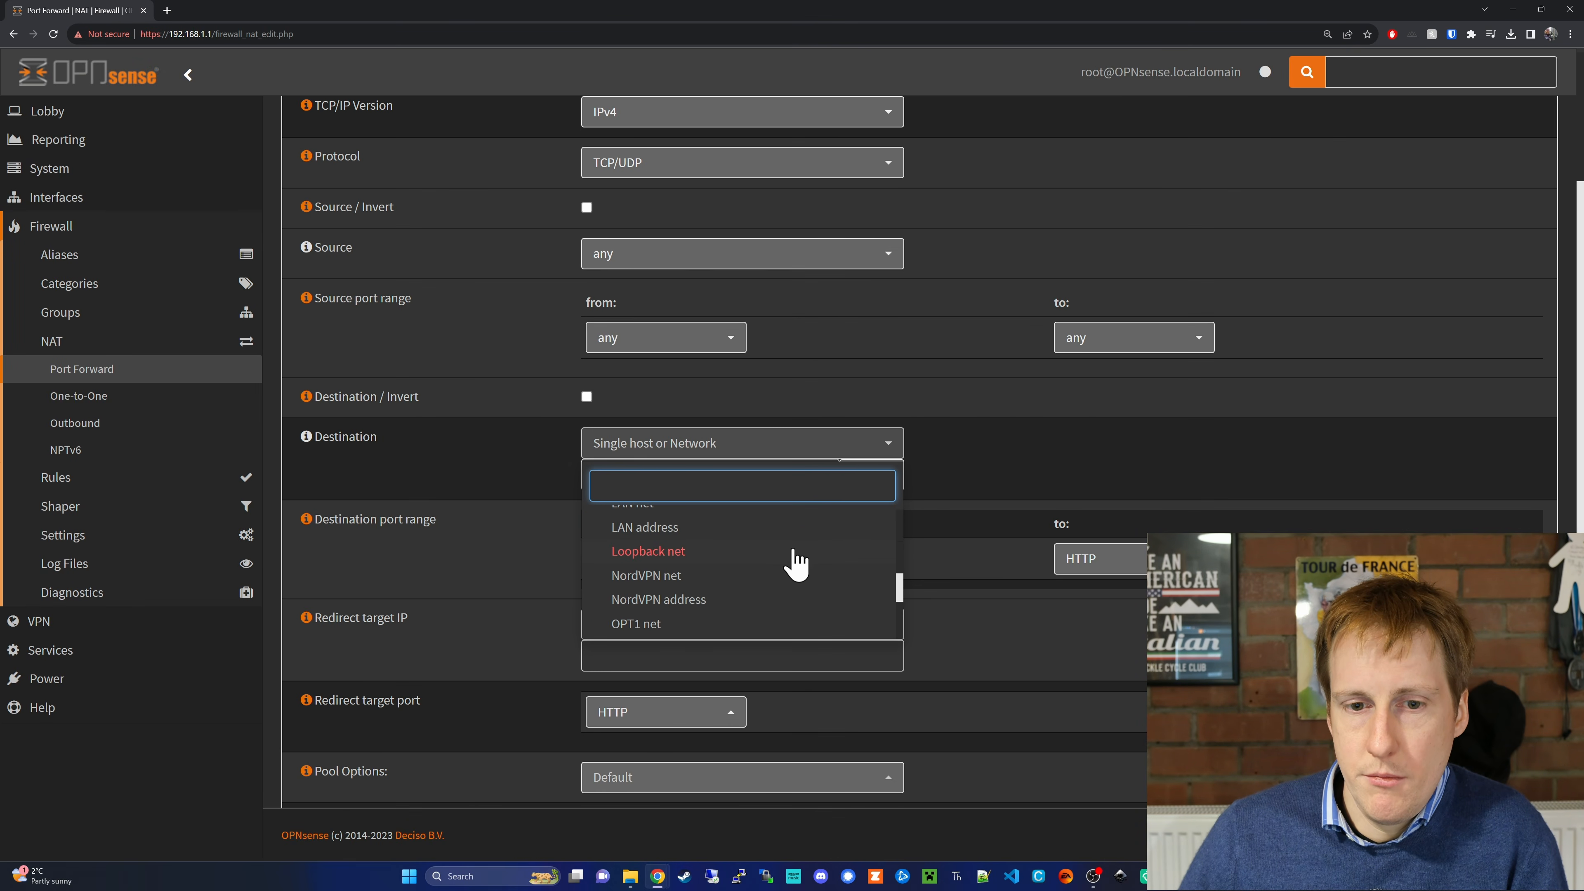
{"action": "left_click", "coordinate": [717, 529]}
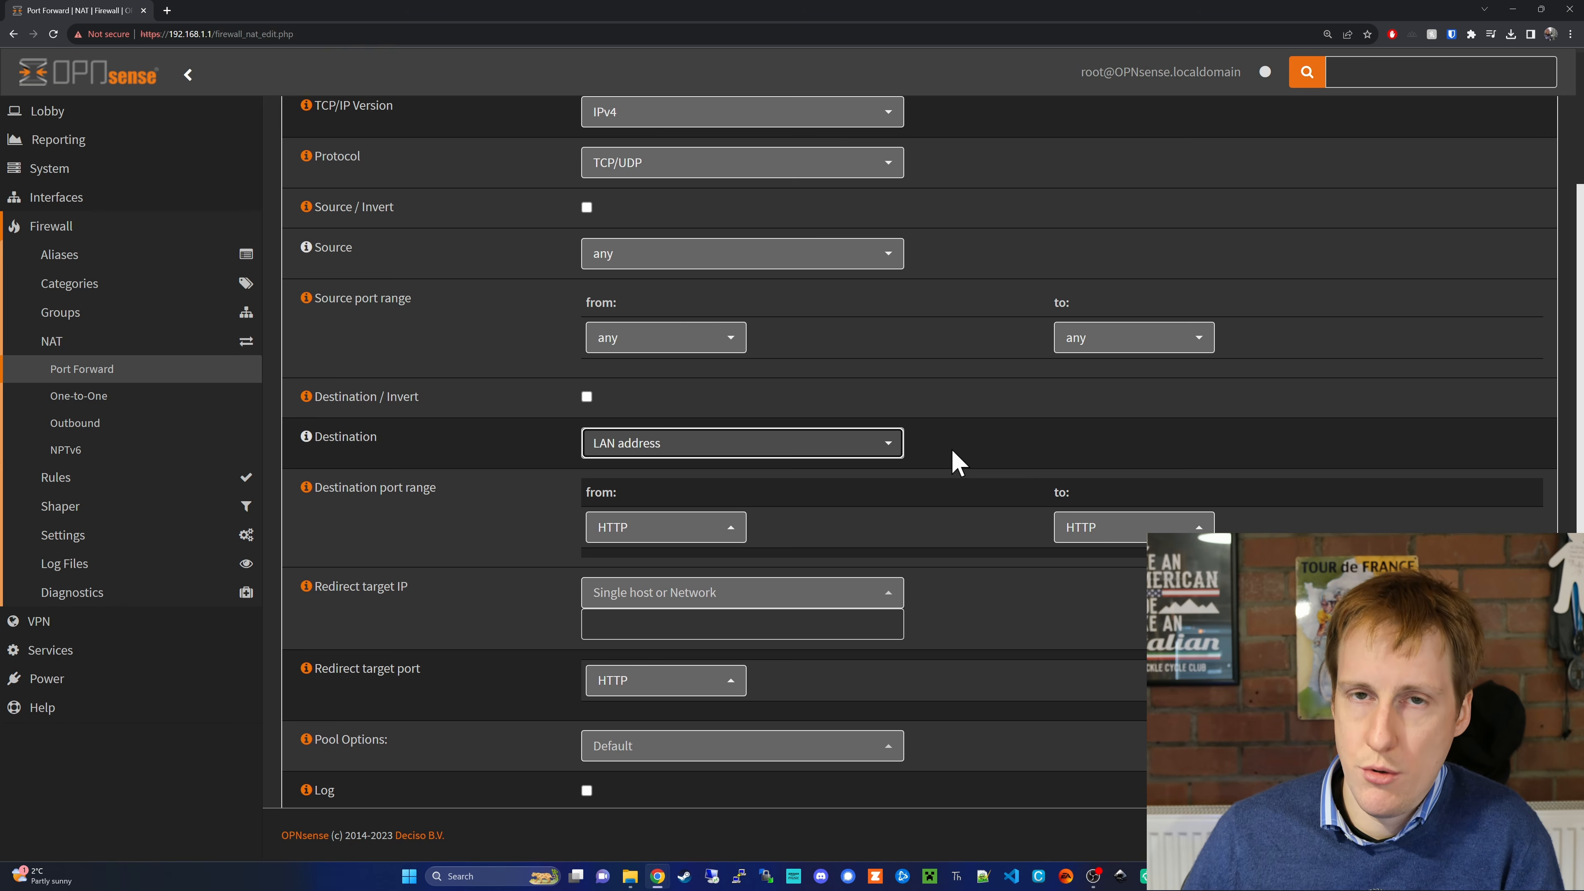
Choose the OpnSenseVM1 alias as the port forward's redirect target IP.
{"action": "scroll", "coordinate": [954, 462], "scroll_direction": "down", "scroll_amount": 1}
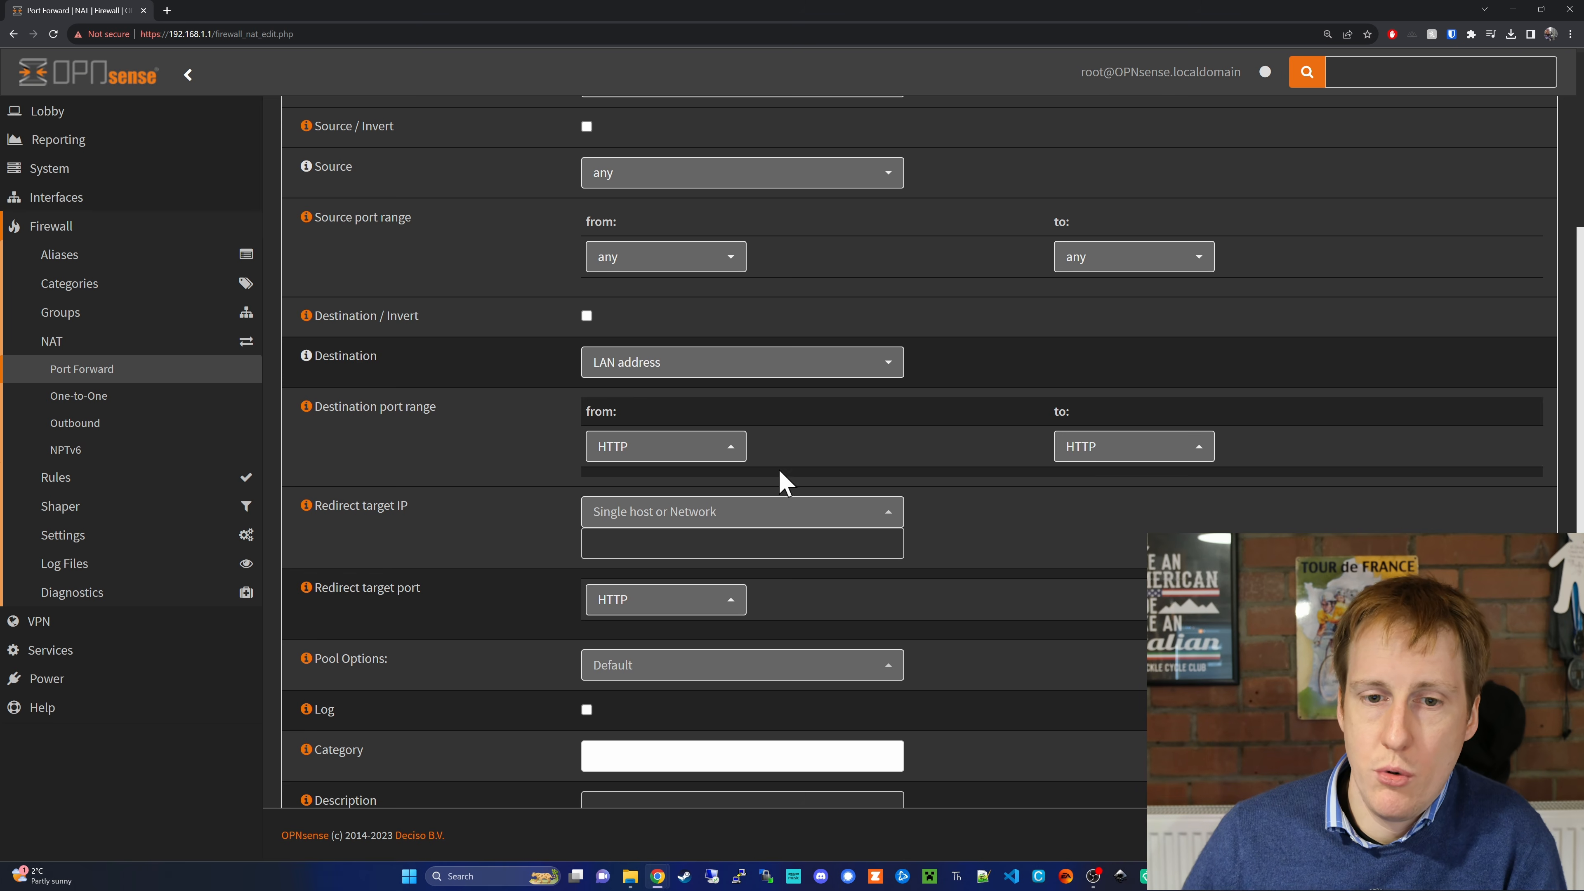
{"action": "left_click", "coordinate": [745, 518]}
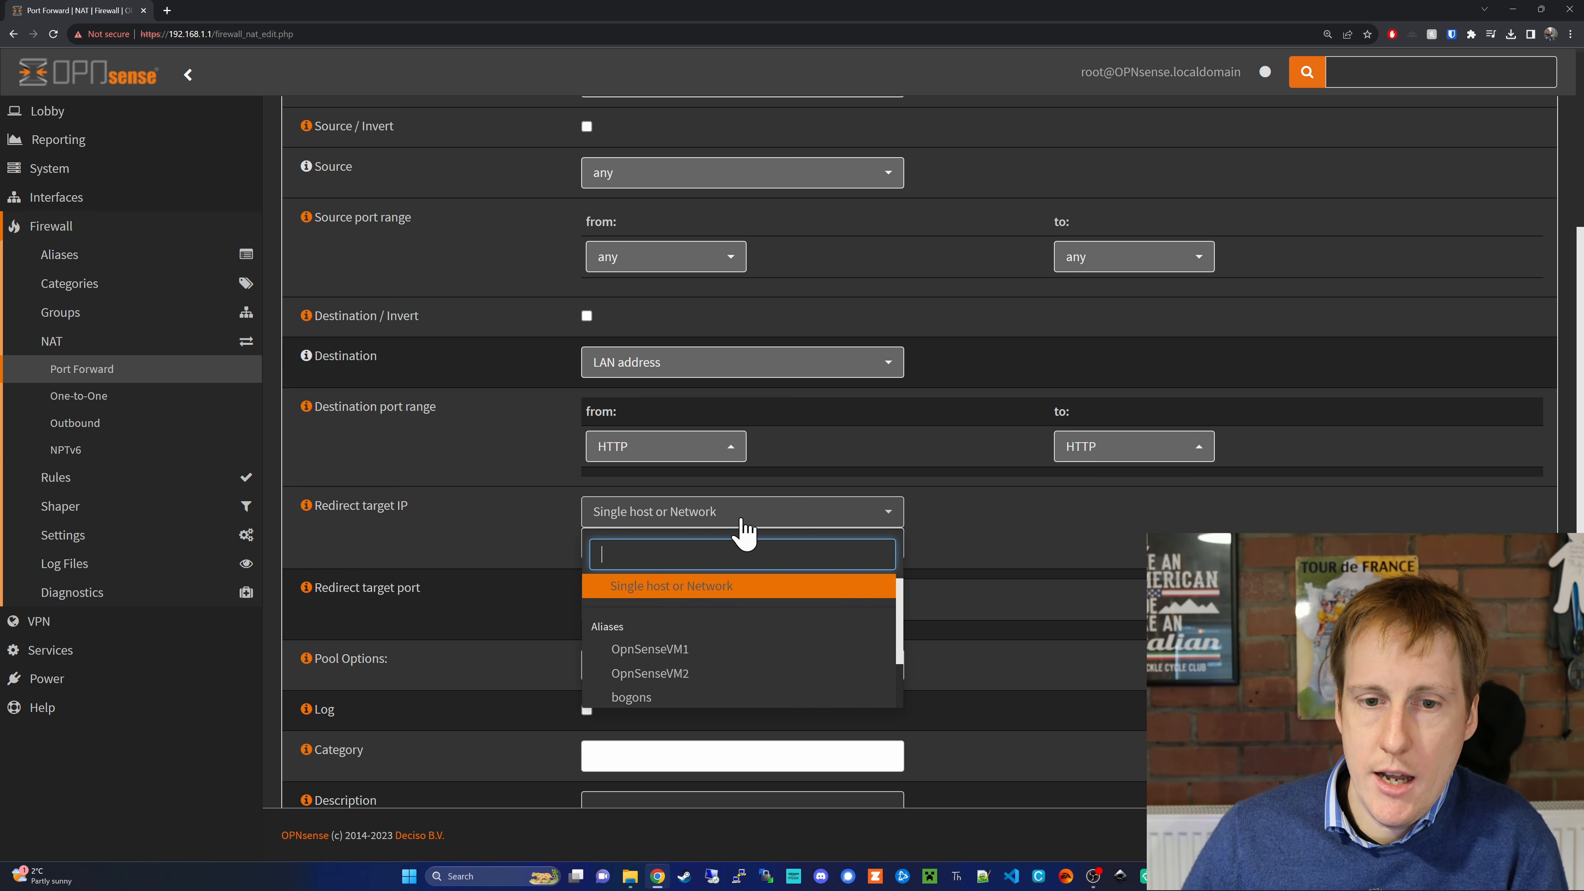
{"action": "scroll", "coordinate": [771, 648], "scroll_direction": "down", "scroll_amount": 2}
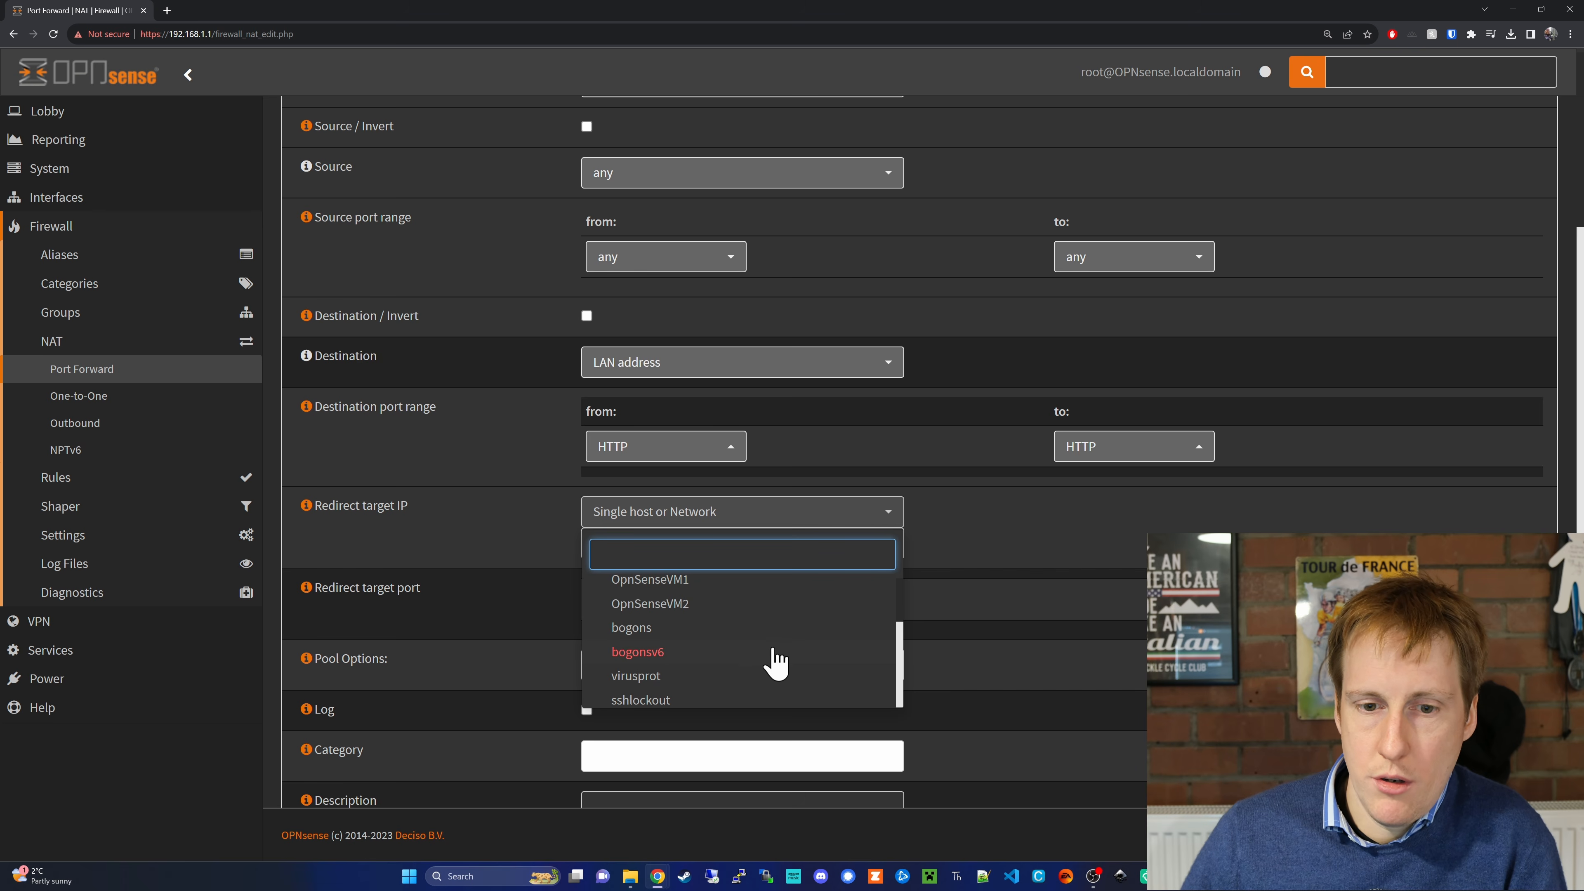
{"action": "left_click_drag", "start_coordinate": [900, 643], "coordinate": [908, 601]}
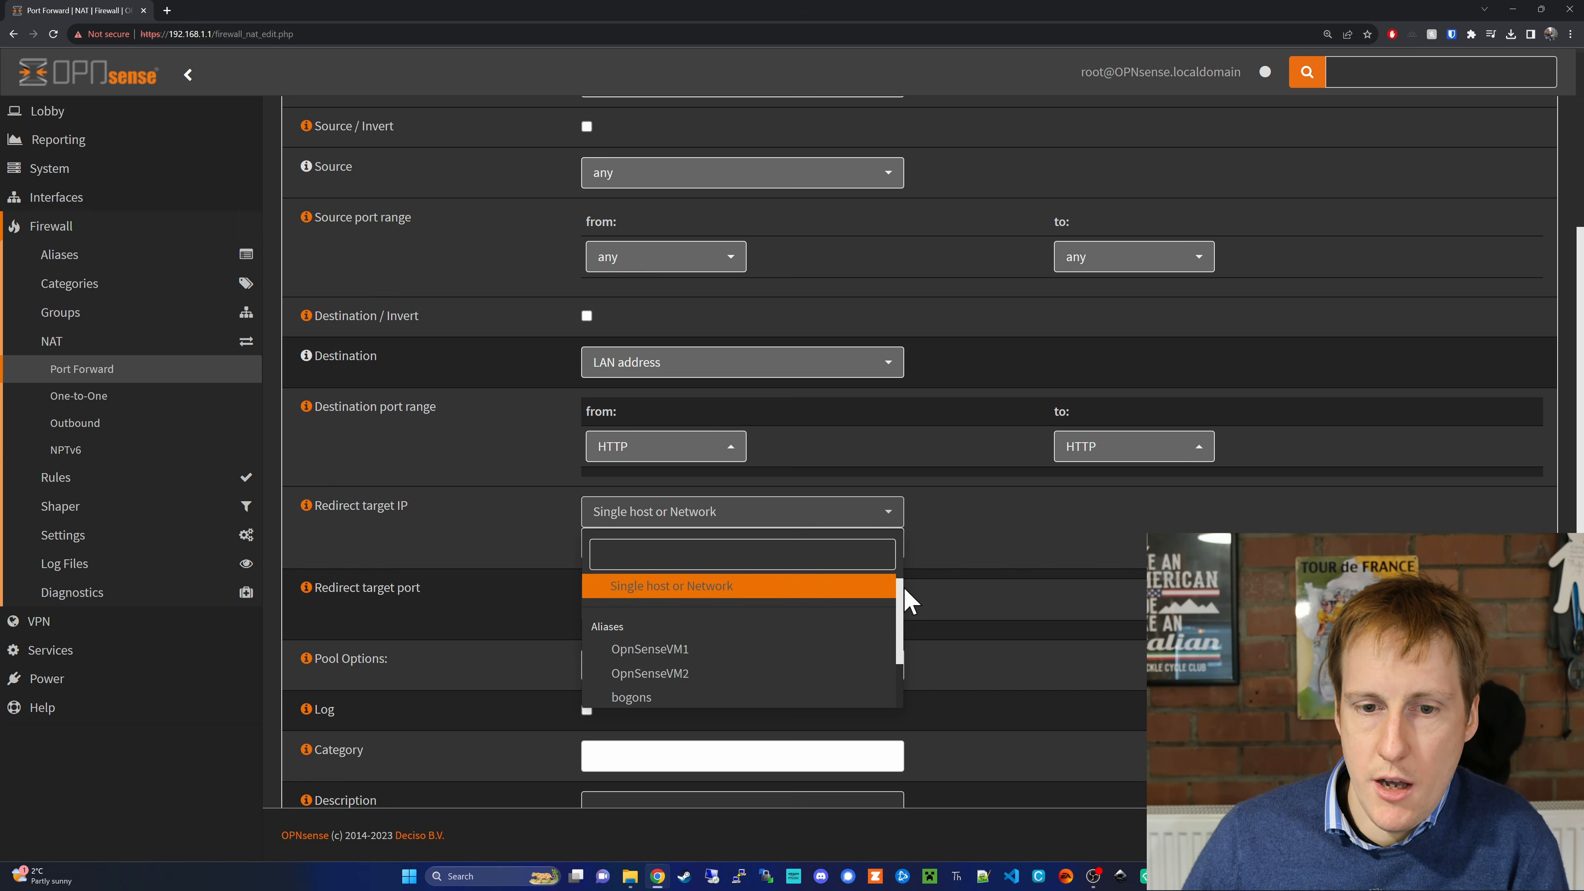
{"action": "left_click", "coordinate": [672, 652]}
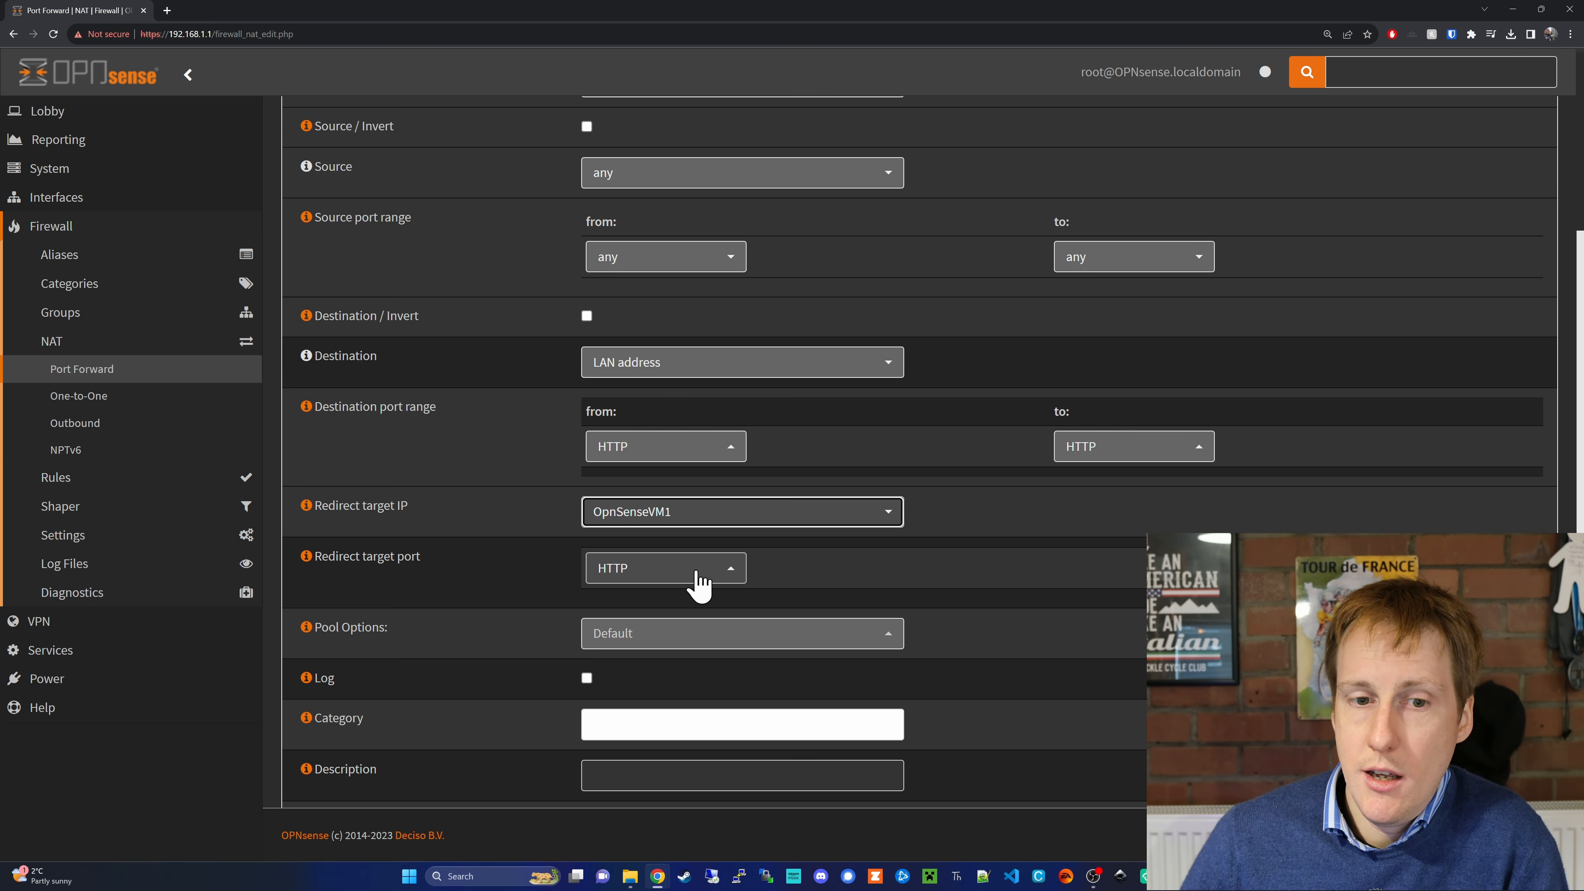
Review the port forward's remaining options, save the rule, and apply the NAT changes.
{"action": "scroll", "coordinate": [842, 605], "scroll_direction": "down", "scroll_amount": 2}
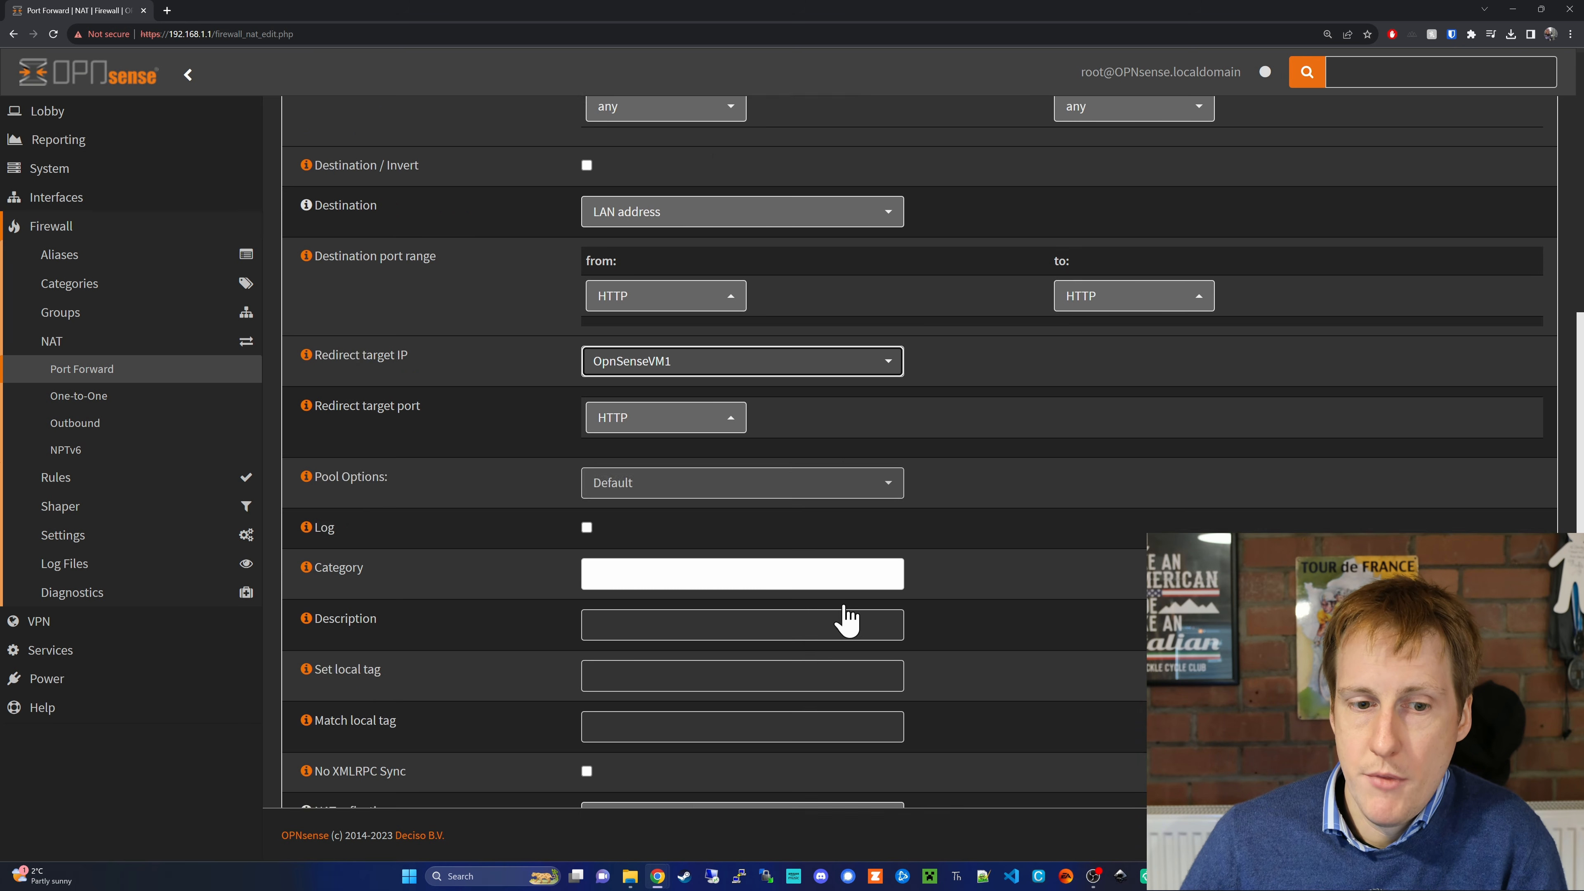
{"action": "scroll", "coordinate": [847, 615], "scroll_direction": "down", "scroll_amount": 2}
{"action": "scroll", "coordinate": [873, 631], "scroll_direction": "down", "scroll_amount": 1}
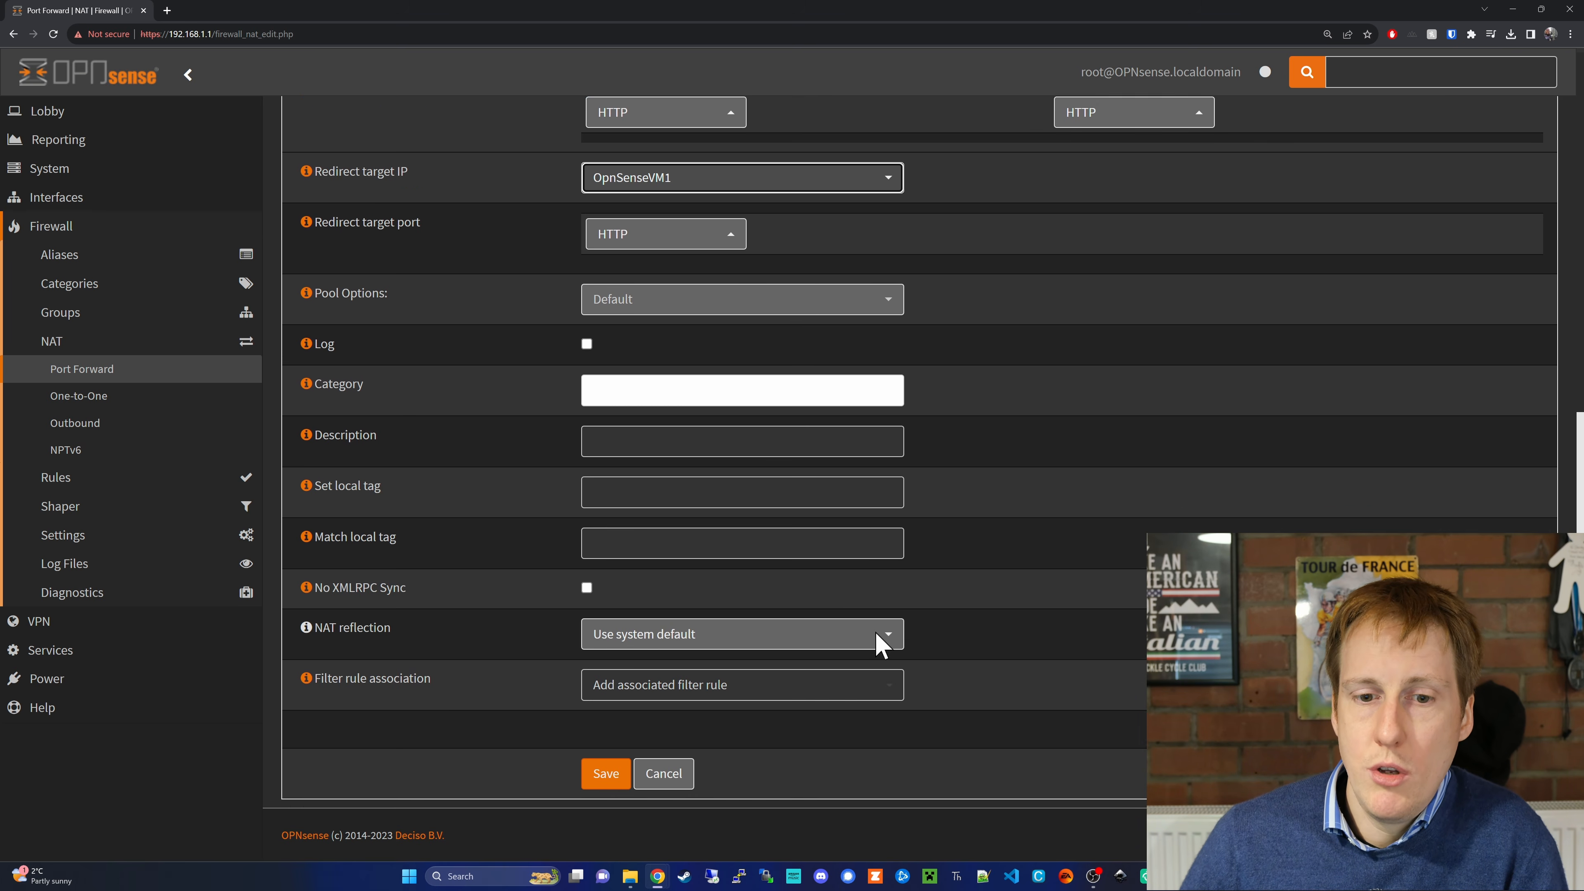
{"action": "left_click", "coordinate": [604, 773]}
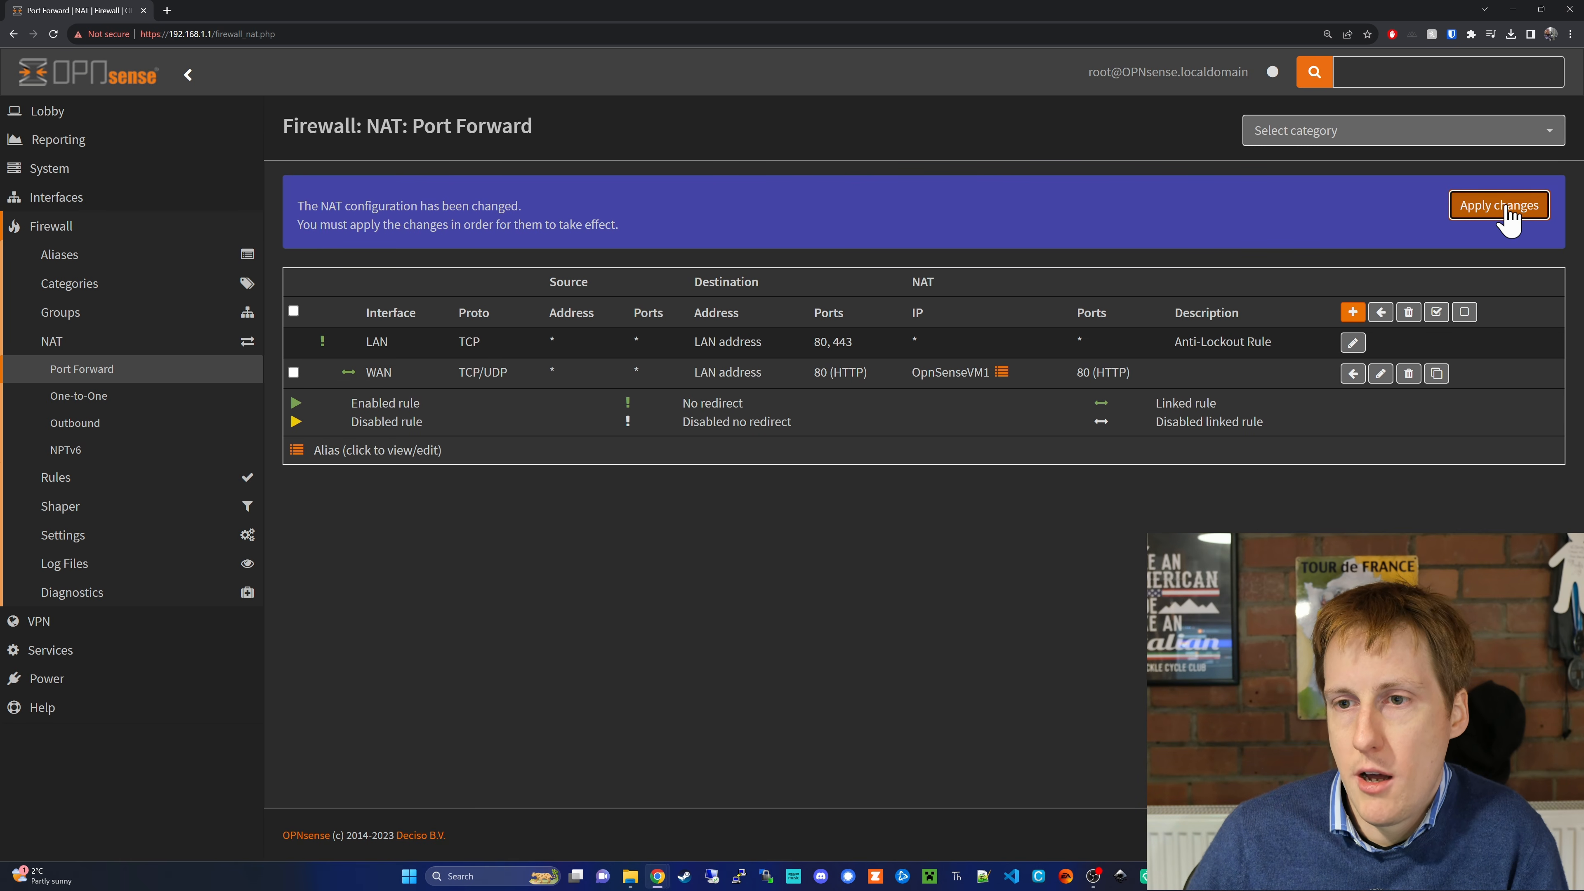
{"action": "left_click", "coordinate": [1507, 209]}
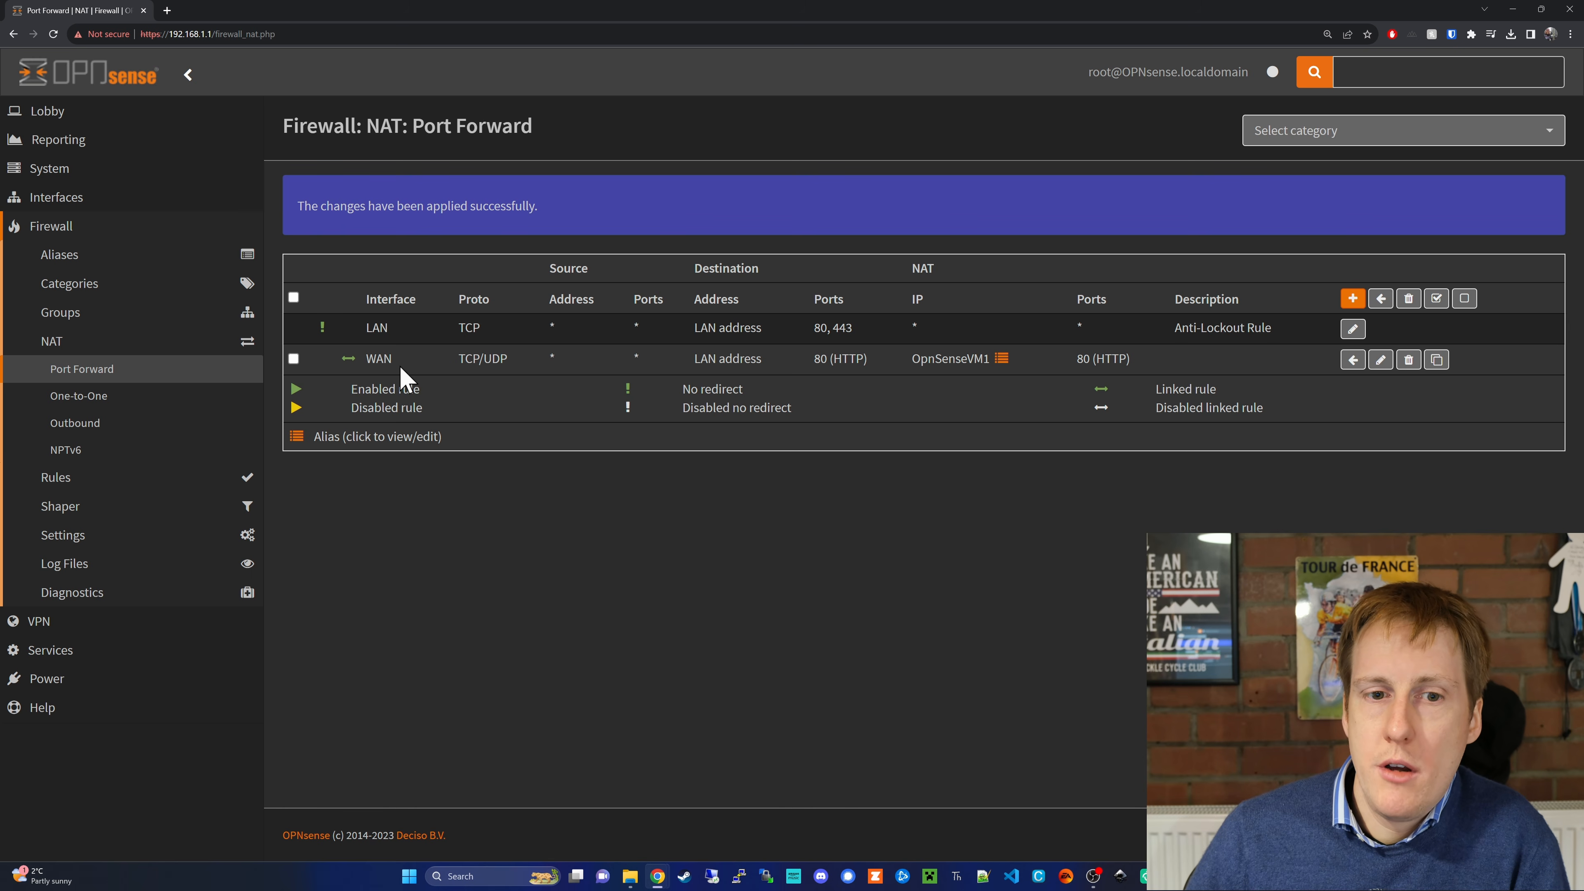
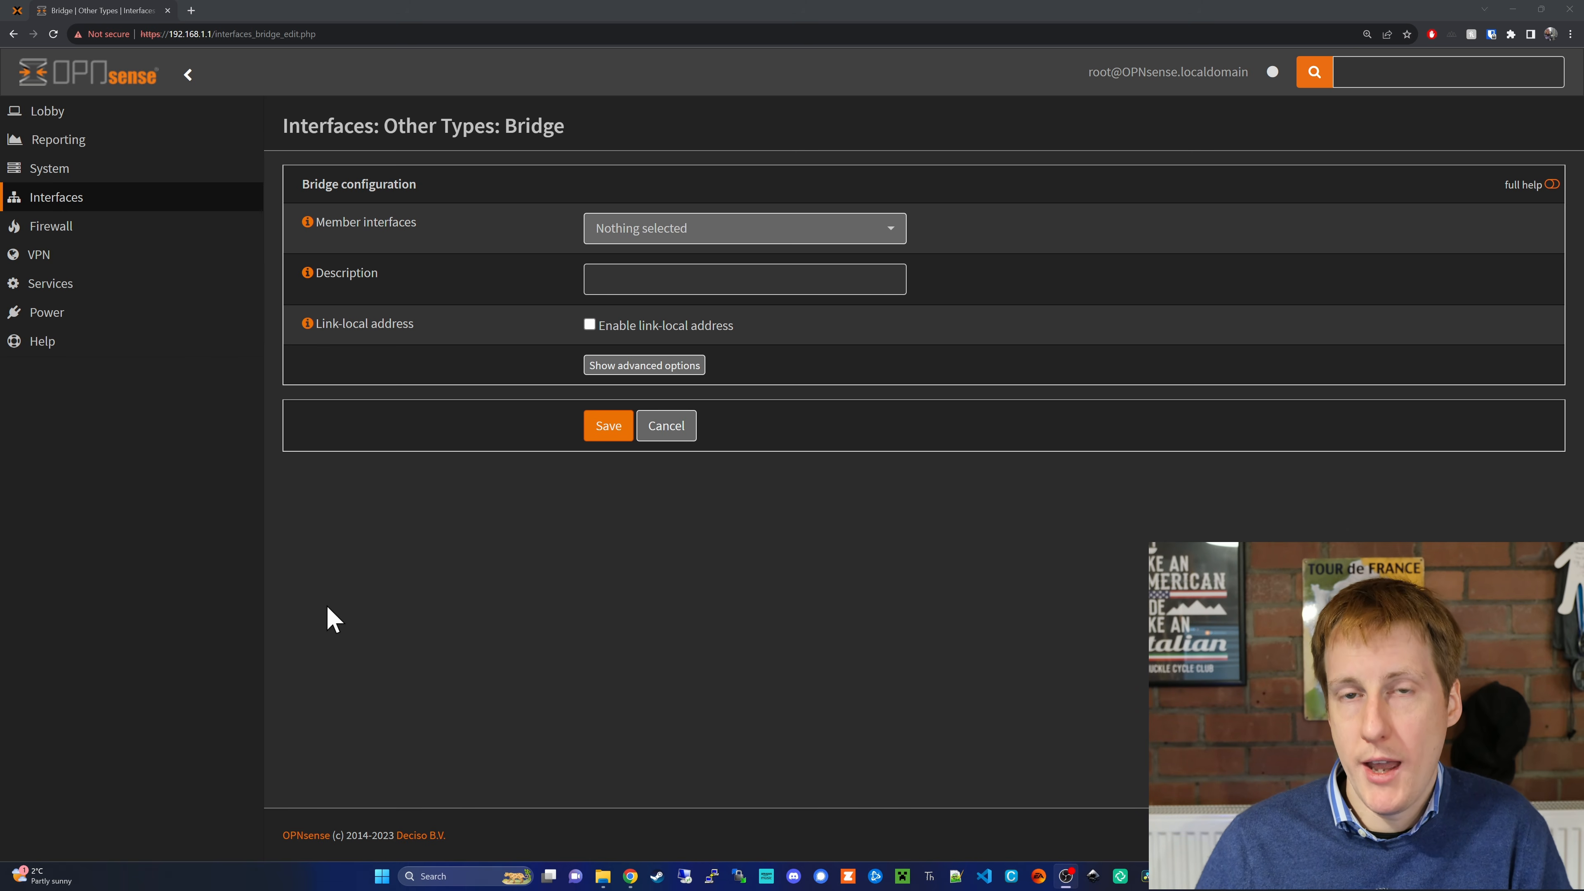
Open the OPNsense firmware plugins and filter the list by "dd" to find the dynamic DNS client.
{"action": "left_click", "coordinate": [115, 178]}
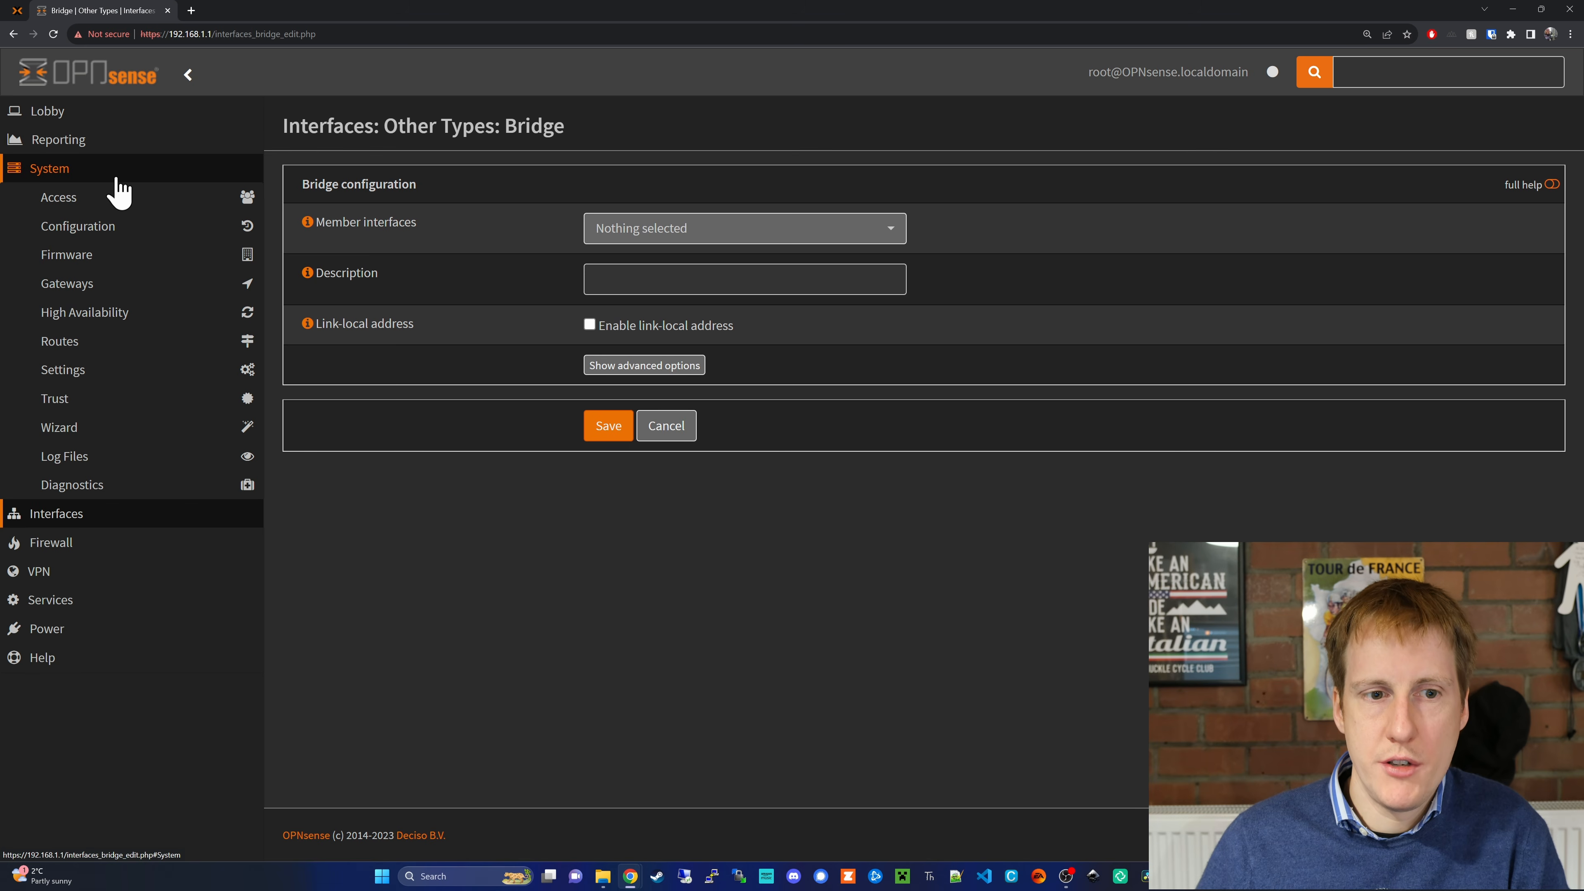
{"action": "left_click", "coordinate": [132, 259]}
{"action": "left_click", "coordinate": [134, 389]}
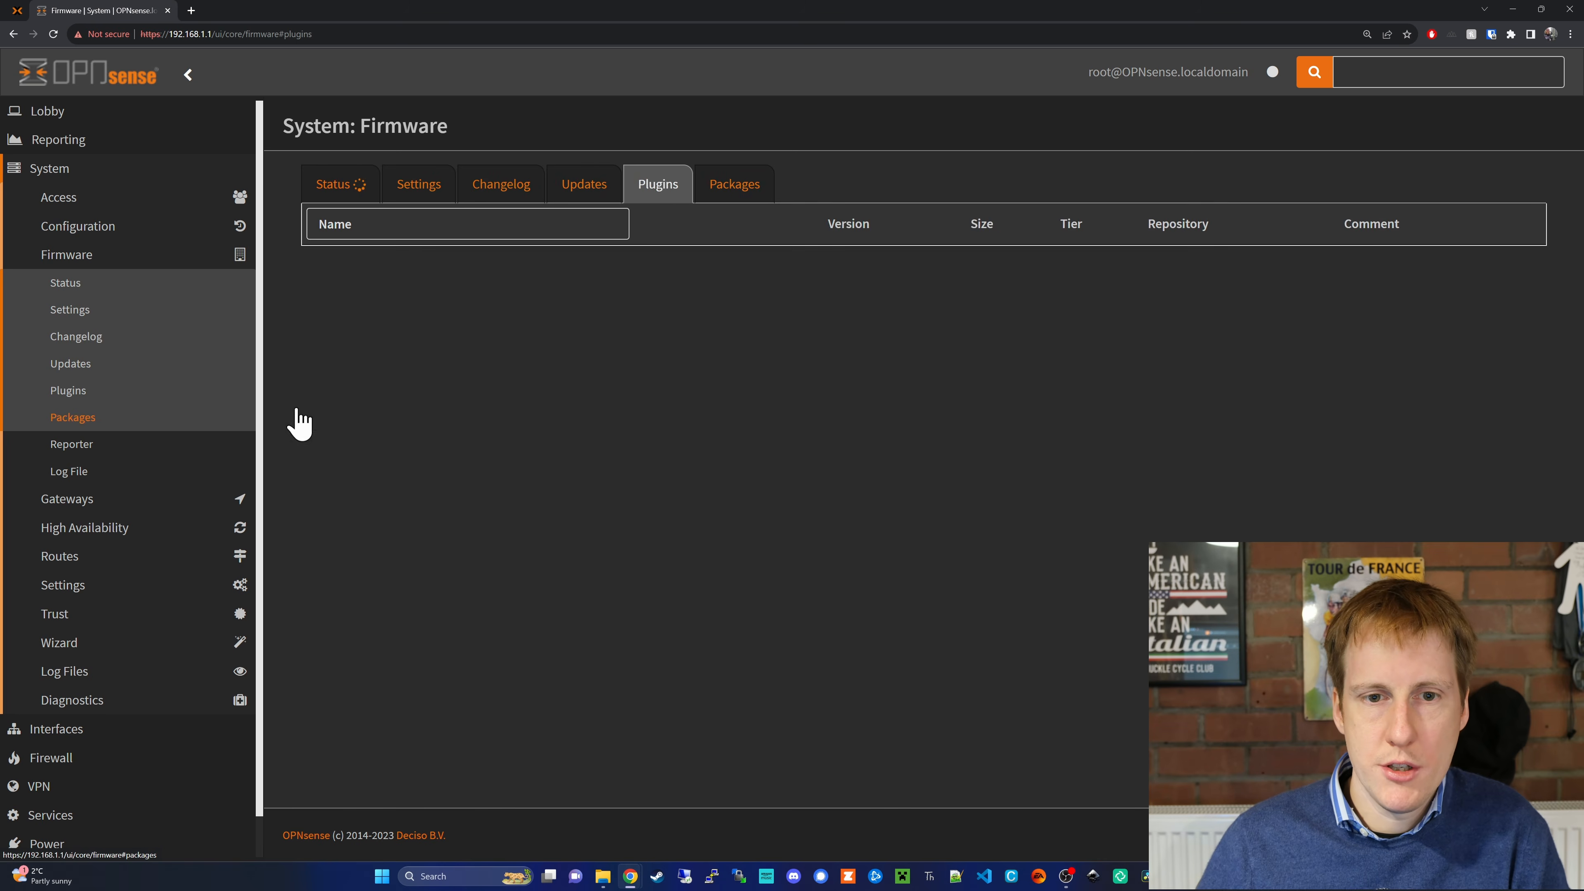
{"action": "left_click", "coordinate": [430, 225]}
{"action": "type", "text": "dd"}
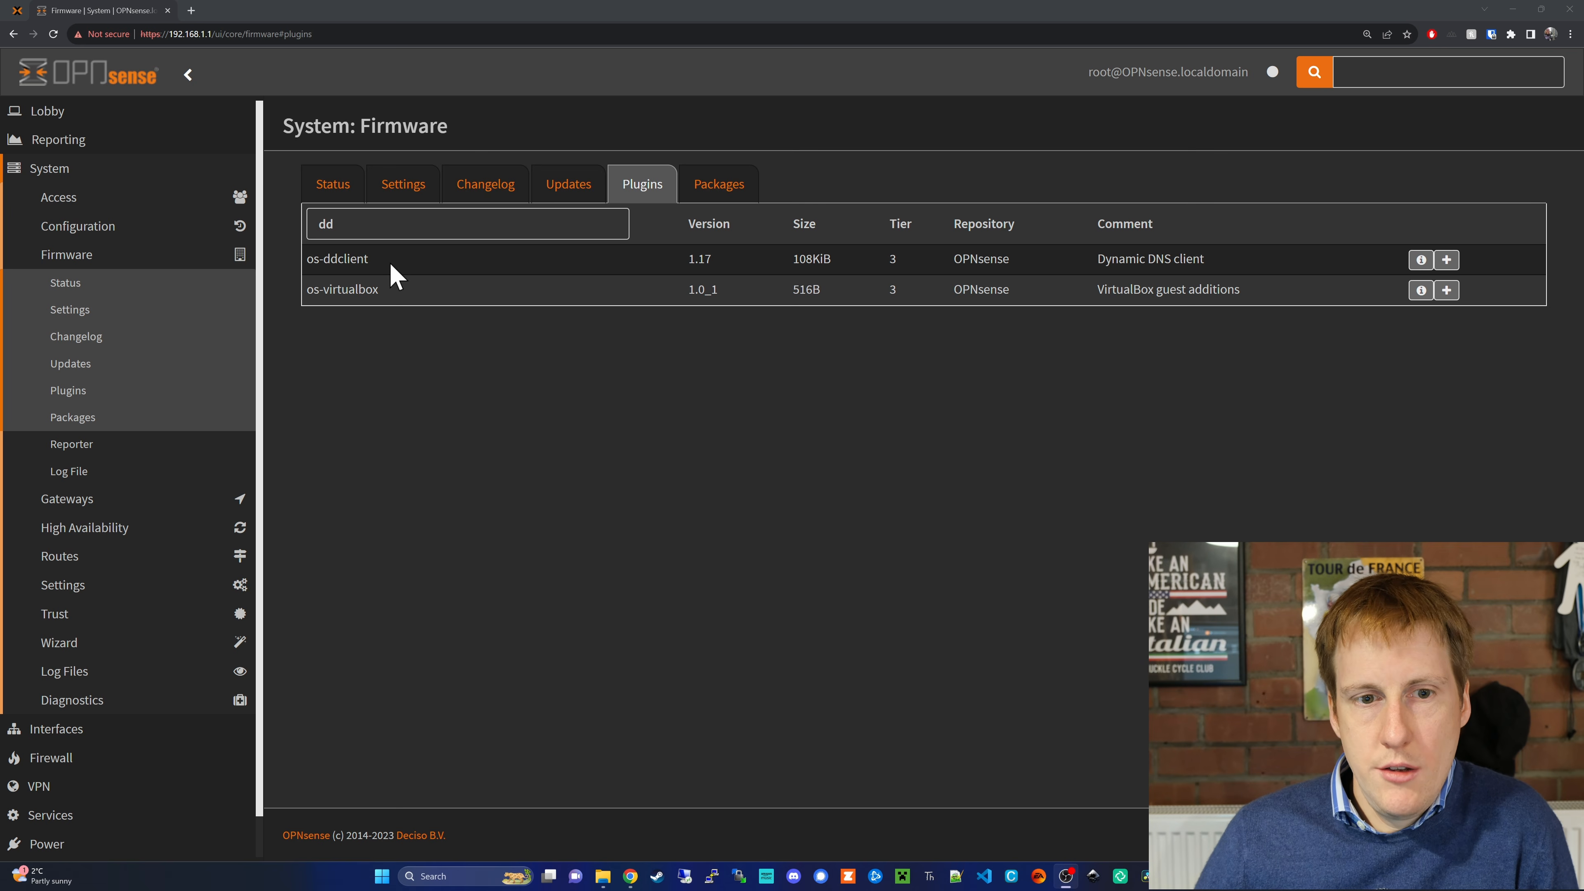
Install the os-ddclient plugin and open the Dynamic DNS service settings.
{"action": "left_click", "coordinate": [416, 258]}
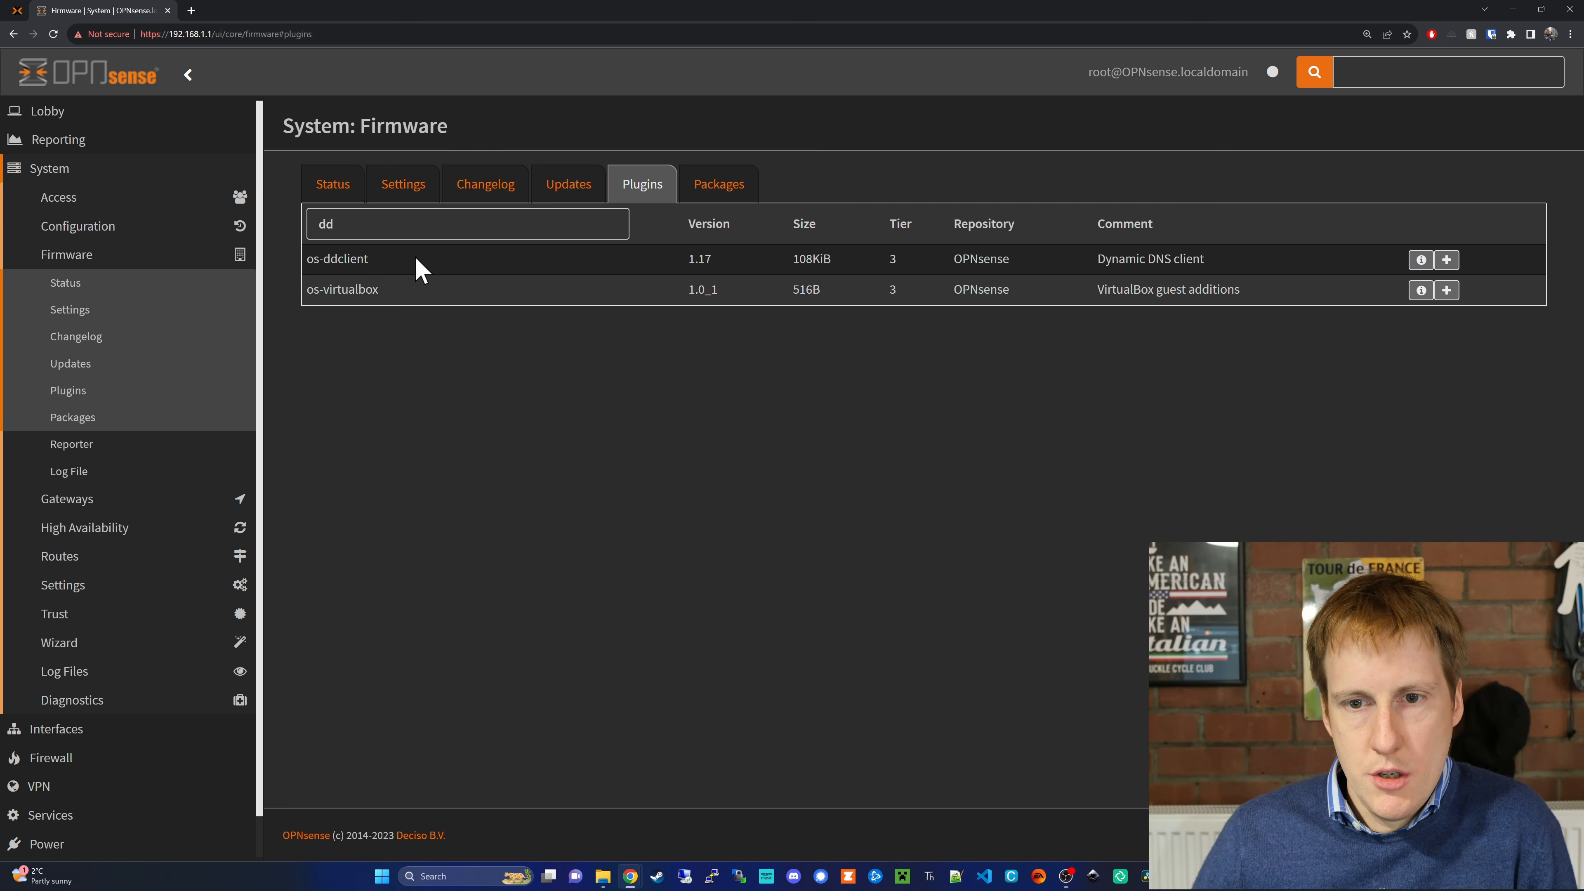
{"action": "left_click", "coordinate": [1446, 259]}
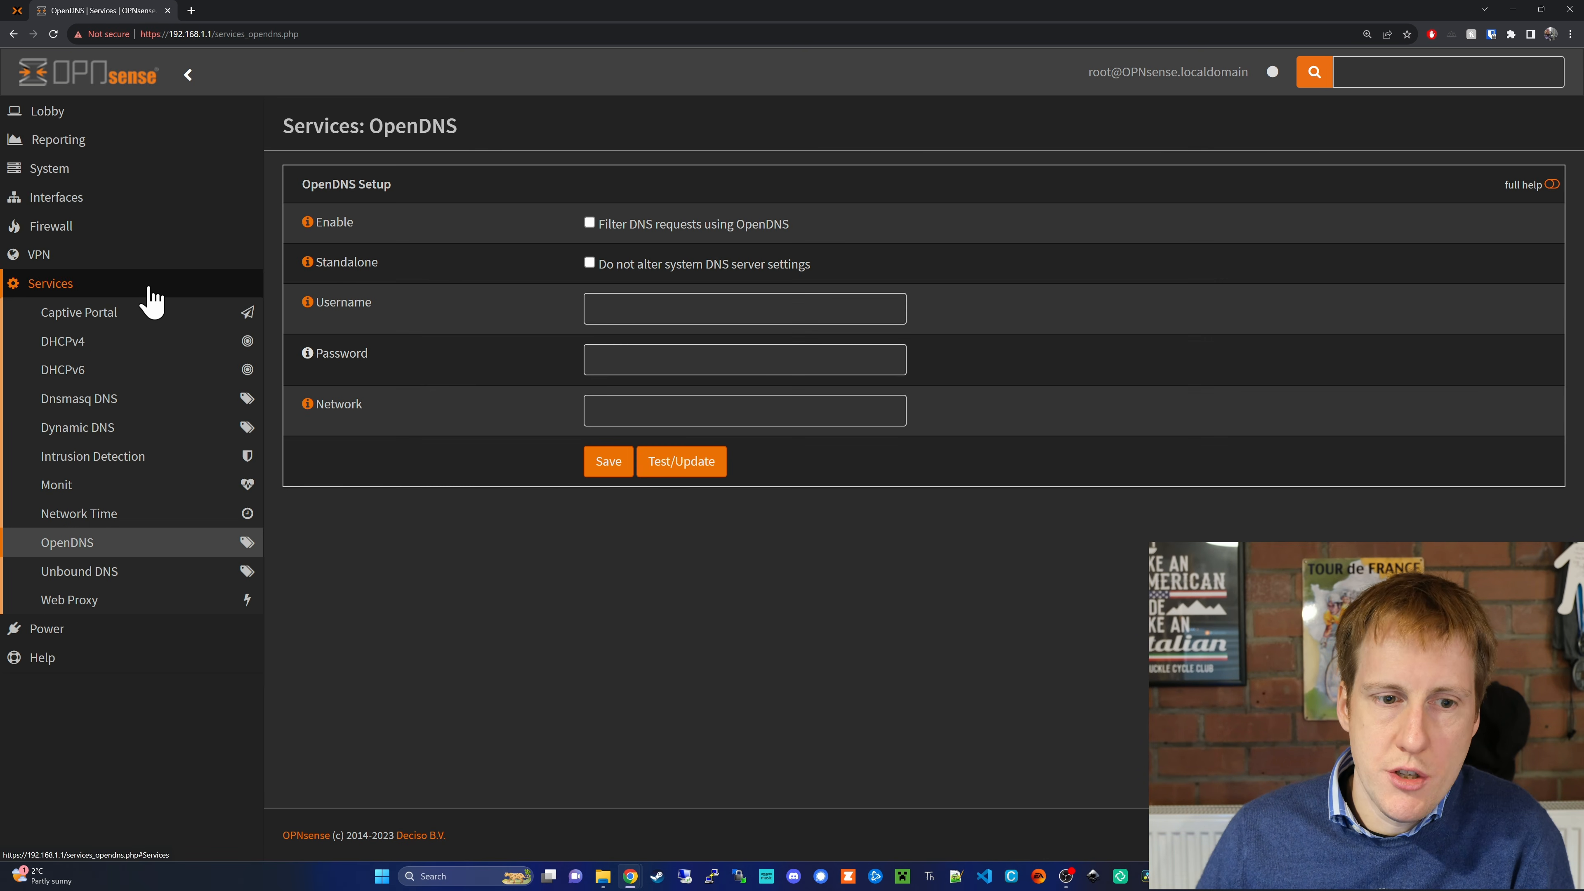
{"action": "left_click", "coordinate": [133, 437]}
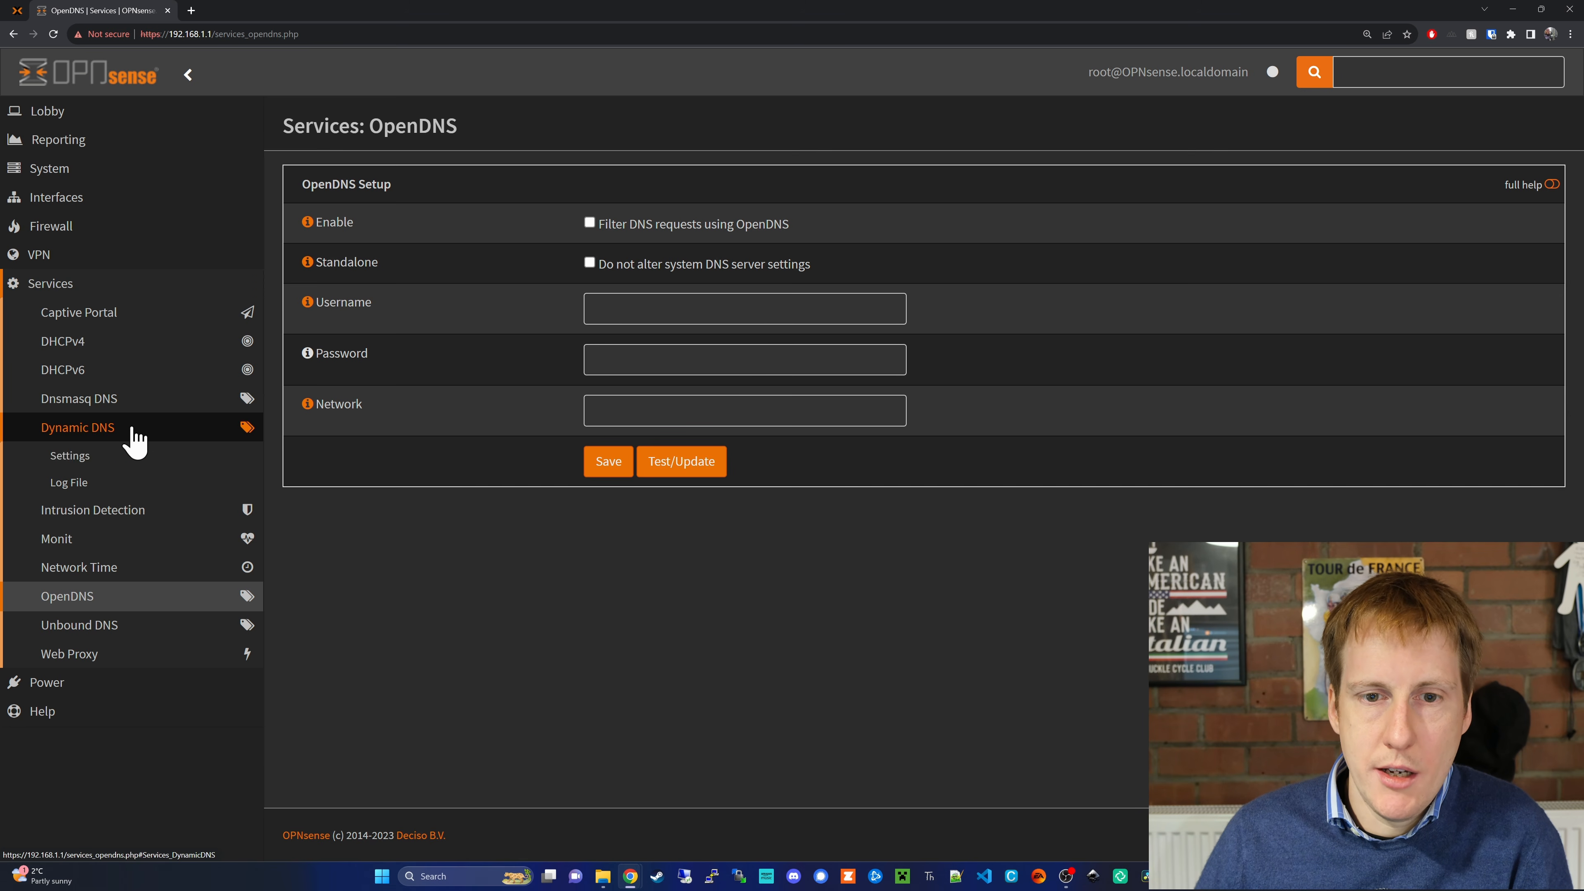
{"action": "left_click", "coordinate": [141, 476]}
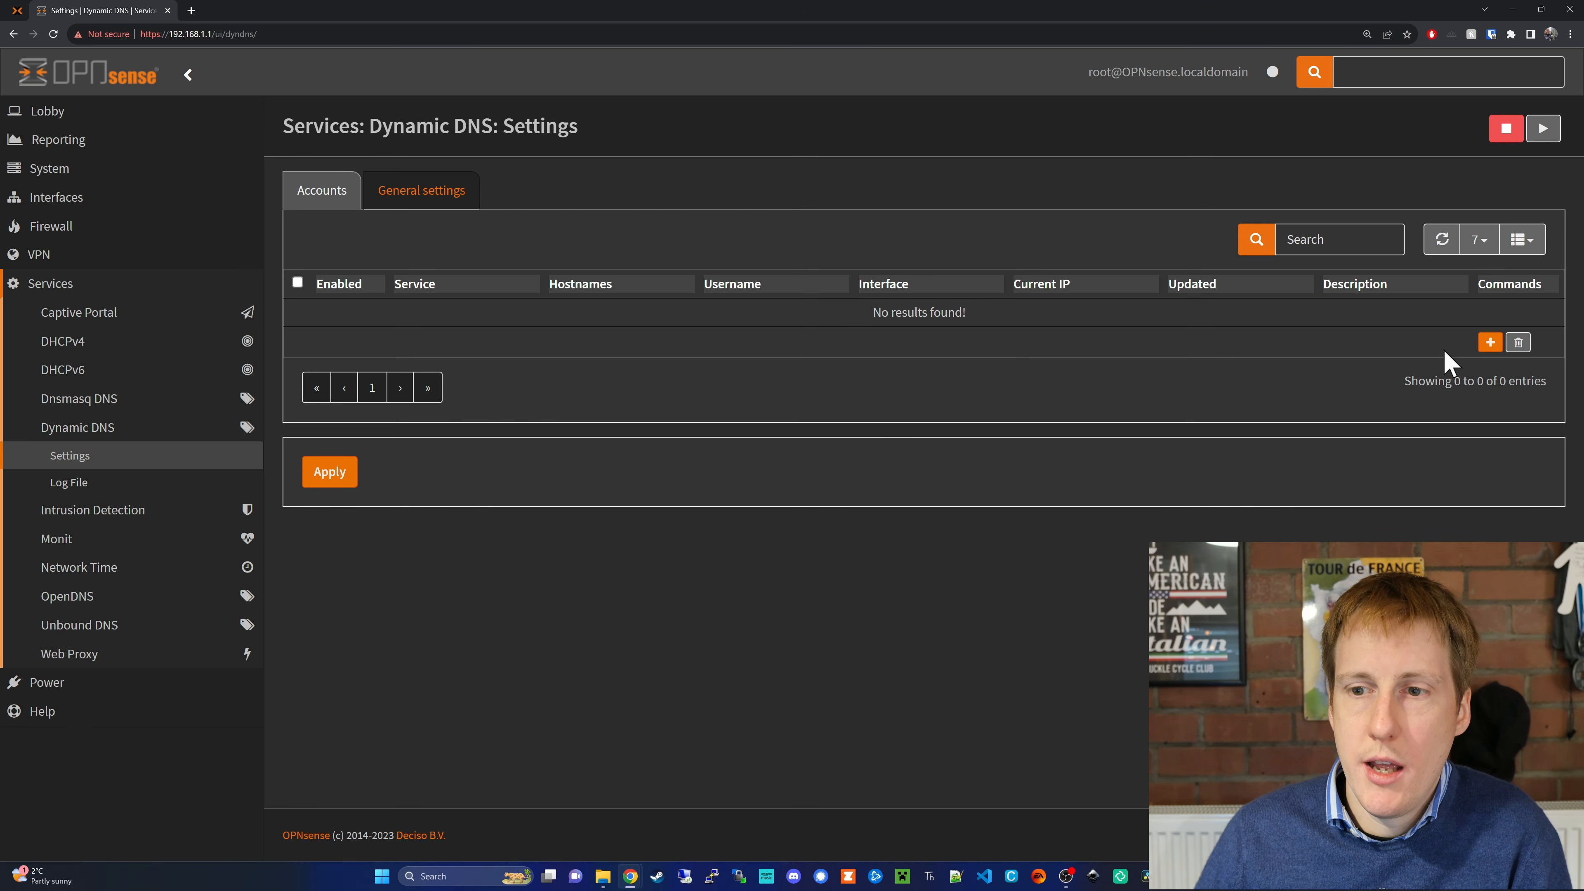
Start a new Dynamic DNS account with Cloudflare as its service and consult the Dynamic DNS plugin documentation.
{"action": "left_click", "coordinate": [1490, 342]}
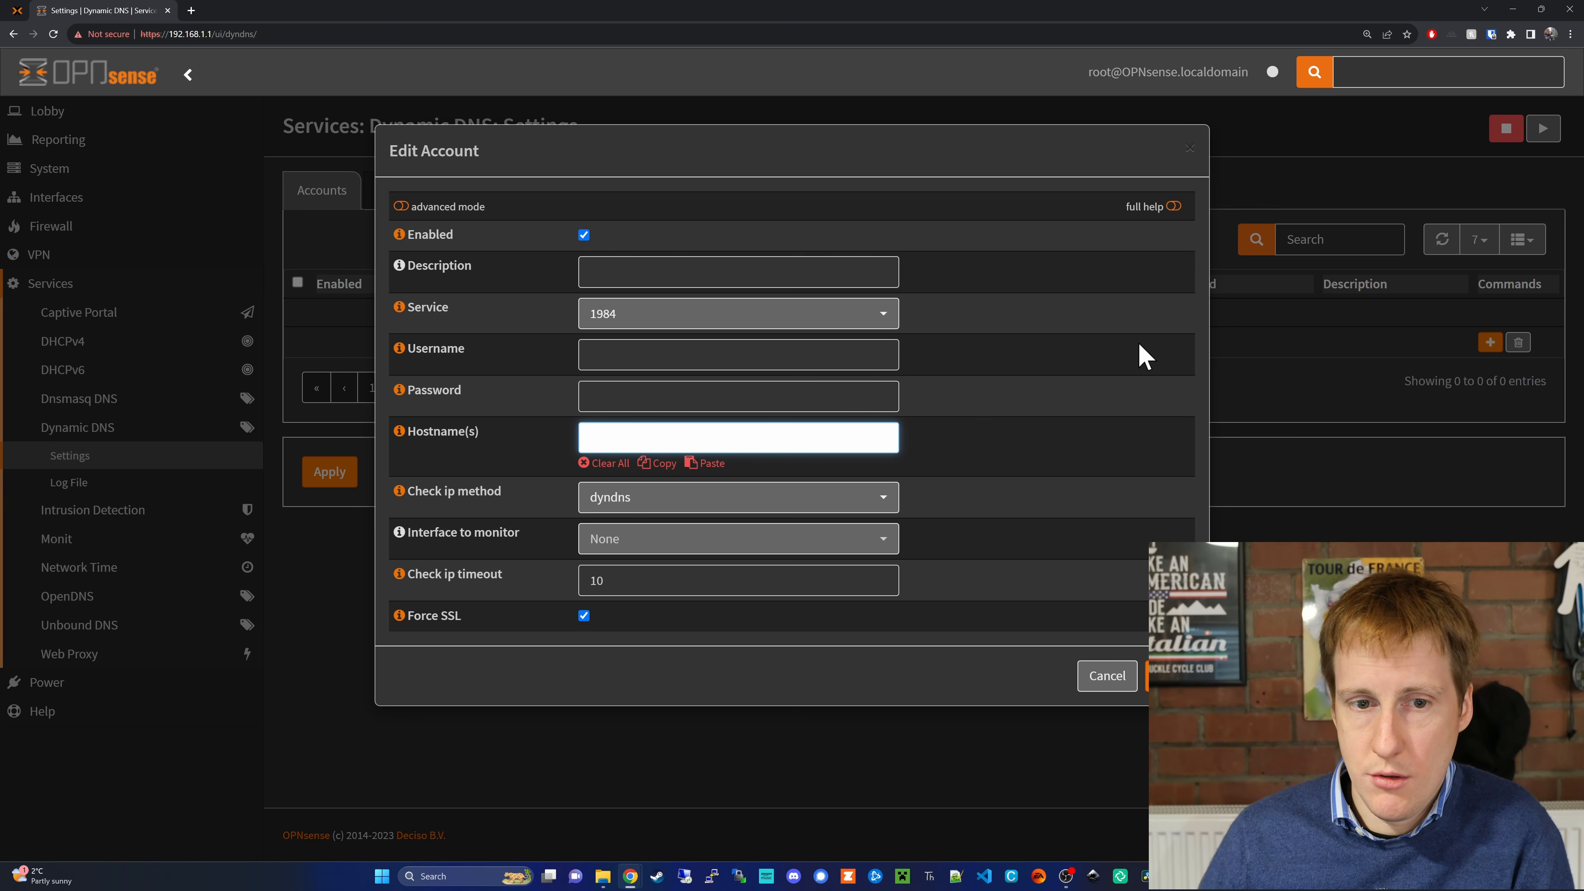
{"action": "left_click", "coordinate": [882, 315]}
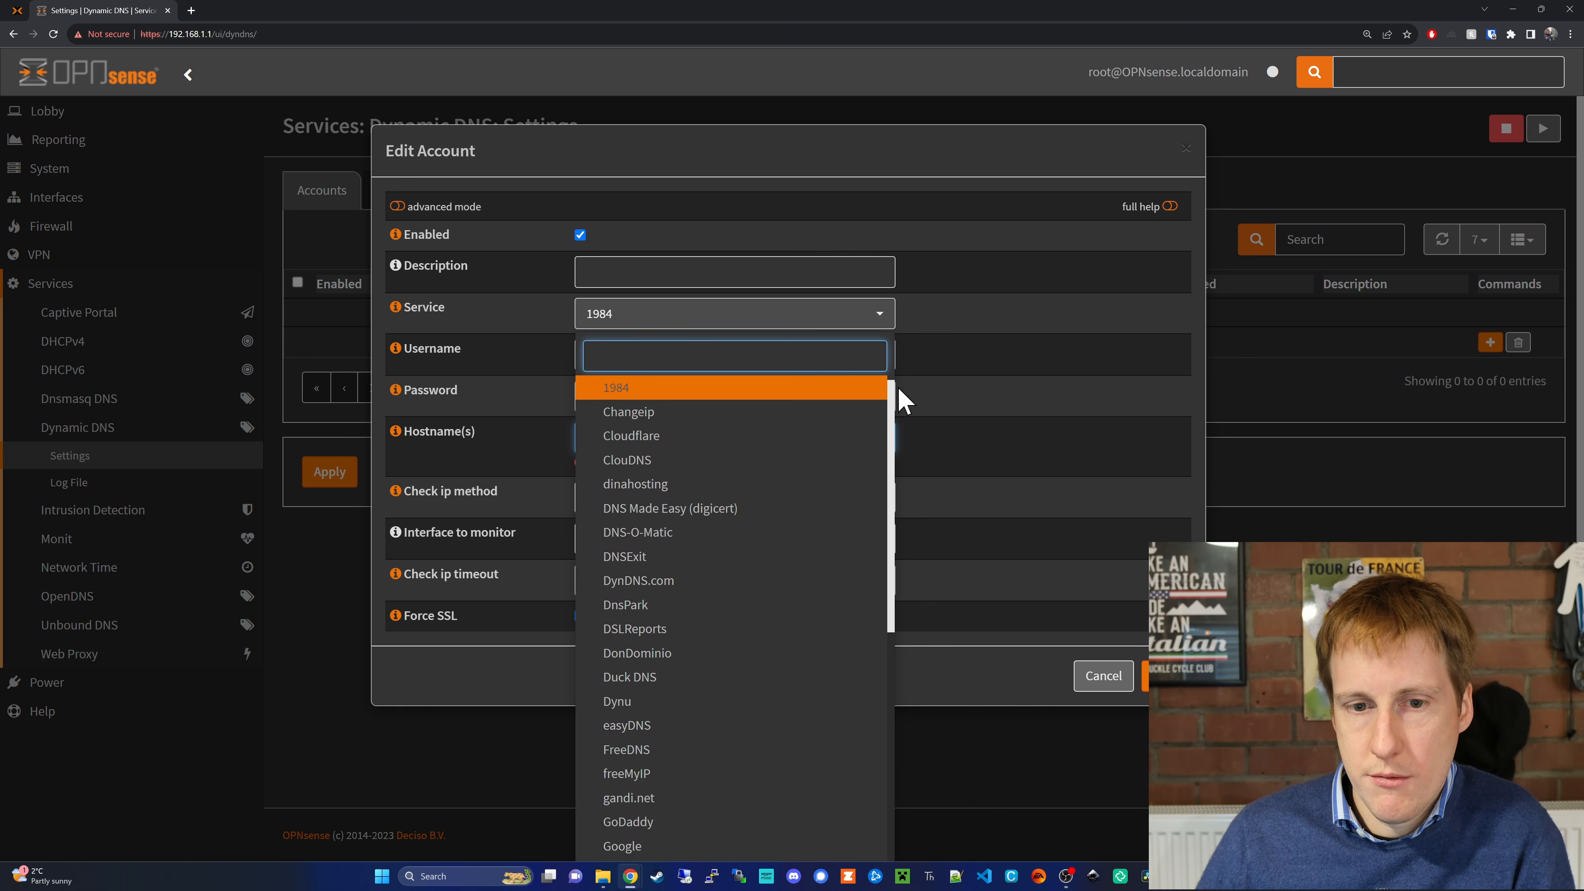
{"action": "scroll", "coordinate": [892, 424], "scroll_direction": "down", "scroll_amount": 1}
{"action": "mouse_move", "coordinate": [893, 429]}
{"action": "left_mouse_down"}
{"action": "mouse_move", "coordinate": [909, 584]}
{"action": "mouse_move", "coordinate": [923, 419]}
{"action": "left_mouse_up"}
{"action": "left_click", "coordinate": [703, 422]}
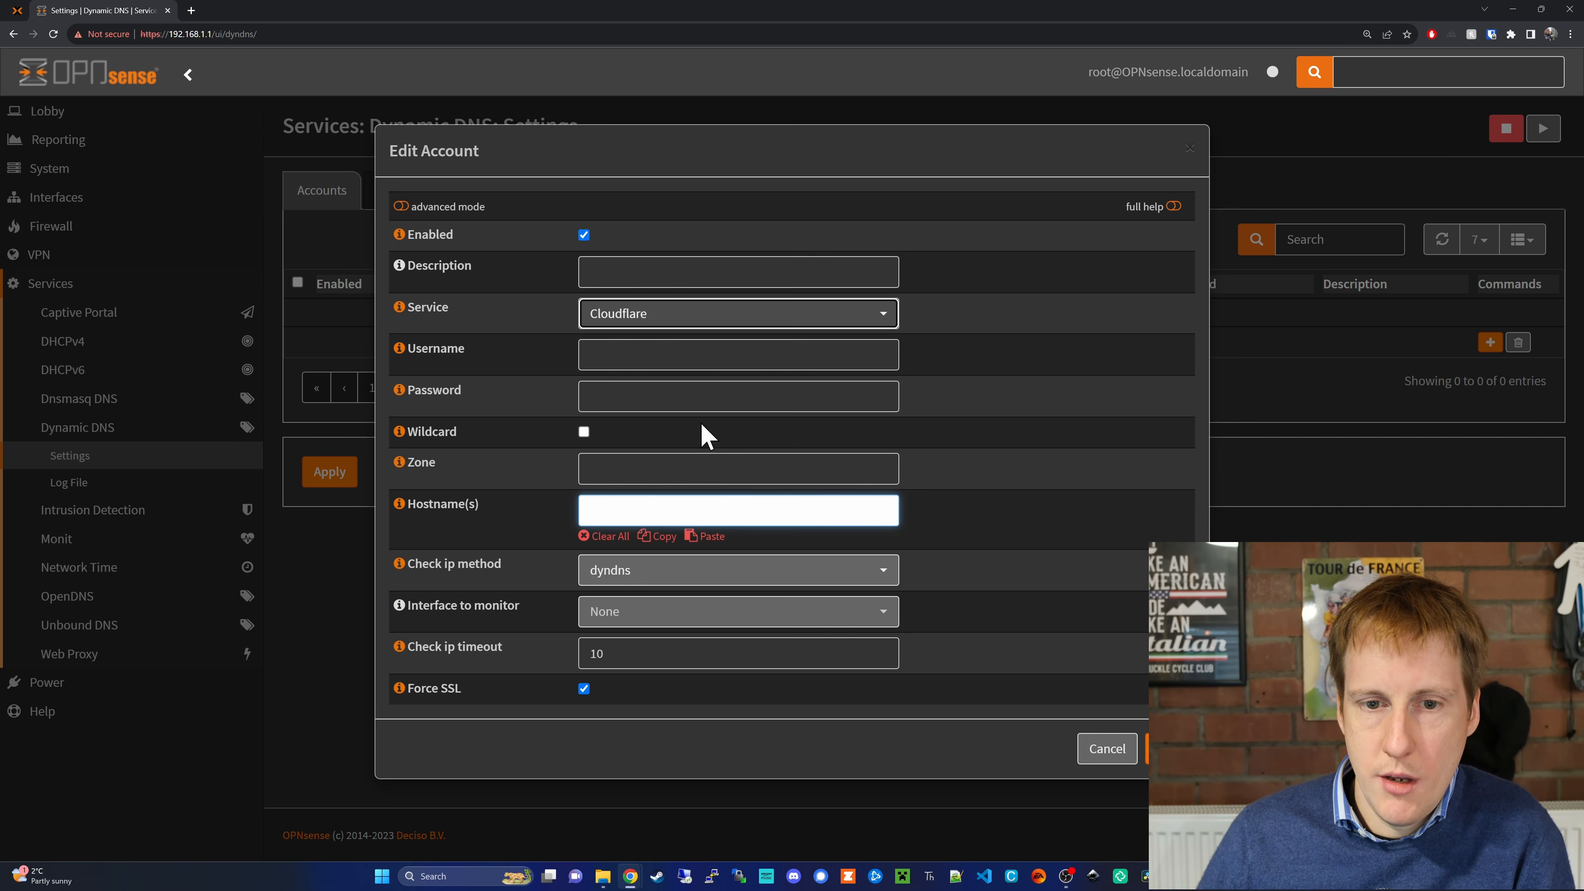
{"action": "left_click", "coordinate": [669, 355]}
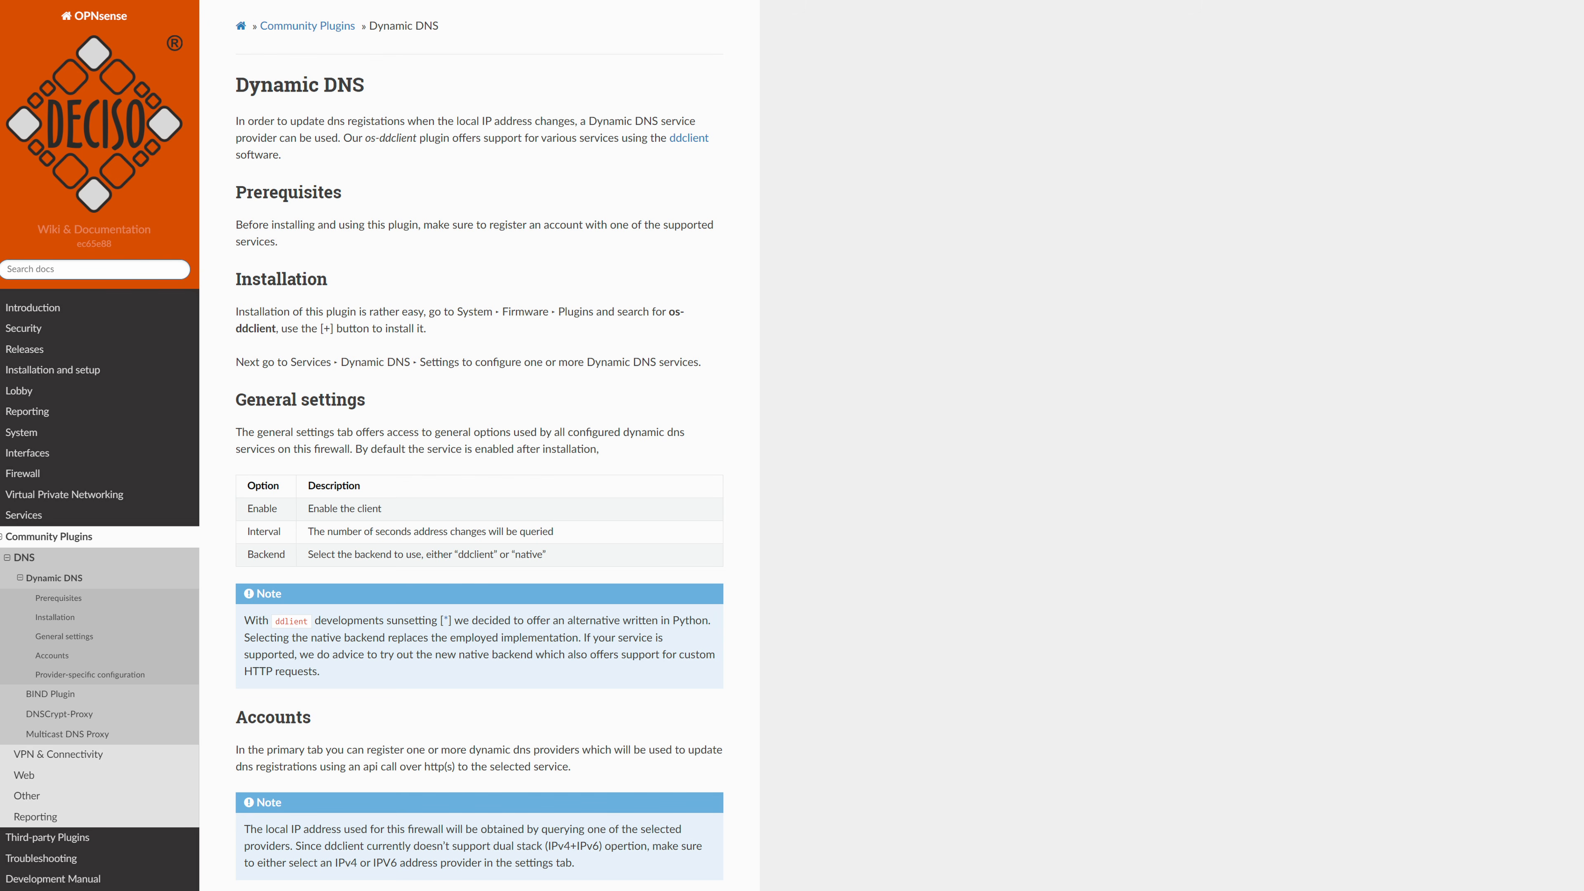
{"action": "scroll", "coordinate": [479, 445], "scroll_direction": "down", "scroll_amount": 12}
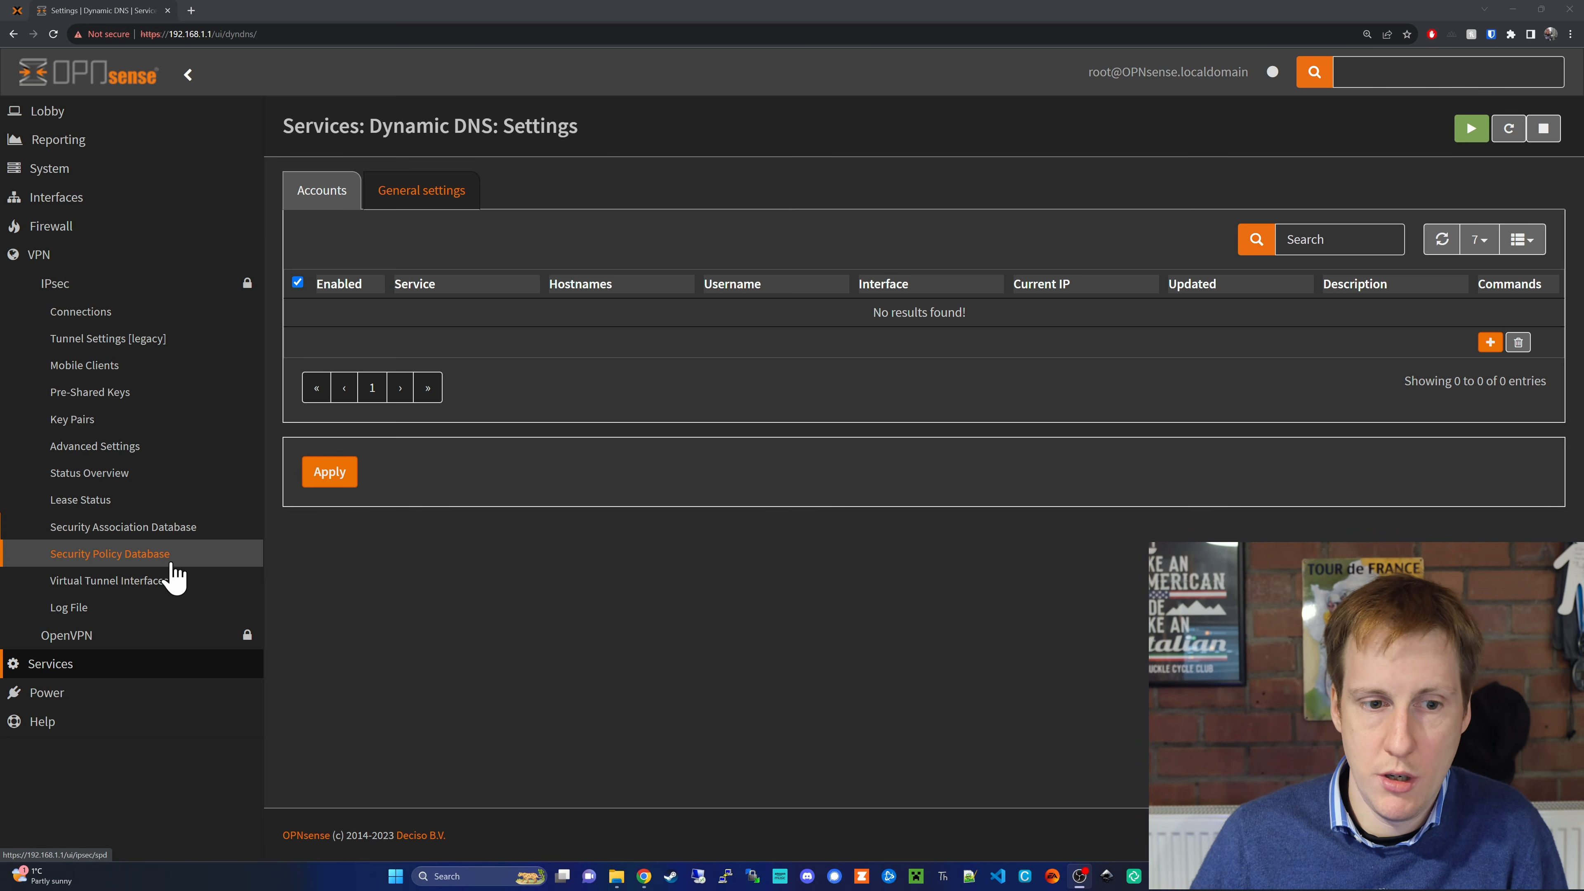
Open the list of OpenVPN instances.
{"action": "left_click", "coordinate": [150, 636]}
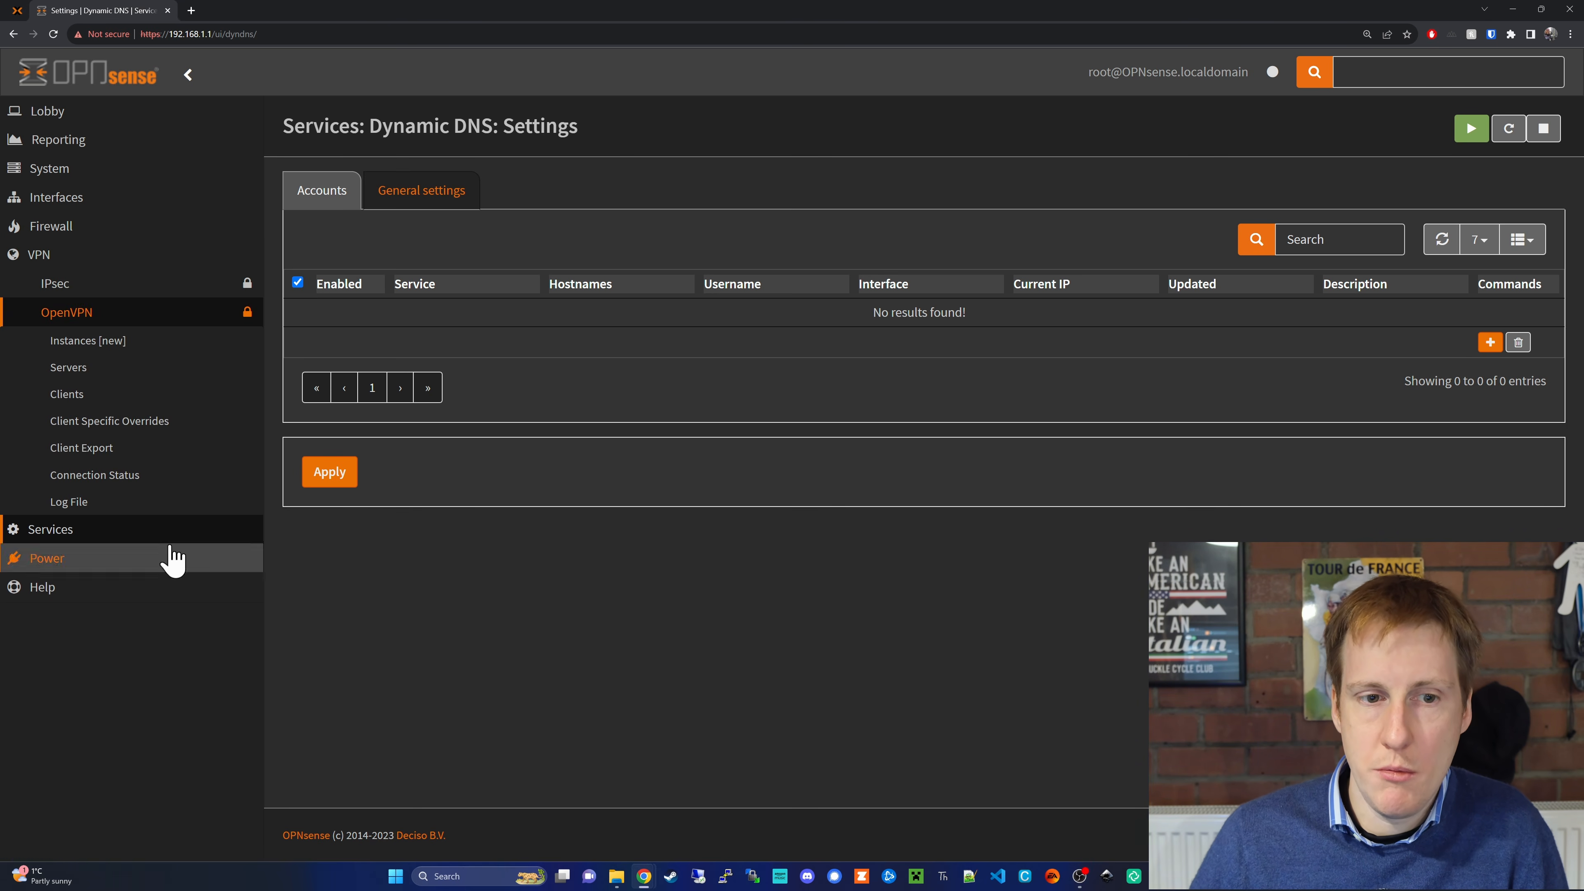
{"action": "left_click", "coordinate": [176, 351]}
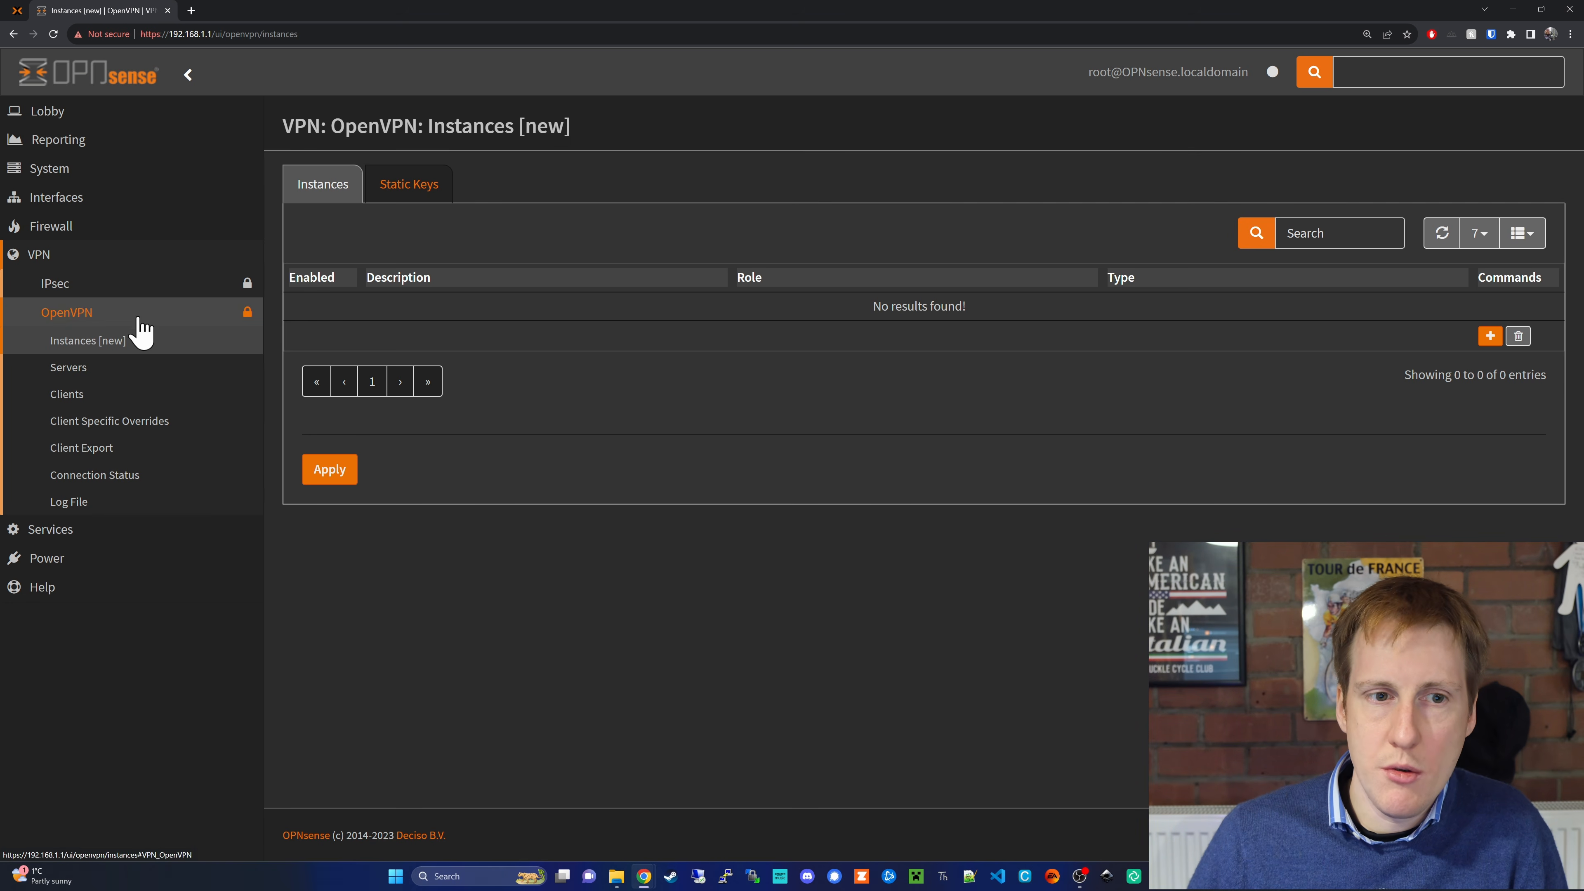
Filter the firmware plugins by "wireg" and install os-wireguard, the WireGuard kernel implementation.
{"action": "left_click", "coordinate": [111, 178]}
{"action": "left_click", "coordinate": [96, 256]}
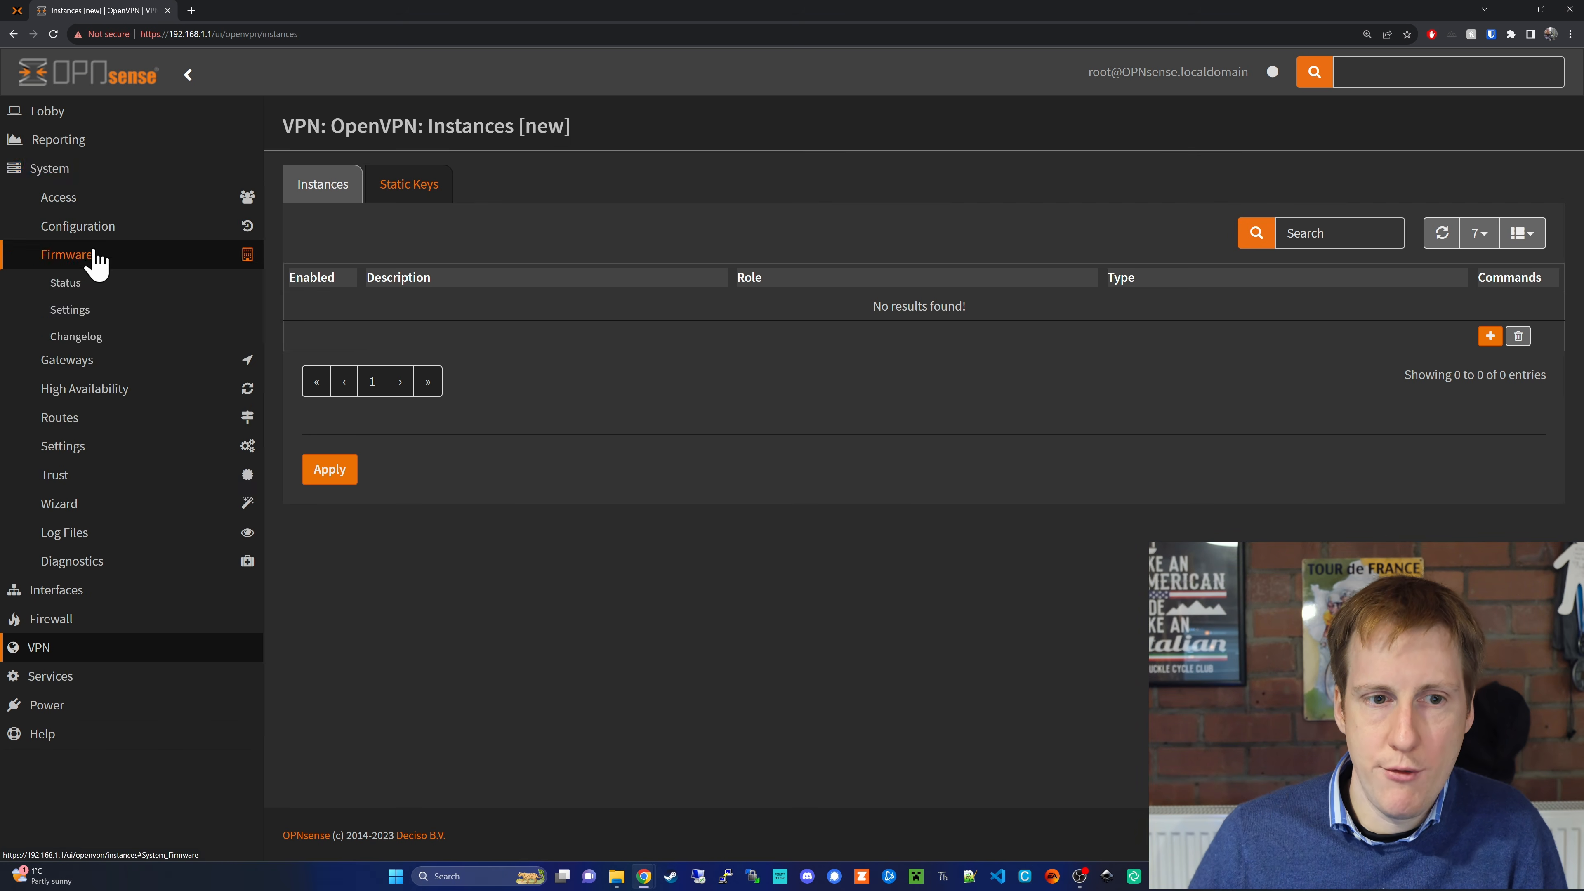
{"action": "left_click", "coordinate": [123, 390]}
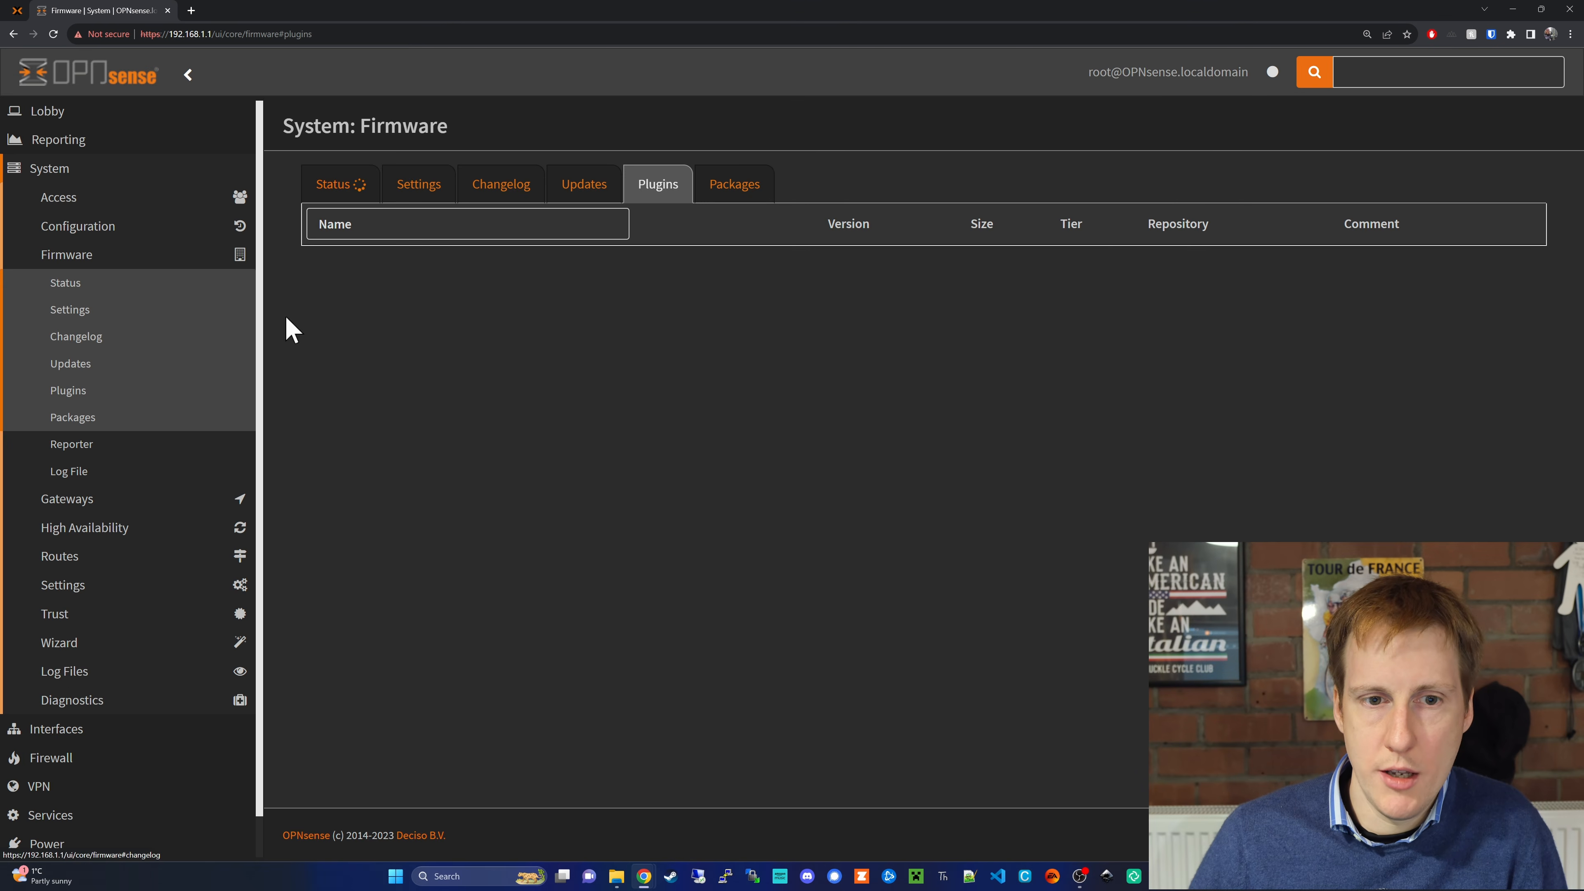
{"action": "left_click", "coordinate": [442, 223]}
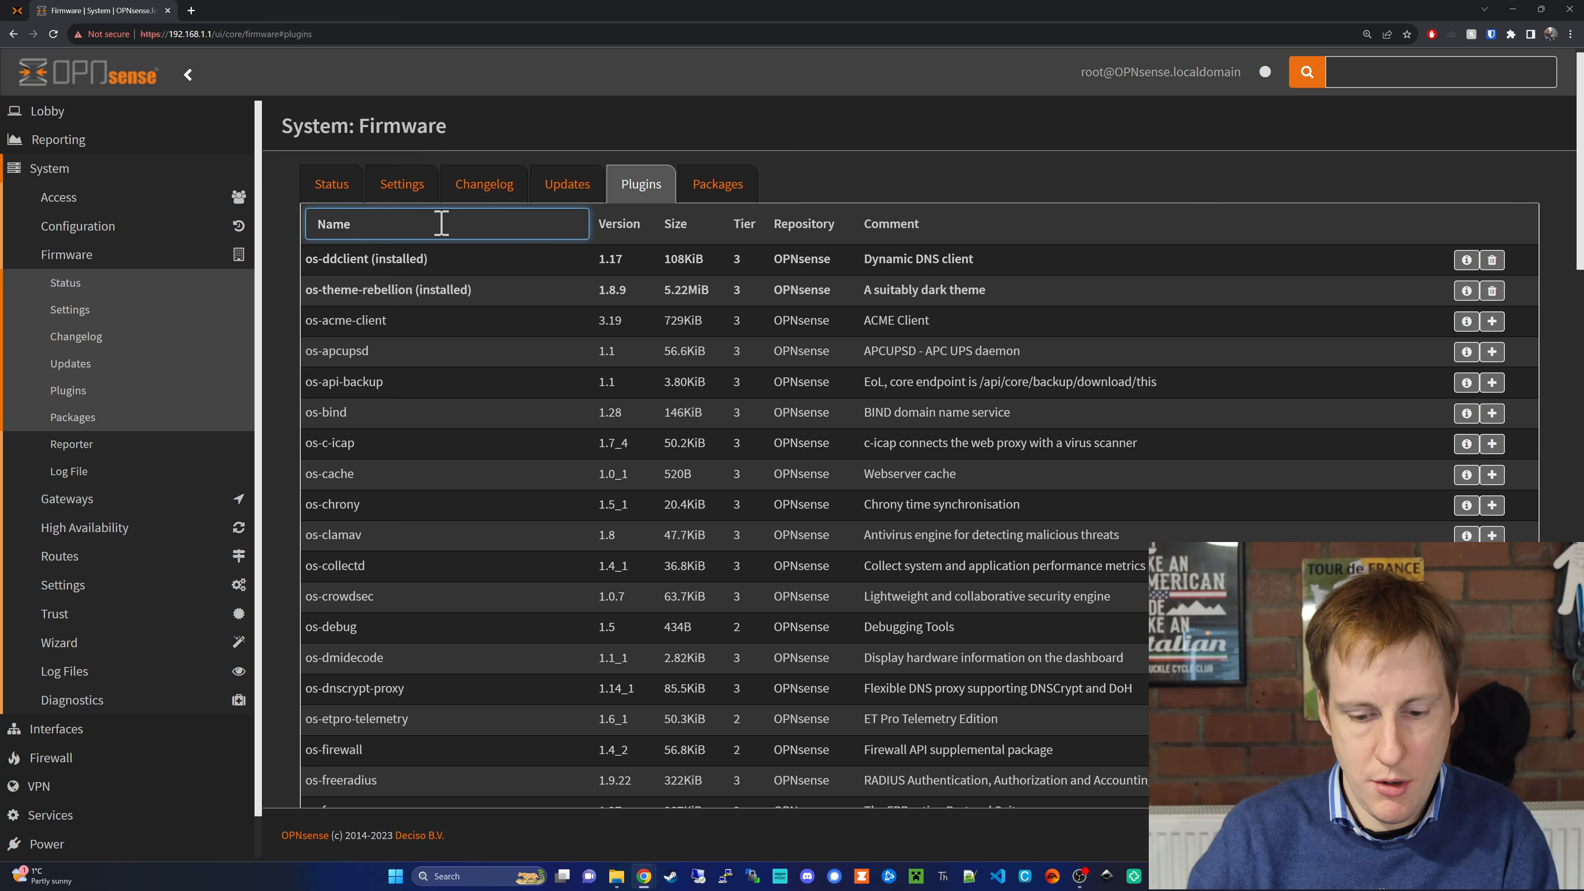
{"action": "type", "text": "wireg"}
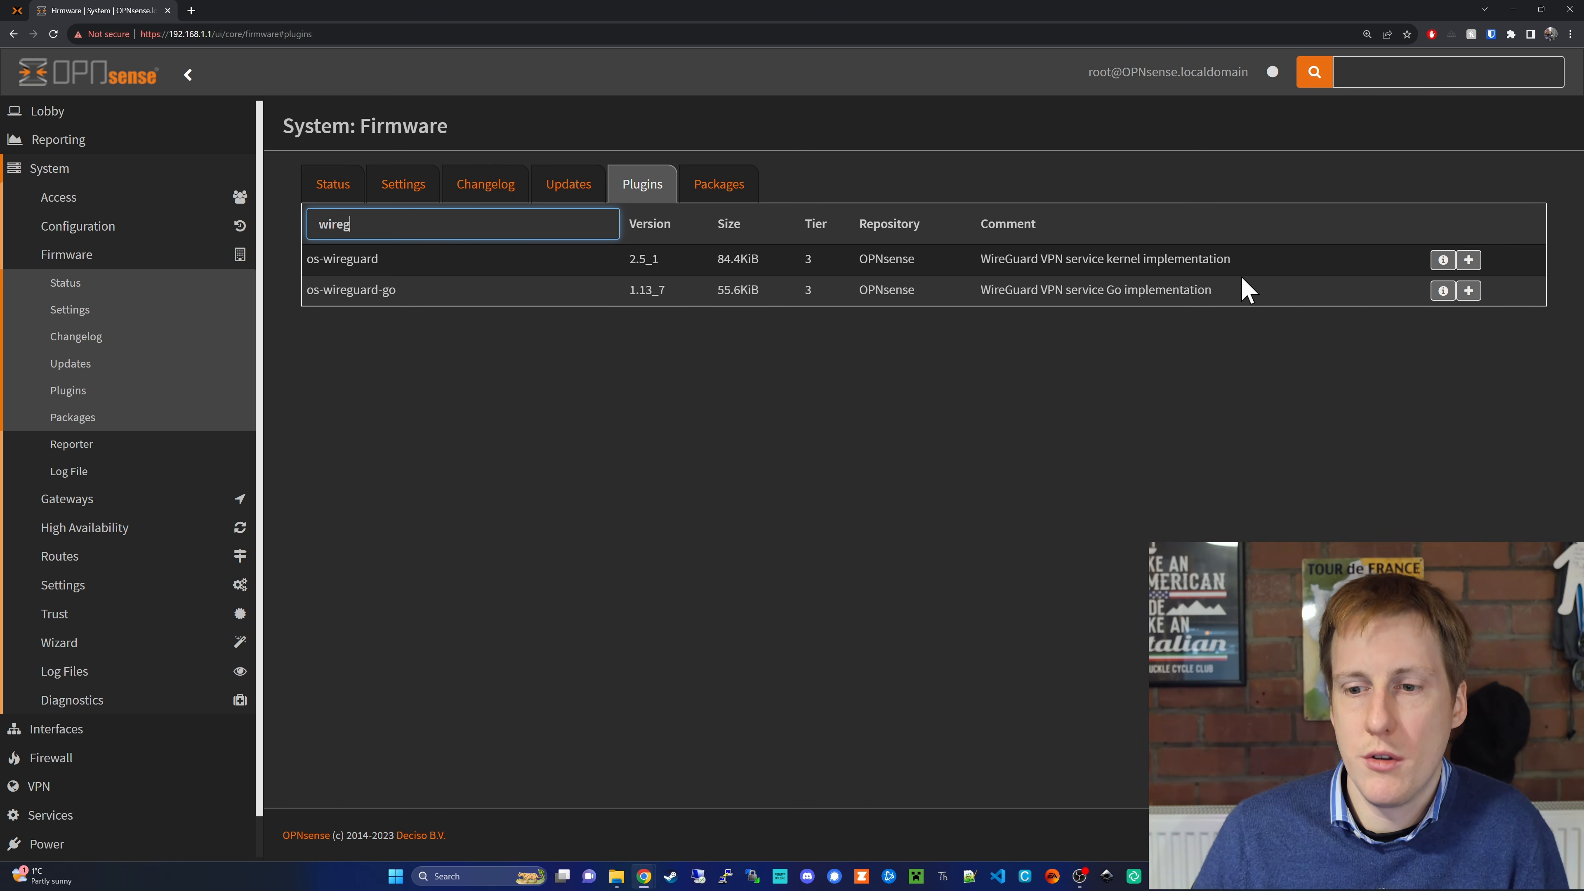
{"action": "left_click", "coordinate": [1469, 259]}
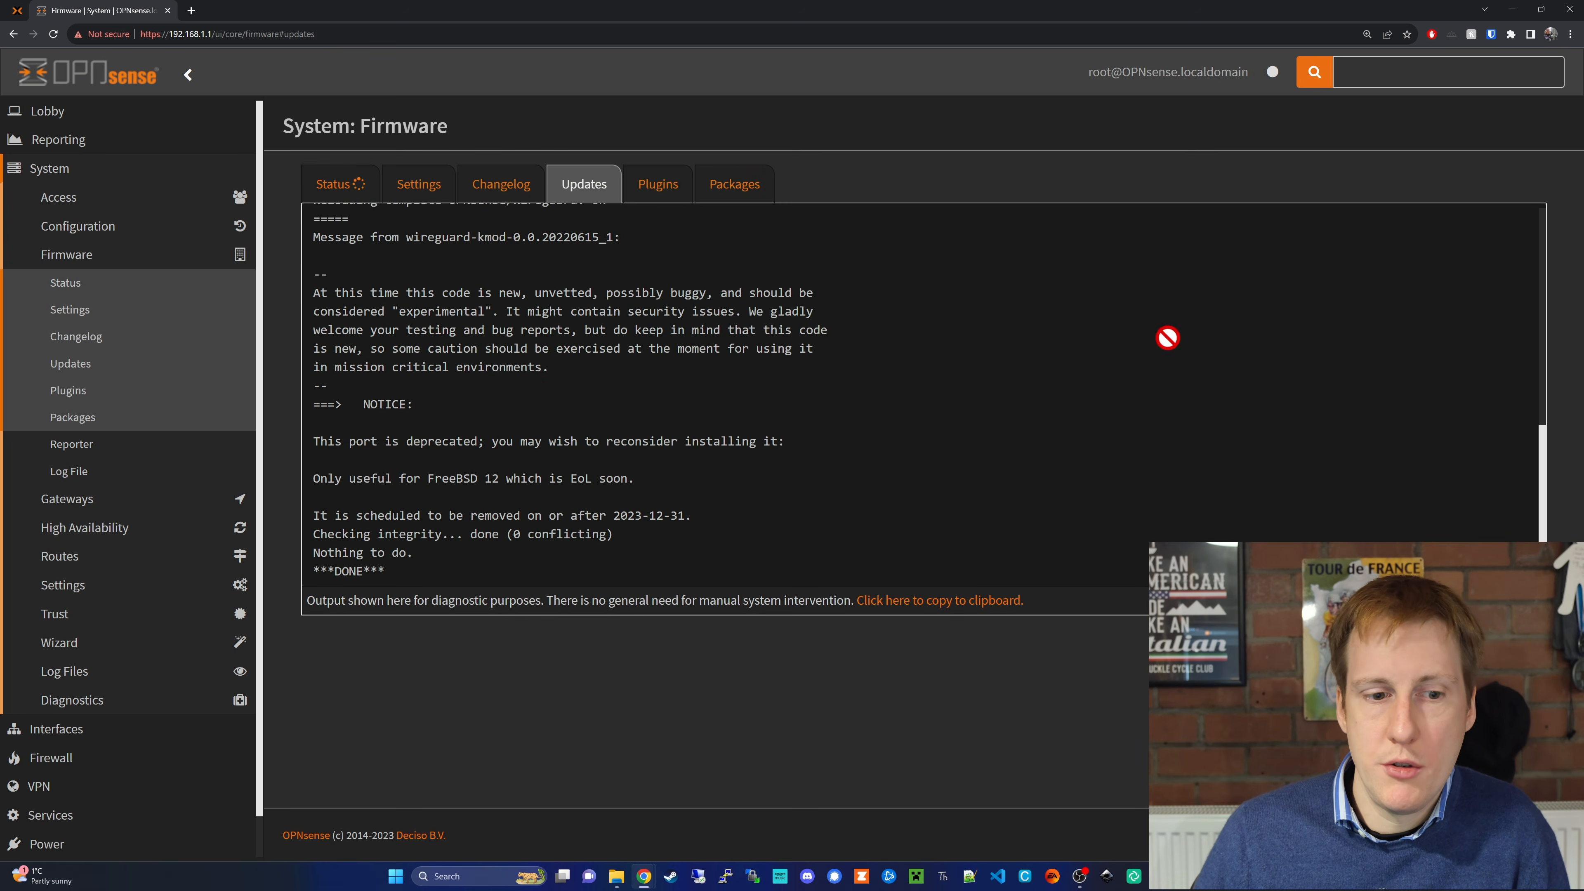
Enable WireGuard in its general VPN settings and apply the change.
{"action": "left_click", "coordinate": [75, 790]}
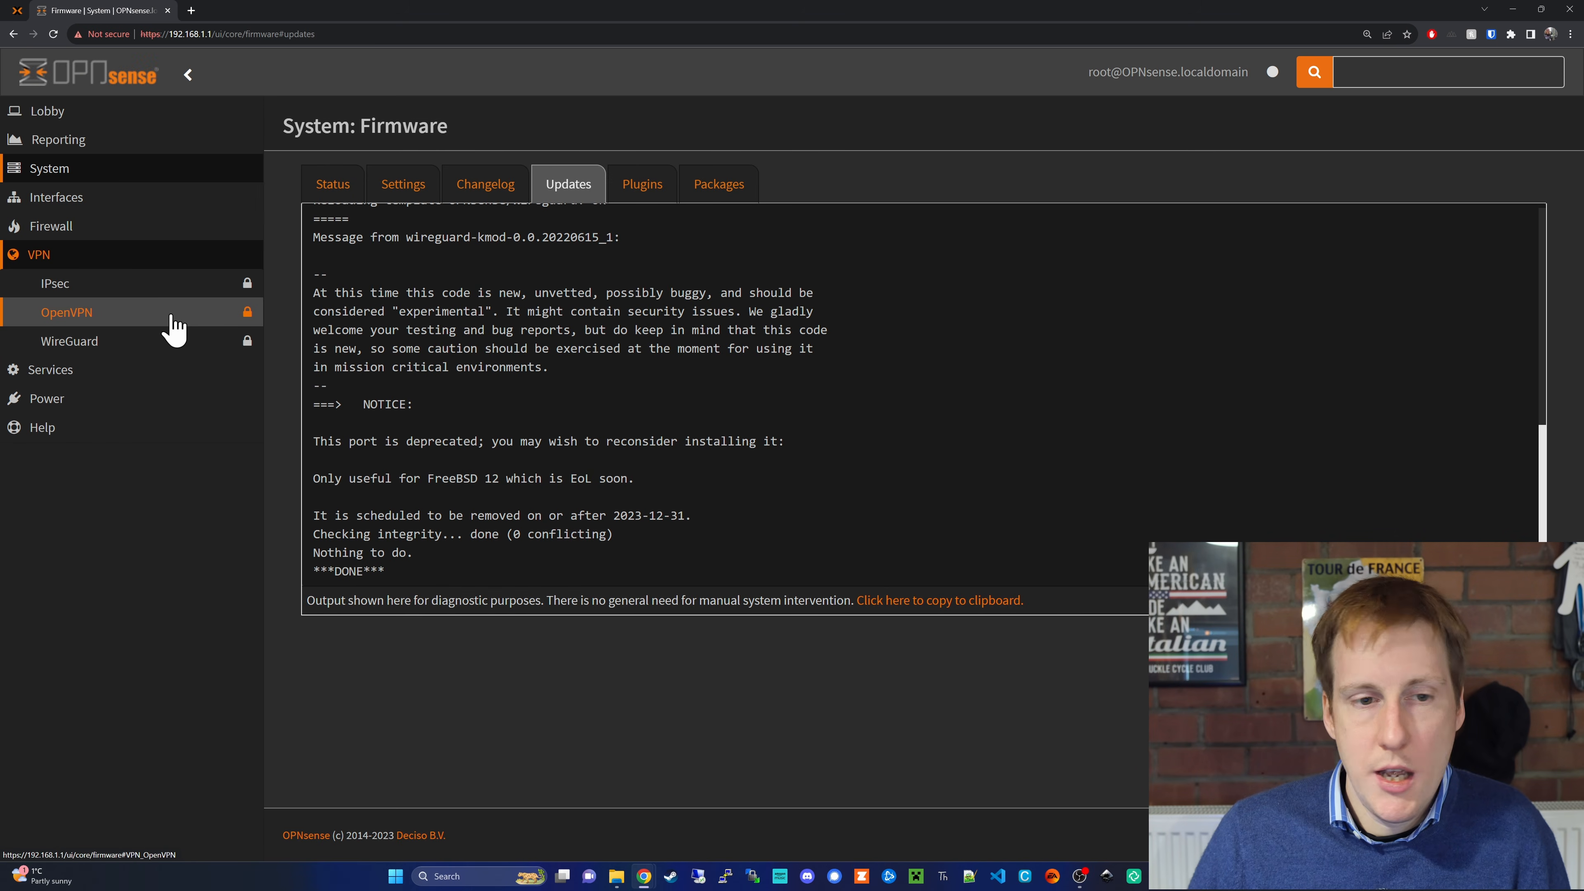
{"action": "left_click", "coordinate": [95, 341]}
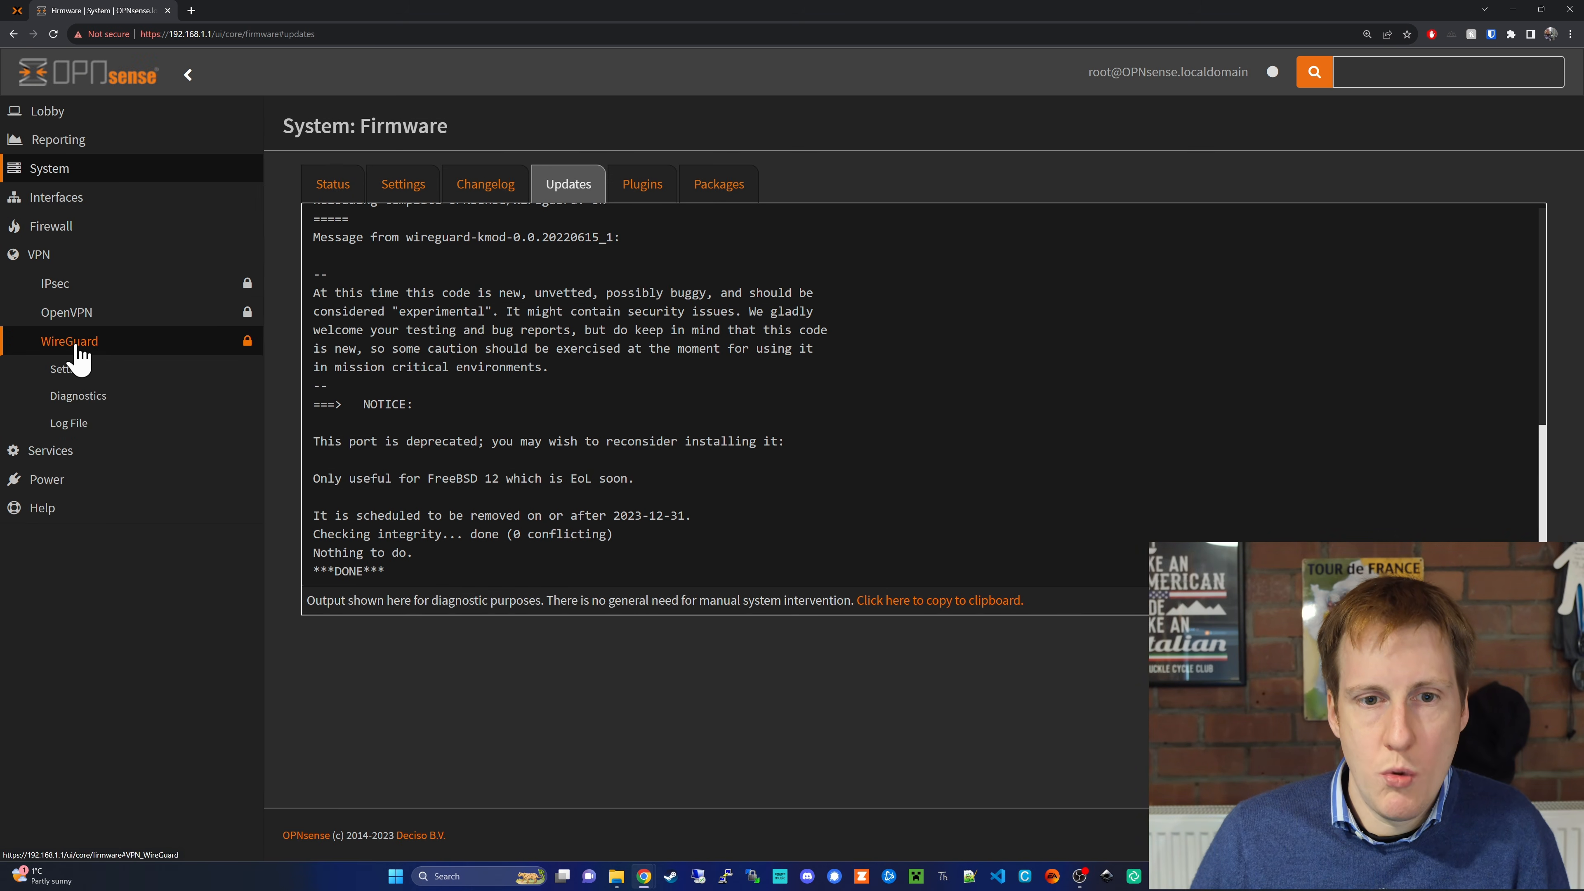
{"action": "left_click", "coordinate": [114, 373]}
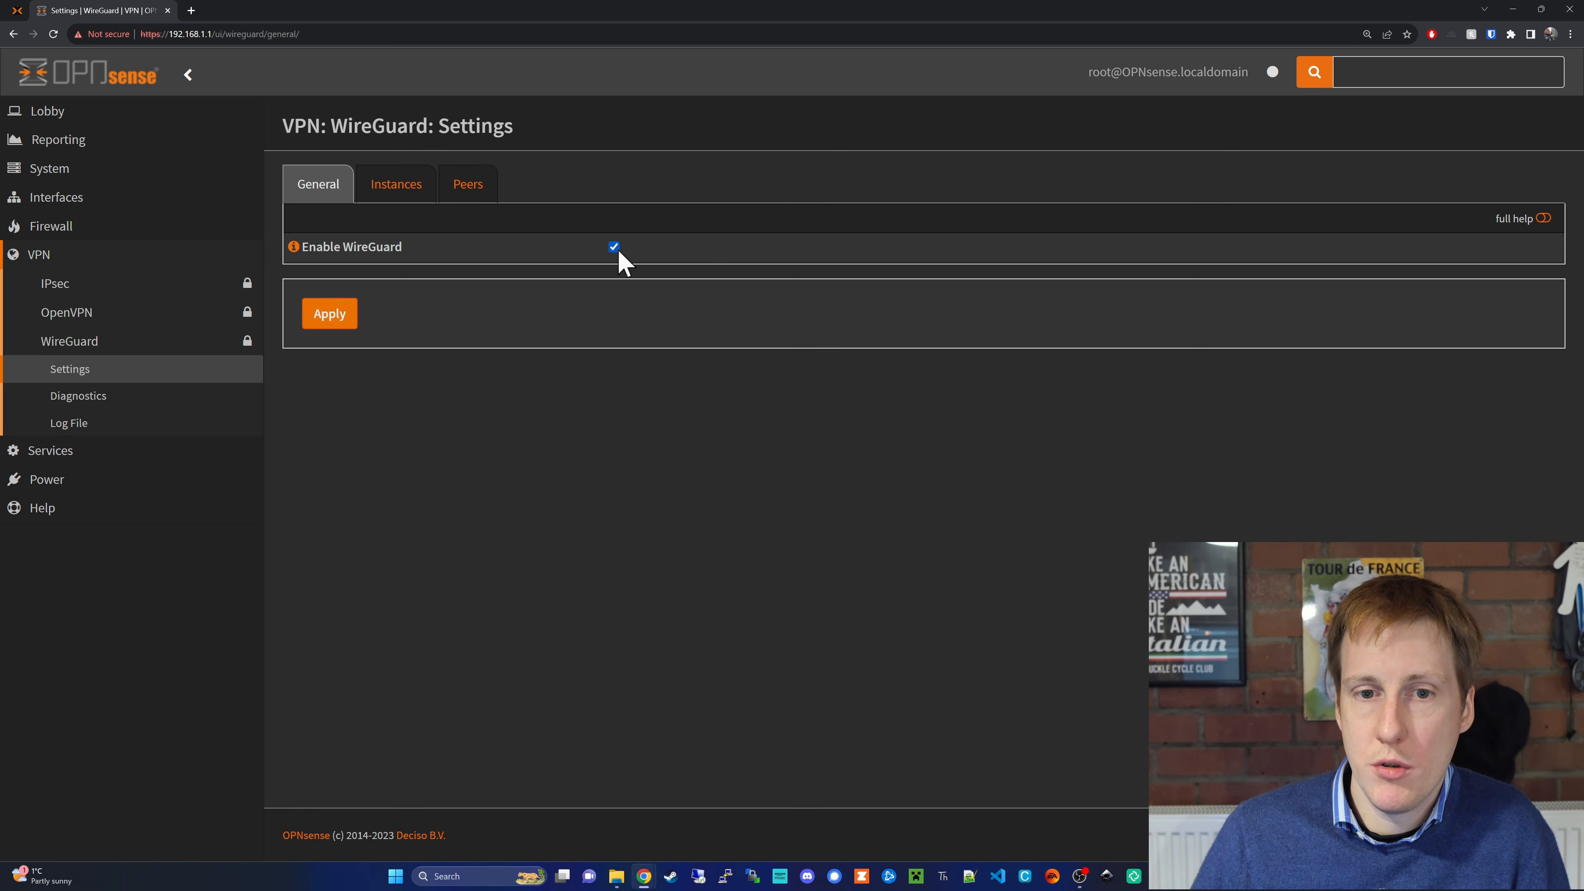
{"action": "left_click", "coordinate": [335, 314]}
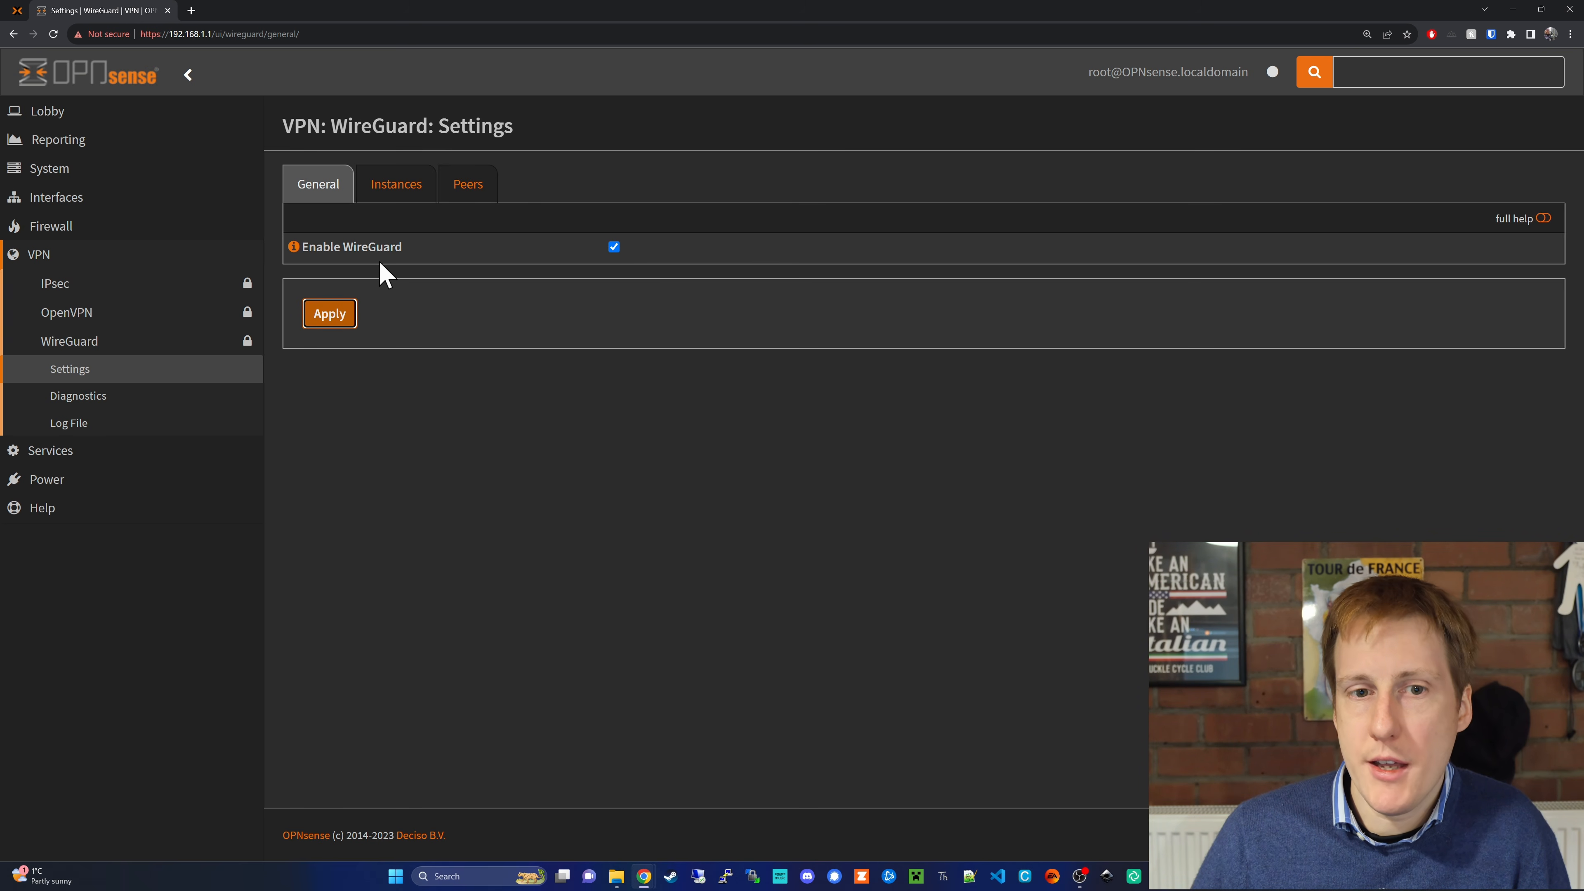
Add a WireGuard instance named "test" and generate its public and private key pair.
{"action": "left_click", "coordinate": [397, 195]}
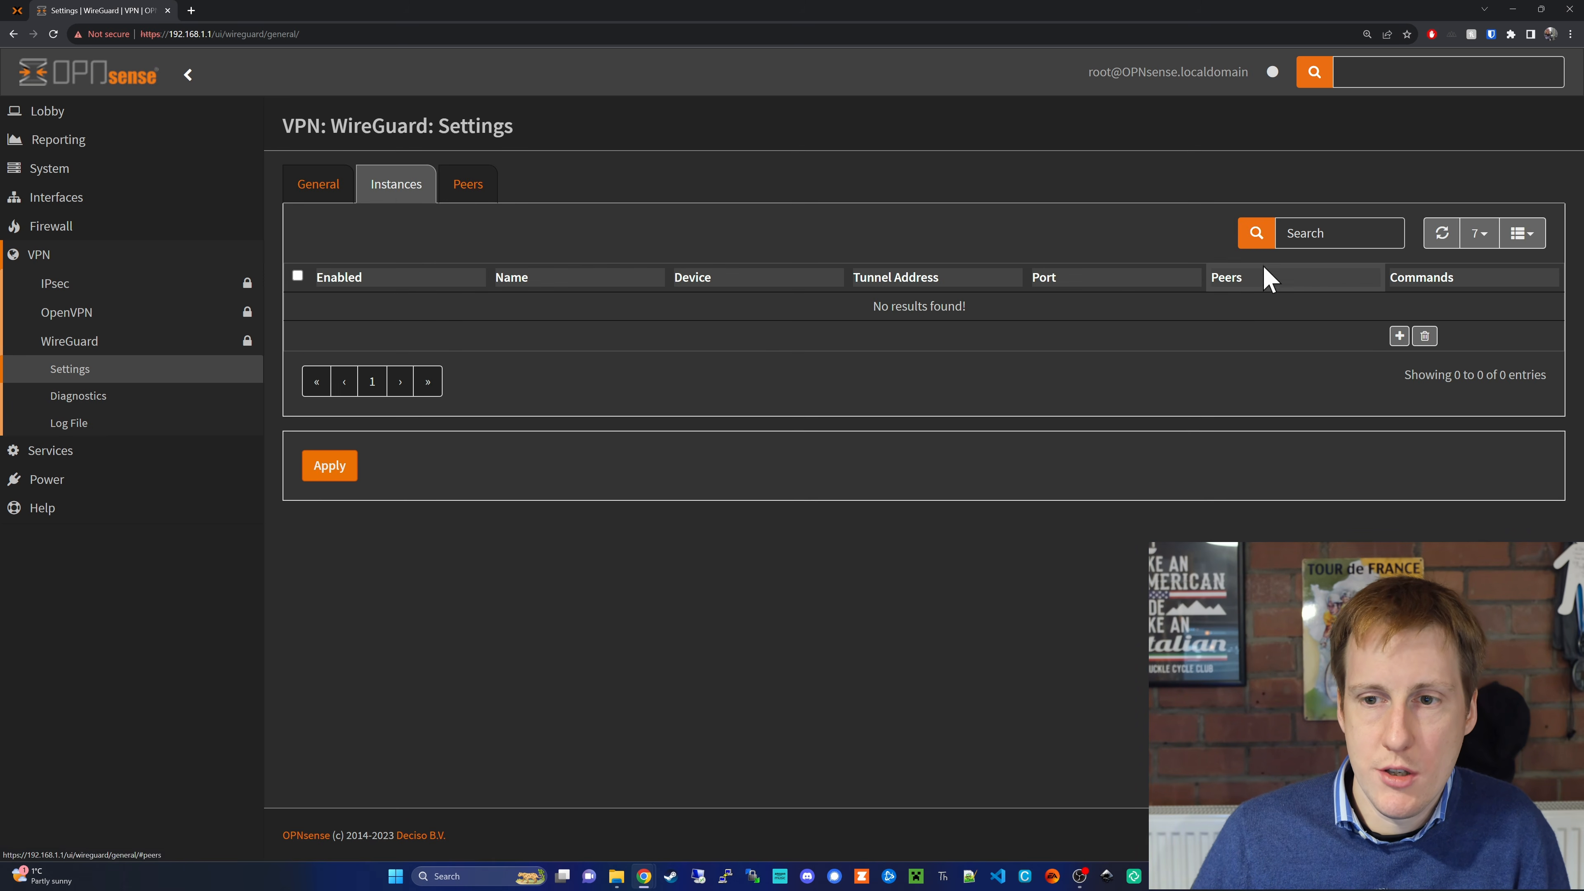
{"action": "left_click", "coordinate": [1400, 336]}
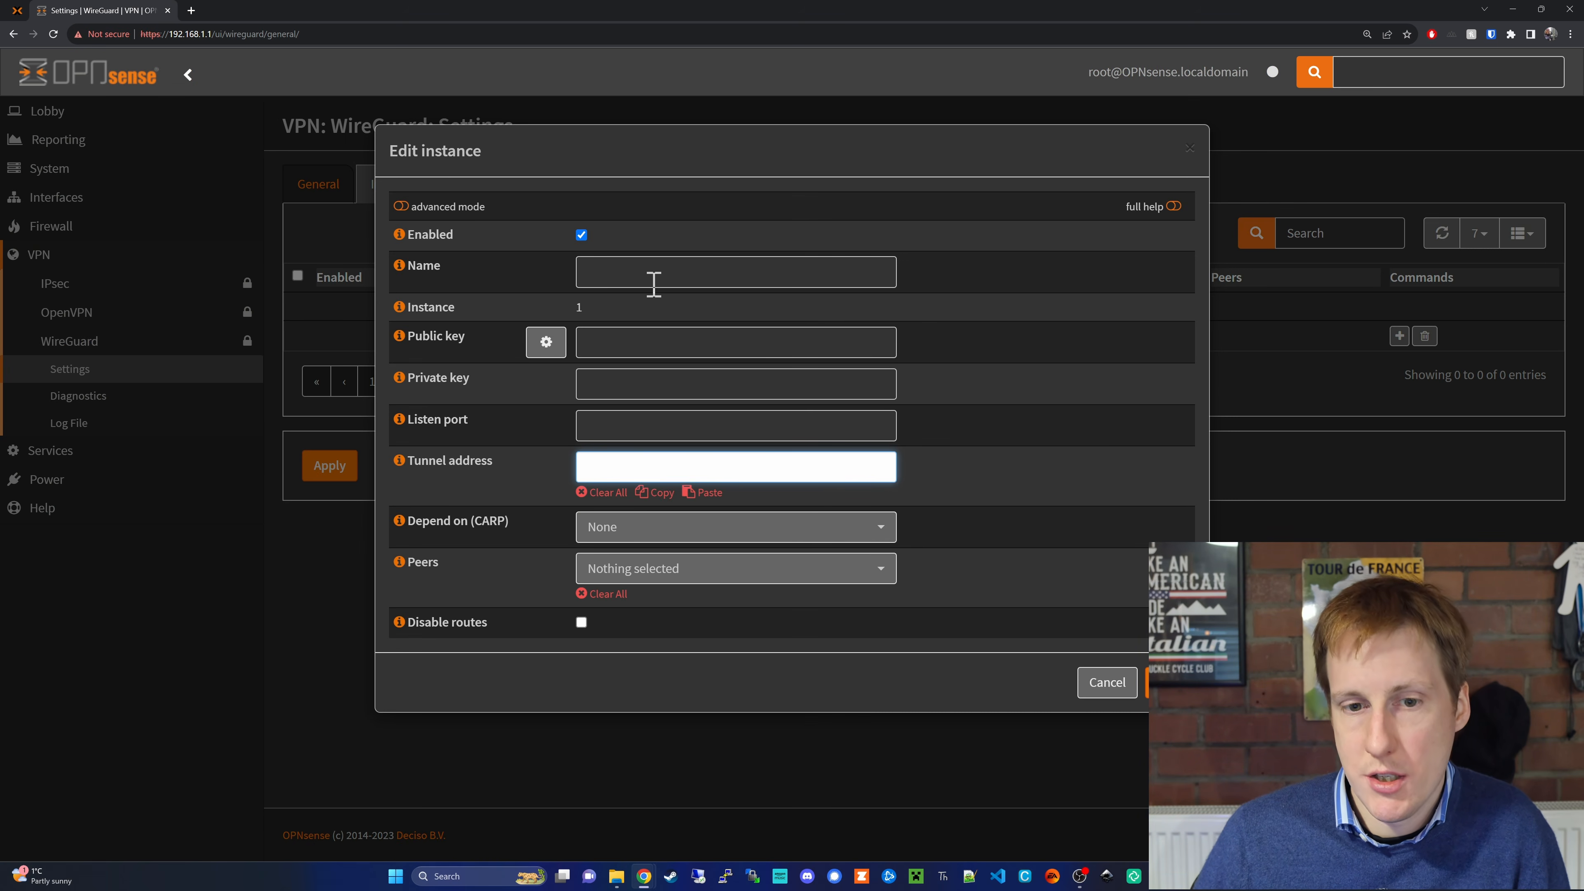
{"action": "left_click", "coordinate": [669, 274]}
{"action": "type", "text": "test"}
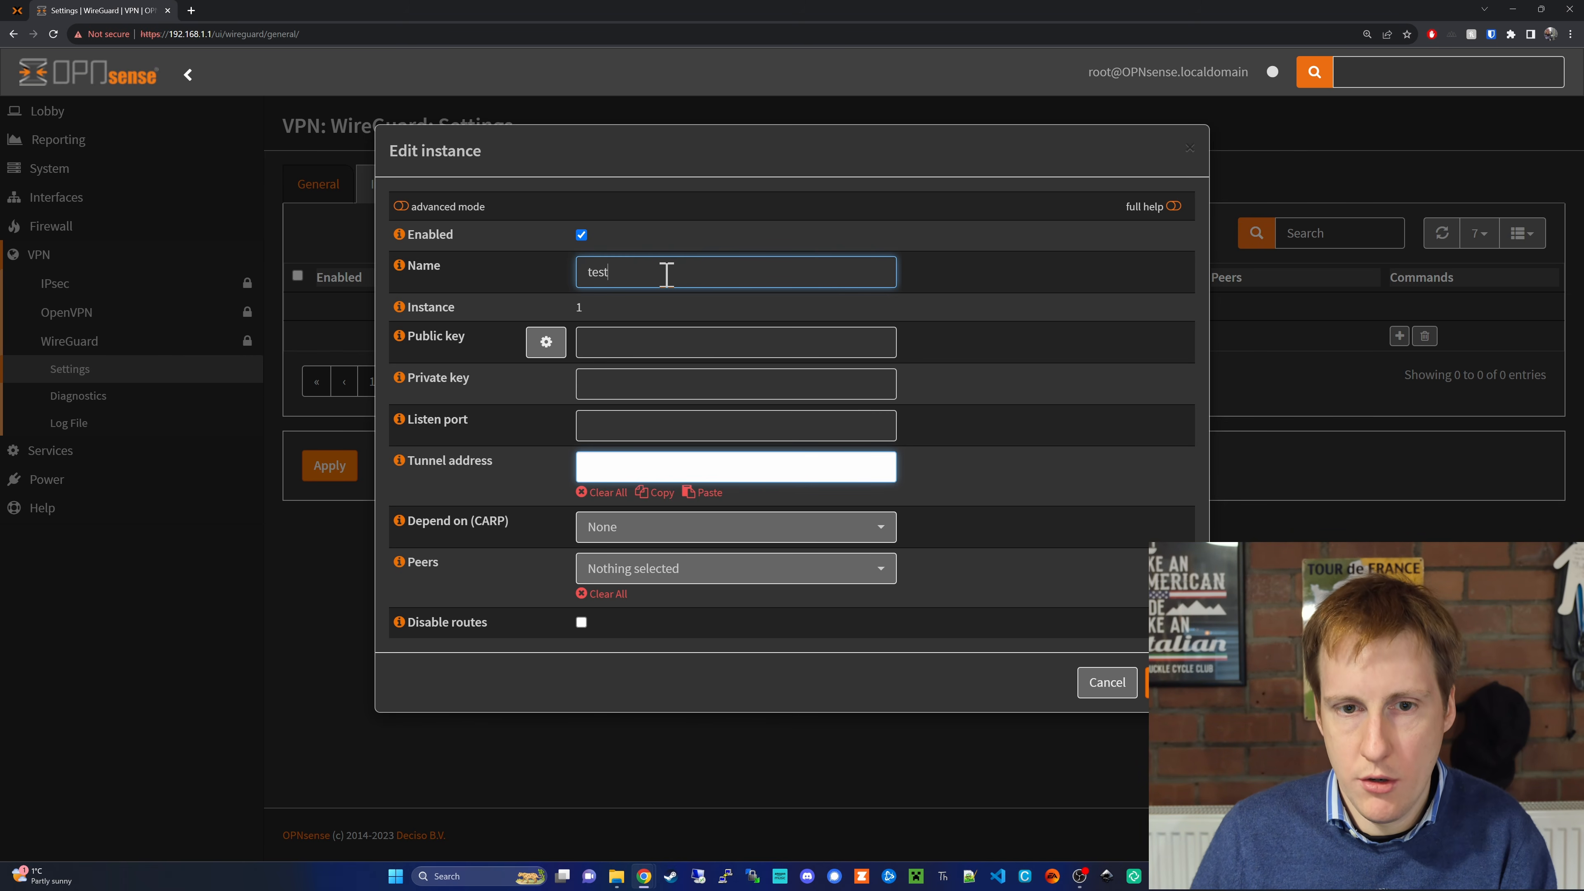
{"action": "left_click", "coordinate": [547, 343]}
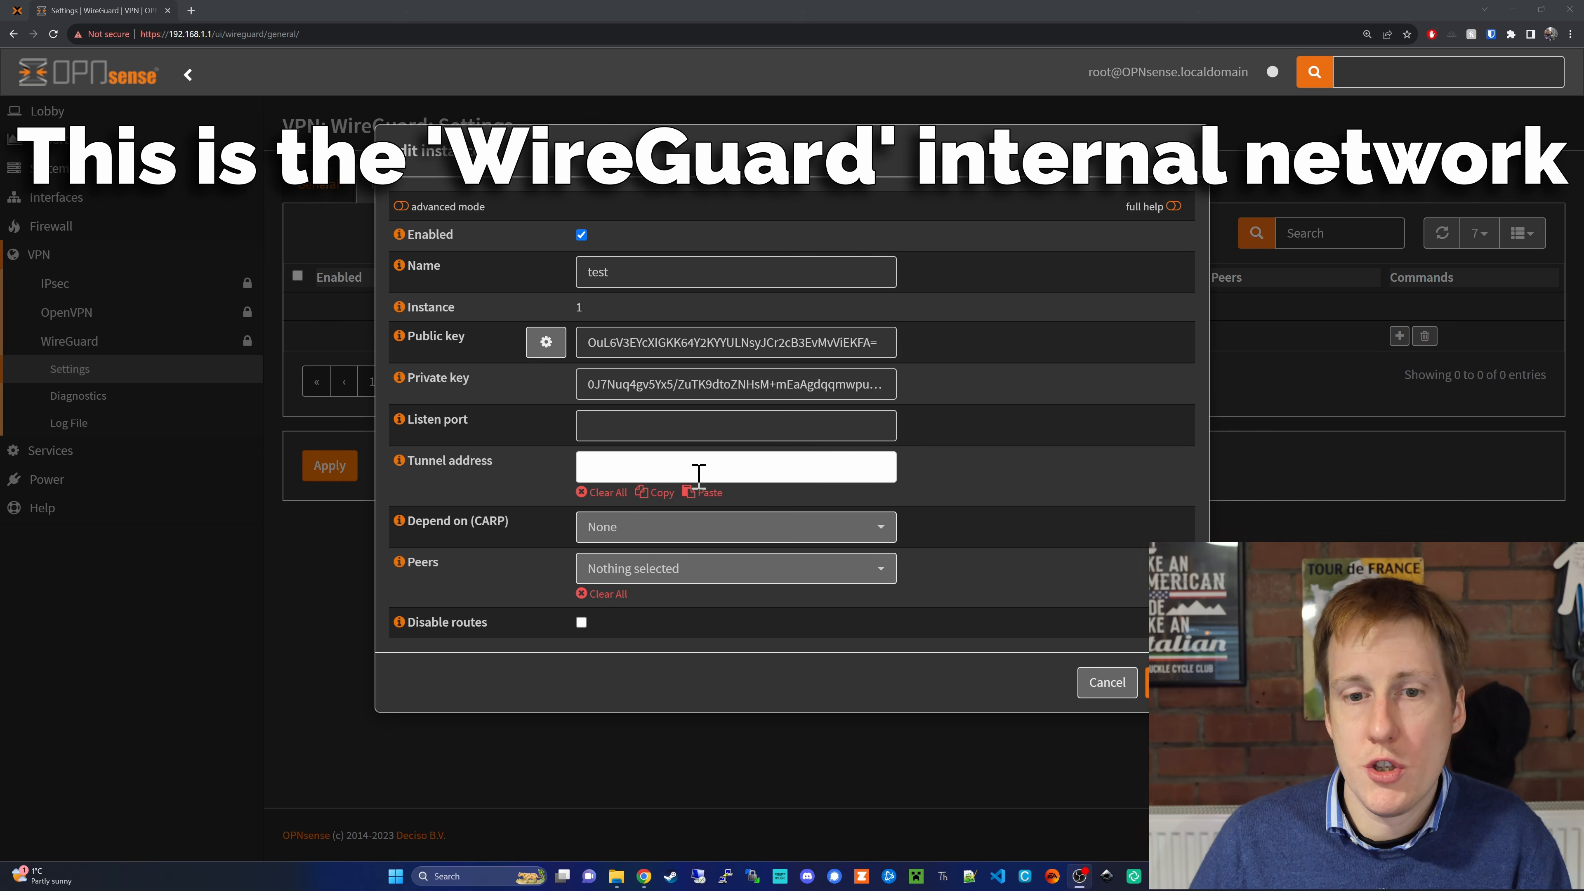
Set the instance's tunnel address to 10.10.10.1/24 and listen port to 51820, then save and apply it.
{"action": "left_click", "coordinate": [704, 494]}
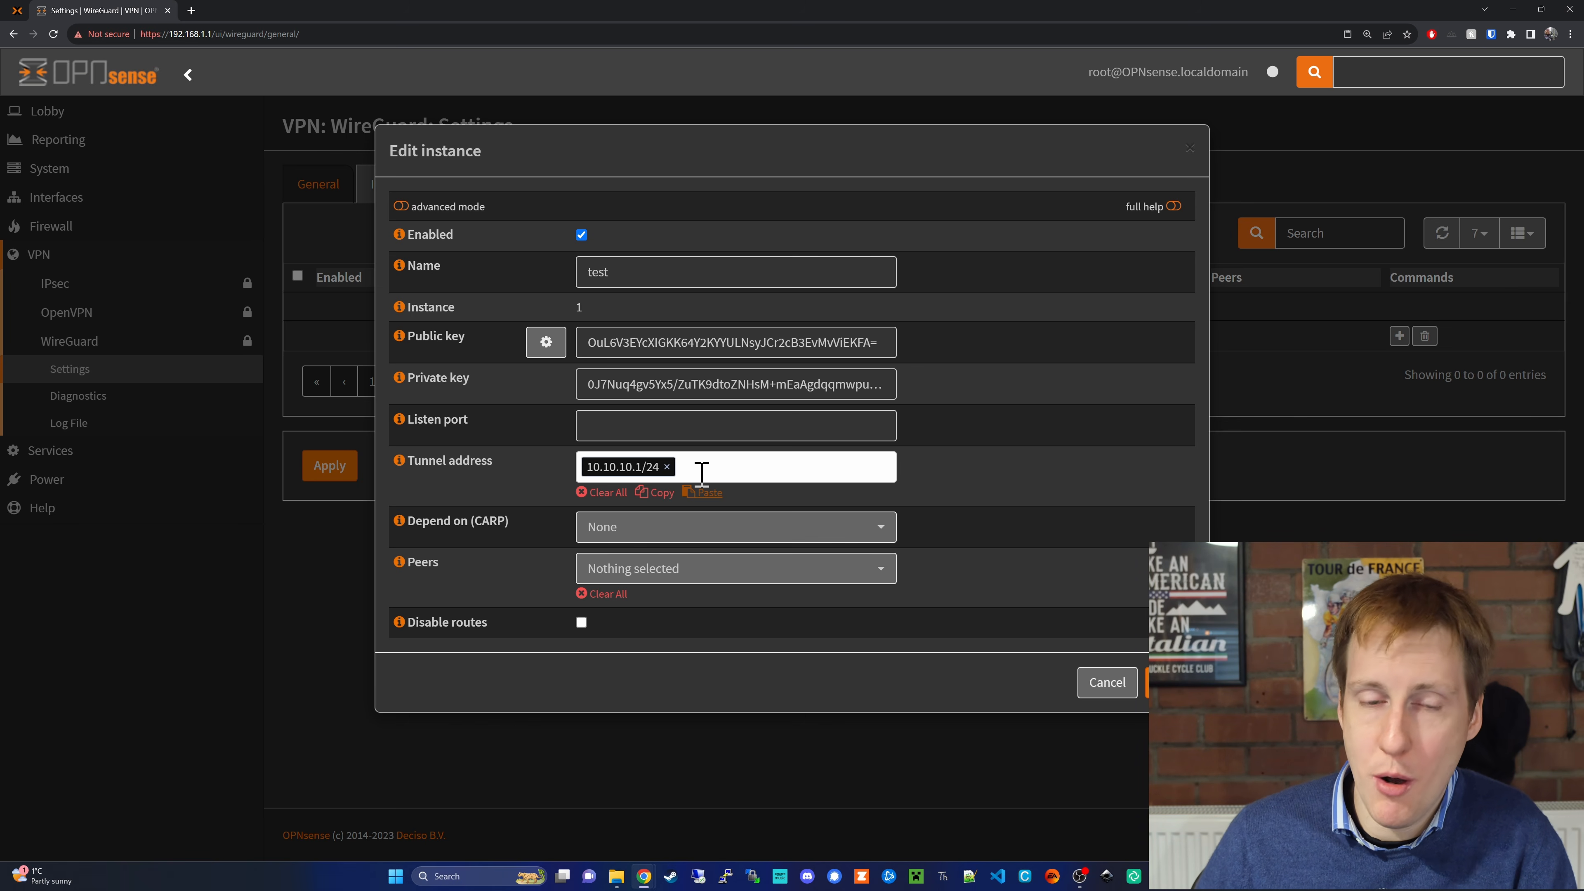
{"action": "left_click", "coordinate": [655, 428]}
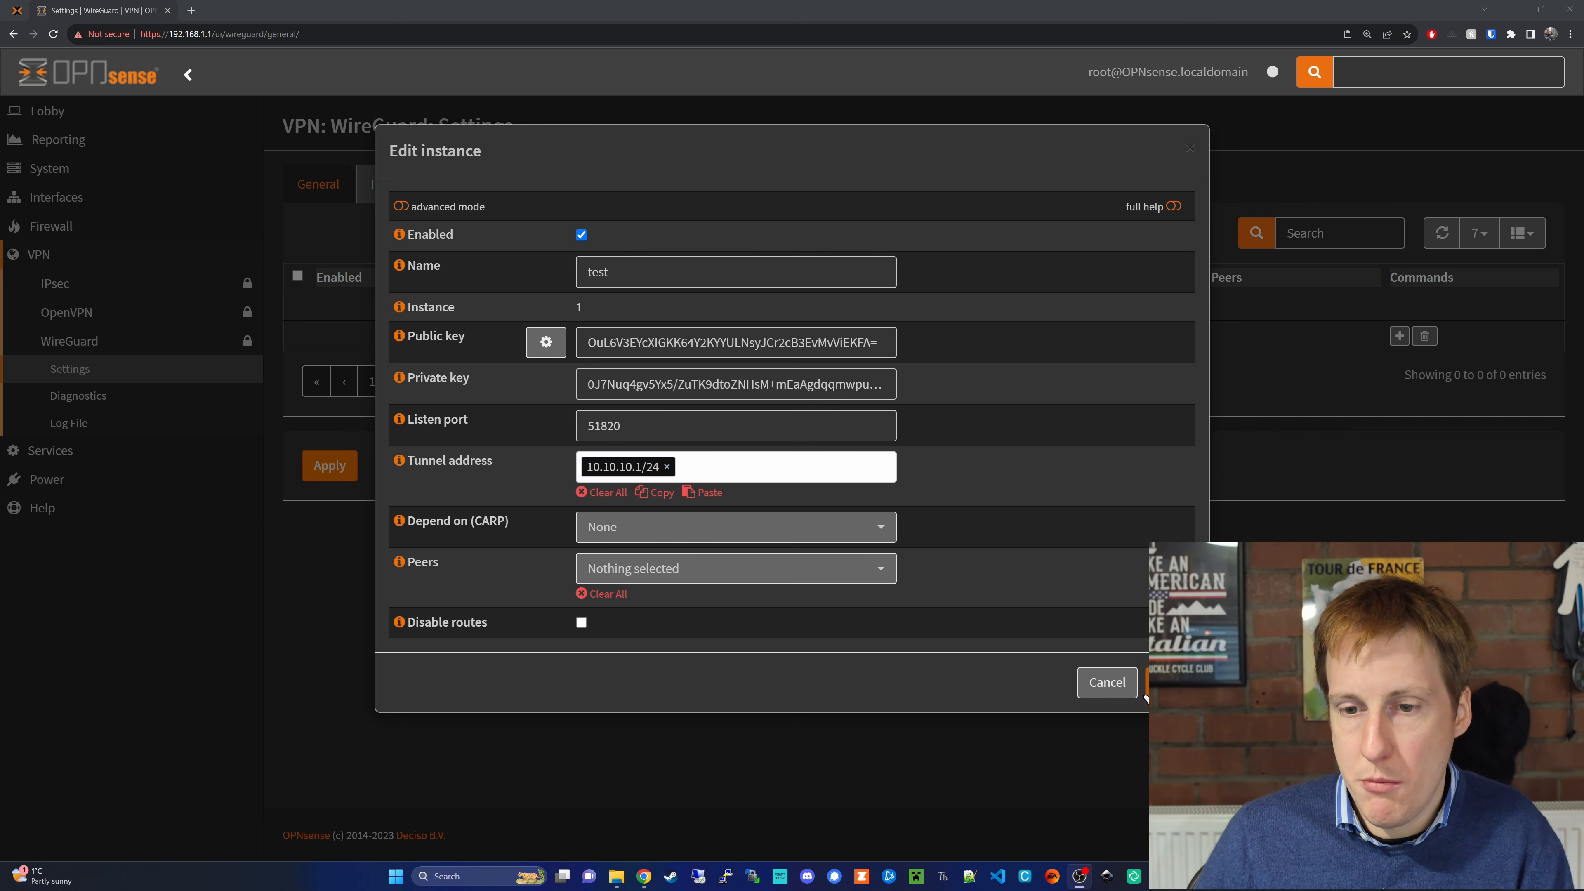
{"action": "left_click", "coordinate": [1167, 682]}
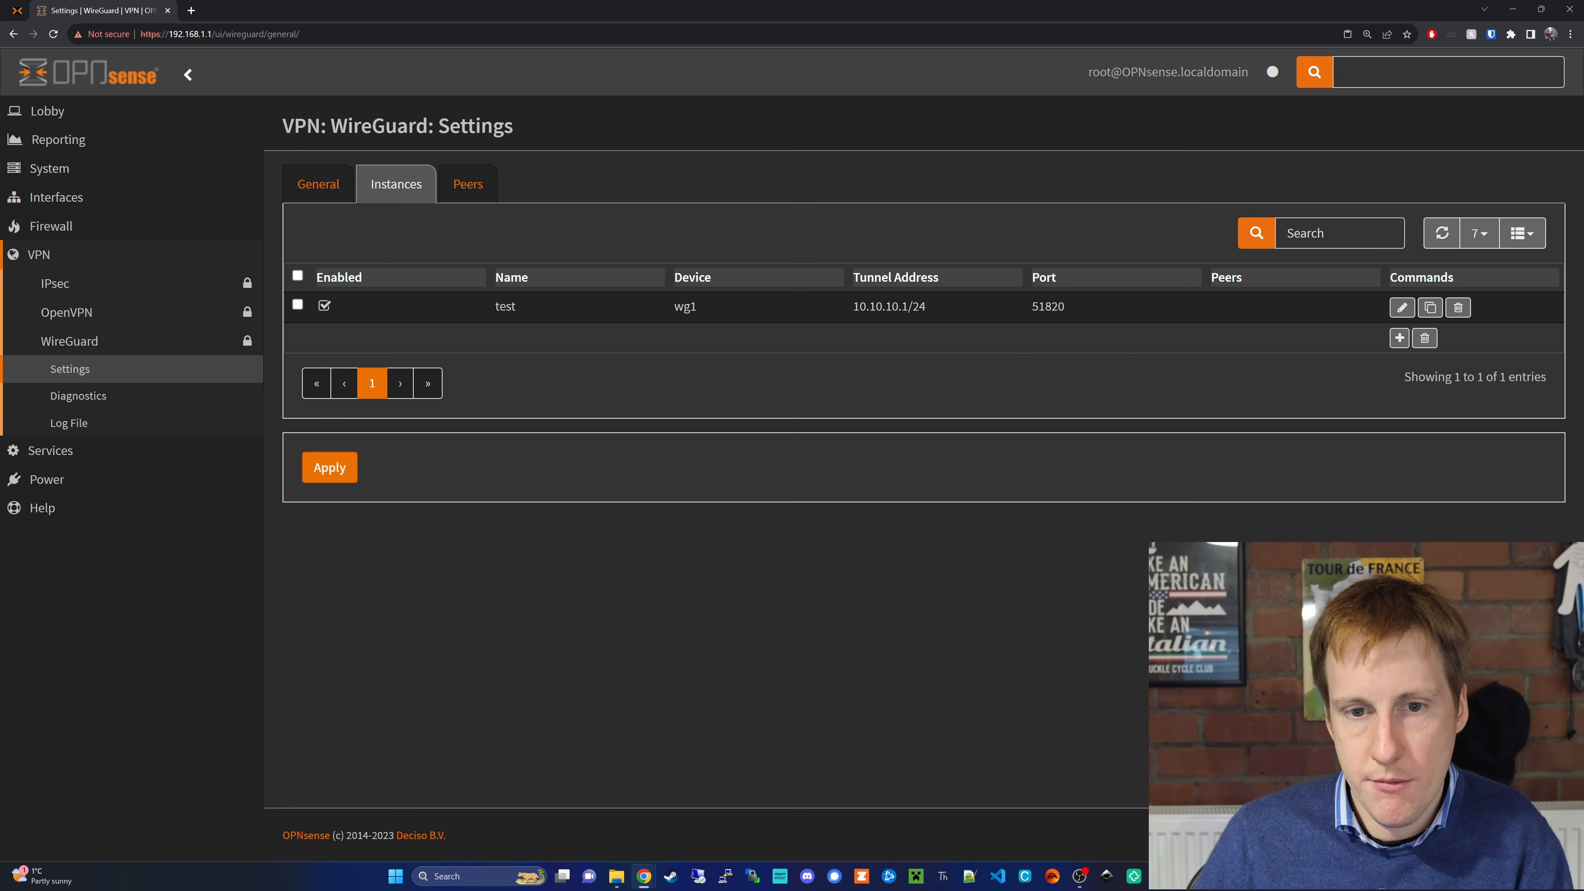
{"action": "left_click", "coordinate": [356, 475]}
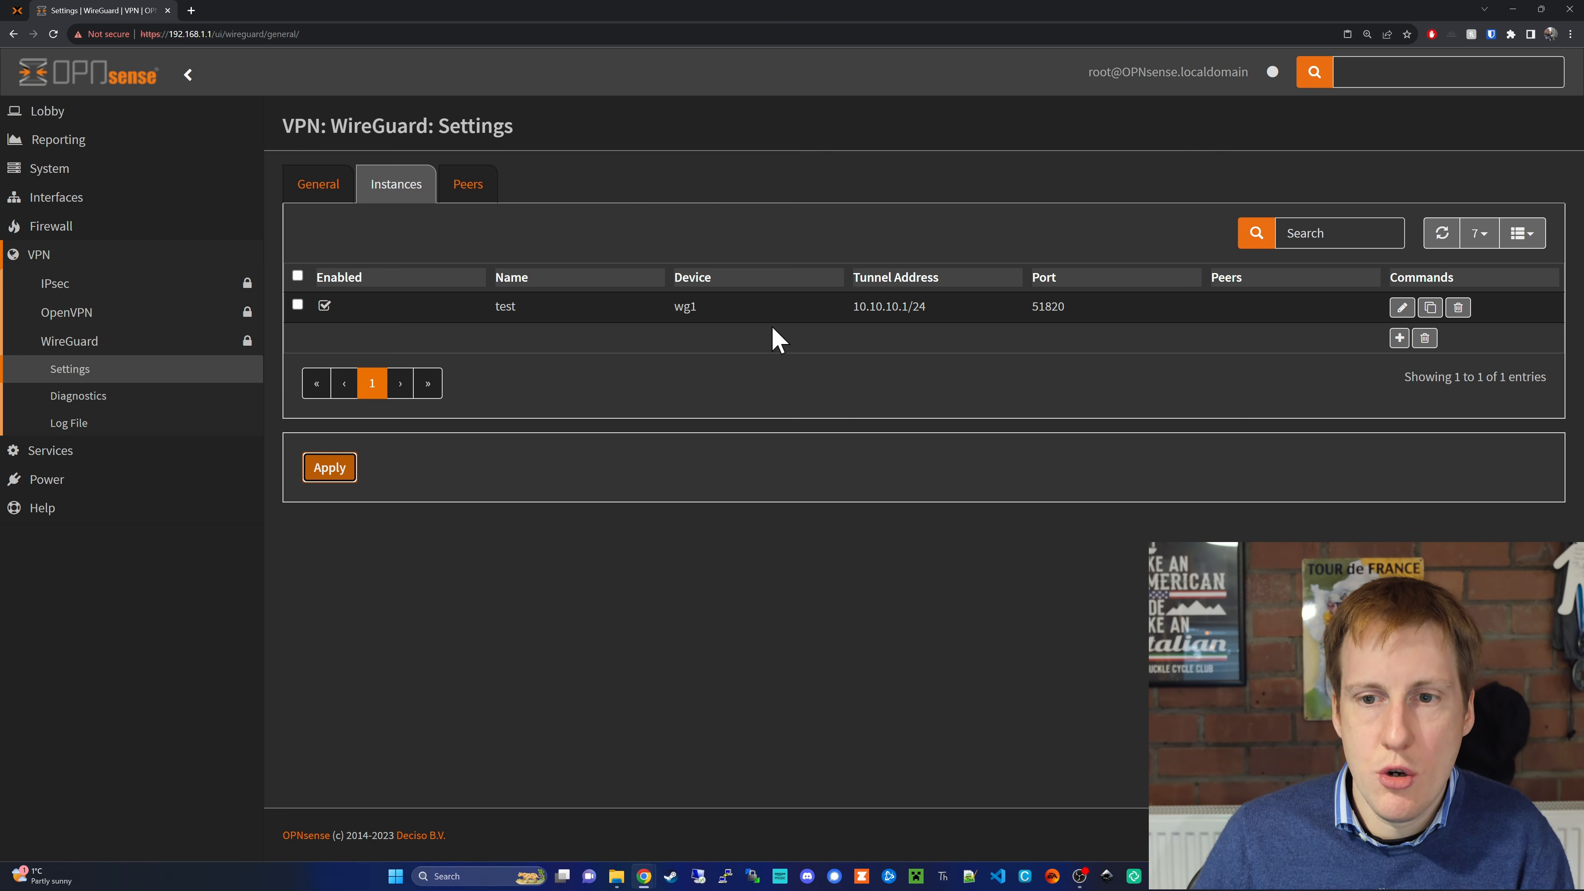
{"action": "left_click", "coordinate": [475, 199]}
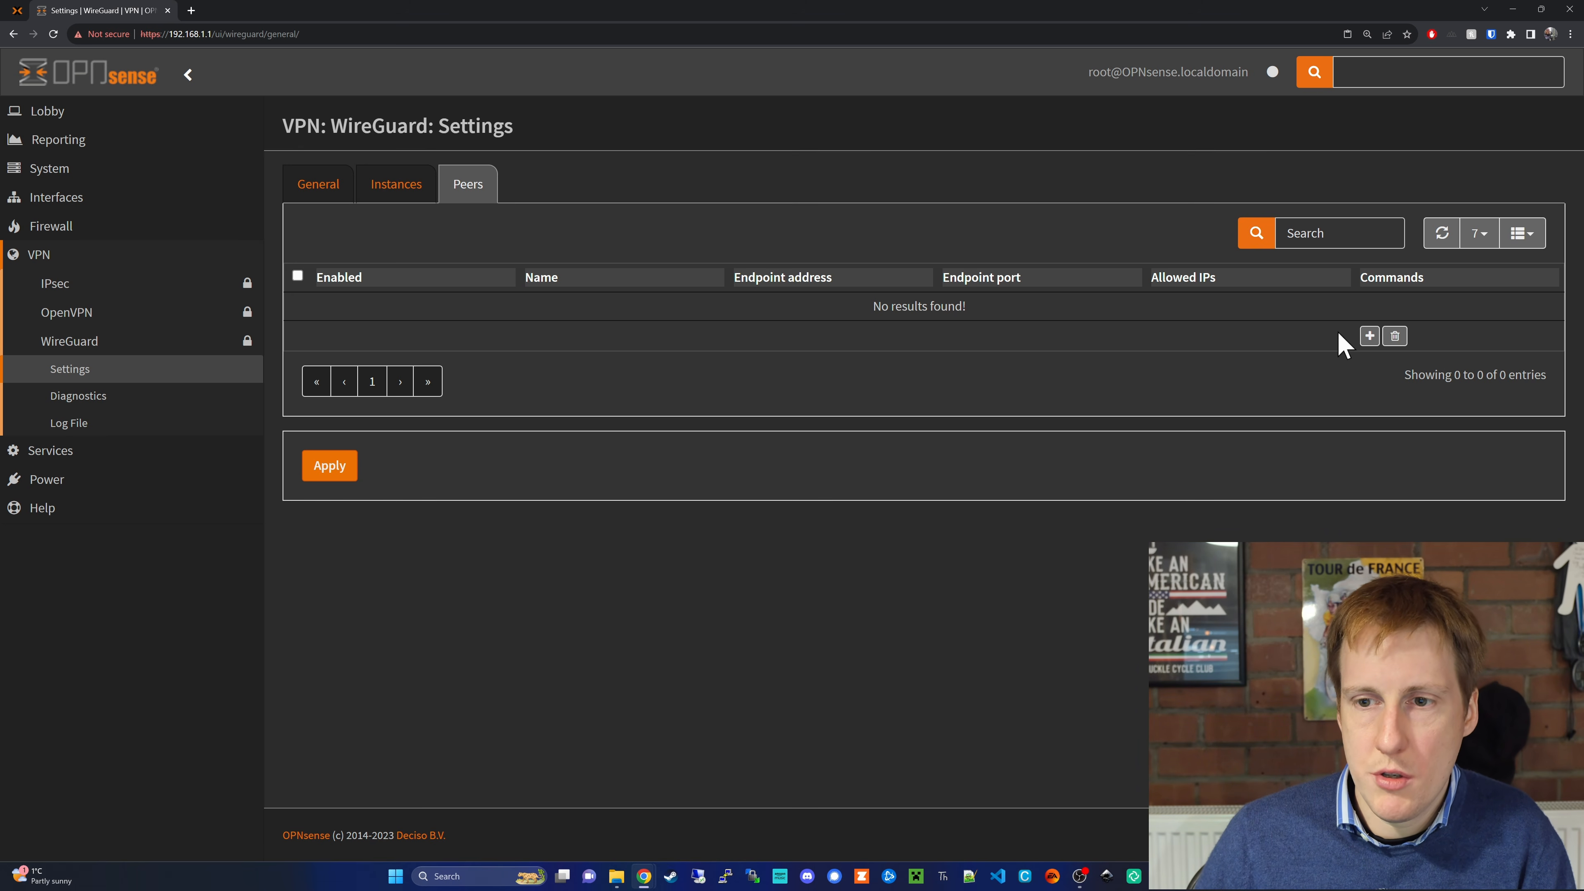
{"action": "left_click", "coordinate": [1370, 337]}
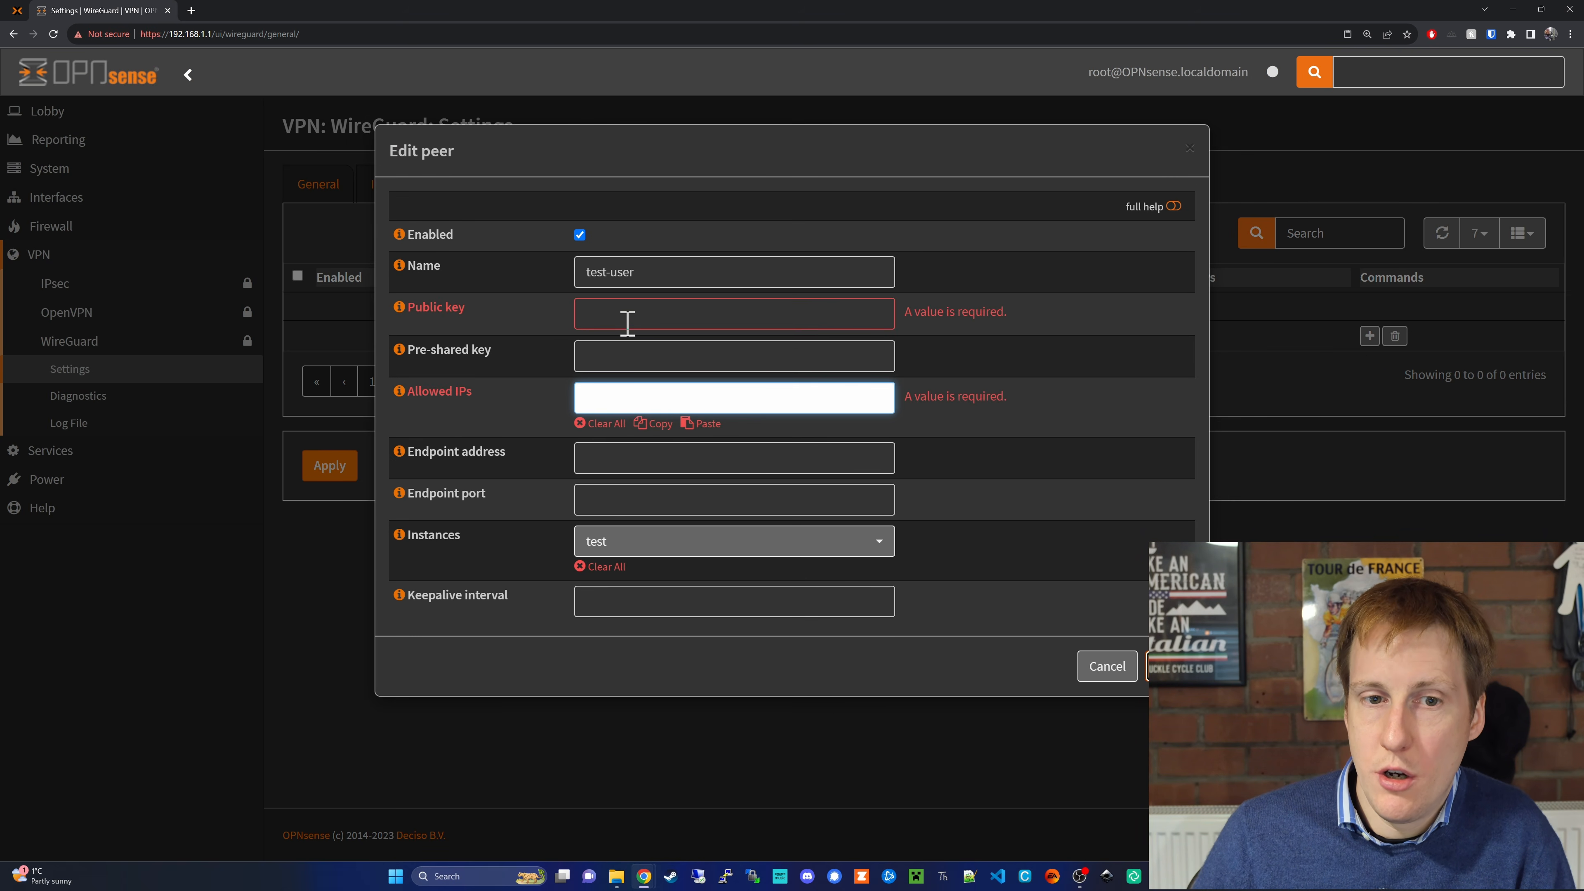
{"action": "left_click", "coordinate": [1092, 667]}
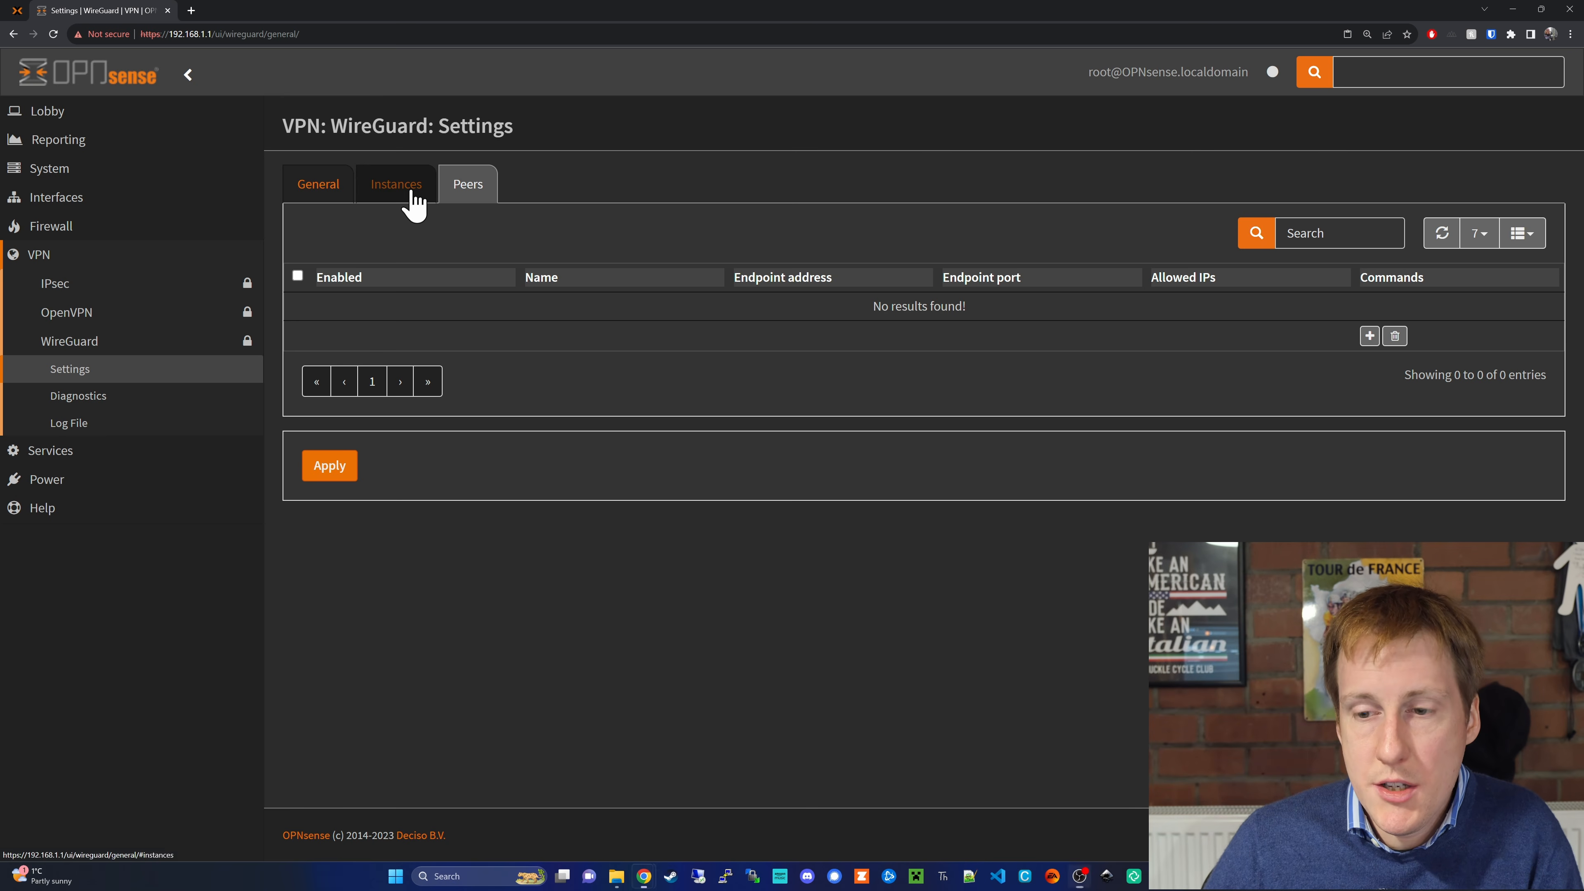
Copy the public key of the "test" WireGuard instance and leave the instance without saving.
{"action": "left_click", "coordinate": [410, 195]}
{"action": "left_click", "coordinate": [1402, 306]}
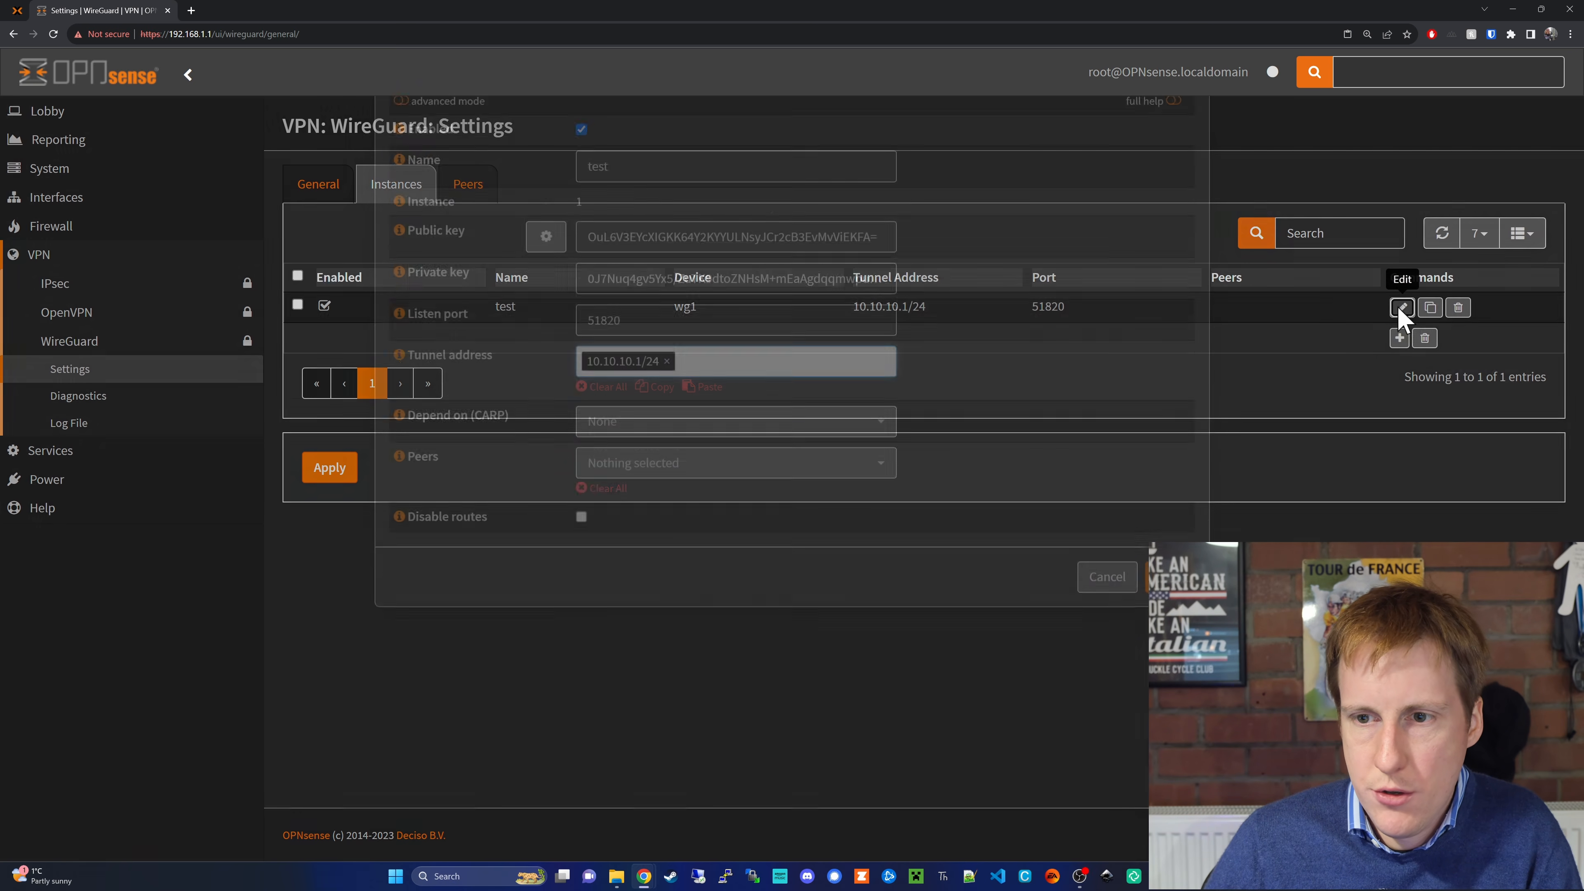
{"action": "double_click", "coordinate": [635, 343]}
{"action": "right_click", "coordinate": [635, 343]}
{"action": "left_click", "coordinate": [681, 379]}
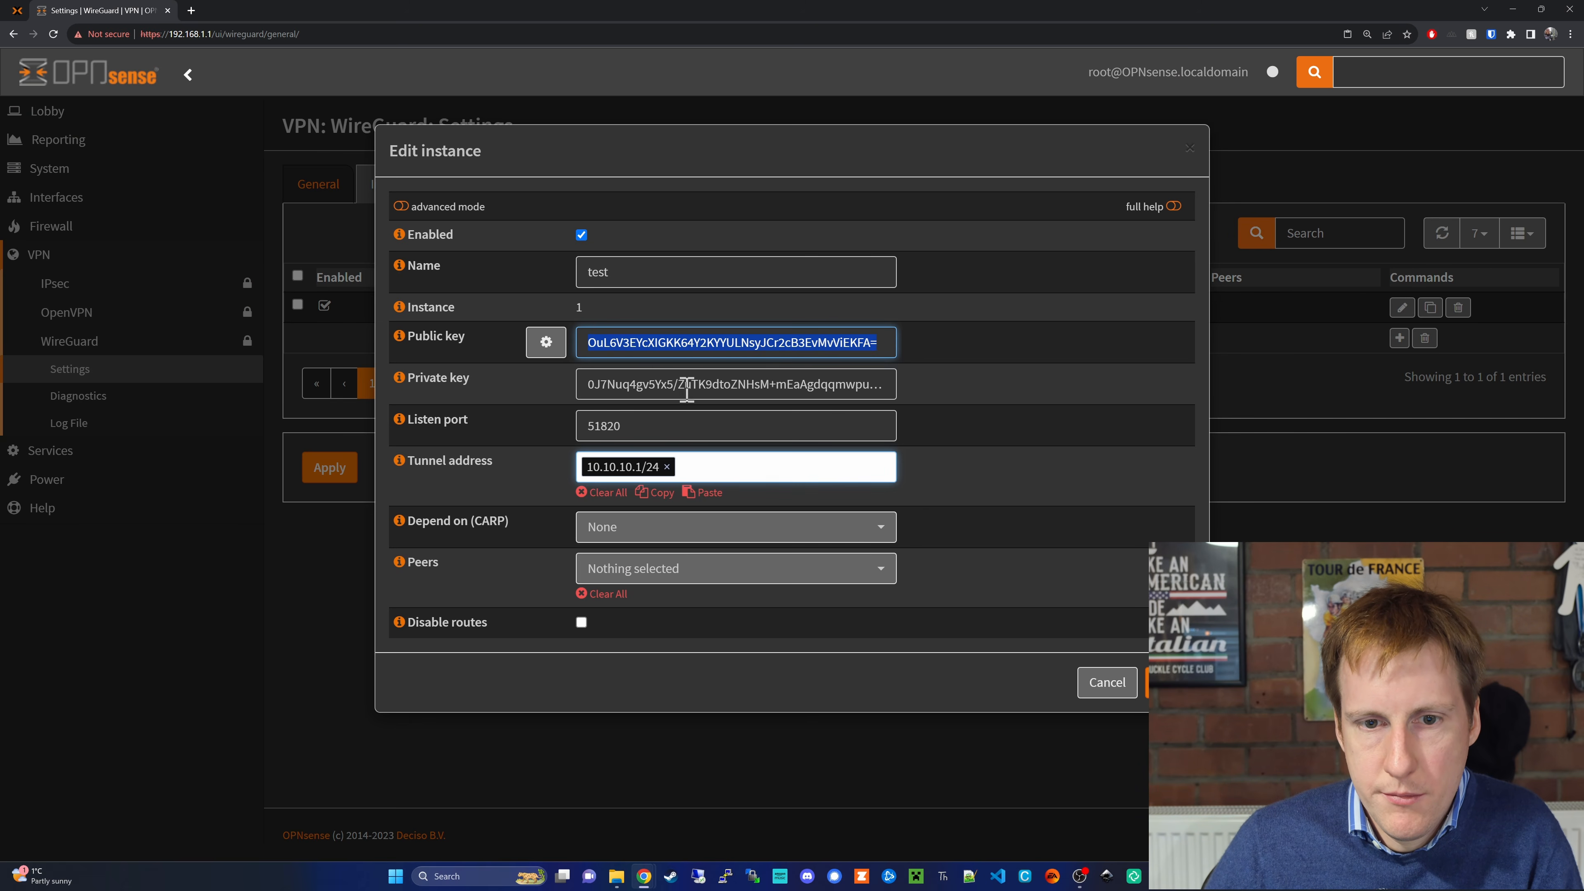
{"action": "left_click", "coordinate": [1099, 676]}
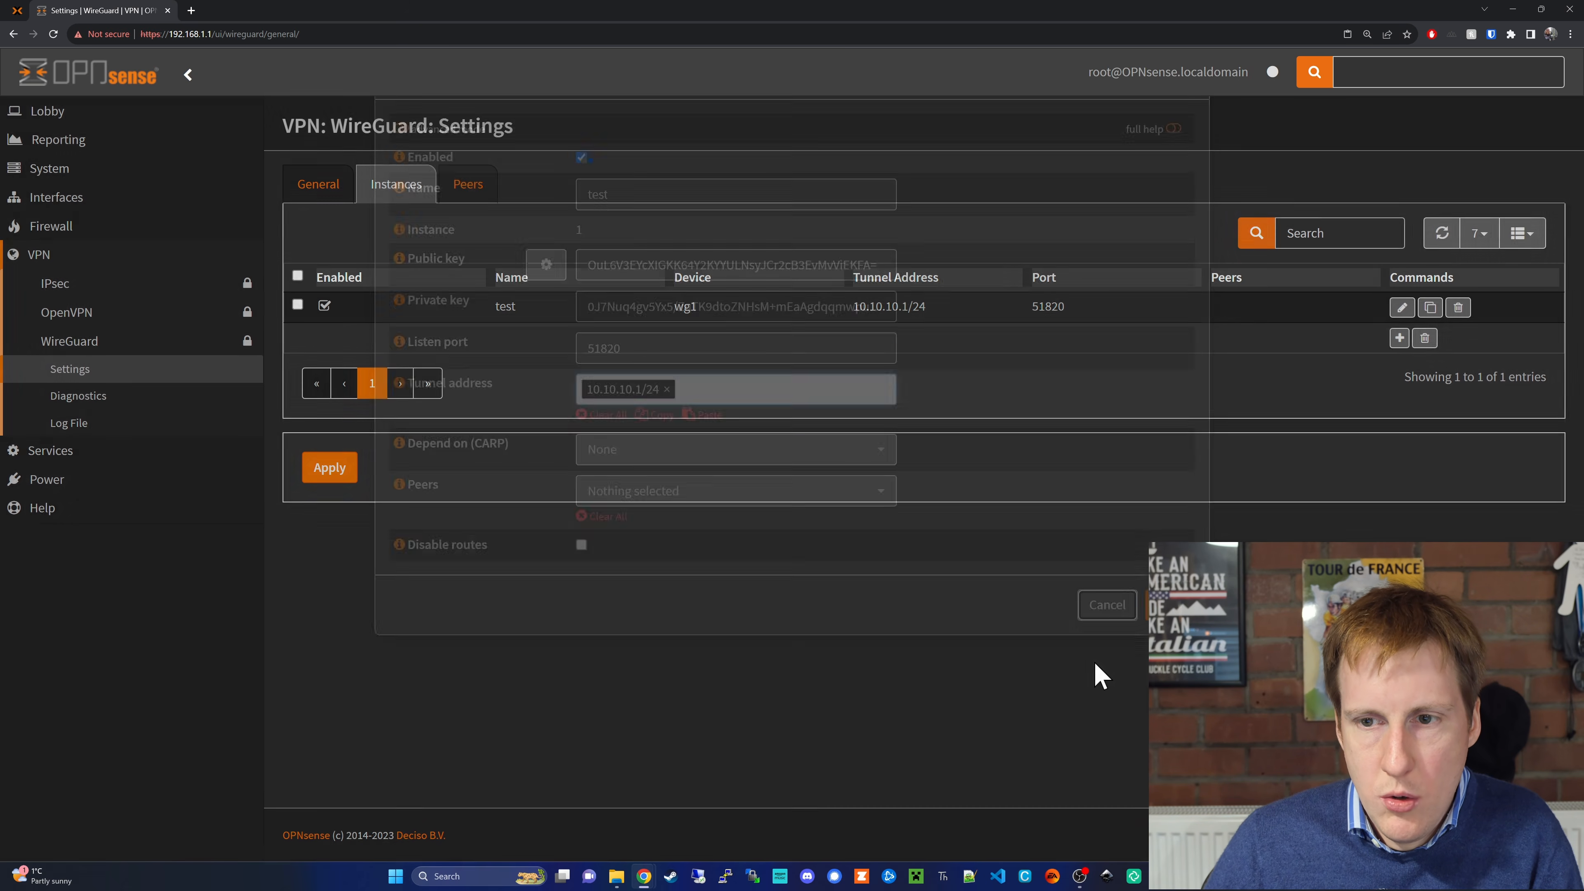
Add a WireGuard peer named "test-user" for the "test" instance and paste the copied public key into it.
{"action": "left_click", "coordinate": [480, 197]}
{"action": "left_click", "coordinate": [1369, 336]}
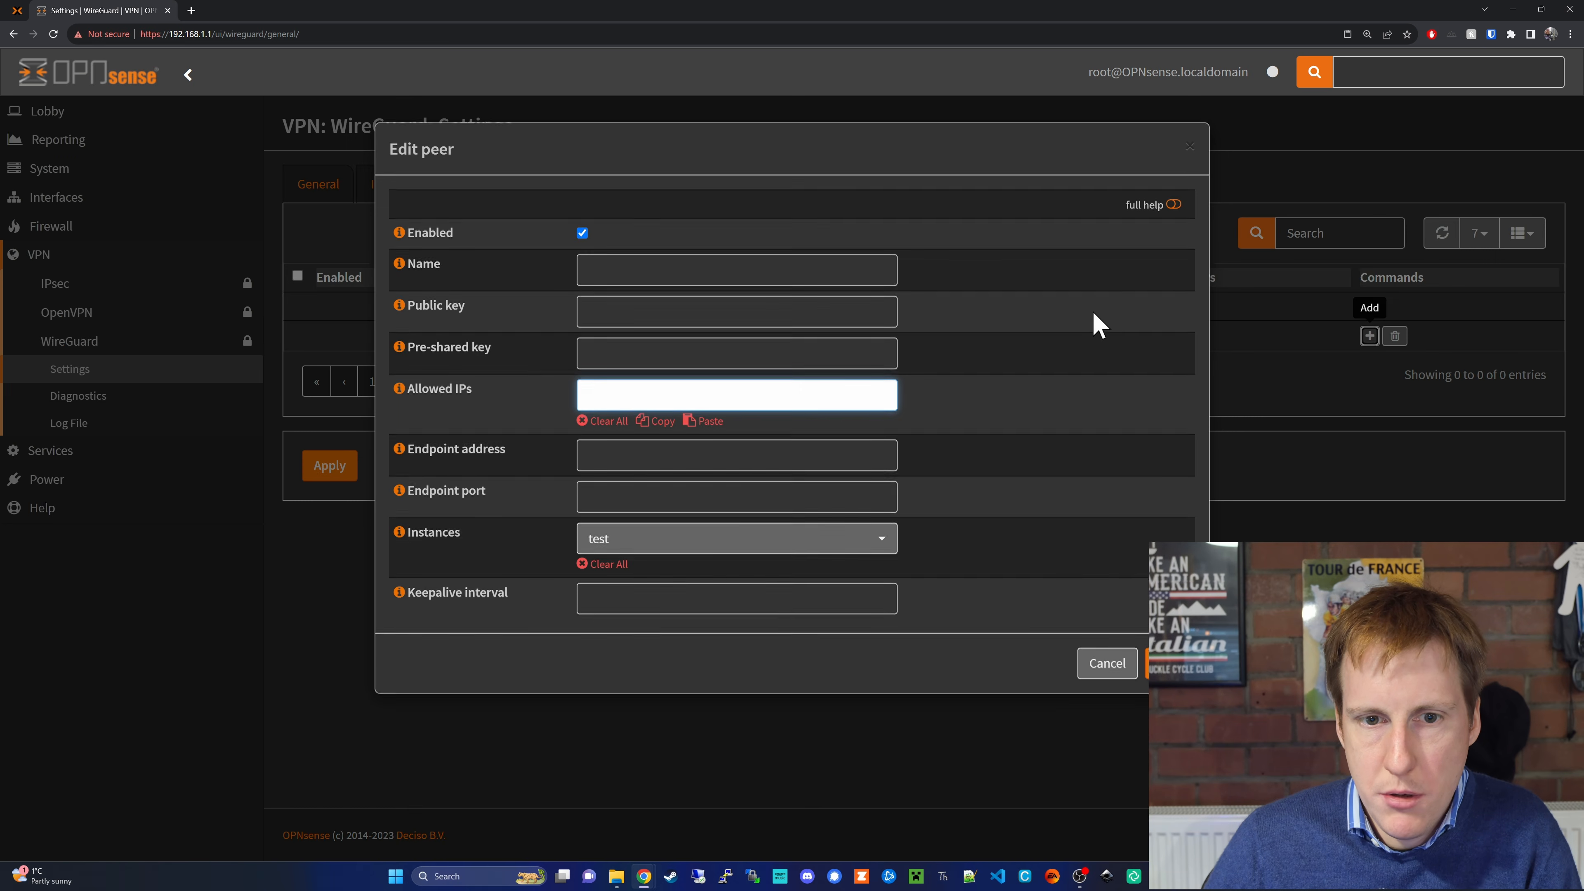
{"action": "left_click", "coordinate": [716, 275]}
{"action": "left_click", "coordinate": [661, 307]}
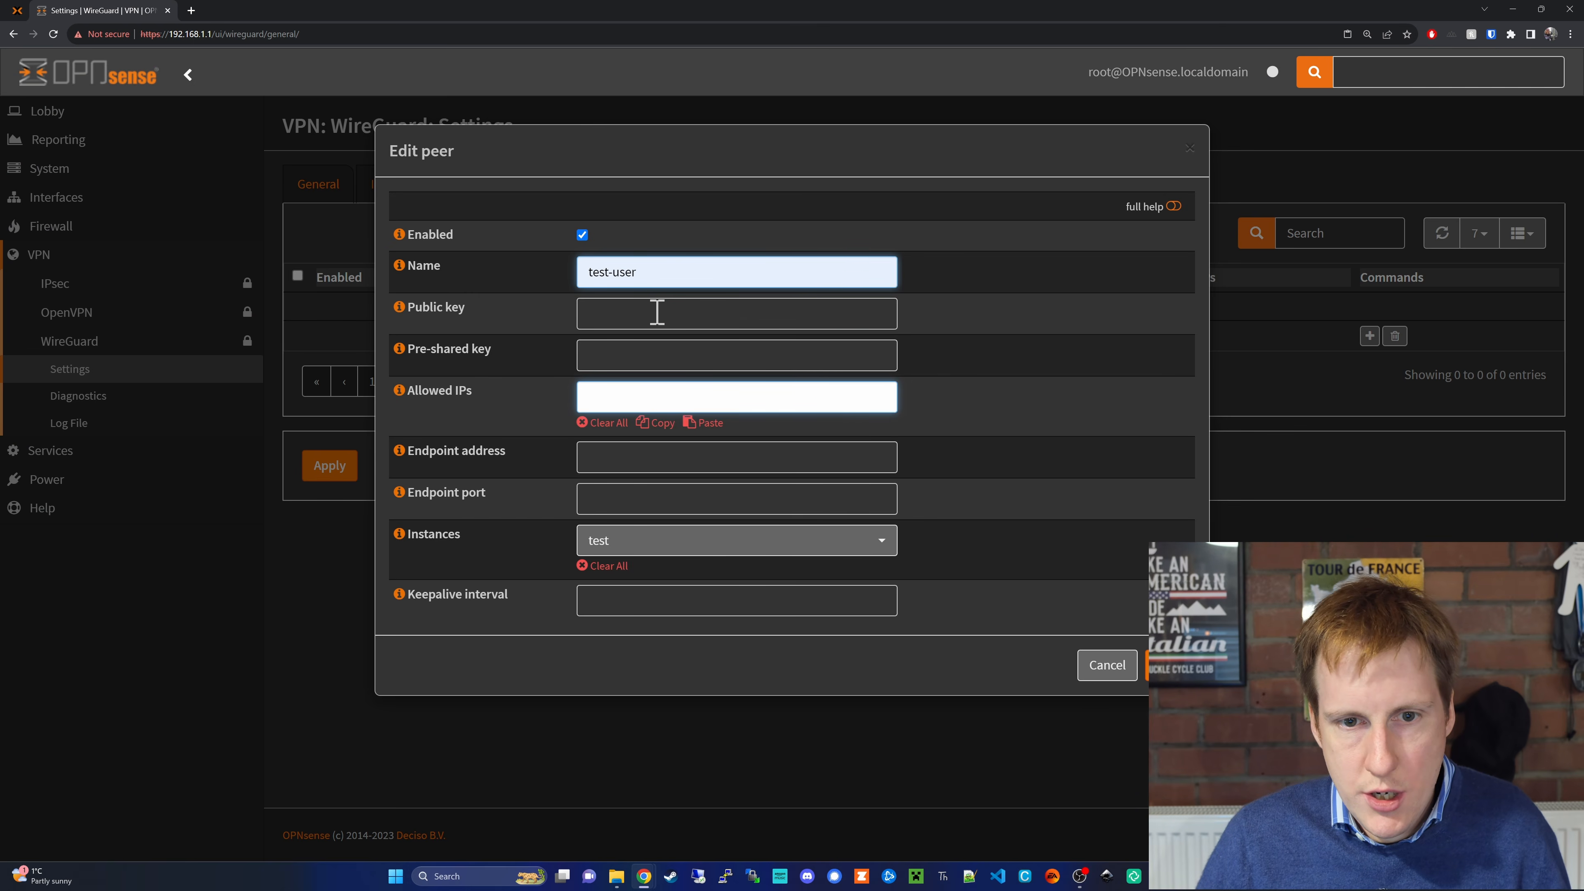
{"action": "right_click", "coordinate": [655, 312]}
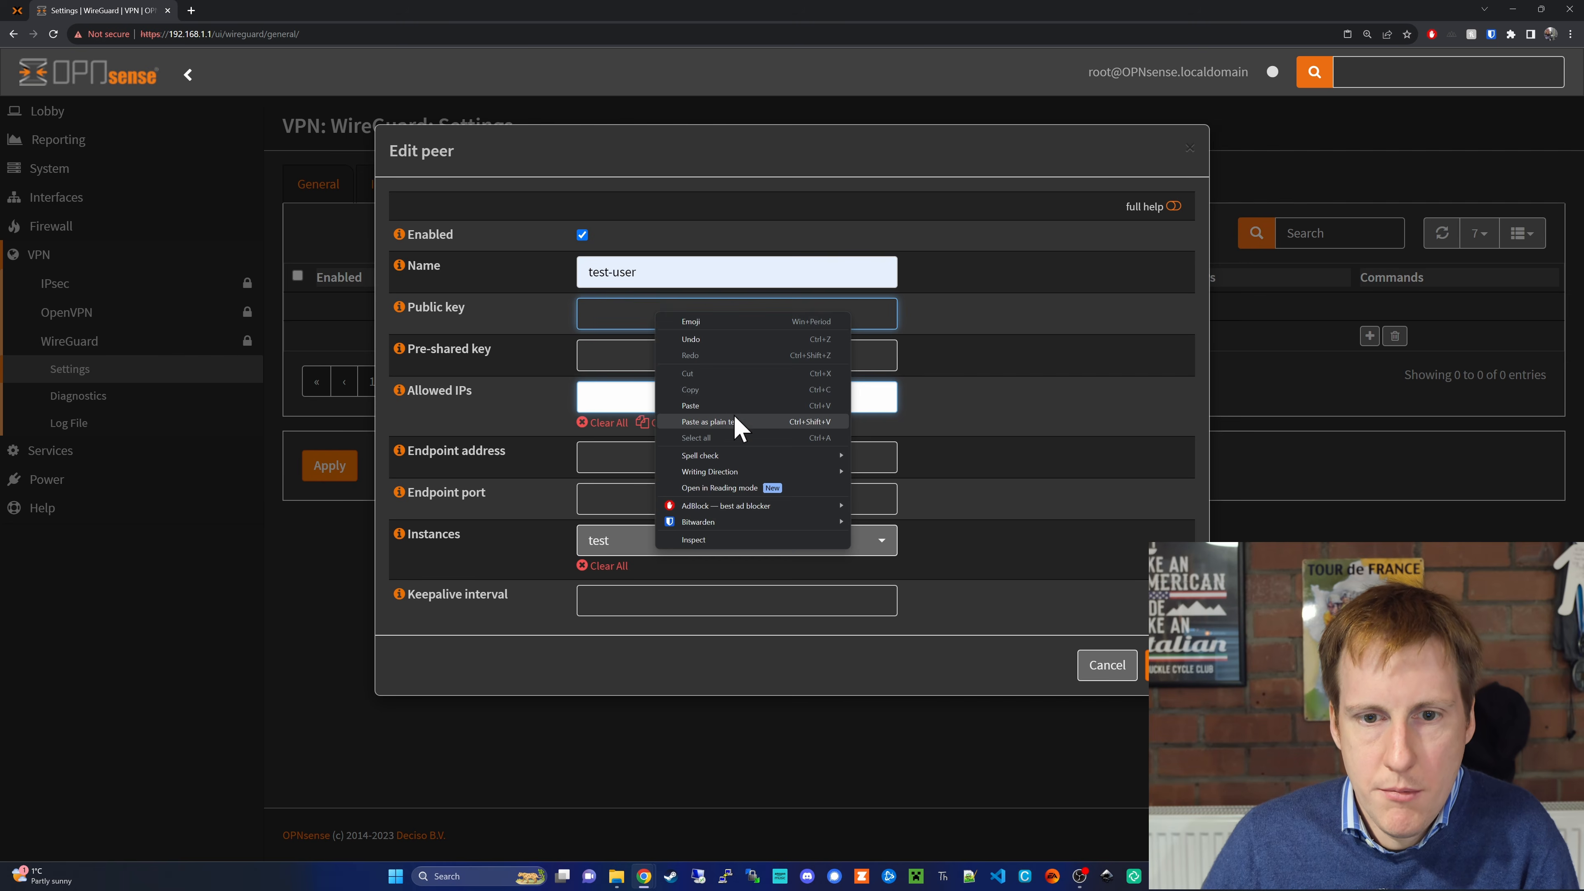
{"action": "left_click", "coordinate": [733, 416]}
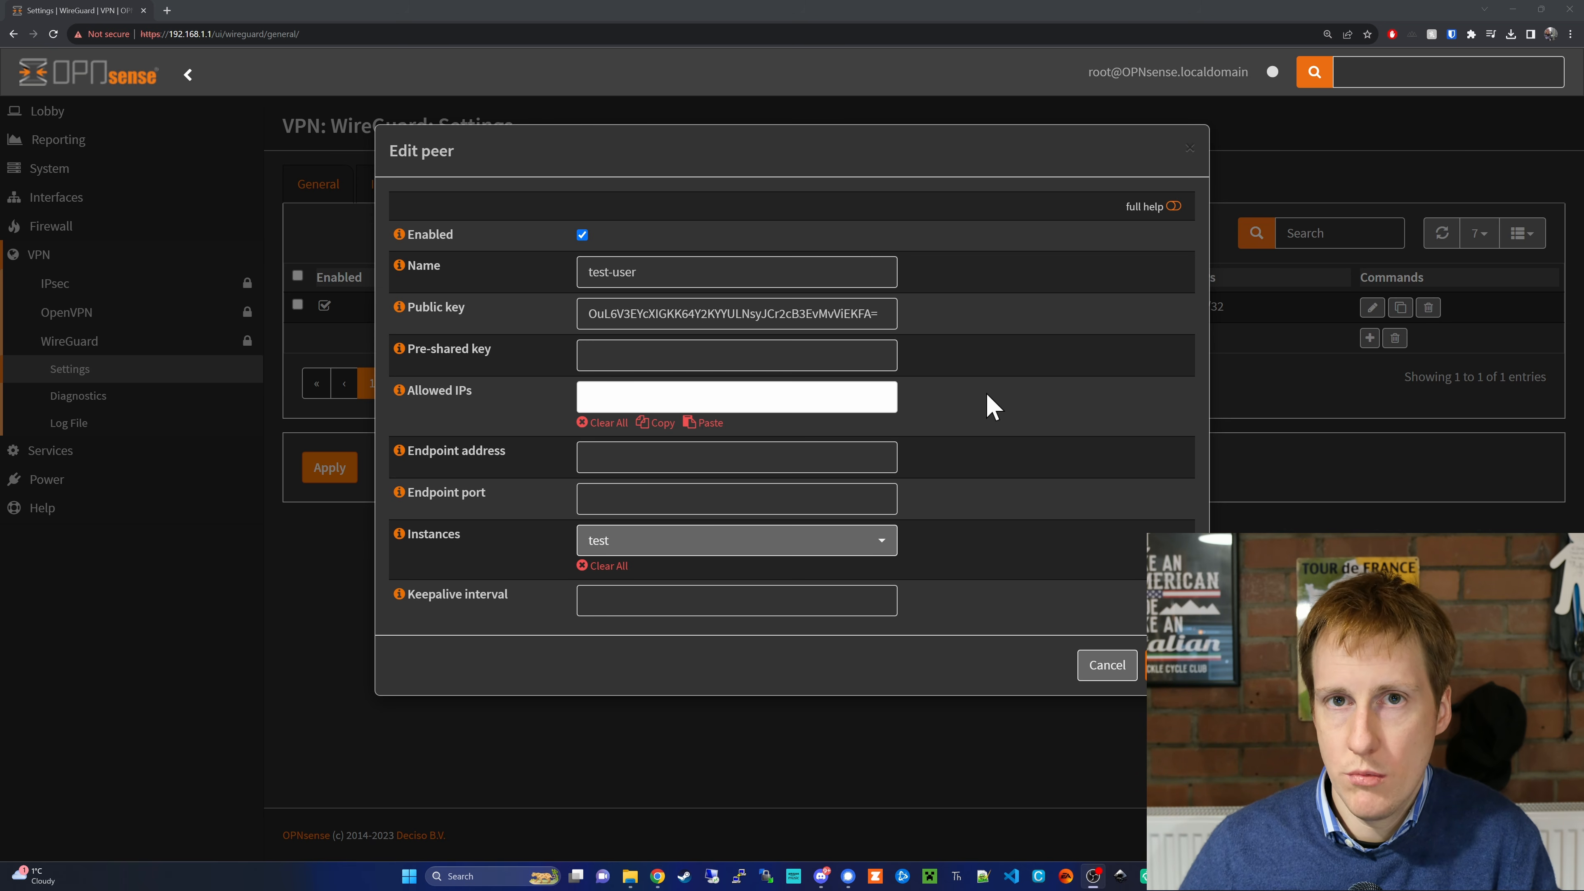
Set the peer's allowed IPs to 0.0.0.0/0, save it, and open the "test" WireGuard instance for editing.
{"action": "left_click", "coordinate": [795, 394]}
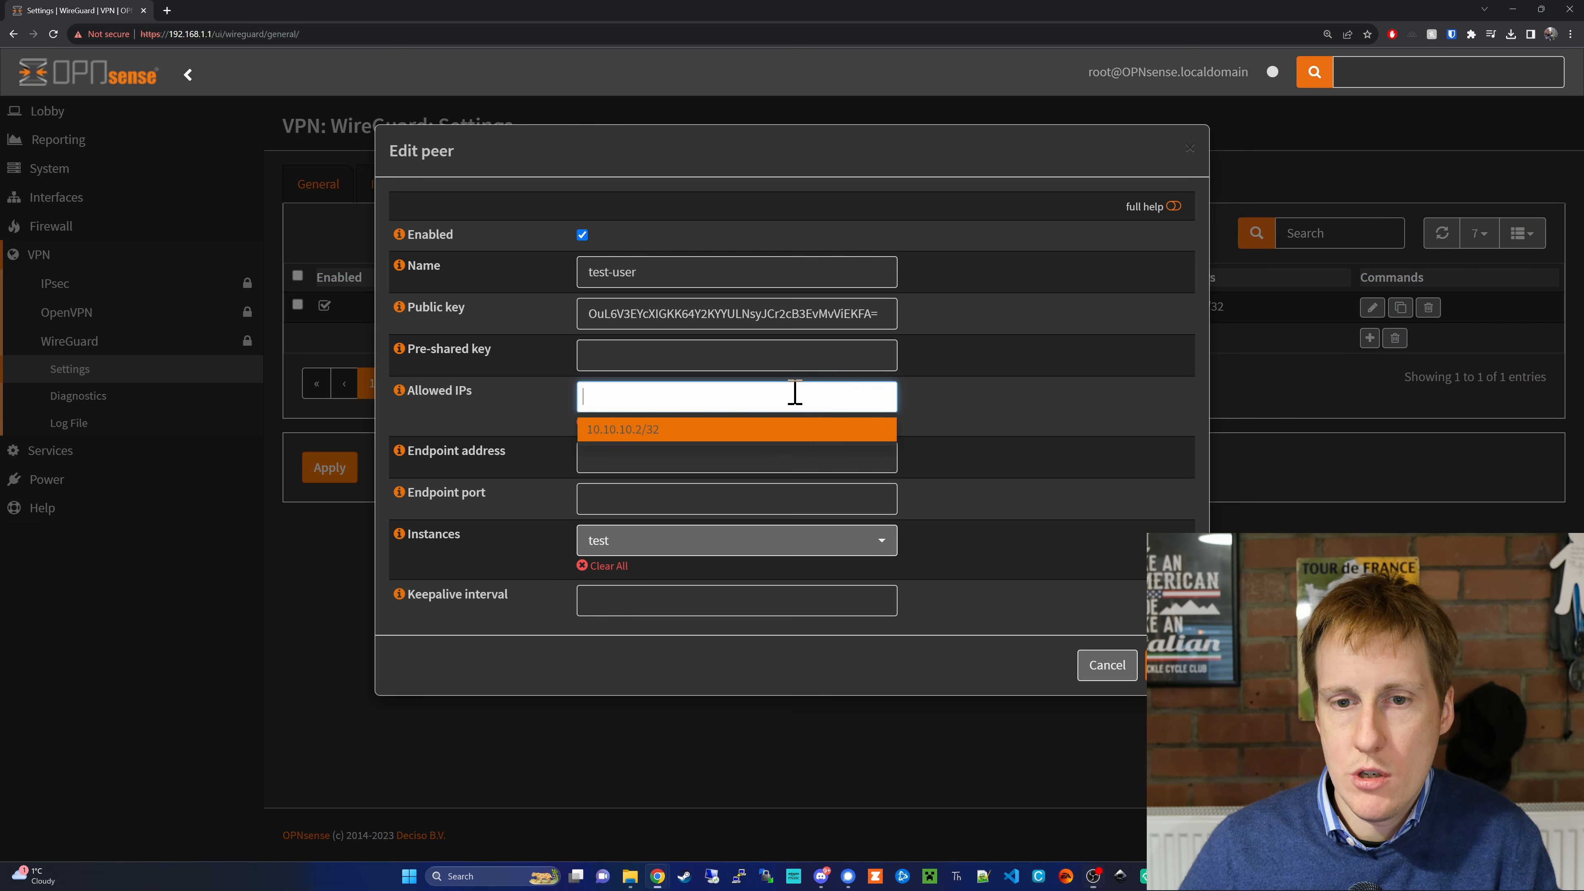
{"action": "type", "text": "0.0.0."}
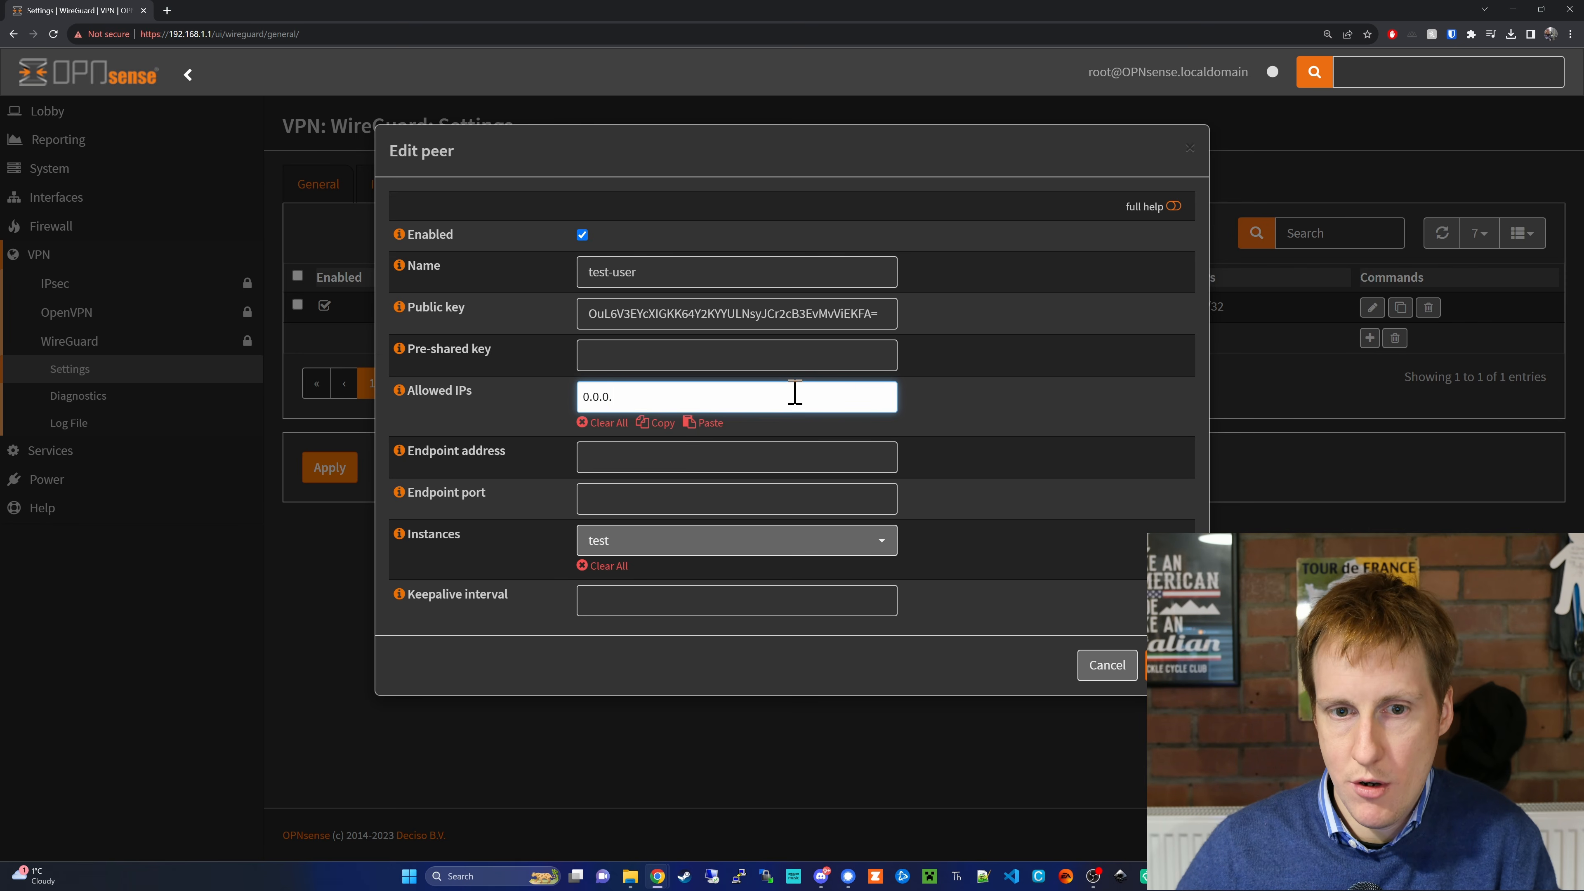
{"action": "type", "text": "0/0"}
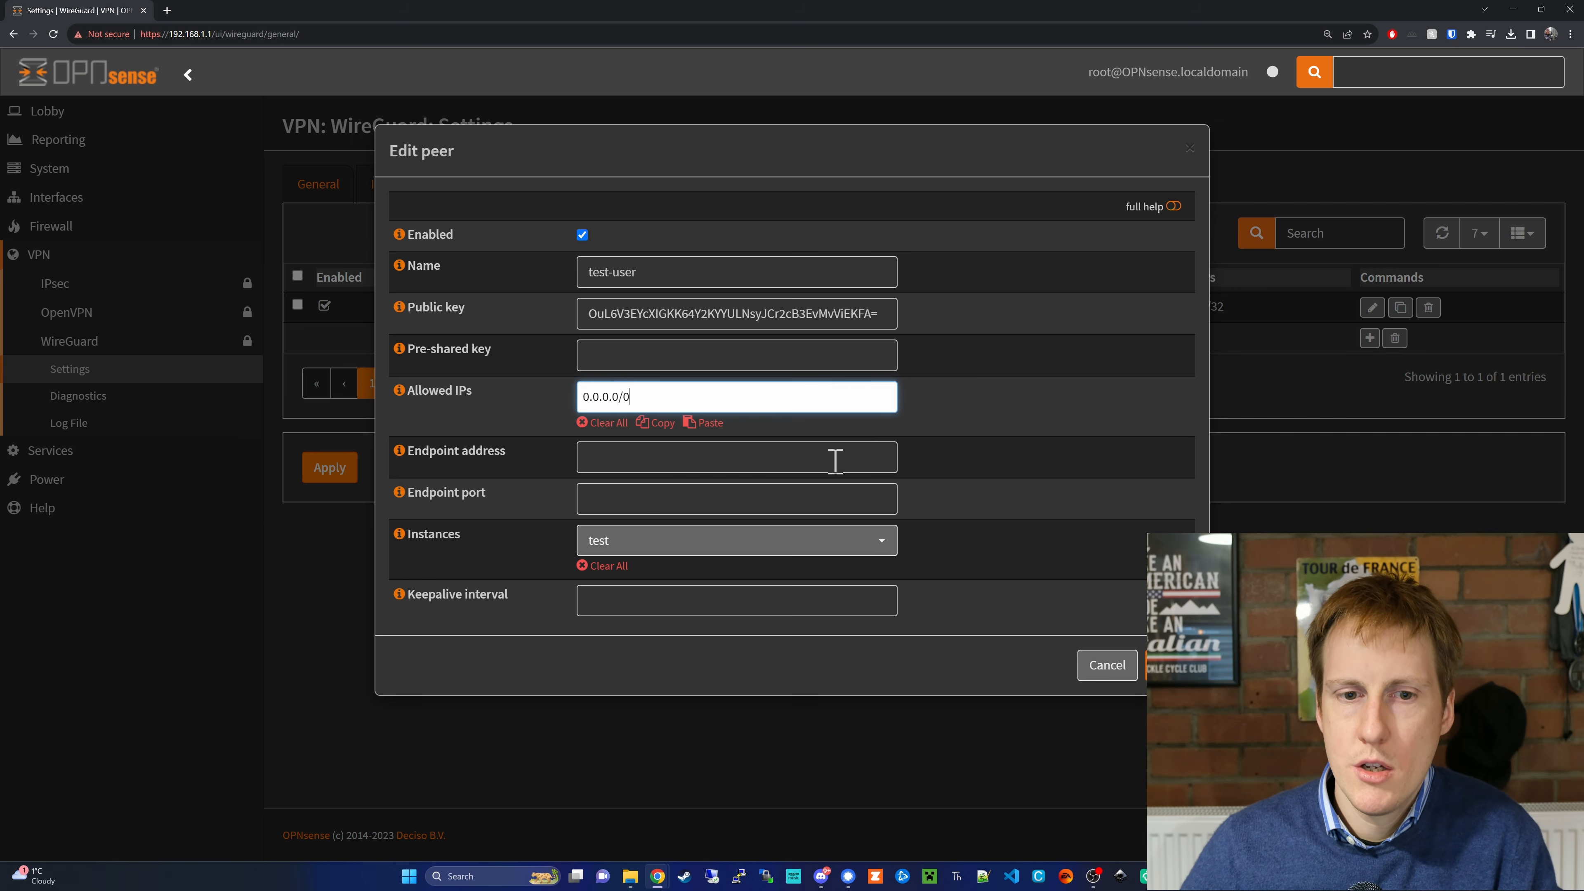
{"action": "left_click", "coordinate": [1176, 664]}
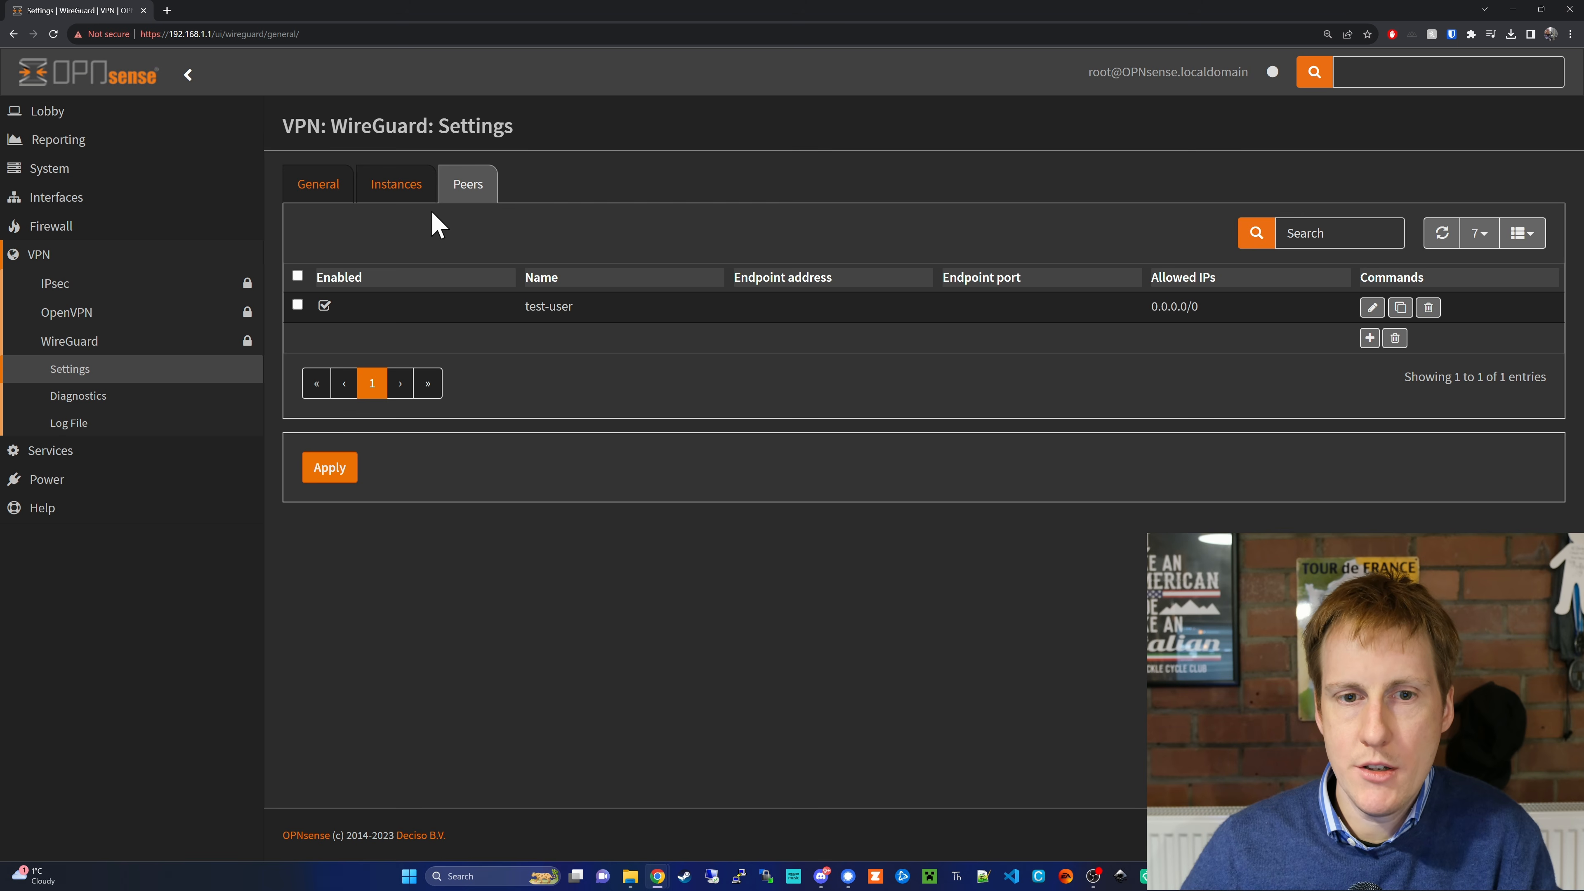
{"action": "left_click", "coordinate": [414, 206]}
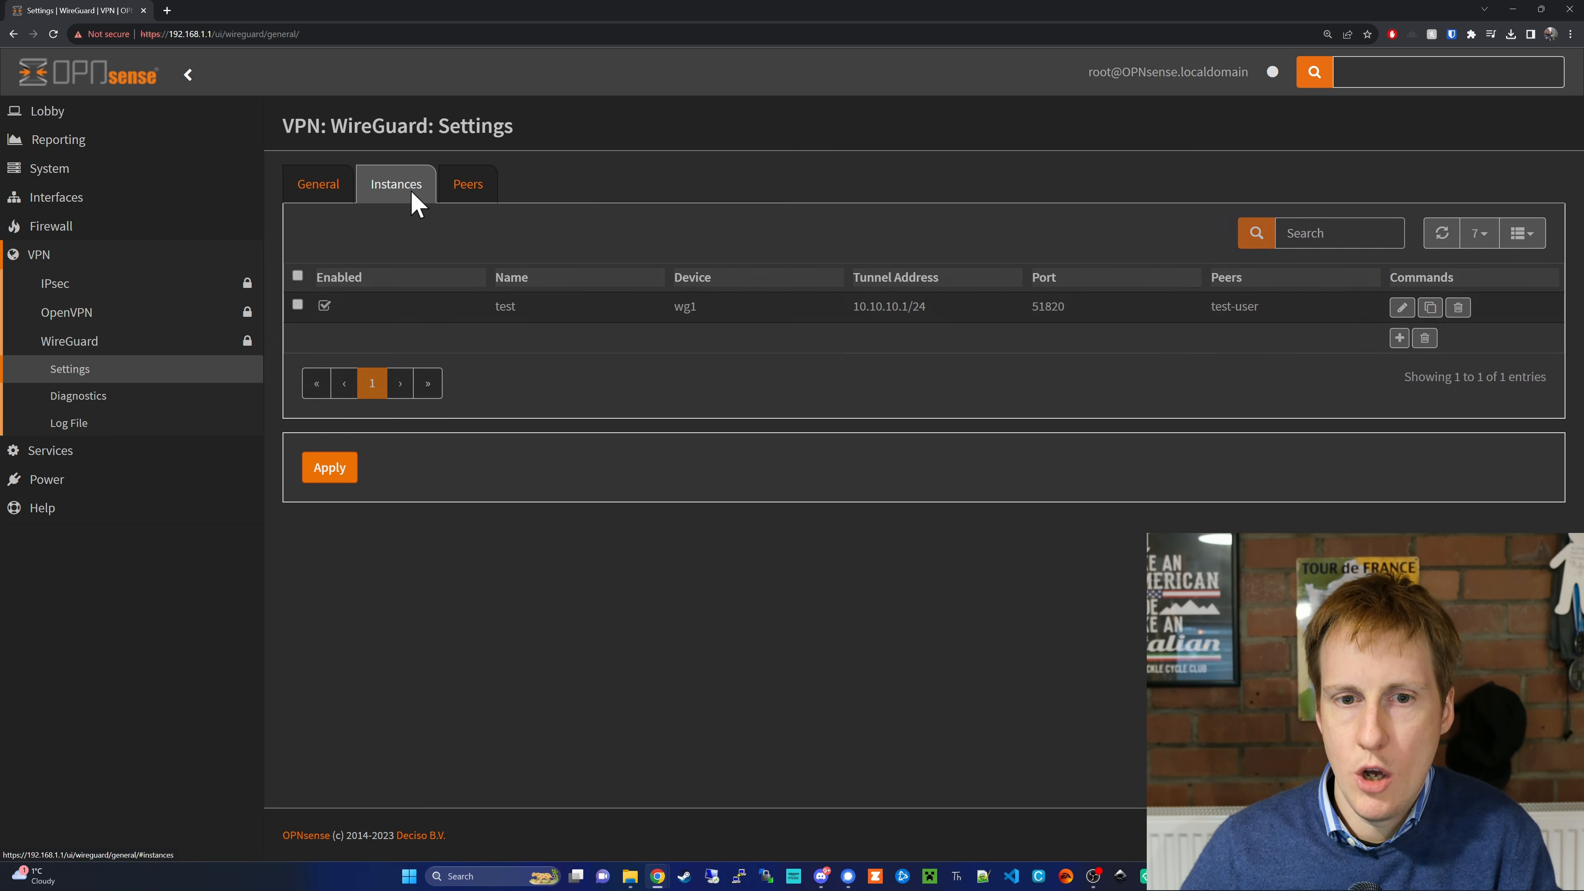
{"action": "left_click", "coordinate": [1402, 307]}
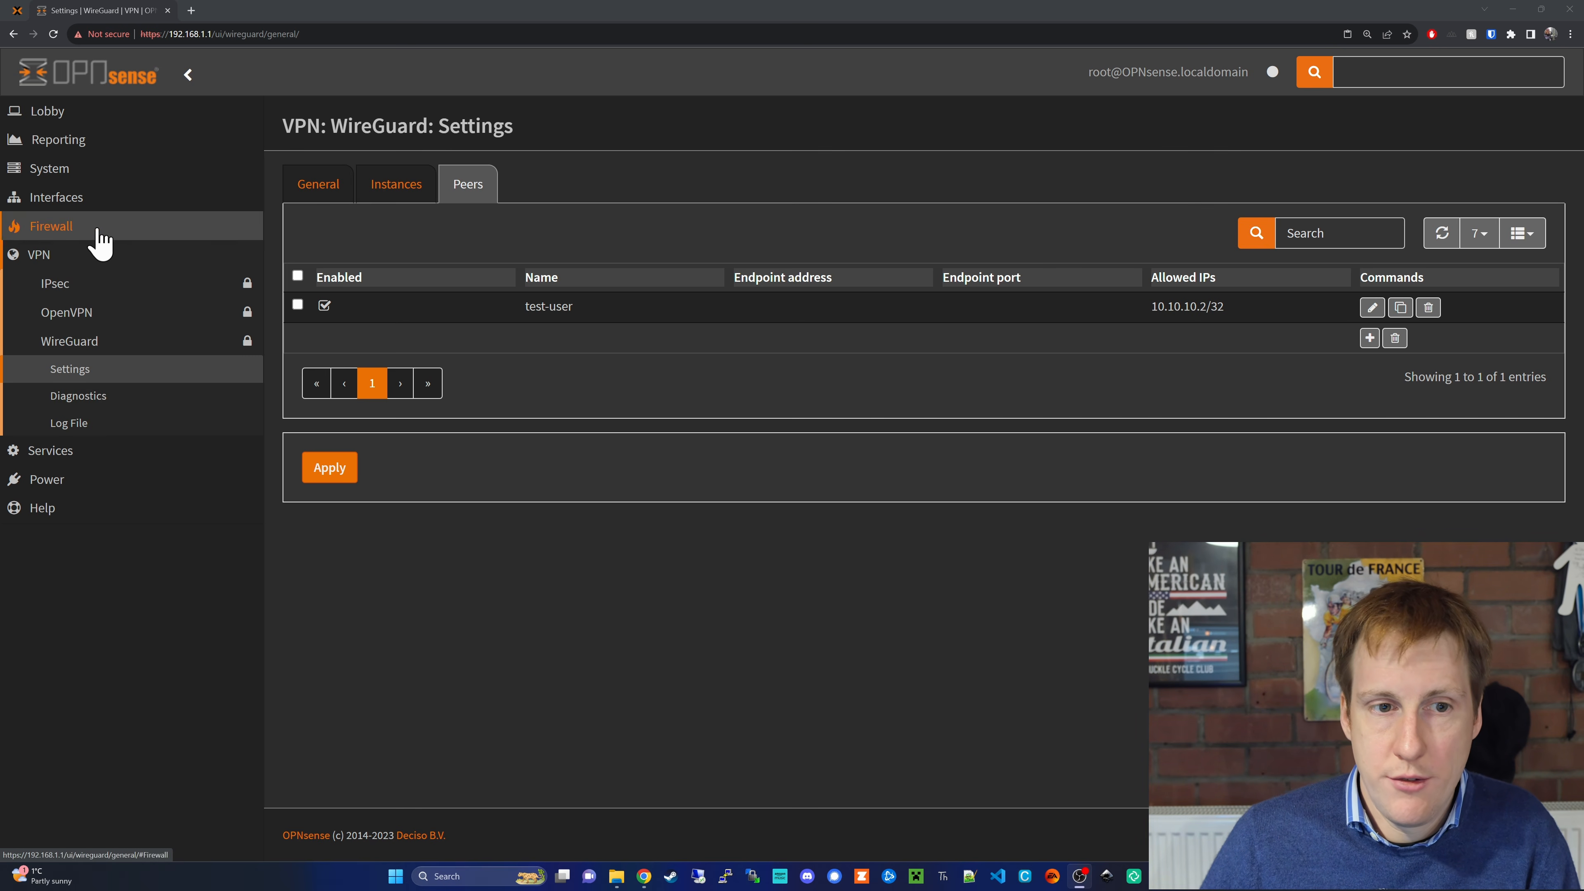
Assign the wg1 (WireGuard - test) device as a new interface in the interface assignments.
{"action": "left_click", "coordinate": [113, 199]}
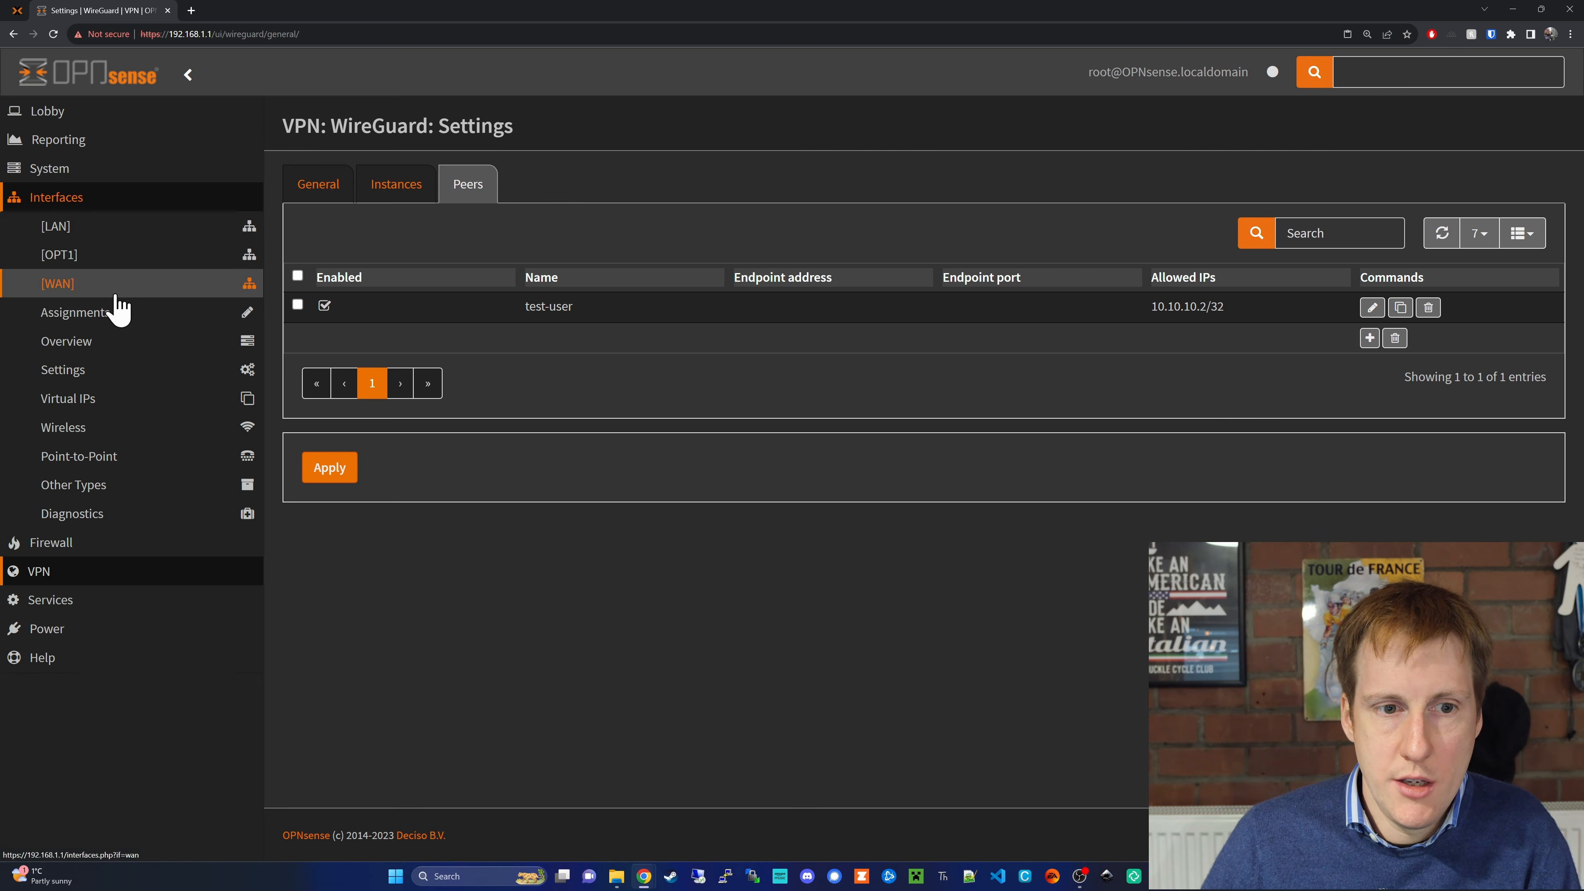
{"action": "left_click", "coordinate": [114, 315]}
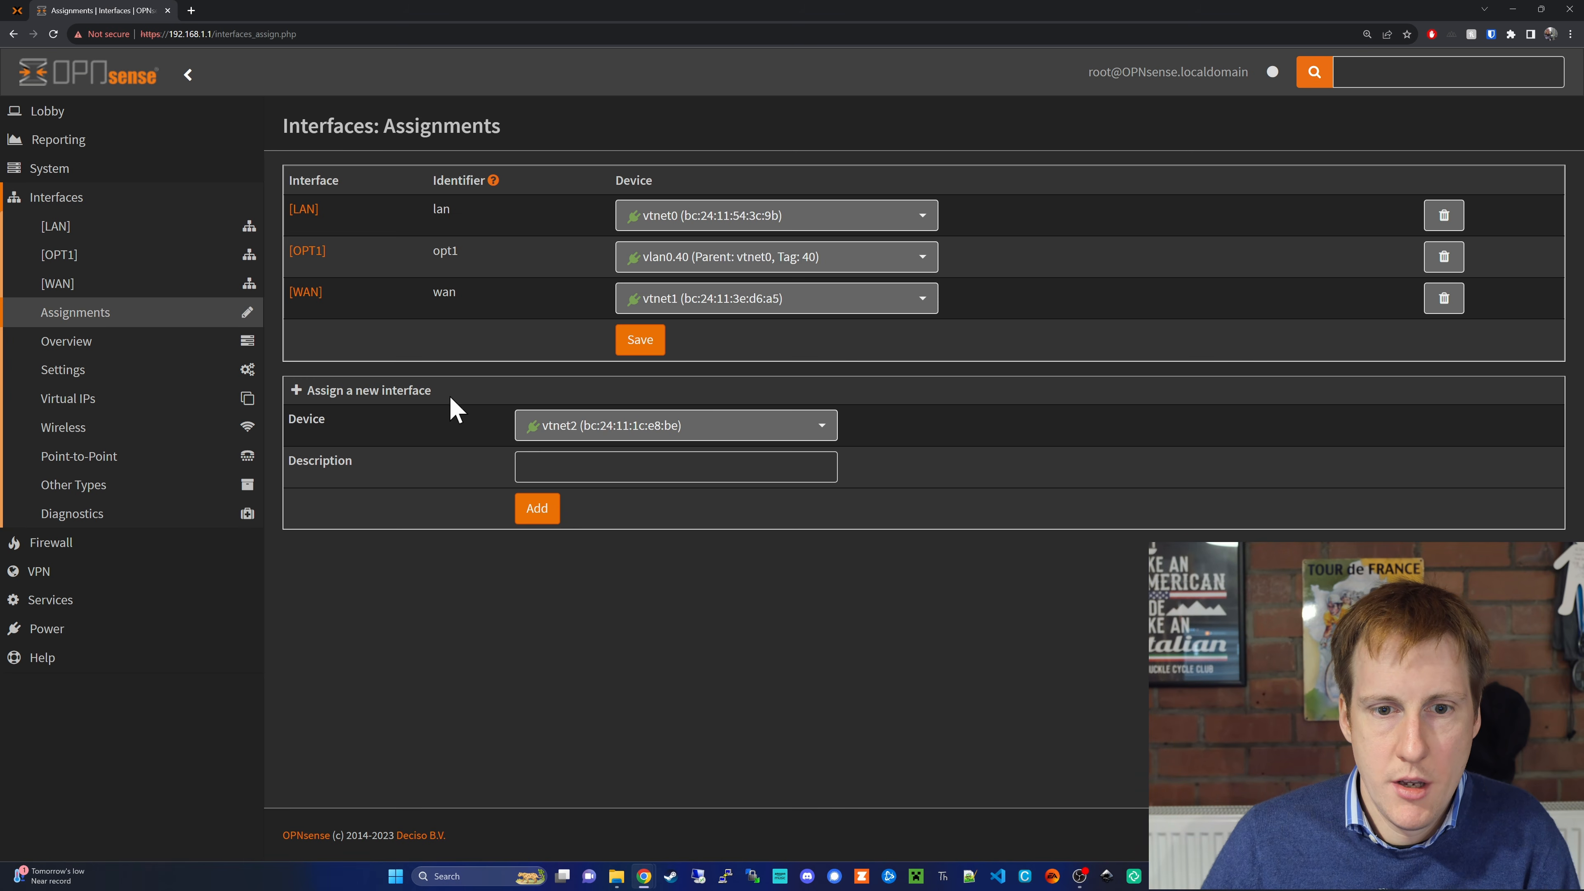
{"action": "left_click", "coordinate": [824, 429]}
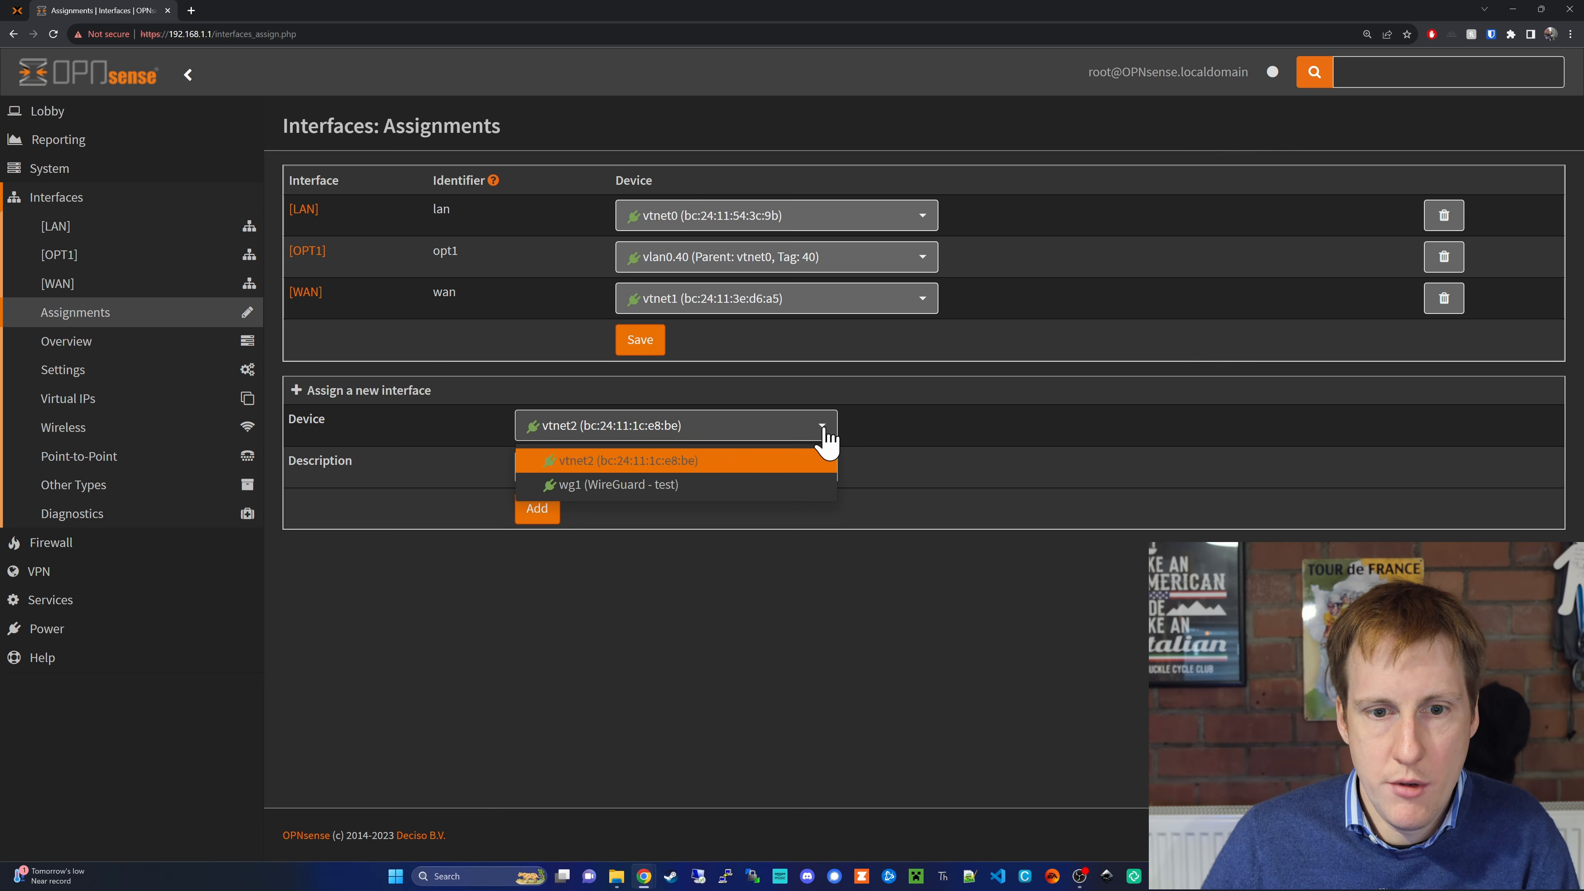
{"action": "left_click", "coordinate": [720, 494]}
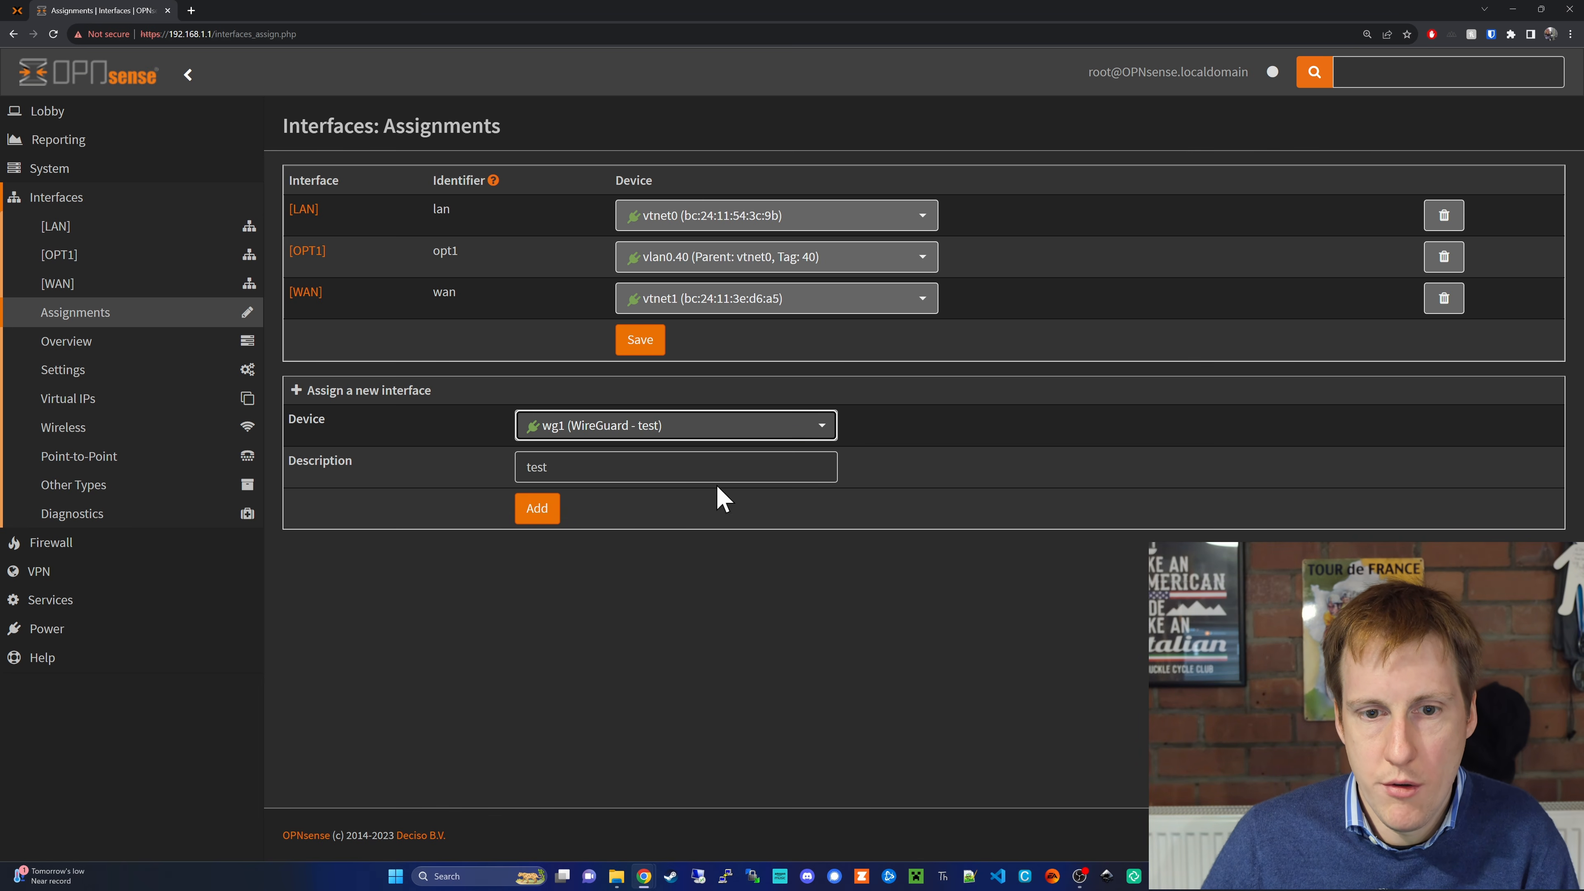
{"action": "left_click", "coordinate": [554, 510]}
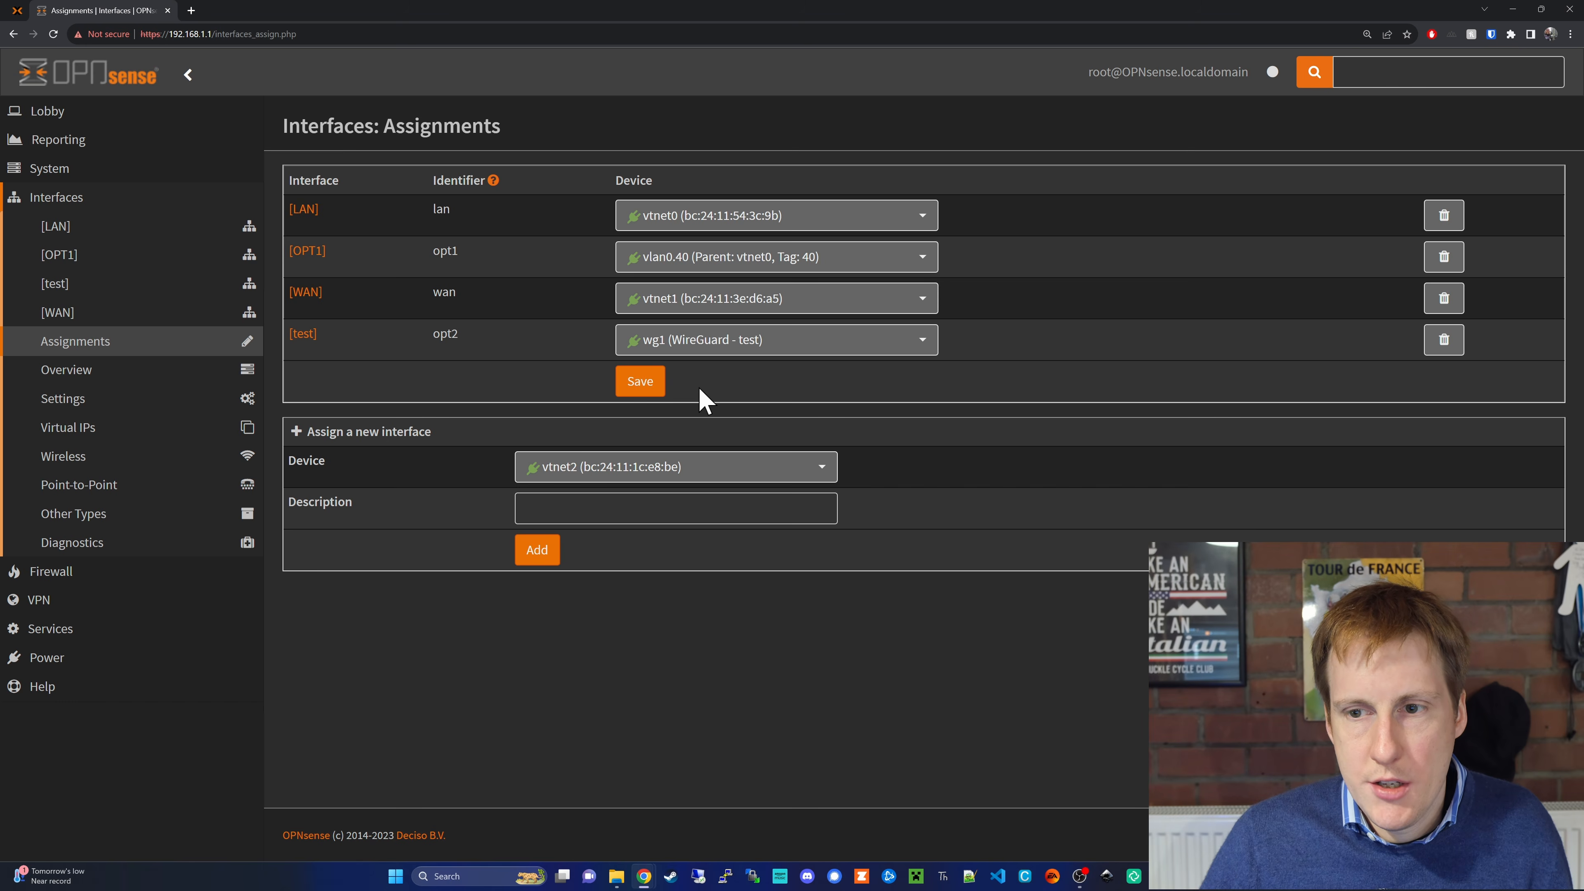
Enable the "test" interface and prevent its removal, saving and applying the changes.
{"action": "left_click", "coordinate": [303, 335]}
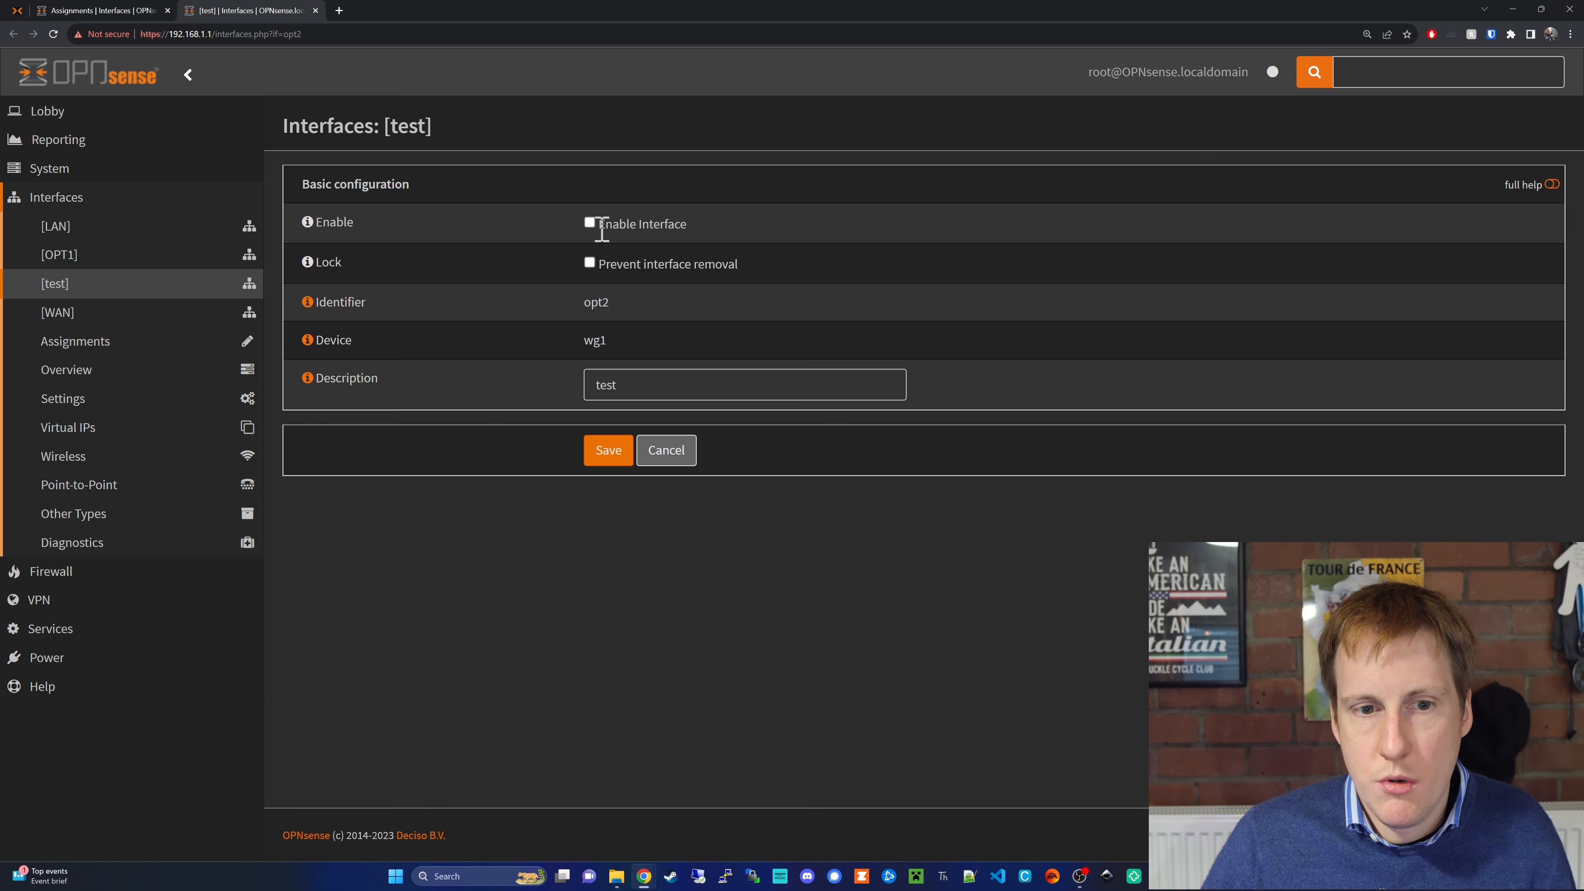
{"action": "left_click", "coordinate": [590, 223]}
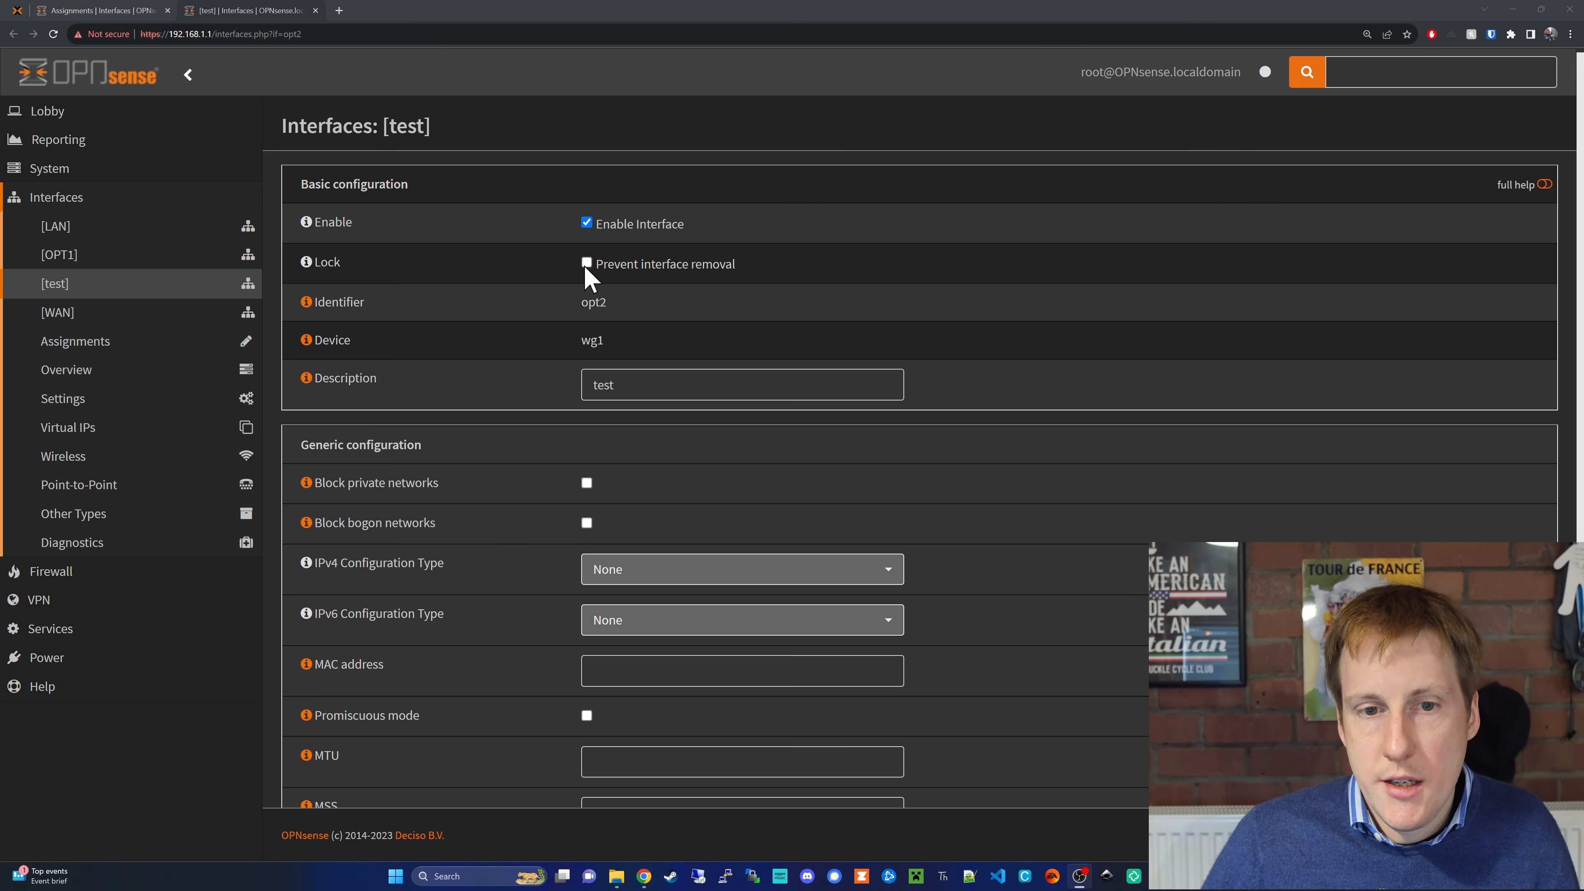
{"action": "left_click", "coordinate": [586, 267]}
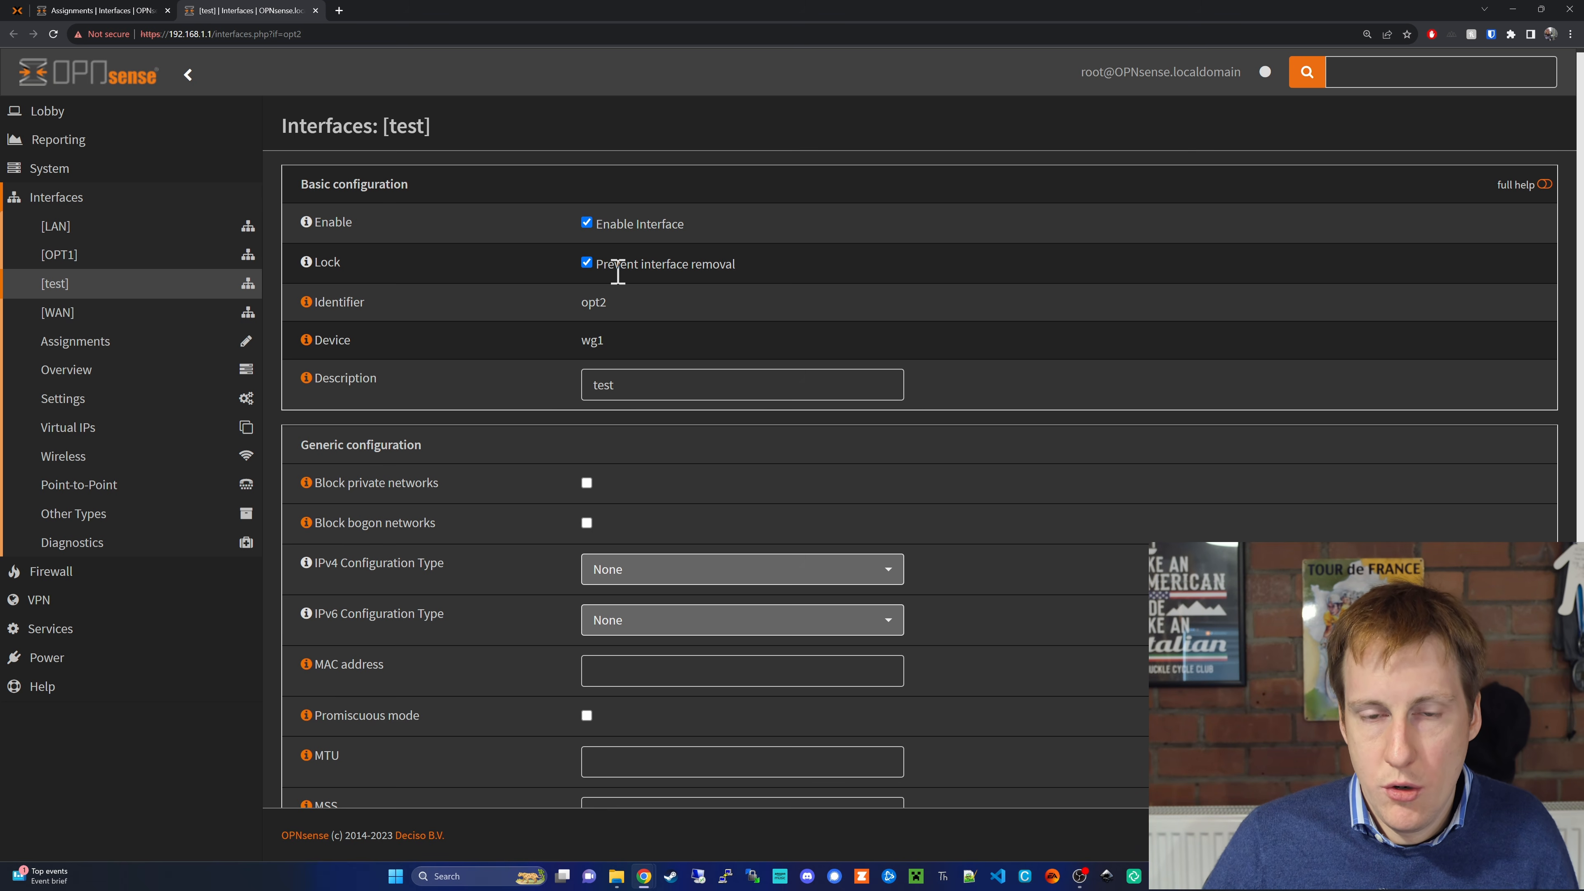
{"action": "scroll", "coordinate": [693, 451], "scroll_direction": "down", "scroll_amount": 3}
{"action": "left_click", "coordinate": [604, 755]}
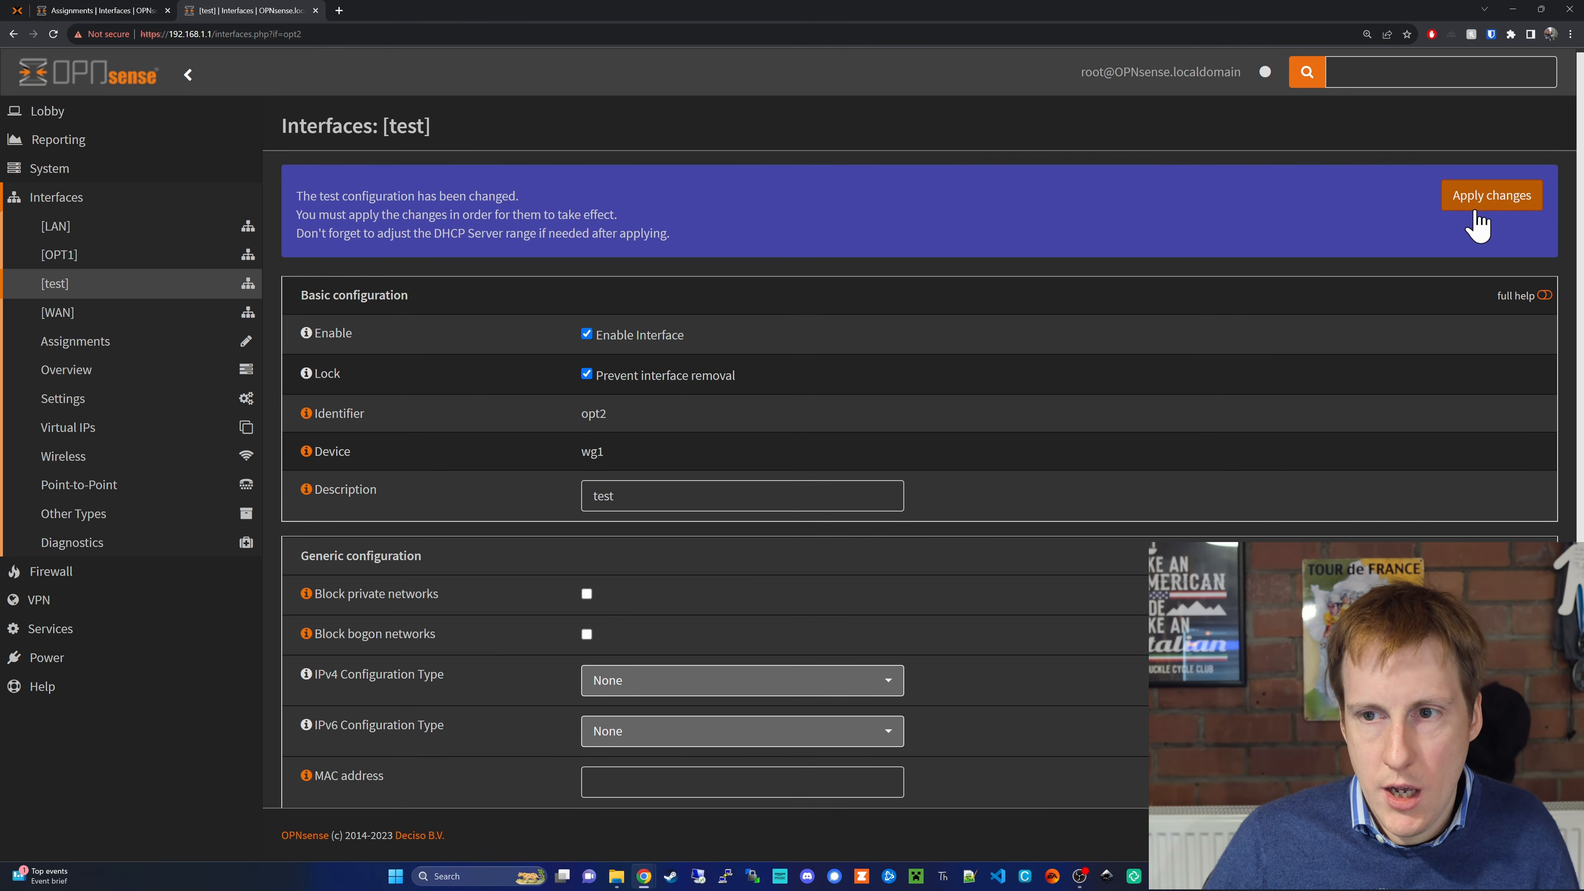
{"action": "left_click", "coordinate": [1497, 211]}
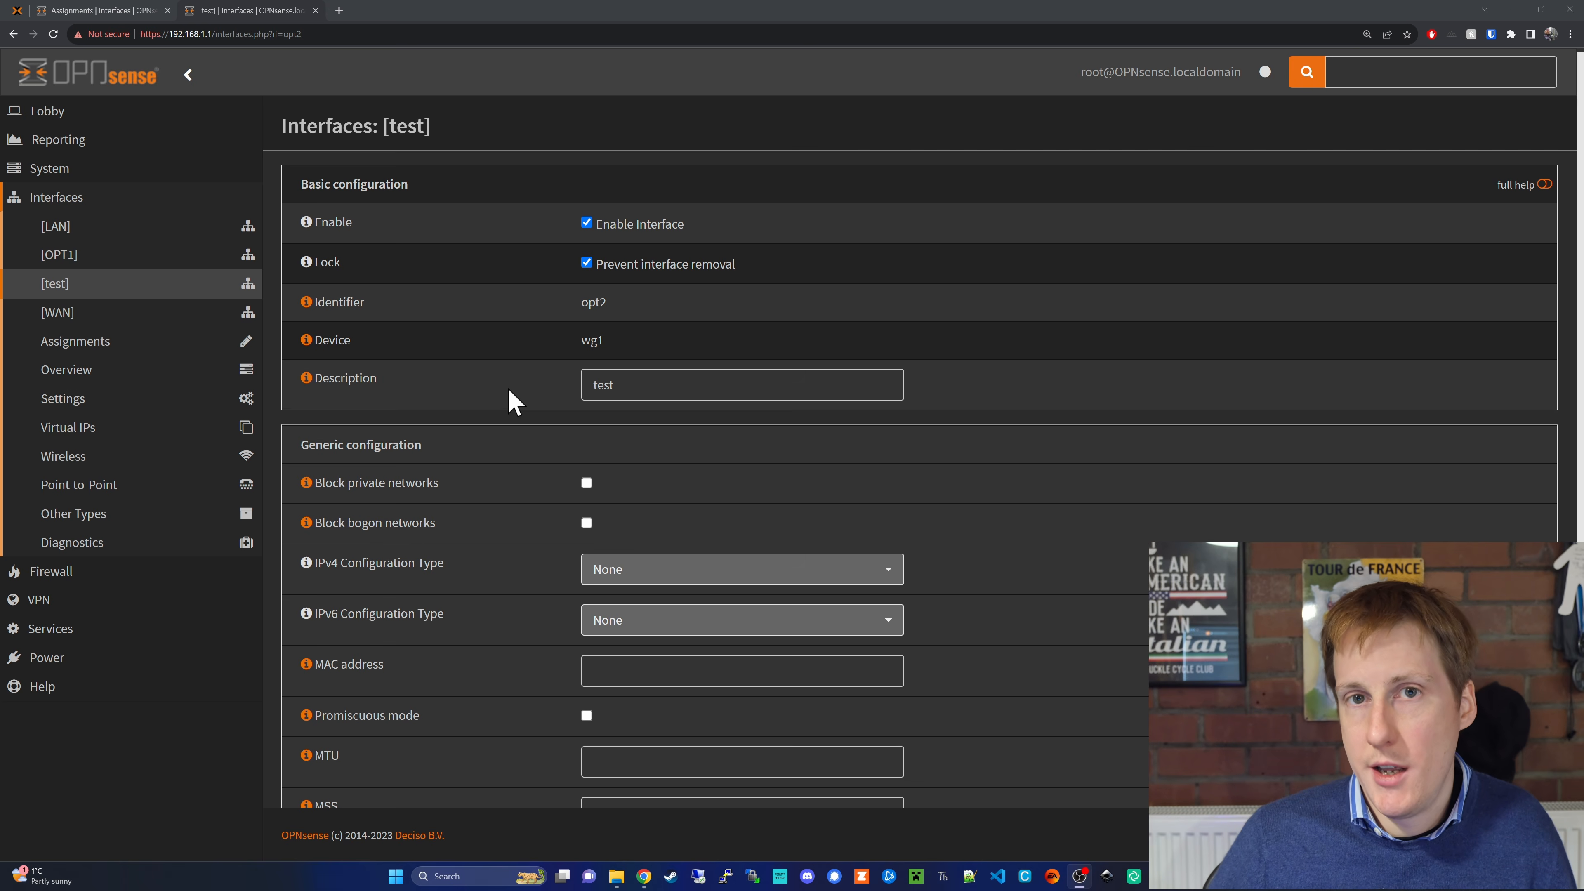
Set the firewall's outbound NAT mode to hybrid rule generation, then save and apply it.
{"action": "left_click", "coordinate": [128, 575]}
{"action": "left_click", "coordinate": [117, 352]}
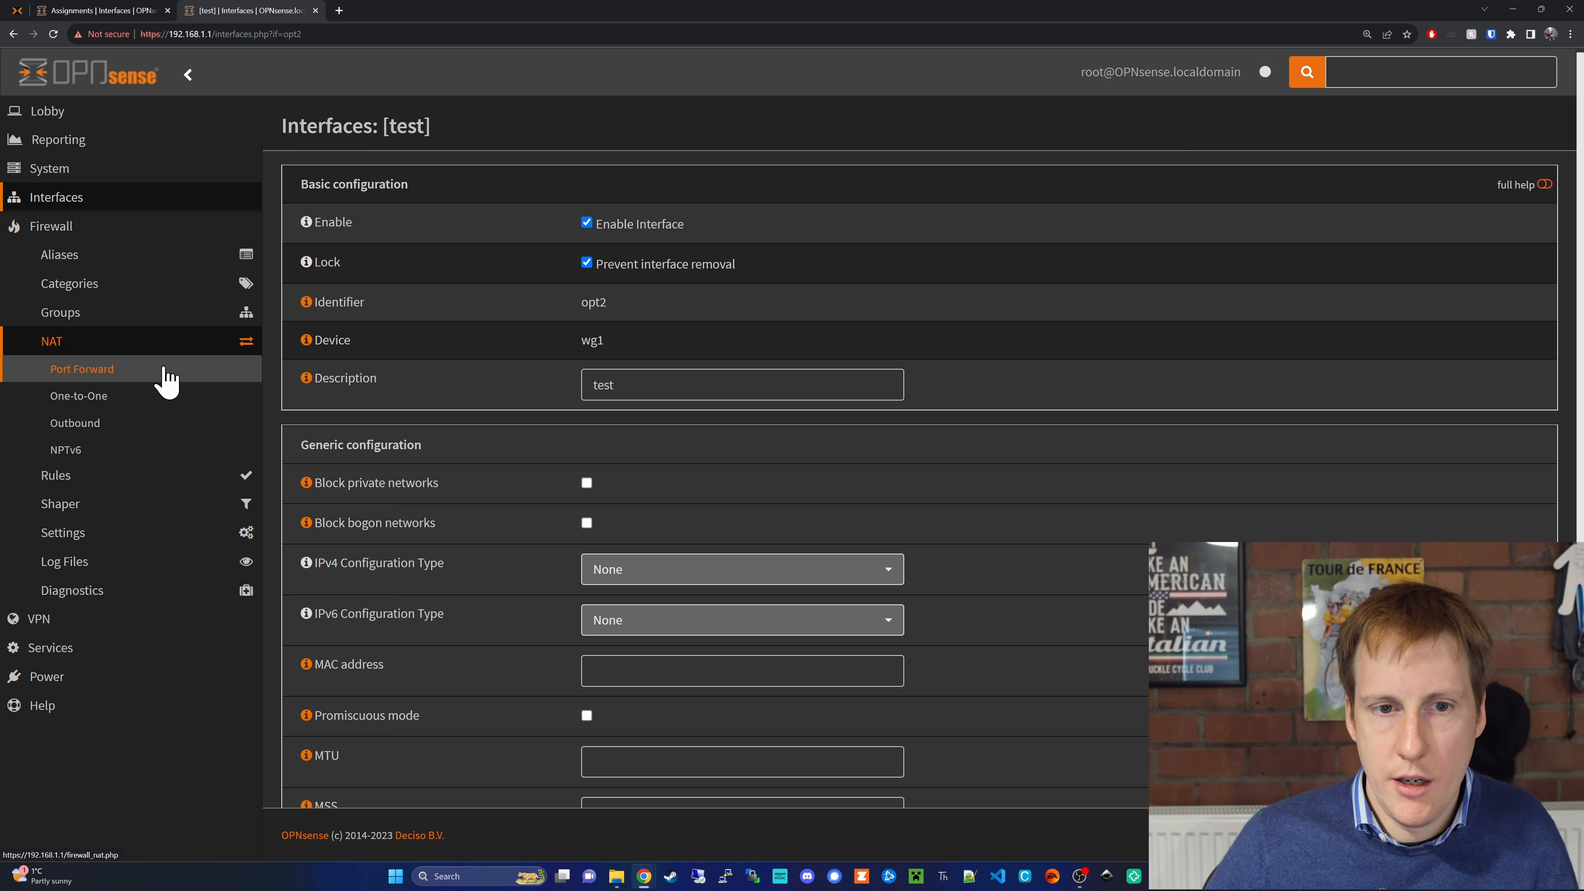
{"action": "left_click", "coordinate": [154, 435]}
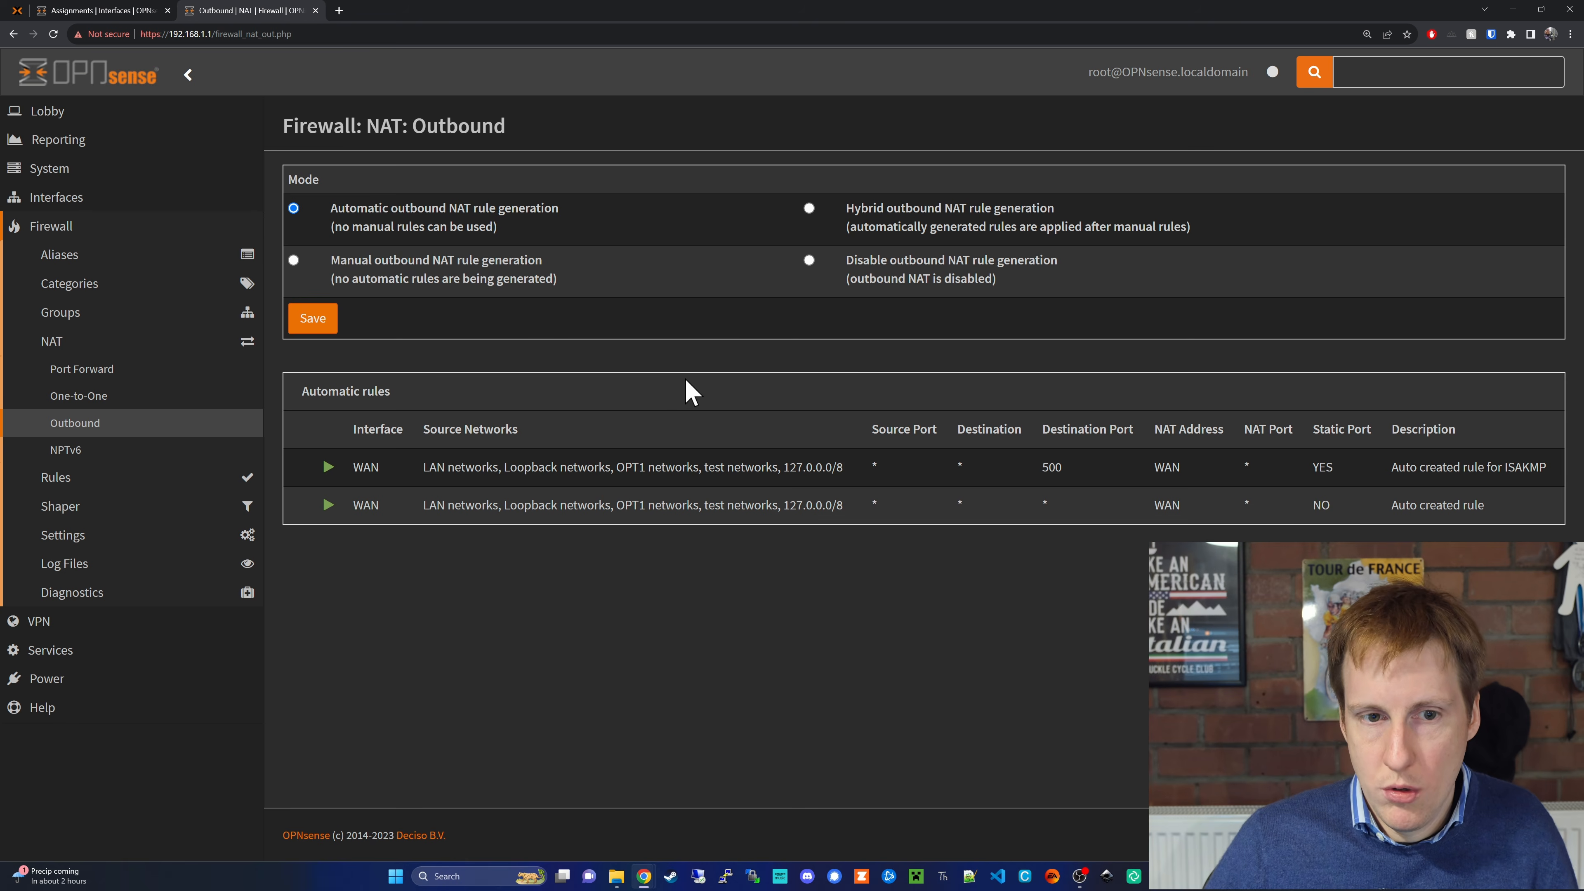
{"action": "left_click", "coordinate": [809, 208]}
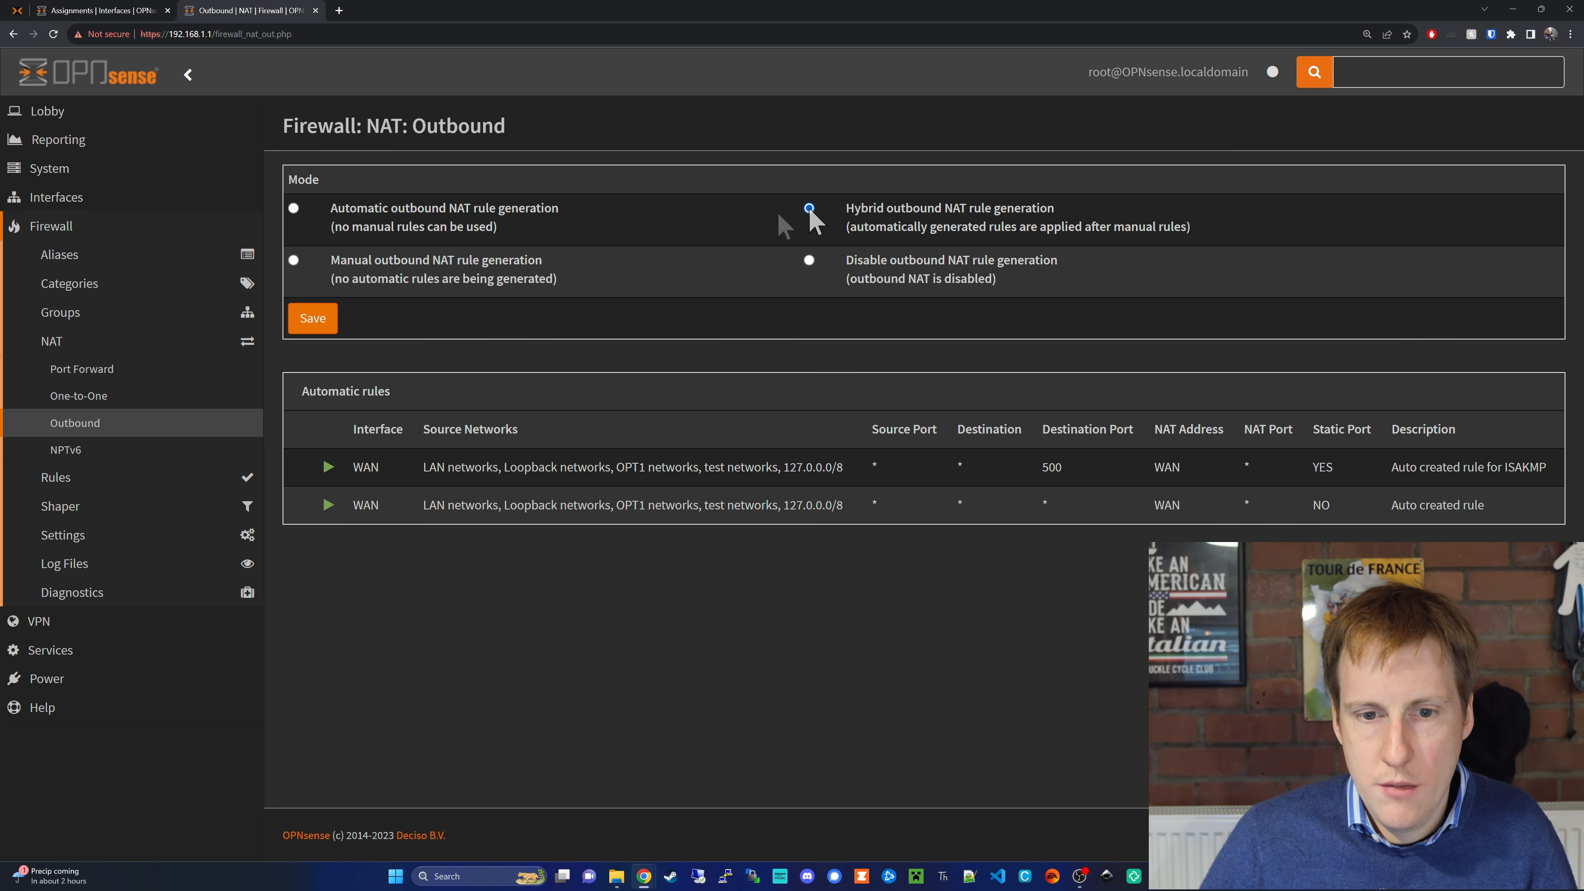
{"action": "left_click", "coordinate": [312, 319]}
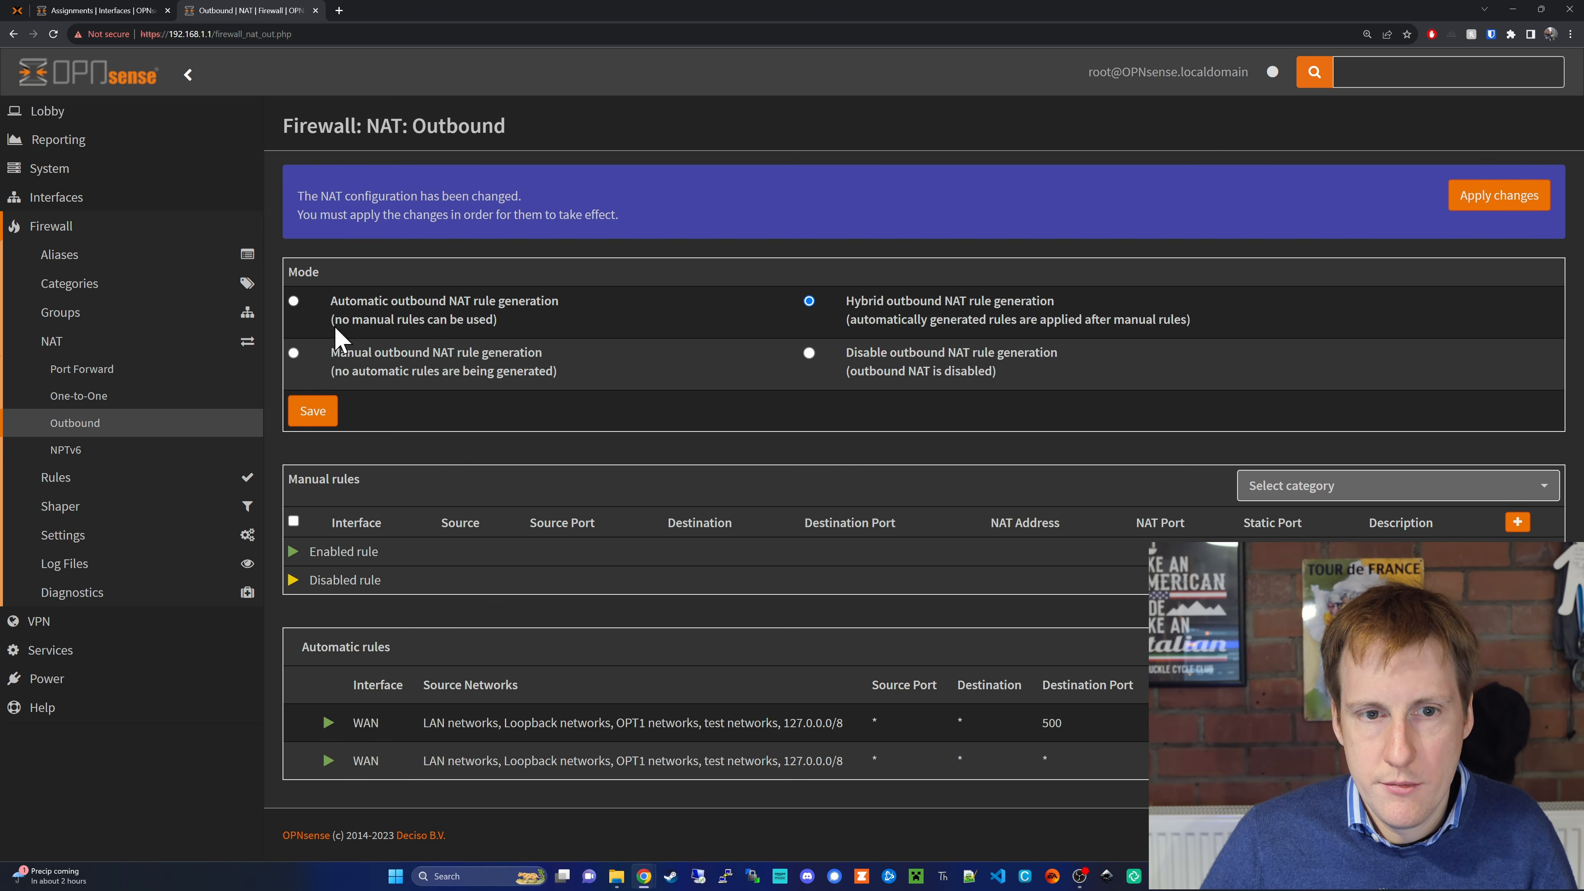
{"action": "left_click", "coordinate": [1500, 199]}
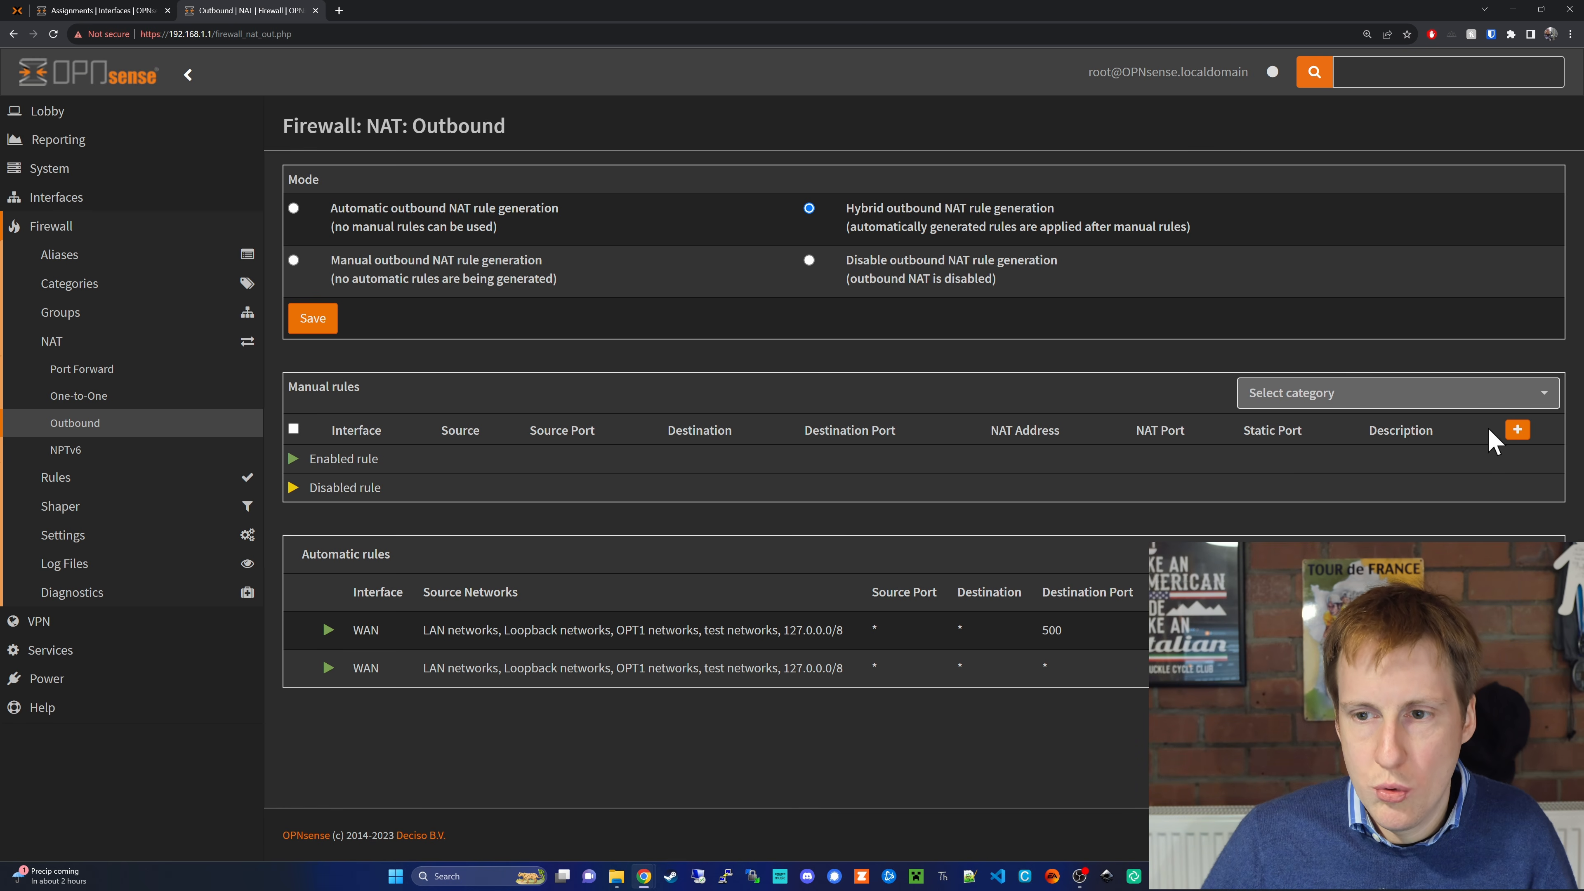
Add a manual outbound NAT rule on the WAN interface with source address "test net", then save and apply it.
{"action": "left_click", "coordinate": [1517, 430]}
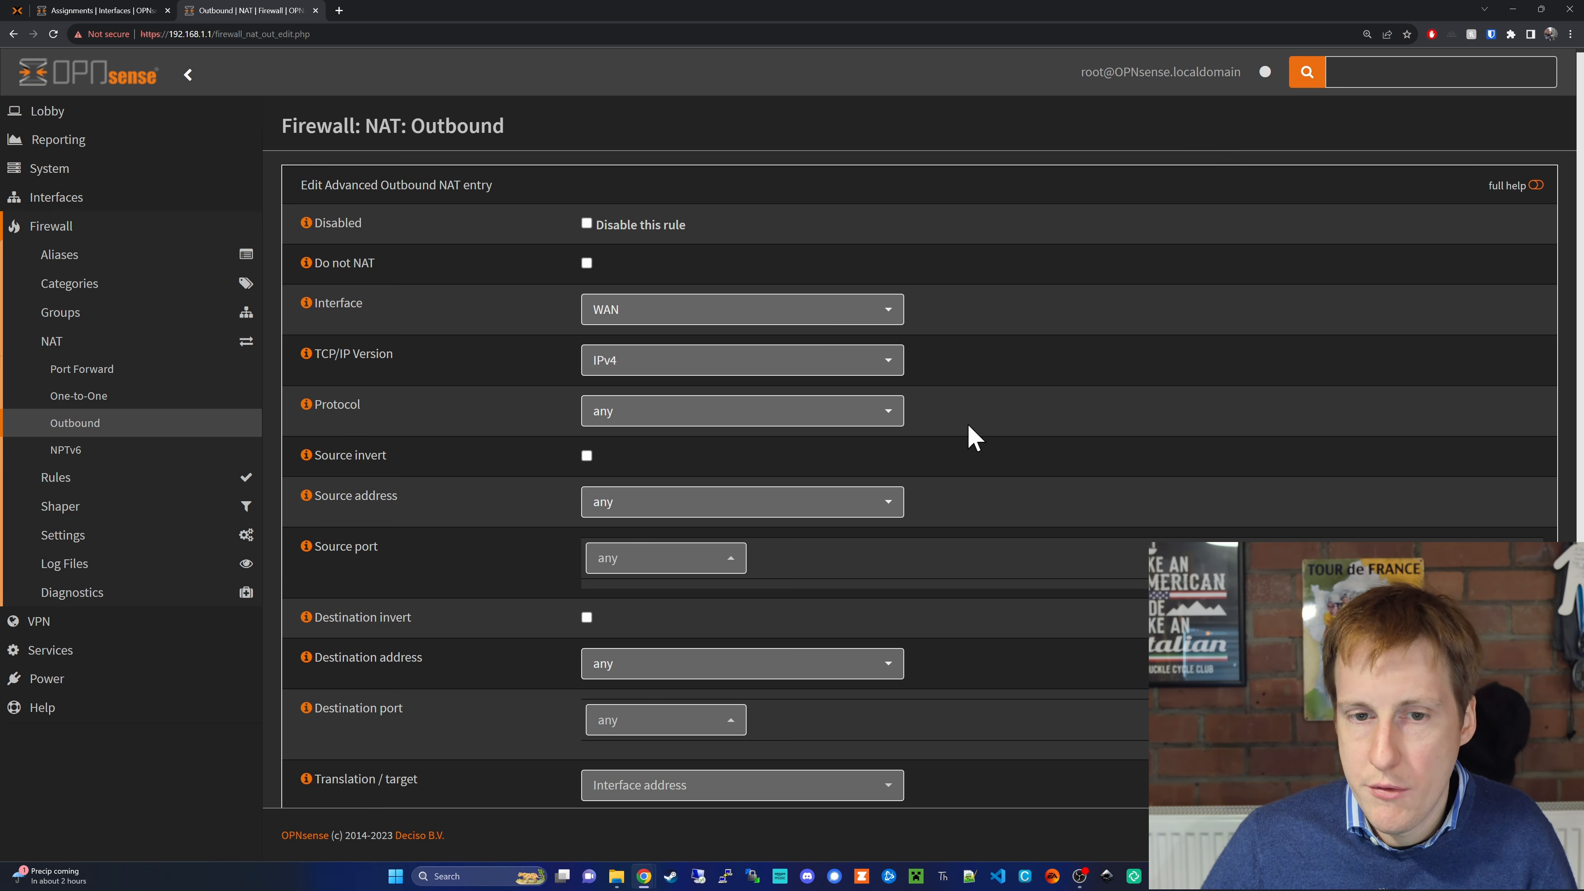
{"action": "scroll", "coordinate": [983, 443], "scroll_direction": "down", "scroll_amount": 2}
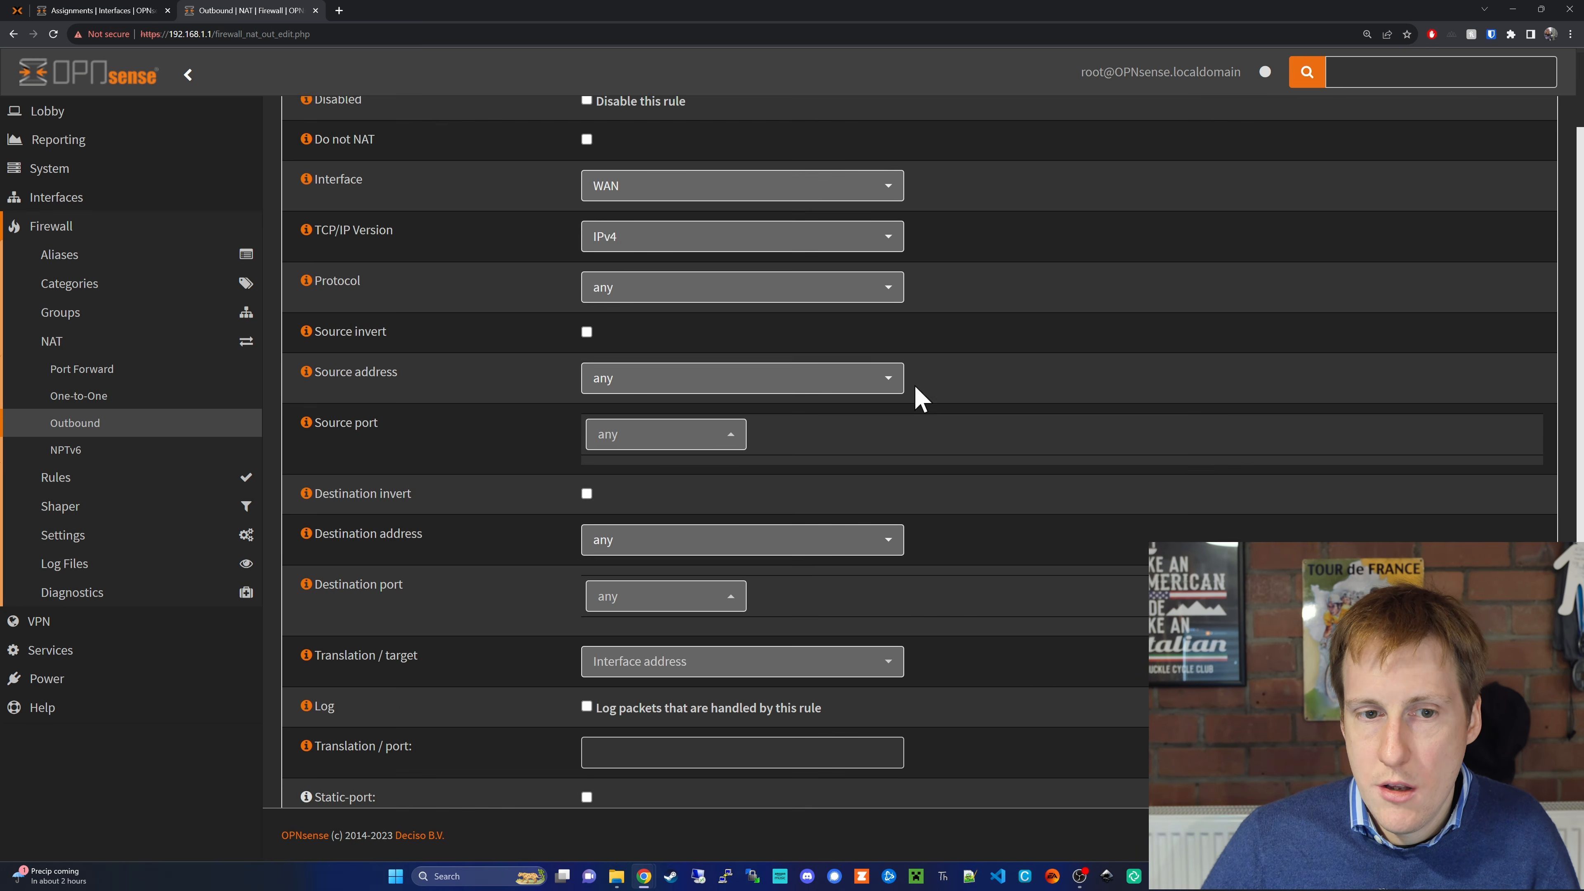
{"action": "left_click", "coordinate": [880, 380]}
{"action": "scroll", "coordinate": [1028, 404], "scroll_direction": "down", "scroll_amount": 2}
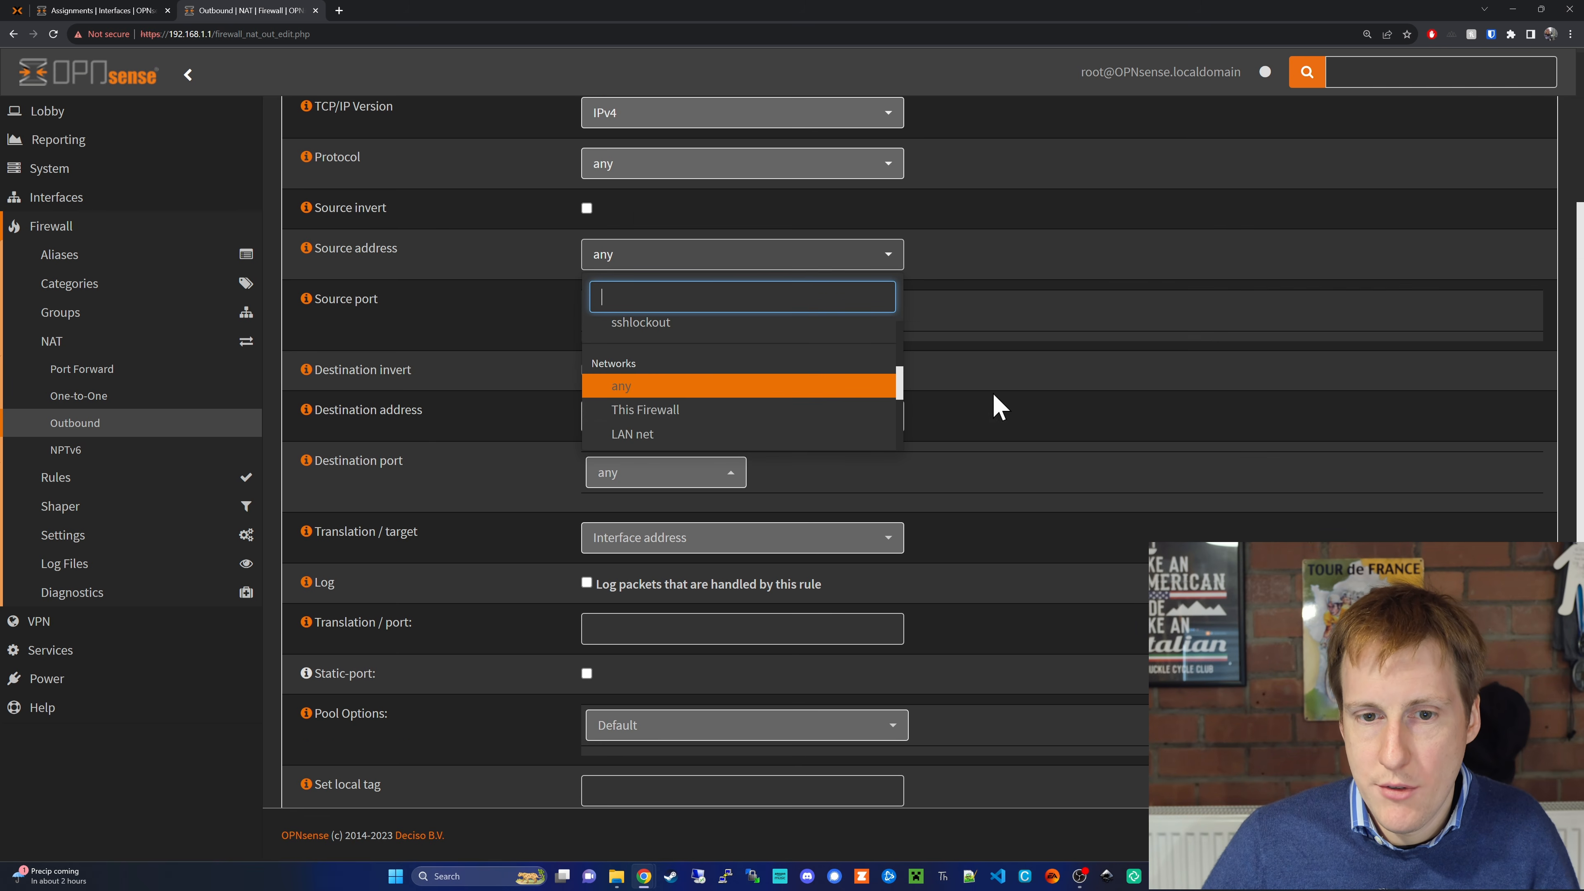
{"action": "scroll", "coordinate": [799, 411], "scroll_direction": "down", "scroll_amount": 3}
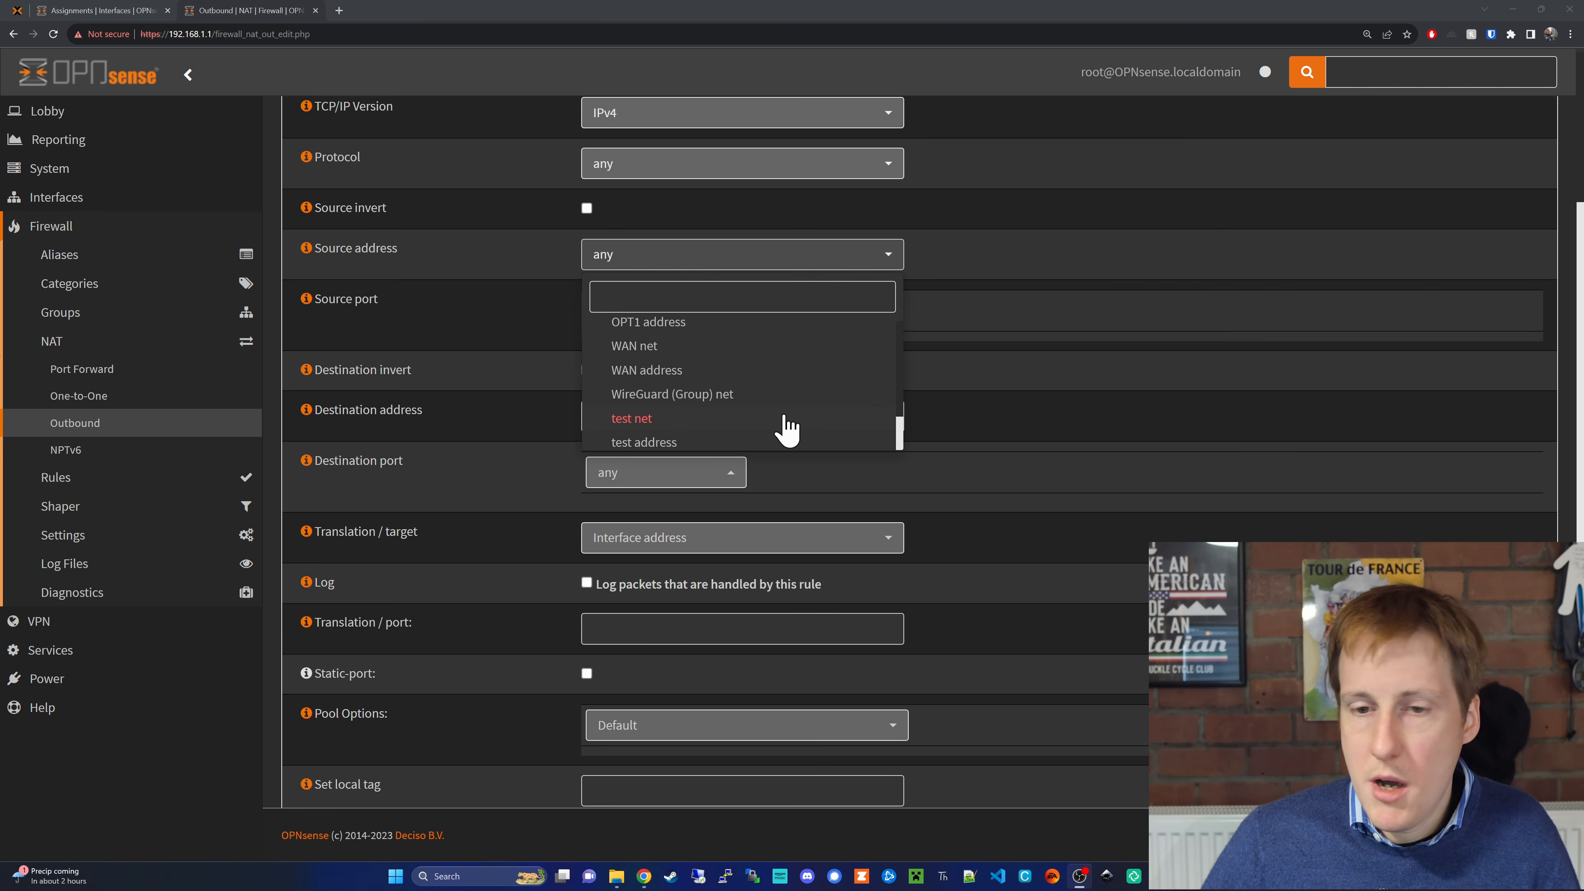
{"action": "left_click", "coordinate": [785, 415]}
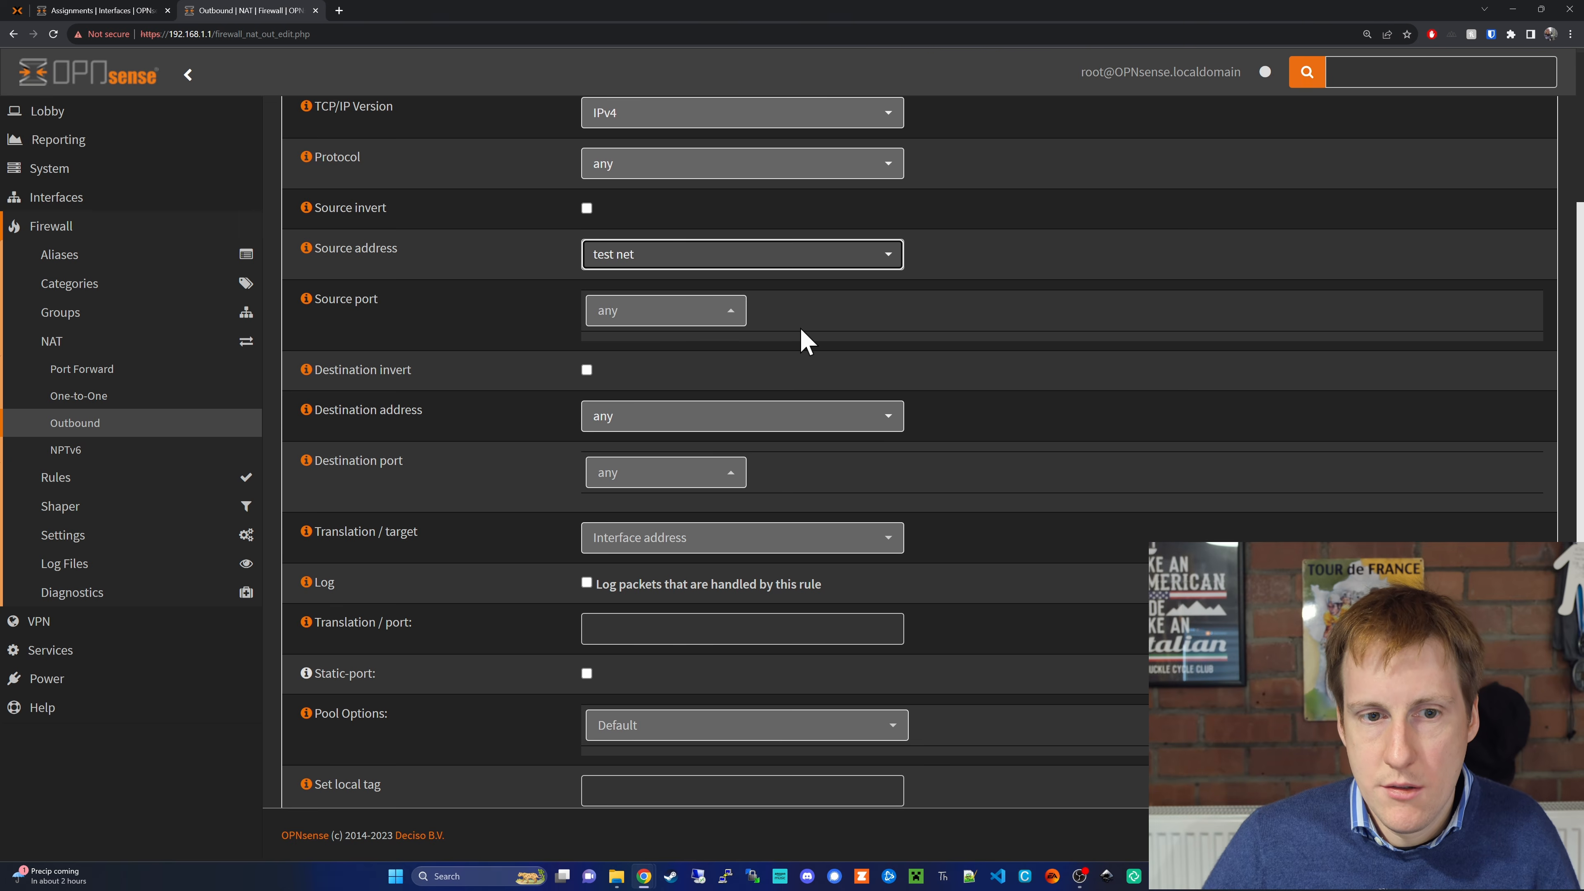
{"action": "scroll", "coordinate": [805, 340], "scroll_direction": "down", "scroll_amount": 1}
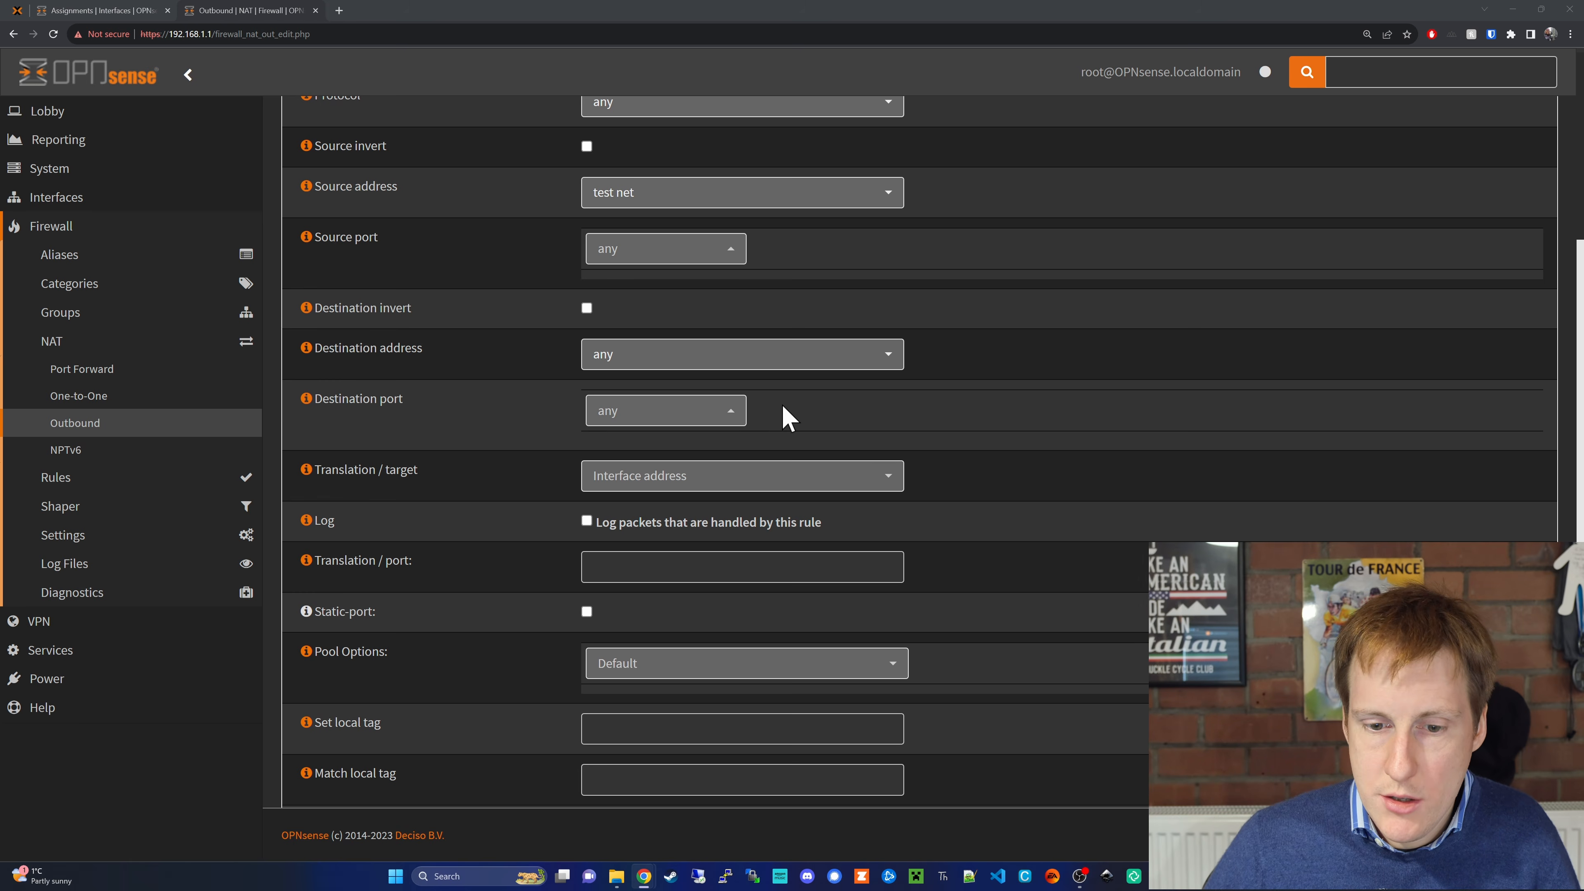
{"action": "scroll", "coordinate": [1036, 449], "scroll_direction": "down", "scroll_amount": 3}
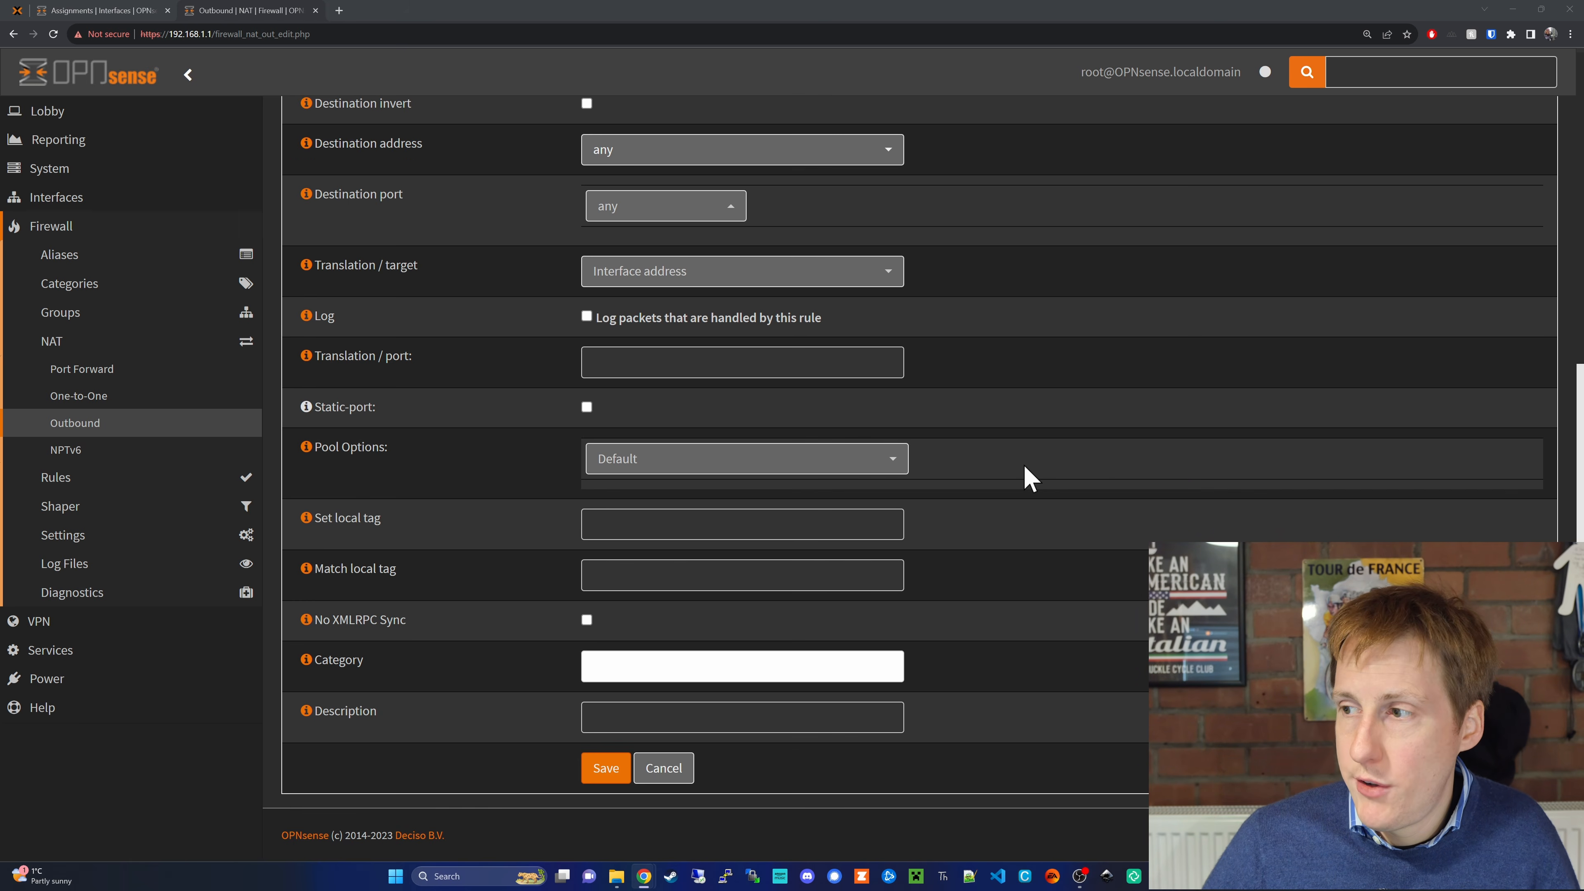
{"action": "left_click", "coordinate": [603, 774]}
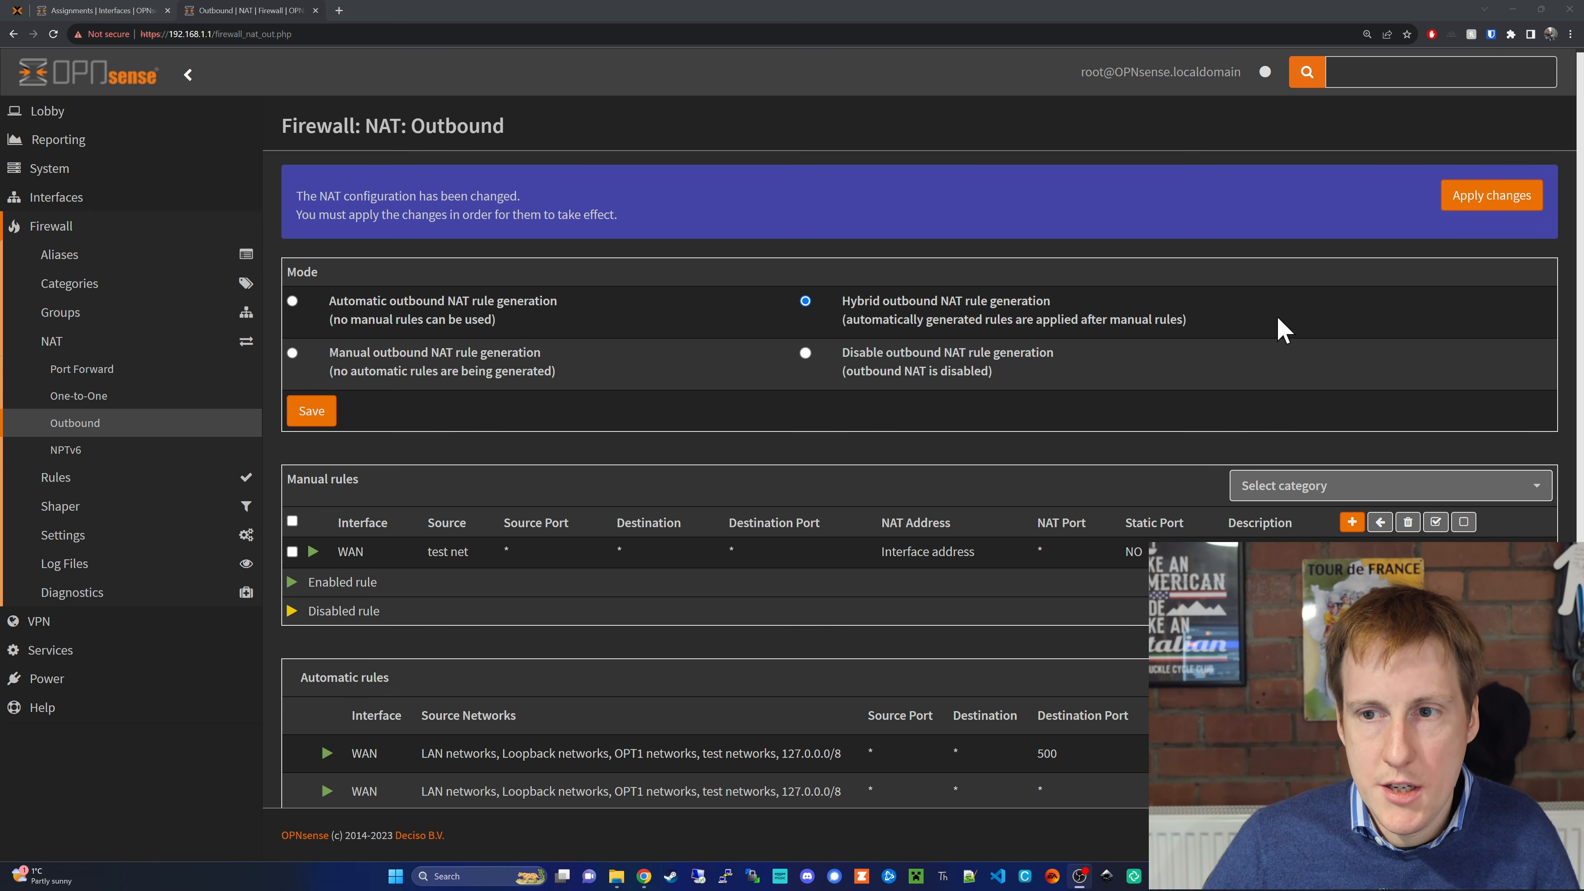
{"action": "left_click", "coordinate": [1453, 201]}
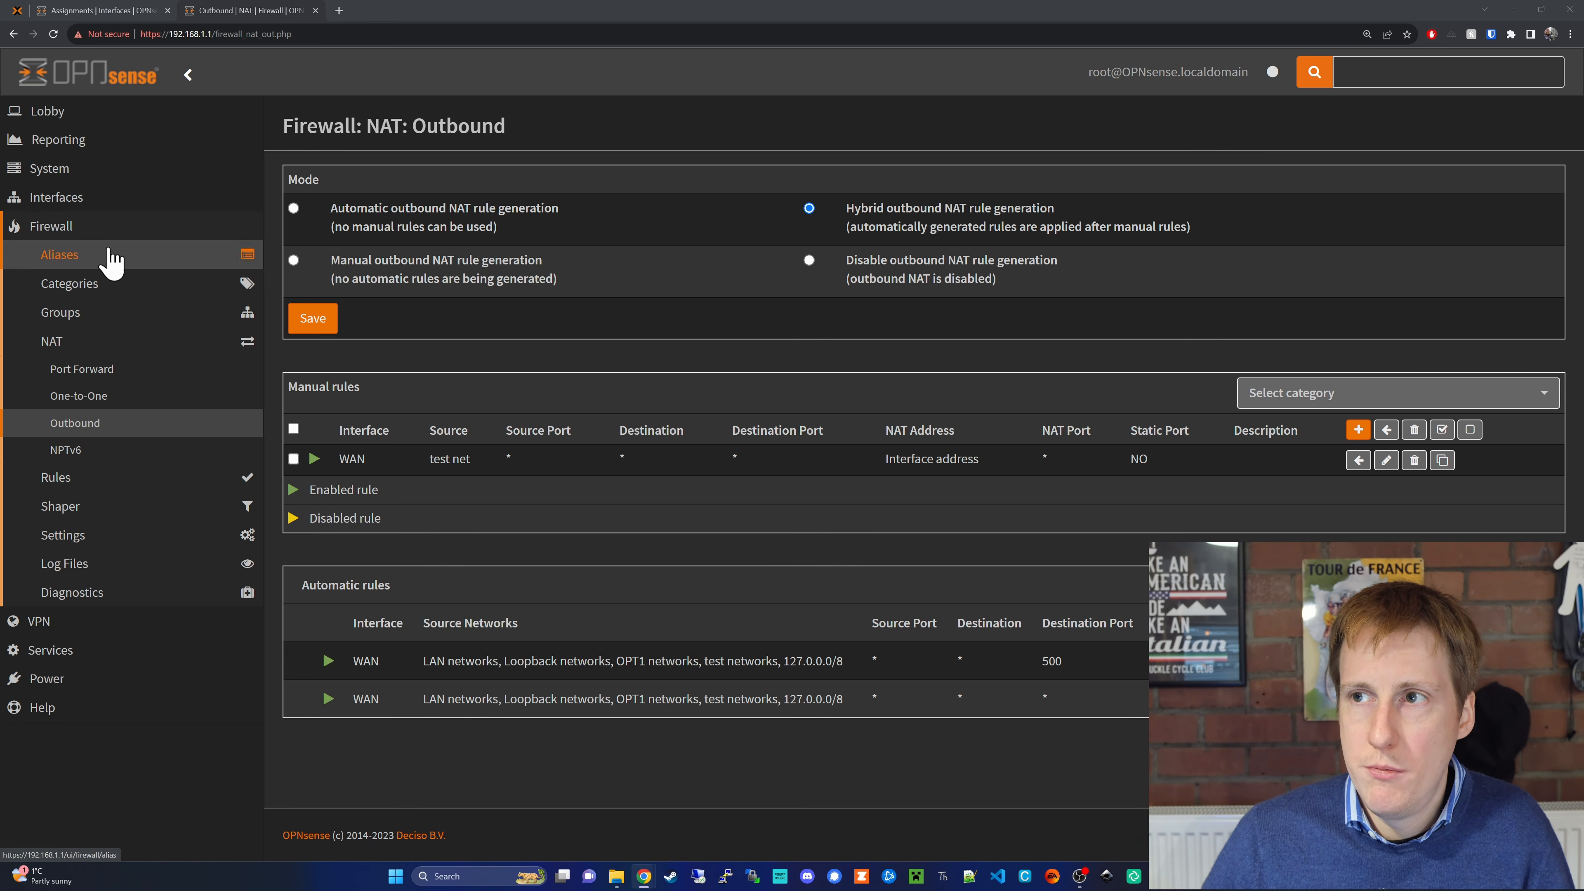
Start a new pass rule in the WAN firewall rules and set its protocol to UDP.
{"action": "left_click", "coordinate": [105, 482]}
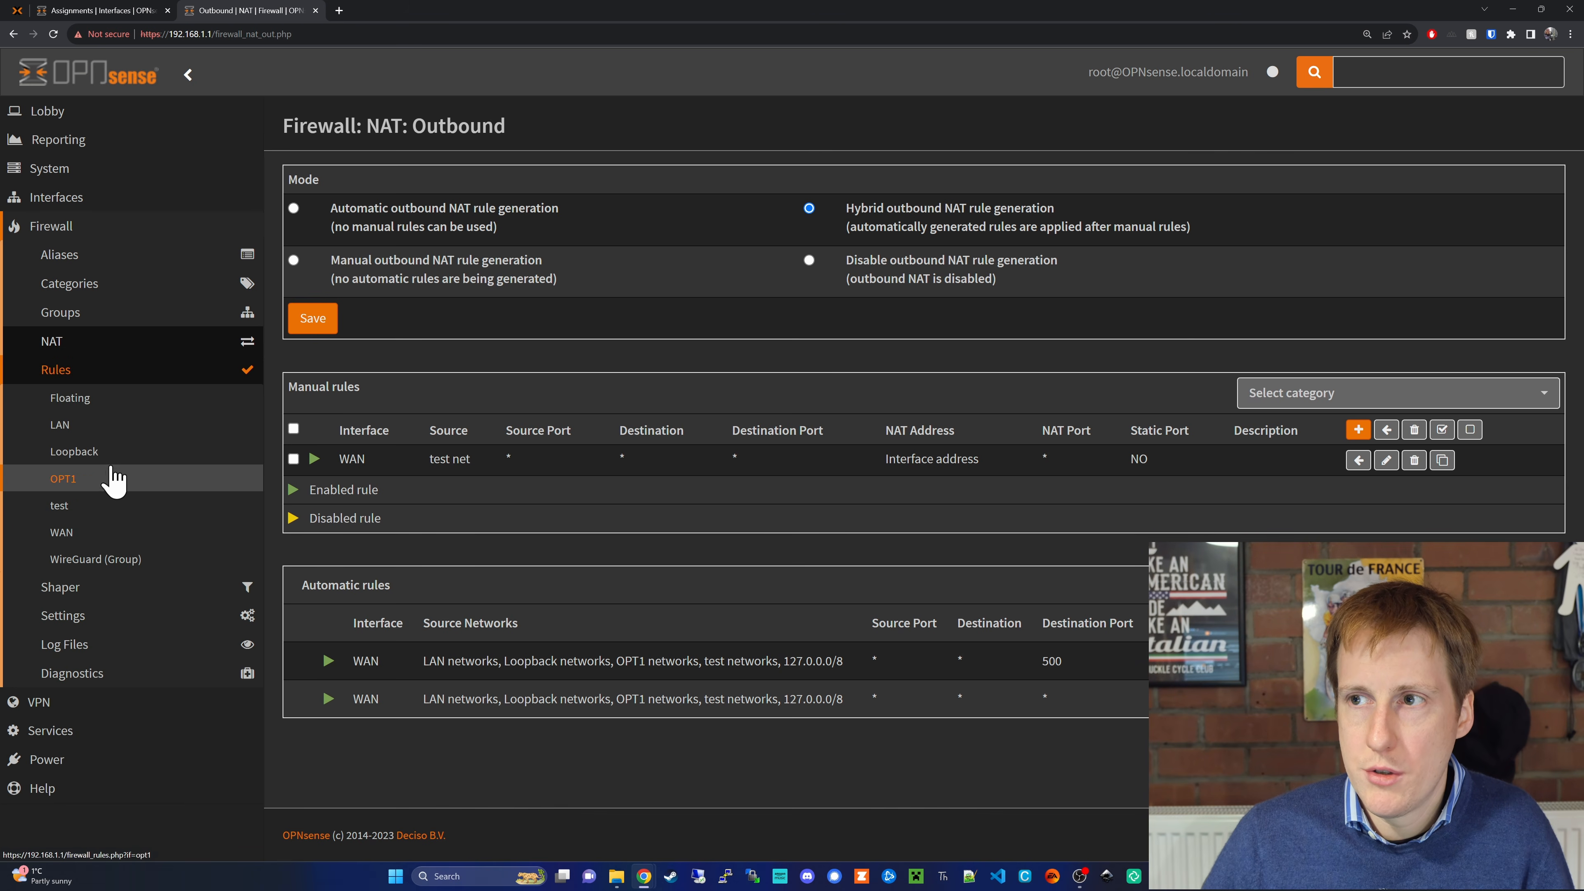
{"action": "left_click", "coordinate": [119, 541]}
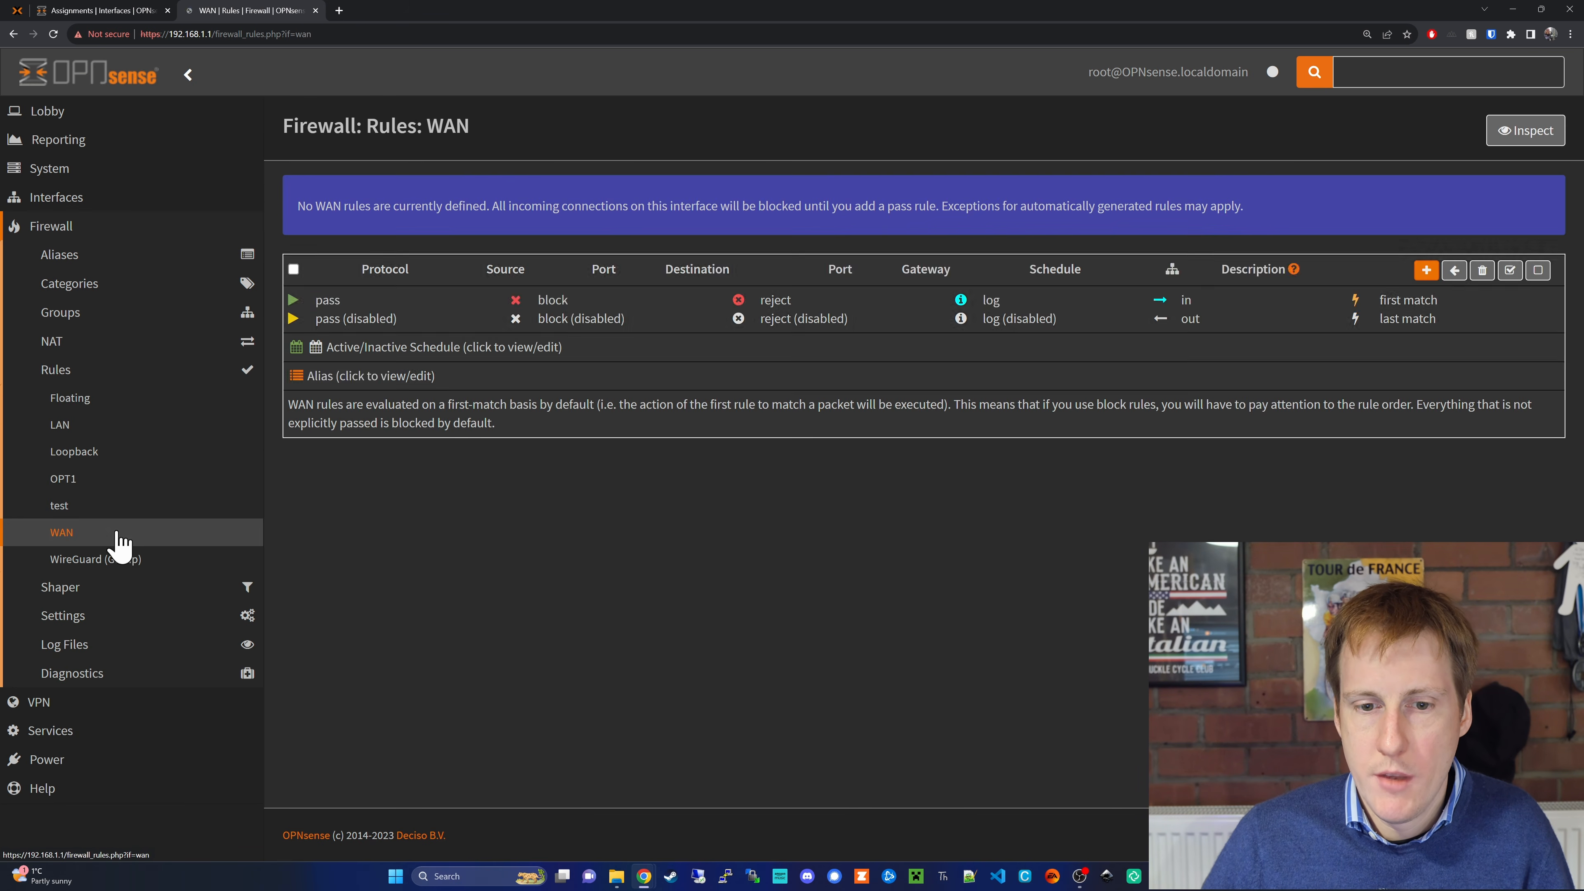
{"action": "left_click", "coordinate": [1424, 270]}
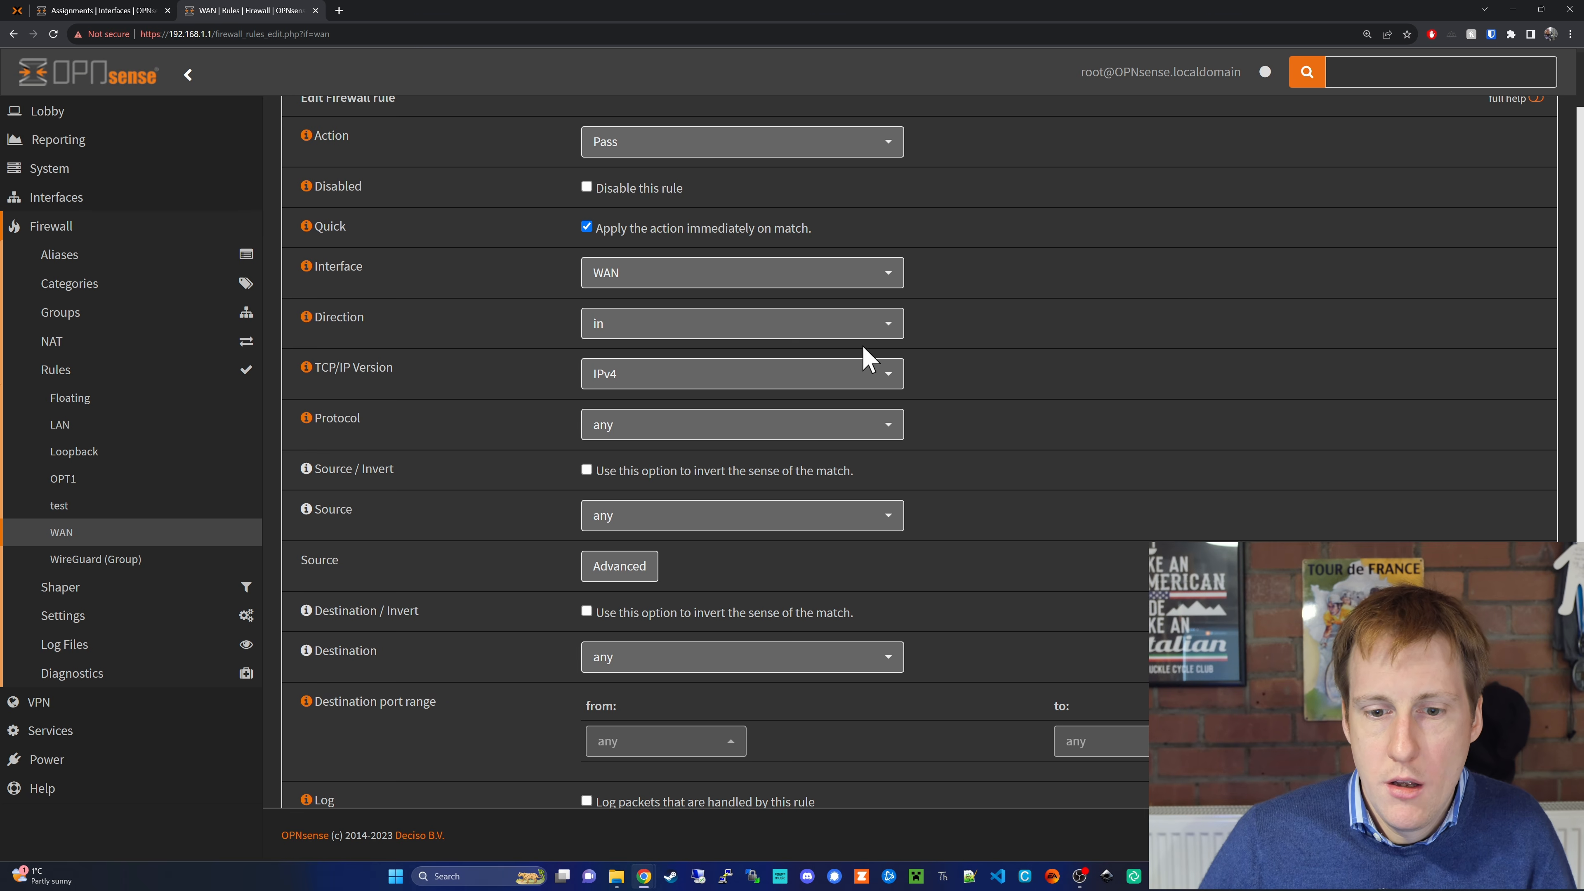
{"action": "left_click", "coordinate": [879, 434]}
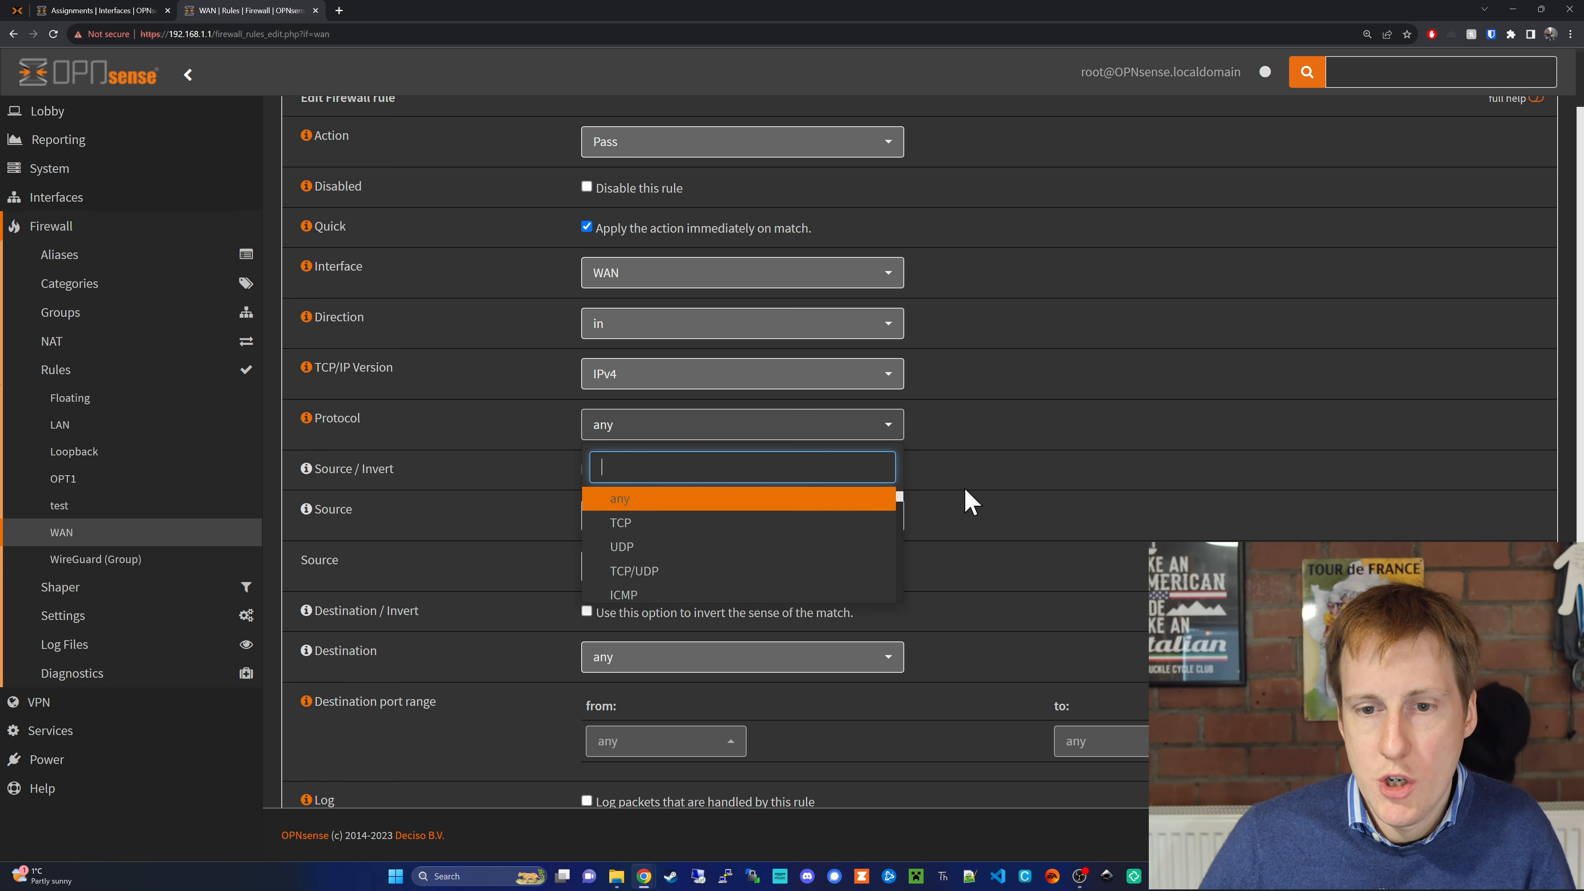
{"action": "scroll", "coordinate": [965, 499], "scroll_direction": "down", "scroll_amount": 2}
{"action": "left_click", "coordinate": [732, 431]}
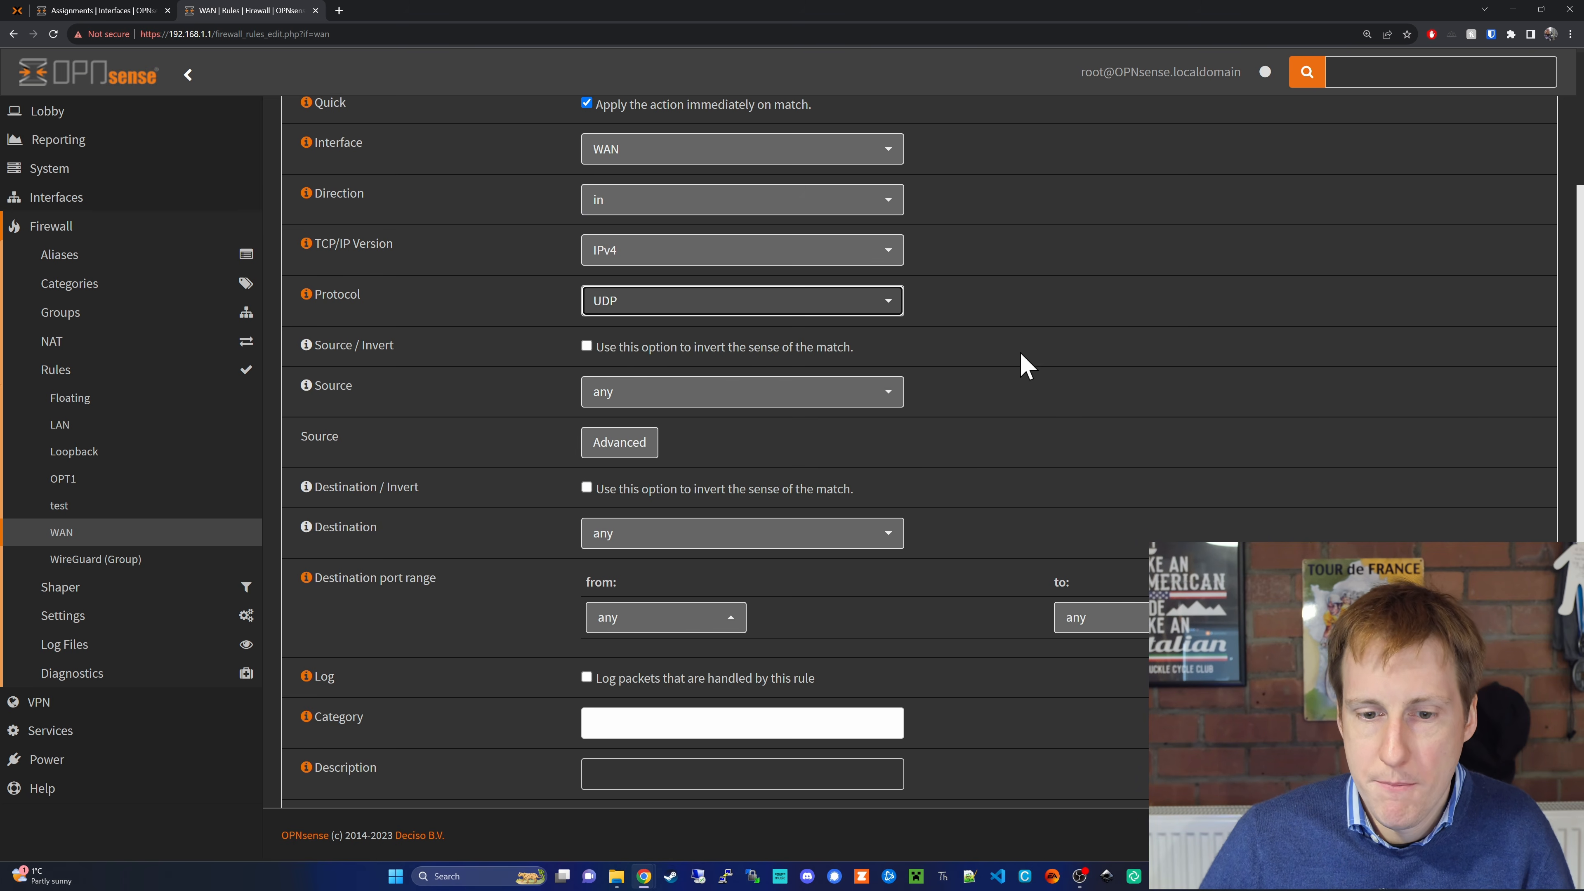
Set the WAN rule's destination to WAN address and the end of its destination port range to 51820, then save and apply it.
{"action": "scroll", "coordinate": [980, 382], "scroll_direction": "down", "scroll_amount": 1}
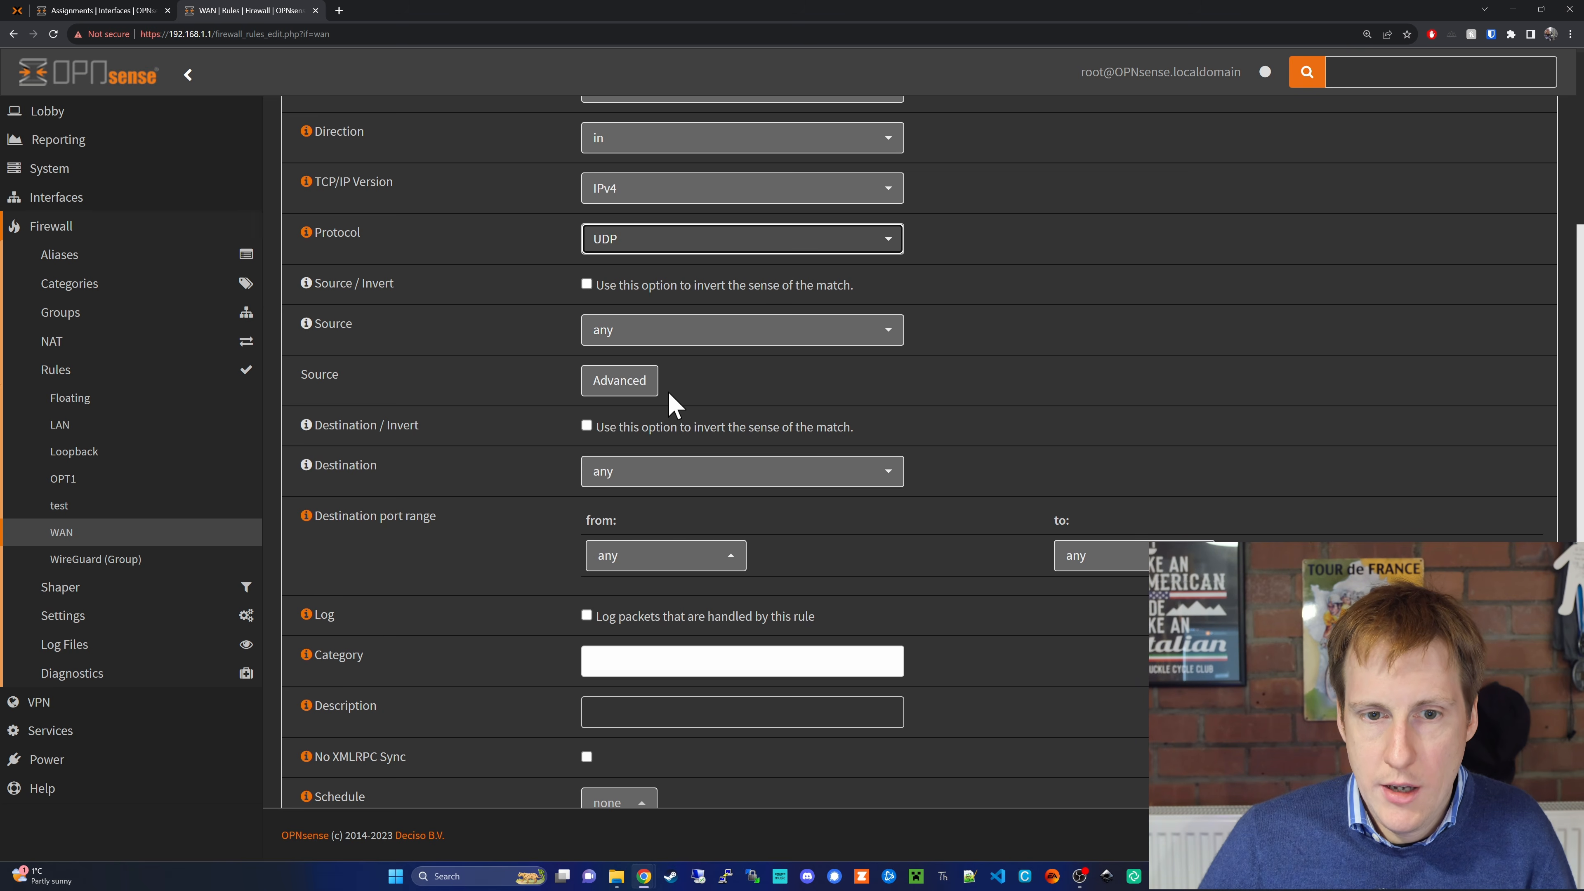
{"action": "scroll", "coordinate": [713, 389], "scroll_direction": "down", "scroll_amount": 3}
{"action": "left_click", "coordinate": [717, 369]}
{"action": "scroll", "coordinate": [827, 382], "scroll_direction": "down", "scroll_amount": 4}
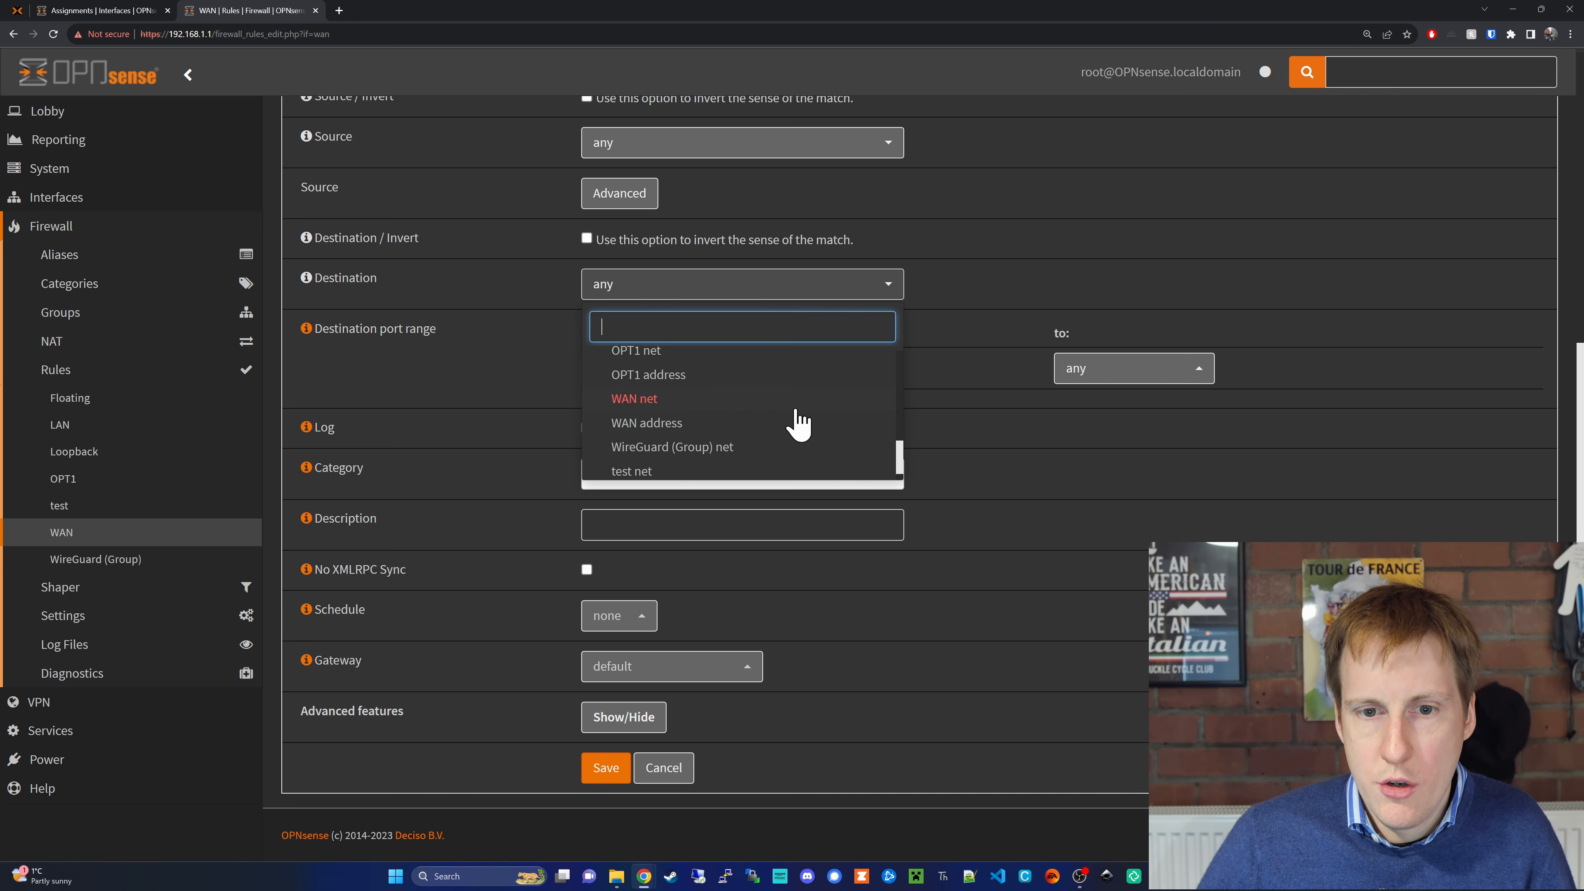
{"action": "left_click", "coordinate": [776, 423]}
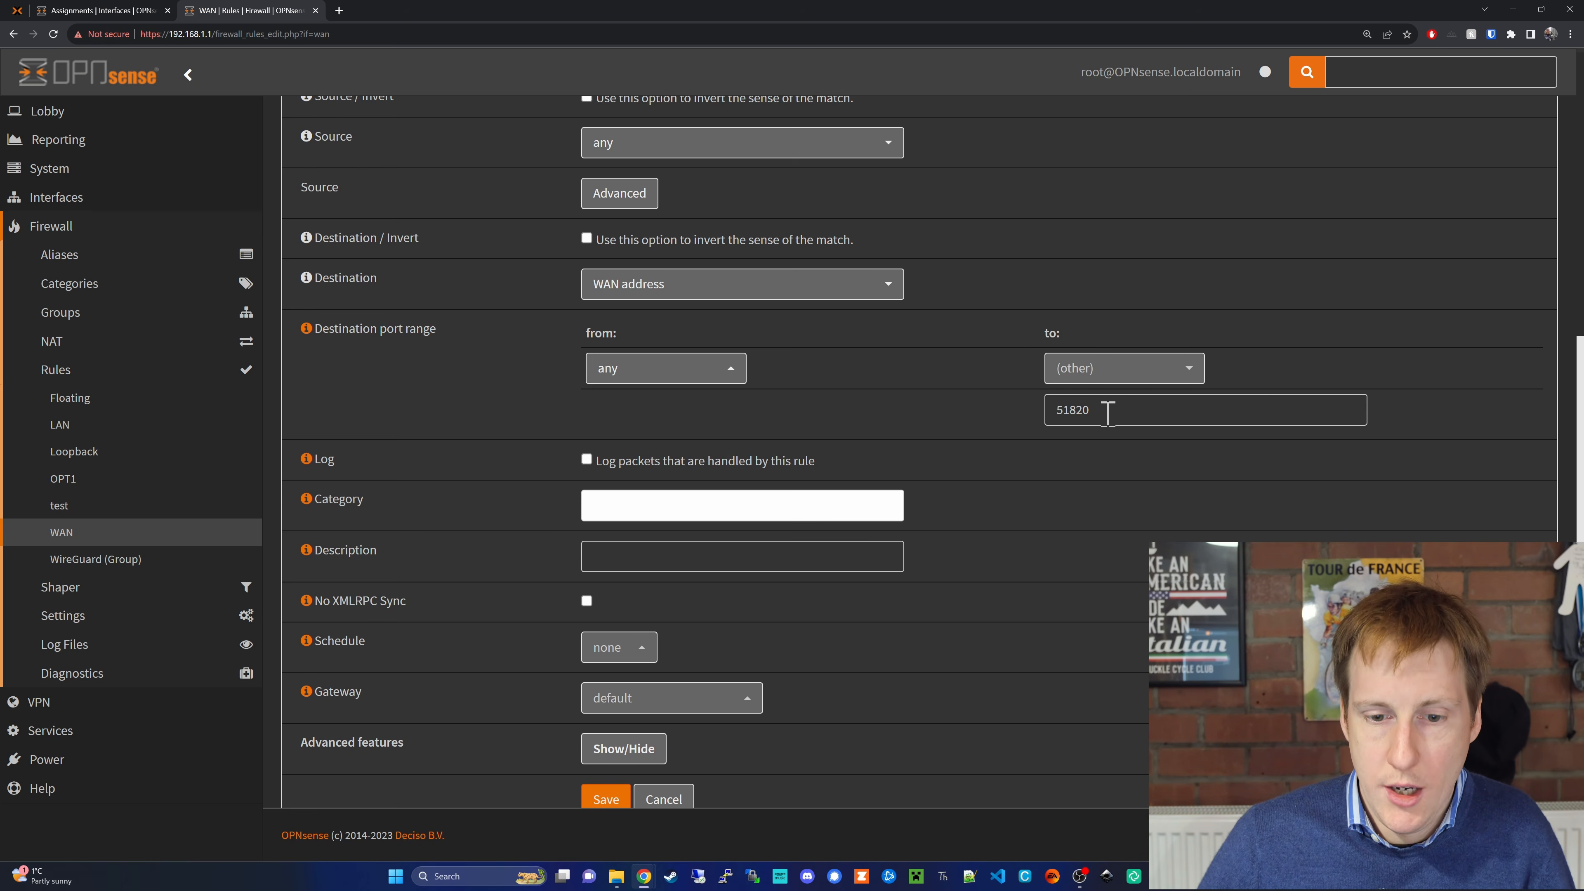
{"action": "scroll", "coordinate": [976, 465], "scroll_direction": "down", "scroll_amount": 1}
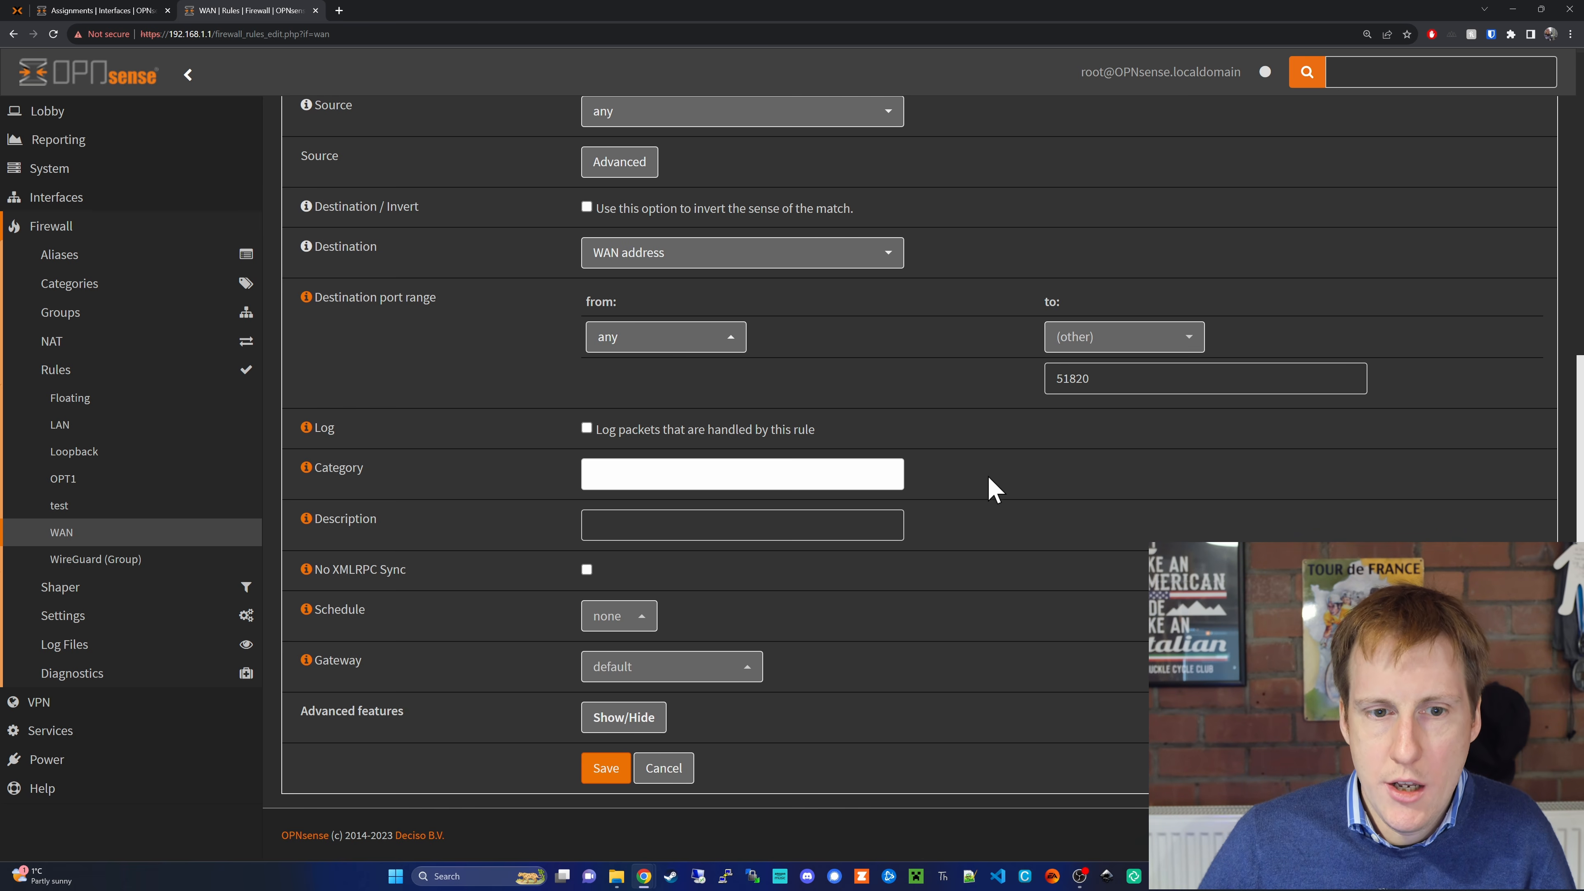
{"action": "left_click", "coordinate": [600, 771]}
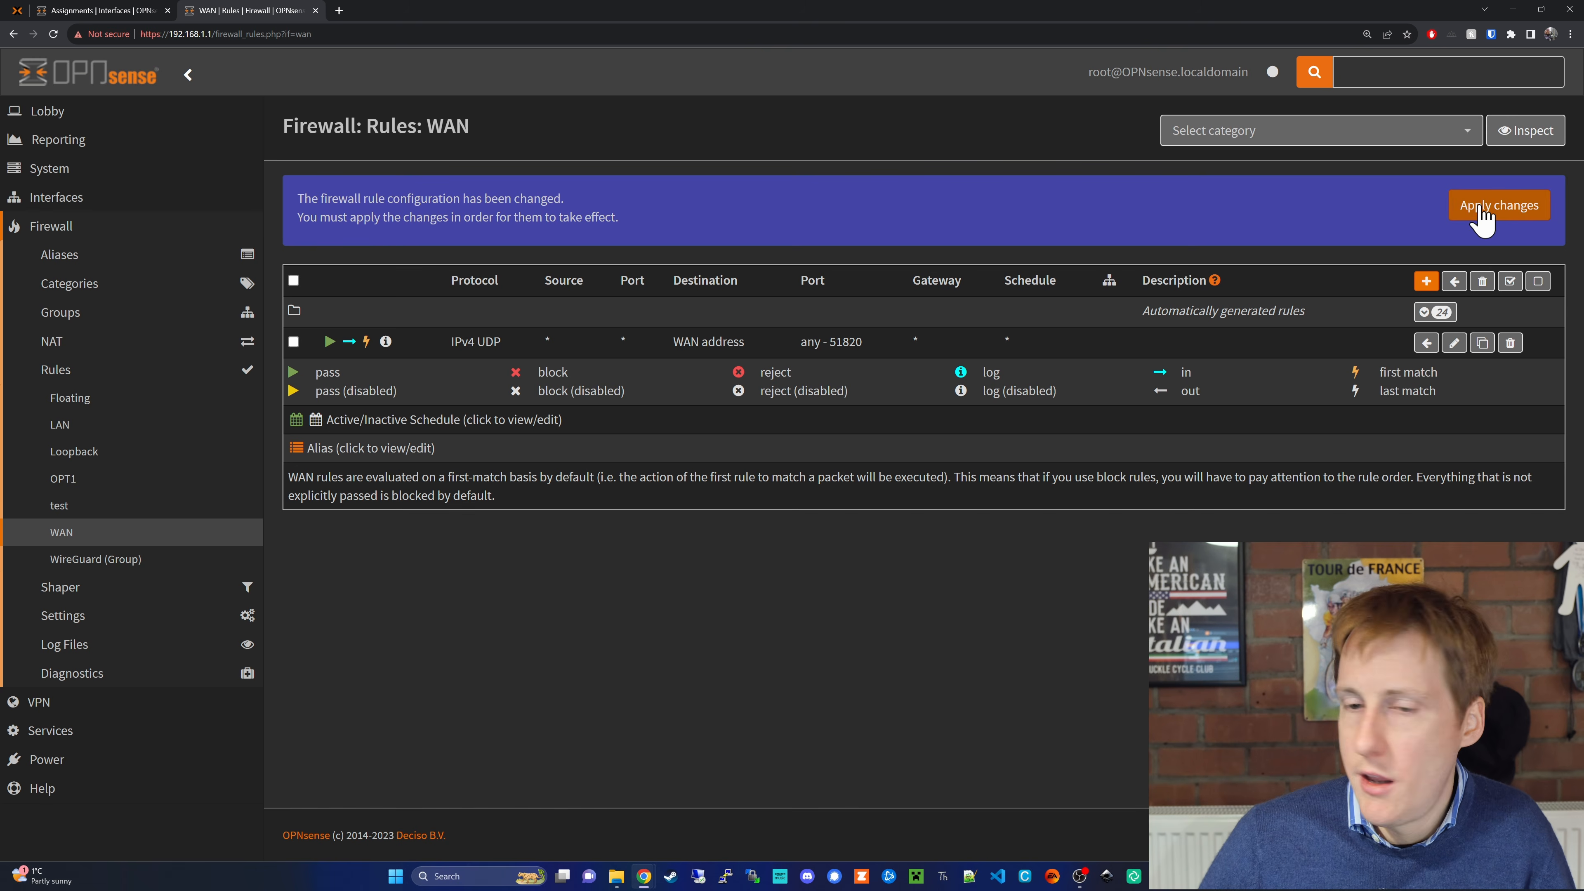
{"action": "left_click", "coordinate": [1480, 211]}
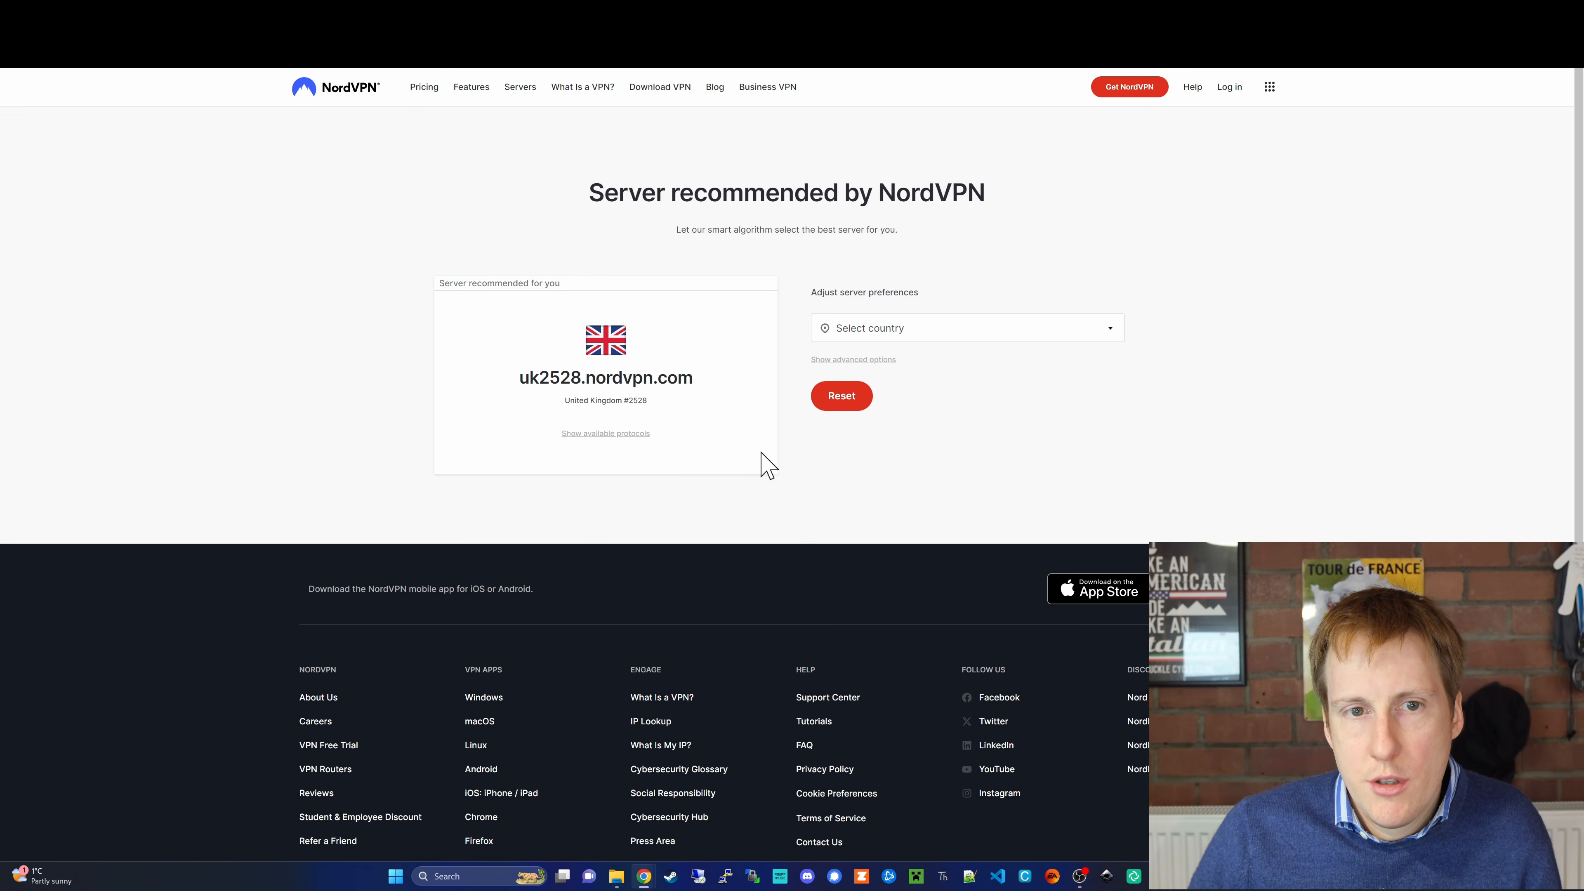
Download the OpenVPN UDP config for NordVPN's recommended server uk2528.nordvpn.com and look through the file in the text editor.
{"action": "left_click", "coordinate": [611, 438]}
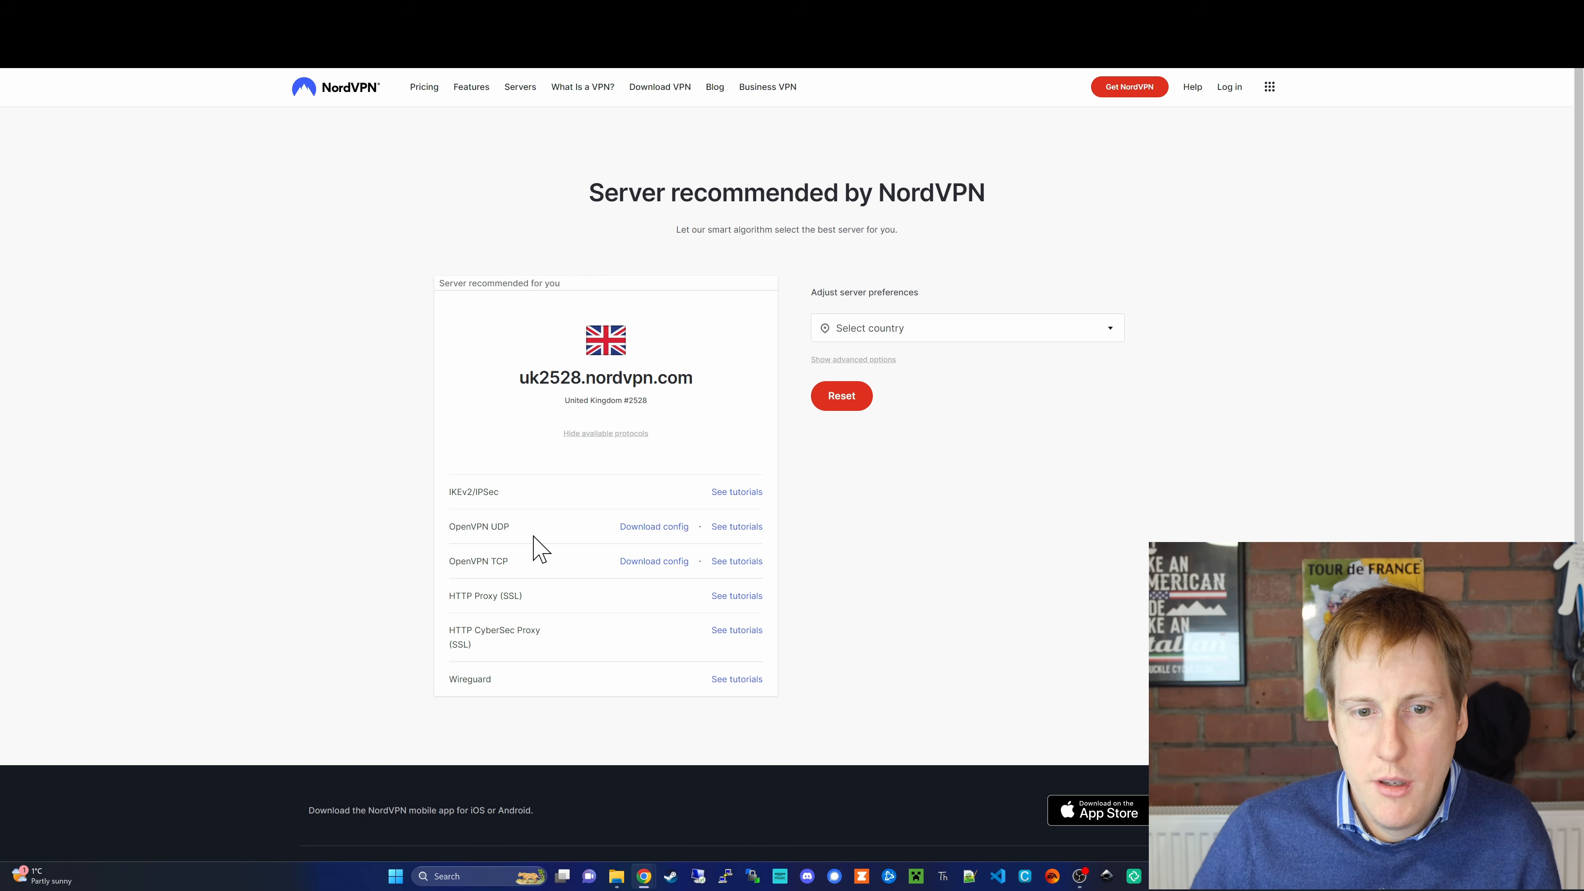
{"action": "left_click", "coordinate": [660, 527]}
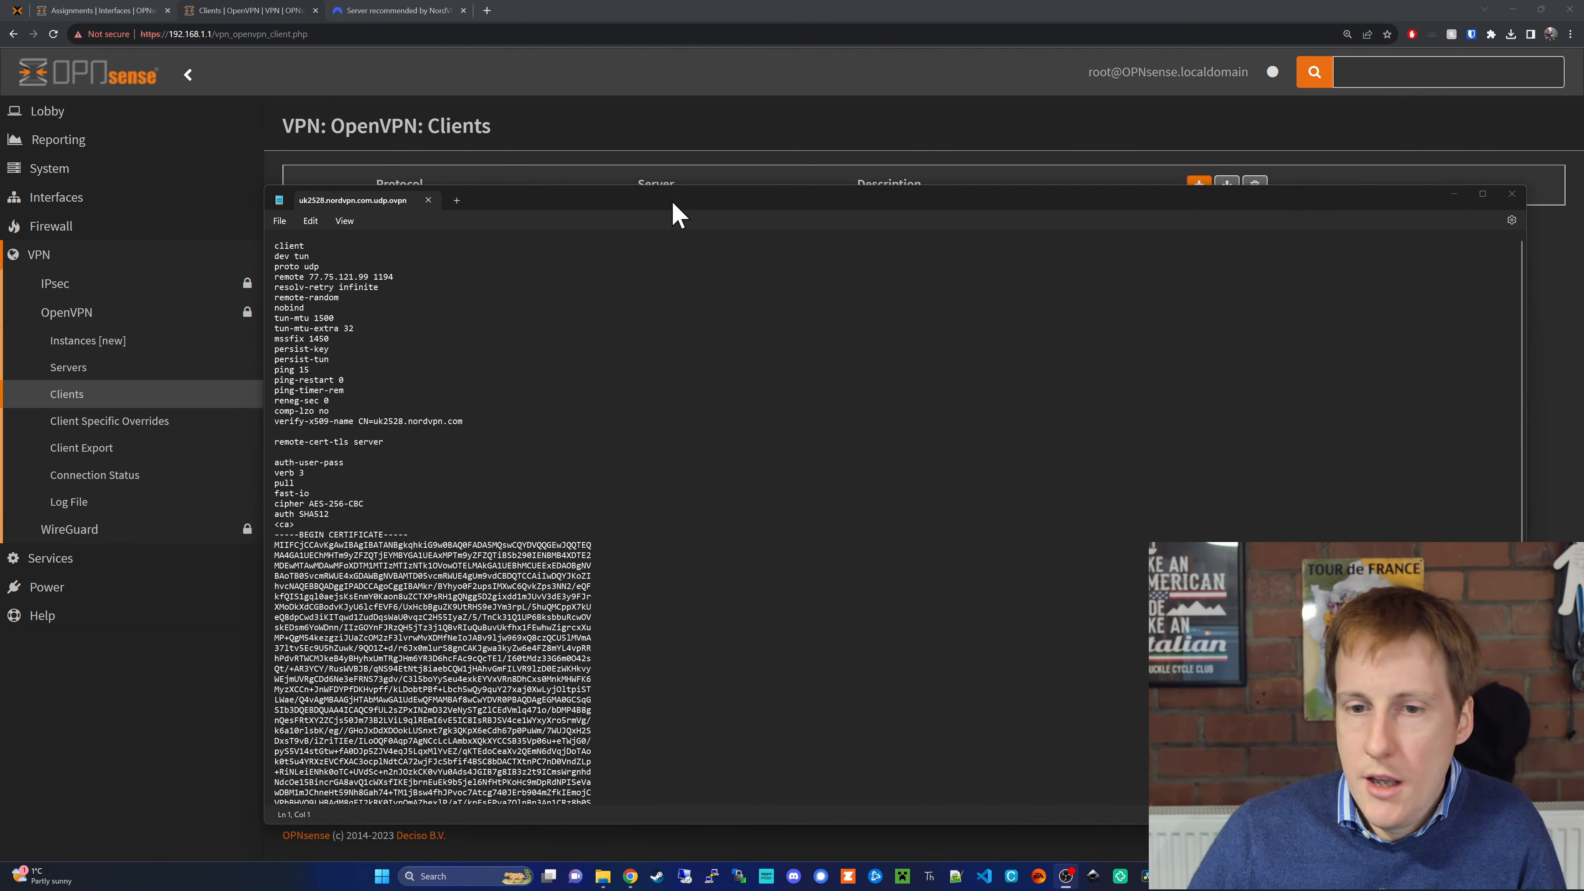
{"action": "left_click_drag", "start_coordinate": [674, 211], "coordinate": [635, 163]}
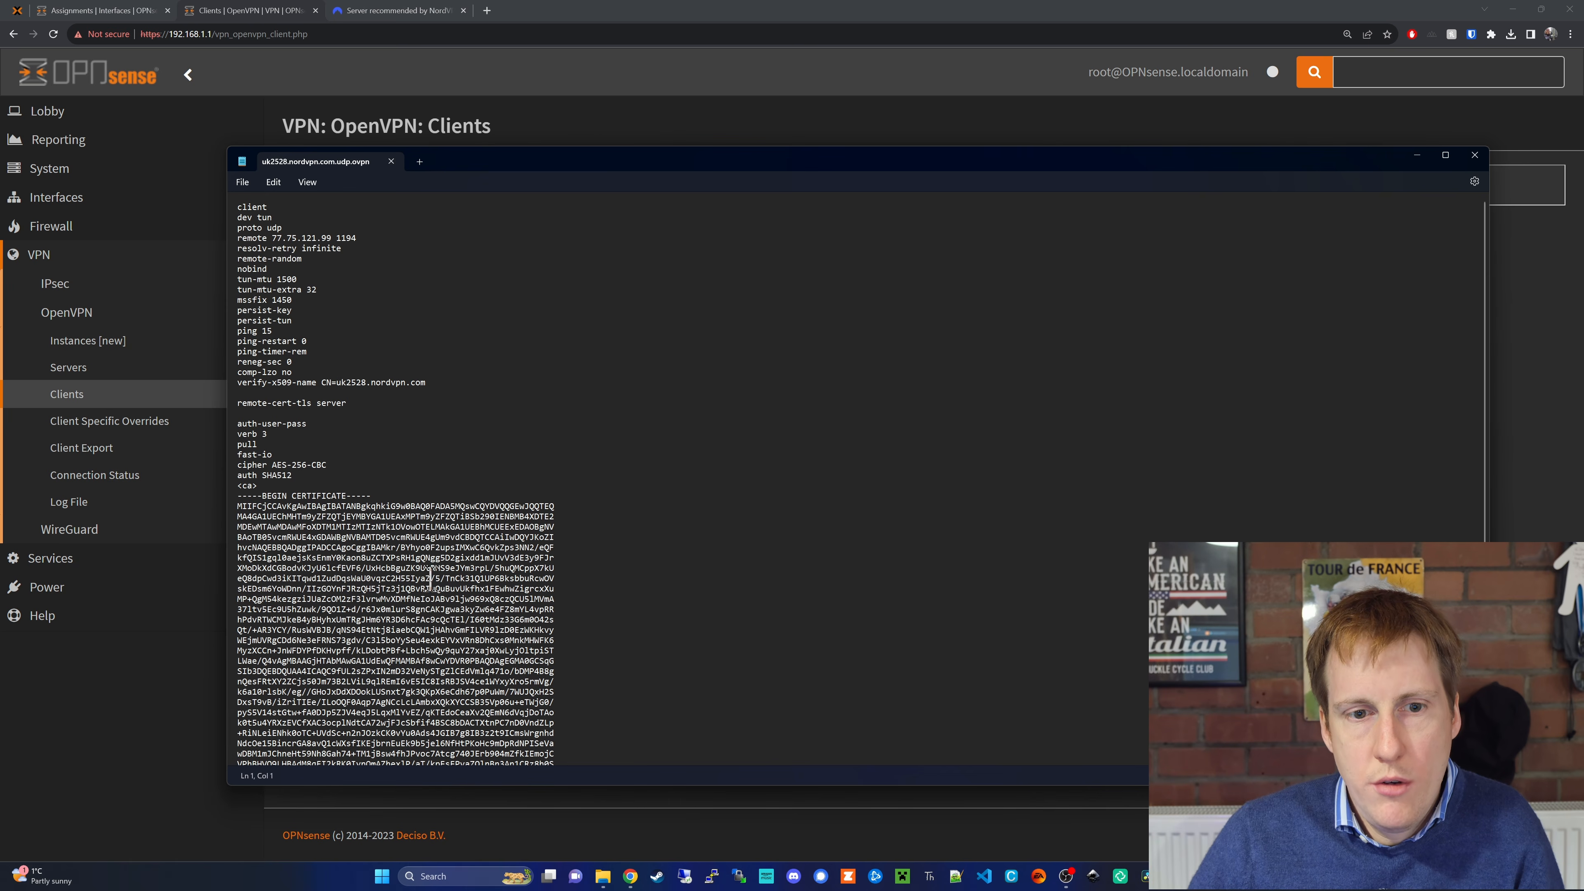
{"action": "scroll", "coordinate": [432, 643], "scroll_direction": "down", "scroll_amount": 6}
{"action": "scroll", "coordinate": [433, 642], "scroll_direction": "down", "scroll_amount": 4}
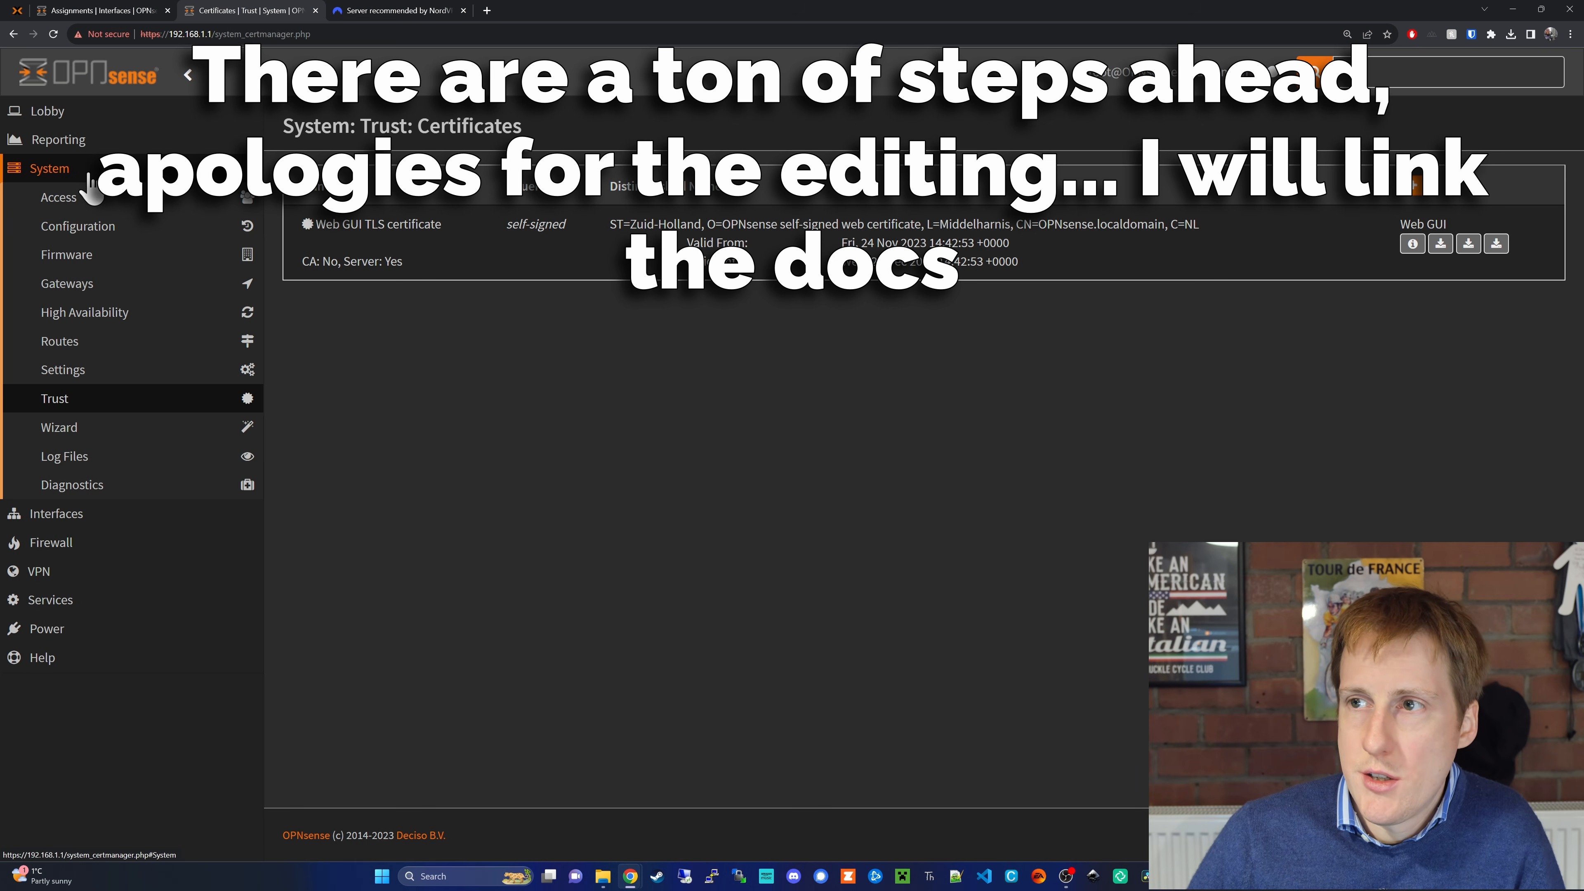
Import an existing certificate authority named "NordVPN" into the trust authorities using the certificate block from the downloaded .ovpn file, and save it.
{"action": "left_click", "coordinate": [117, 399]}
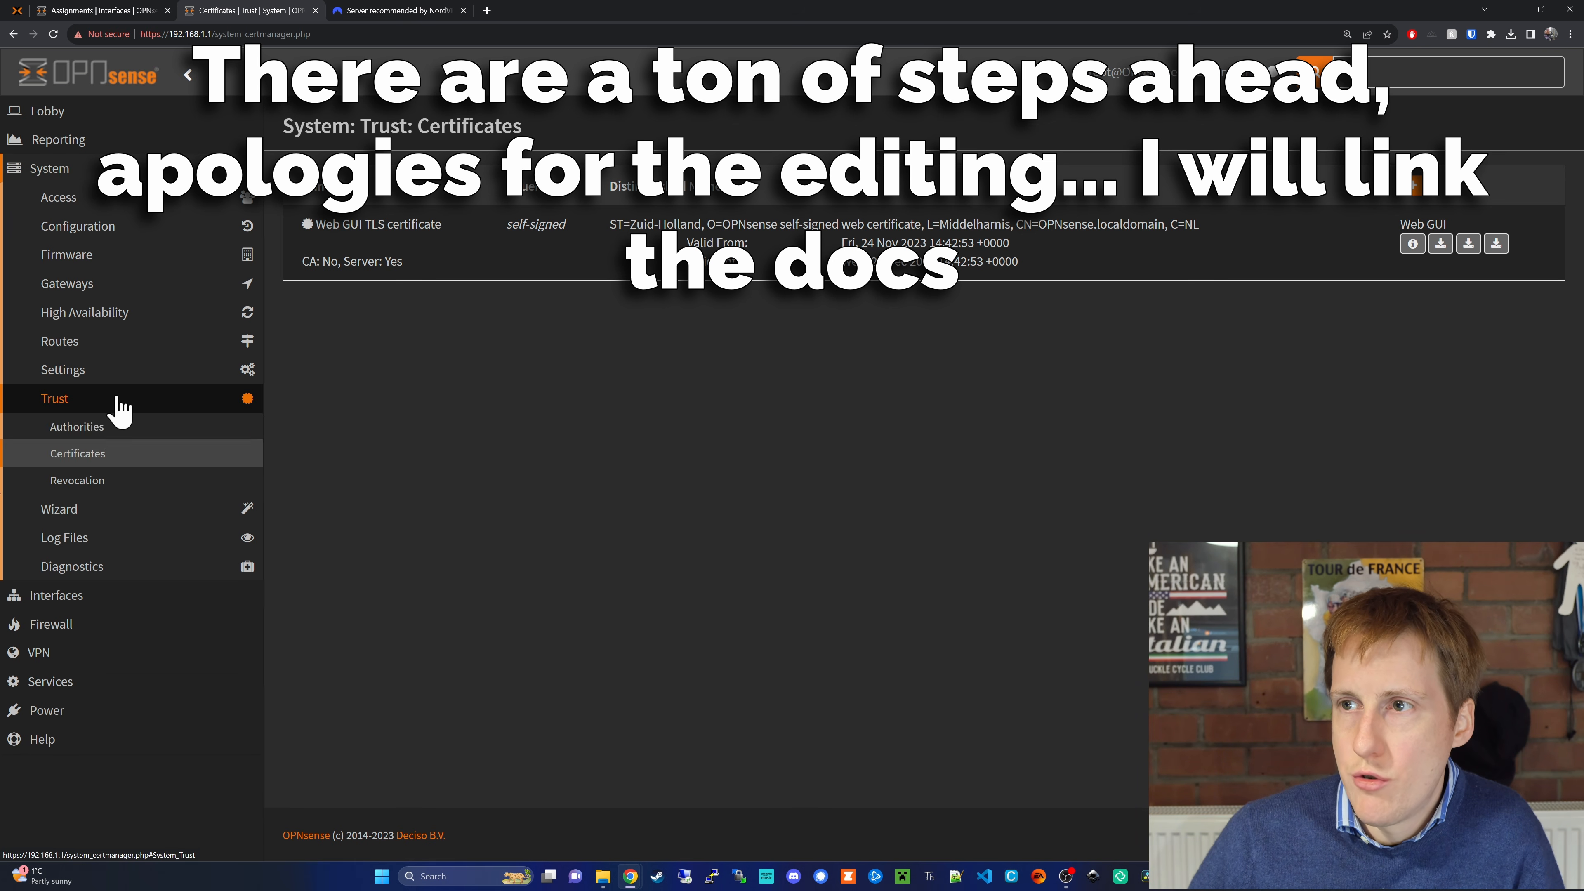
{"action": "left_click", "coordinate": [117, 431]}
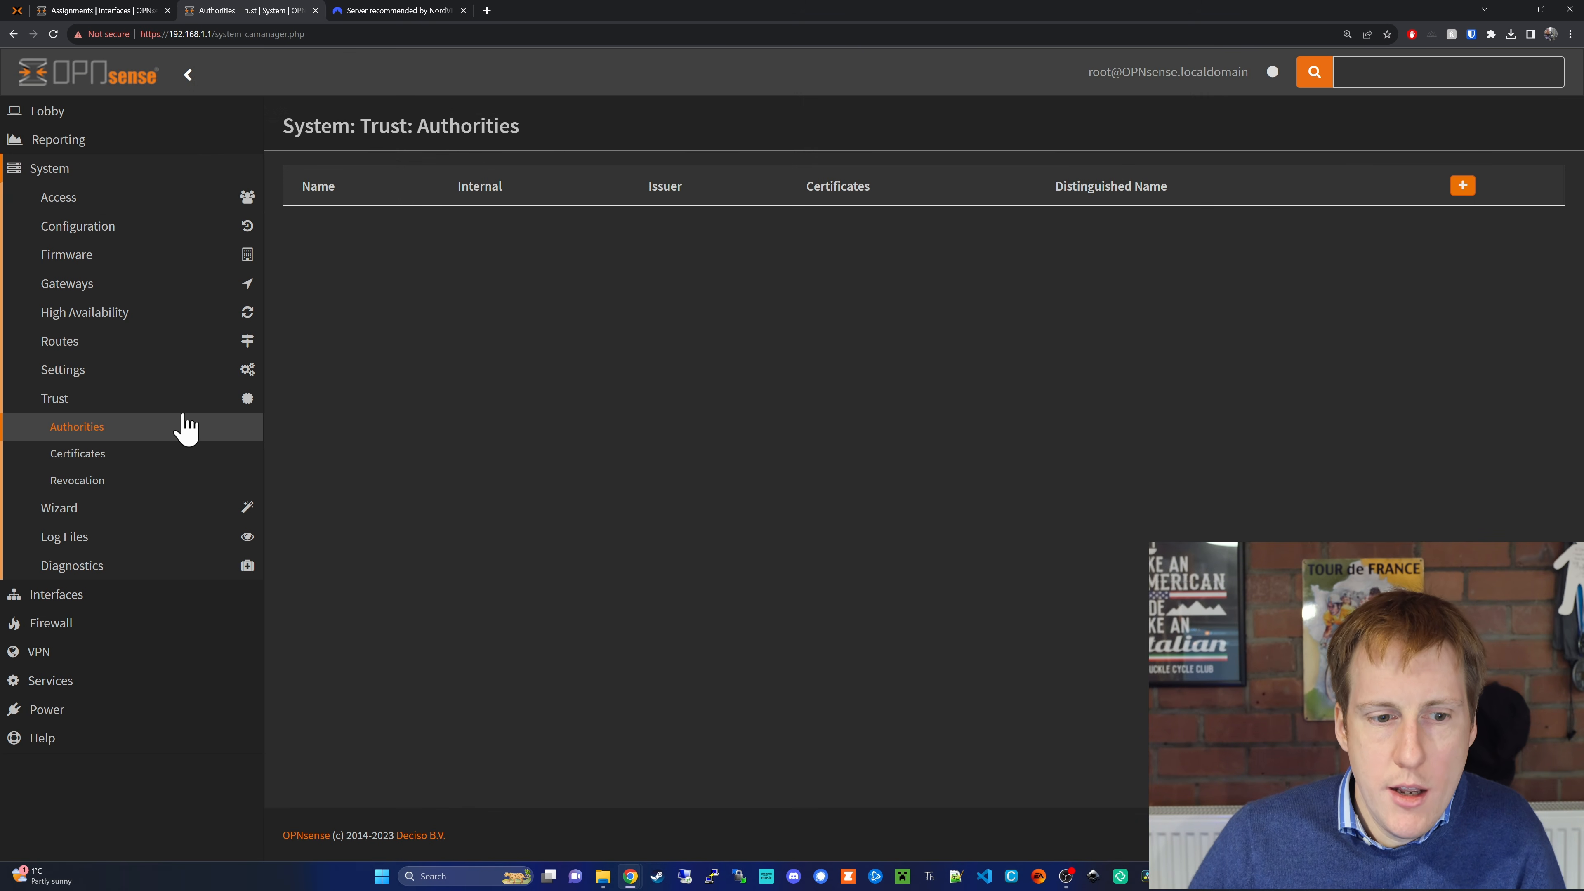
{"action": "left_click", "coordinate": [1463, 186]}
{"action": "left_click", "coordinate": [642, 233]}
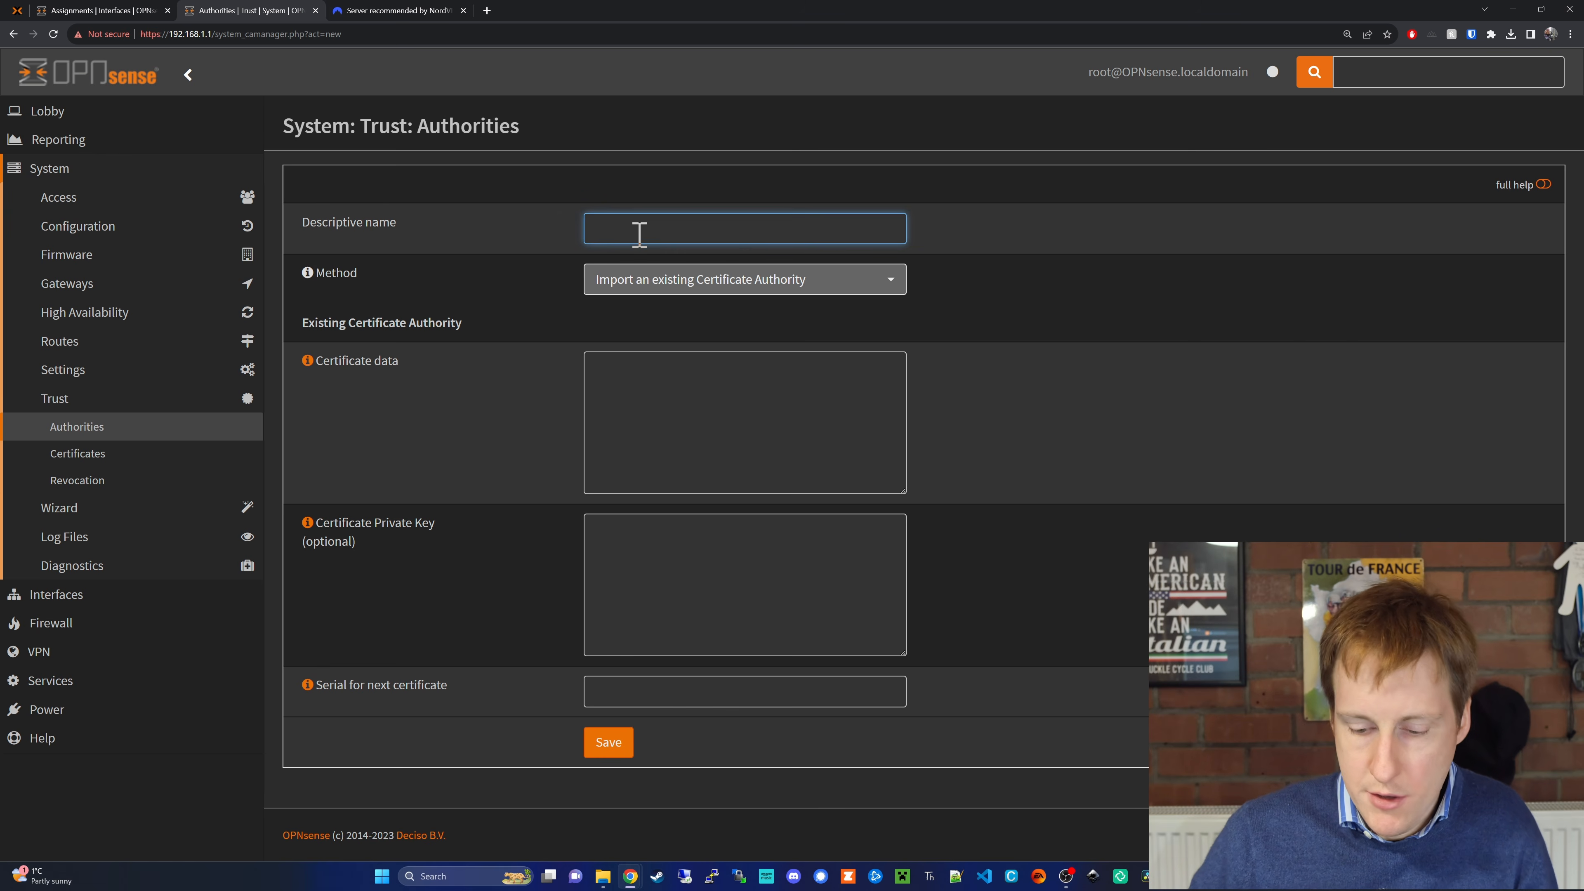
{"action": "type", "text": "NordVPN"}
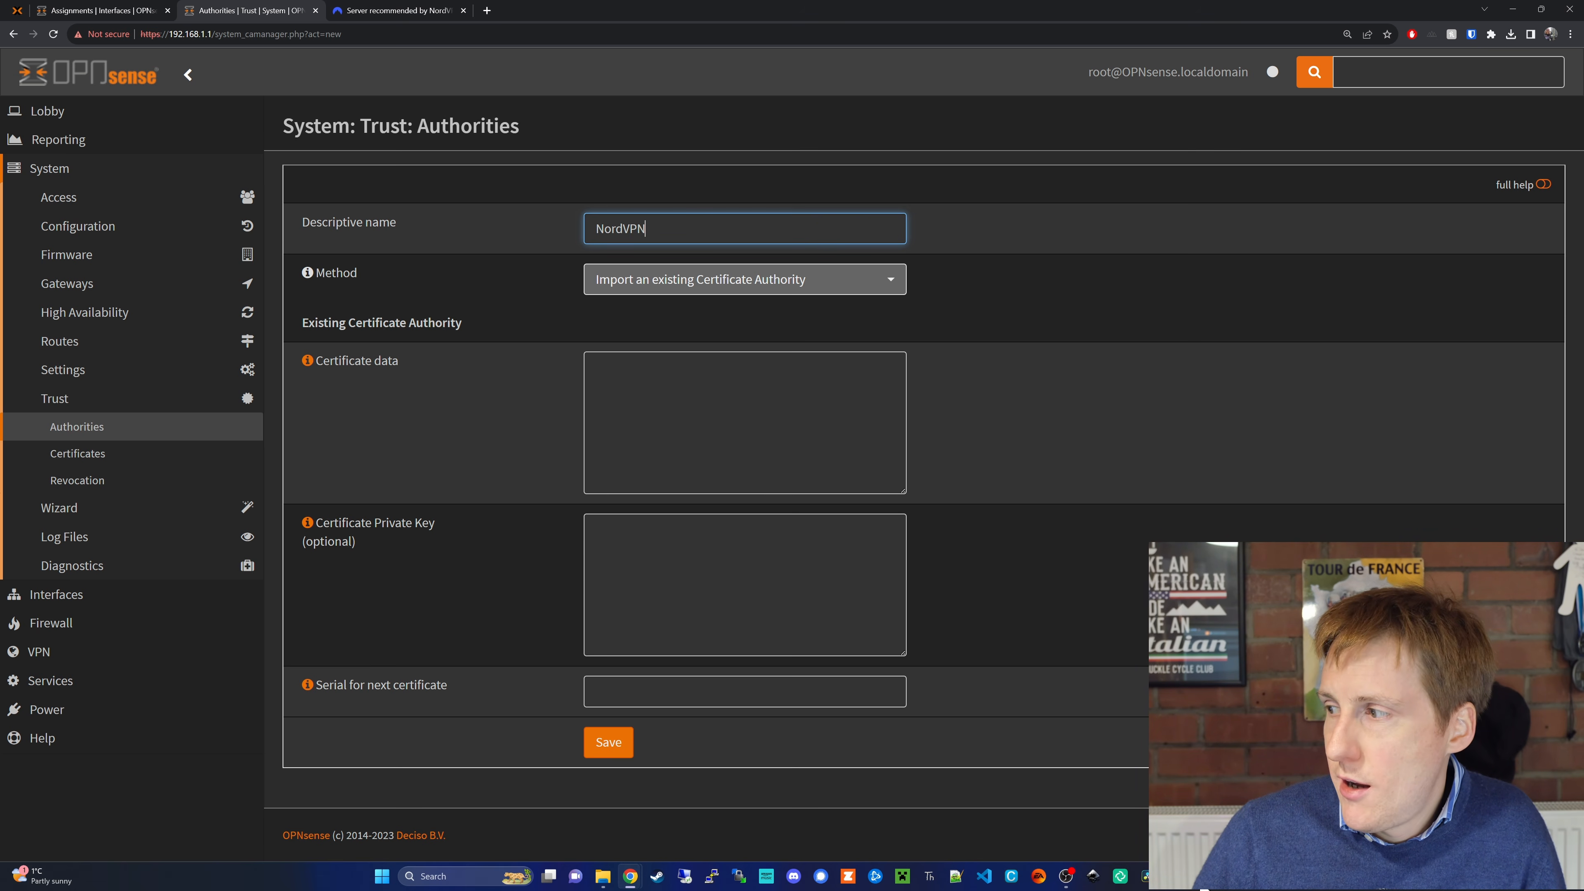
{"action": "left_click", "coordinate": [1202, 876]}
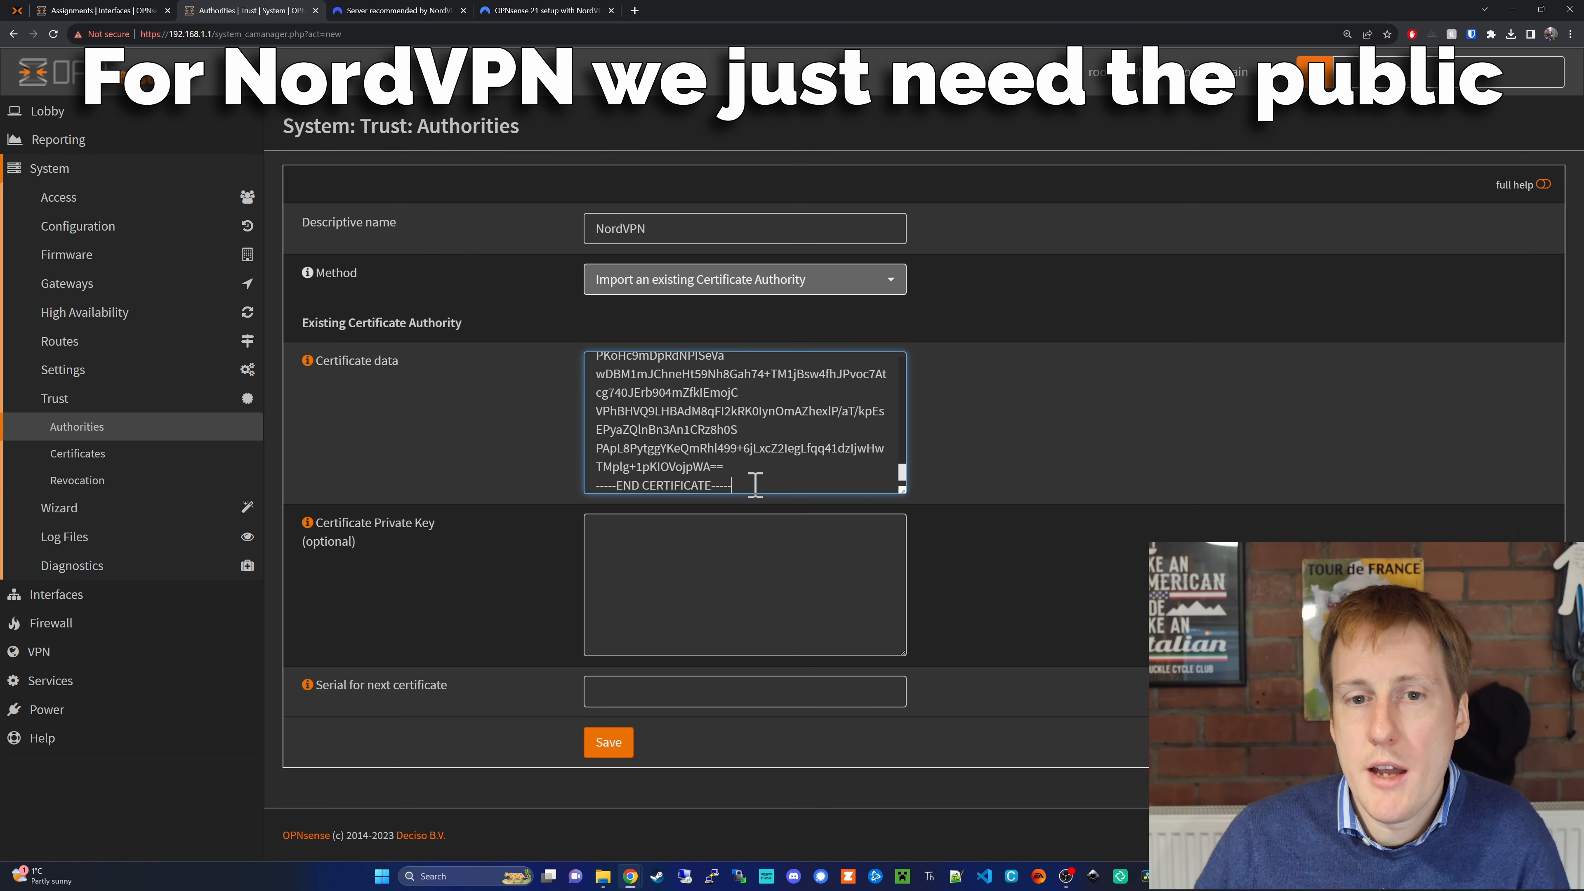
{"action": "left_click", "coordinate": [609, 748]}
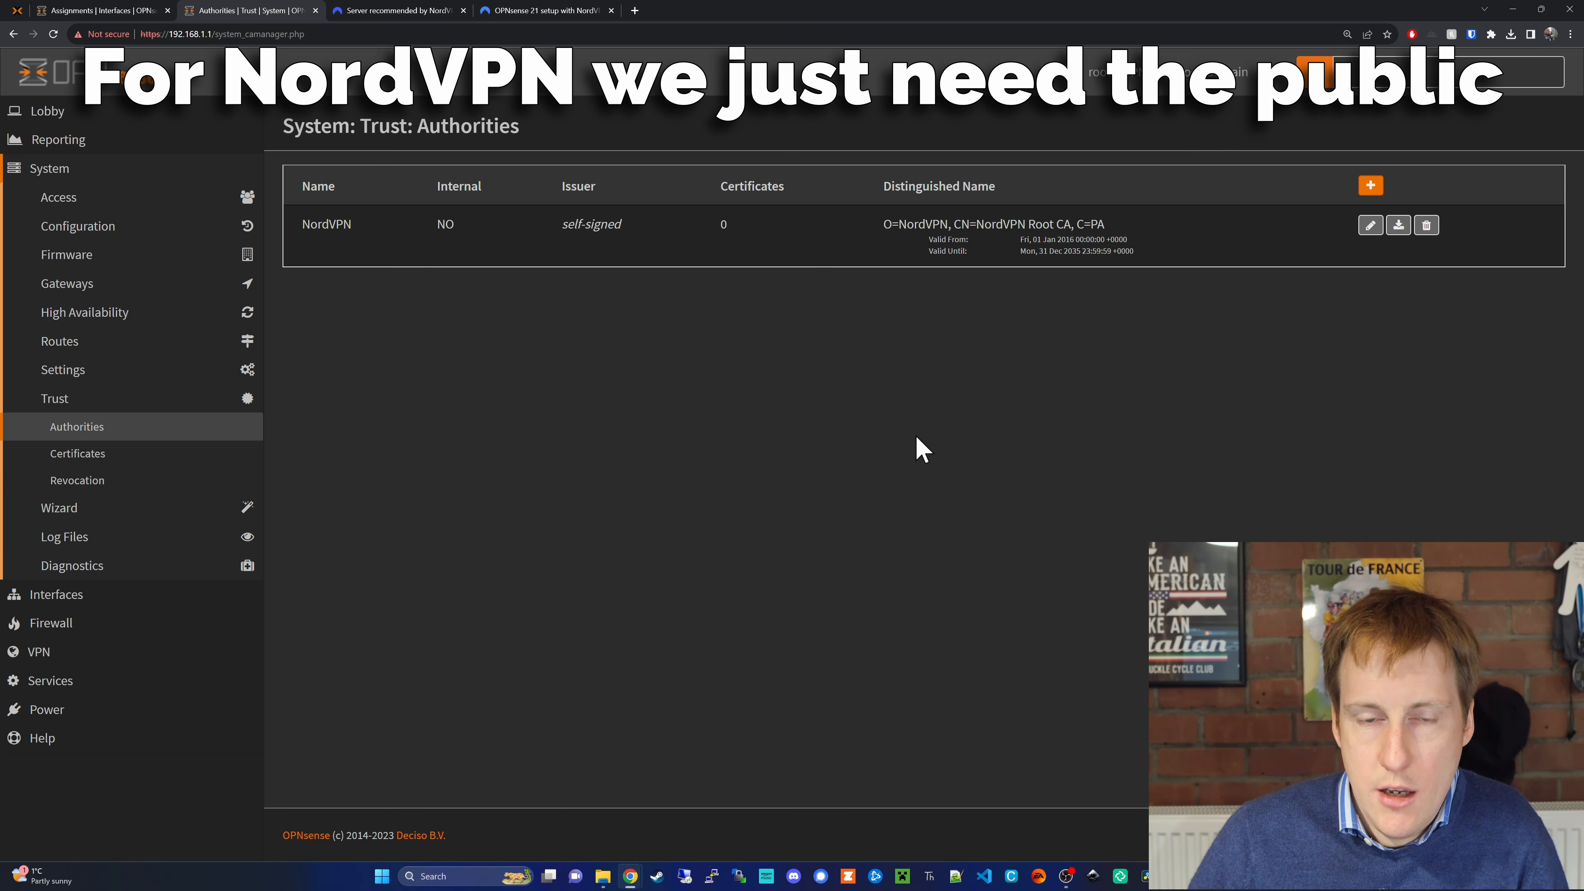
Add a new OpenVPN client with the description "NordVPN".
{"action": "left_click", "coordinate": [67, 655]}
{"action": "left_click", "coordinate": [100, 316]}
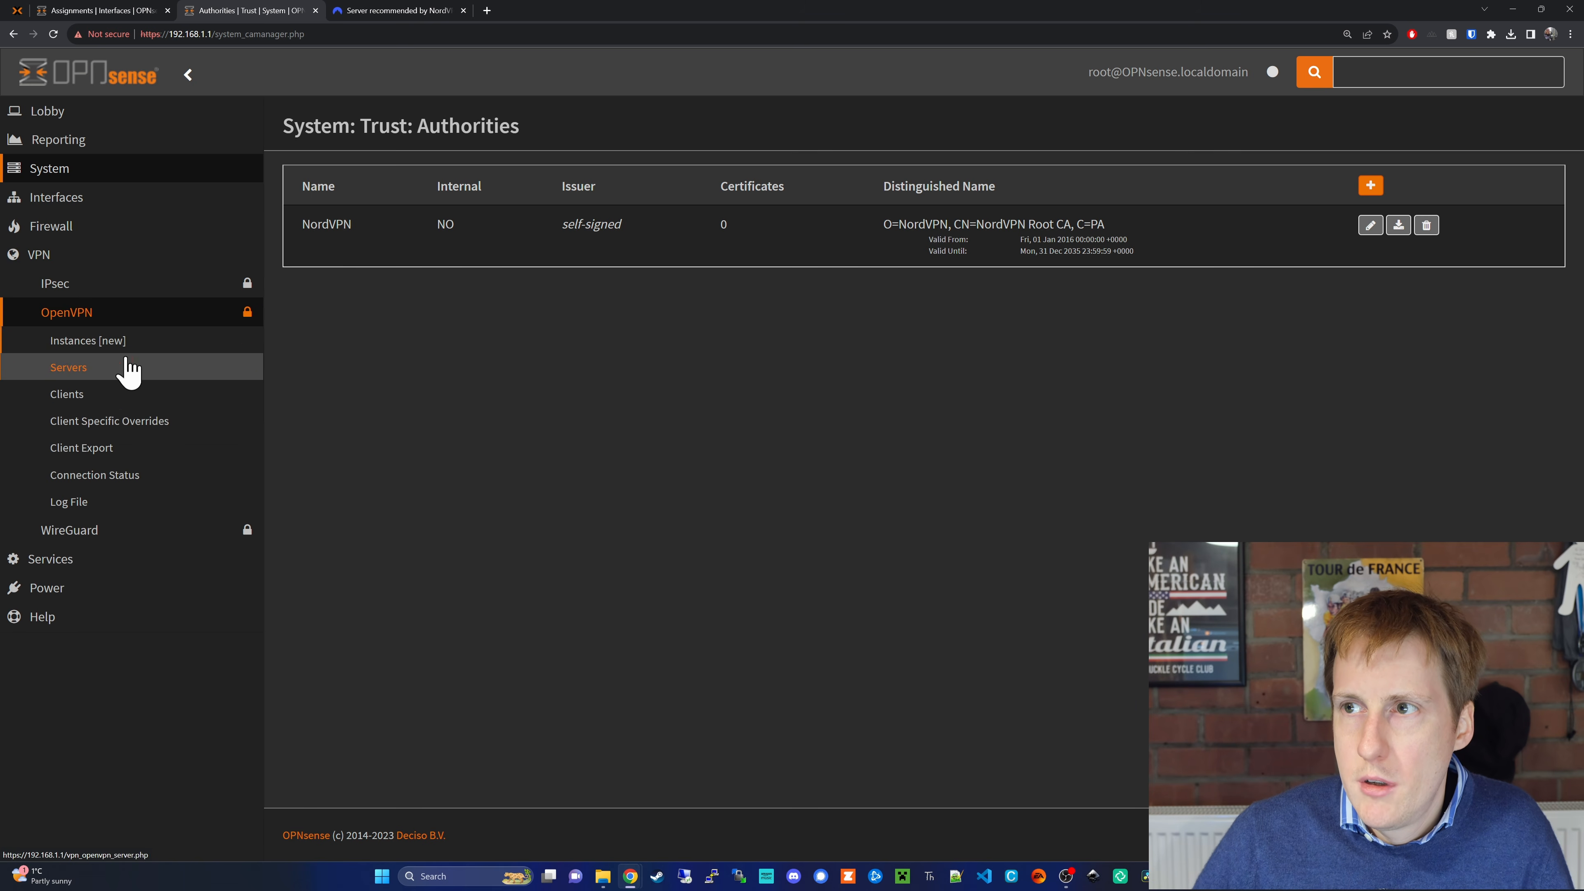
{"action": "left_click", "coordinate": [107, 397]}
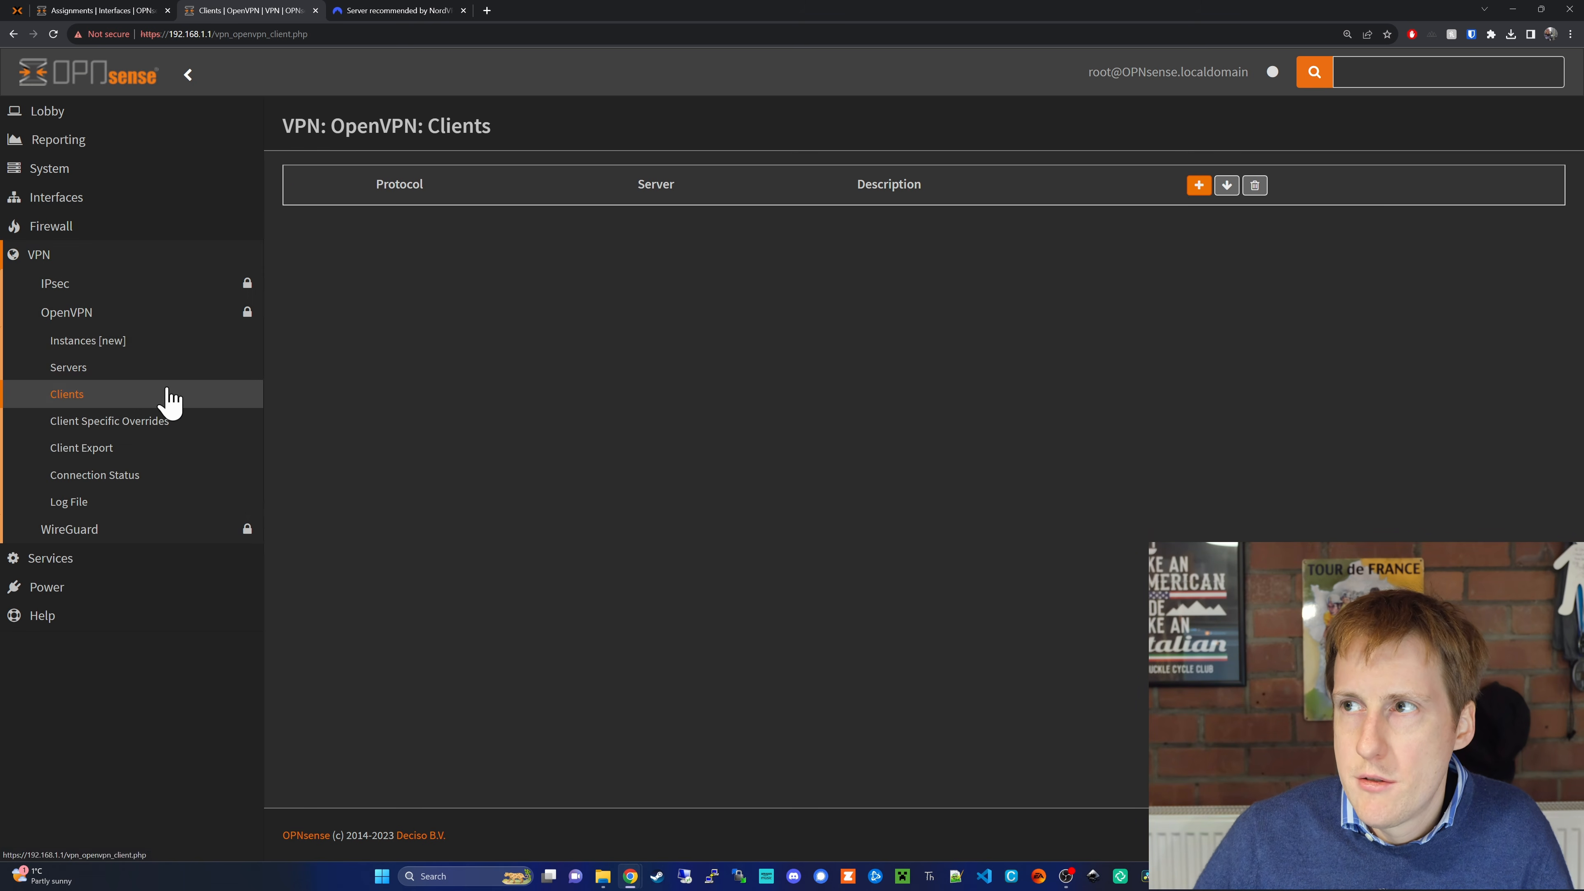
{"action": "left_click", "coordinate": [1196, 188]}
{"action": "left_click", "coordinate": [664, 269]}
{"action": "type", "text": "Nor"}
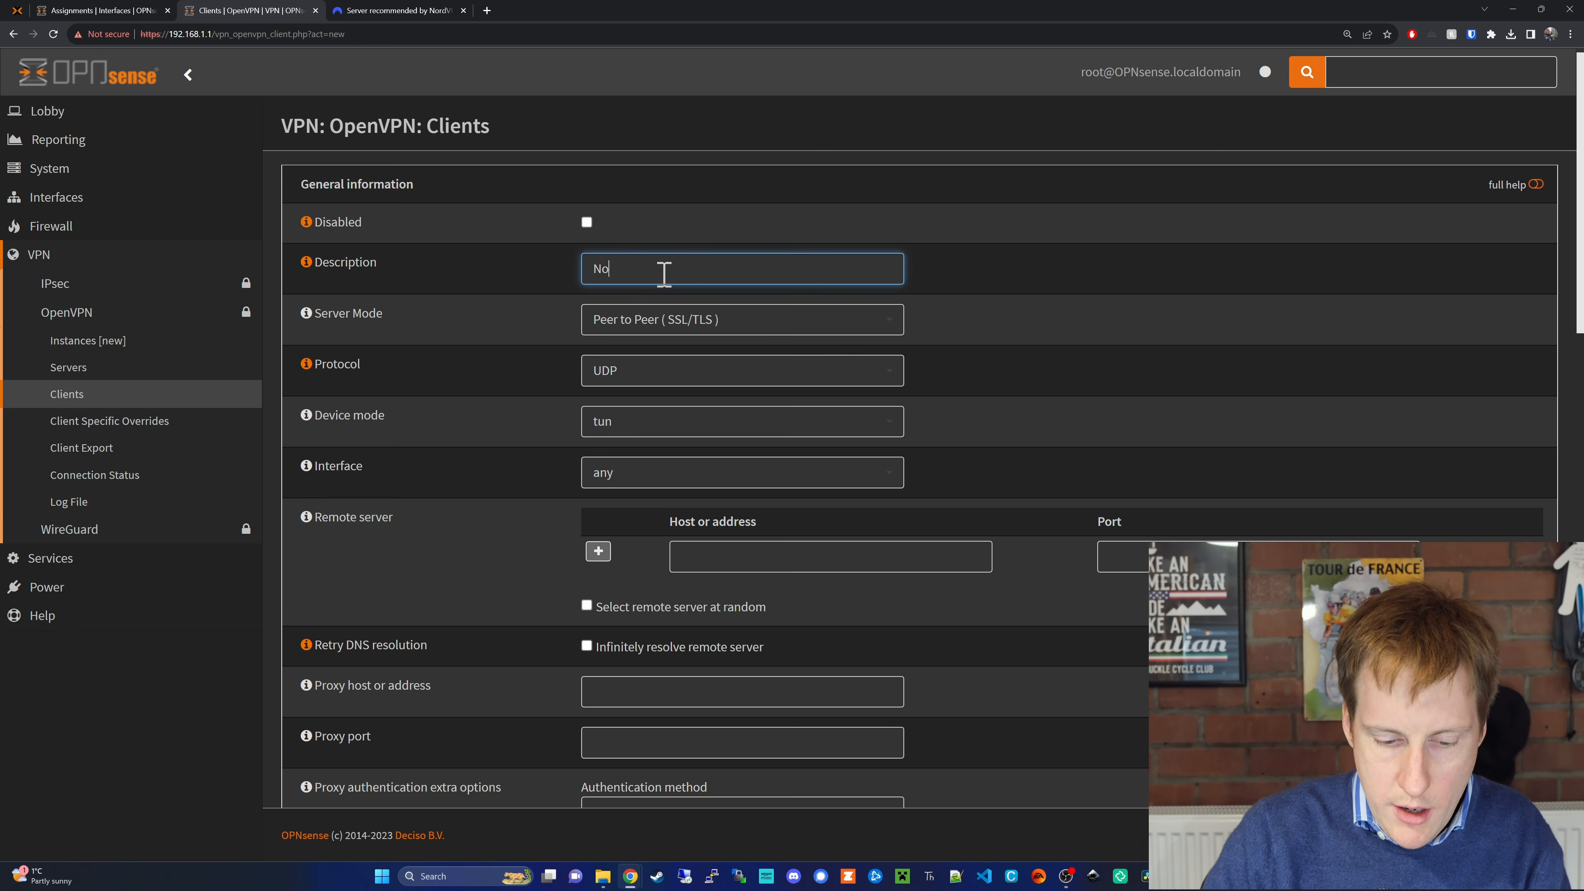
{"action": "type", "text": "dVPN"}
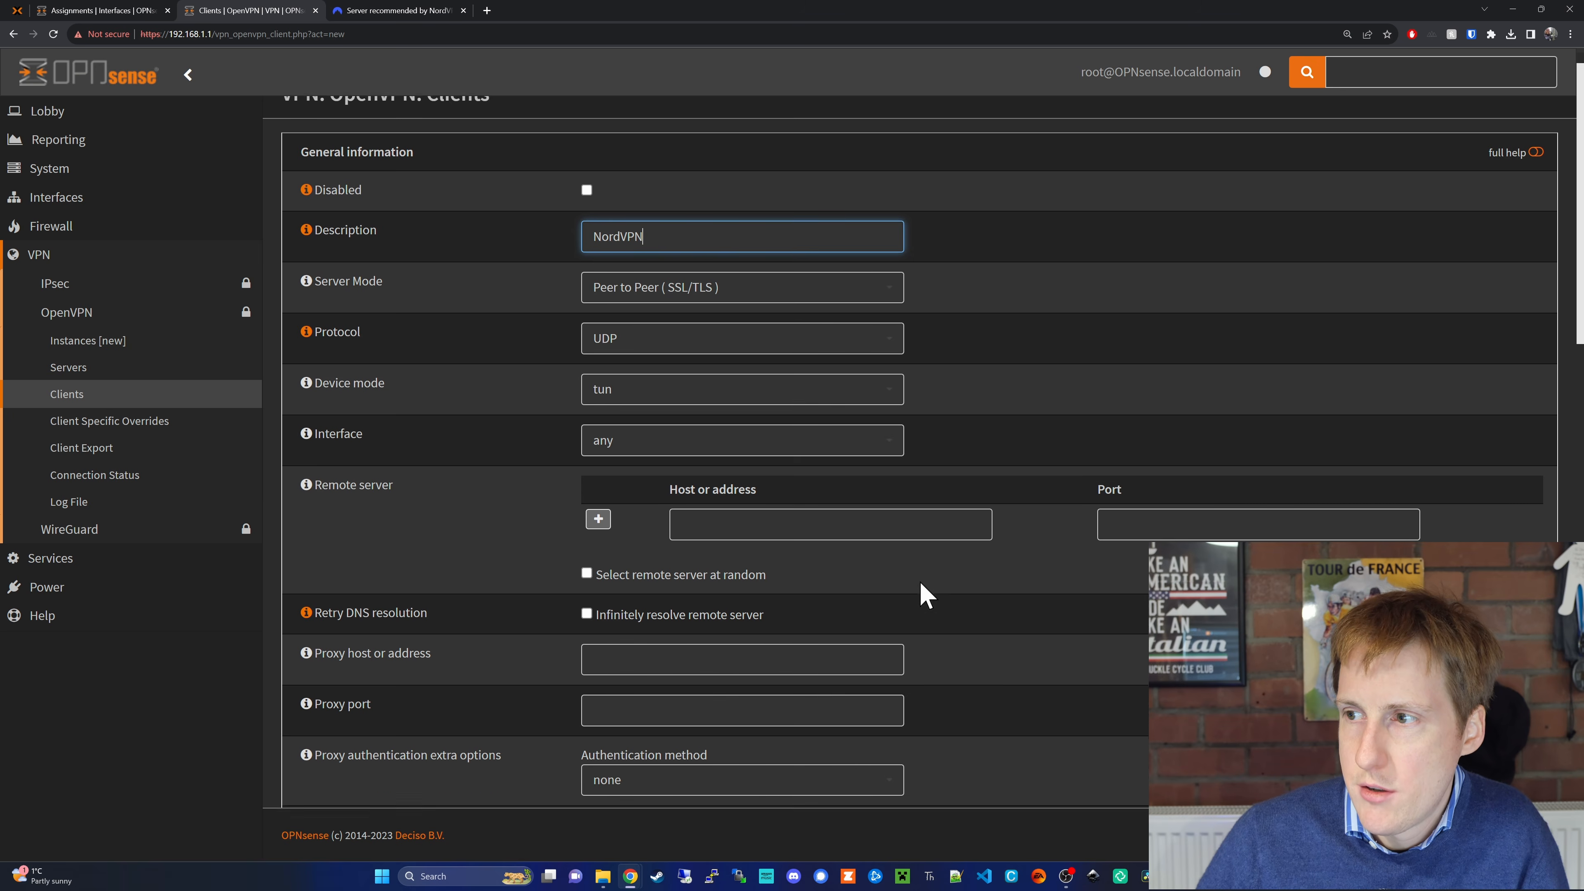
Copy the hostname uk2528.nordvpn.com from the .ovpn file into the client's remote server address.
{"action": "scroll", "coordinate": [927, 594], "scroll_direction": "down", "scroll_amount": 2}
{"action": "left_click", "coordinate": [755, 436]}
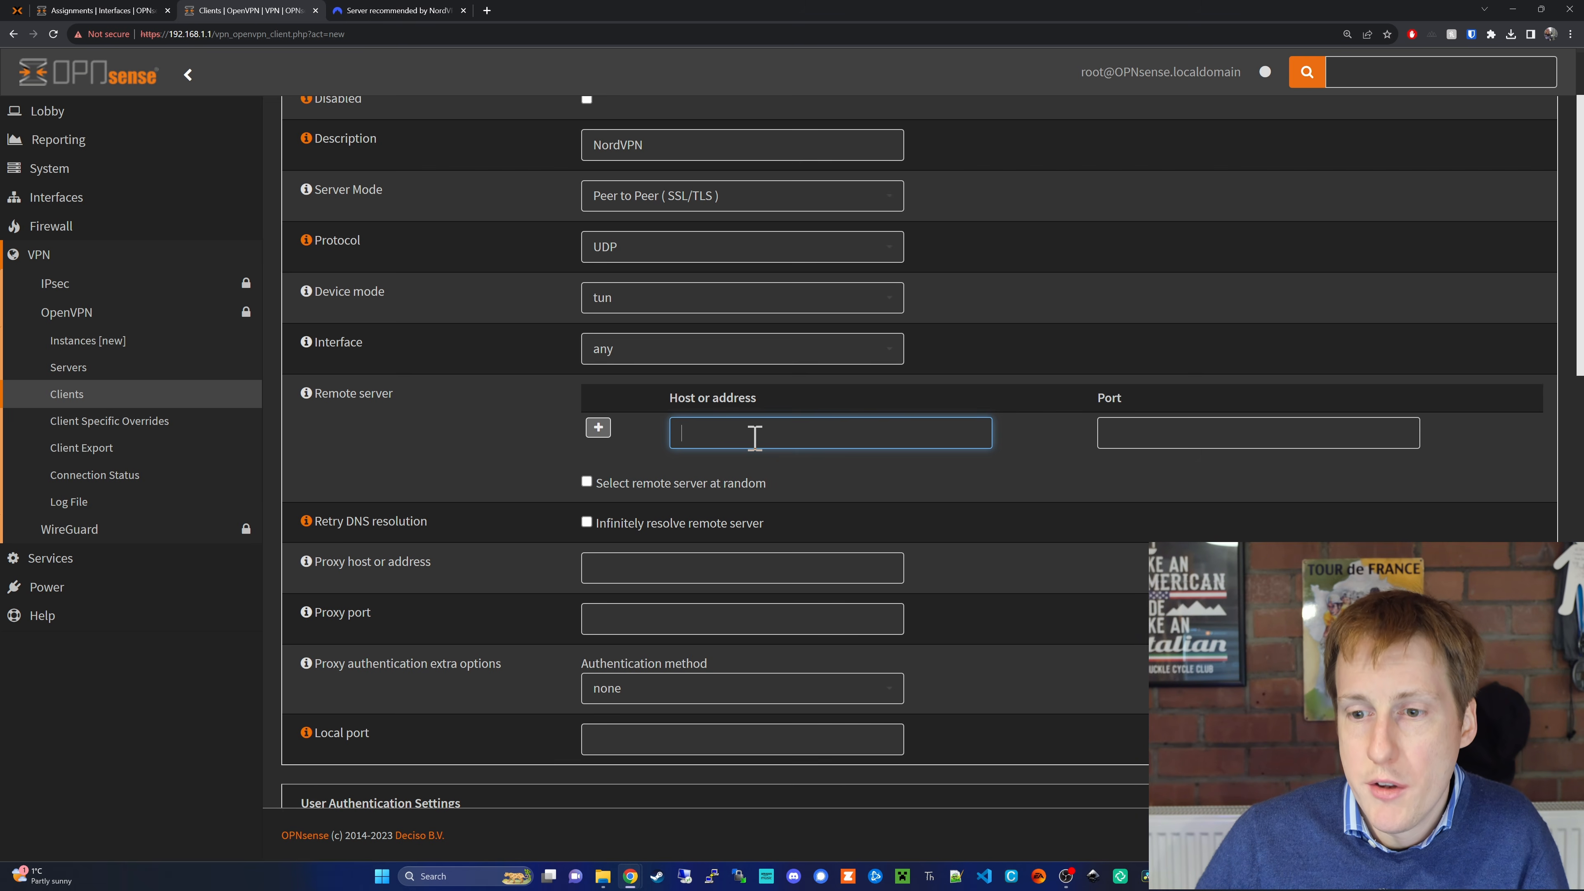
{"action": "key", "text": "alt+Tab"}
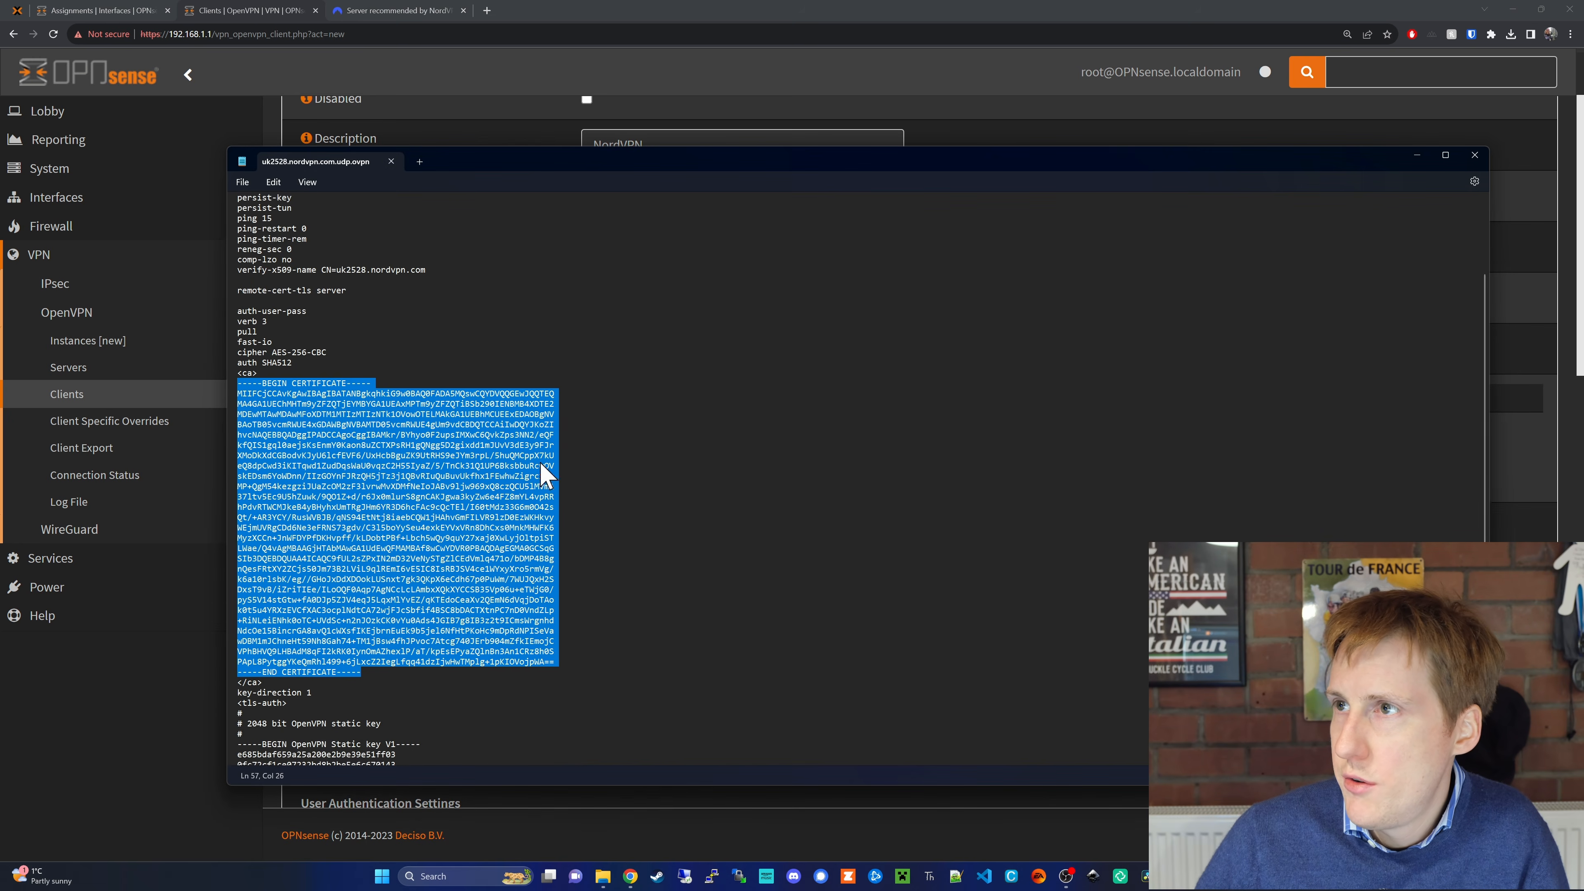
{"action": "scroll", "coordinate": [499, 490], "scroll_direction": "up", "scroll_amount": 4}
{"action": "left_click_drag", "start_coordinate": [339, 383], "coordinate": [427, 382]}
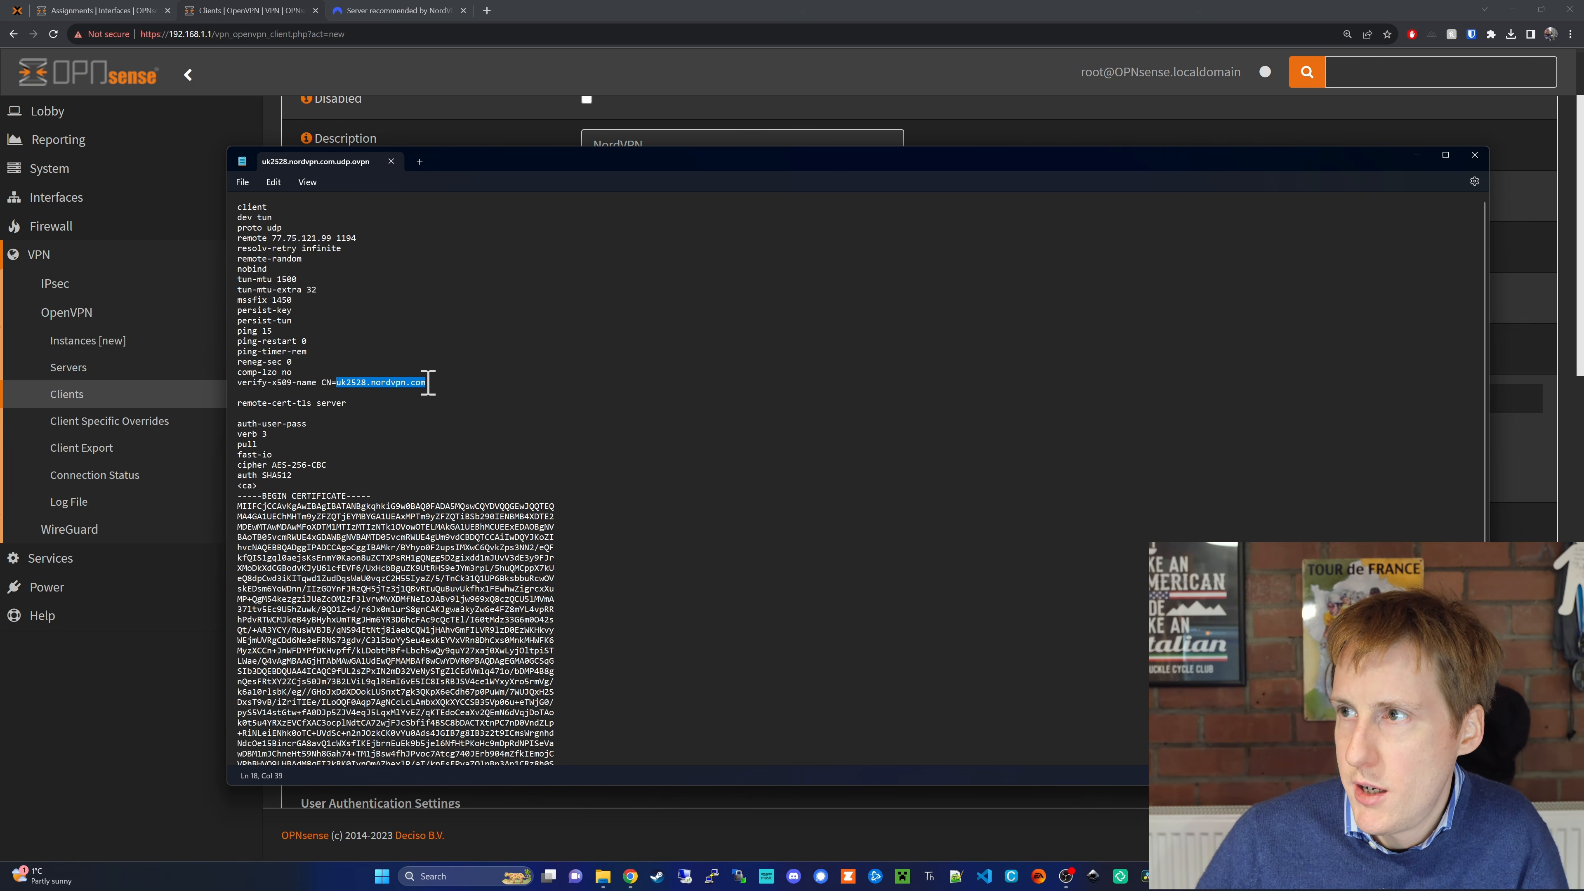
{"action": "right_click", "coordinate": [417, 387]}
{"action": "left_click", "coordinate": [470, 445]}
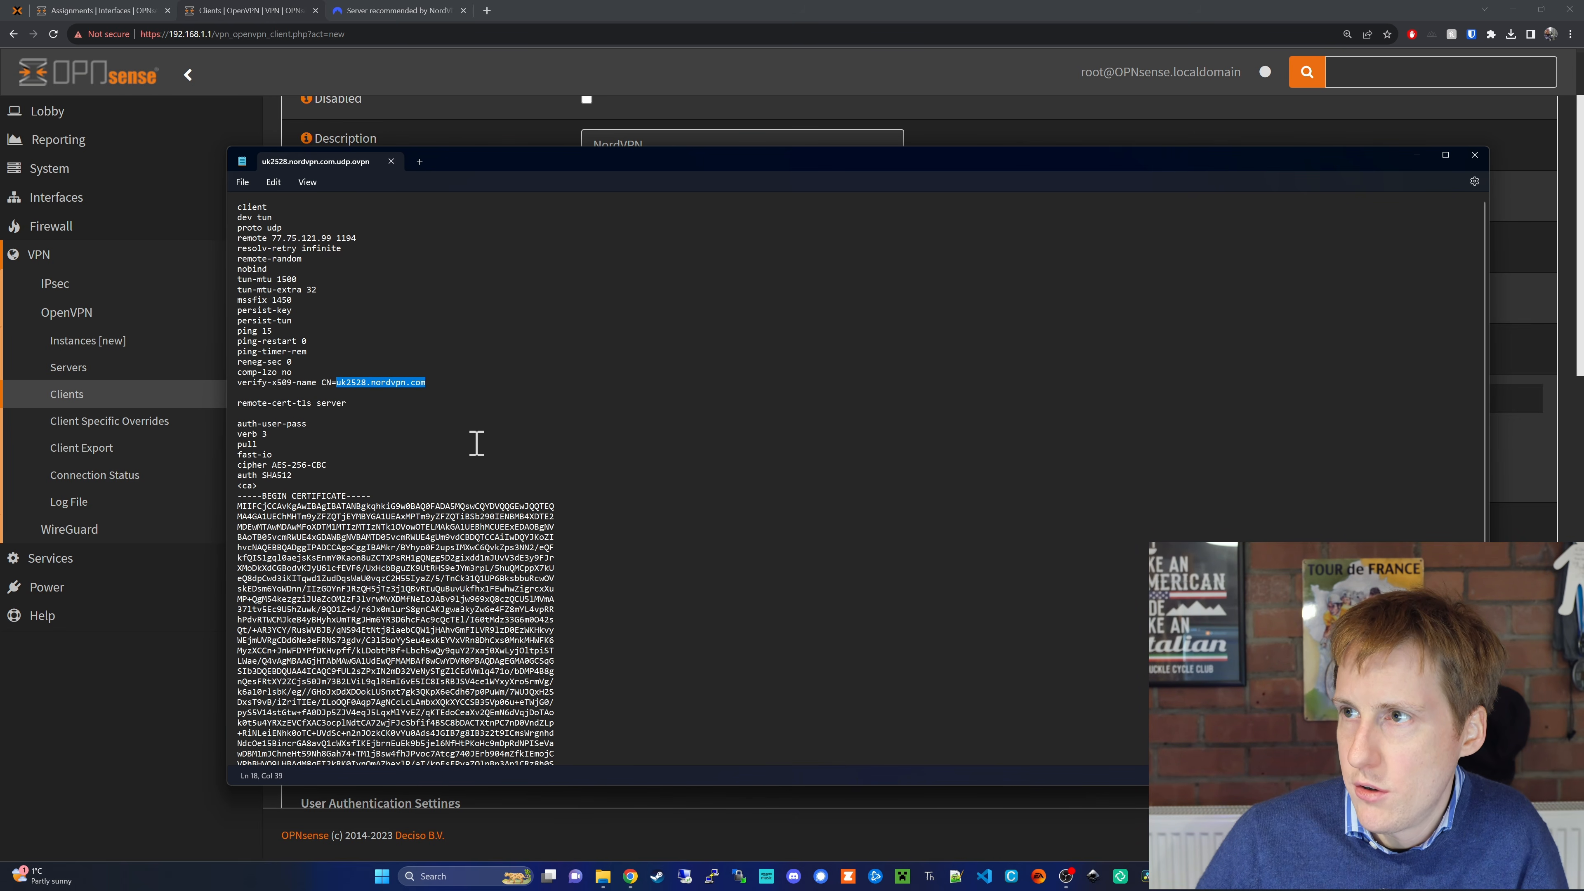
{"action": "left_click", "coordinate": [452, 83]}
{"action": "right_click", "coordinate": [728, 434]}
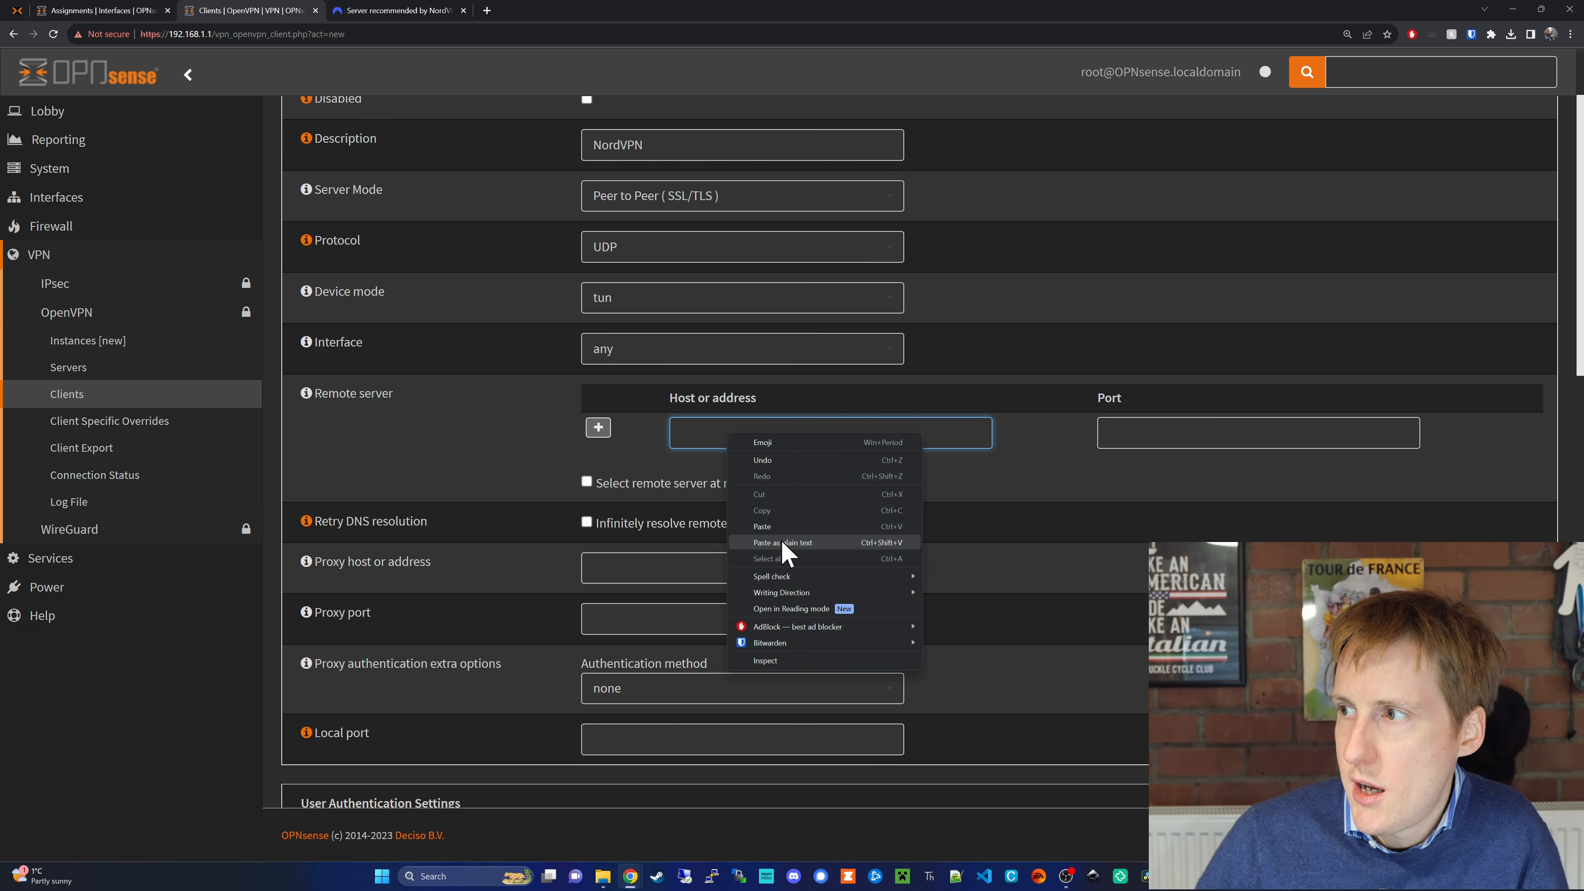
{"action": "left_click", "coordinate": [784, 543]}
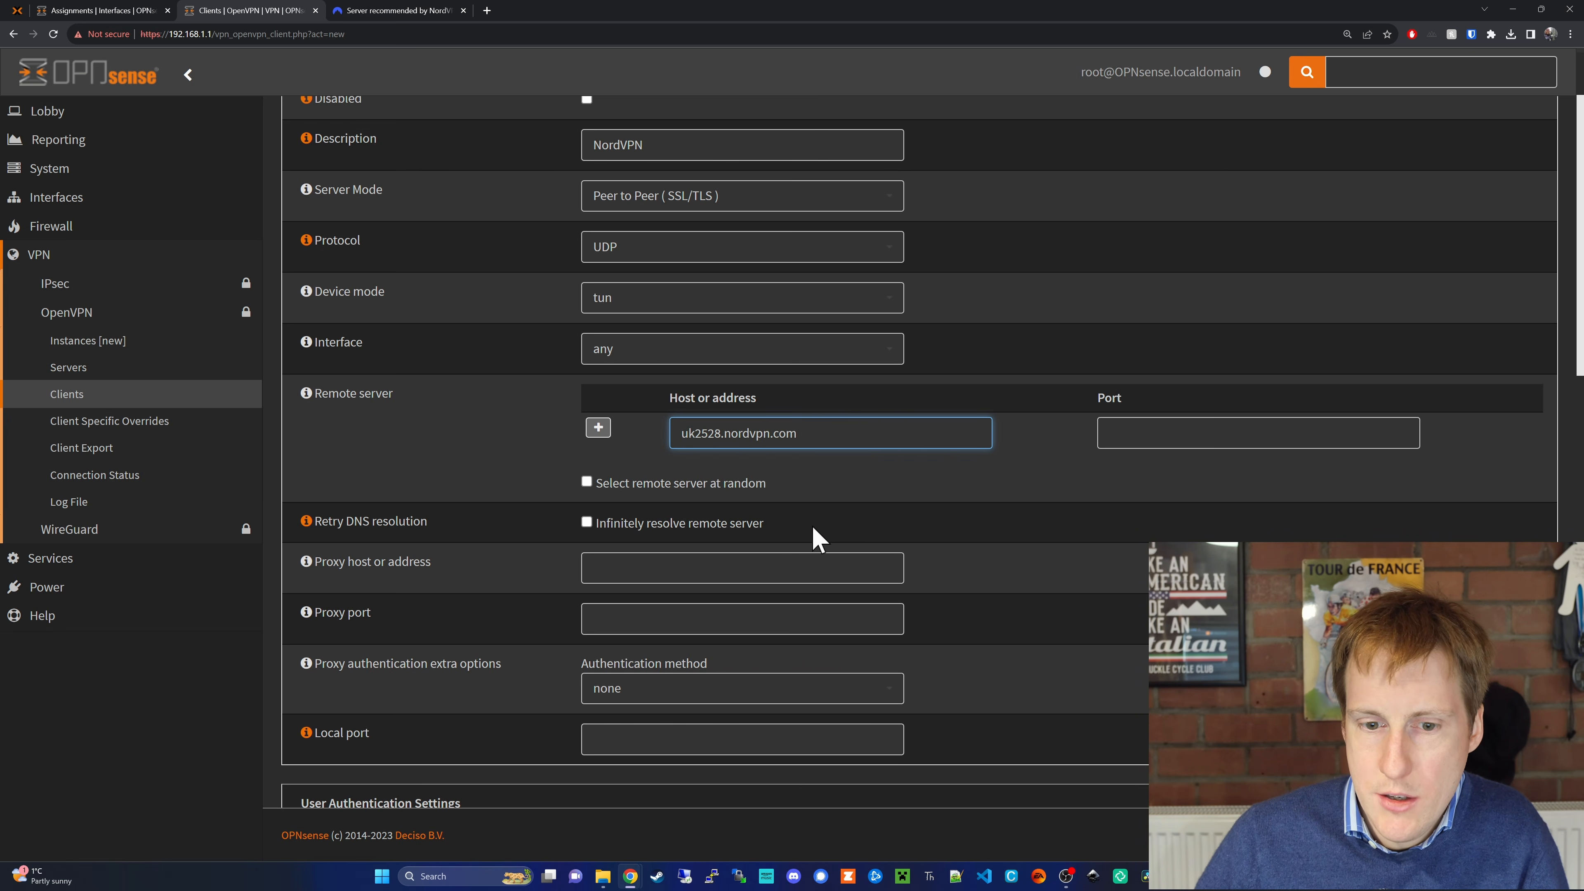
Set the remote server port to 1194 and enable infinite resolving of the remote server.
{"action": "left_click", "coordinate": [1145, 431]}
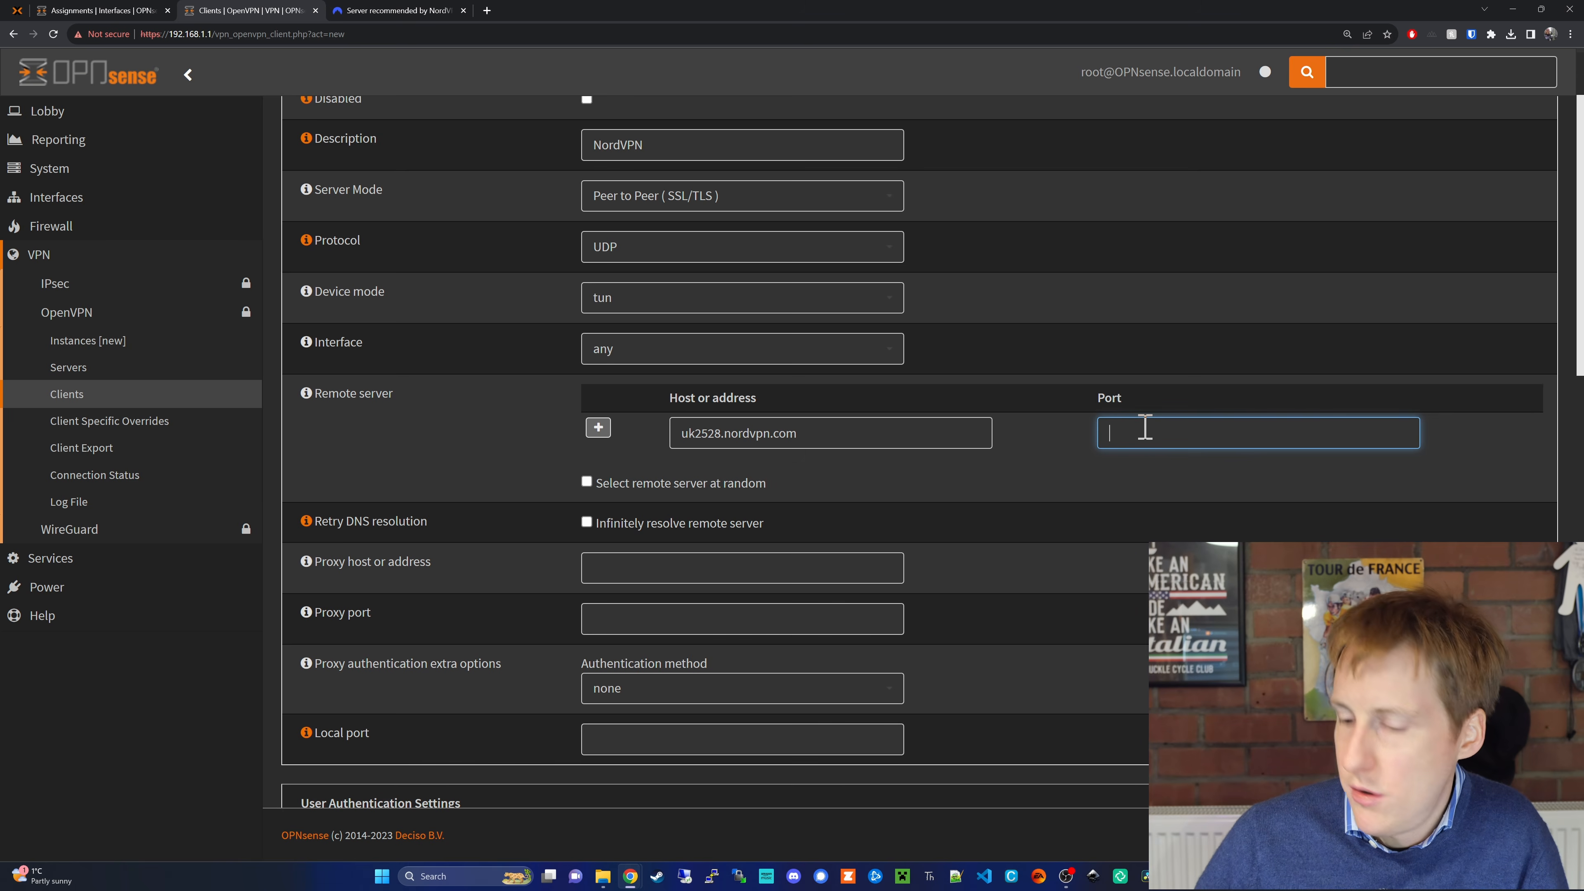
{"action": "type", "text": "1194"}
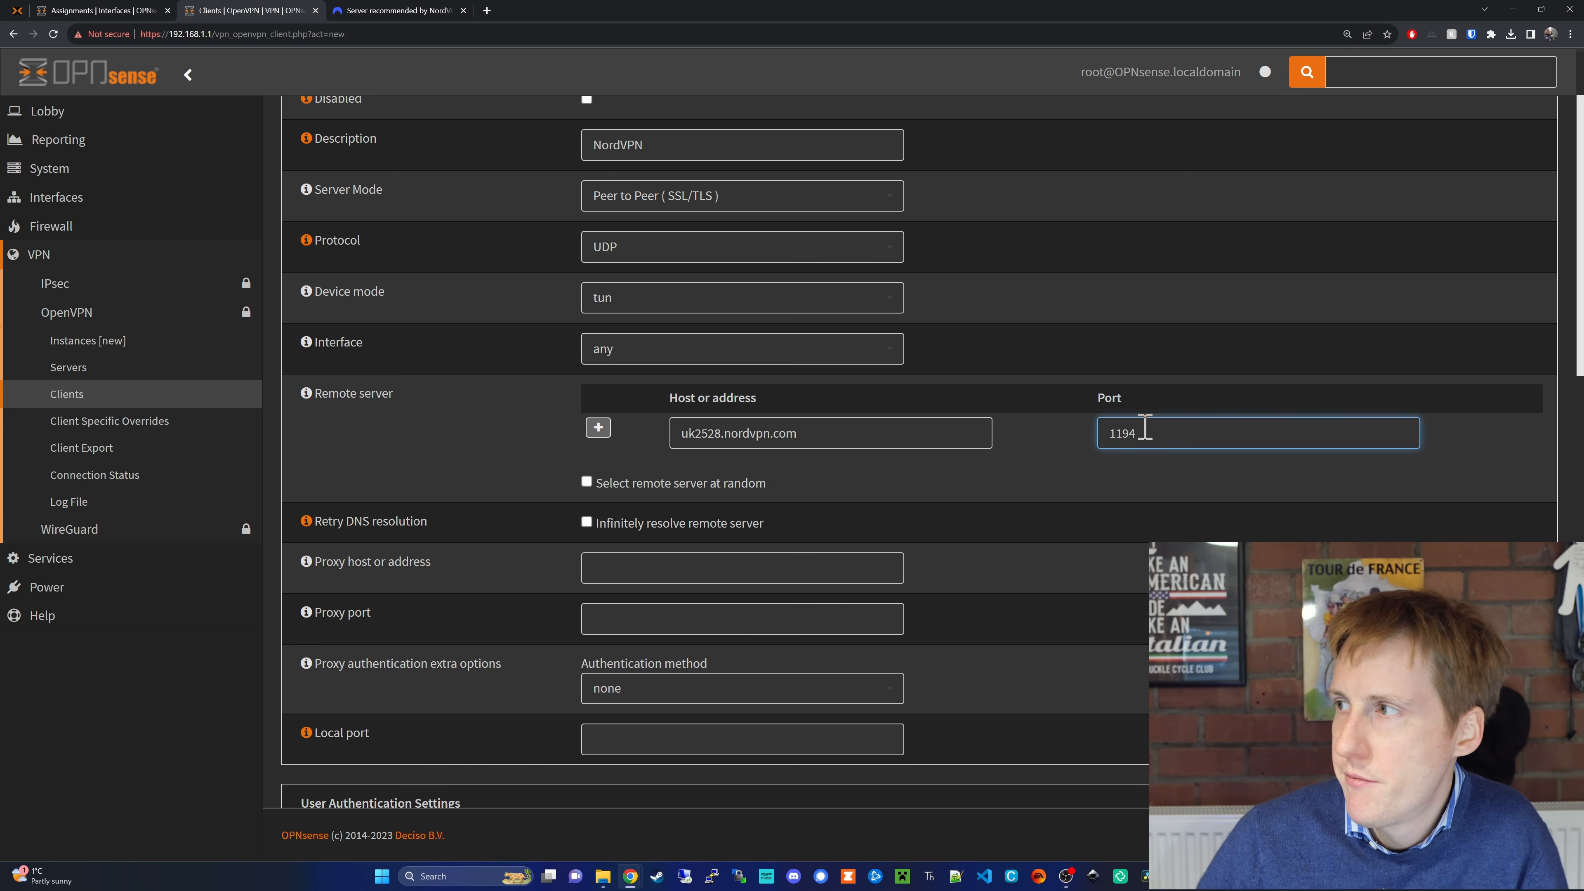
{"action": "scroll", "coordinate": [590, 660], "scroll_direction": "up", "scroll_amount": 2}
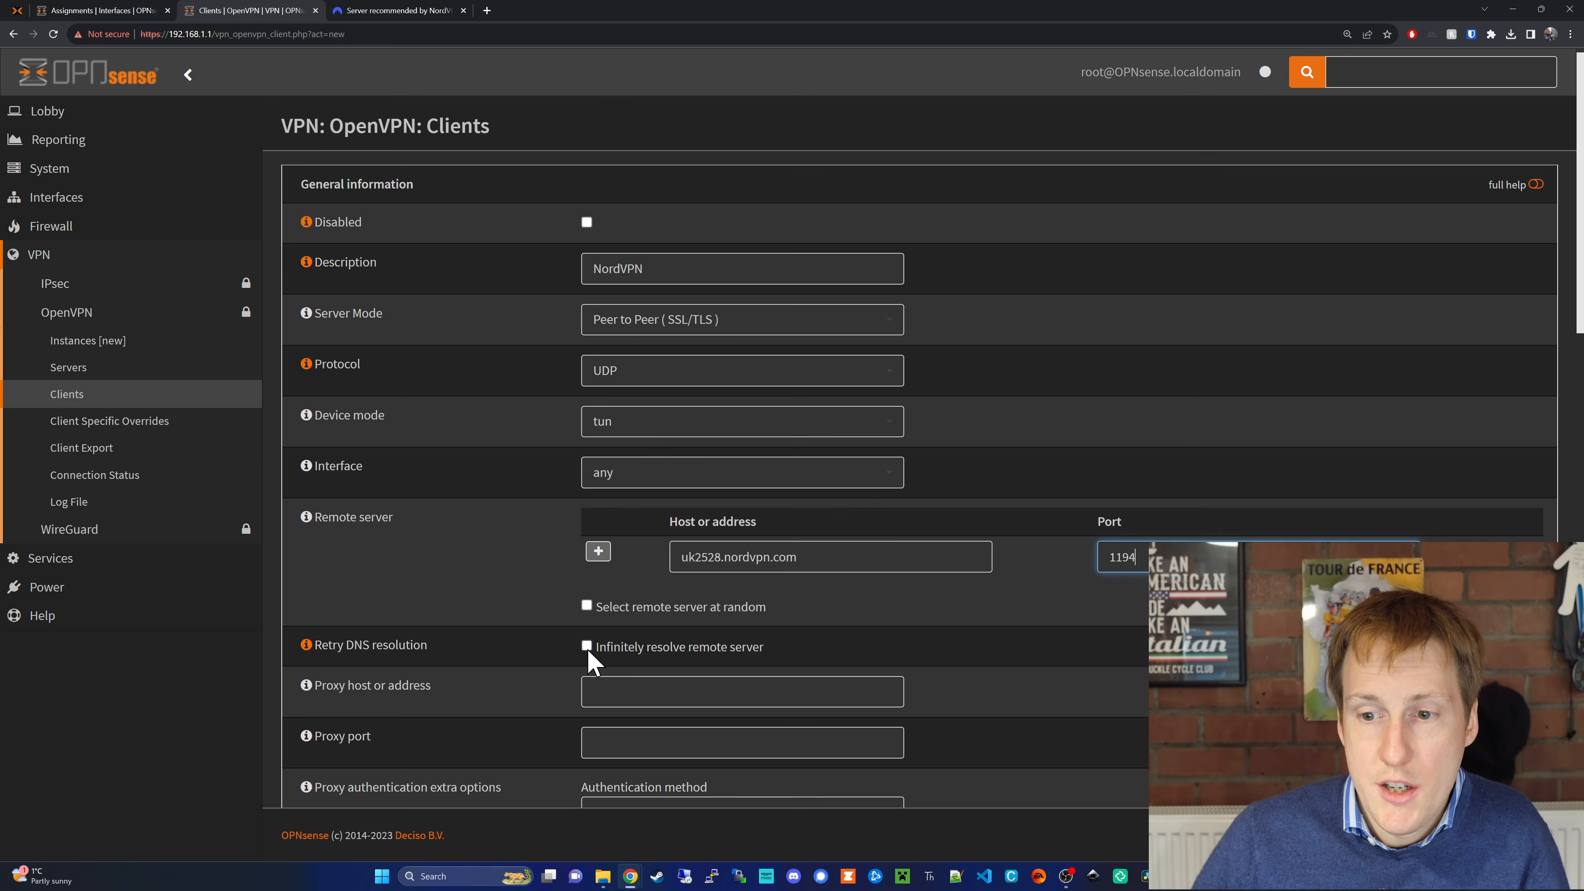
{"action": "left_click", "coordinate": [587, 646]}
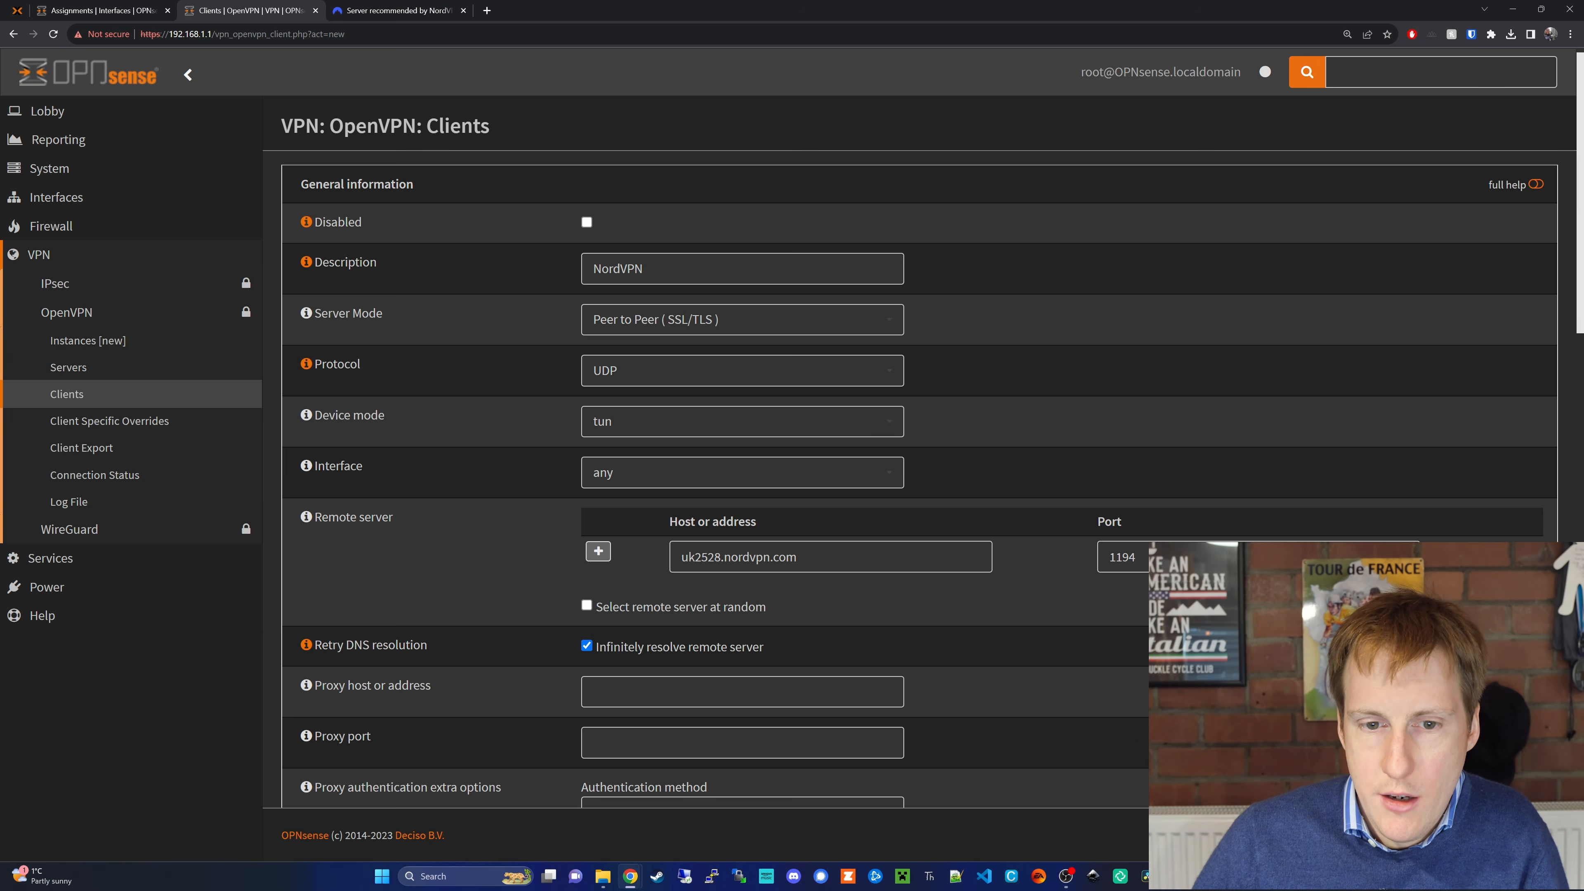
Turn off automatic generation of the TLS authentication key and paste the OpenVPN static key as the client's TLS shared key.
{"action": "scroll", "coordinate": [638, 435], "scroll_direction": "down", "scroll_amount": 7}
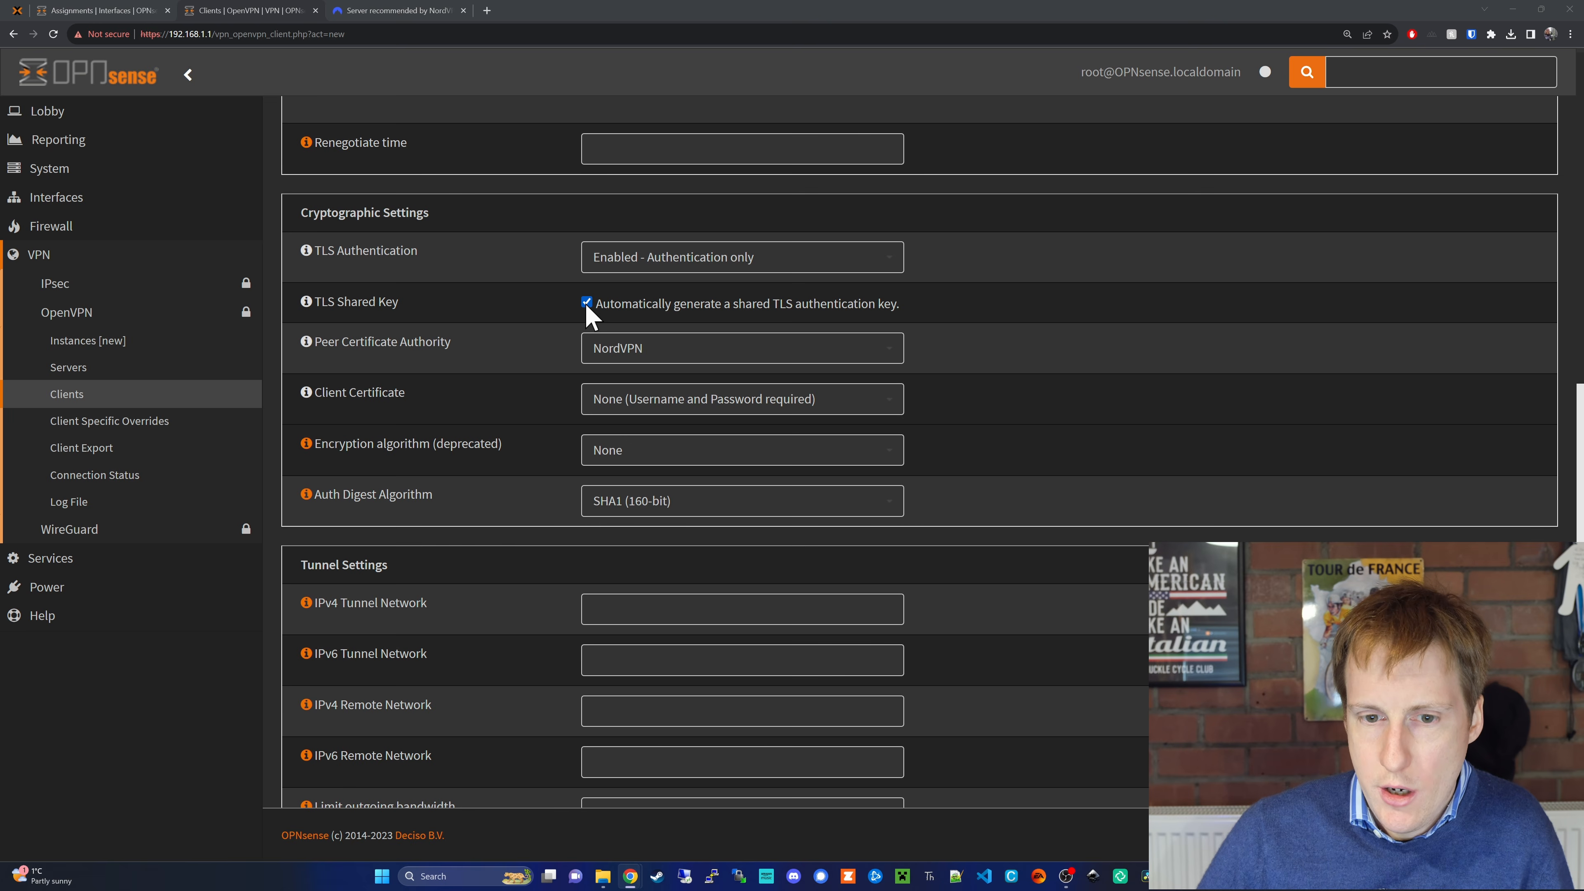
{"action": "left_click", "coordinate": [586, 303]}
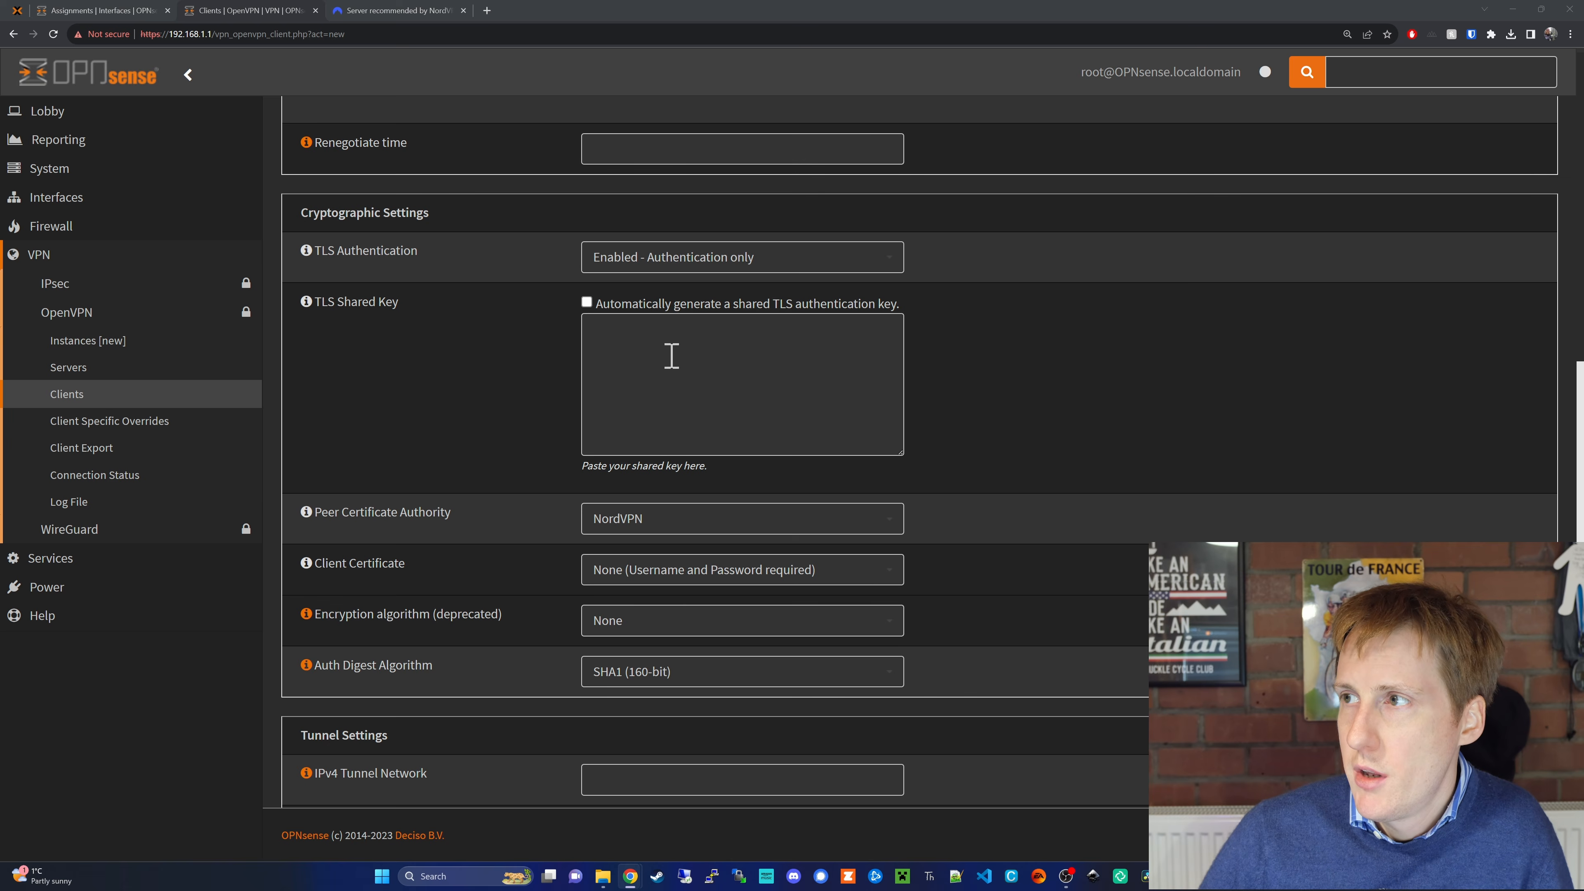
{"action": "right_click", "coordinate": [686, 356]}
{"action": "left_click", "coordinate": [723, 465]}
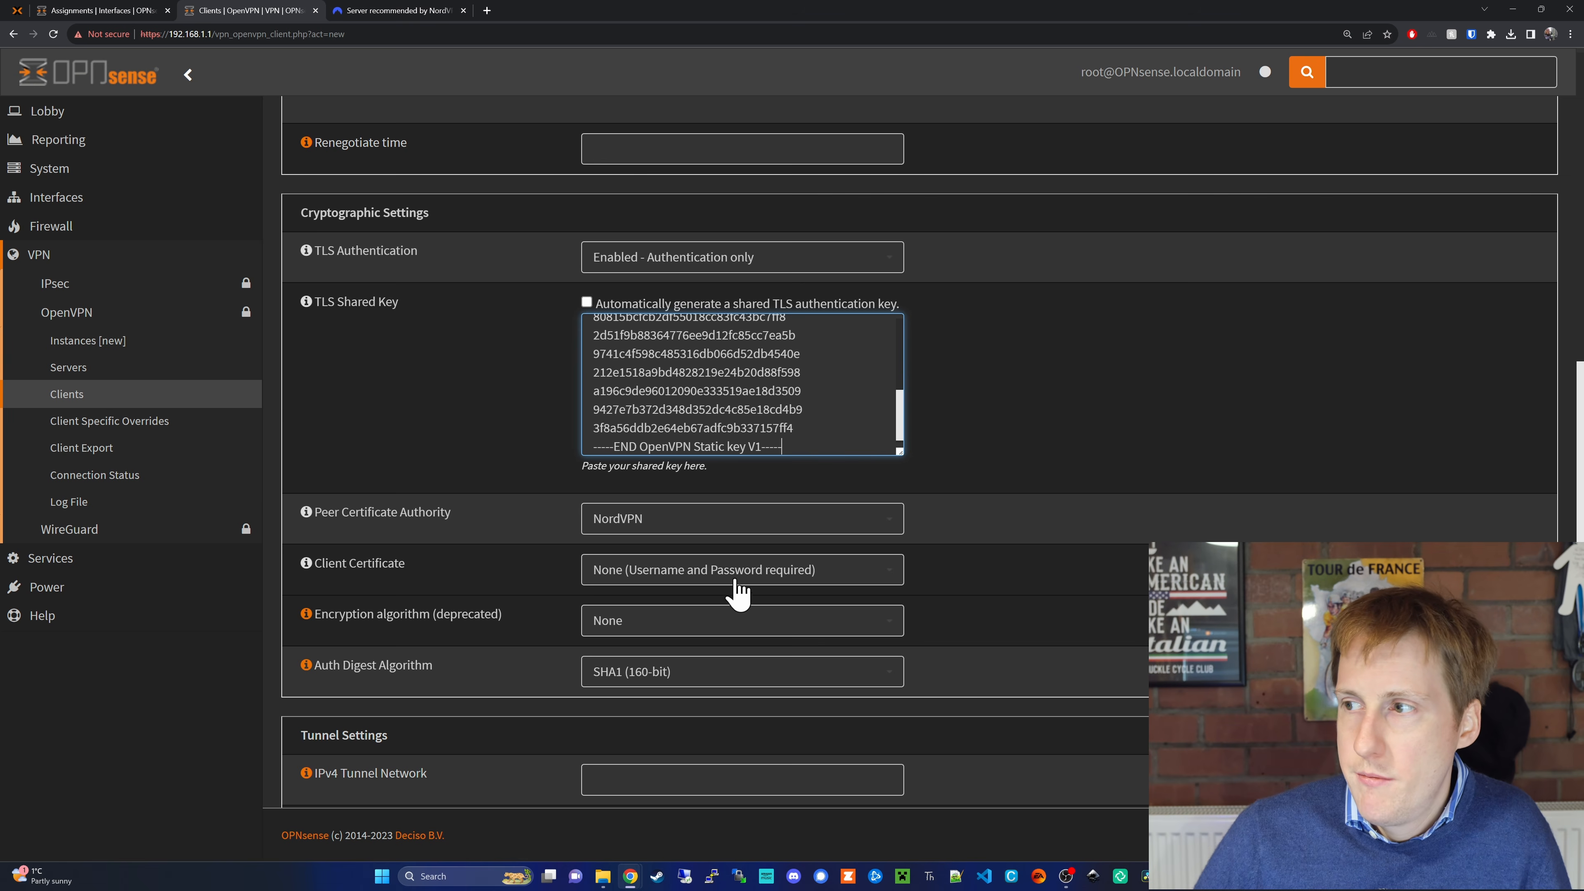
Set the client's encryption algorithm to AES-256-GCM and its auth digest algorithm to SHA512 (512-bit).
{"action": "left_click", "coordinate": [705, 634]}
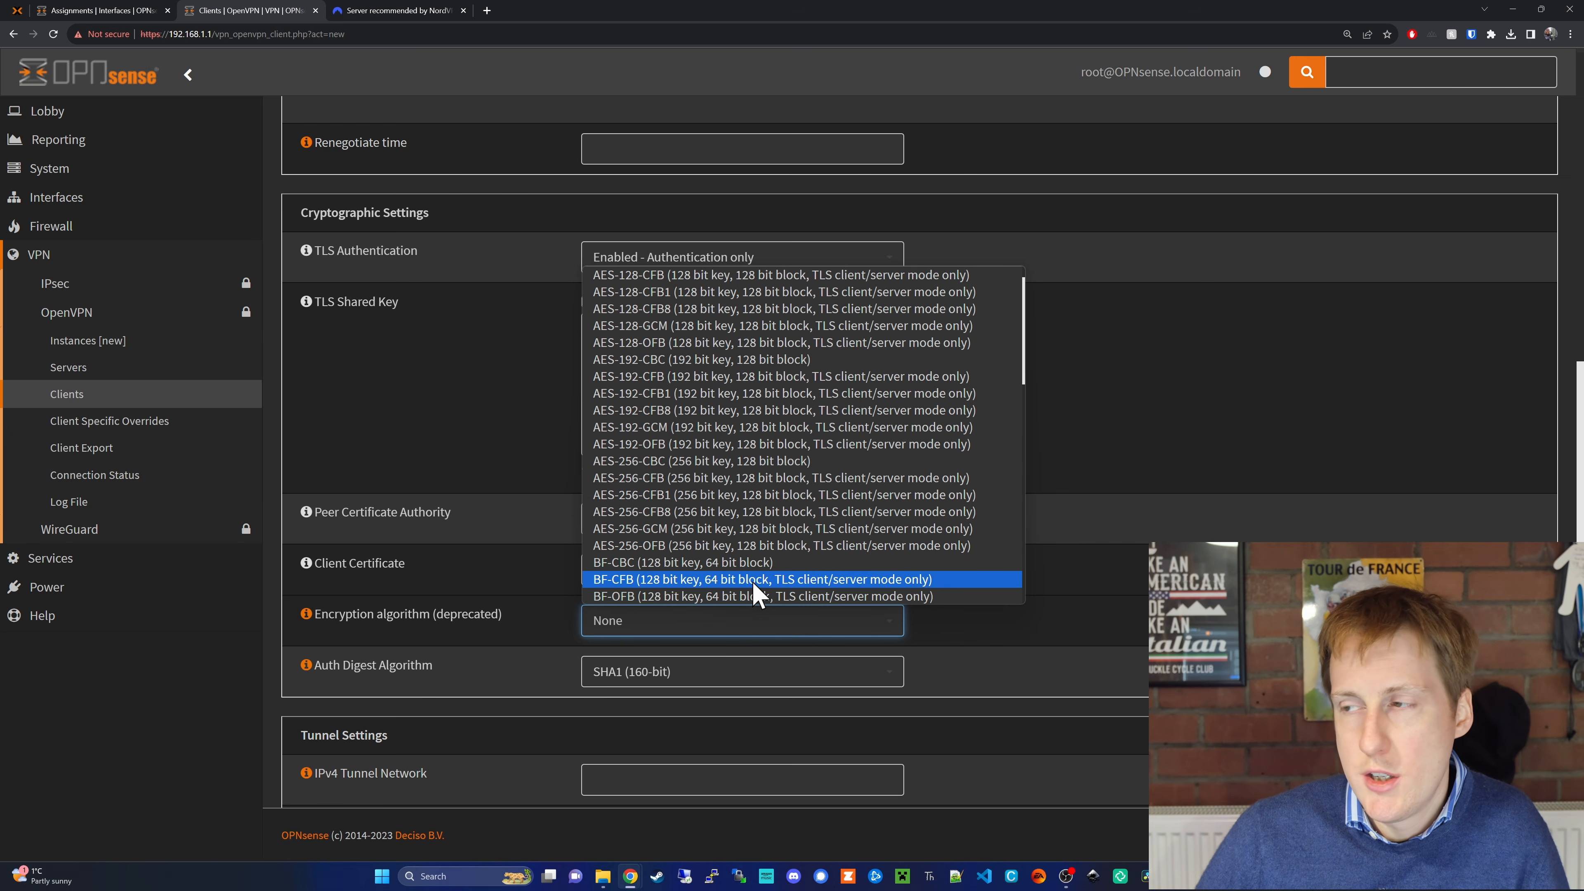
{"action": "left_click", "coordinate": [767, 528]}
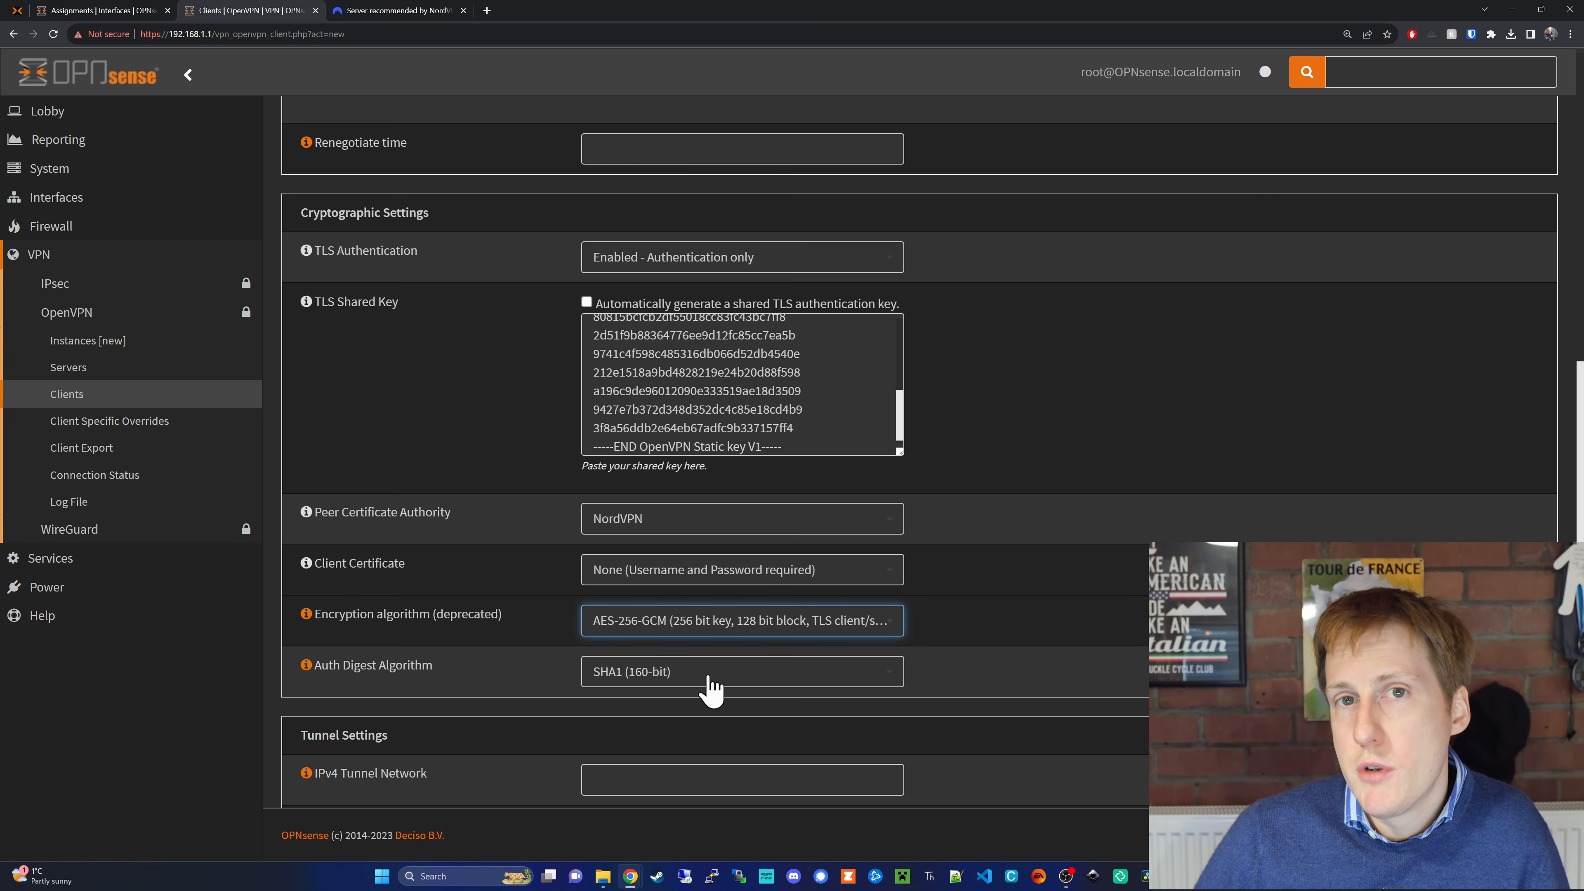
{"action": "left_click", "coordinate": [711, 681]}
{"action": "left_click", "coordinate": [639, 563]}
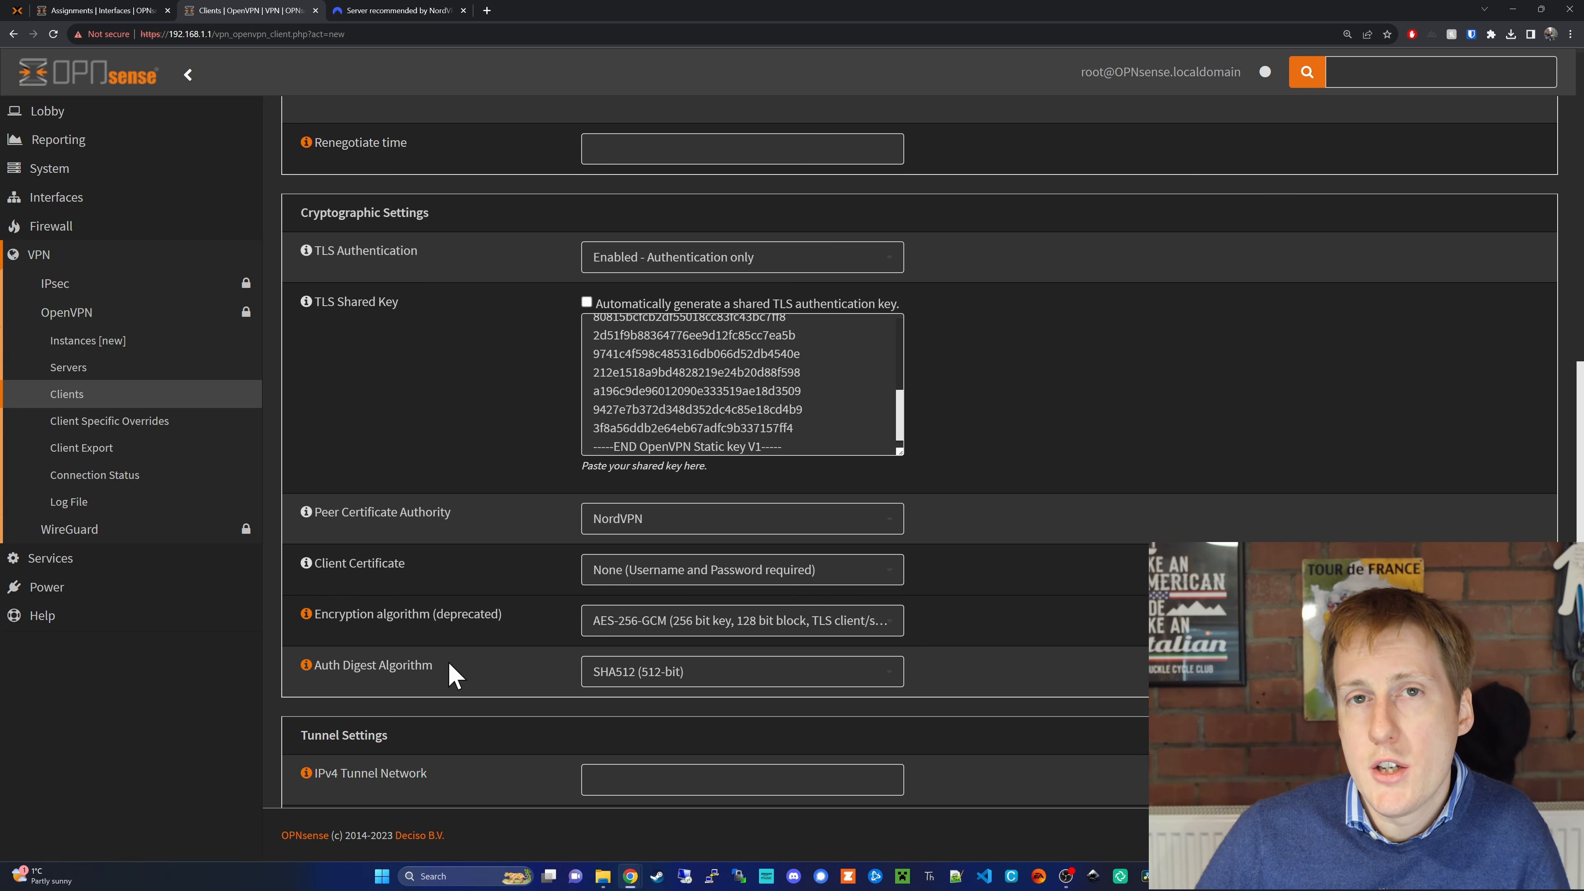
Set the tunnel compression to Legacy - Disabled LZO algorithm (--comp-lzo no) and enable Don't add/remove routes.
{"action": "scroll", "coordinate": [485, 691], "scroll_direction": "down", "scroll_amount": 2}
{"action": "scroll", "coordinate": [486, 692], "scroll_direction": "down", "scroll_amount": 6}
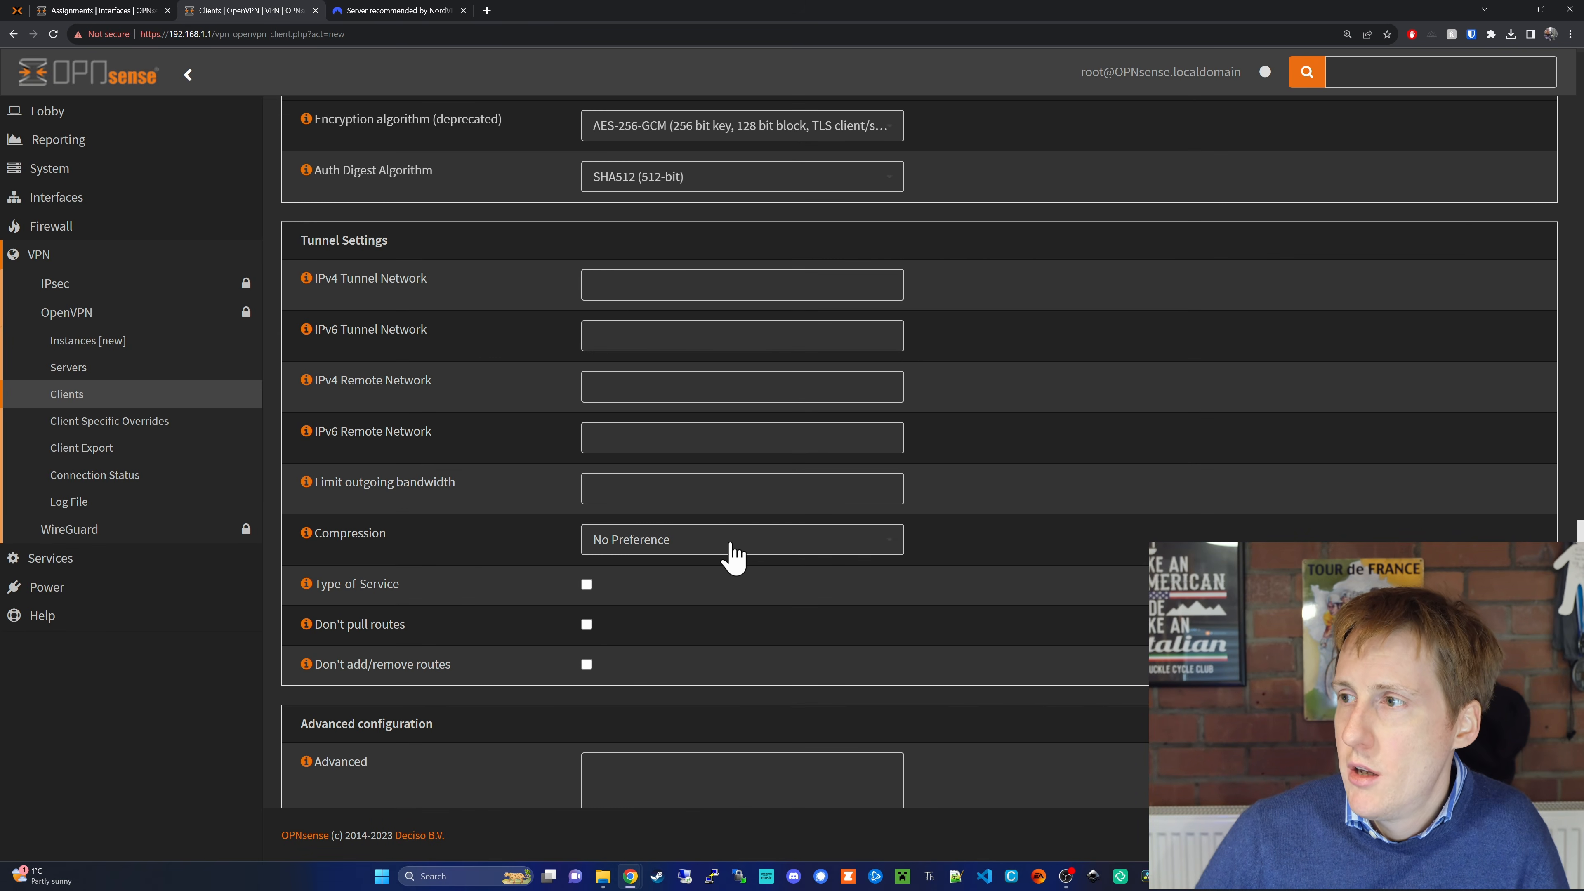
{"action": "left_click", "coordinate": [734, 549]}
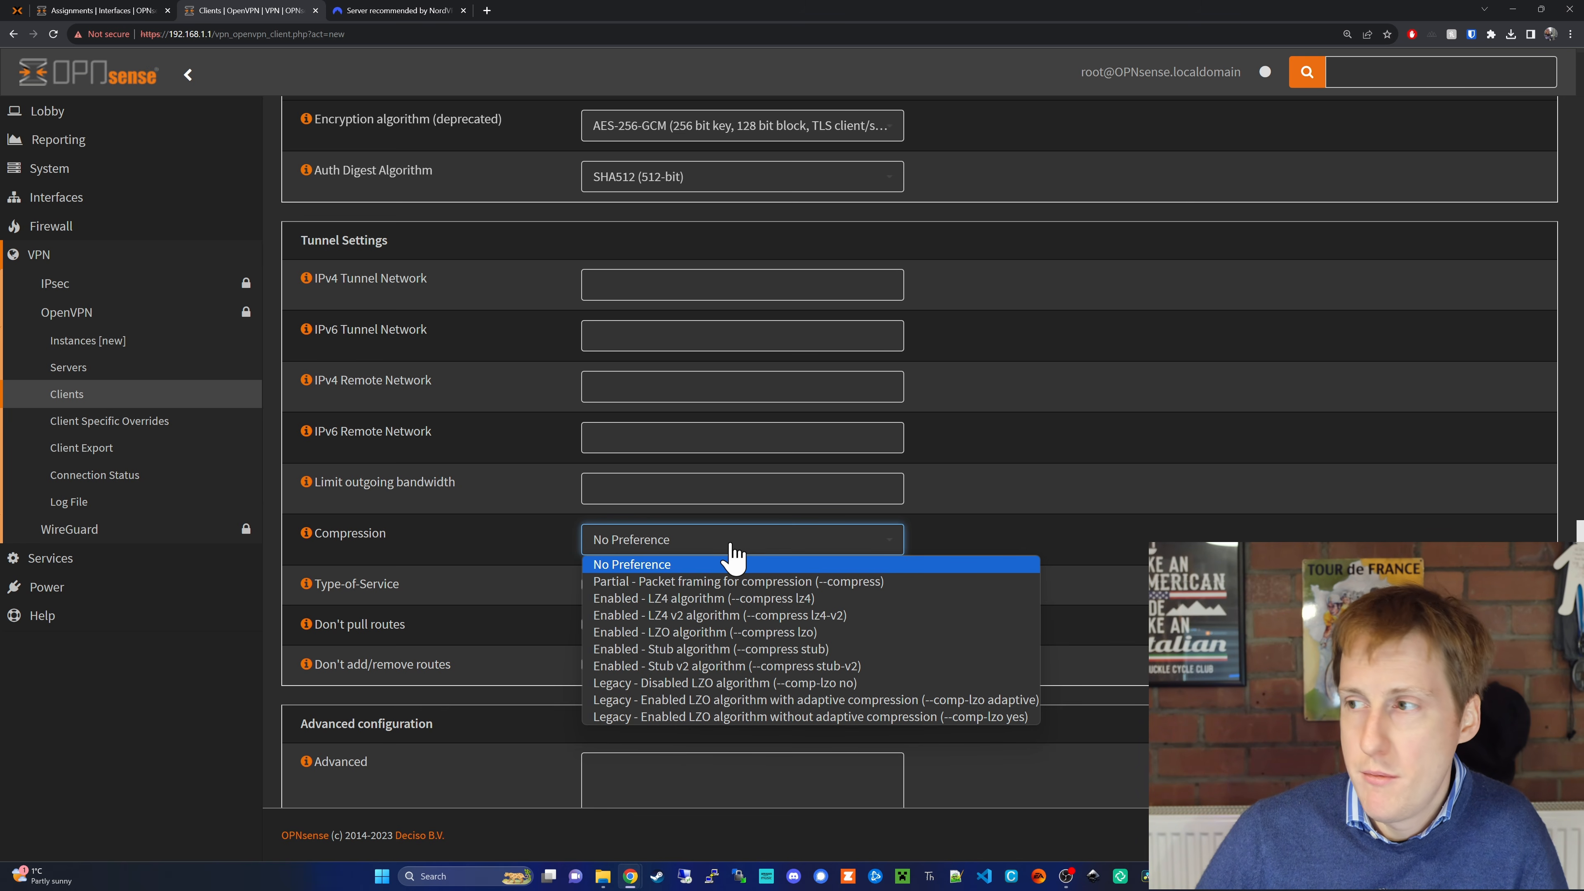
{"action": "left_click", "coordinate": [786, 685]}
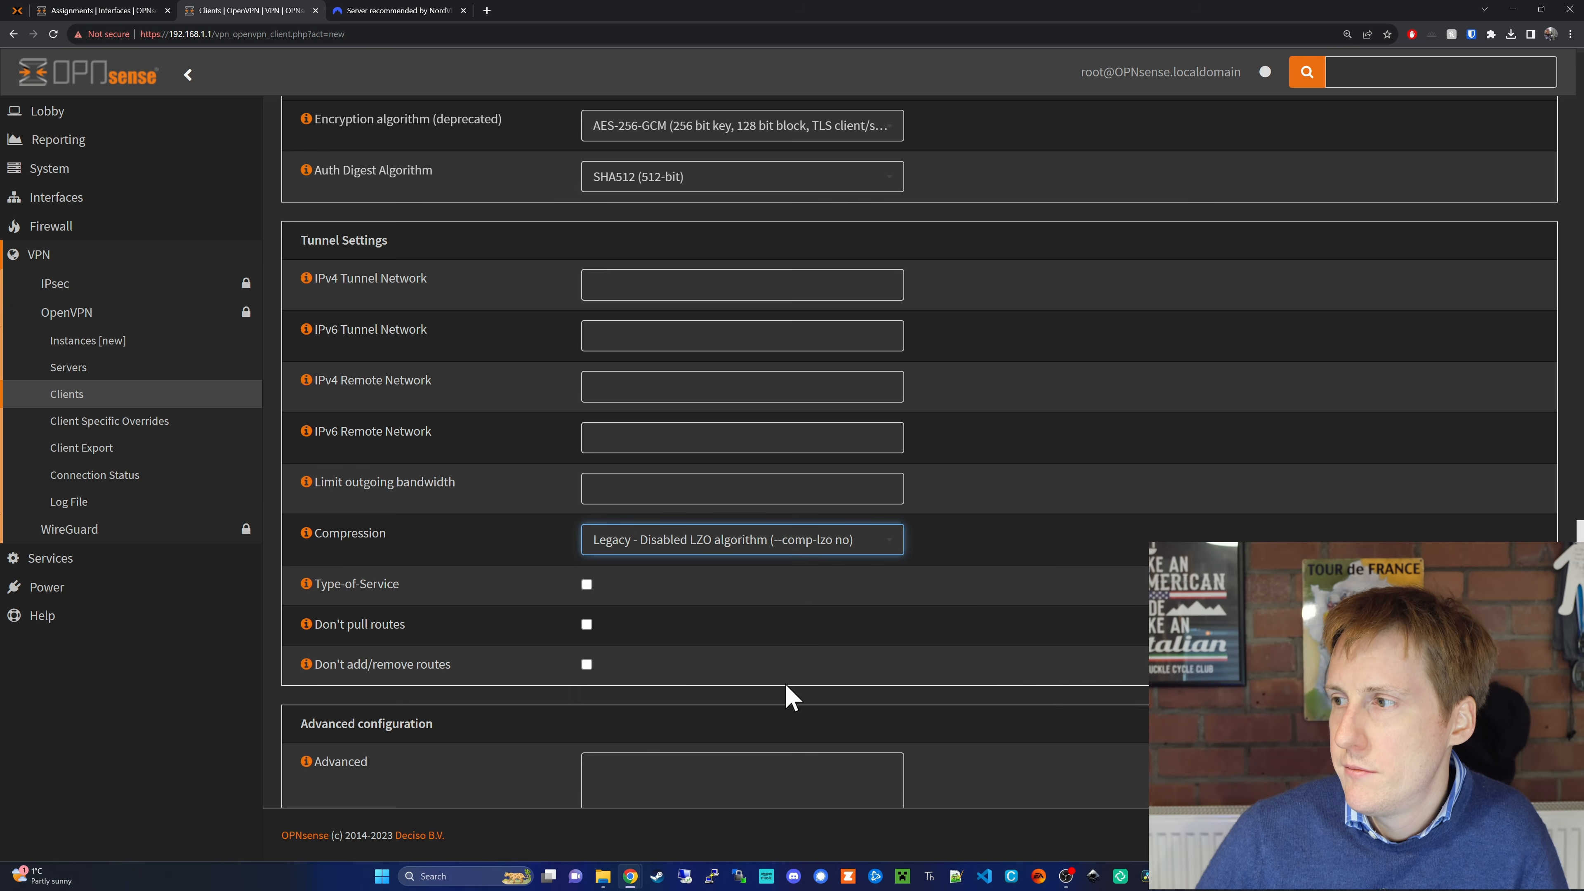
{"action": "left_click", "coordinate": [590, 669]}
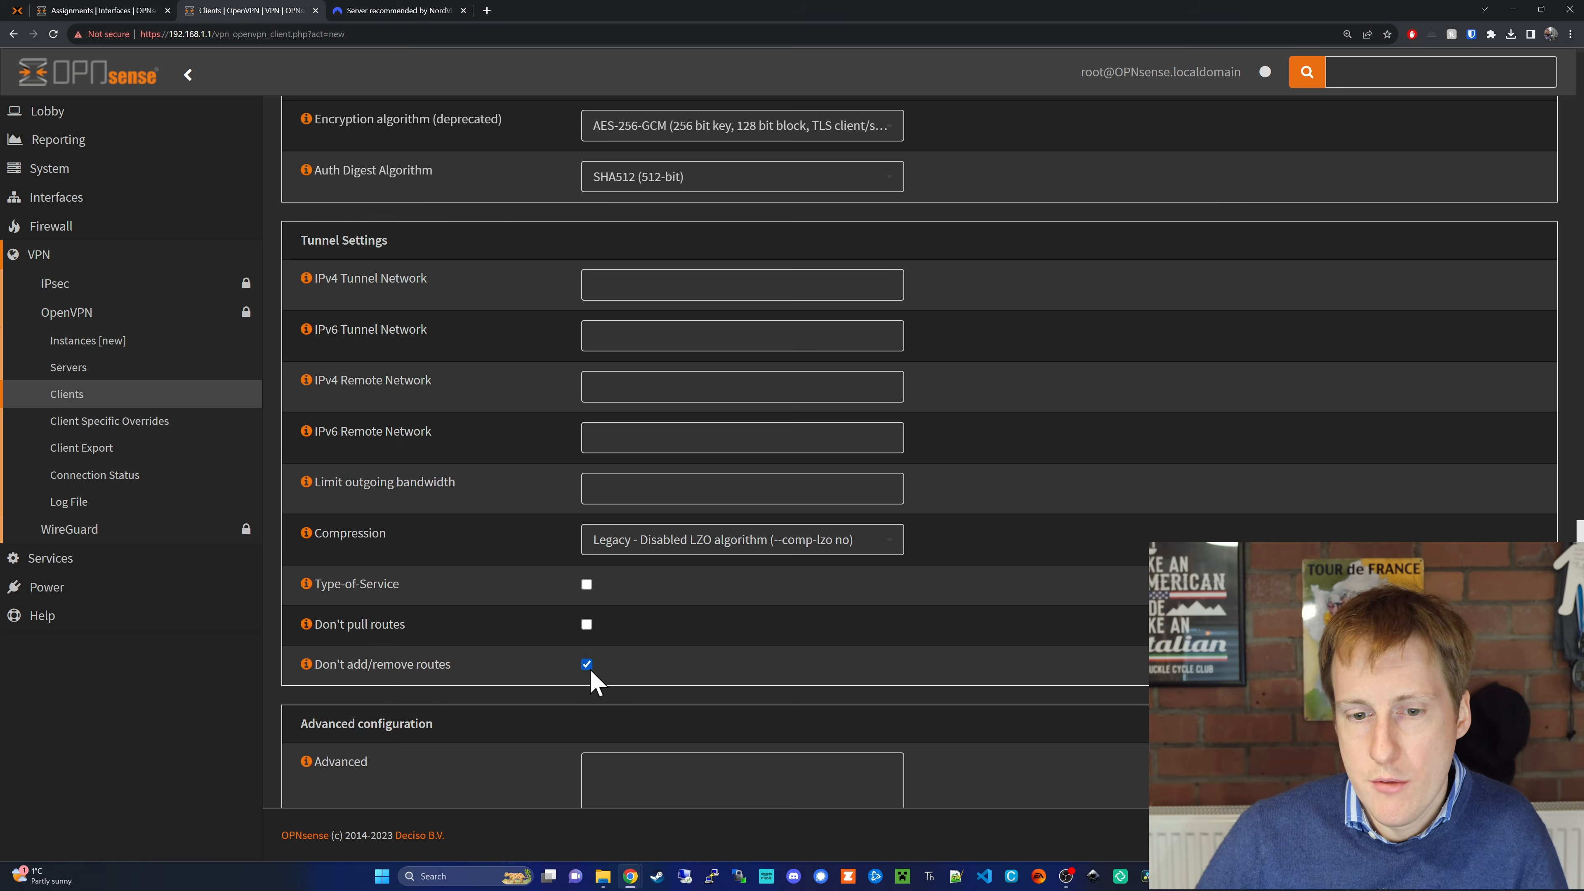
Paste the advanced client options, including remote-random, tun-mtu 1500, tun-mtu-extra 32, mssfix 1450, persist-key, persist-tun, reneg-sec 0 and remote-cert-tls server.
{"action": "scroll", "coordinate": [590, 669], "scroll_direction": "down", "scroll_amount": 3}
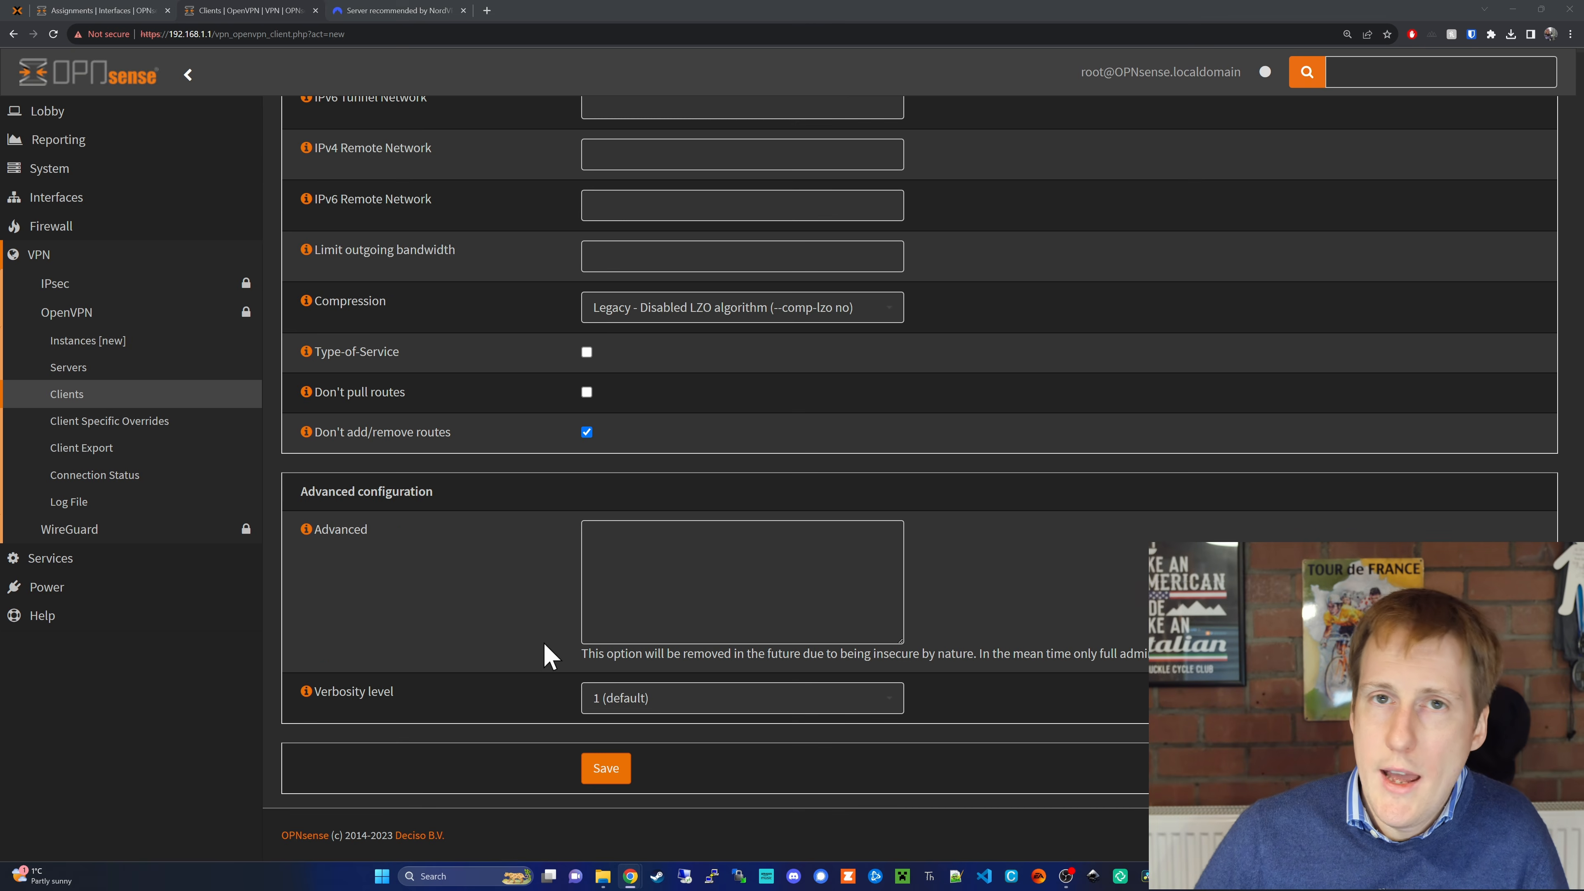
{"action": "right_click", "coordinate": [627, 532]}
{"action": "left_click", "coordinate": [684, 636]}
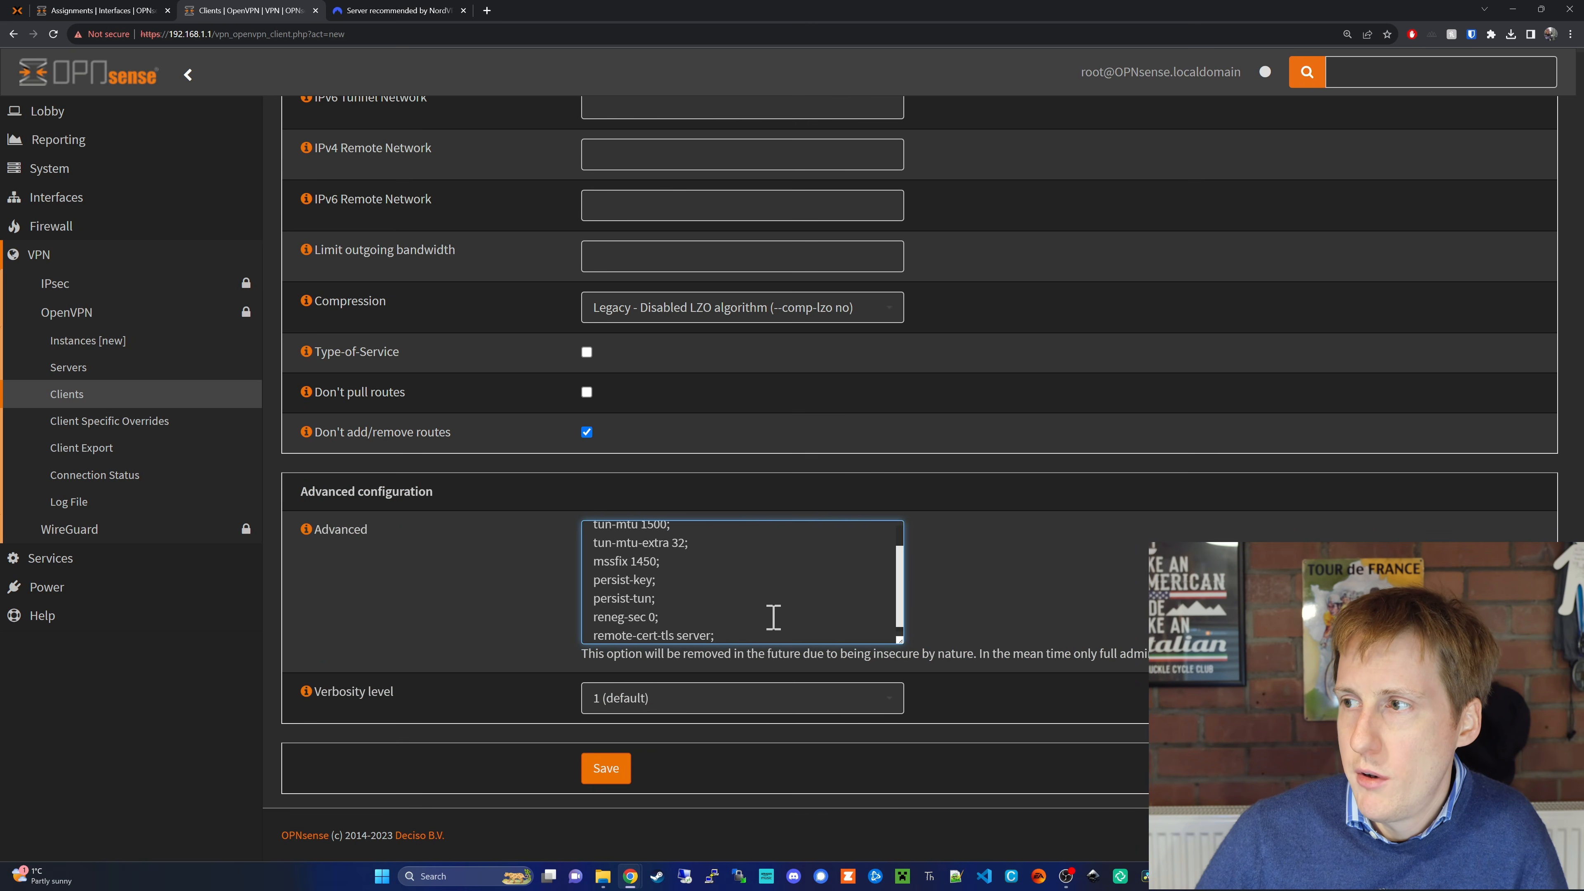
{"action": "scroll", "coordinate": [899, 594], "scroll_direction": "up", "scroll_amount": 1}
{"action": "left_click_drag", "start_coordinate": [900, 594], "coordinate": [899, 591]}
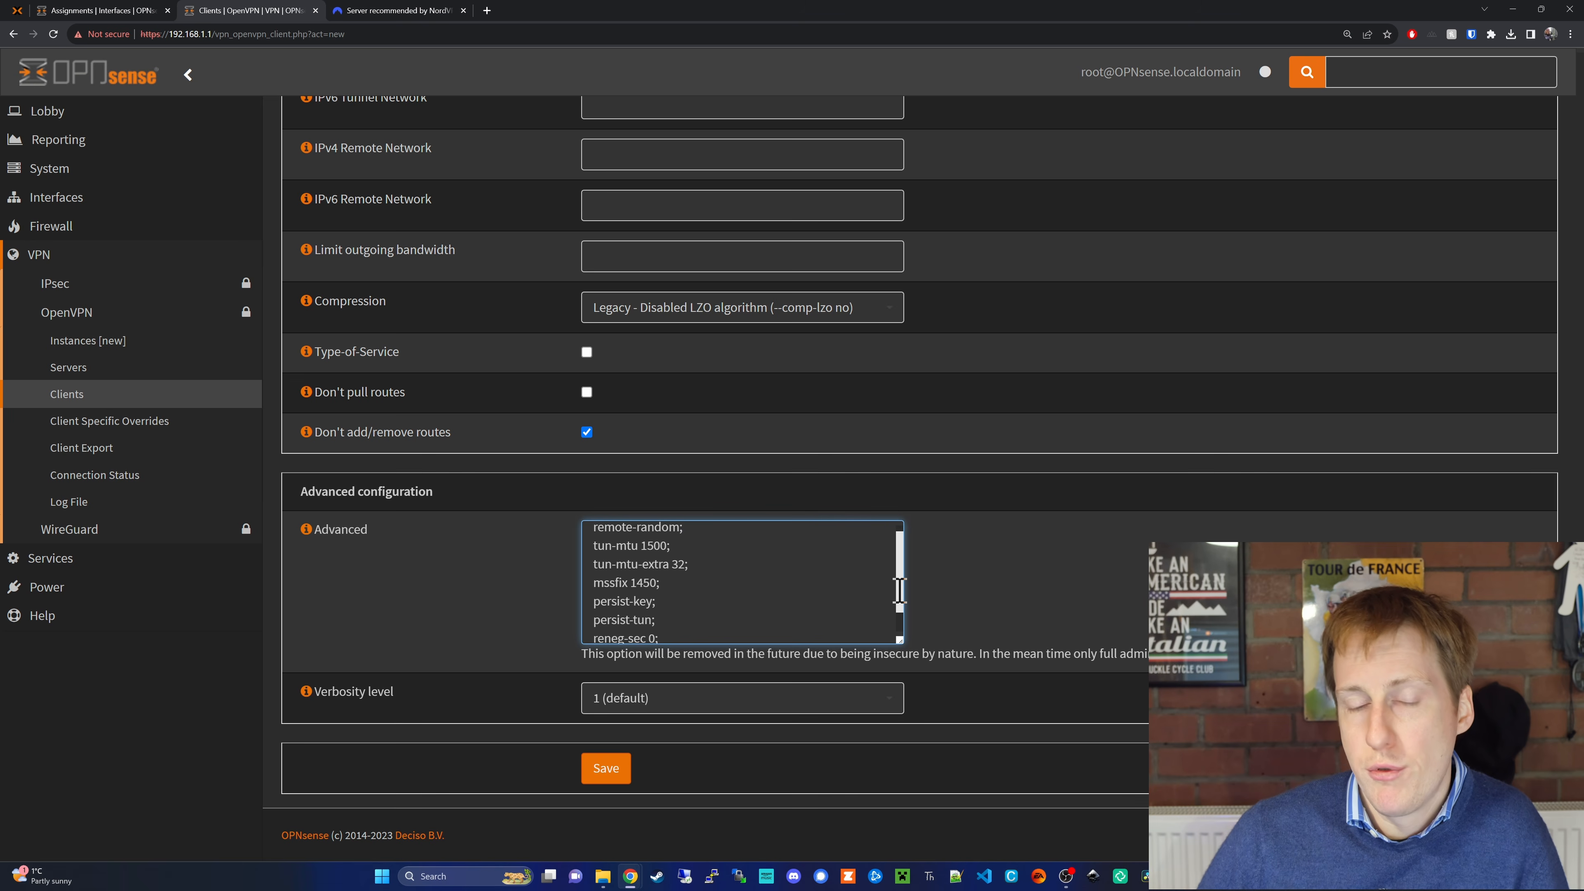
Set the client's verbosity level to 3 (recommended) and save the OpenVPN client.
{"action": "left_click", "coordinate": [664, 699]}
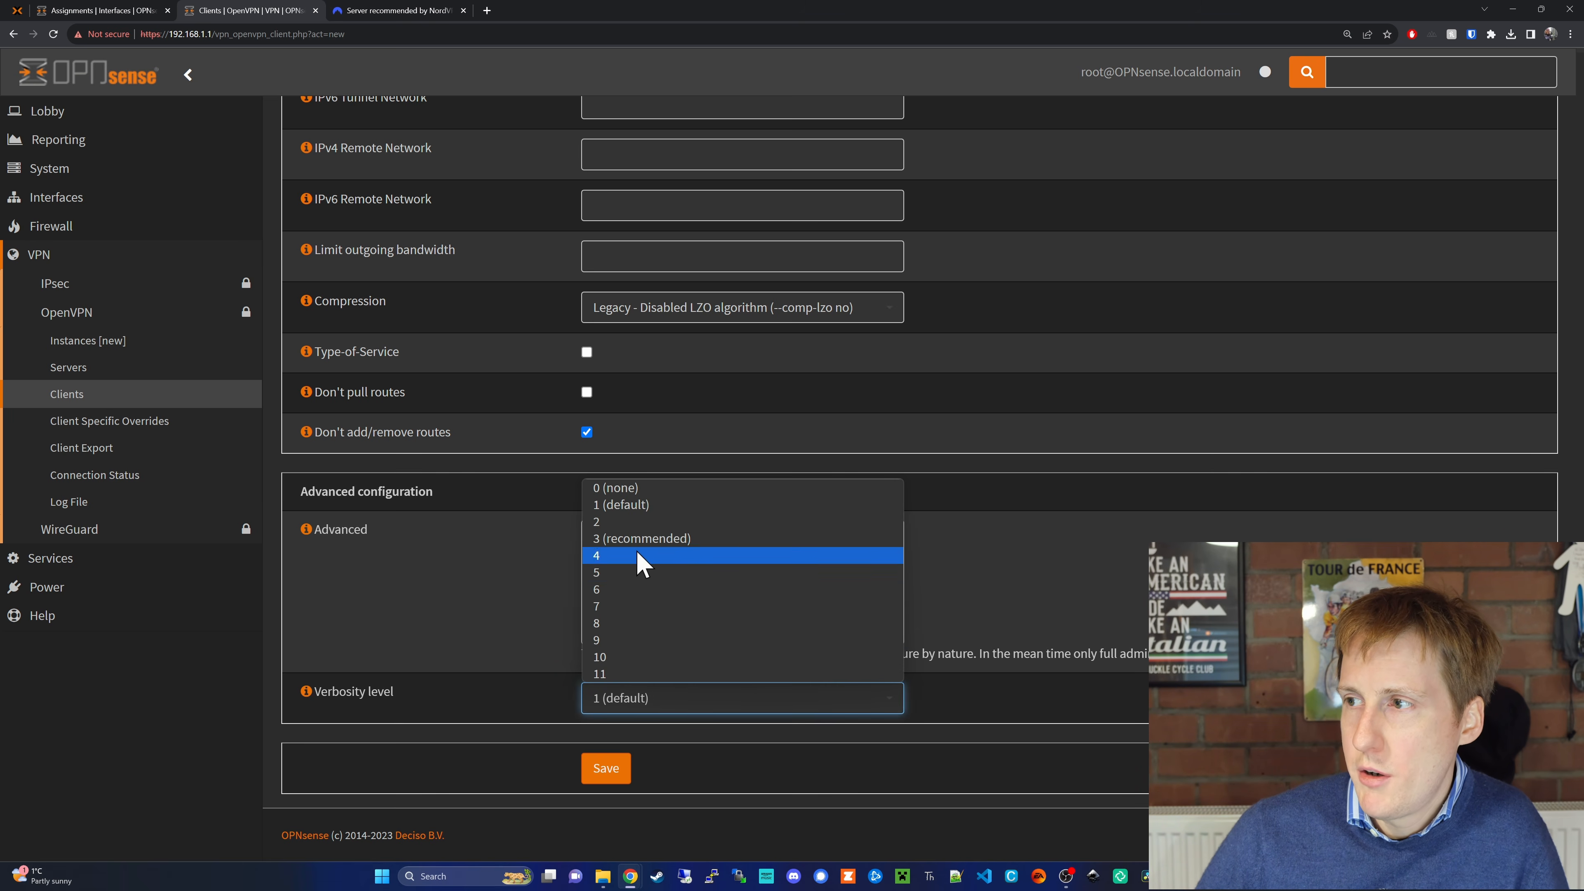
{"action": "left_click", "coordinate": [638, 533]}
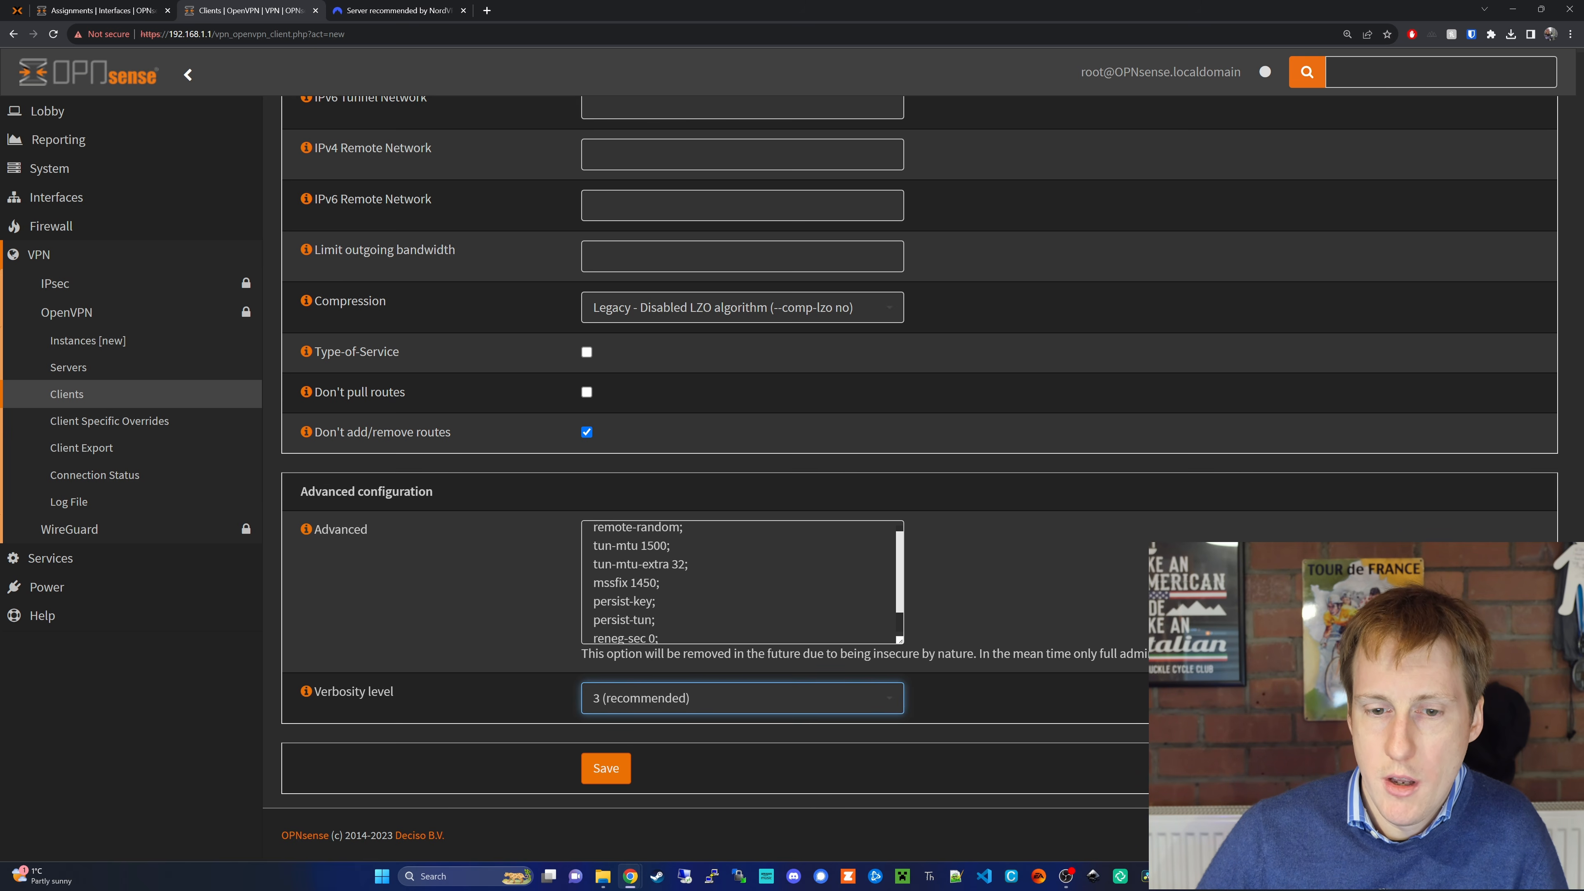
{"action": "left_click", "coordinate": [613, 780]}
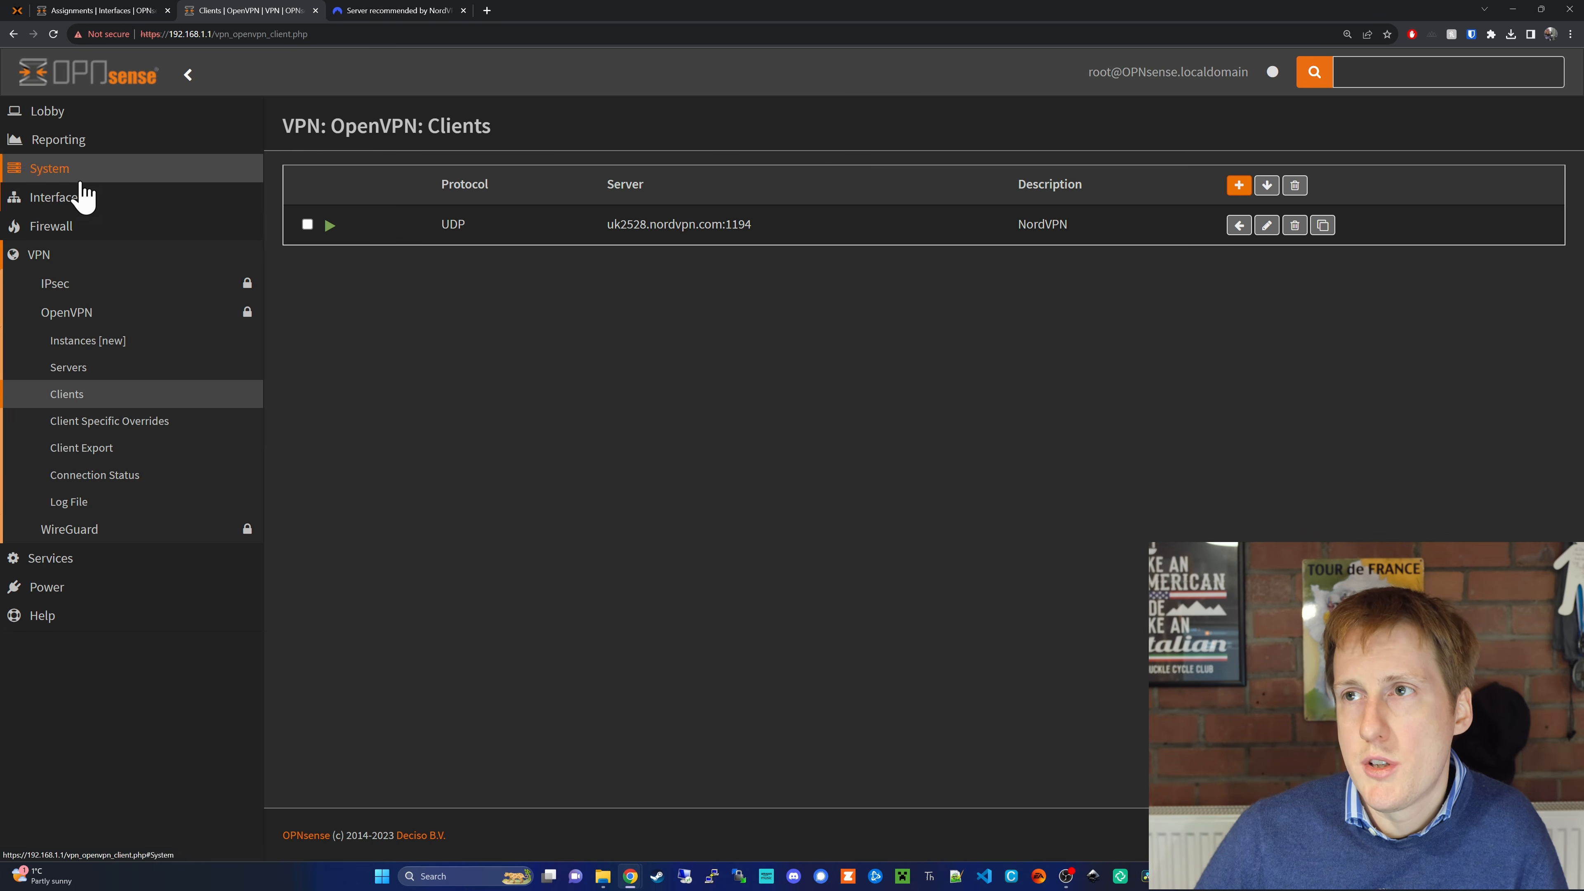
Assign a new interface to the ovpnc1 (OpenVPN Client NordVPN) device.
{"action": "left_click", "coordinate": [66, 205]}
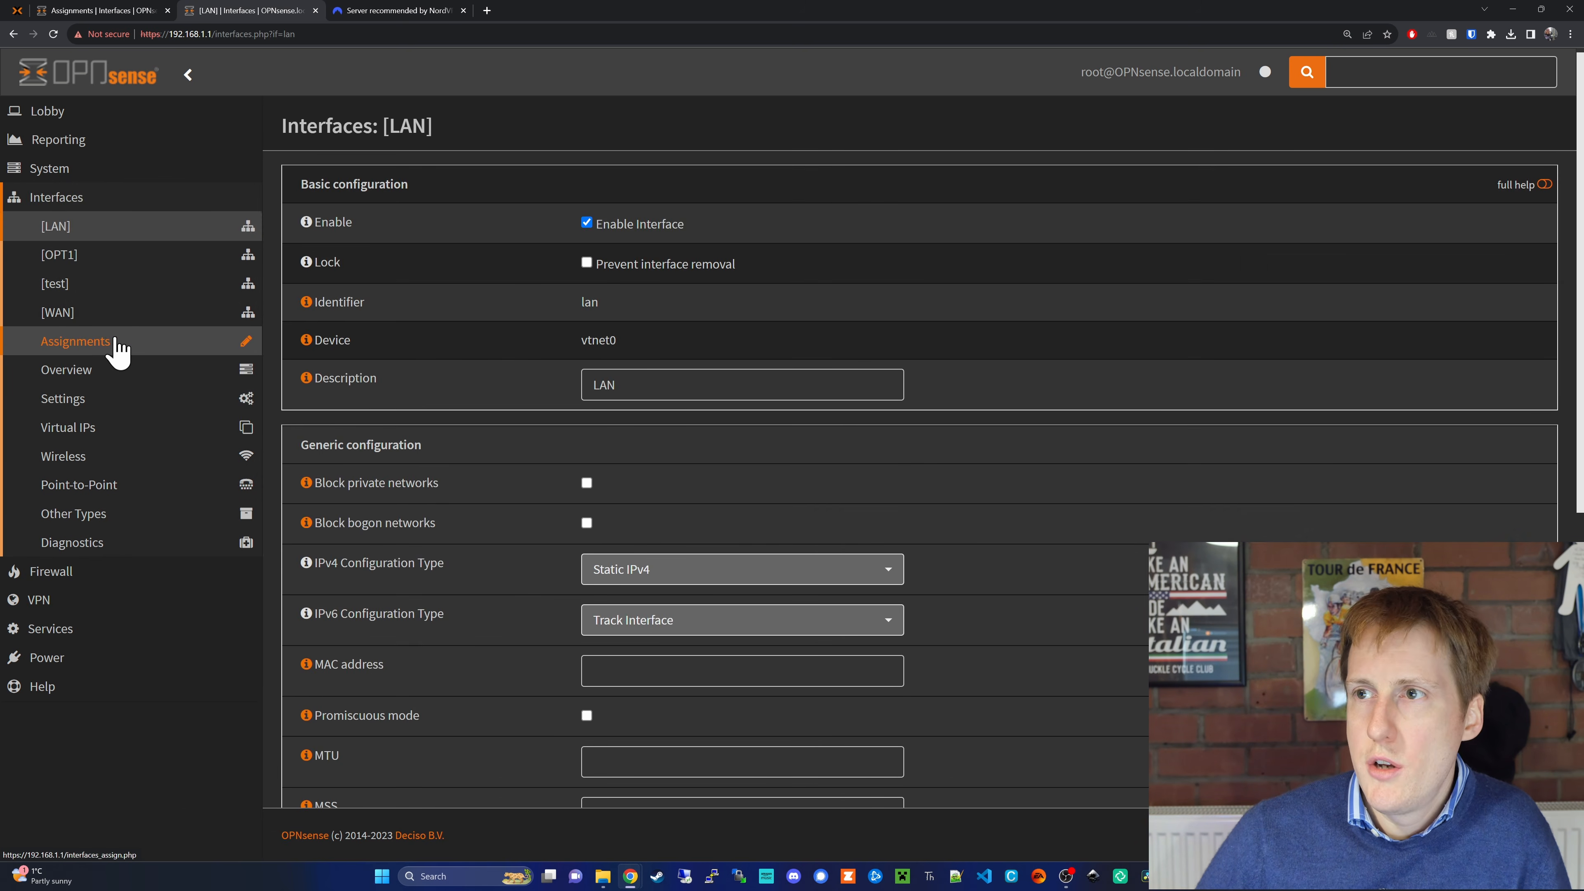
{"action": "left_click", "coordinate": [115, 343]}
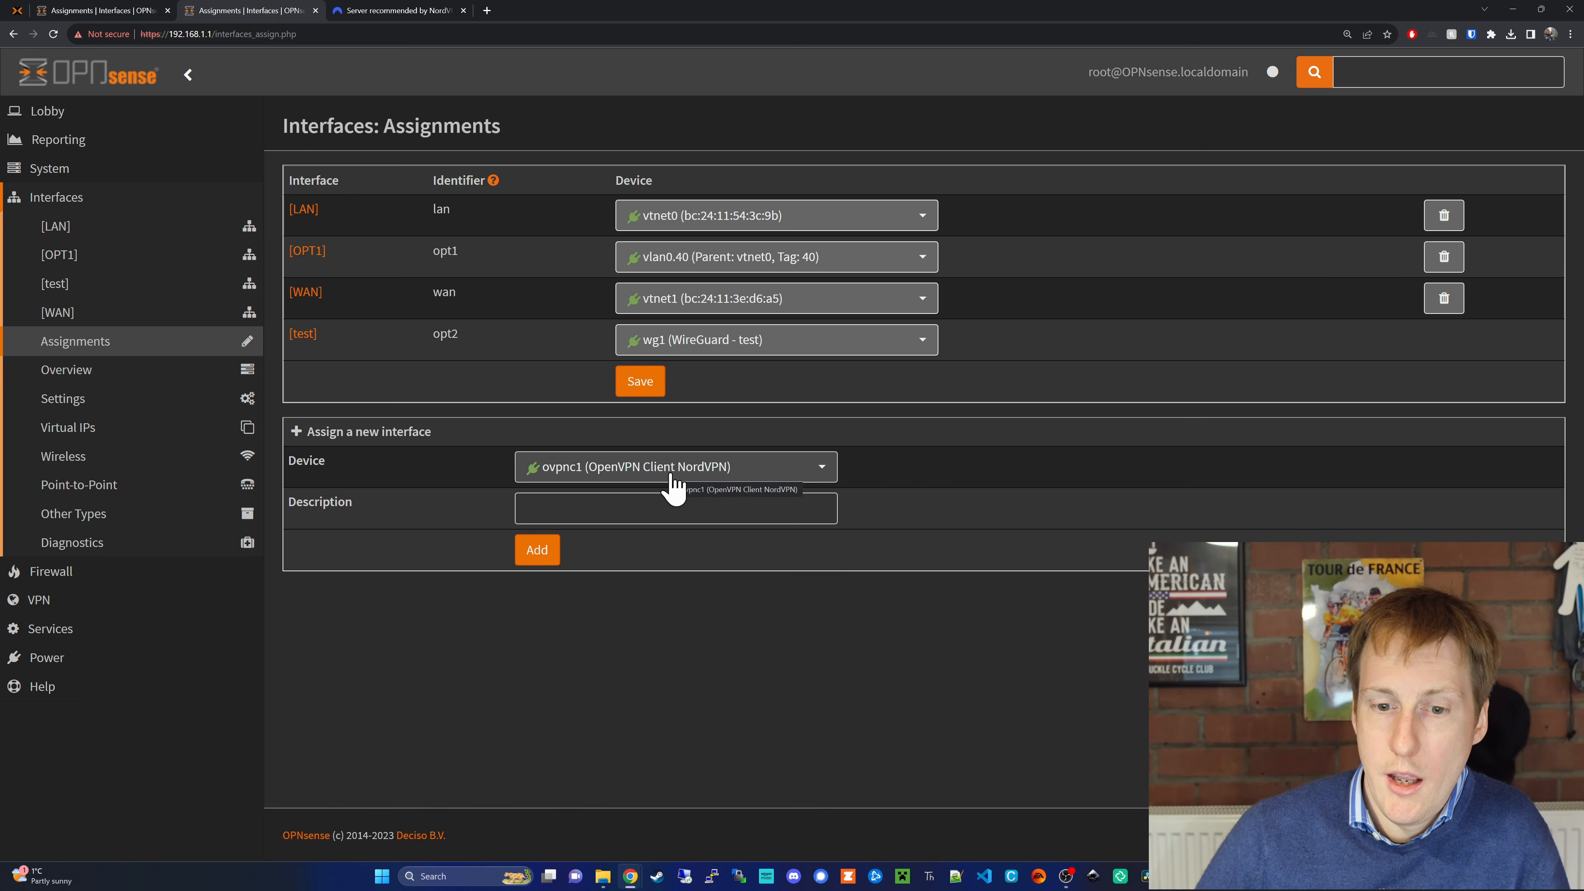
{"action": "left_click", "coordinate": [533, 553]}
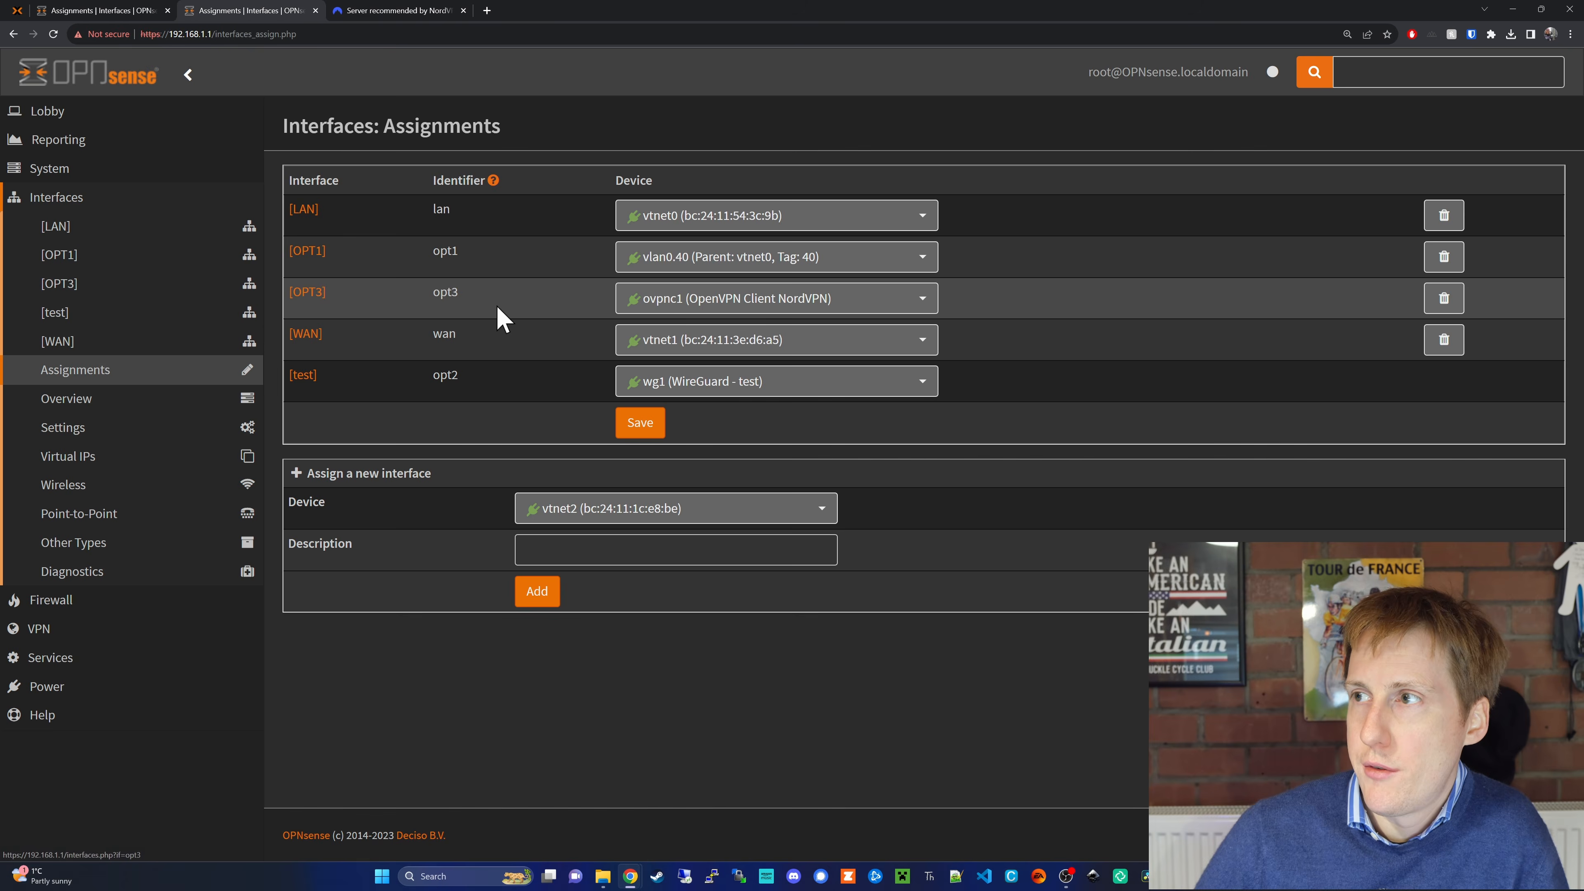
Enable the new OPT3 interface, set its description to NordVPN, and save it.
{"action": "left_click", "coordinate": [322, 293]}
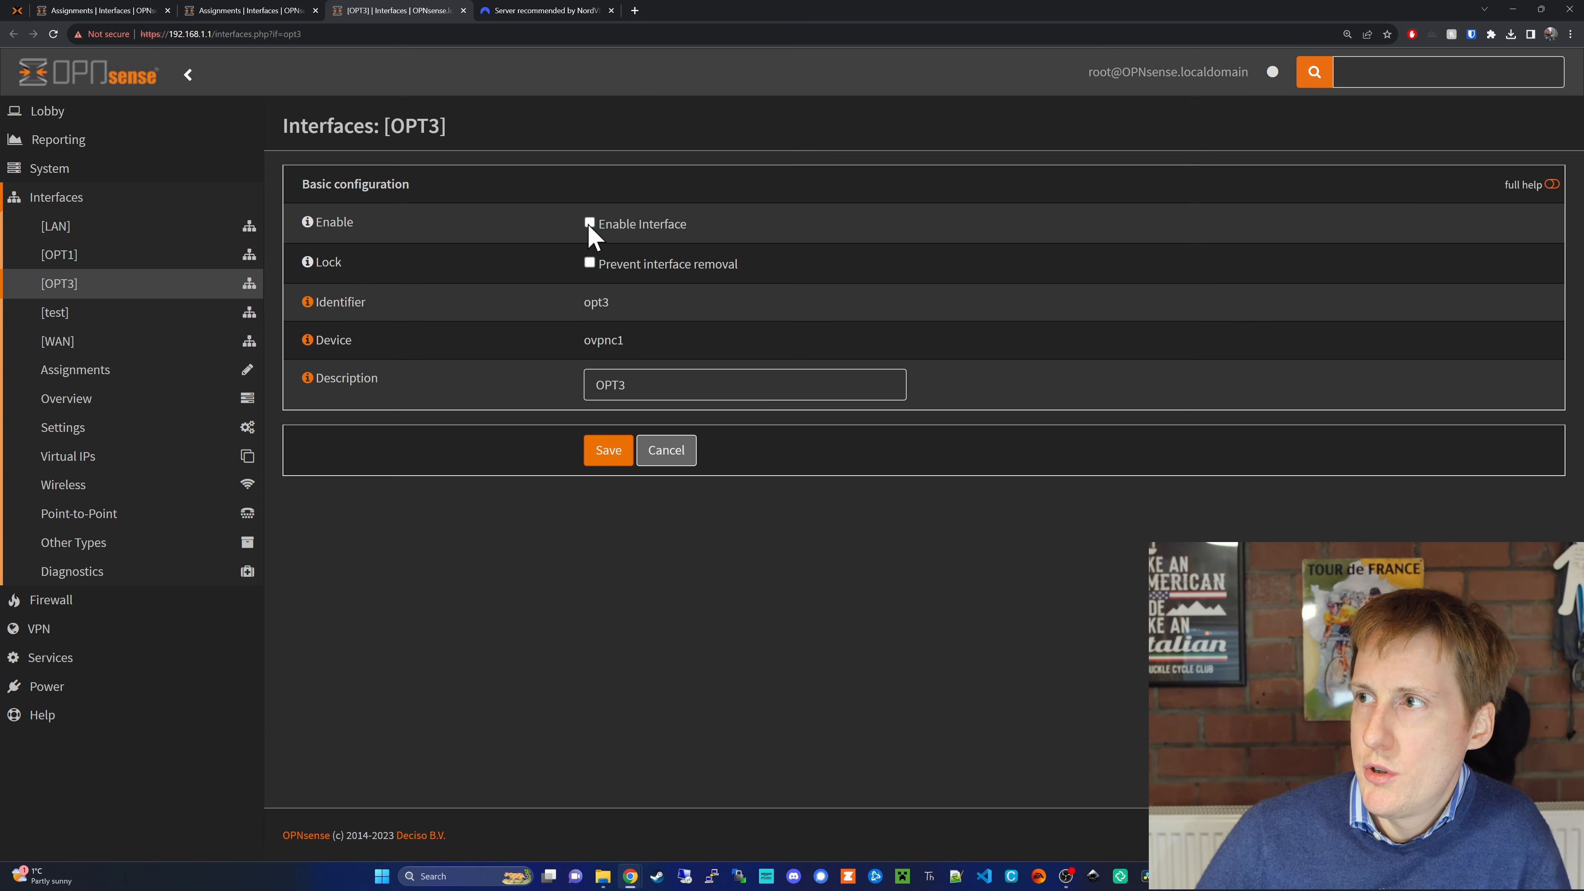
{"action": "left_click", "coordinate": [590, 223]}
{"action": "scroll", "coordinate": [608, 354], "scroll_direction": "down", "scroll_amount": 1}
{"action": "double_click", "coordinate": [626, 351]}
{"action": "type", "text": "Nor"}
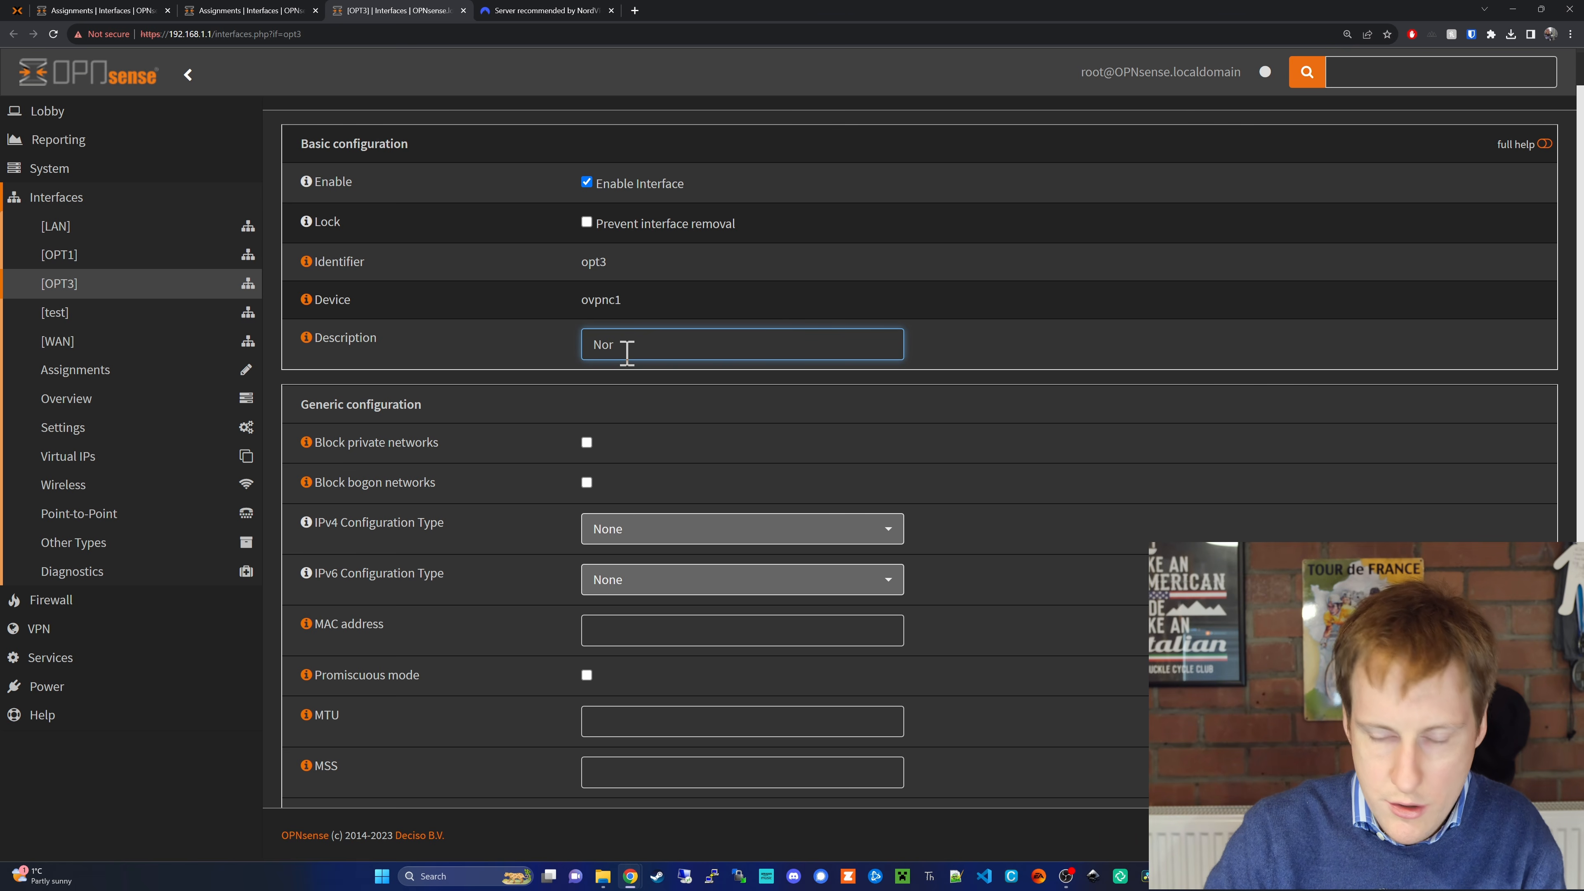
{"action": "type", "text": "dVPN"}
{"action": "scroll", "coordinate": [611, 624], "scroll_direction": "down", "scroll_amount": 2}
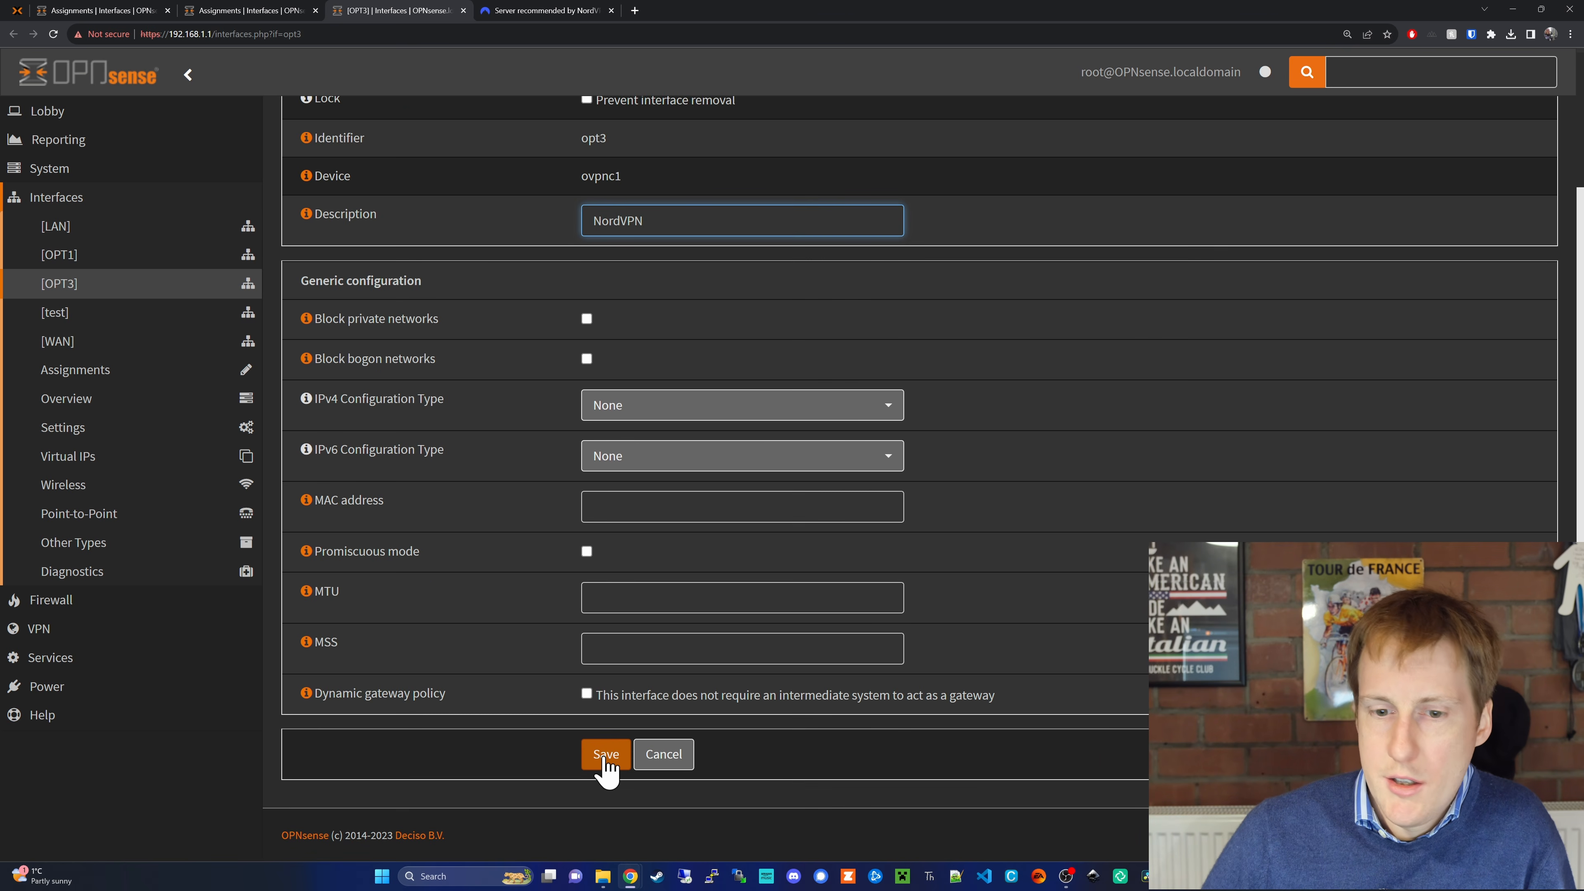
{"action": "left_click", "coordinate": [606, 753]}
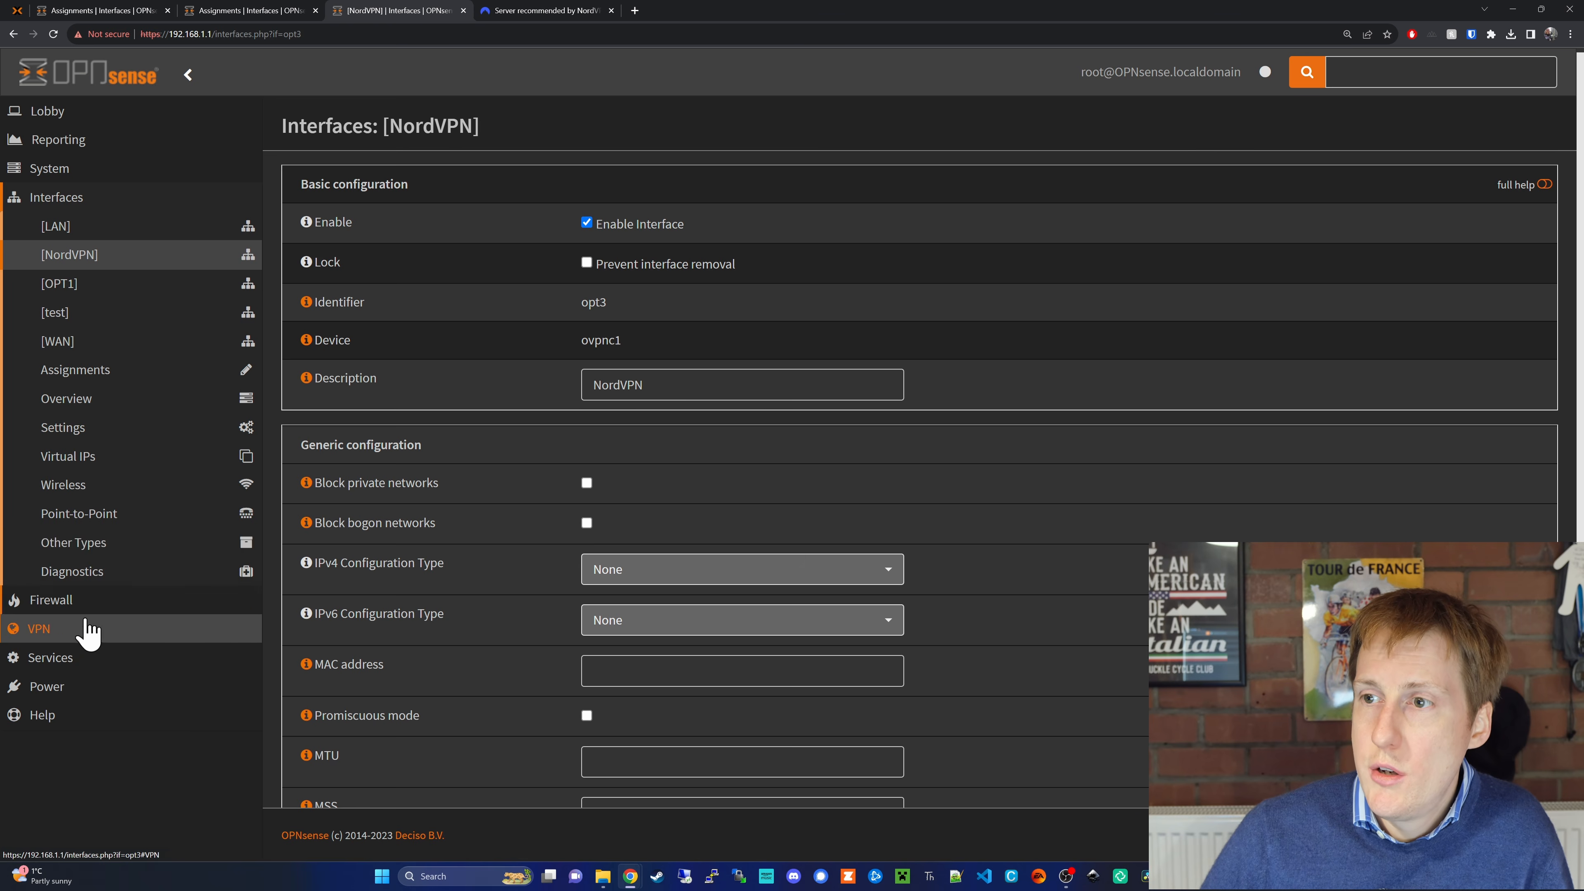
In the Unbound DNS general settings, show the advanced options, disable DNSSEC support, and register DHCP leases and DHCP static mappings.
{"action": "left_click", "coordinate": [75, 659]}
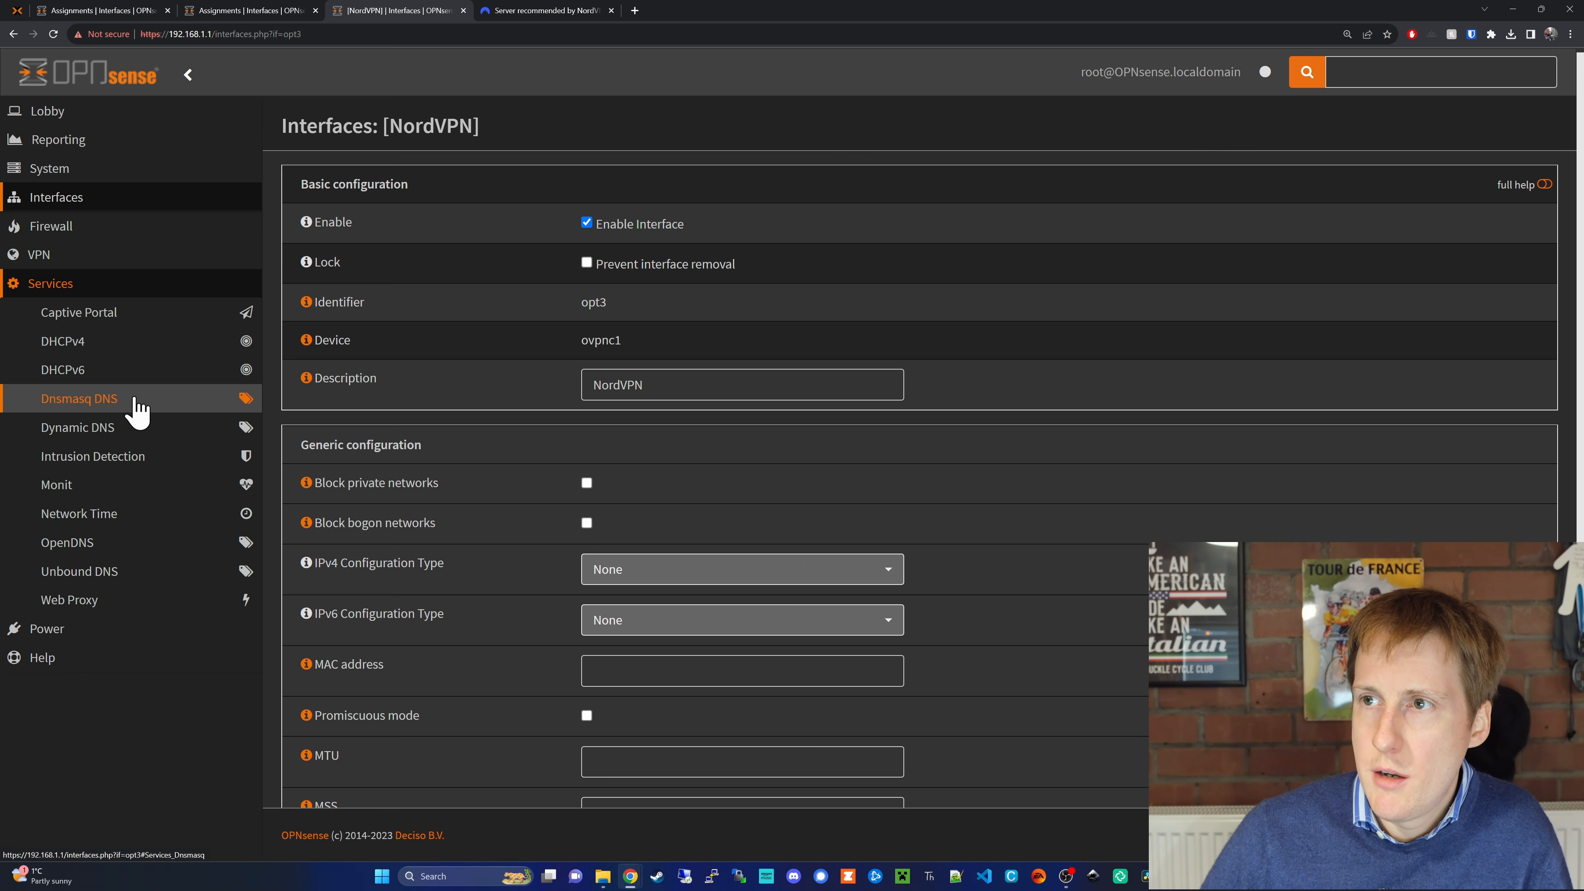
{"action": "left_click", "coordinate": [116, 583]}
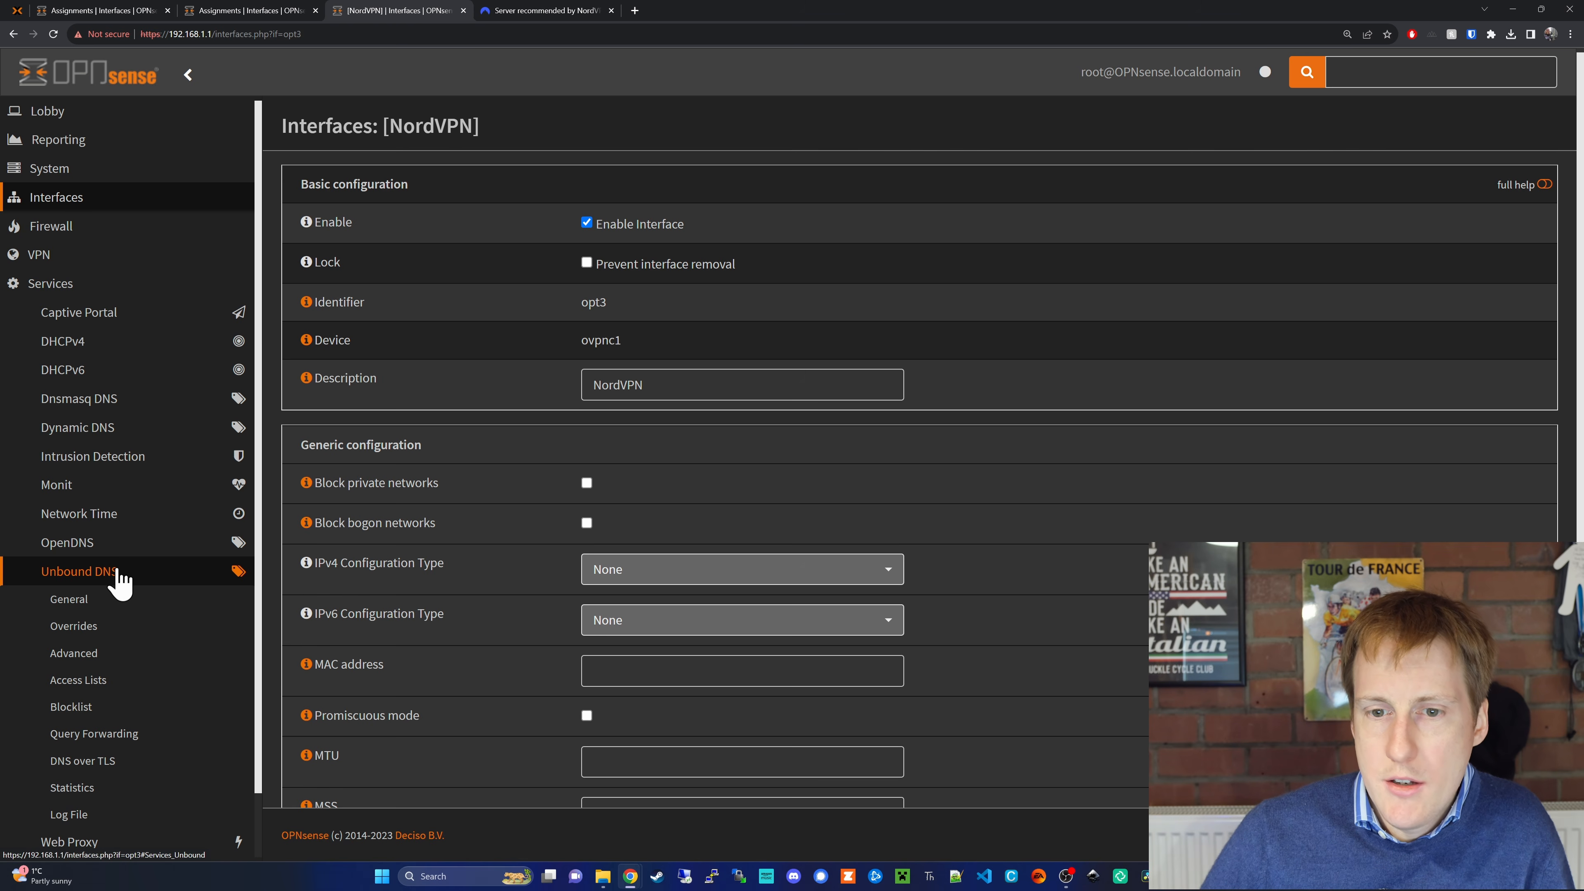
{"action": "left_click", "coordinate": [118, 600]}
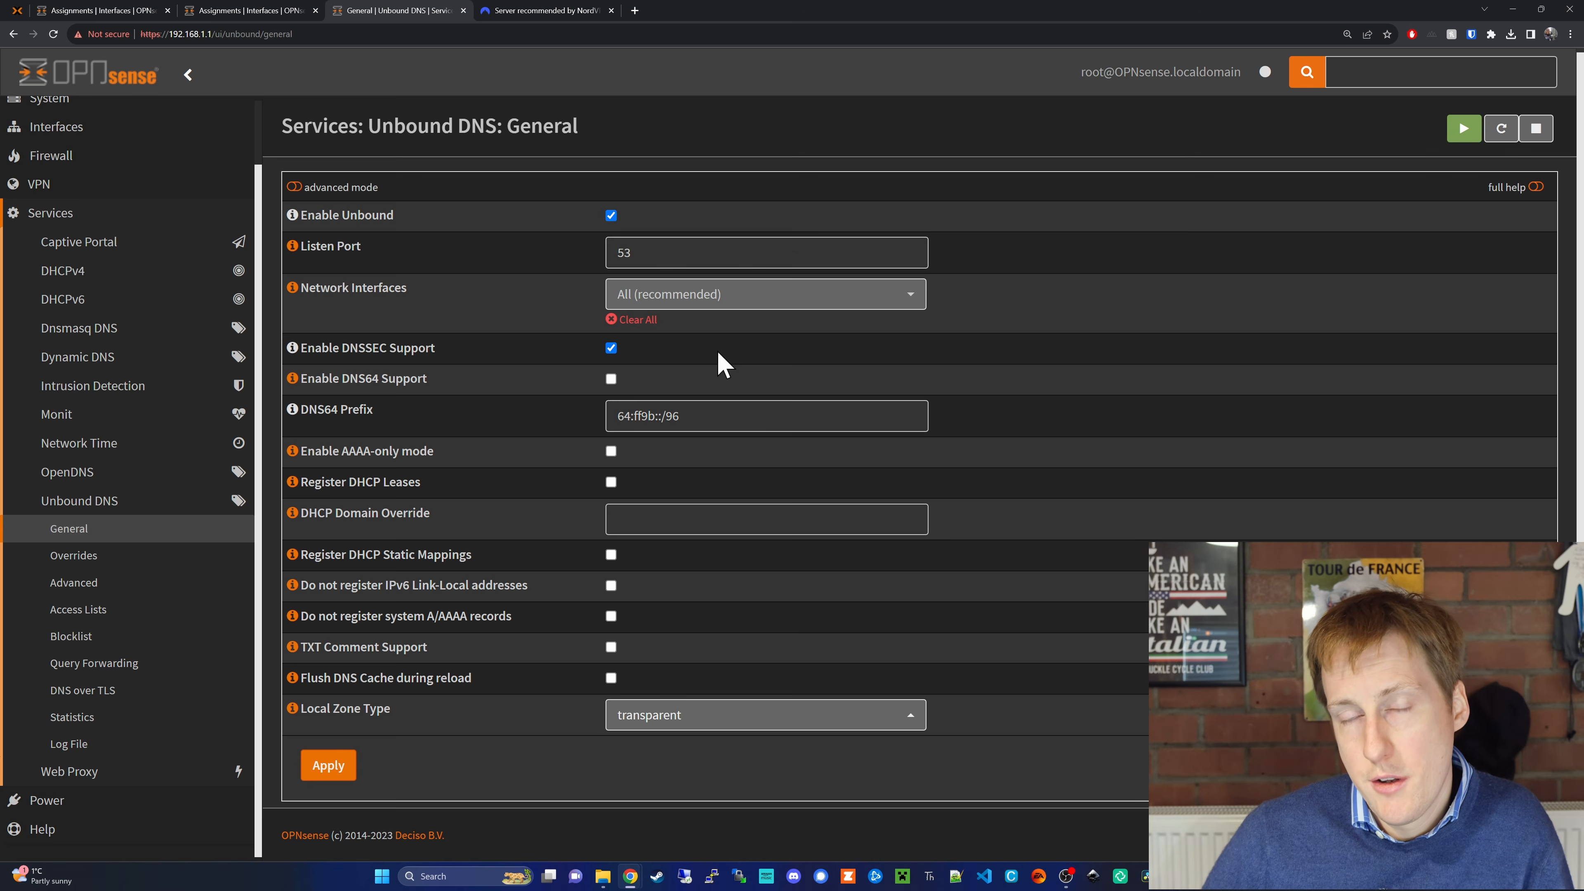
{"action": "left_click", "coordinate": [294, 186]}
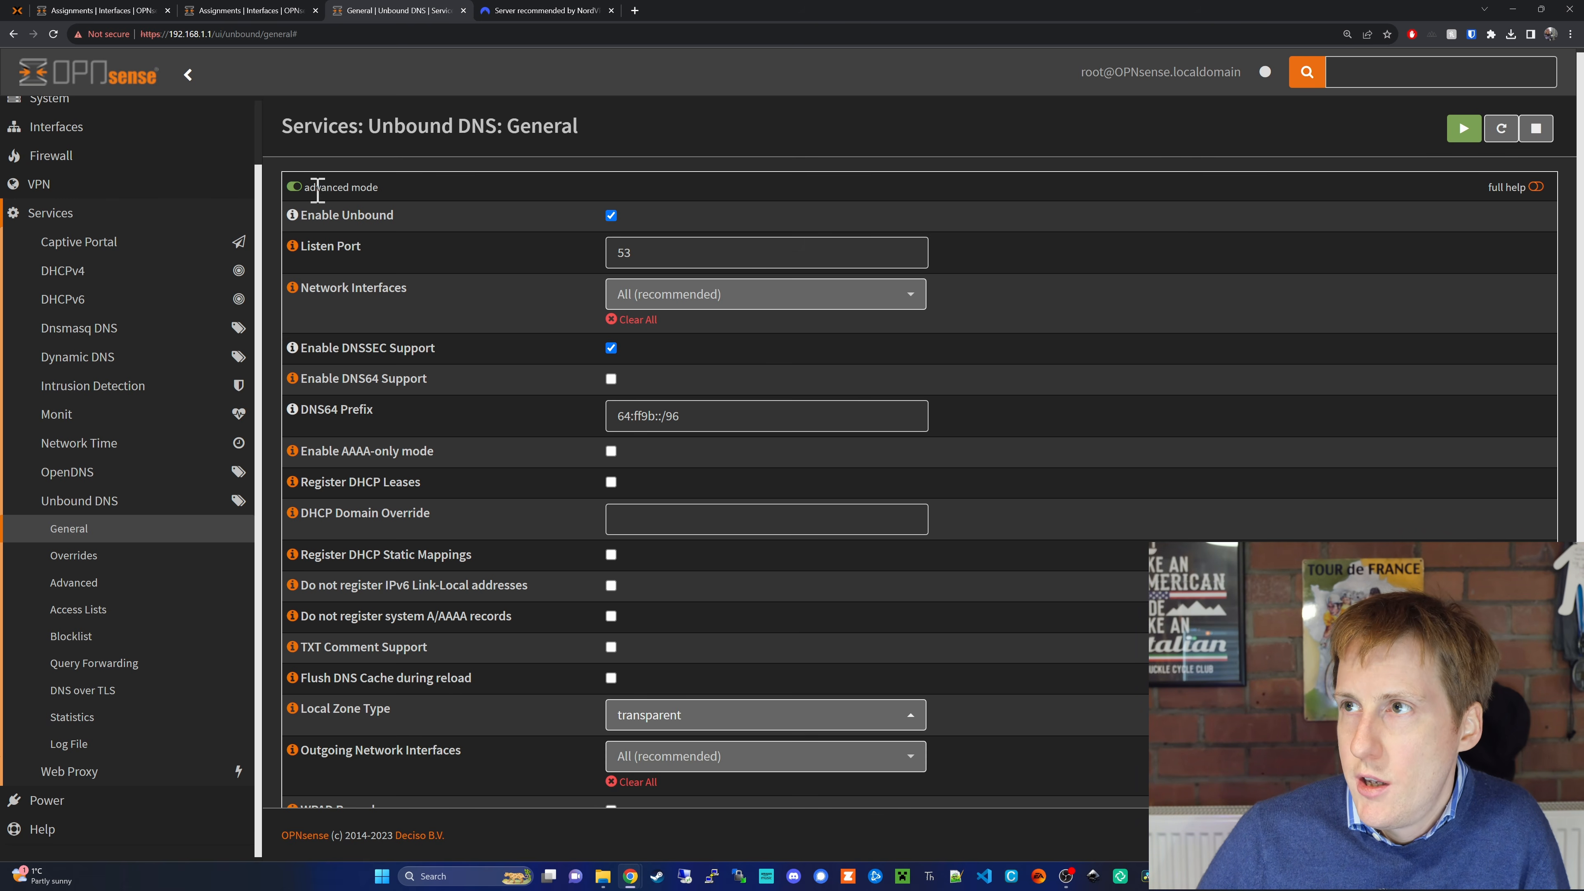
{"action": "left_click", "coordinate": [294, 187]}
{"action": "left_click", "coordinate": [293, 187]}
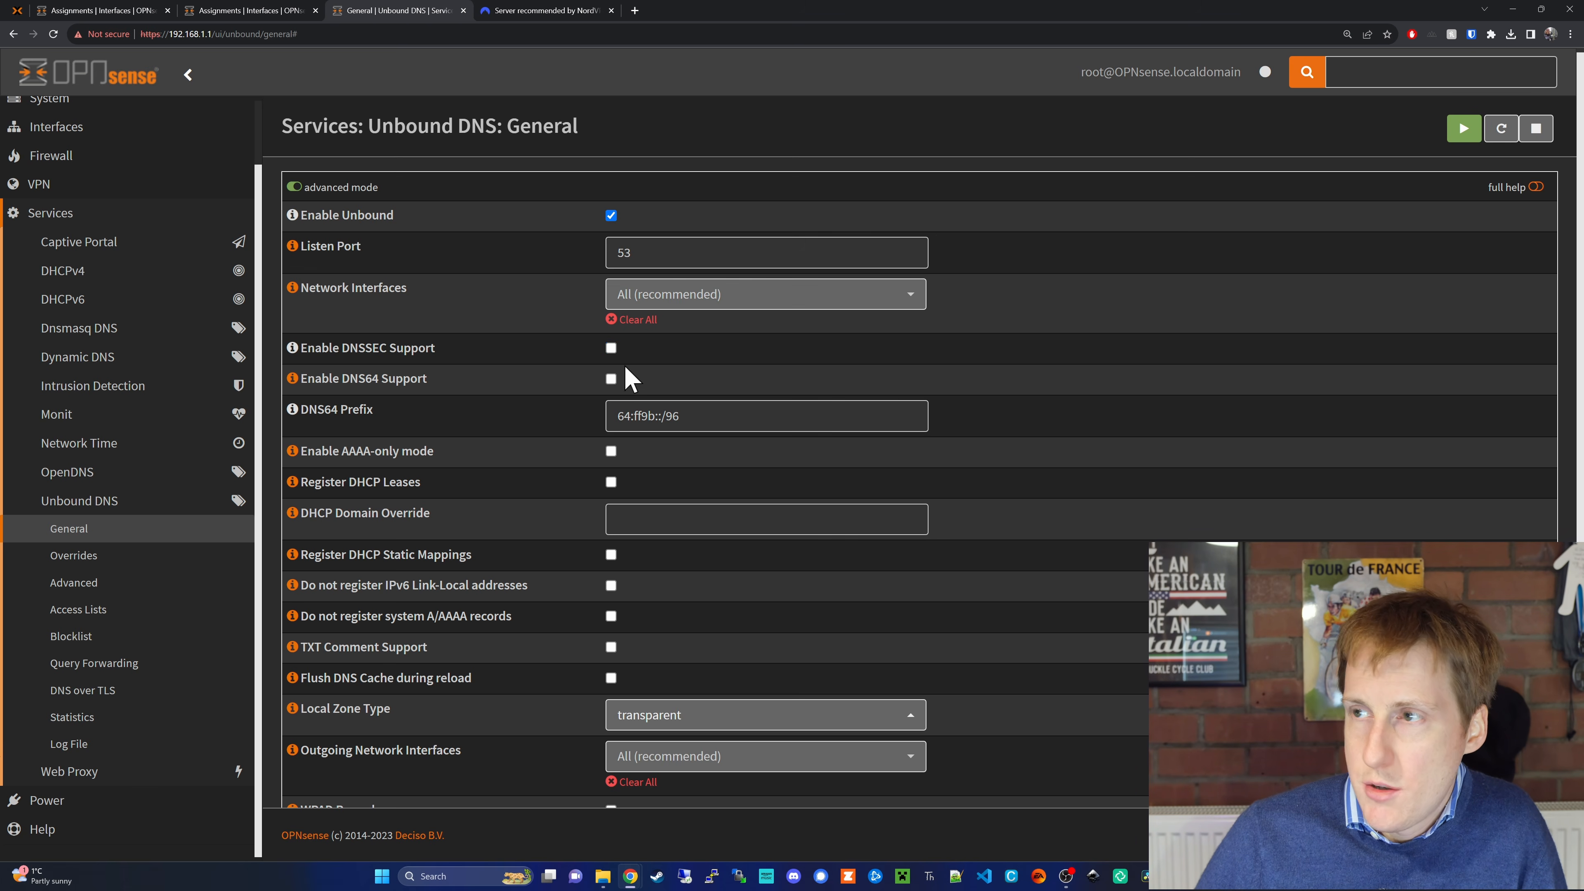
{"action": "left_click", "coordinate": [612, 481]}
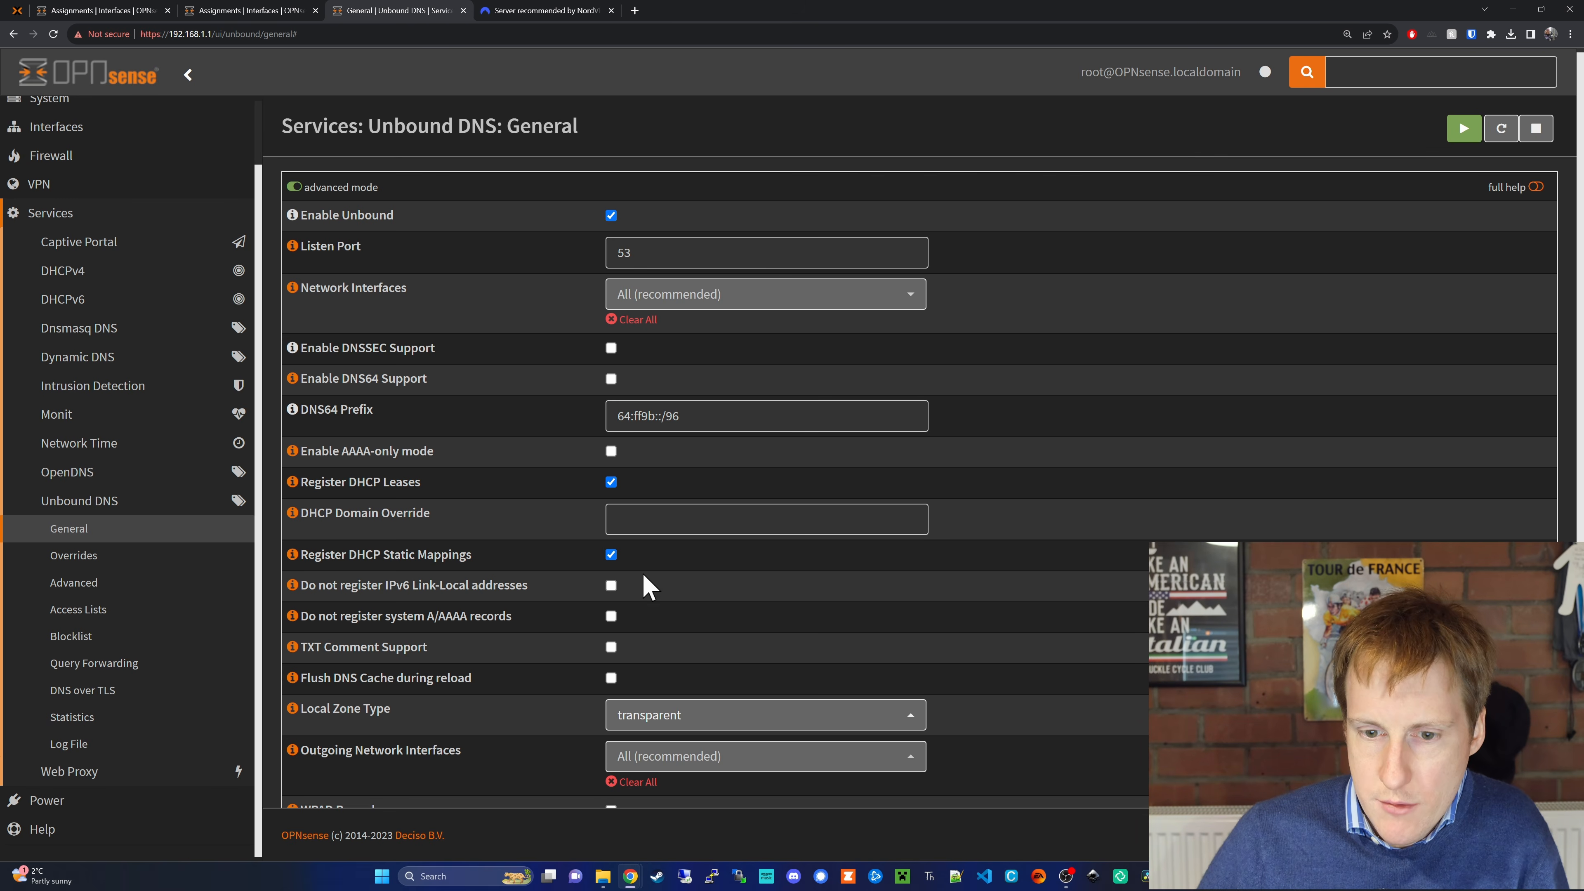
Set Unbound's outgoing network interface to OpenVPN client (NordVPN) and apply the general settings.
{"action": "scroll", "coordinate": [642, 573], "scroll_direction": "down", "scroll_amount": 2}
{"action": "left_click", "coordinate": [674, 666]}
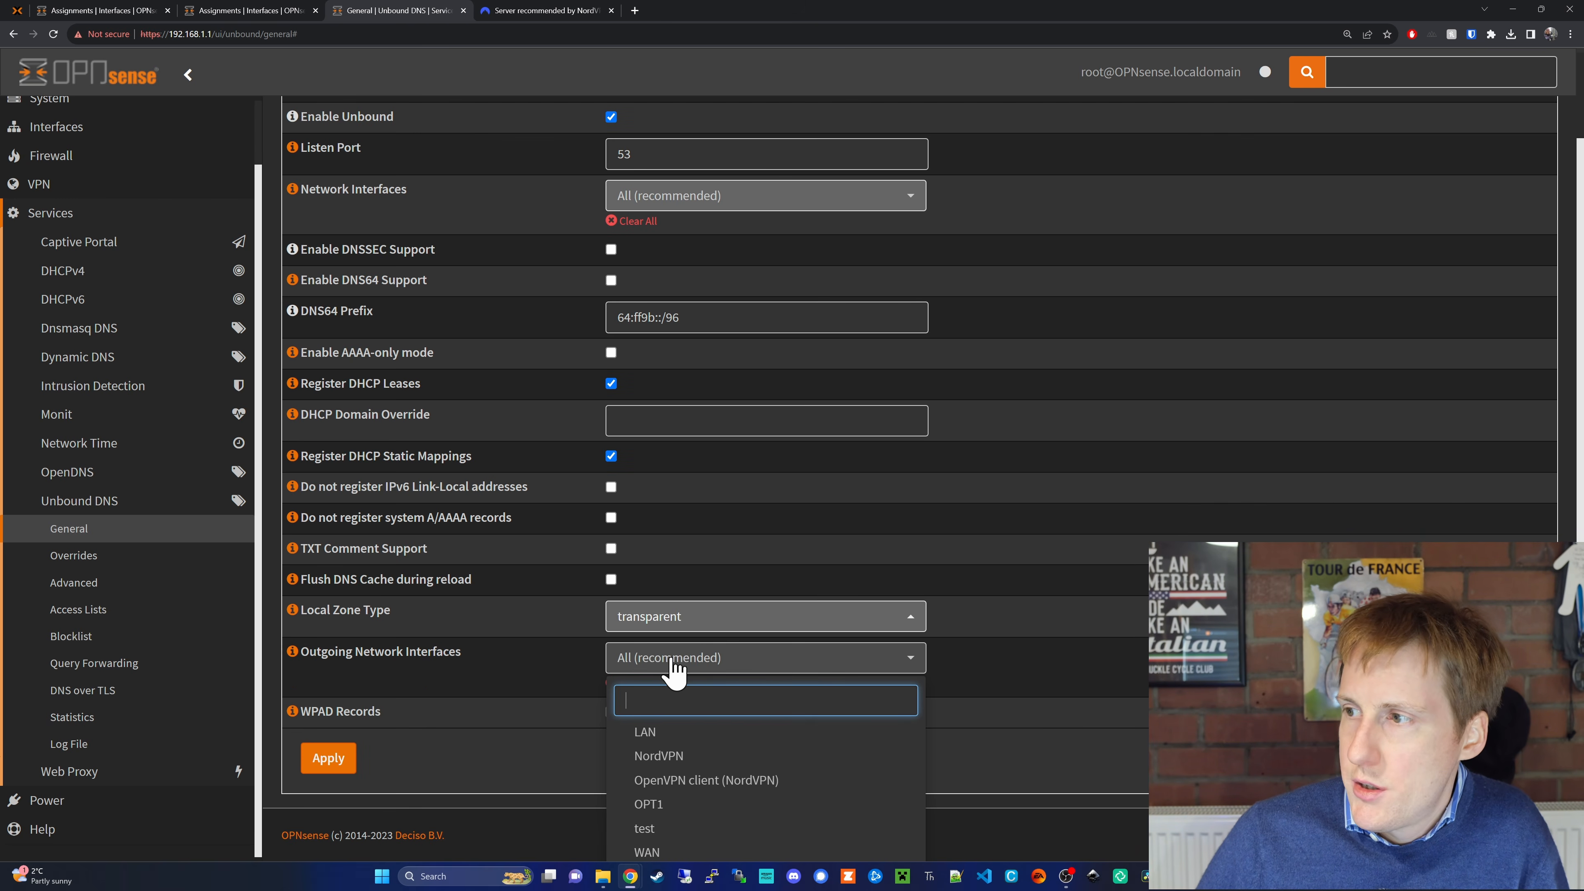
{"action": "left_click", "coordinate": [770, 782]}
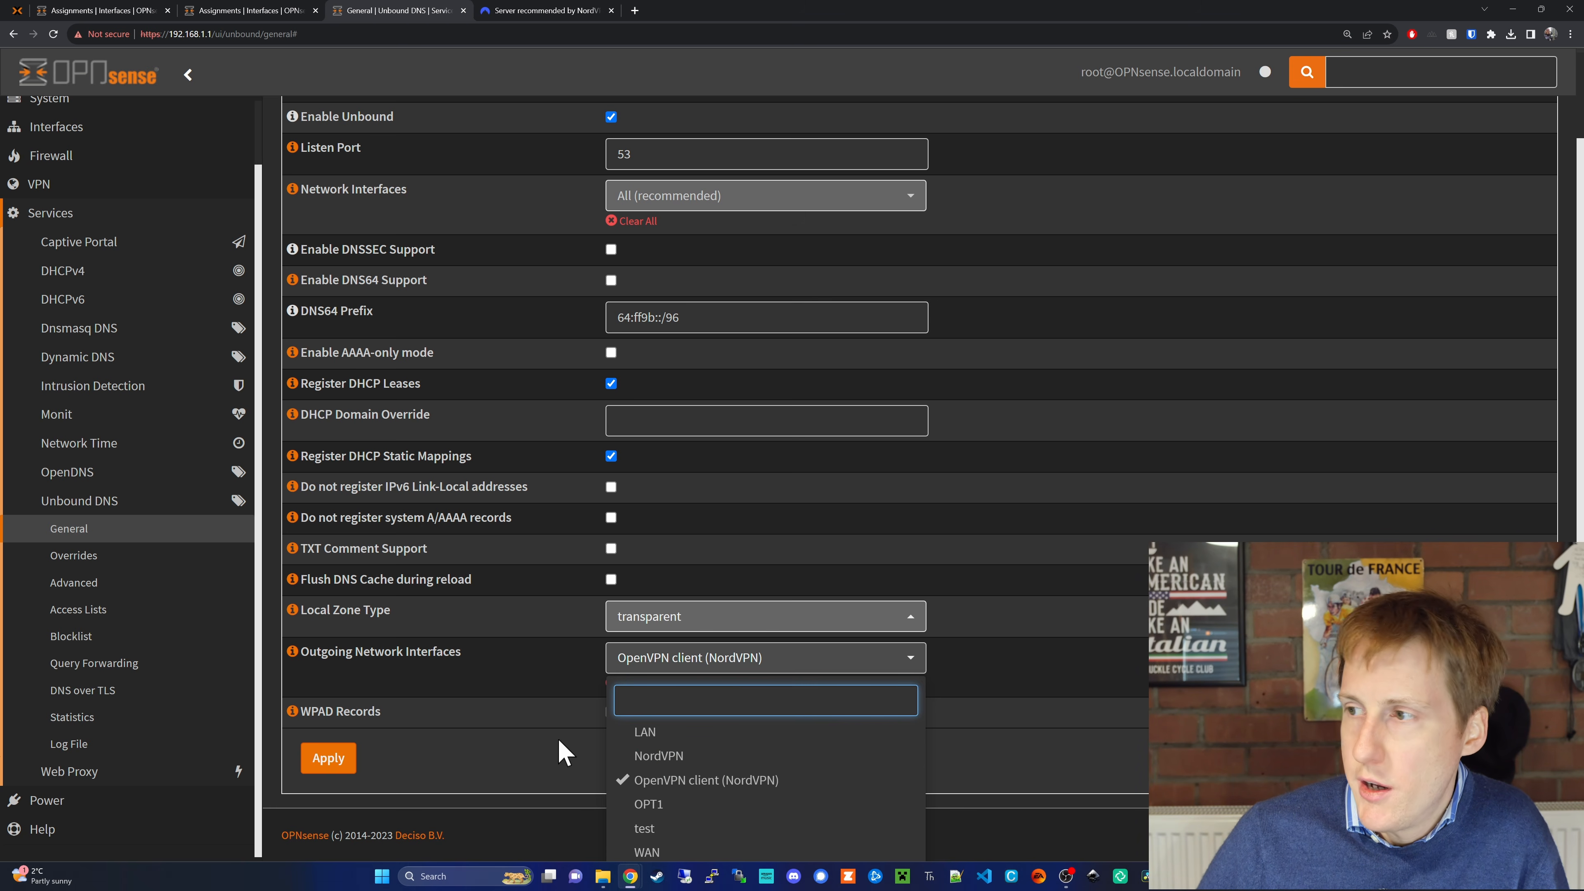
{"action": "left_click", "coordinate": [535, 756]}
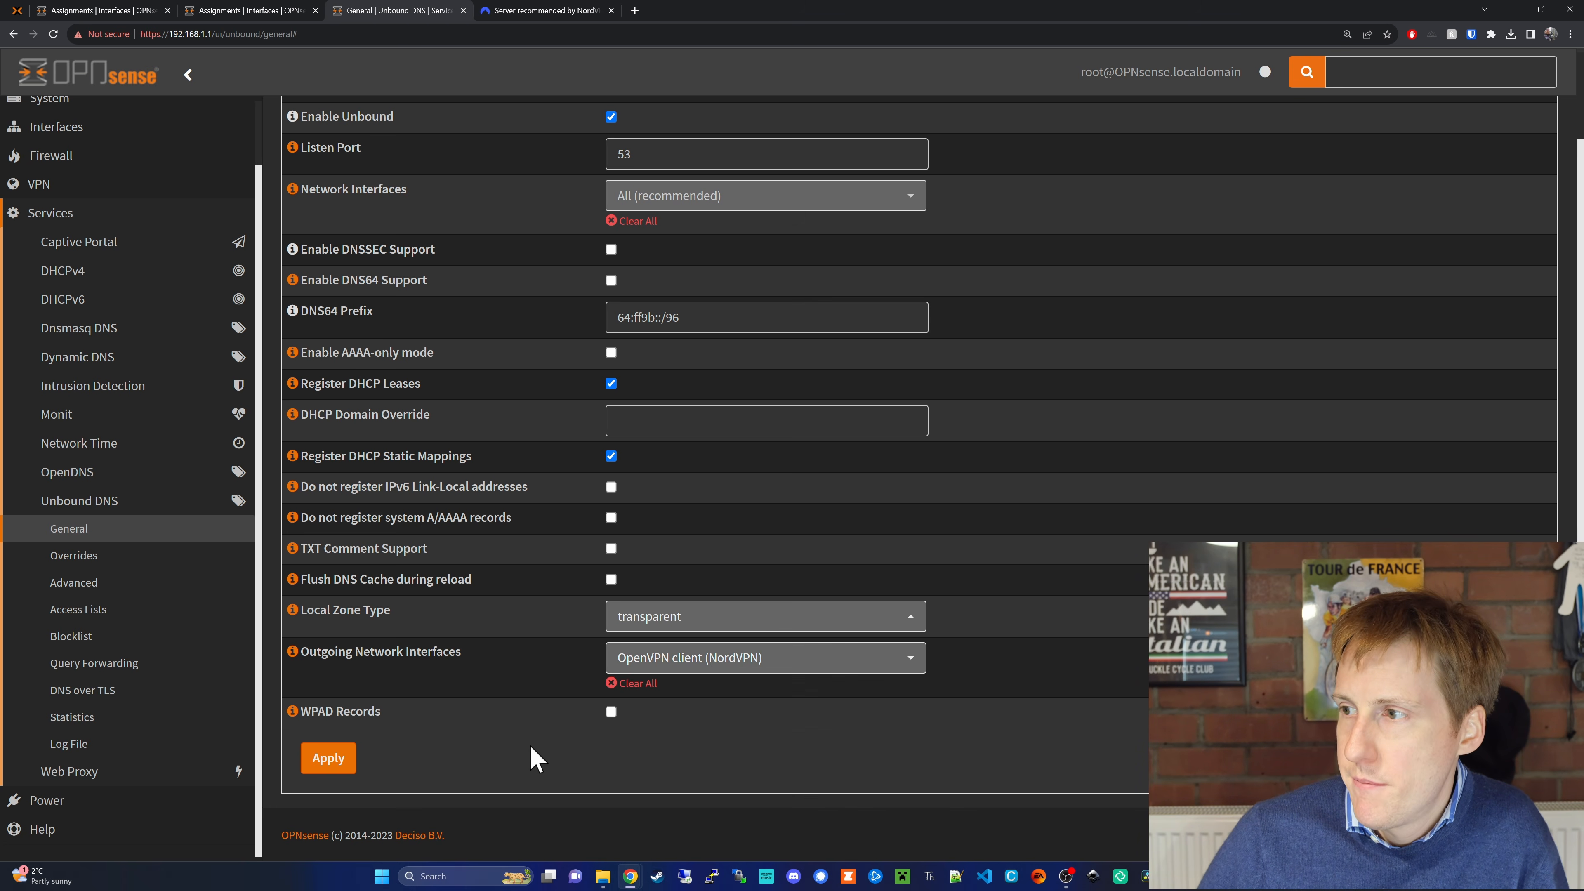
{"action": "left_click", "coordinate": [339, 761]}
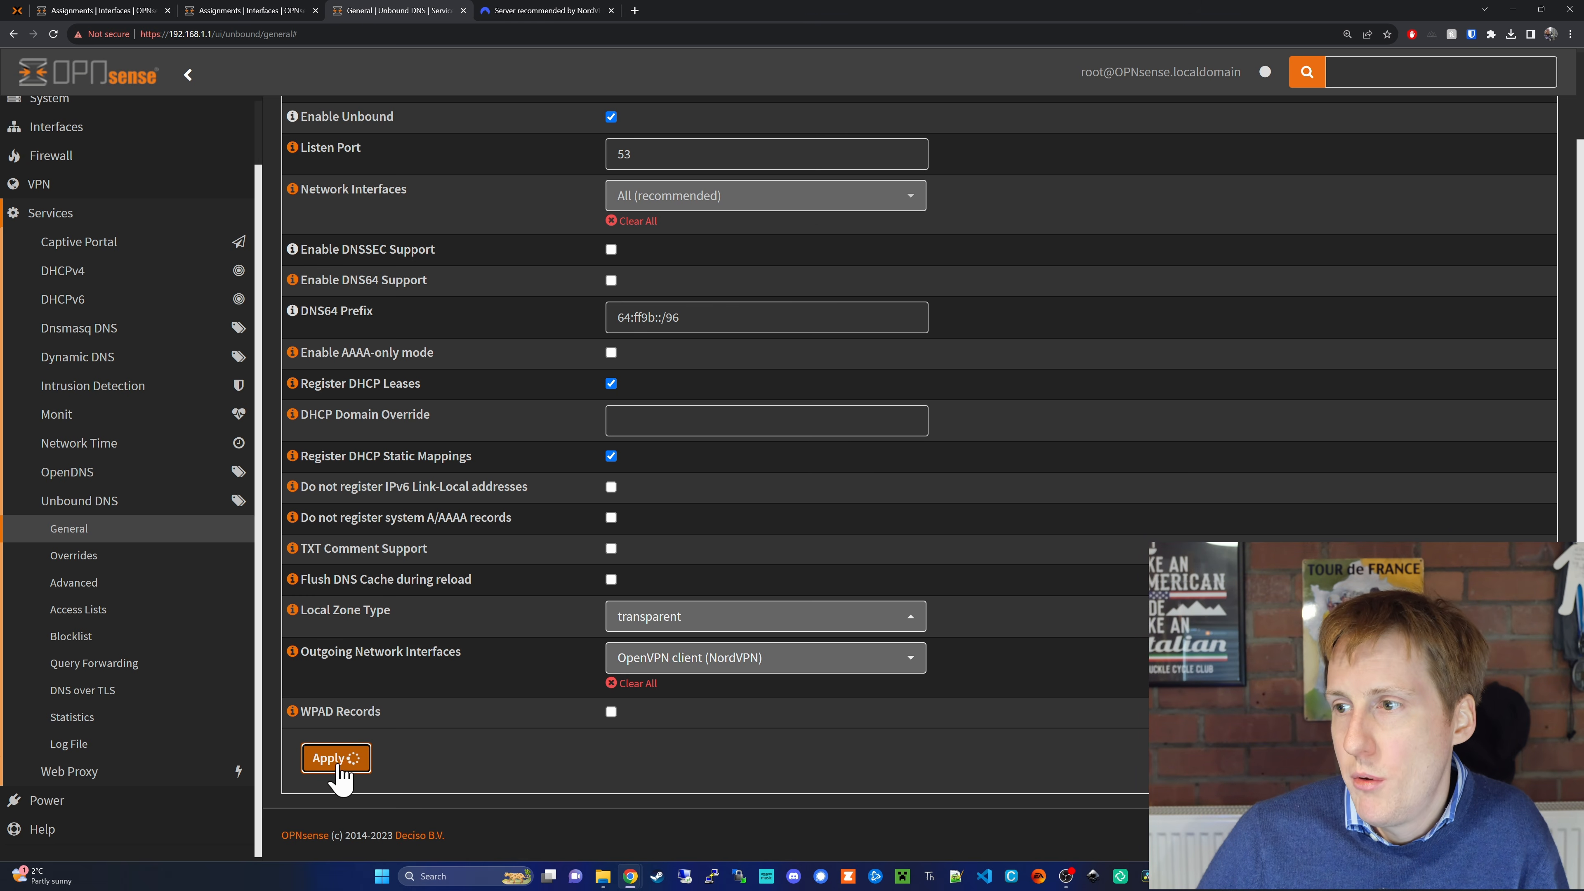
In the Unbound DNS advanced settings, enable Hide Identity, Hide Version and Prefetch DNS Key Support, and apply them.
{"action": "left_click", "coordinate": [100, 586]}
{"action": "scroll", "coordinate": [489, 596], "scroll_direction": "up", "scroll_amount": 3}
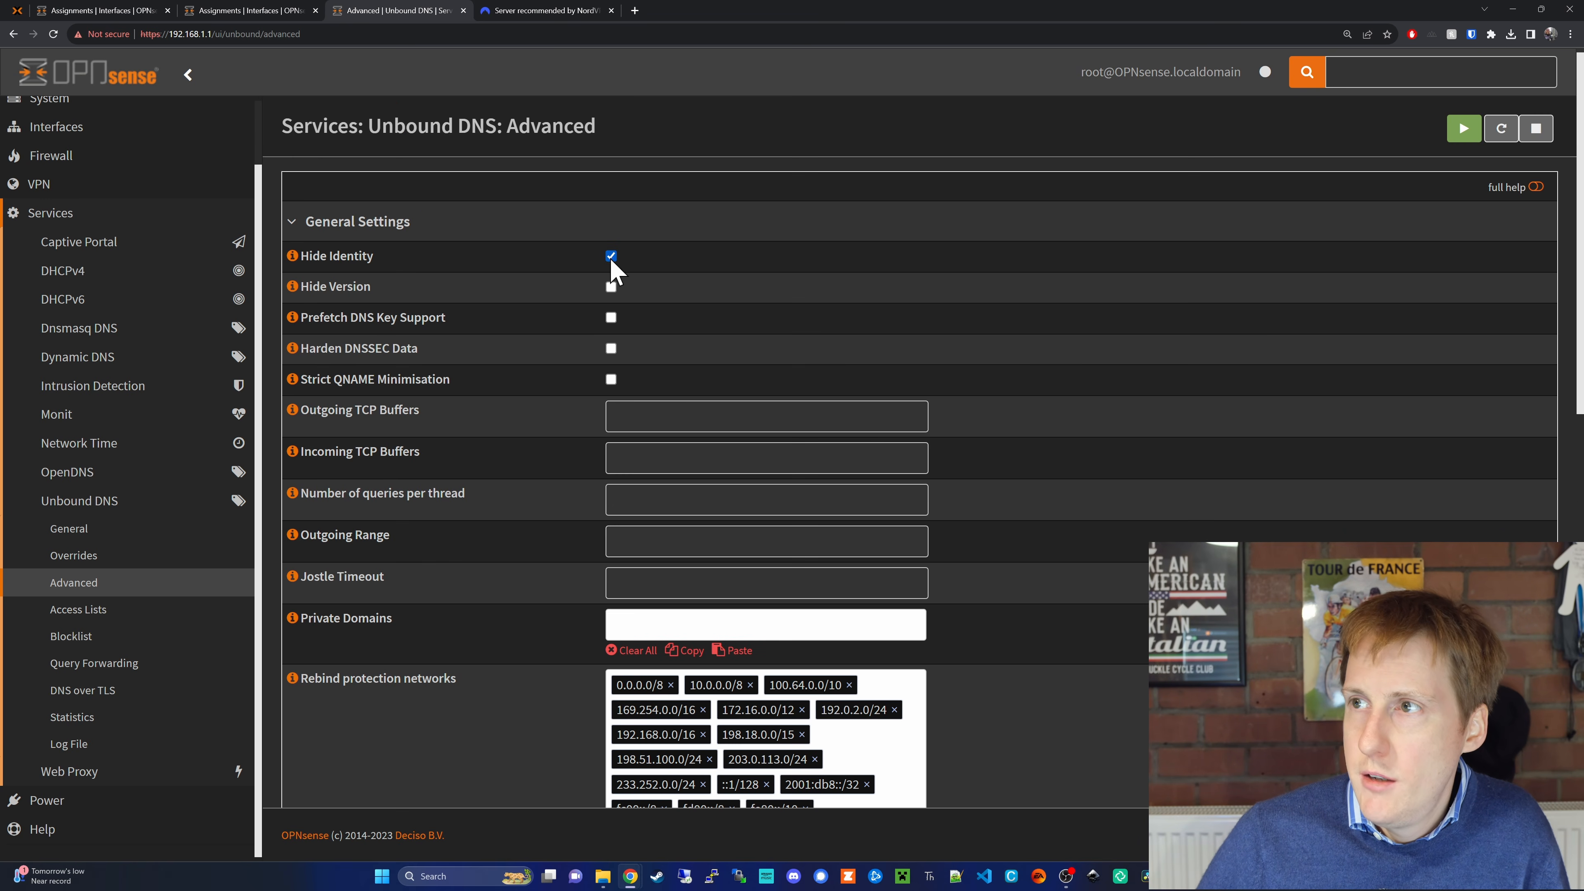
{"action": "left_click", "coordinate": [611, 287]}
{"action": "left_click", "coordinate": [611, 318]}
{"action": "scroll", "coordinate": [611, 319], "scroll_direction": "down", "scroll_amount": 15}
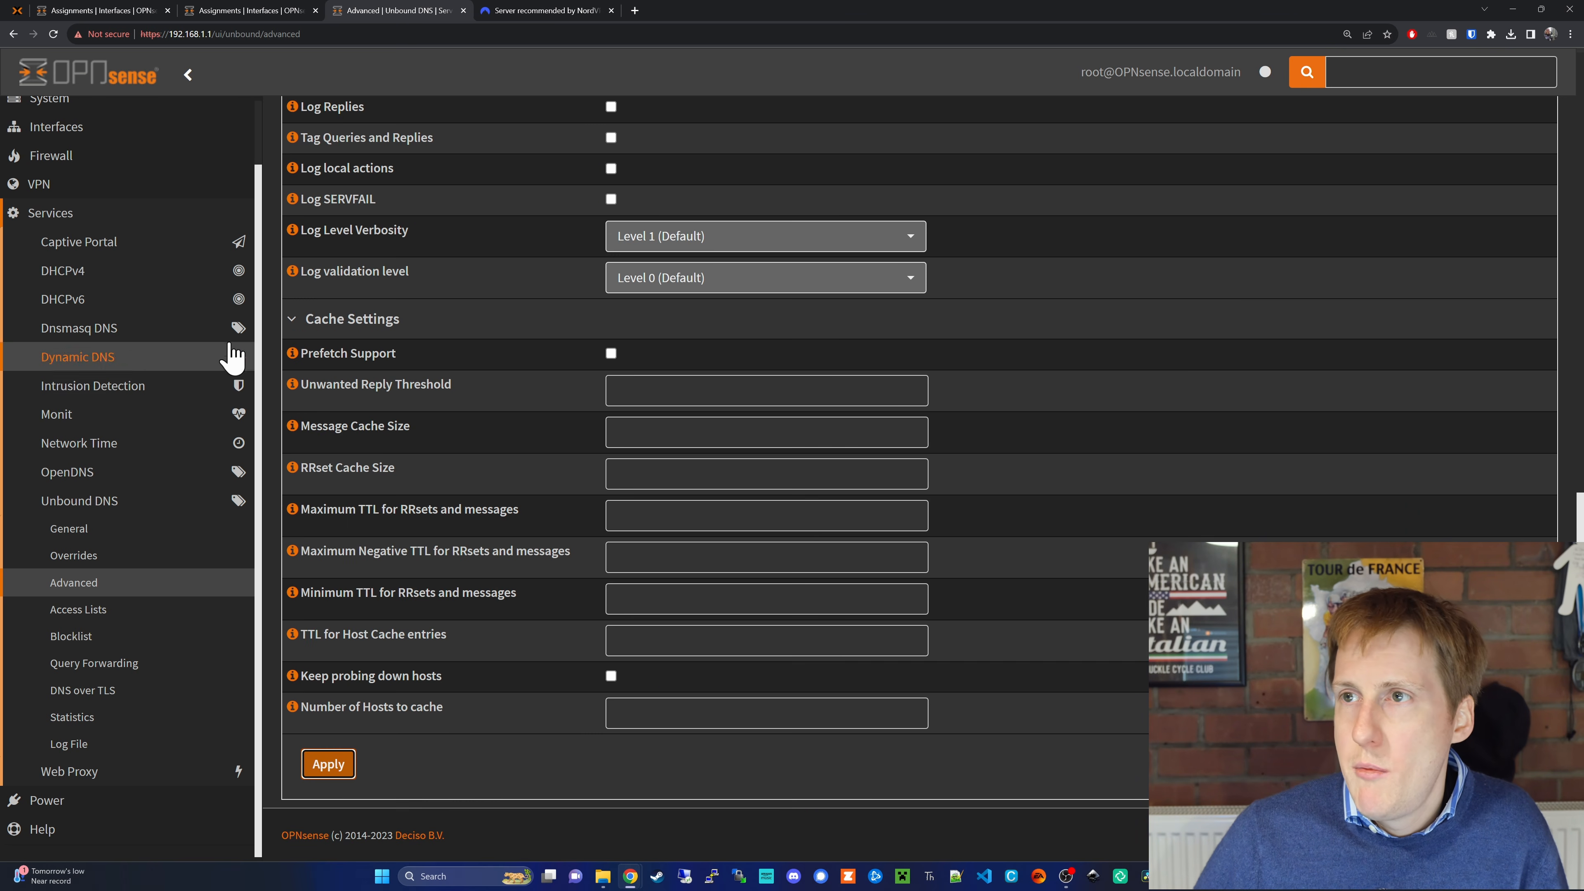
In the firewall's outbound NAT settings, use hybrid outbound NAT rule generation and save the mode.
{"action": "left_click", "coordinate": [94, 157]}
{"action": "left_click", "coordinate": [84, 340]}
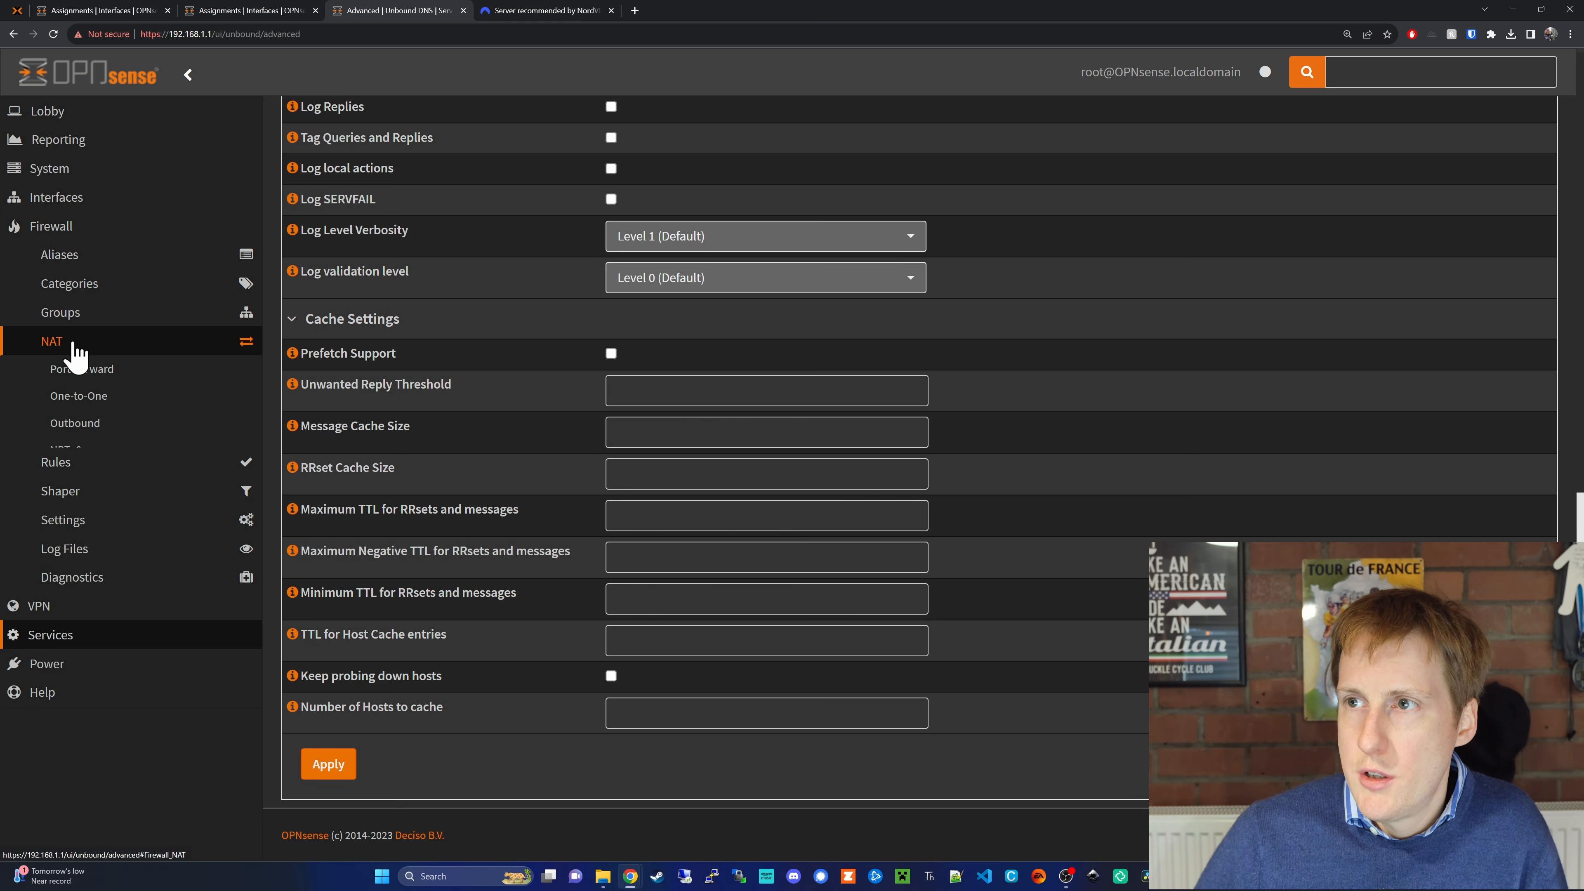
{"action": "left_click", "coordinate": [121, 423]}
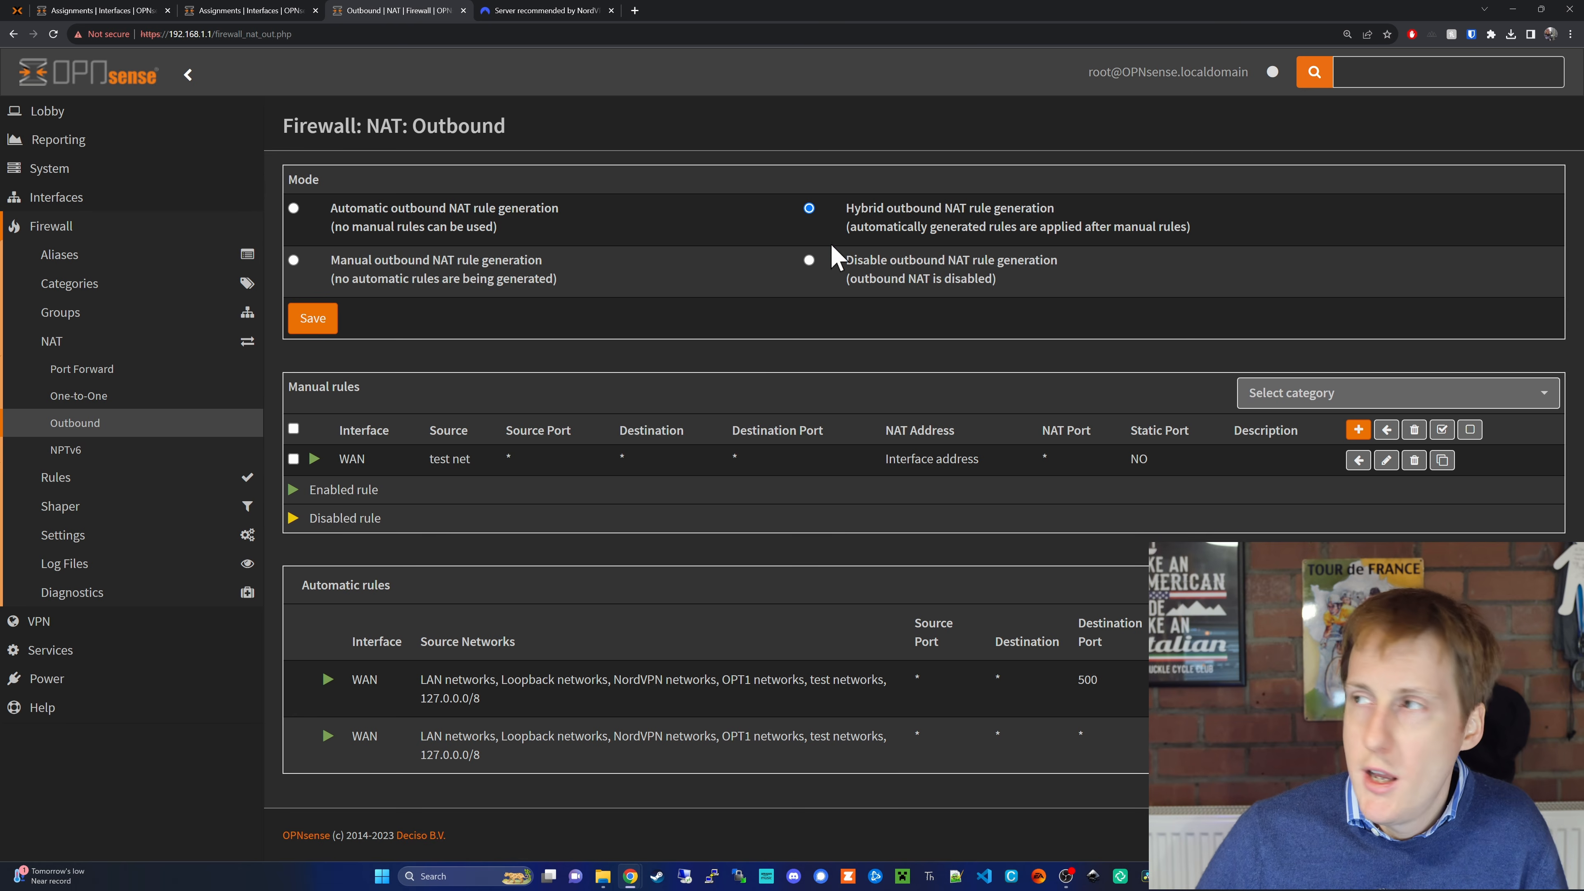
{"action": "left_click", "coordinate": [313, 319]}
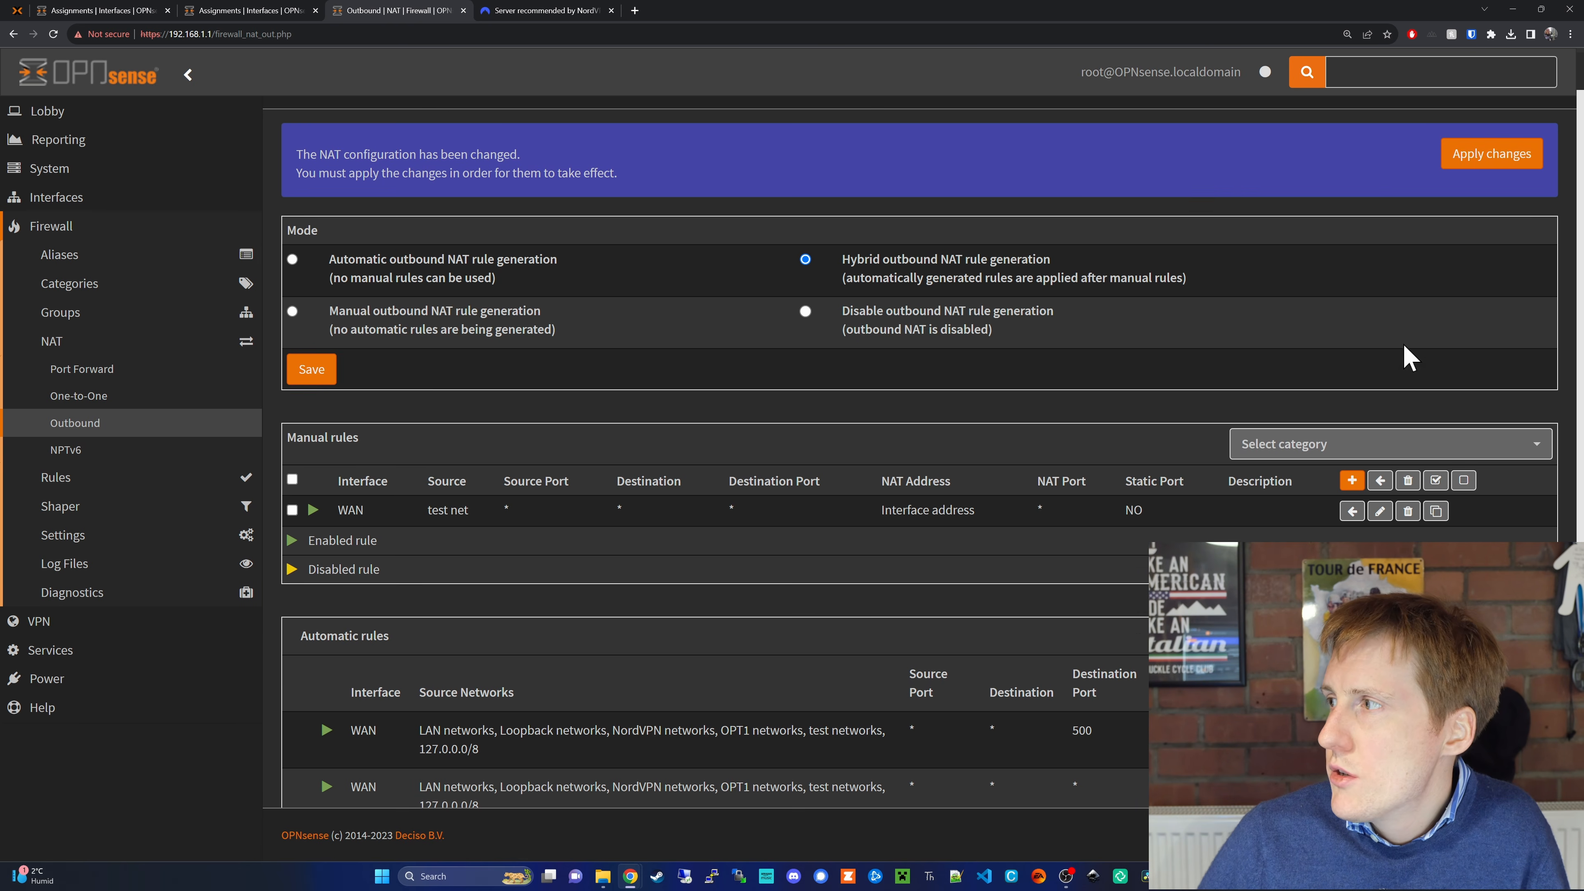
Add a manual outbound NAT rule on the NordVPN interface with the other fields left at their defaults, save it and apply the changes.
{"action": "left_click", "coordinate": [1352, 480]}
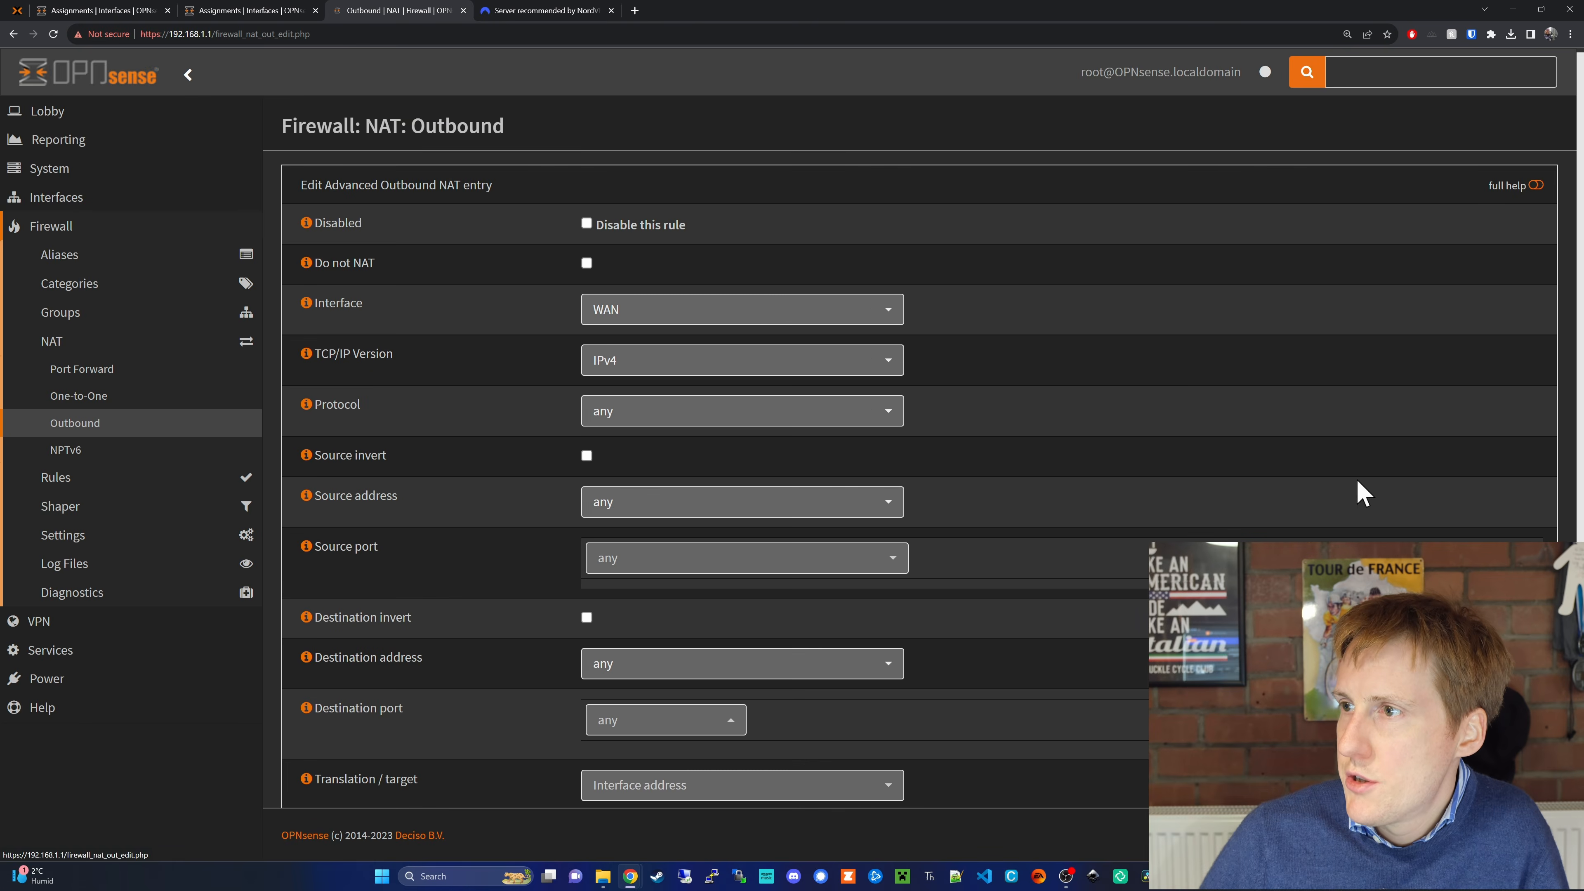
{"action": "left_click", "coordinate": [661, 313]}
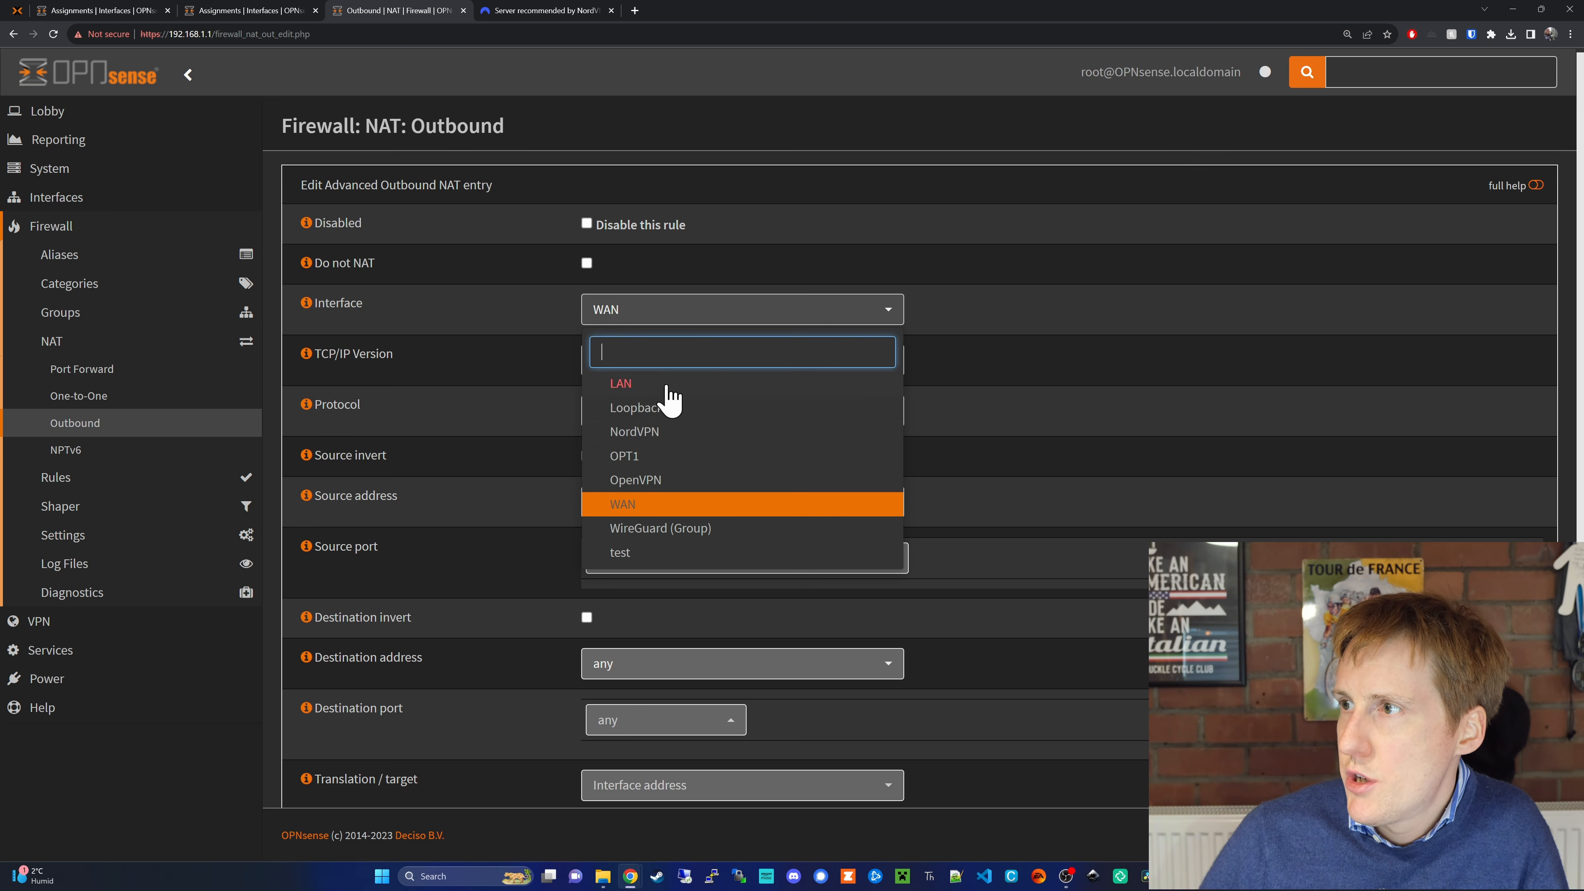
{"action": "left_click", "coordinate": [664, 431]}
{"action": "scroll", "coordinate": [437, 786], "scroll_direction": "down", "scroll_amount": 3}
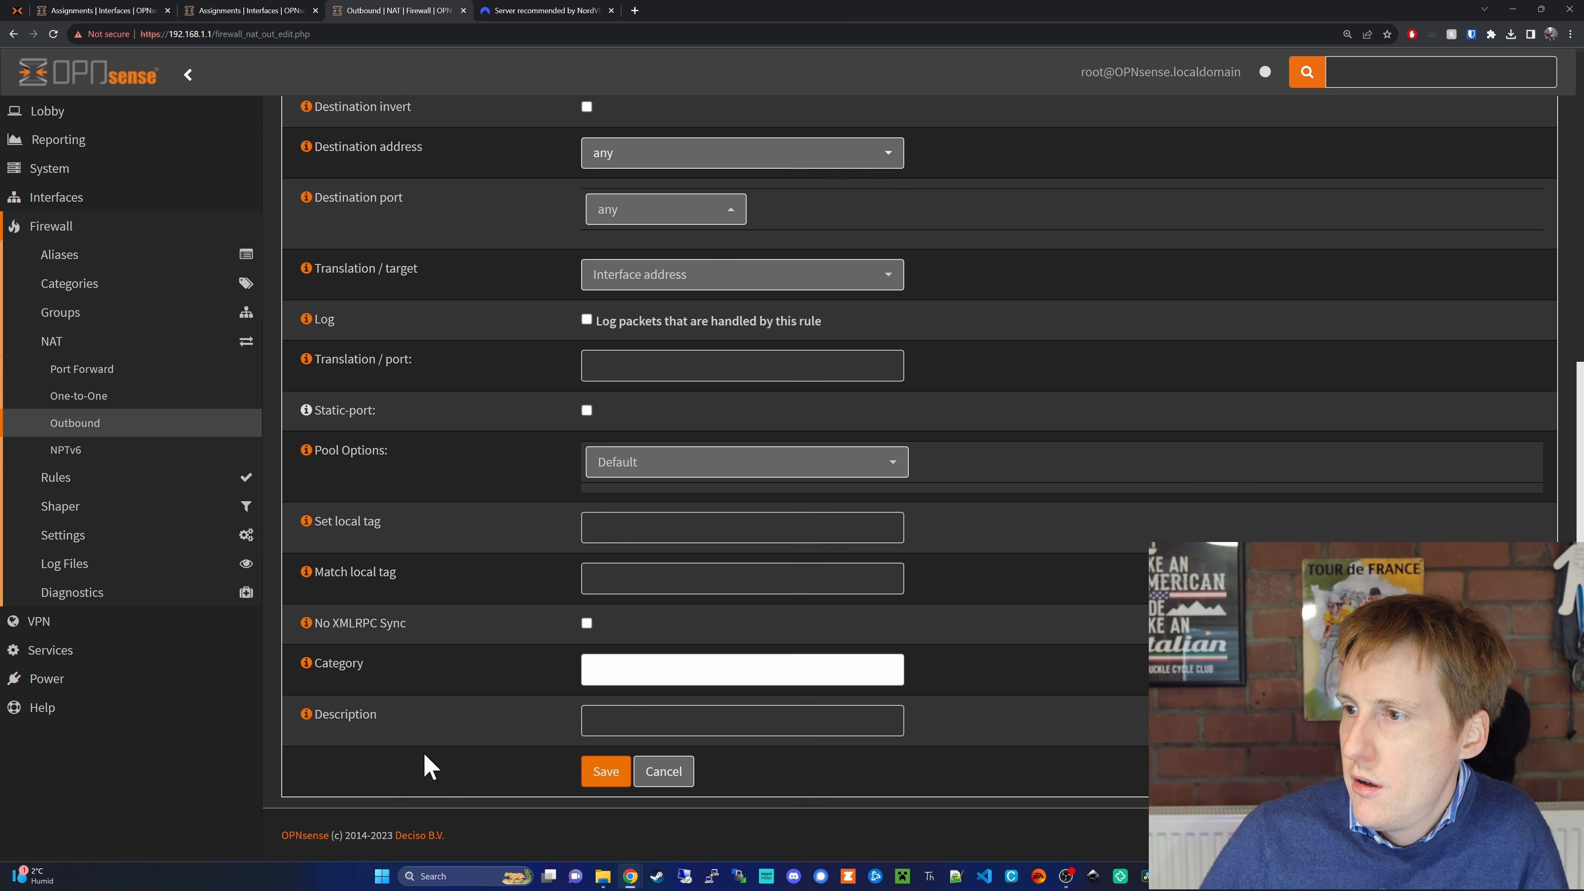
{"action": "left_click", "coordinate": [586, 774]}
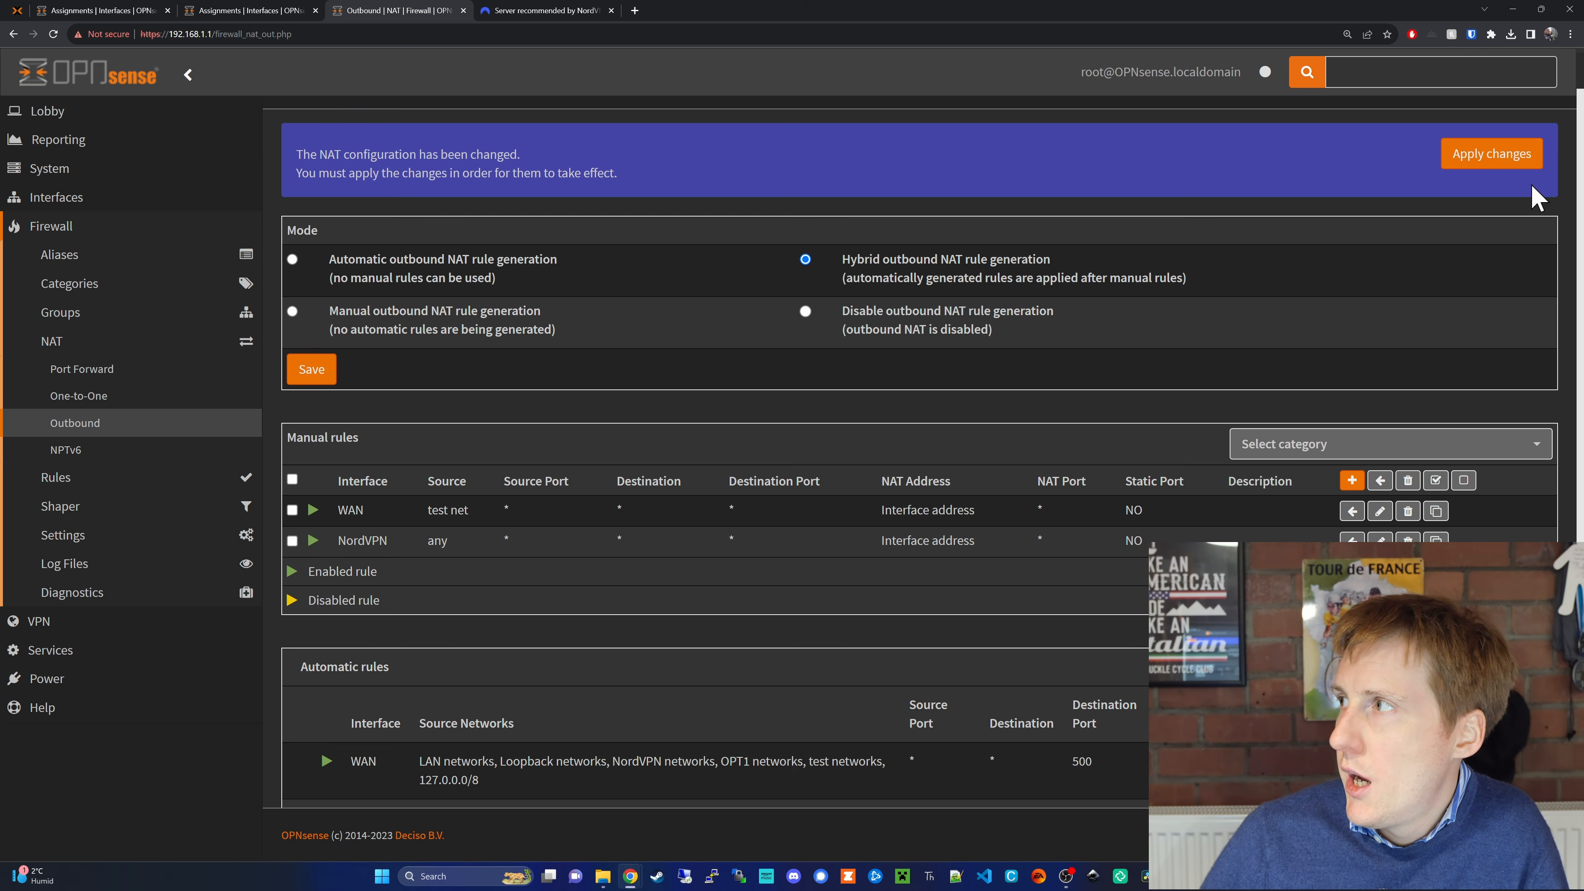
{"action": "left_click", "coordinate": [1512, 156]}
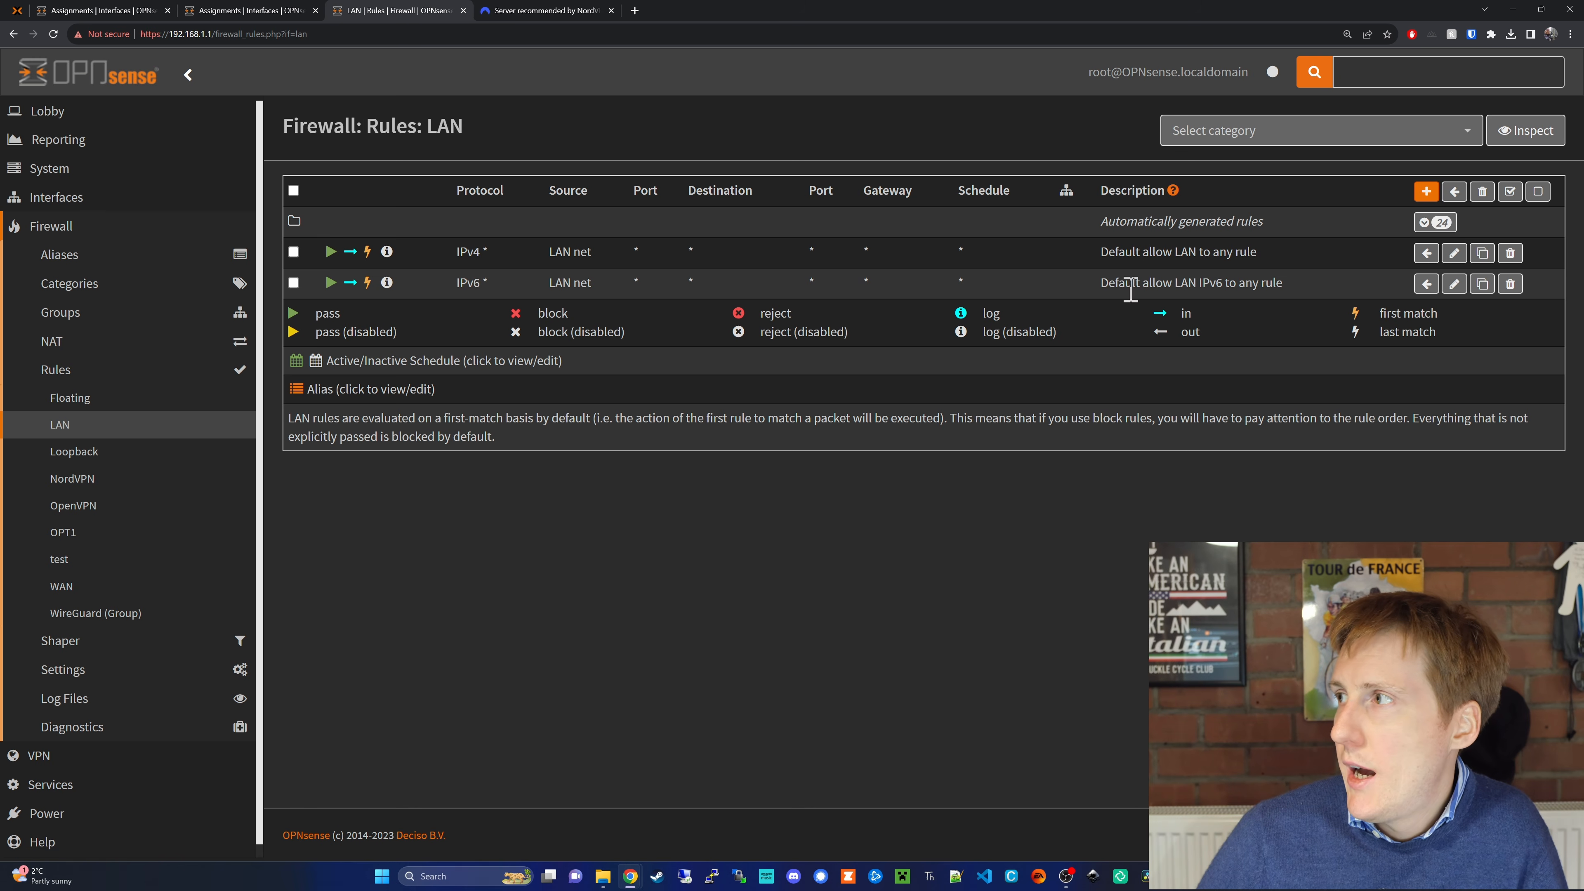
Delete the "Default allow LAN IPv6 to any" rule from the LAN firewall rules and apply the changes.
{"action": "left_click", "coordinate": [1512, 287]}
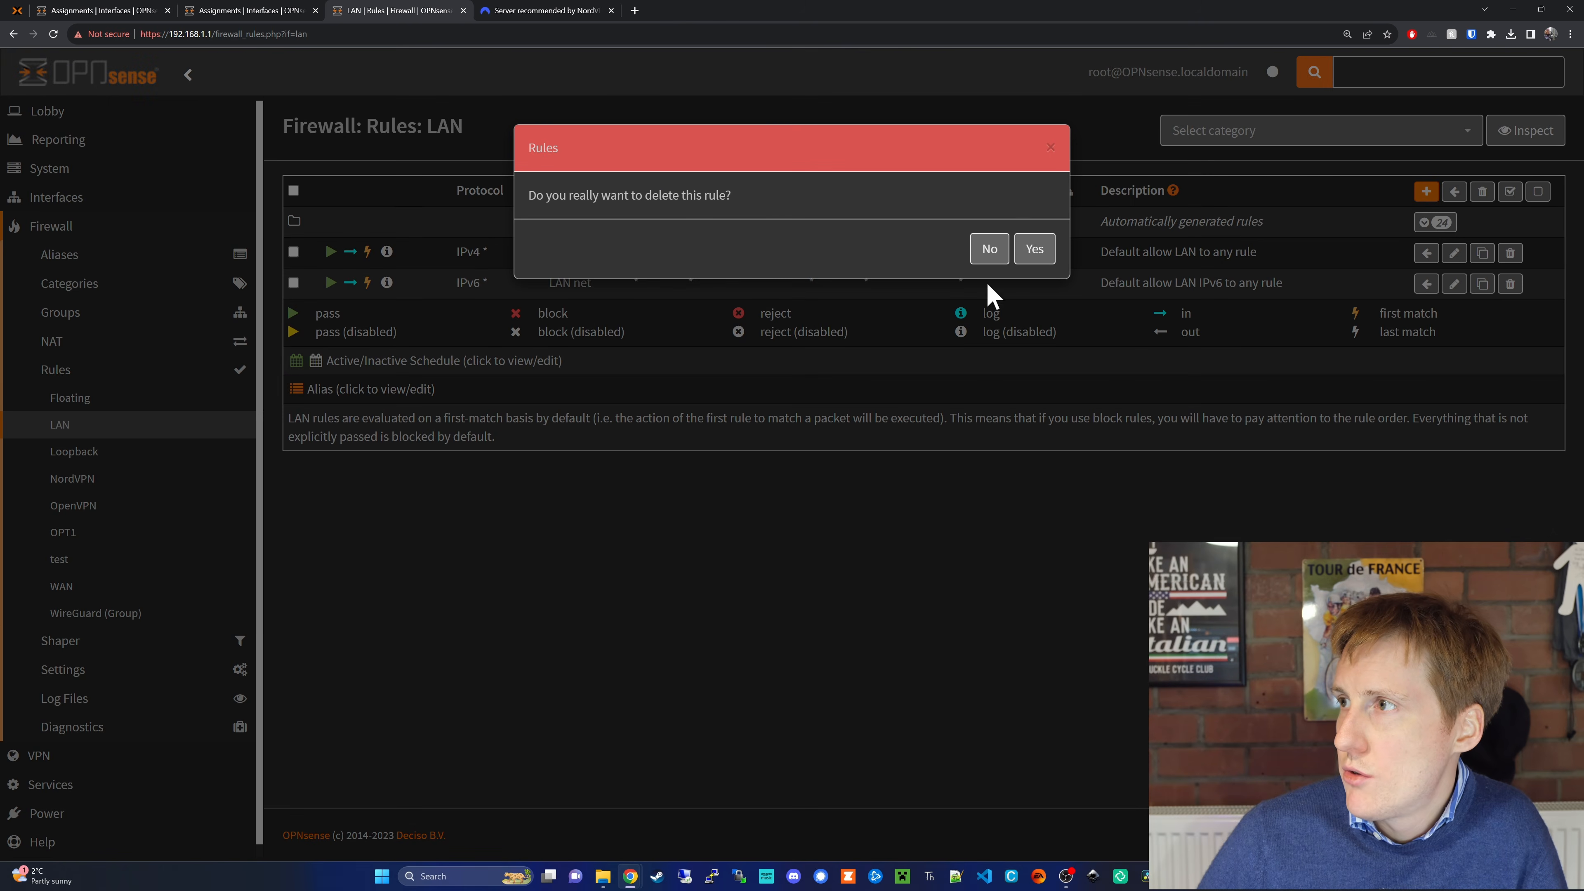
{"action": "left_click", "coordinate": [1036, 249]}
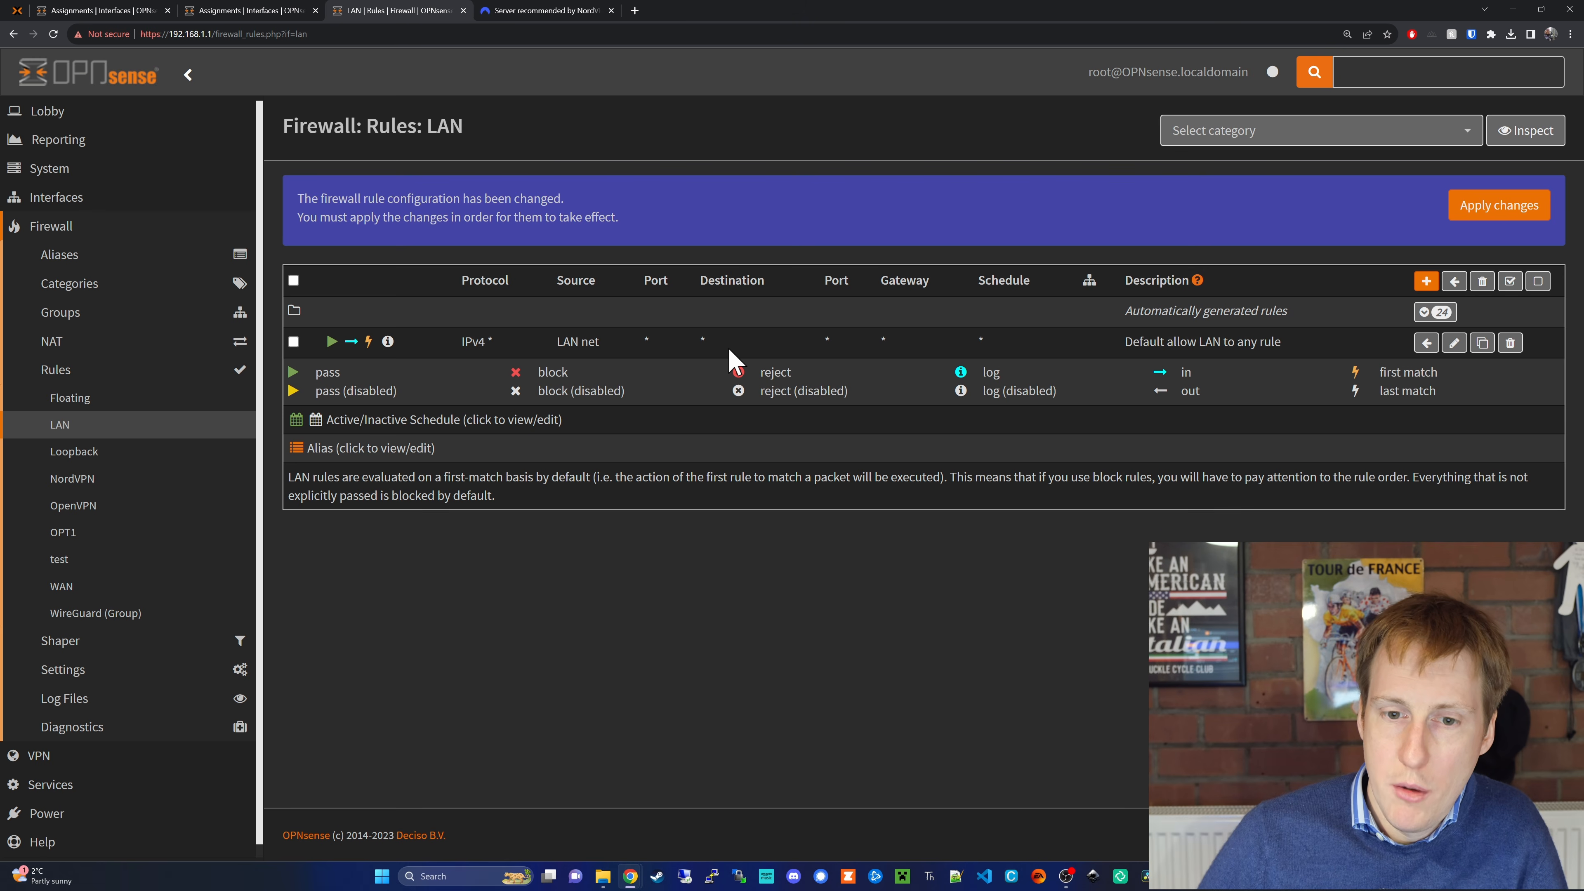
{"action": "left_click", "coordinate": [1509, 212]}
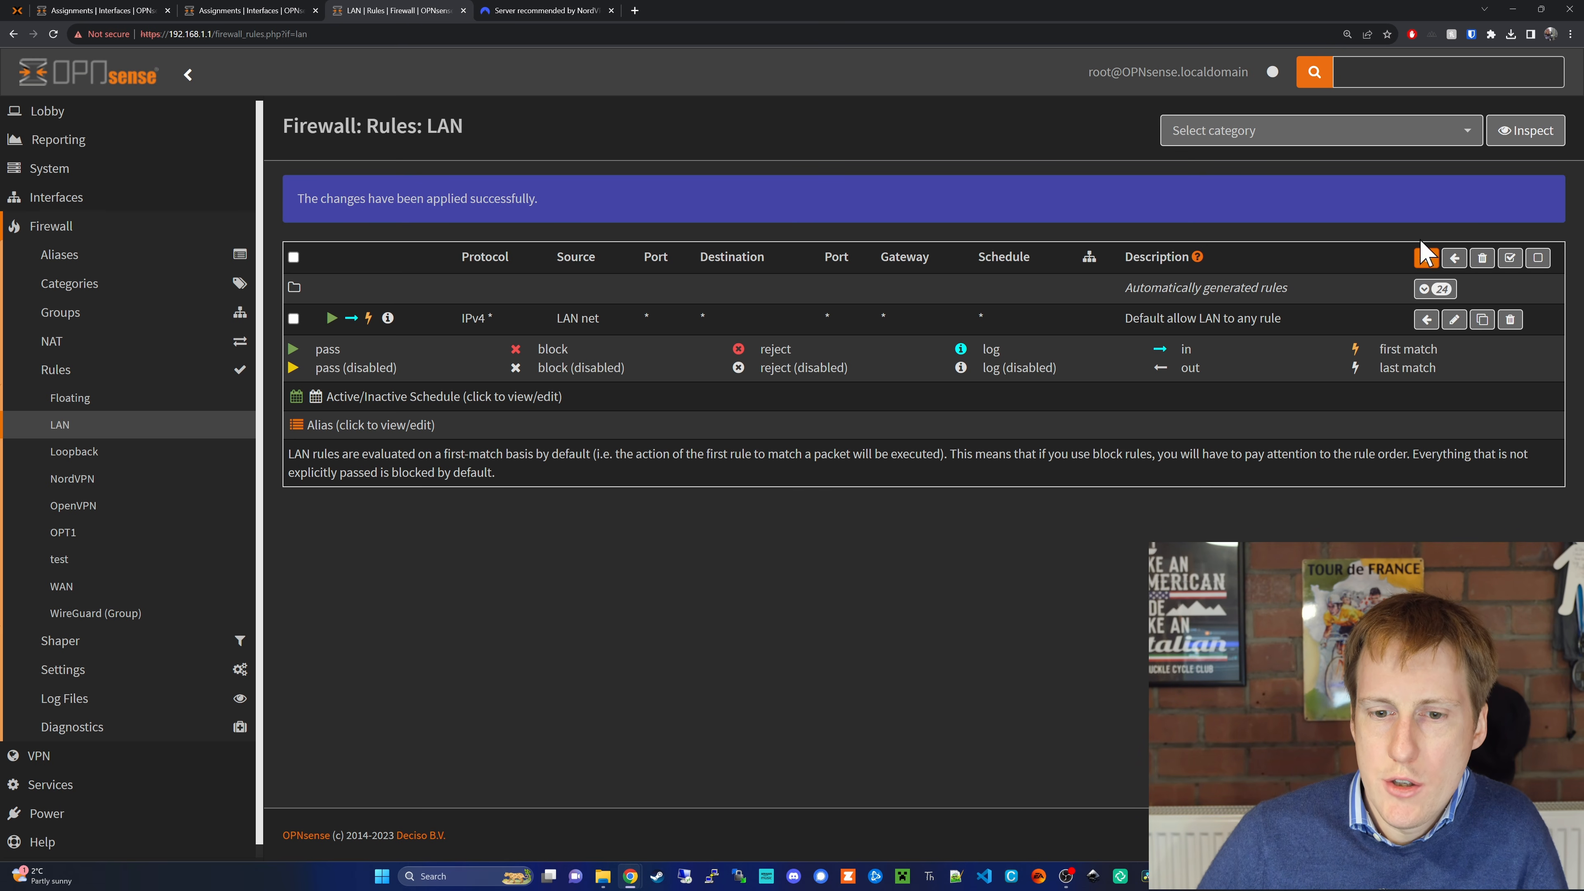
Set the gateway of the "Default allow LAN to any" rule to NORDVPN_VPNV4, save the rule and apply the changes.
{"action": "left_click", "coordinate": [1455, 321]}
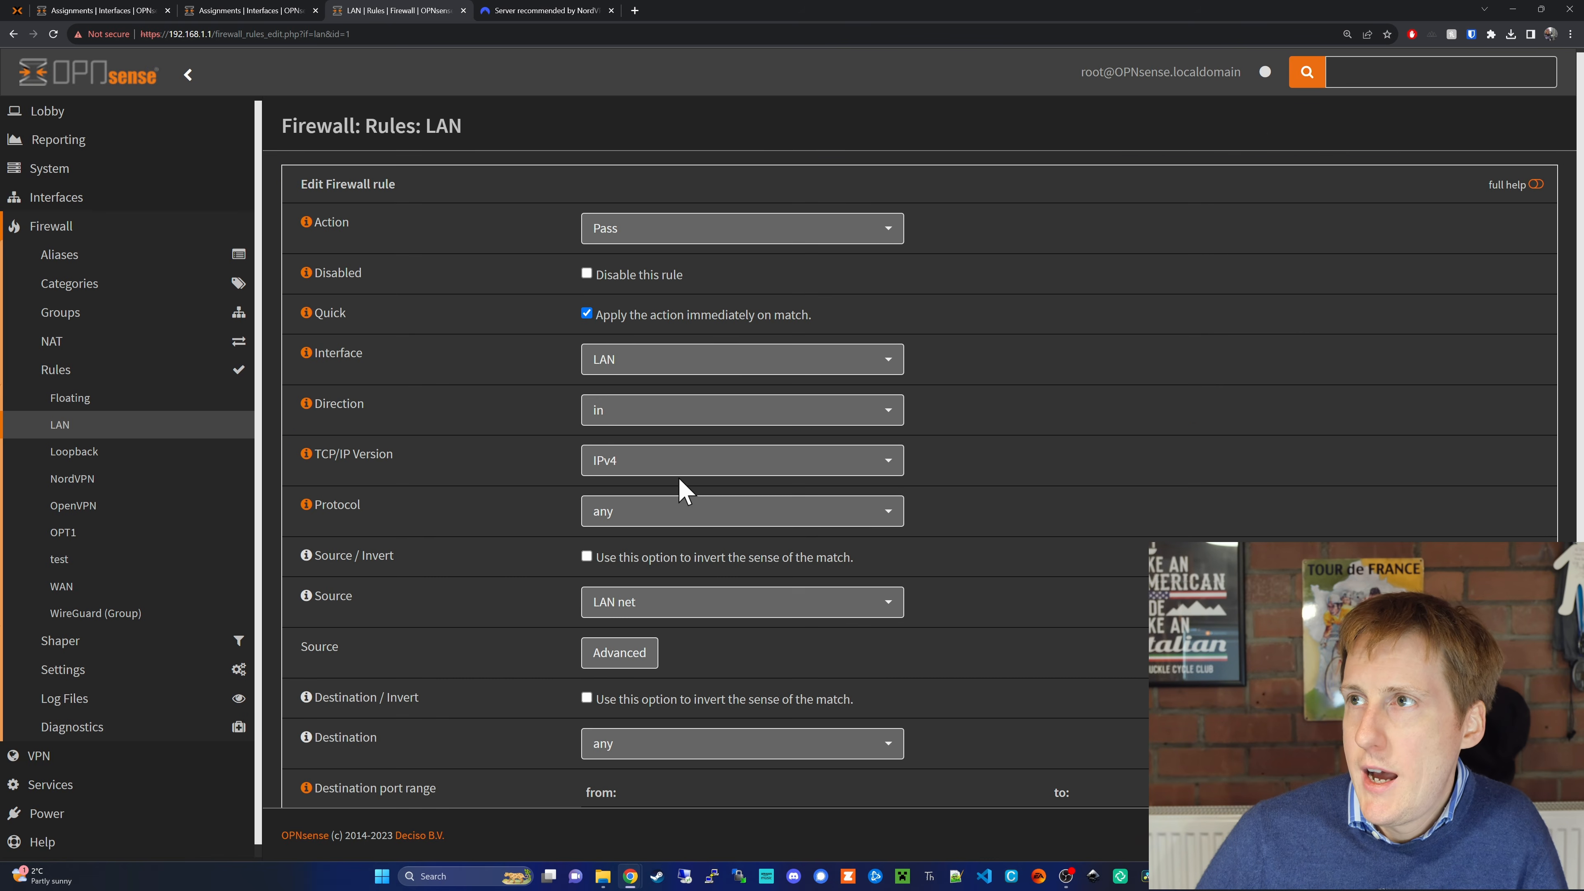
{"action": "scroll", "coordinate": [540, 582], "scroll_direction": "down", "scroll_amount": 7}
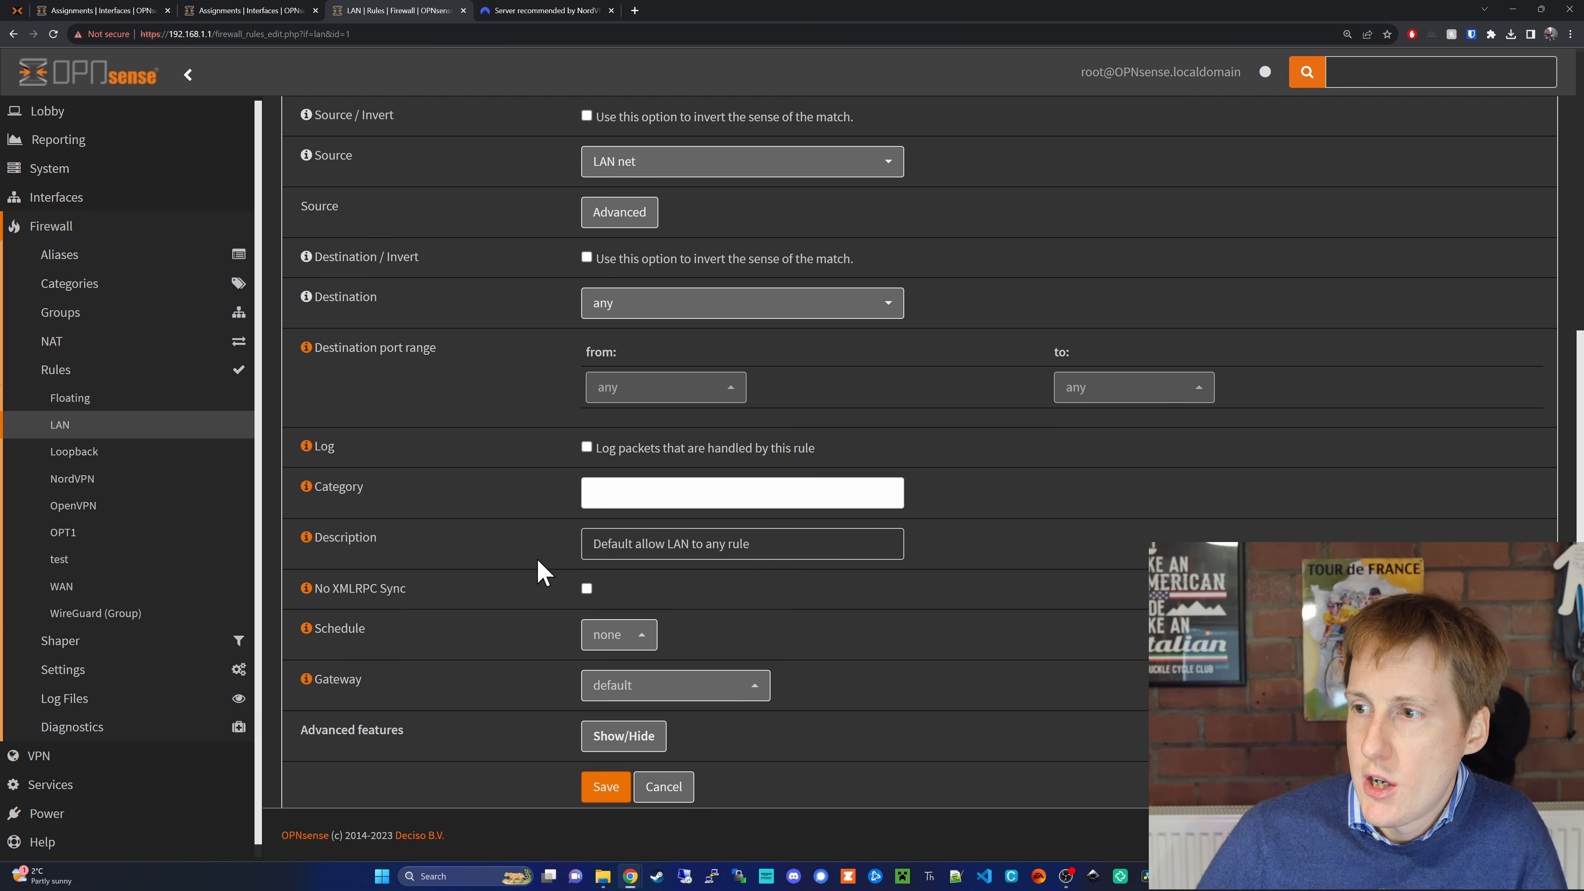
{"action": "left_click", "coordinate": [606, 721]}
{"action": "scroll", "coordinate": [512, 710], "scroll_direction": "down", "scroll_amount": 4}
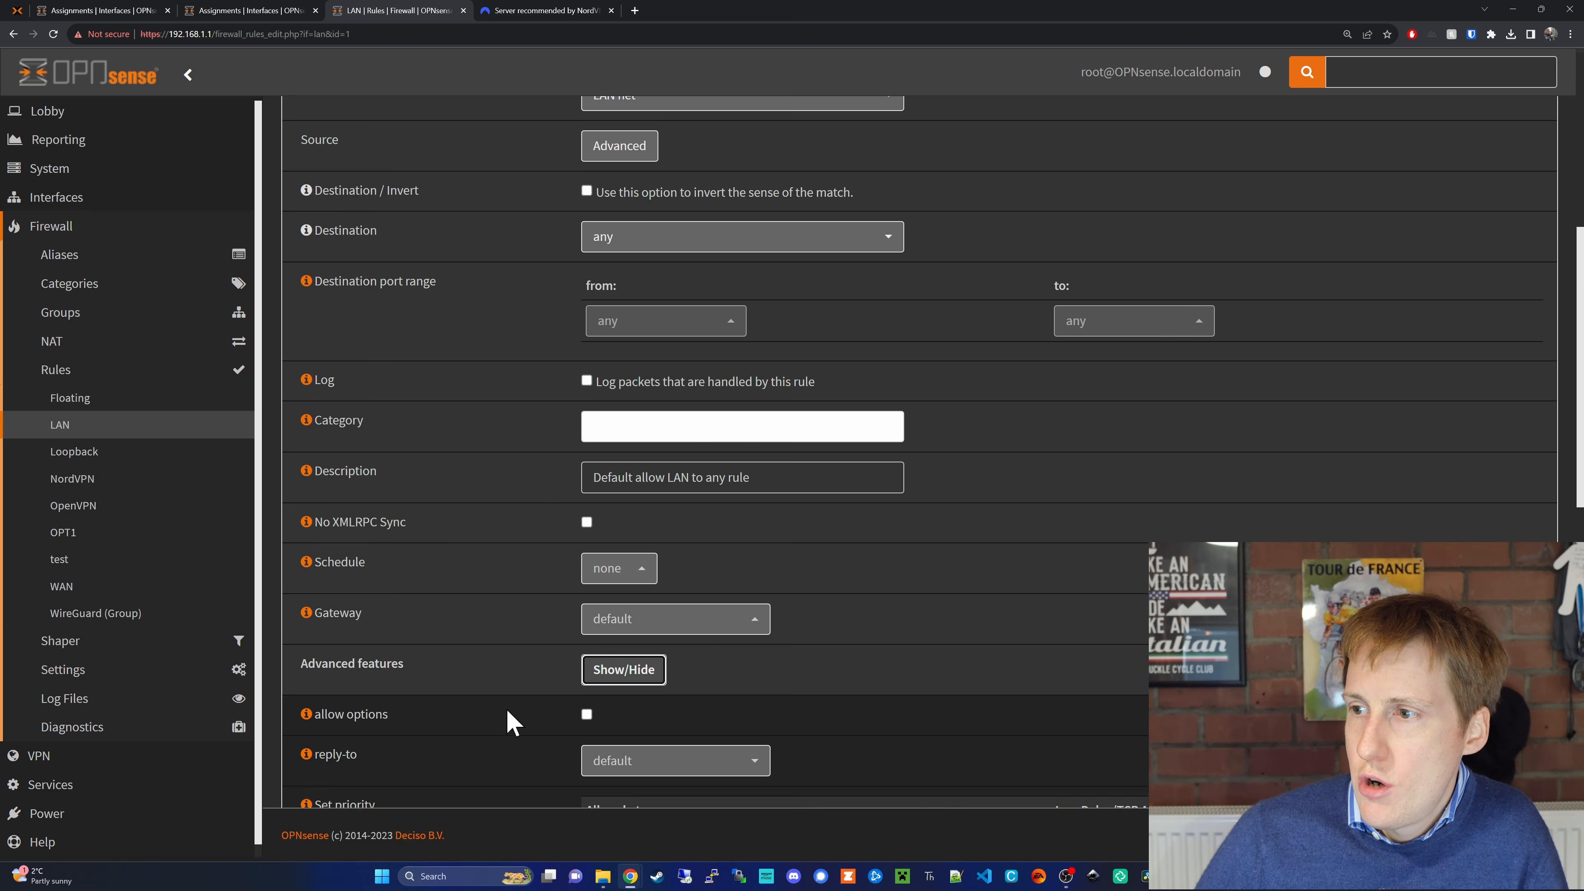
{"action": "scroll", "coordinate": [400, 549], "scroll_direction": "up", "scroll_amount": 5}
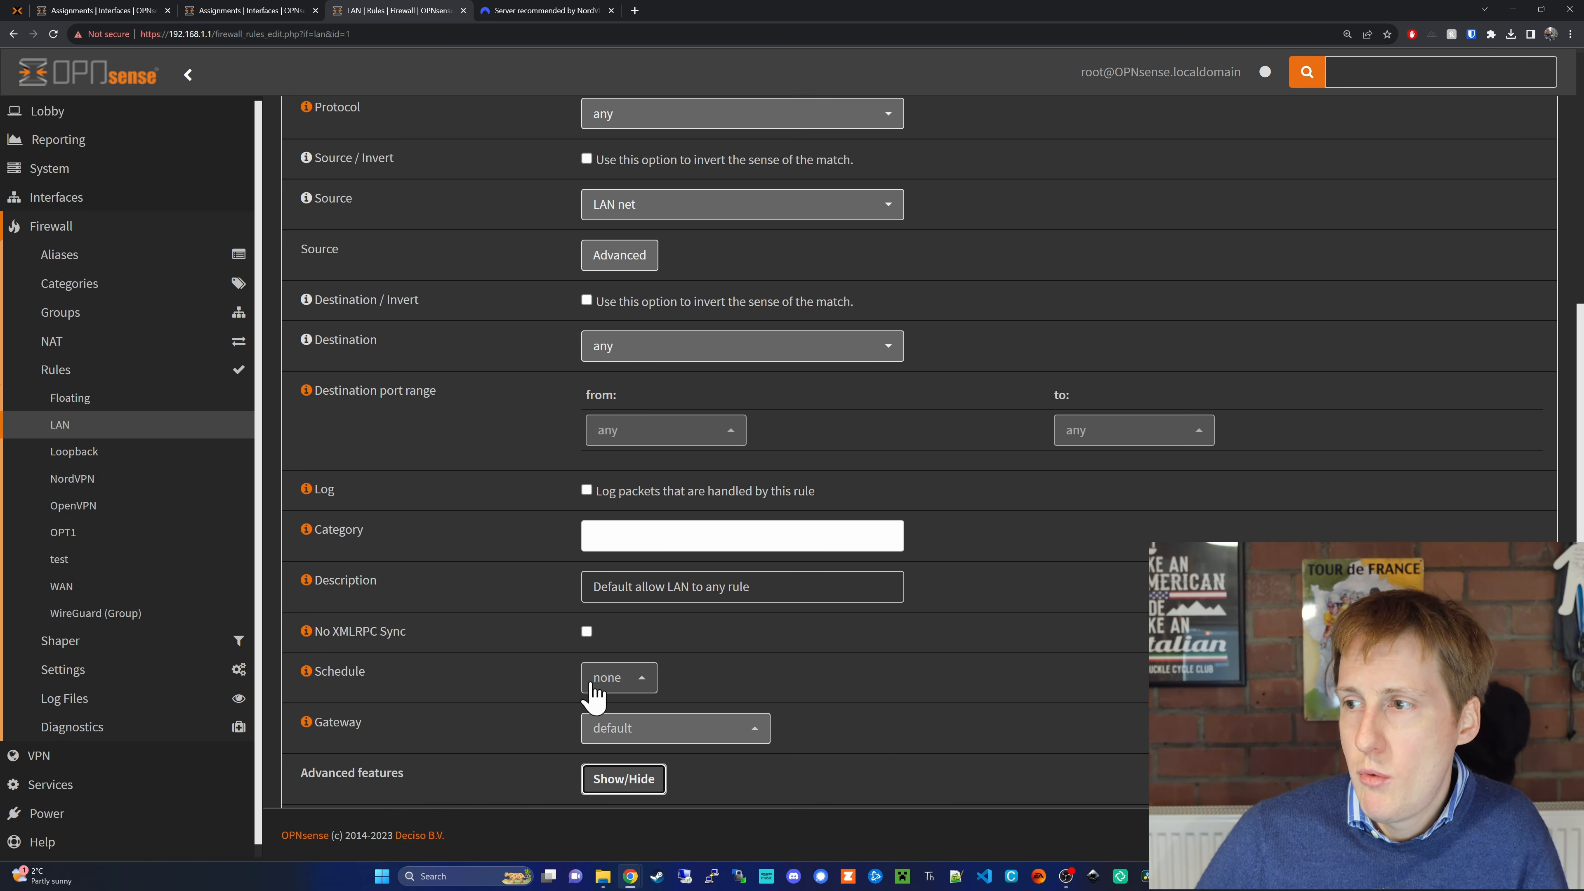
{"action": "left_click", "coordinate": [709, 739]}
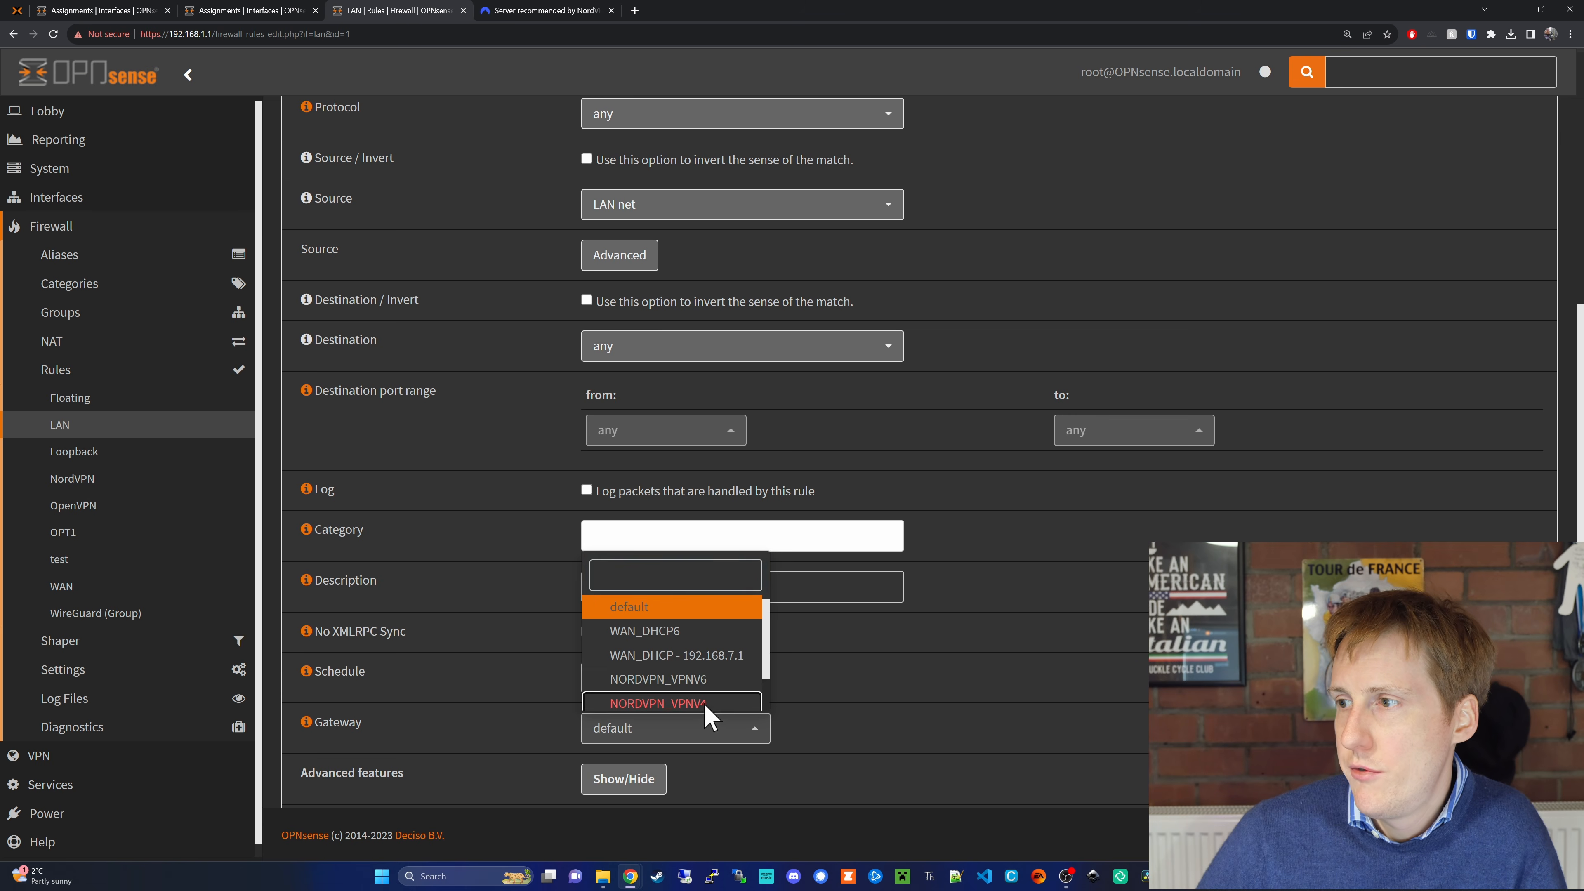
{"action": "left_click", "coordinate": [710, 705]}
{"action": "scroll", "coordinate": [412, 729], "scroll_direction": "down", "scroll_amount": 1}
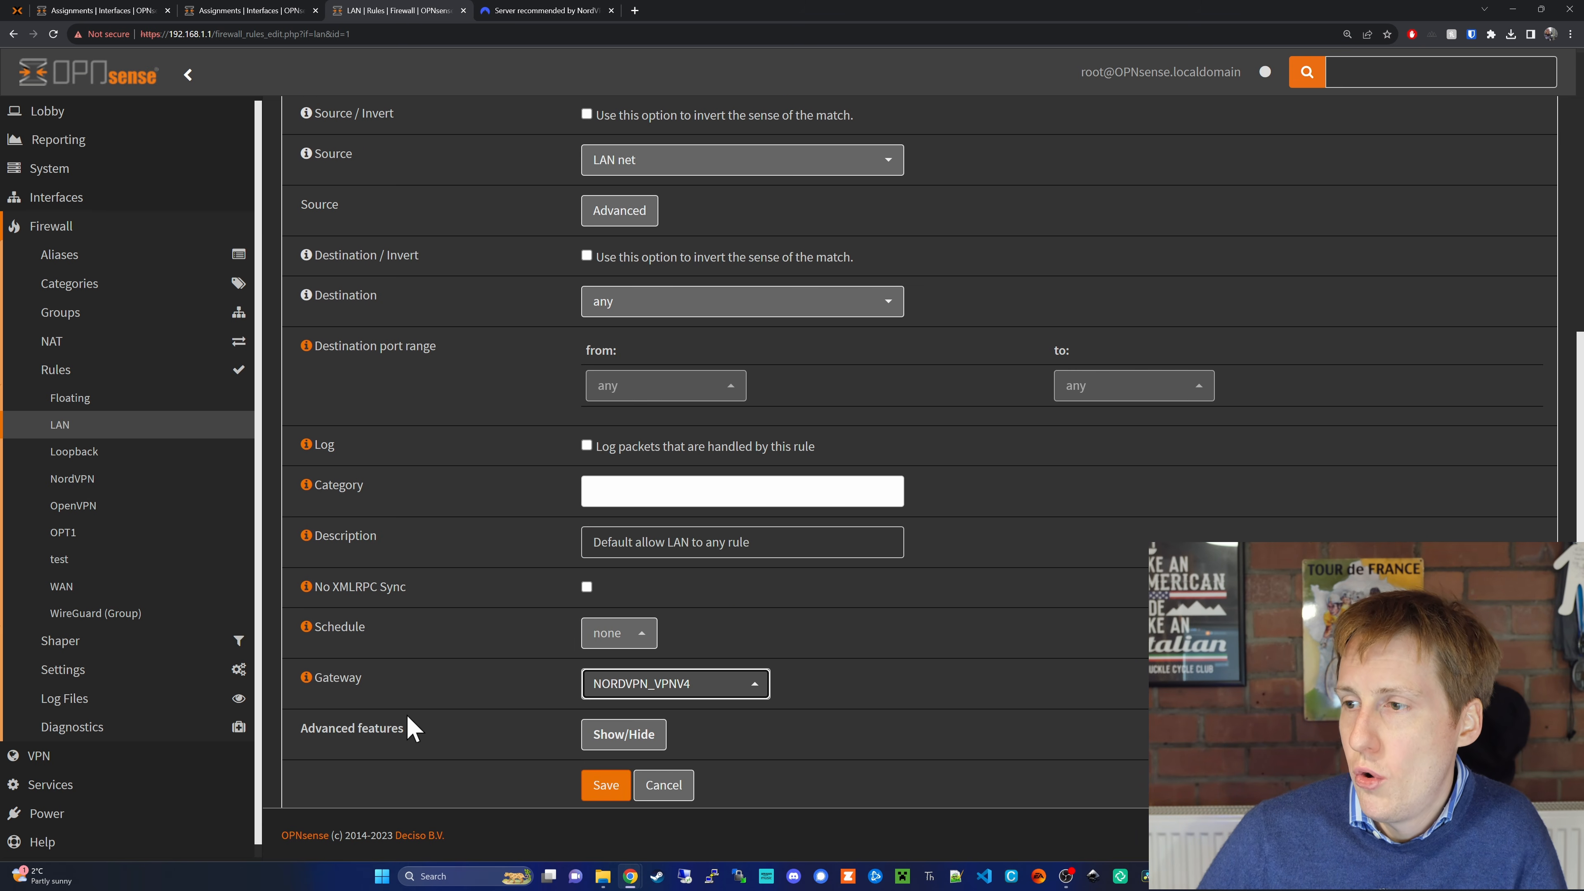
{"action": "left_click", "coordinate": [611, 773]}
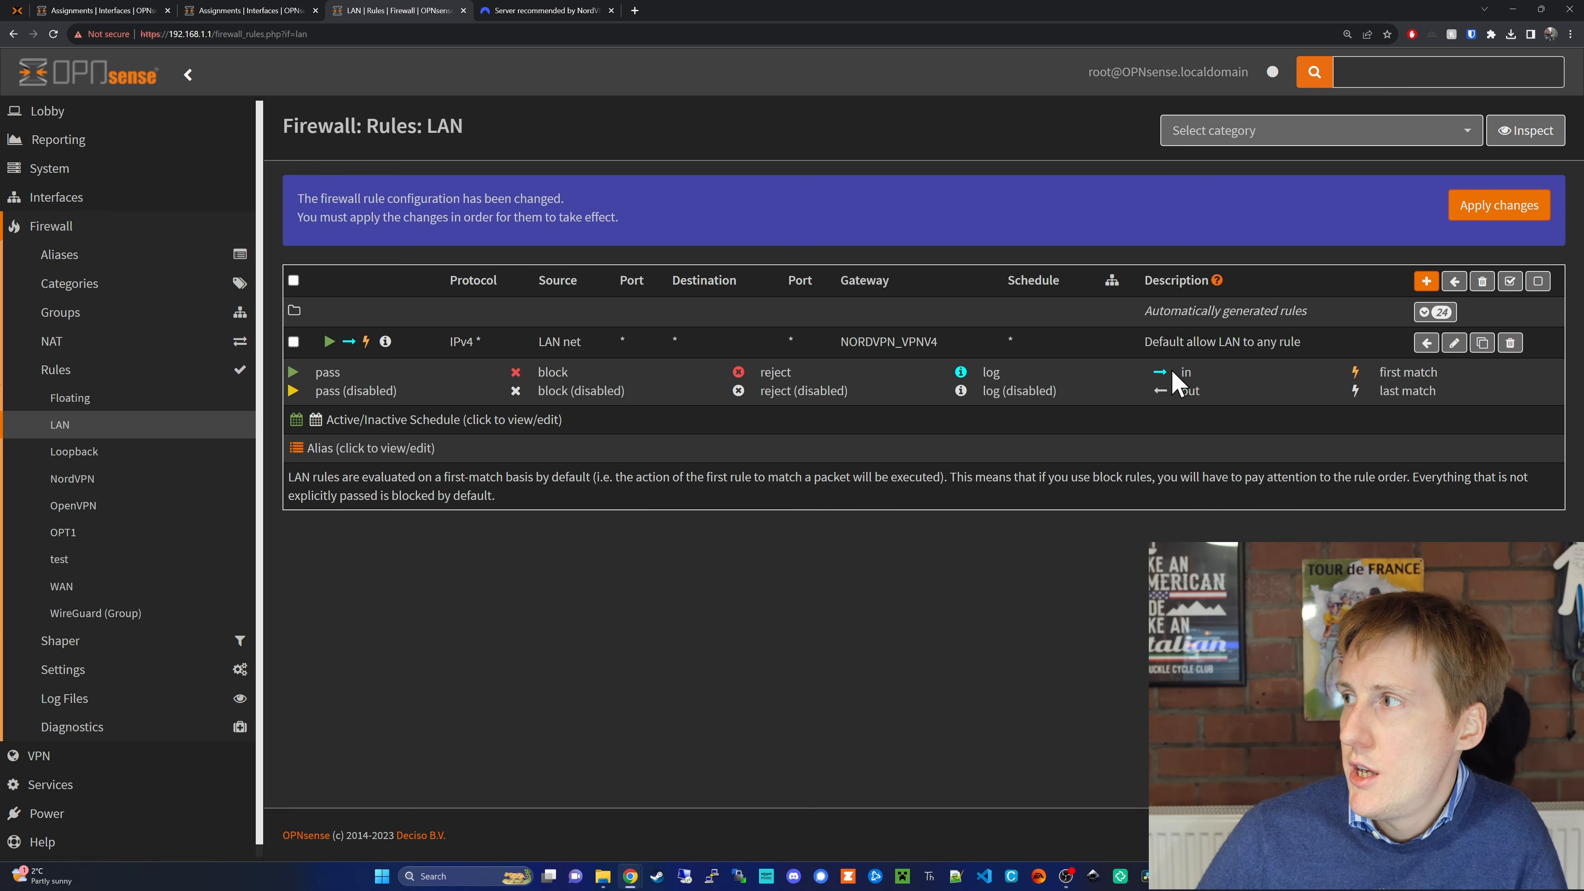
{"action": "left_click", "coordinate": [1477, 218]}
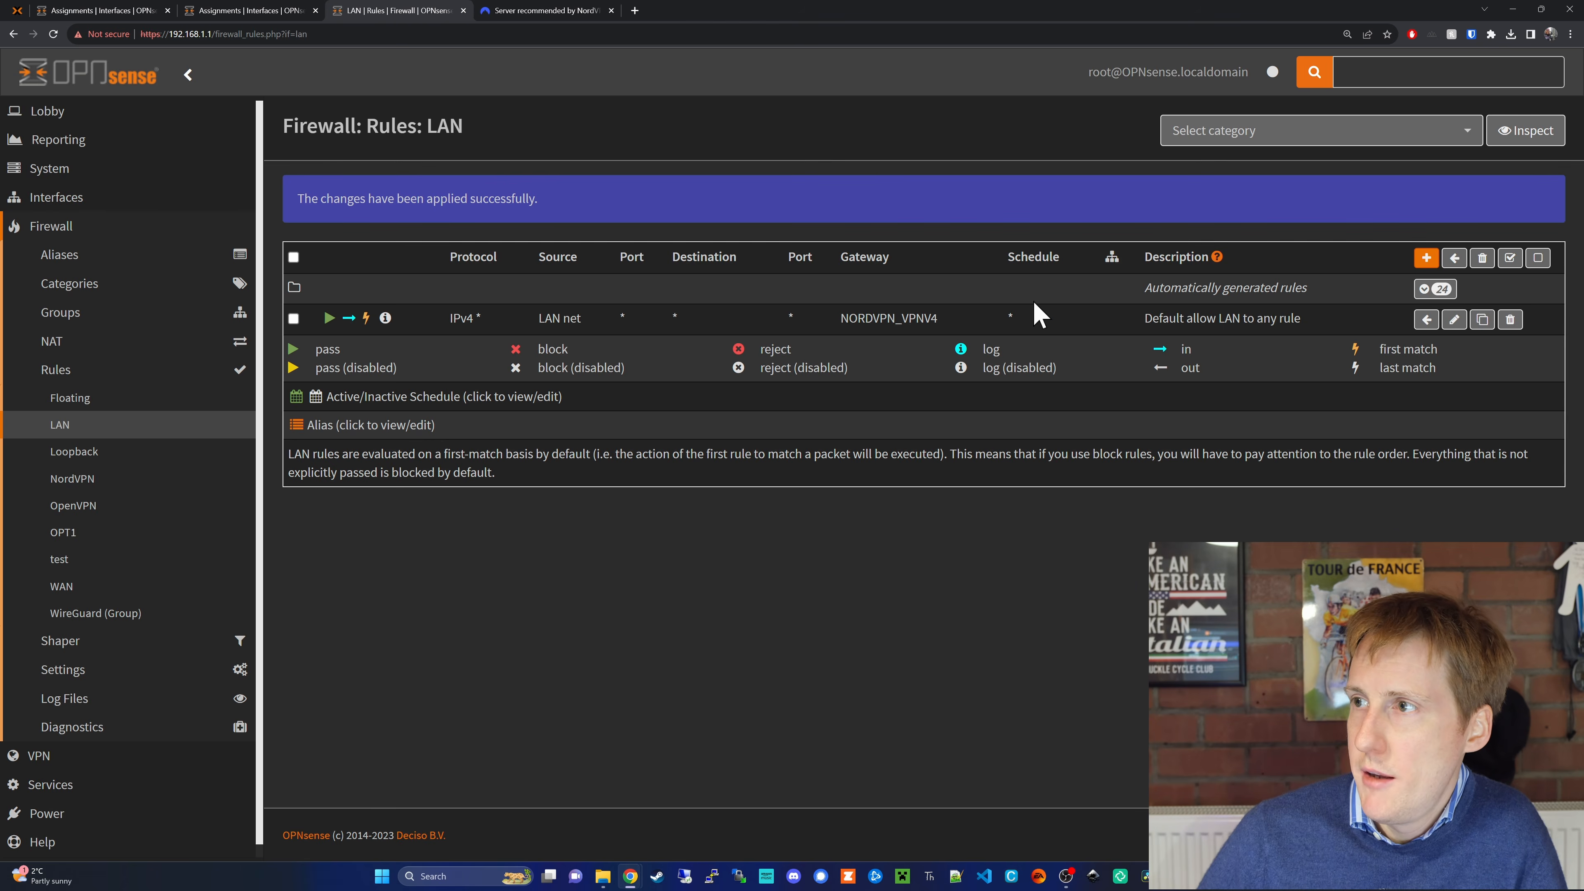
Add a LAN firewall rule passing IPv4 traffic from LAN net to LAN net, then save and apply it.
{"action": "left_click", "coordinate": [1427, 258]}
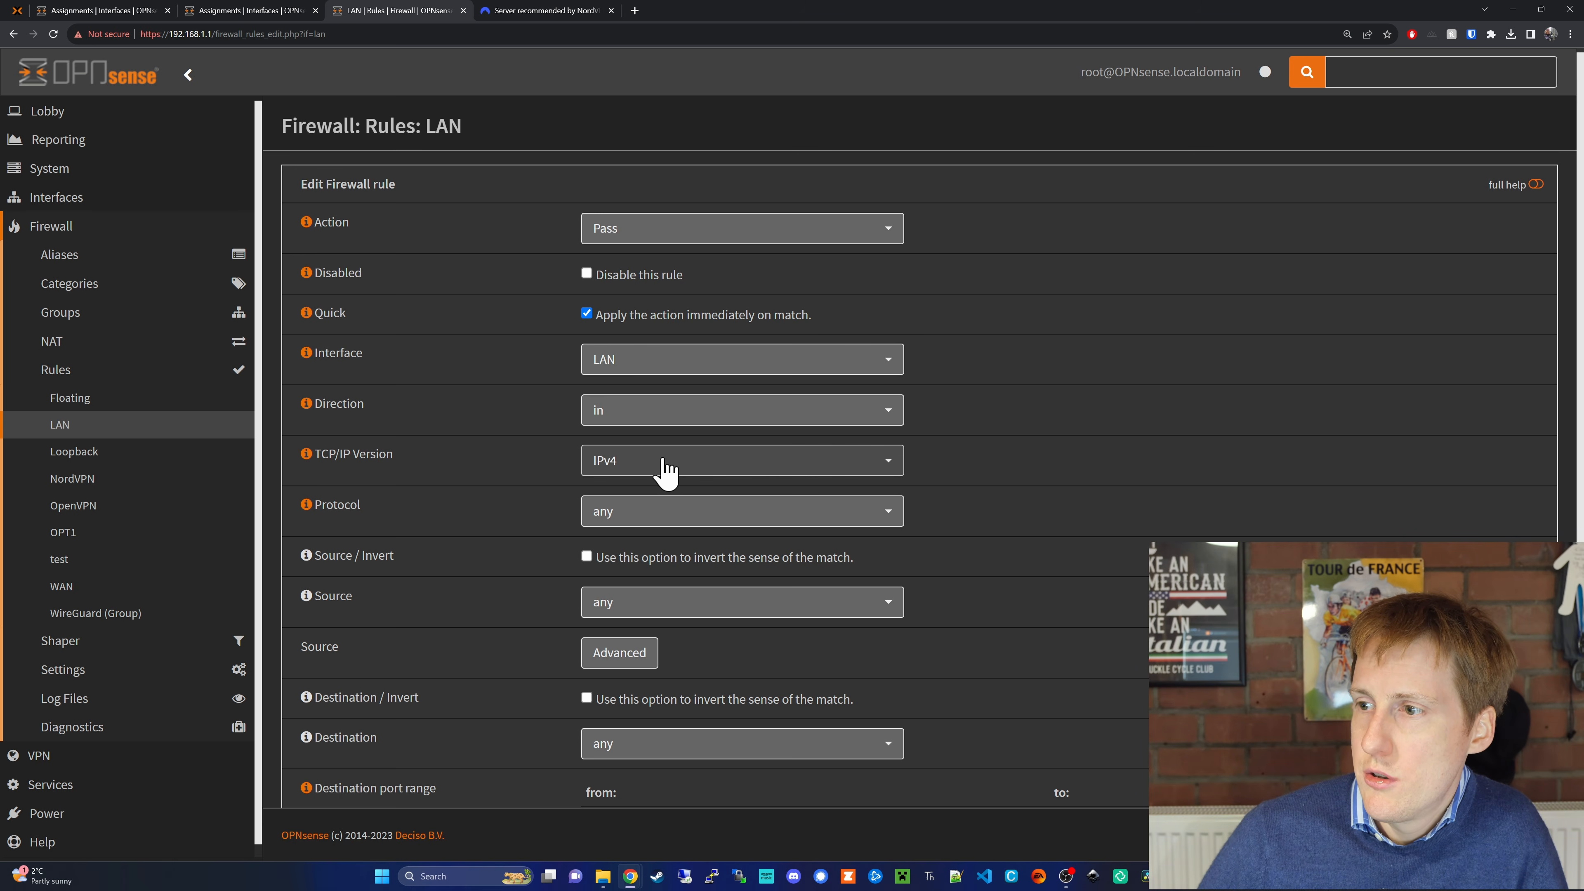
{"action": "left_click", "coordinate": [649, 604]}
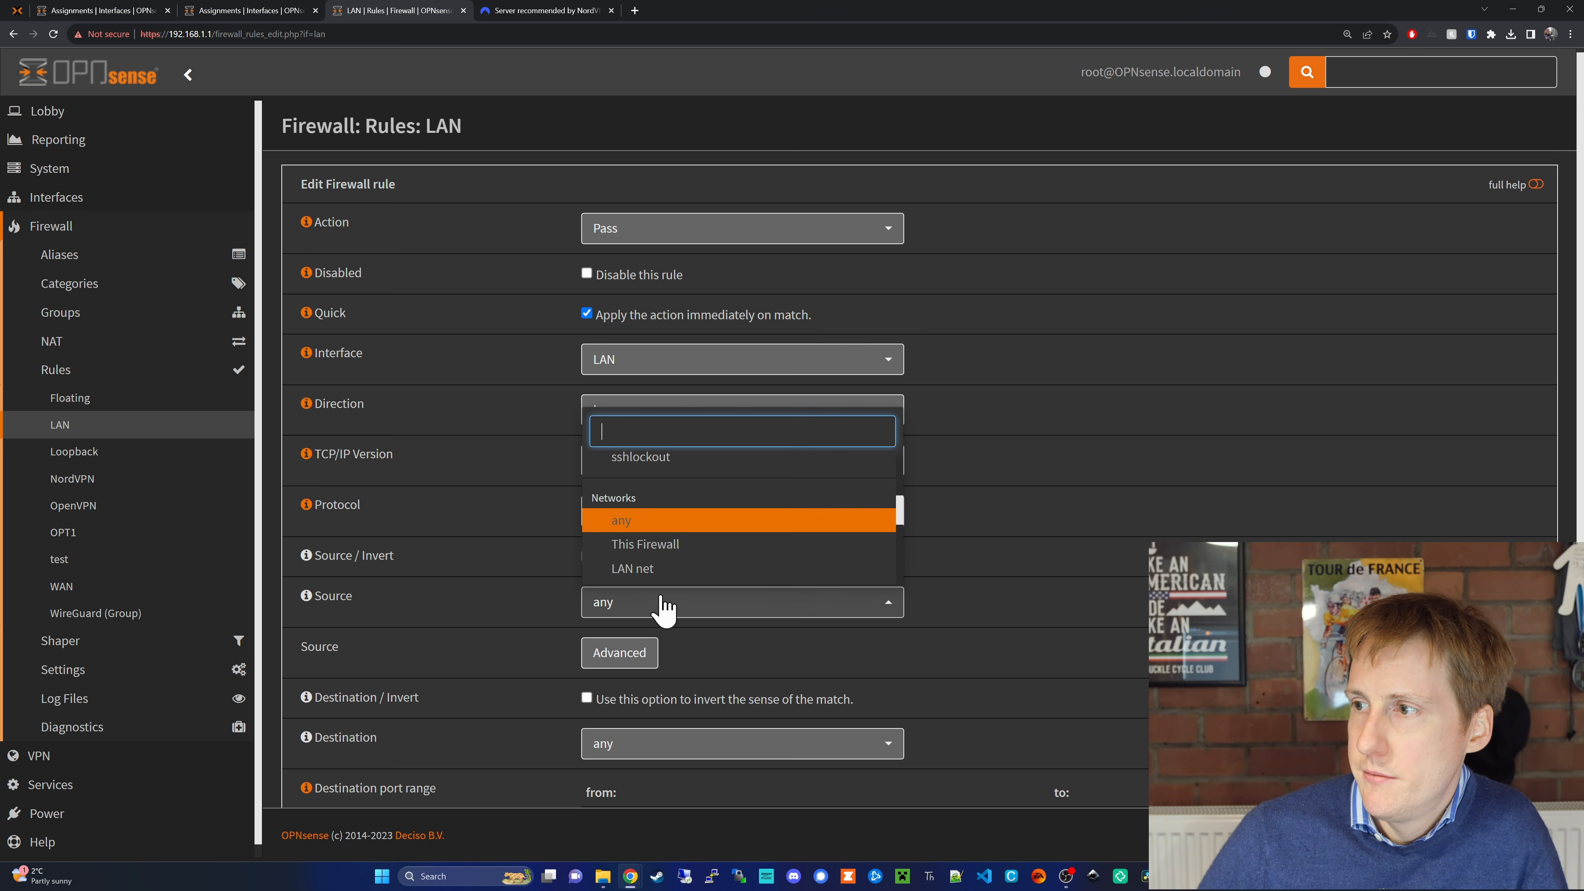
{"action": "left_click", "coordinate": [654, 569]}
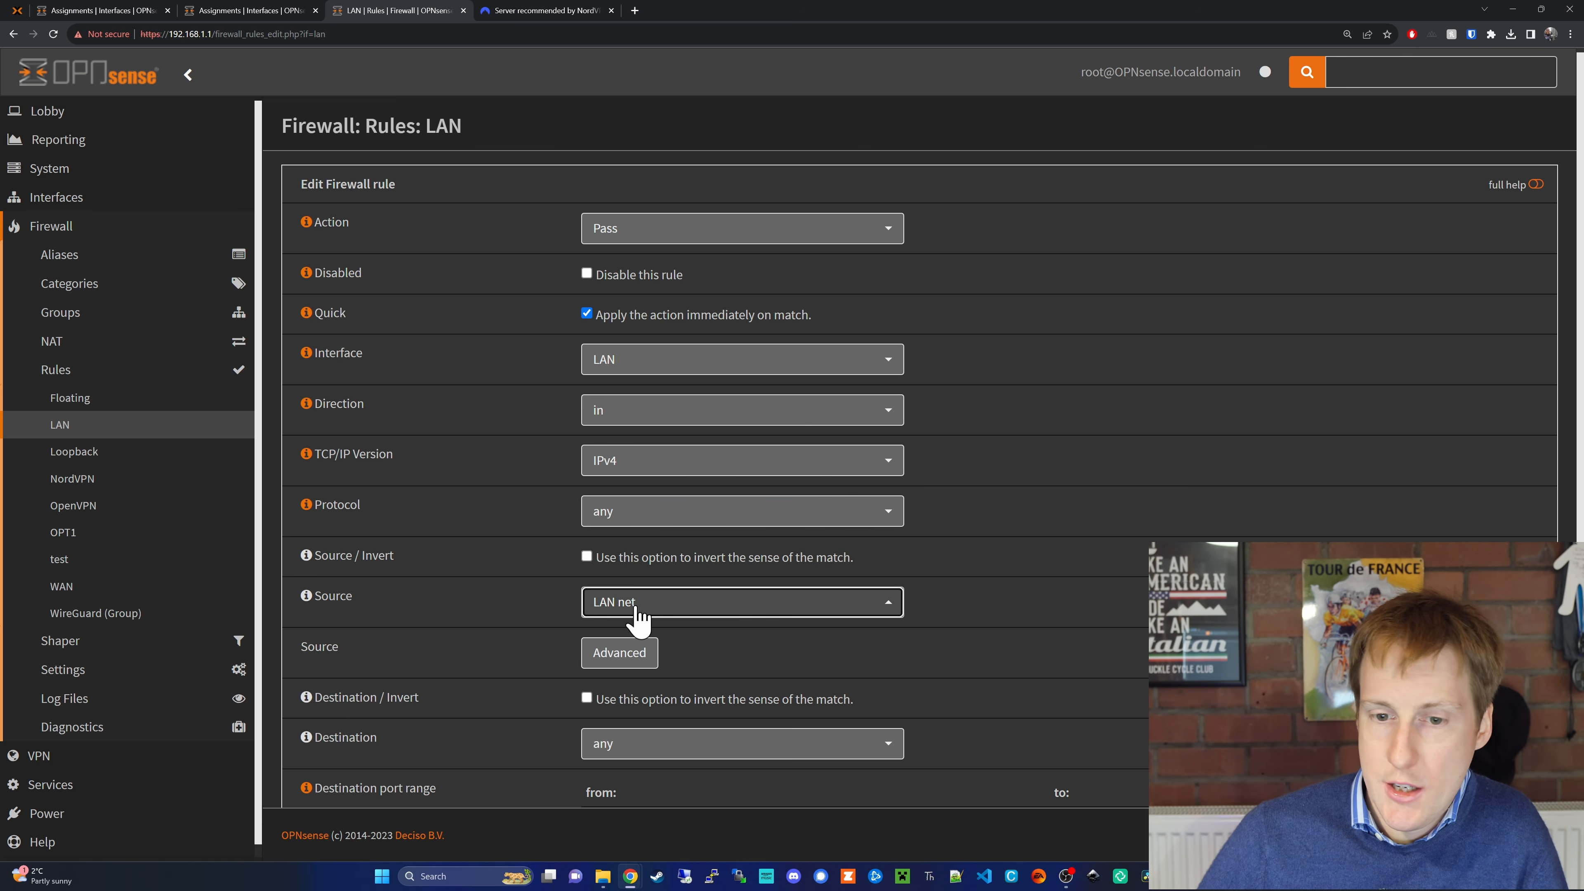
{"action": "scroll", "coordinate": [753, 671], "scroll_direction": "down", "scroll_amount": 4}
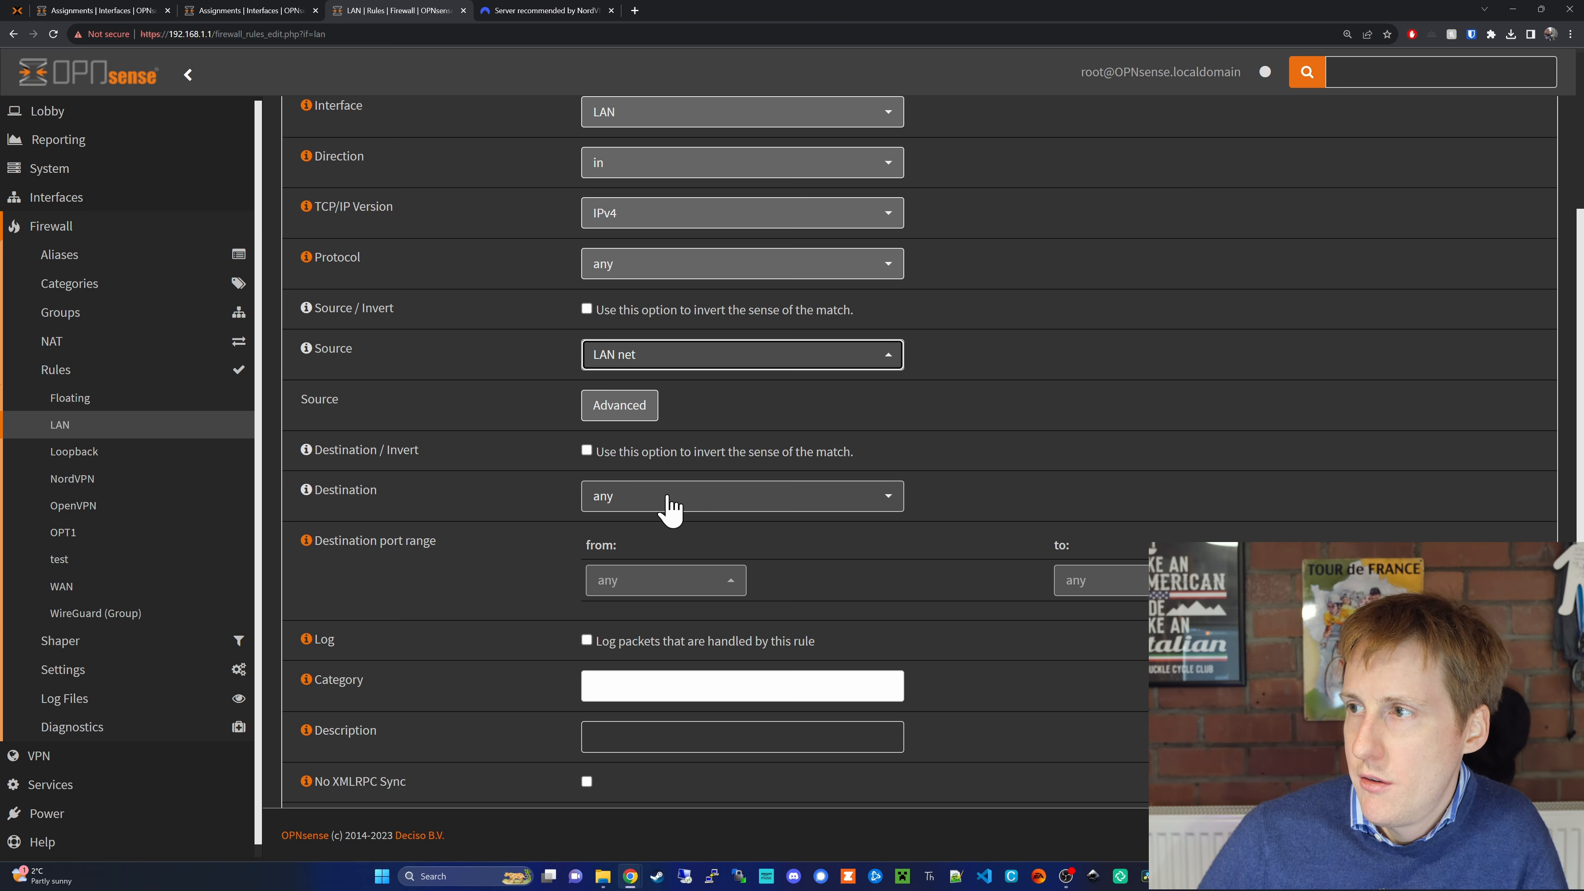
{"action": "left_click", "coordinate": [668, 504]}
{"action": "left_click", "coordinate": [619, 460]}
{"action": "scroll", "coordinate": [624, 624], "scroll_direction": "down", "scroll_amount": 3}
{"action": "left_click", "coordinate": [605, 768]}
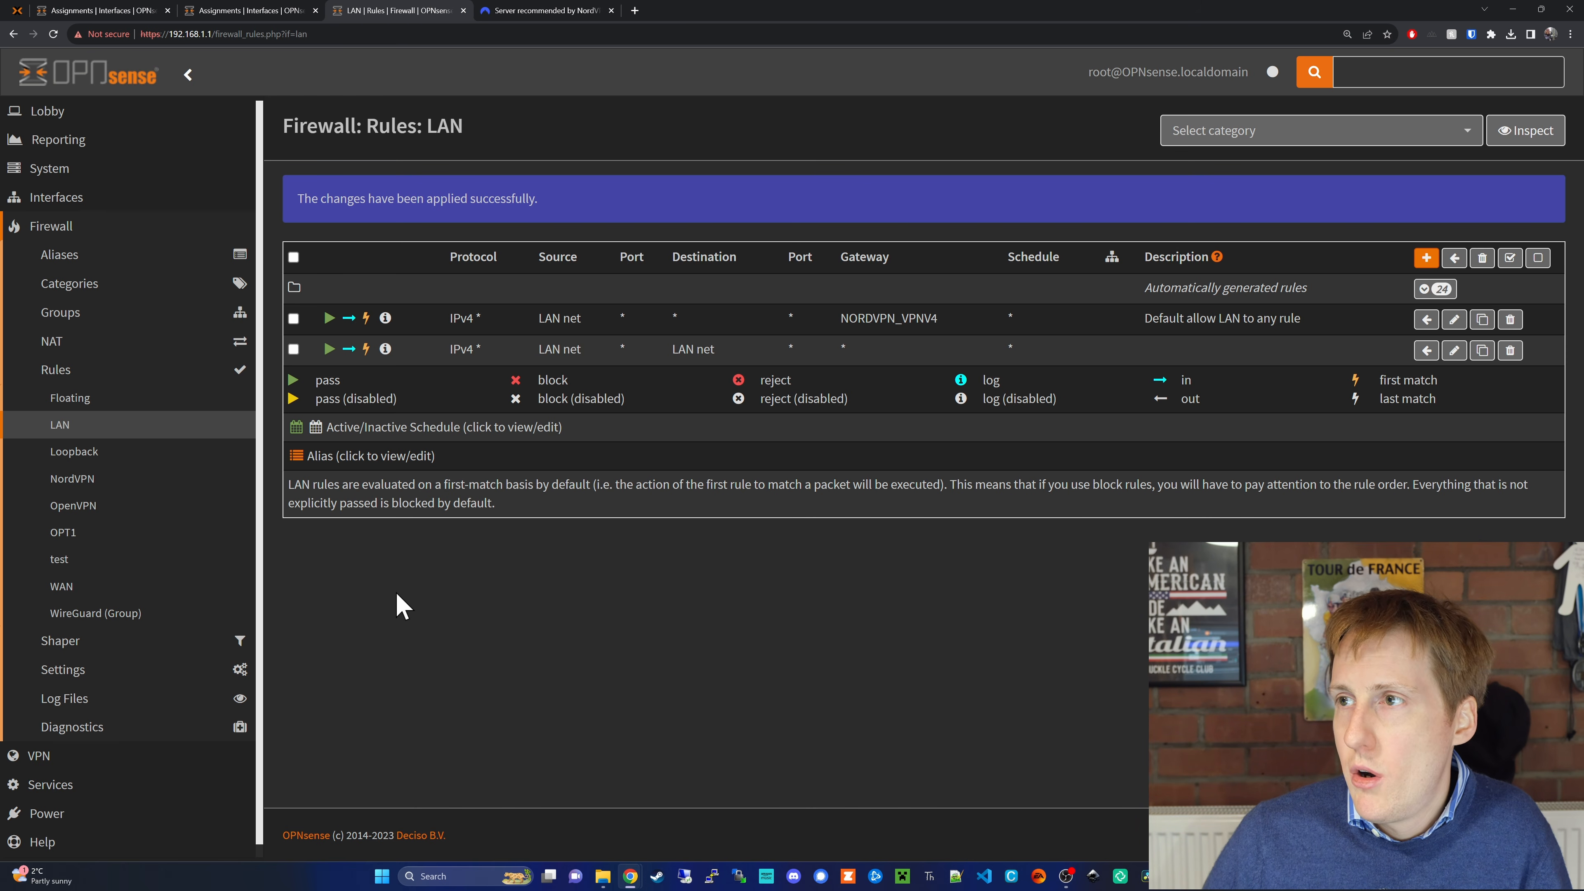
In the general system settings, replace the first DNS server with 103.86.96.100.
{"action": "scroll", "coordinate": [172, 669], "scroll_direction": "down", "scroll_amount": 2}
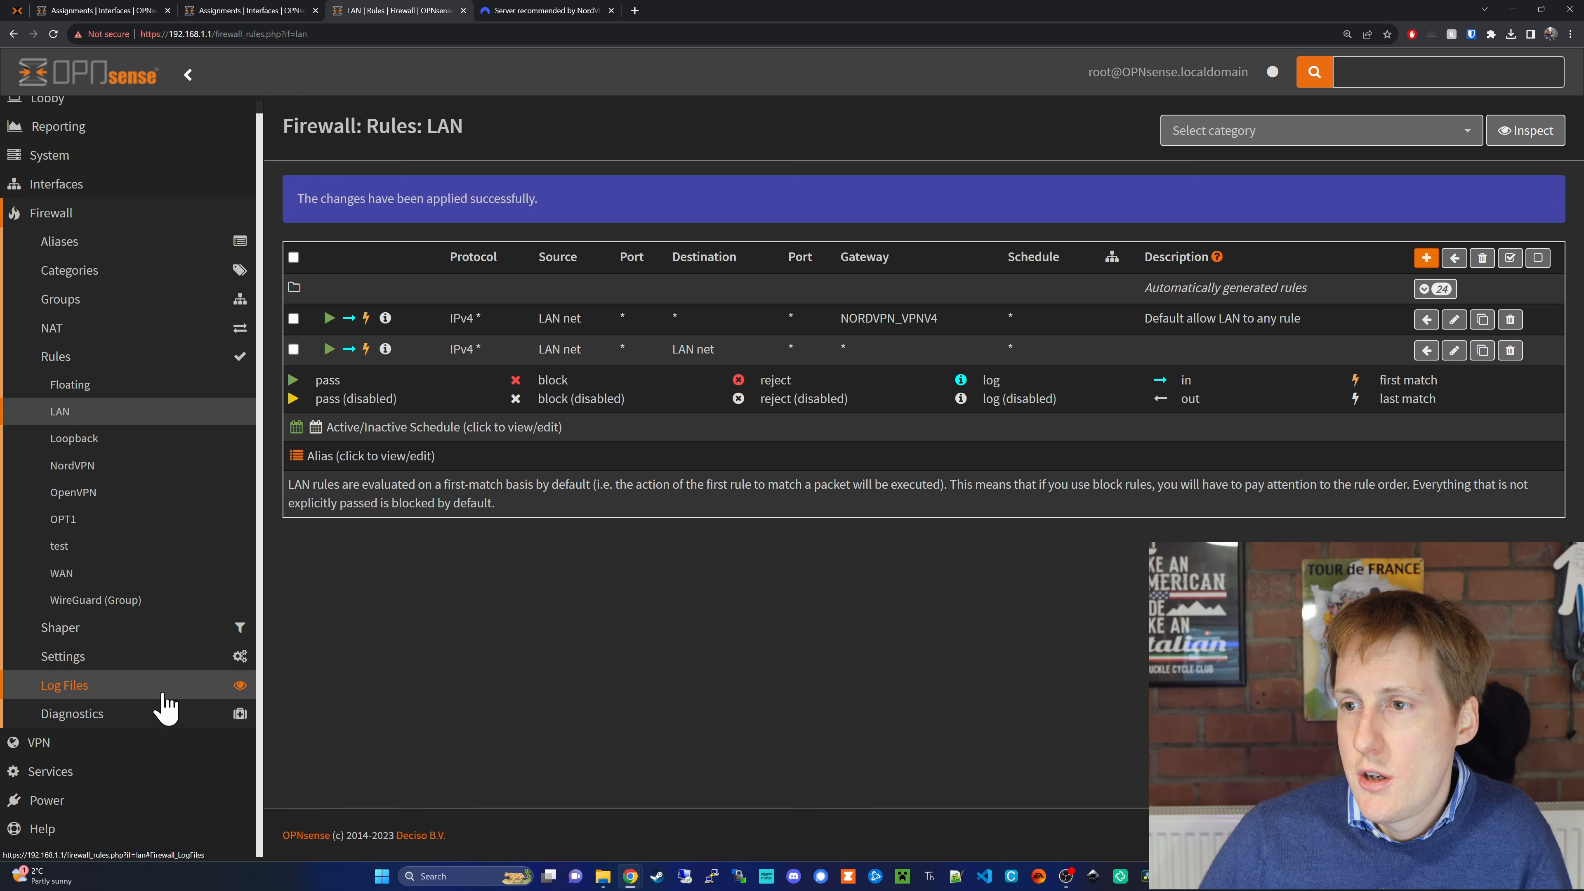
{"action": "left_click", "coordinate": [94, 156]}
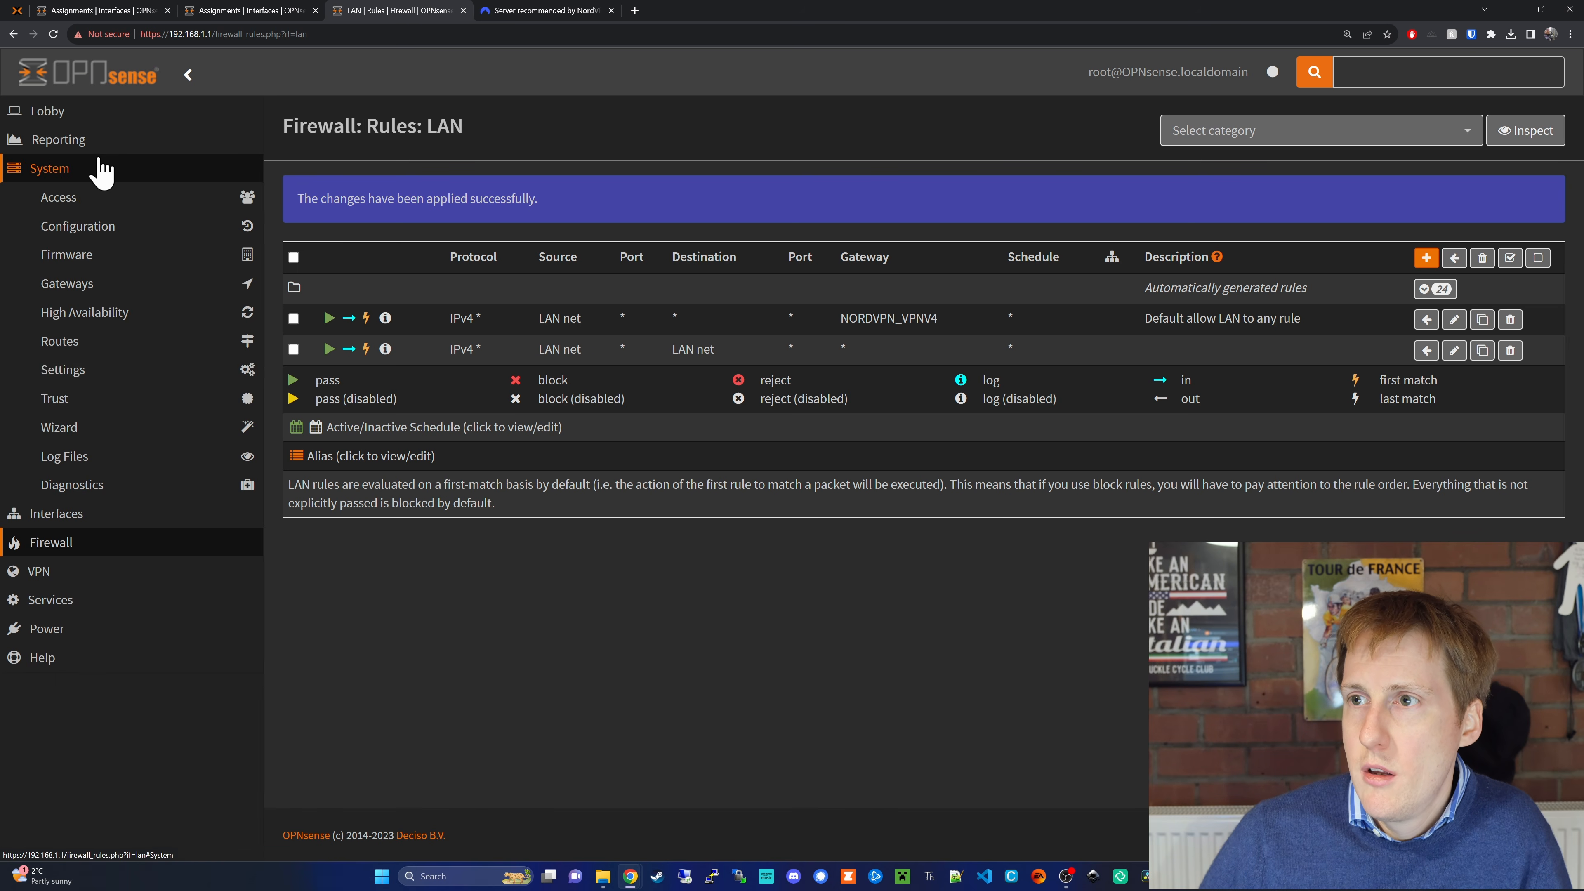
{"action": "left_click", "coordinate": [122, 372]}
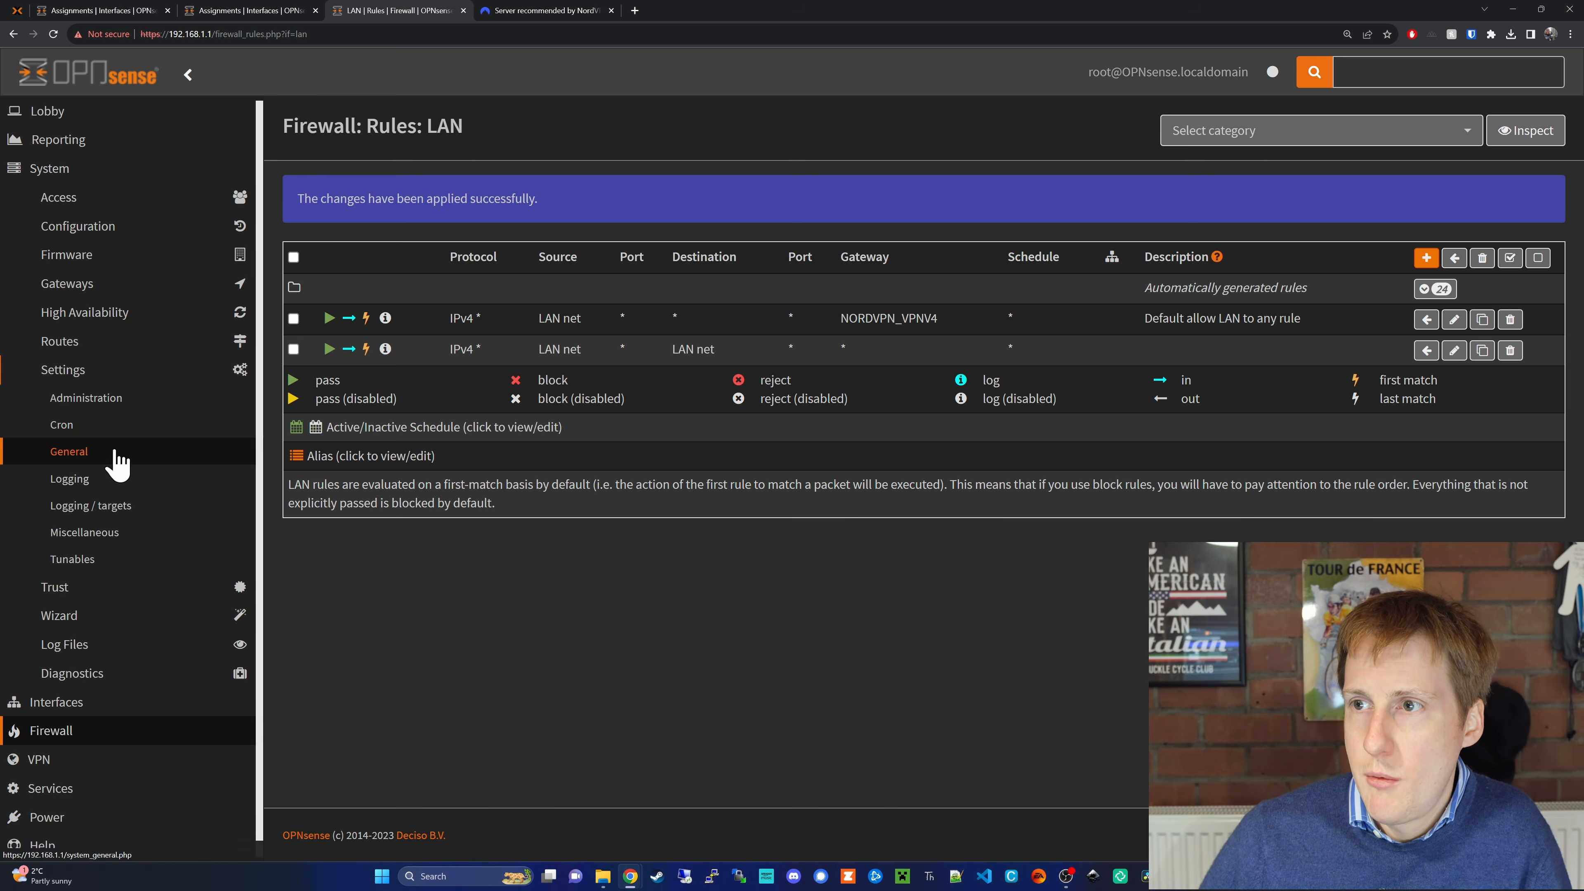
{"action": "left_click", "coordinate": [113, 456]}
{"action": "scroll", "coordinate": [723, 561], "scroll_direction": "down", "scroll_amount": 3}
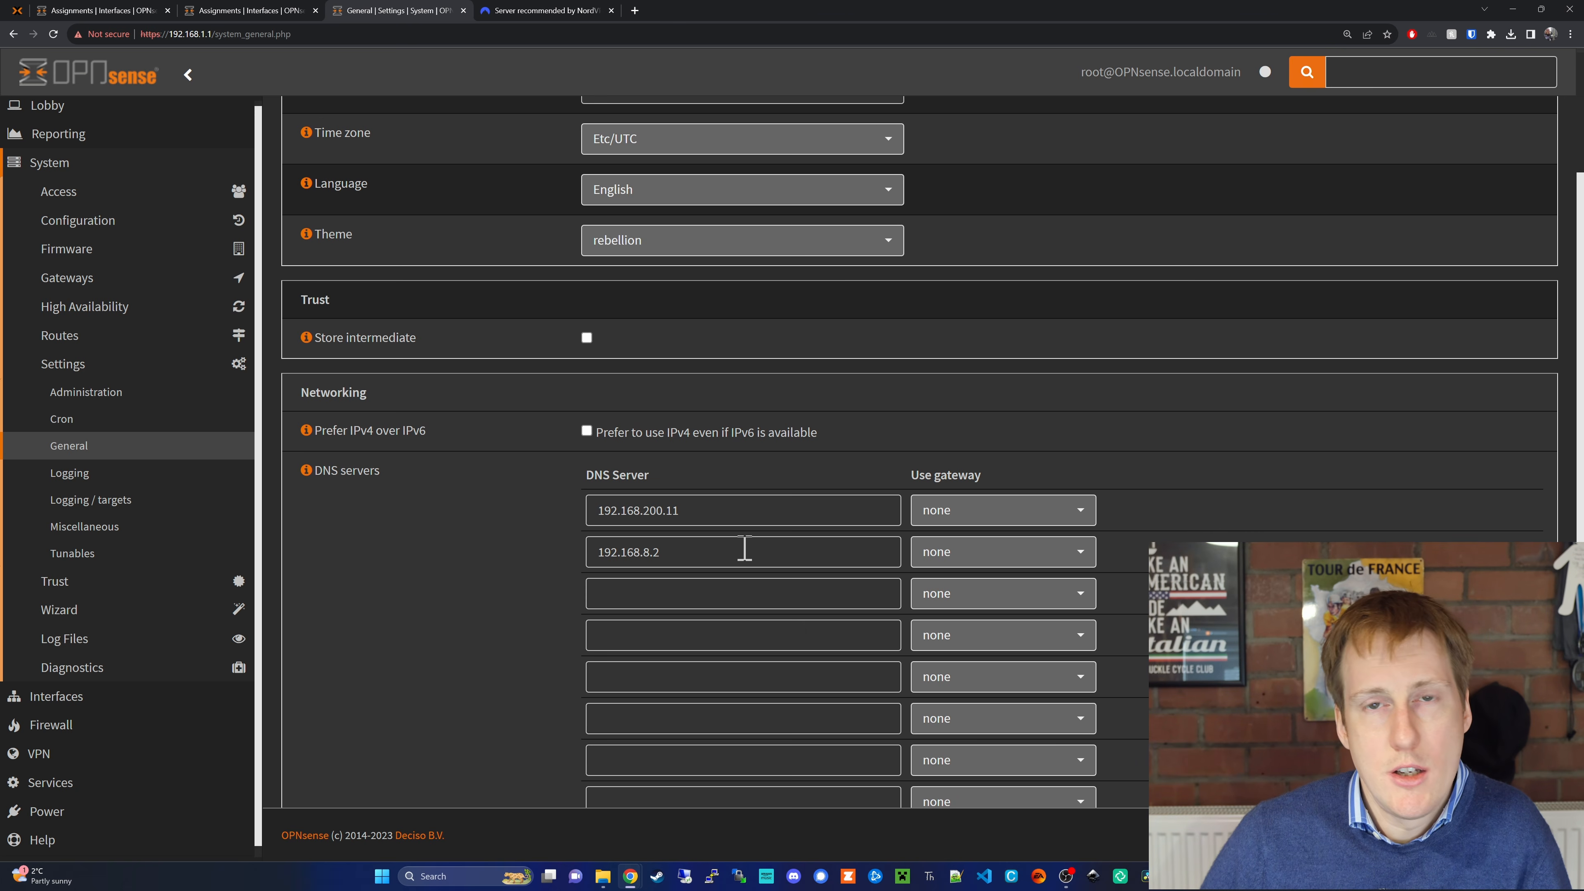
{"action": "double_click", "coordinate": [653, 512]}
{"action": "right_click", "coordinate": [650, 514]}
{"action": "left_click", "coordinate": [684, 573]}
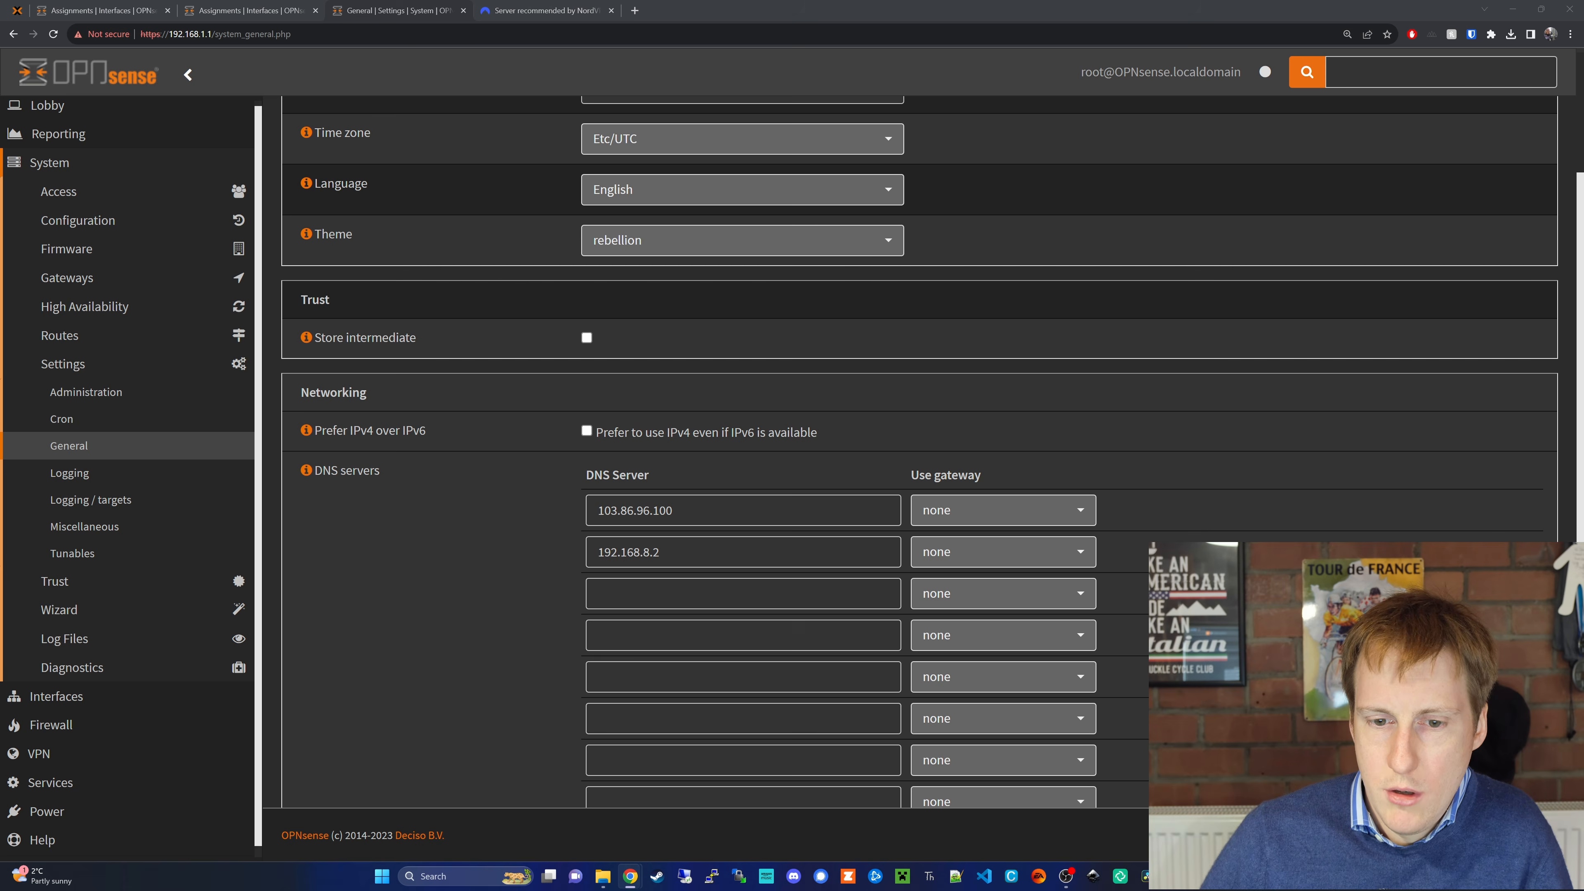
Replace the second DNS server with 103.86.99.100 and save the general system settings.
{"action": "double_click", "coordinate": [609, 552]}
{"action": "right_click", "coordinate": [619, 554]}
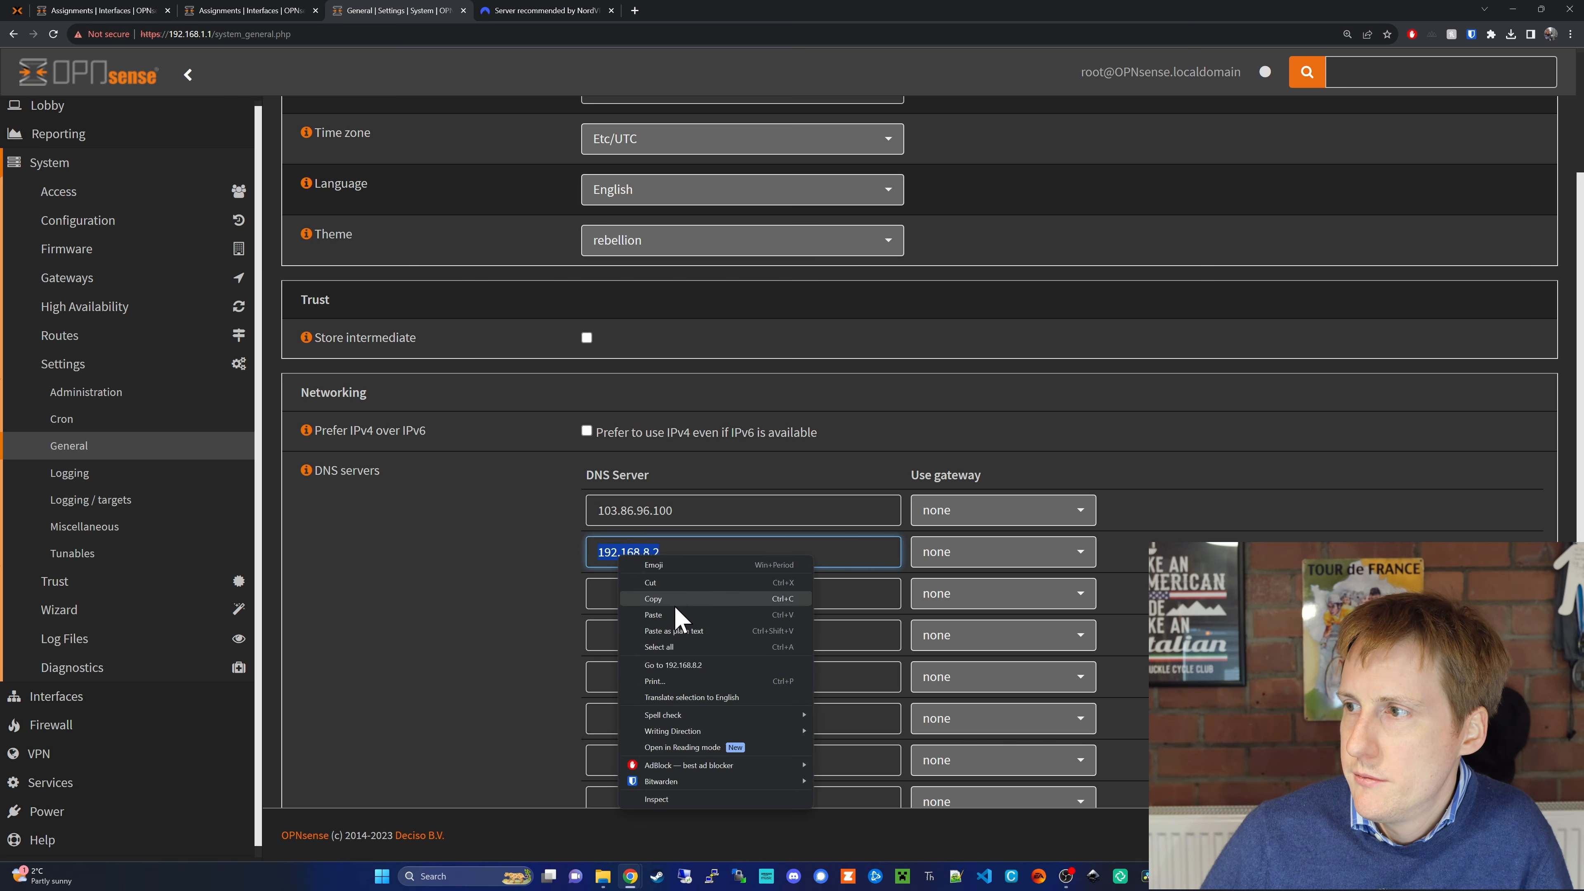
{"action": "left_click", "coordinate": [676, 632]}
{"action": "scroll", "coordinate": [442, 665], "scroll_direction": "down", "scroll_amount": 4}
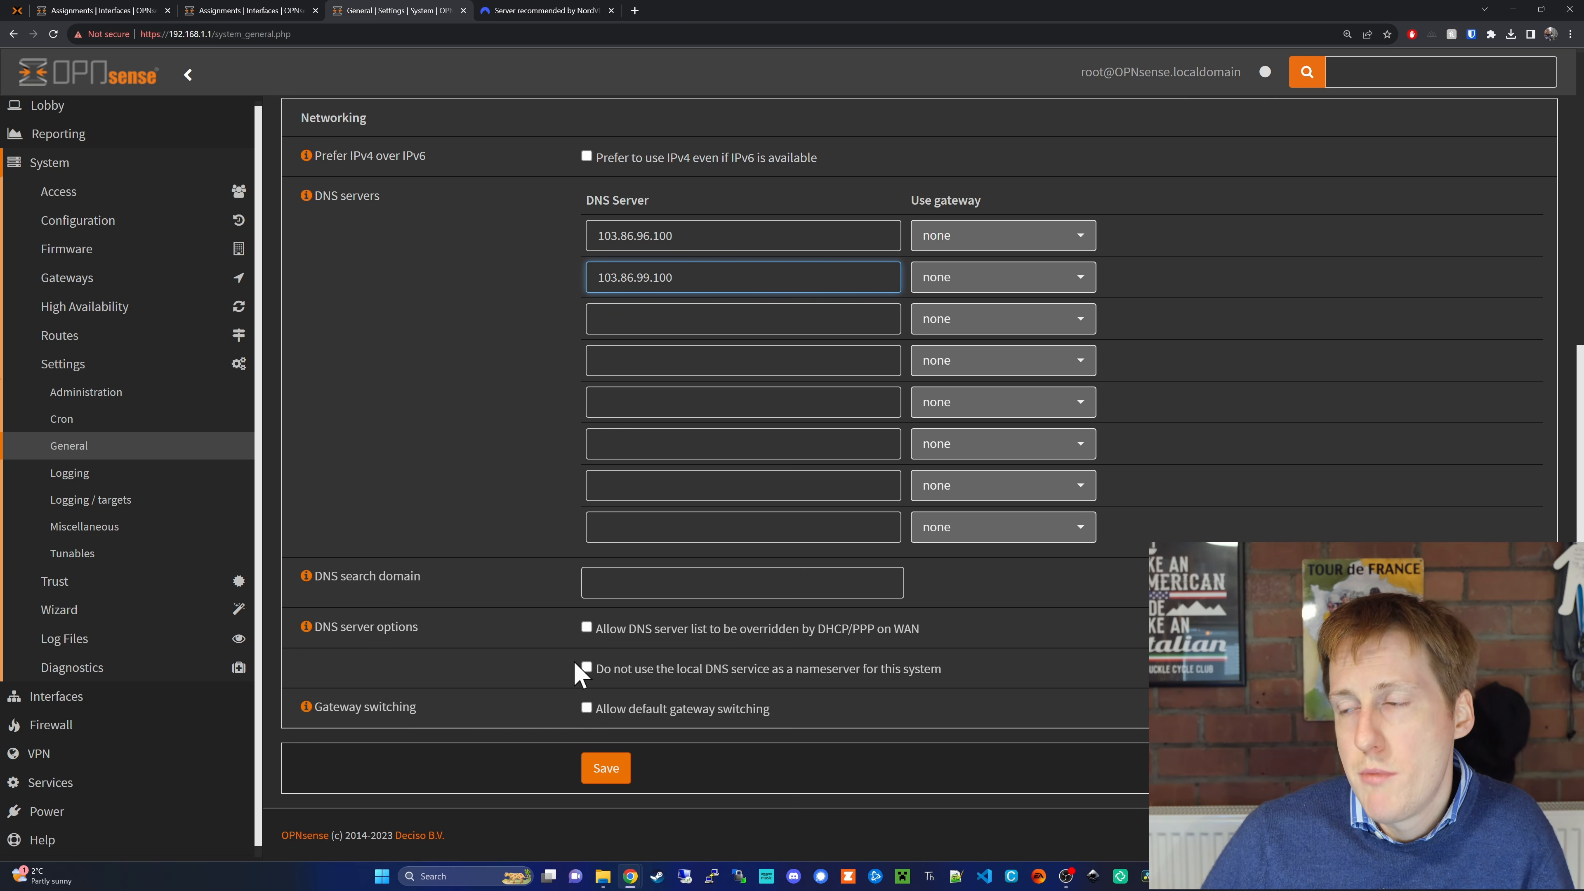
{"action": "left_click", "coordinate": [605, 768]}
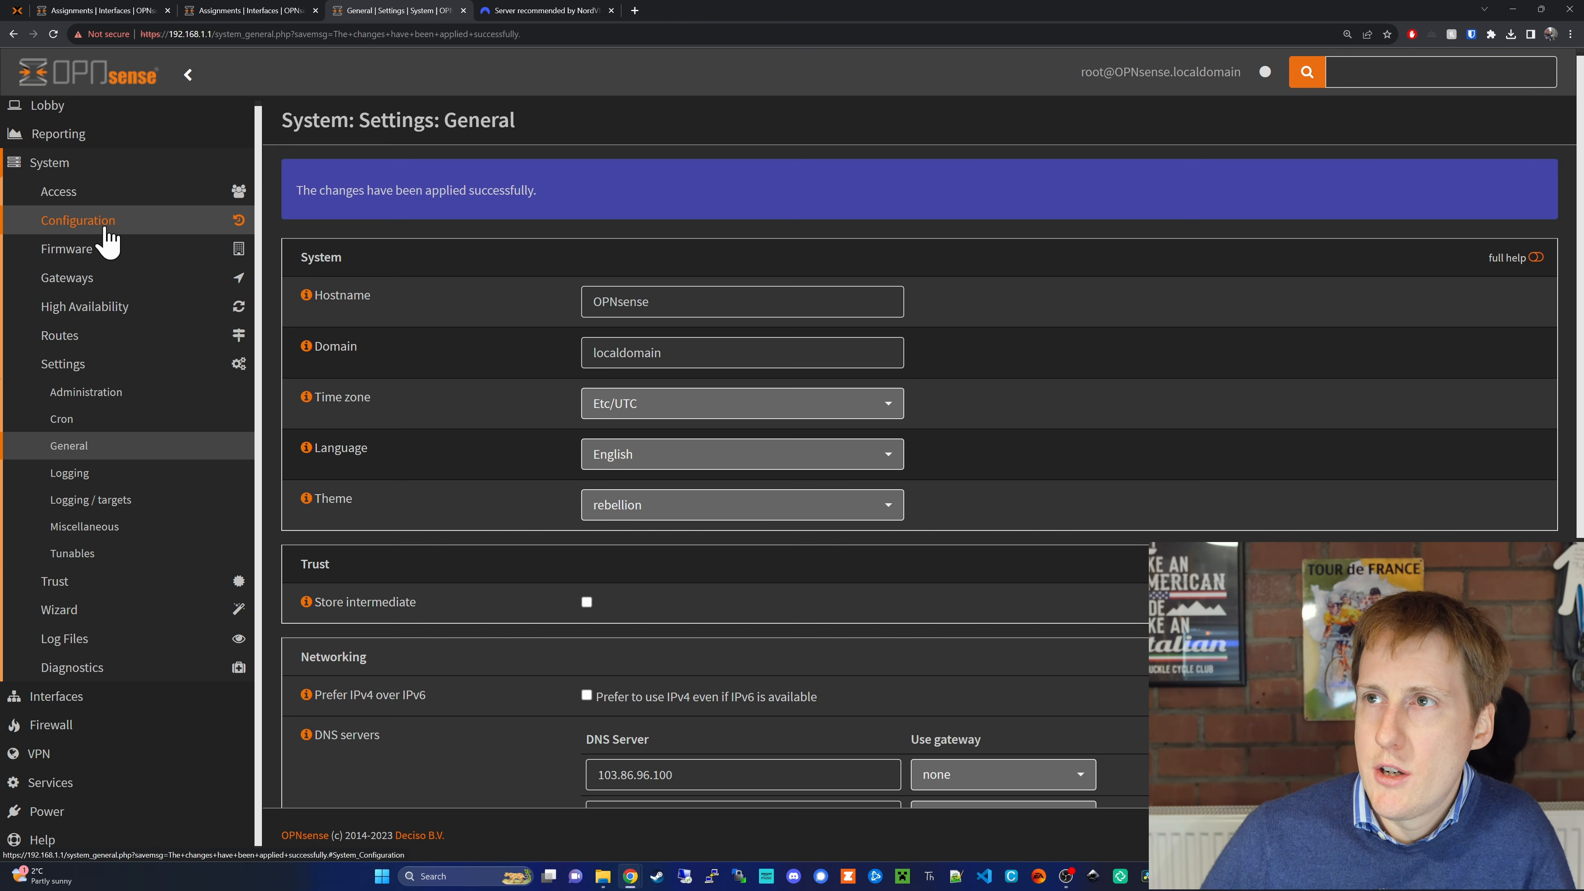
Disable the NORDVPN_VPNV6 gateway in the system's single gateways, save it and apply the changes.
{"action": "left_click", "coordinate": [117, 282]}
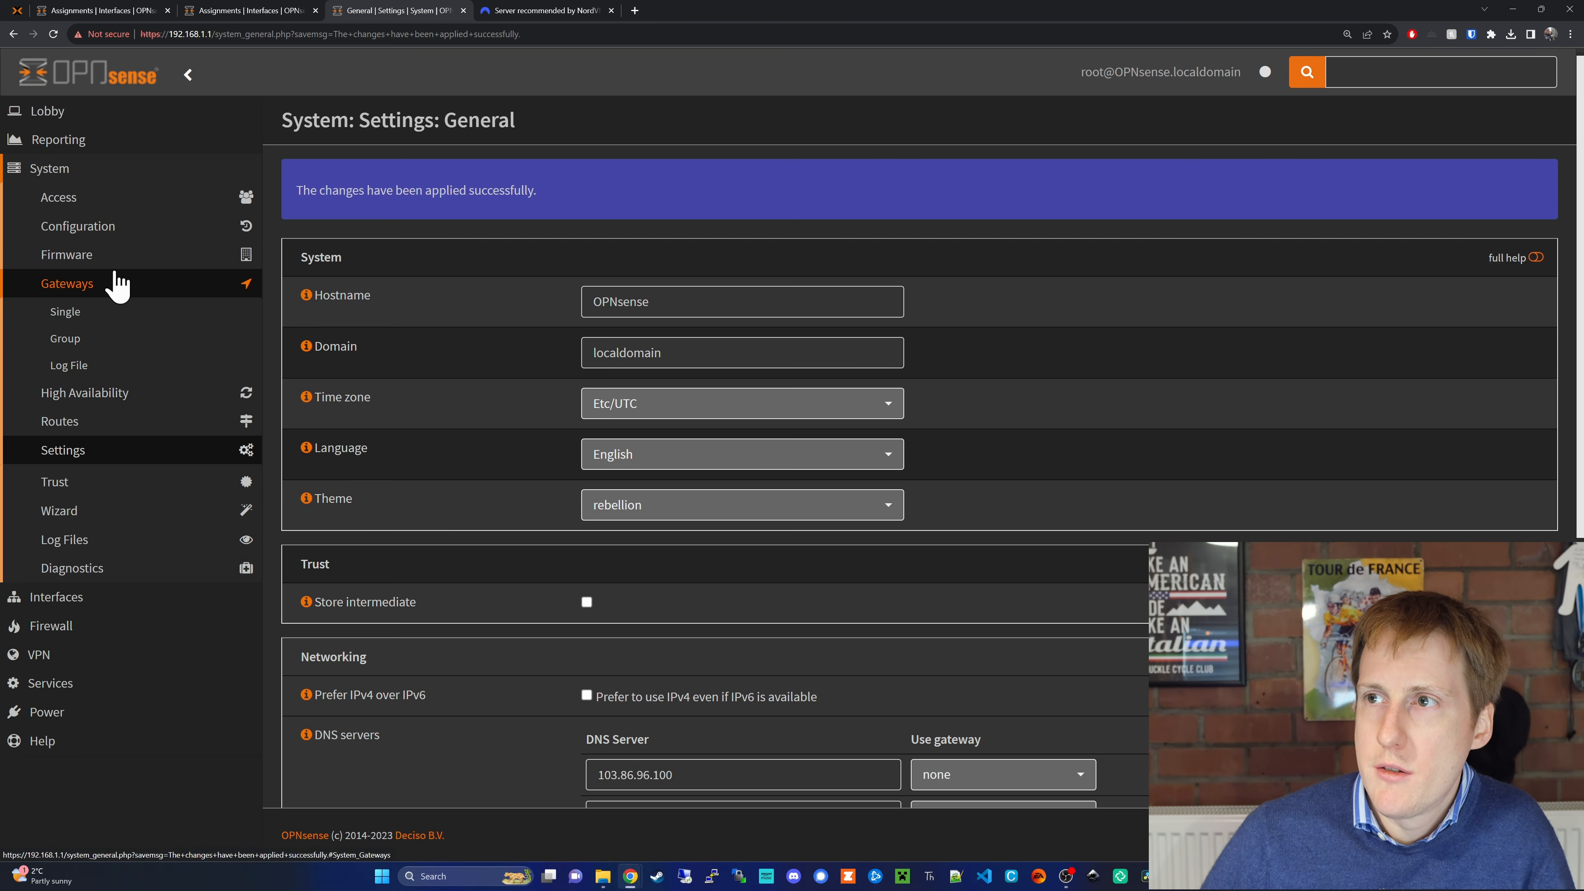
{"action": "left_click", "coordinate": [110, 319]}
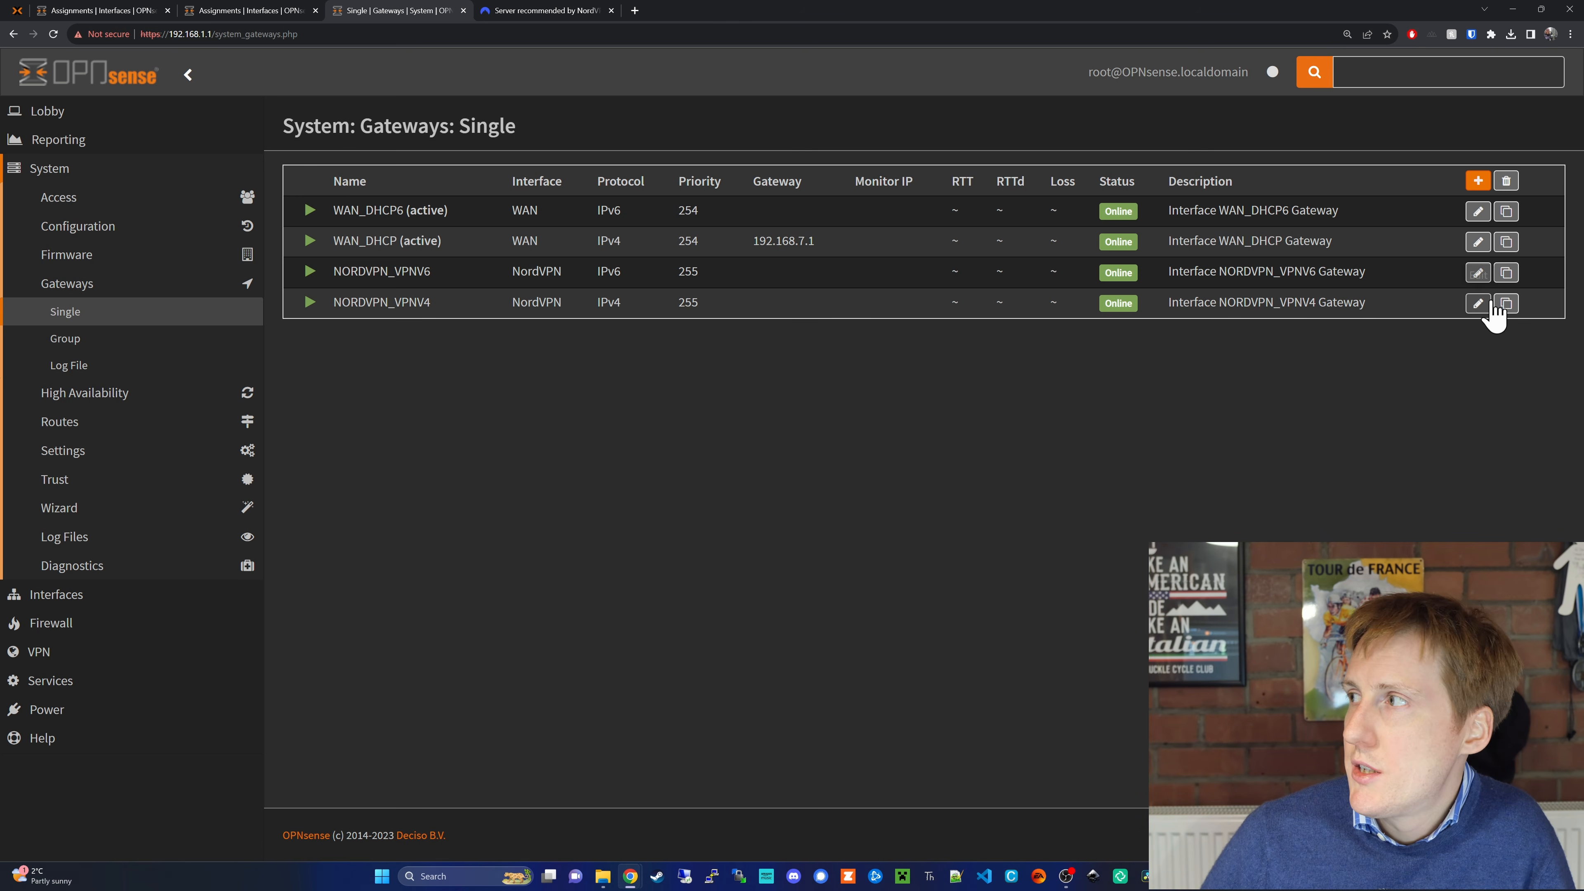
{"action": "left_click", "coordinate": [1478, 272]}
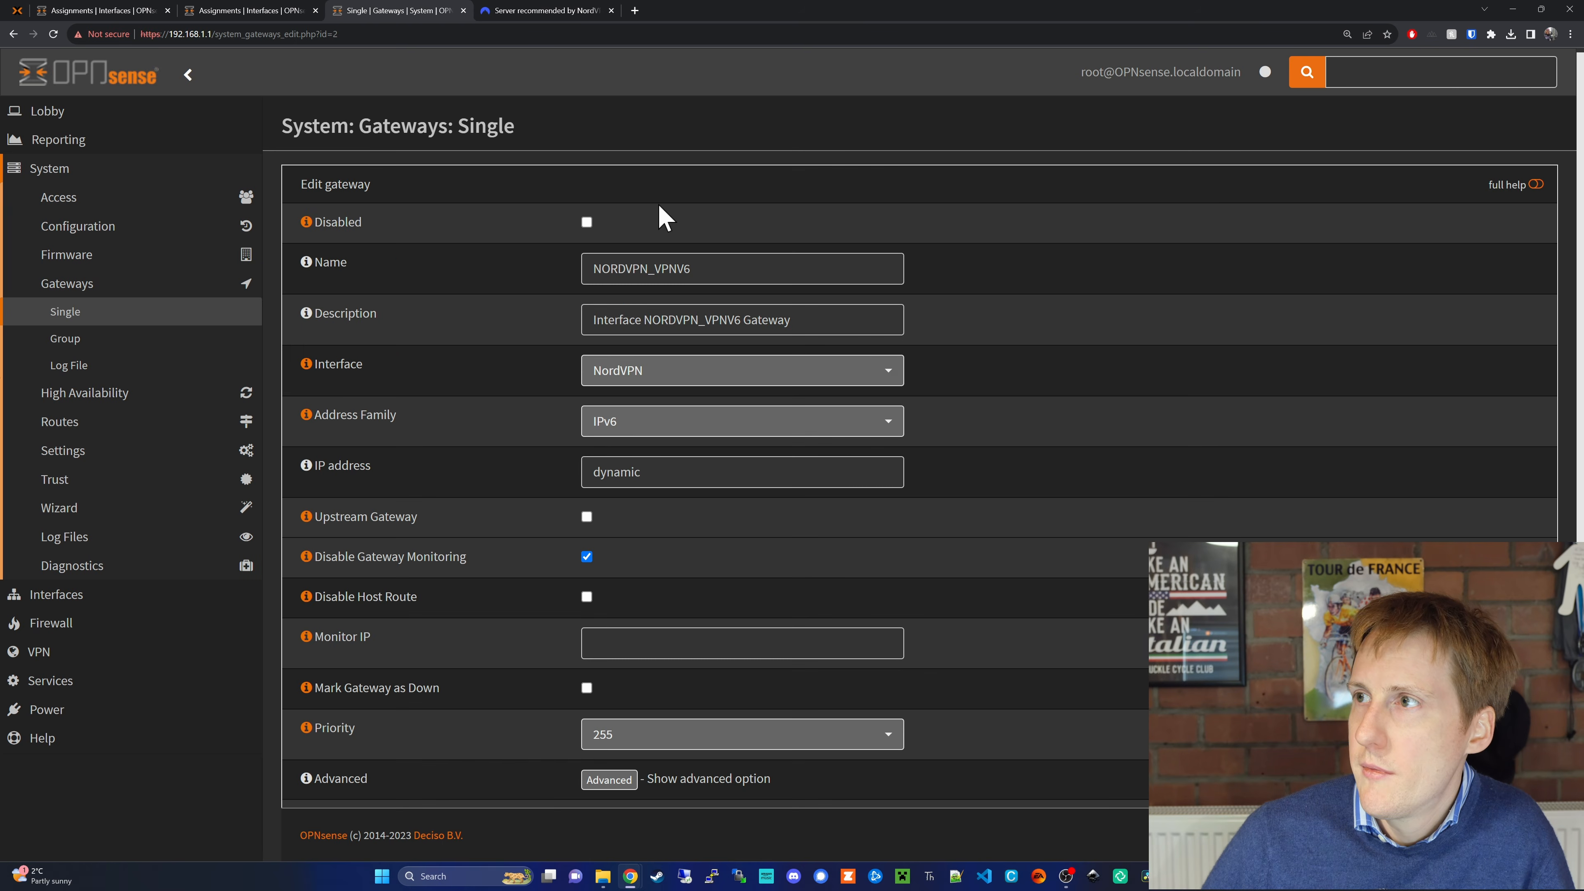
{"action": "left_click", "coordinate": [587, 219]}
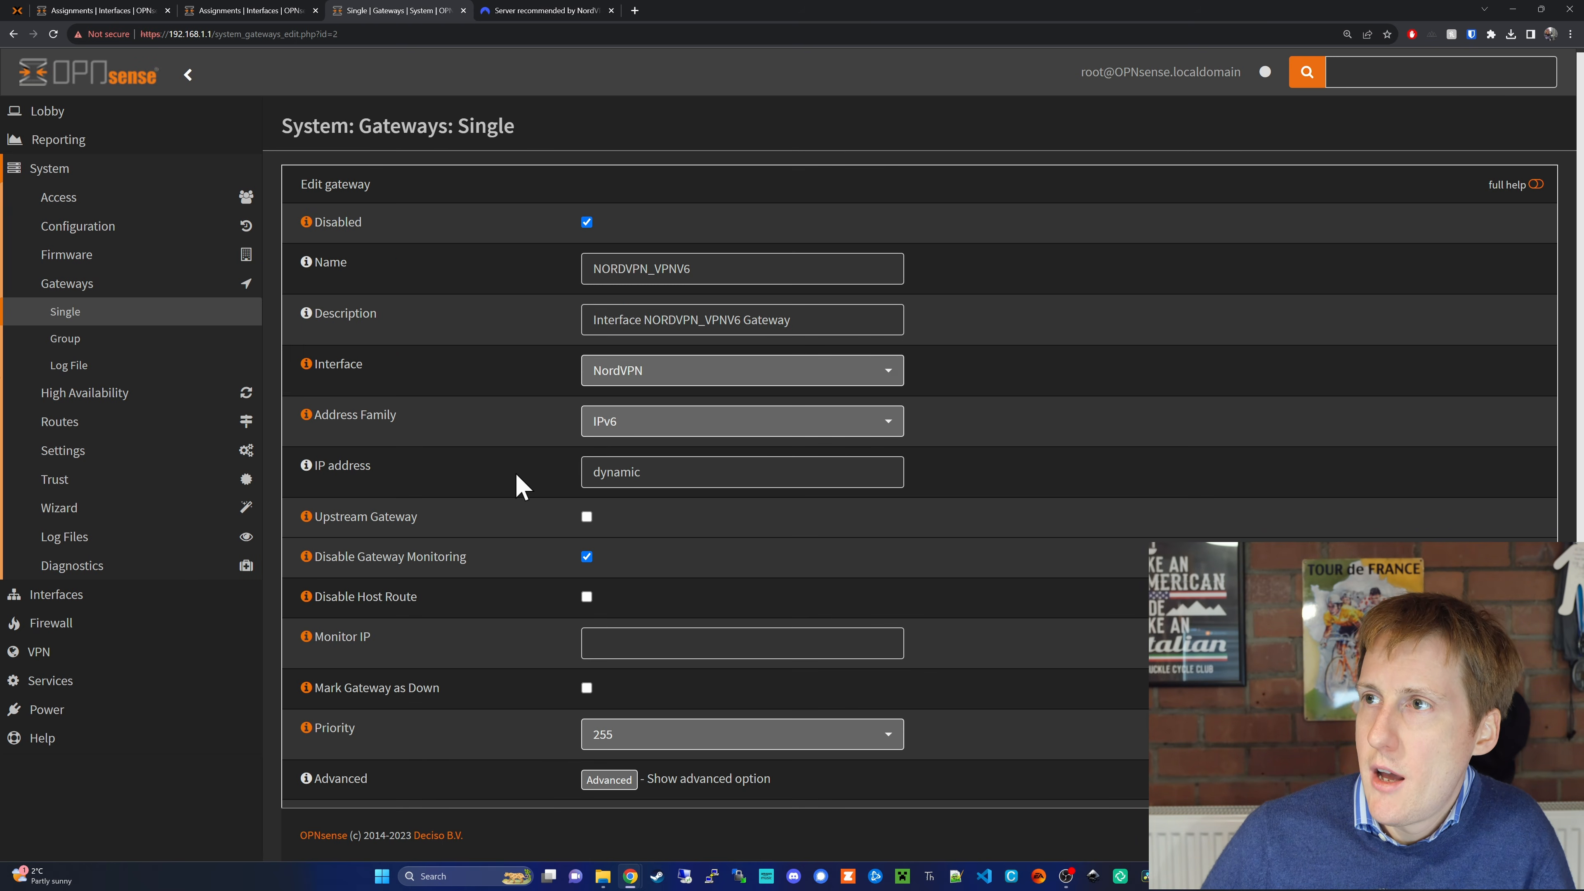
{"action": "scroll", "coordinate": [524, 469], "scroll_direction": "down", "scroll_amount": 2}
{"action": "left_click", "coordinate": [597, 770]}
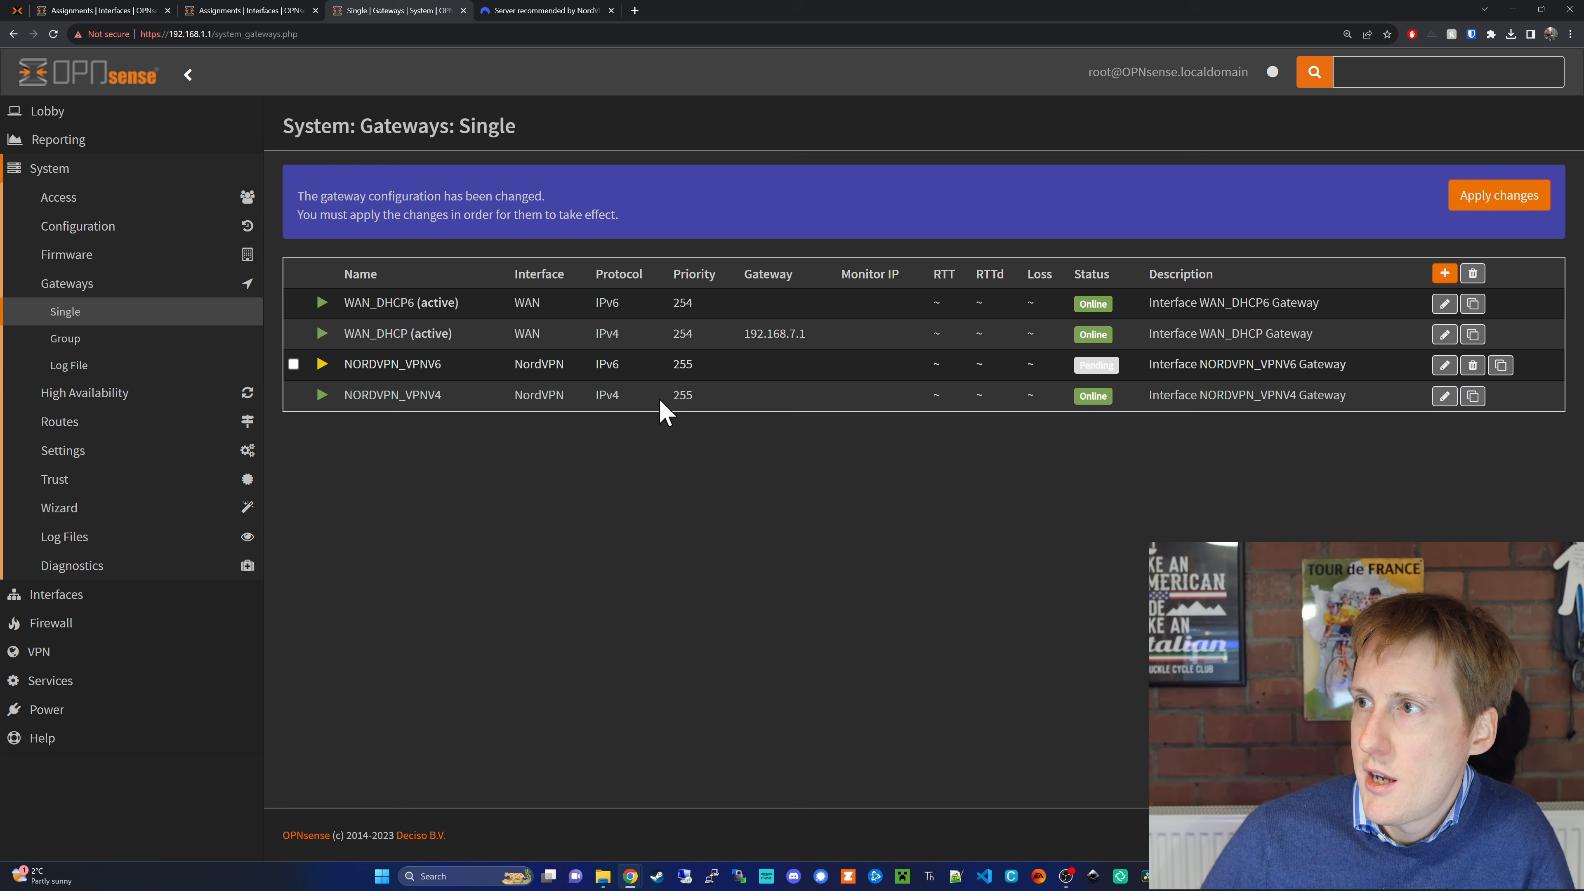
{"action": "left_click", "coordinate": [1509, 199]}
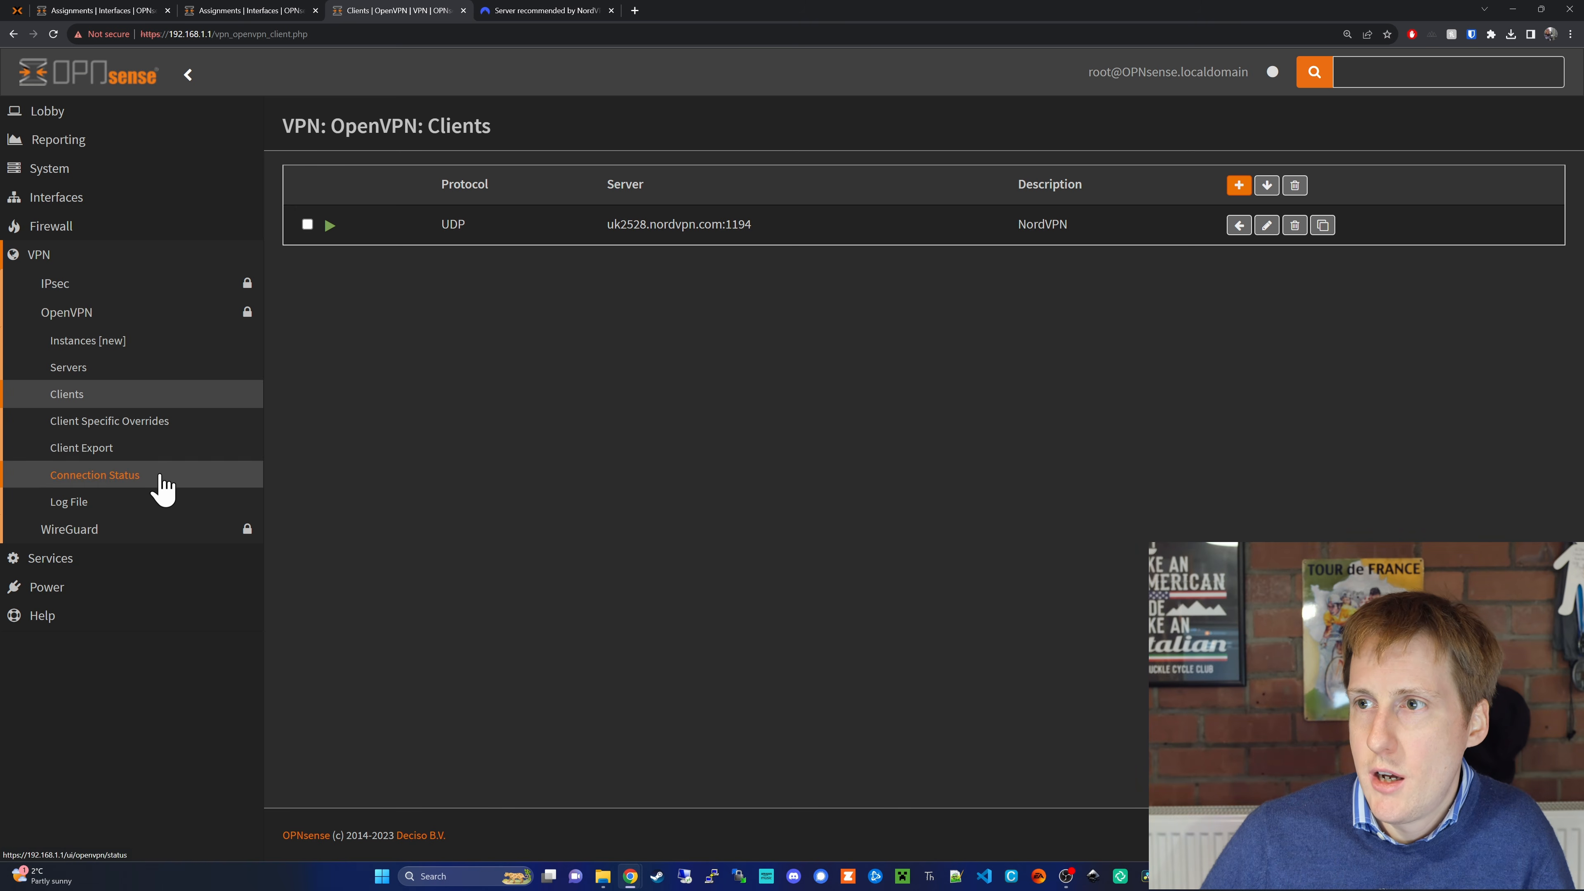
Check the OpenVPN connection status and review the DNS server fields in the LAN DHCPv4 settings.
{"action": "left_click", "coordinate": [156, 490]}
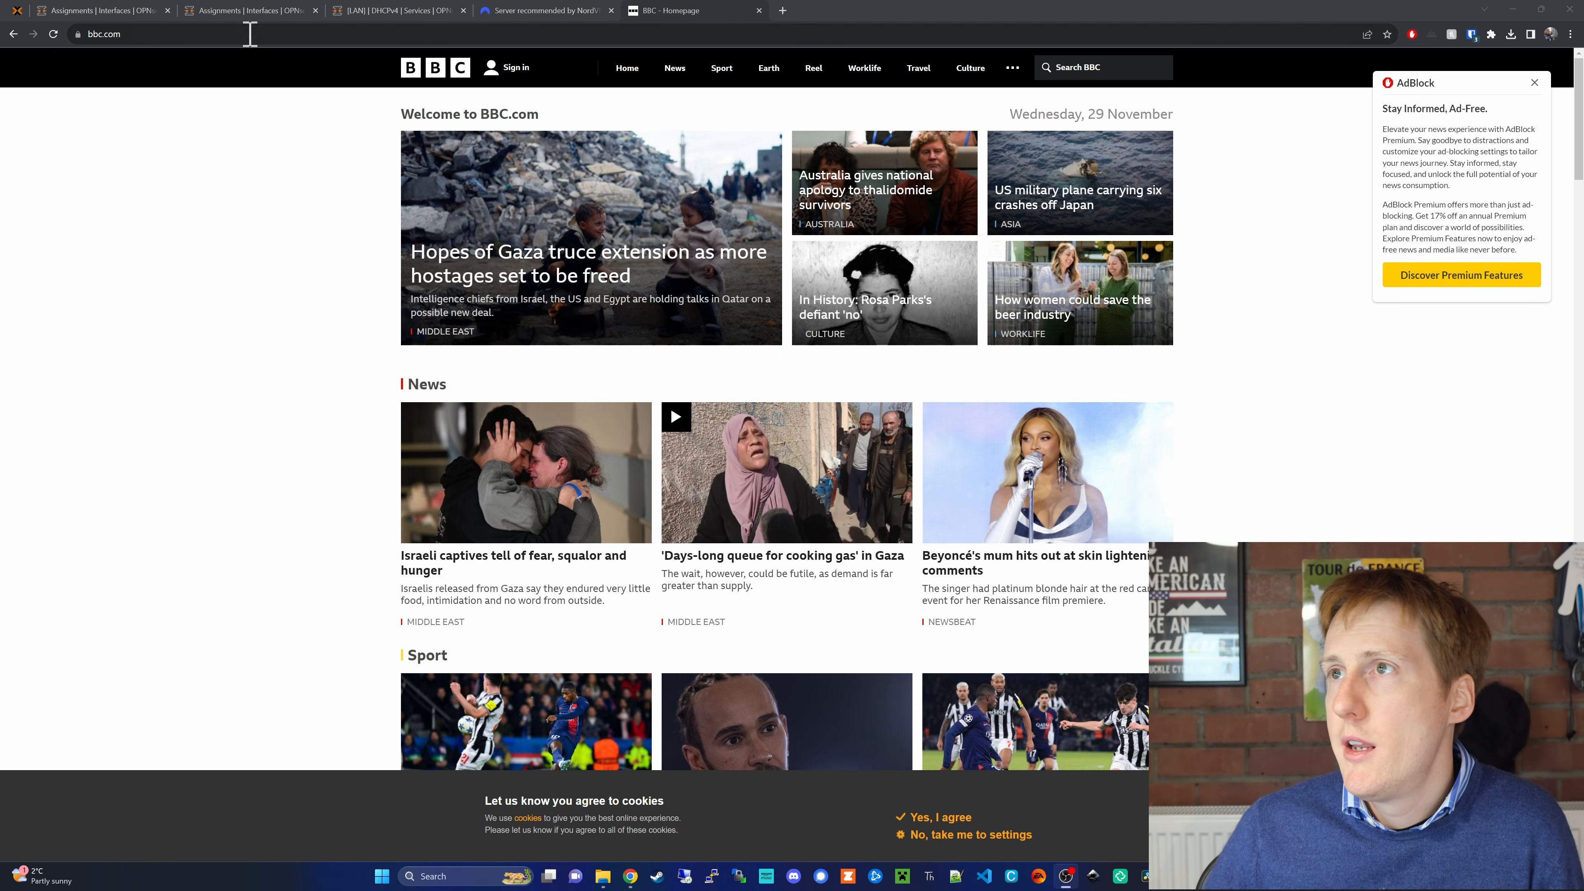
{"action": "left_click", "coordinate": [376, 13]}
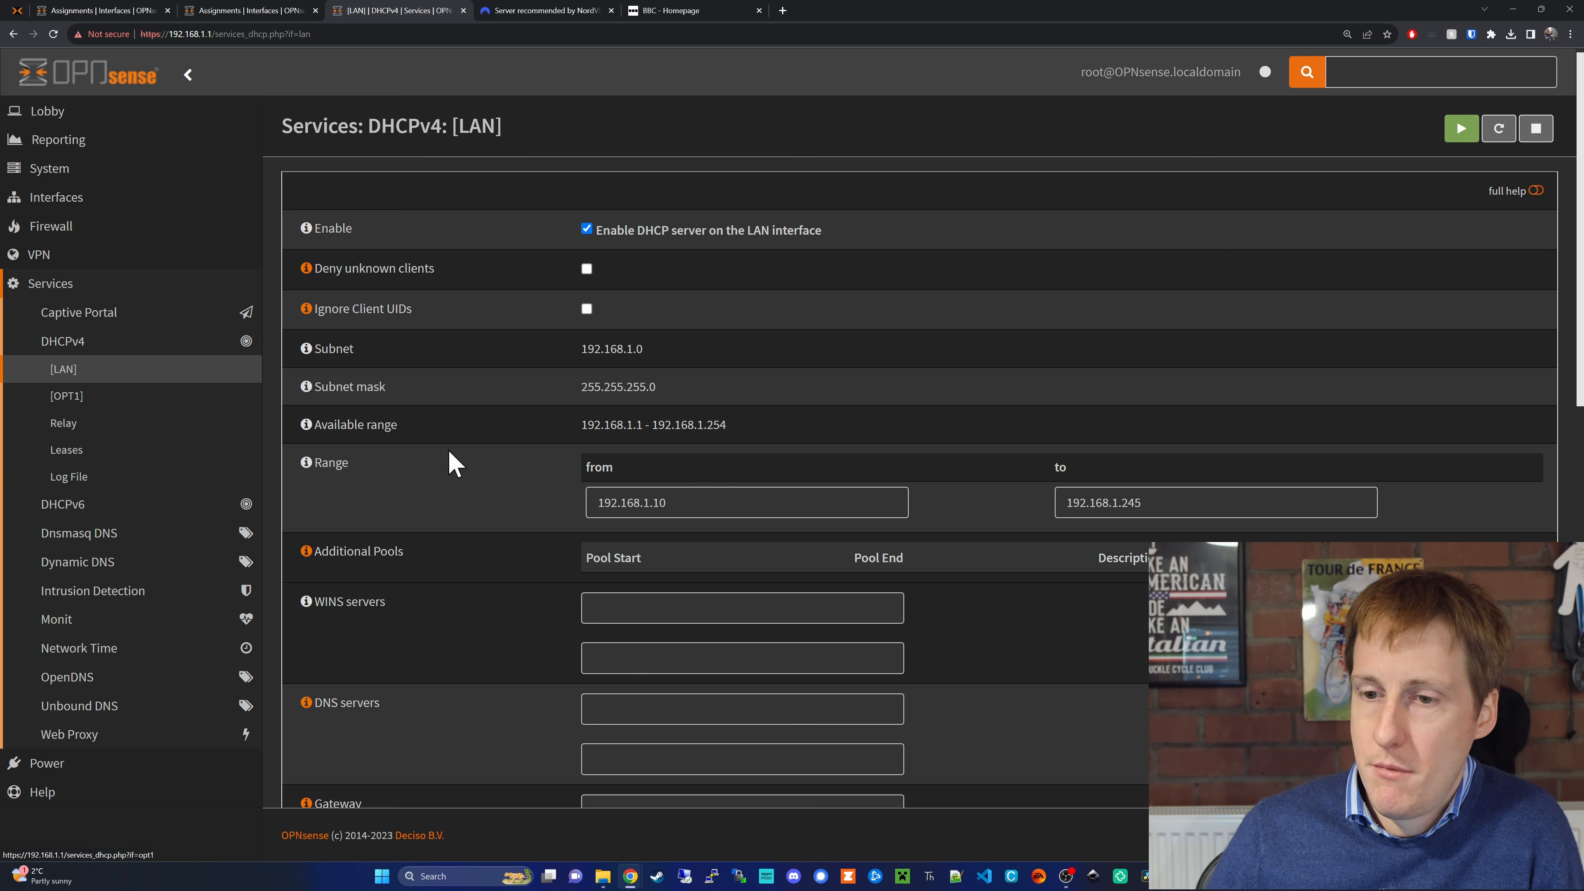
{"action": "scroll", "coordinate": [557, 677], "scroll_direction": "down", "scroll_amount": 1}
{"action": "scroll", "coordinate": [557, 677], "scroll_direction": "down", "scroll_amount": 2}
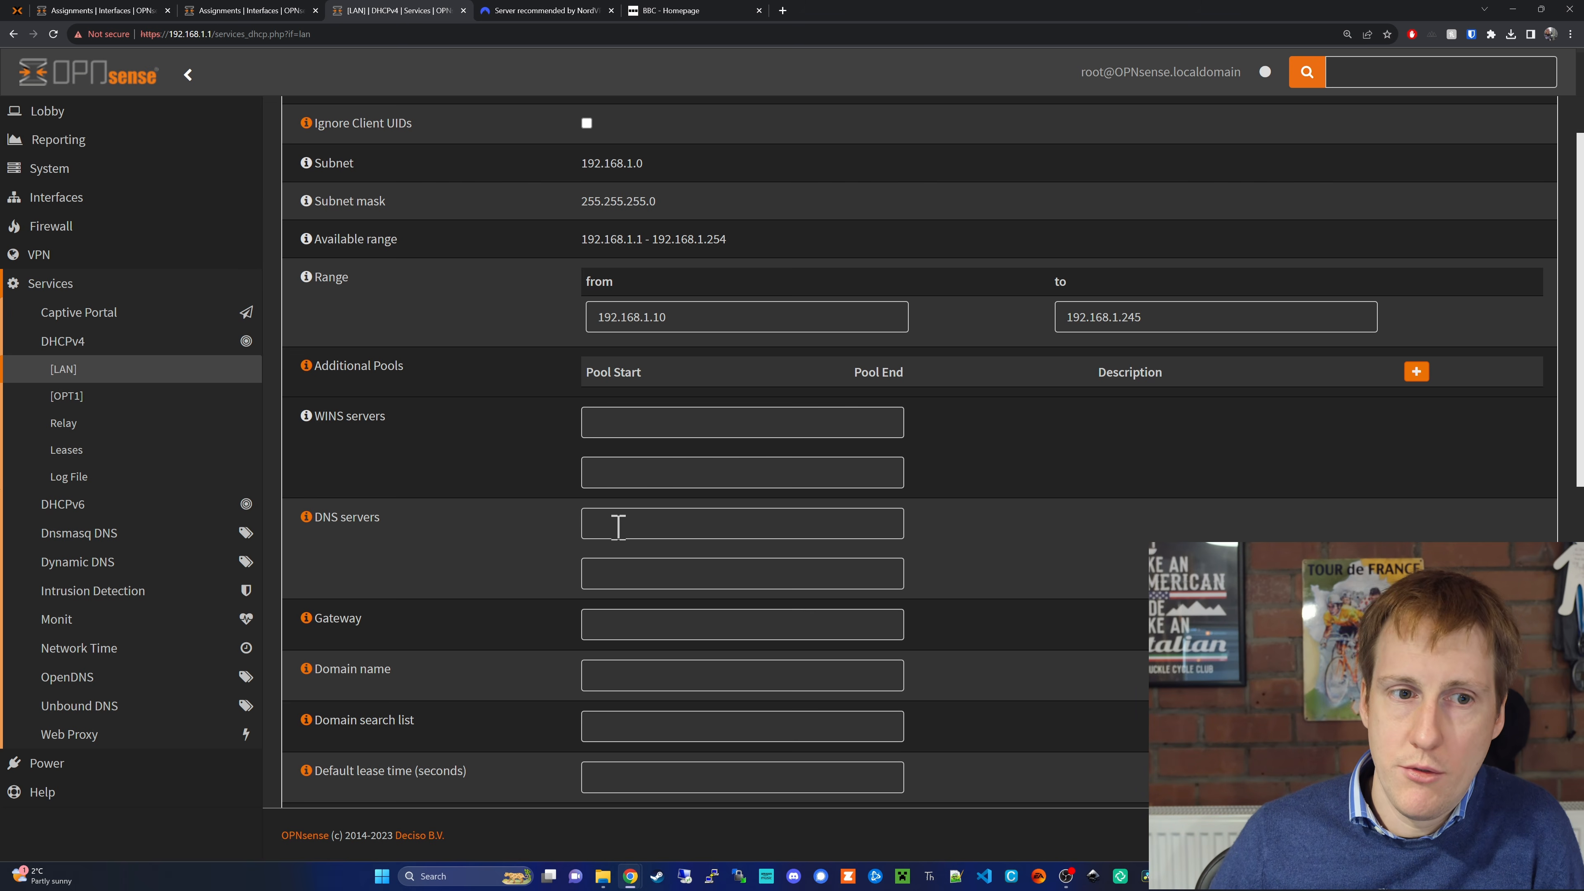
{"action": "left_click", "coordinate": [18, 168]}
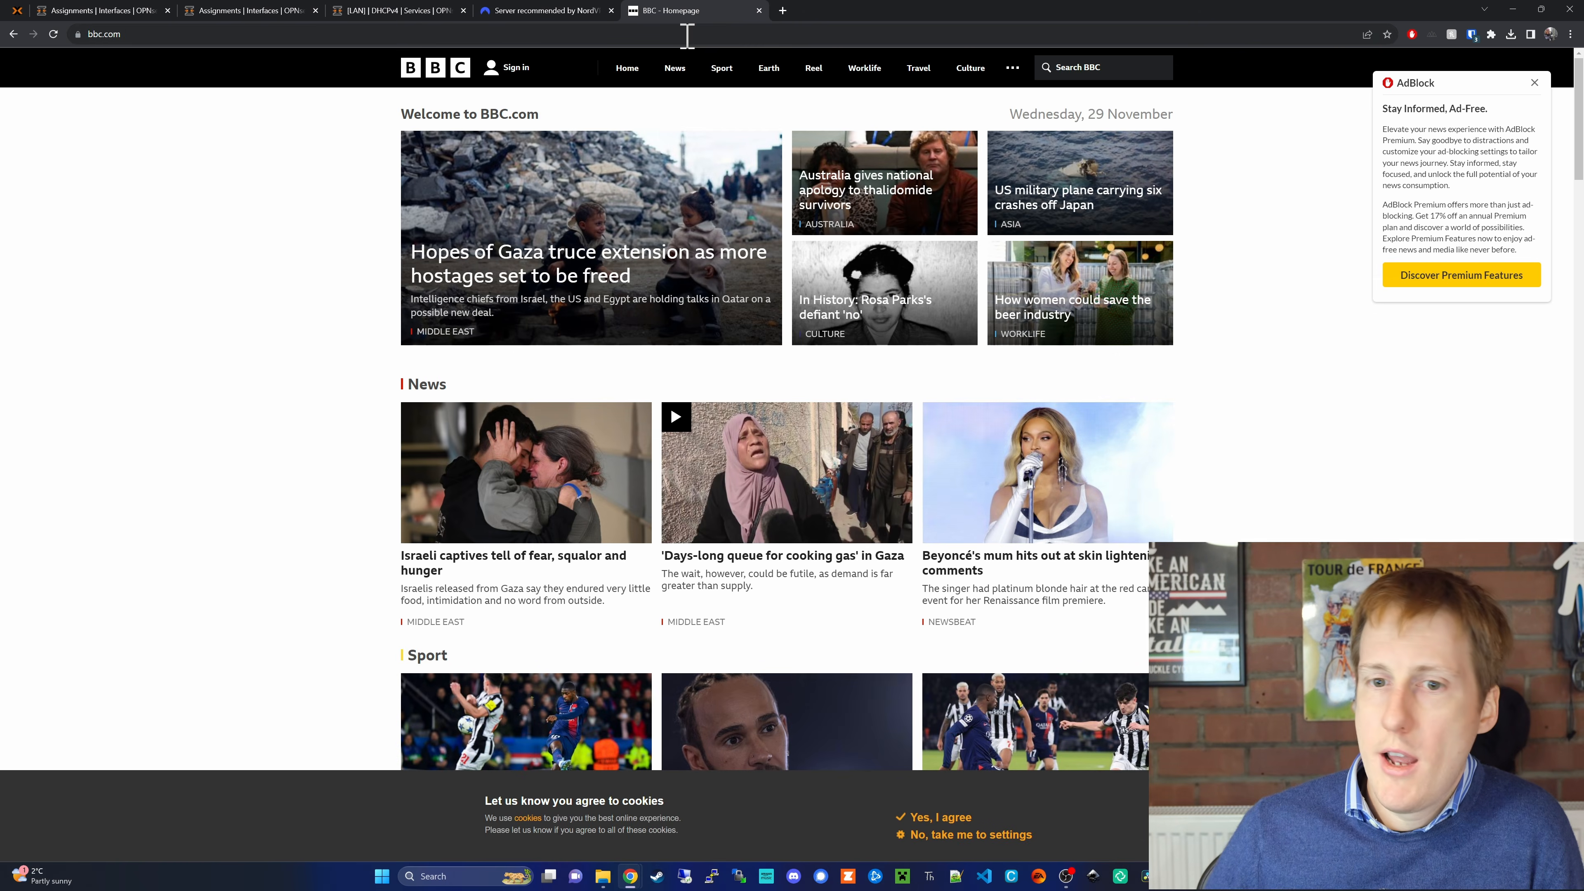
Search the web for "whats my ip" and check the public IP address shown in the results.
{"action": "left_click", "coordinate": [687, 34]}
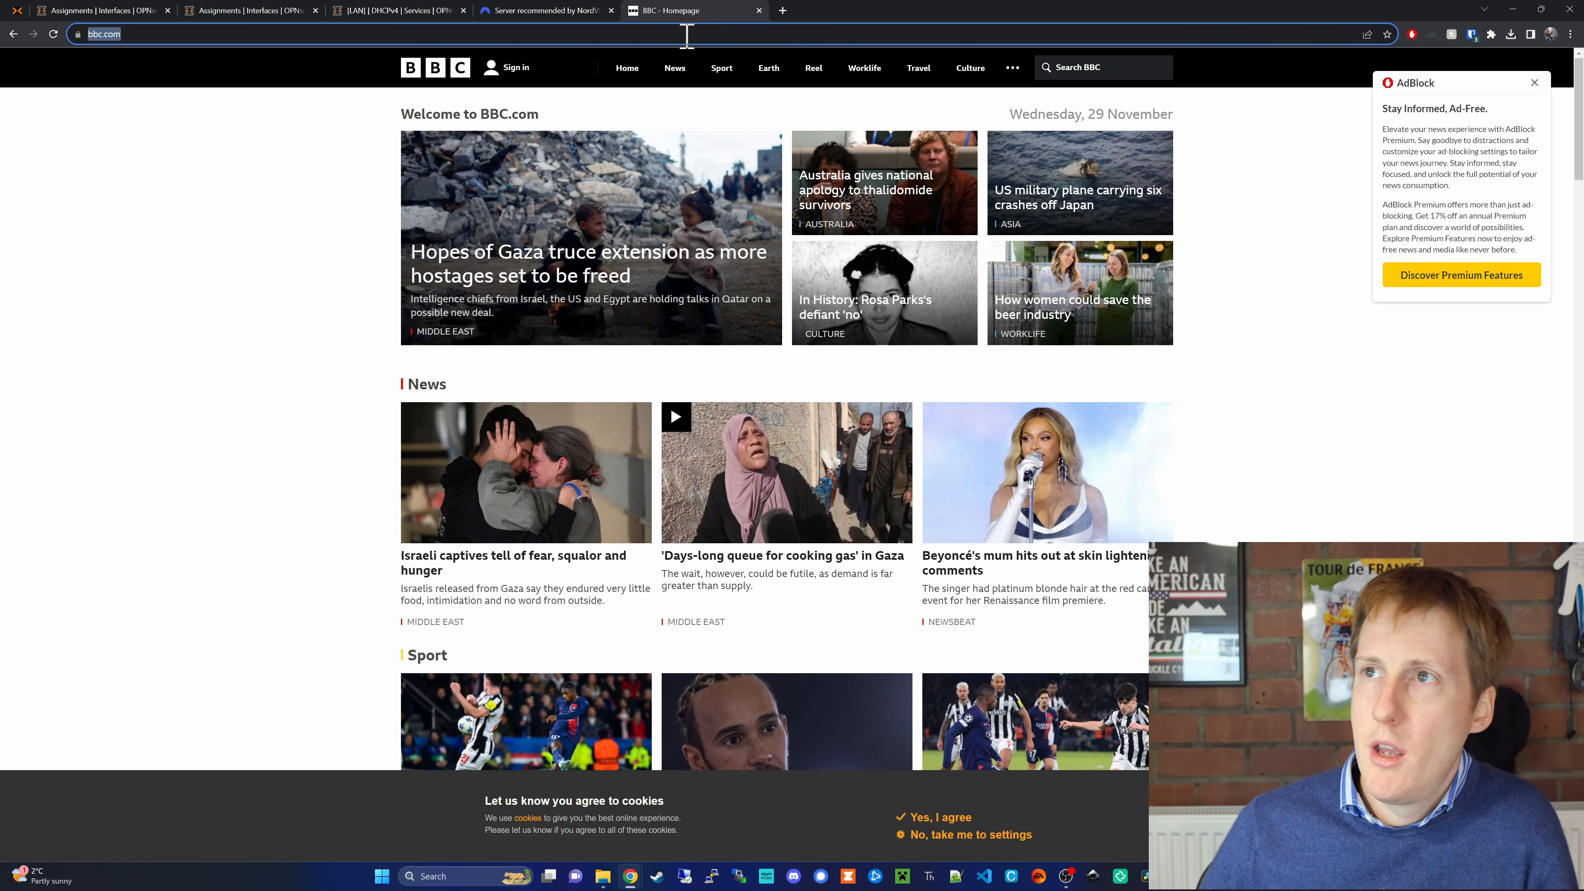
{"action": "type", "text": "whats m"}
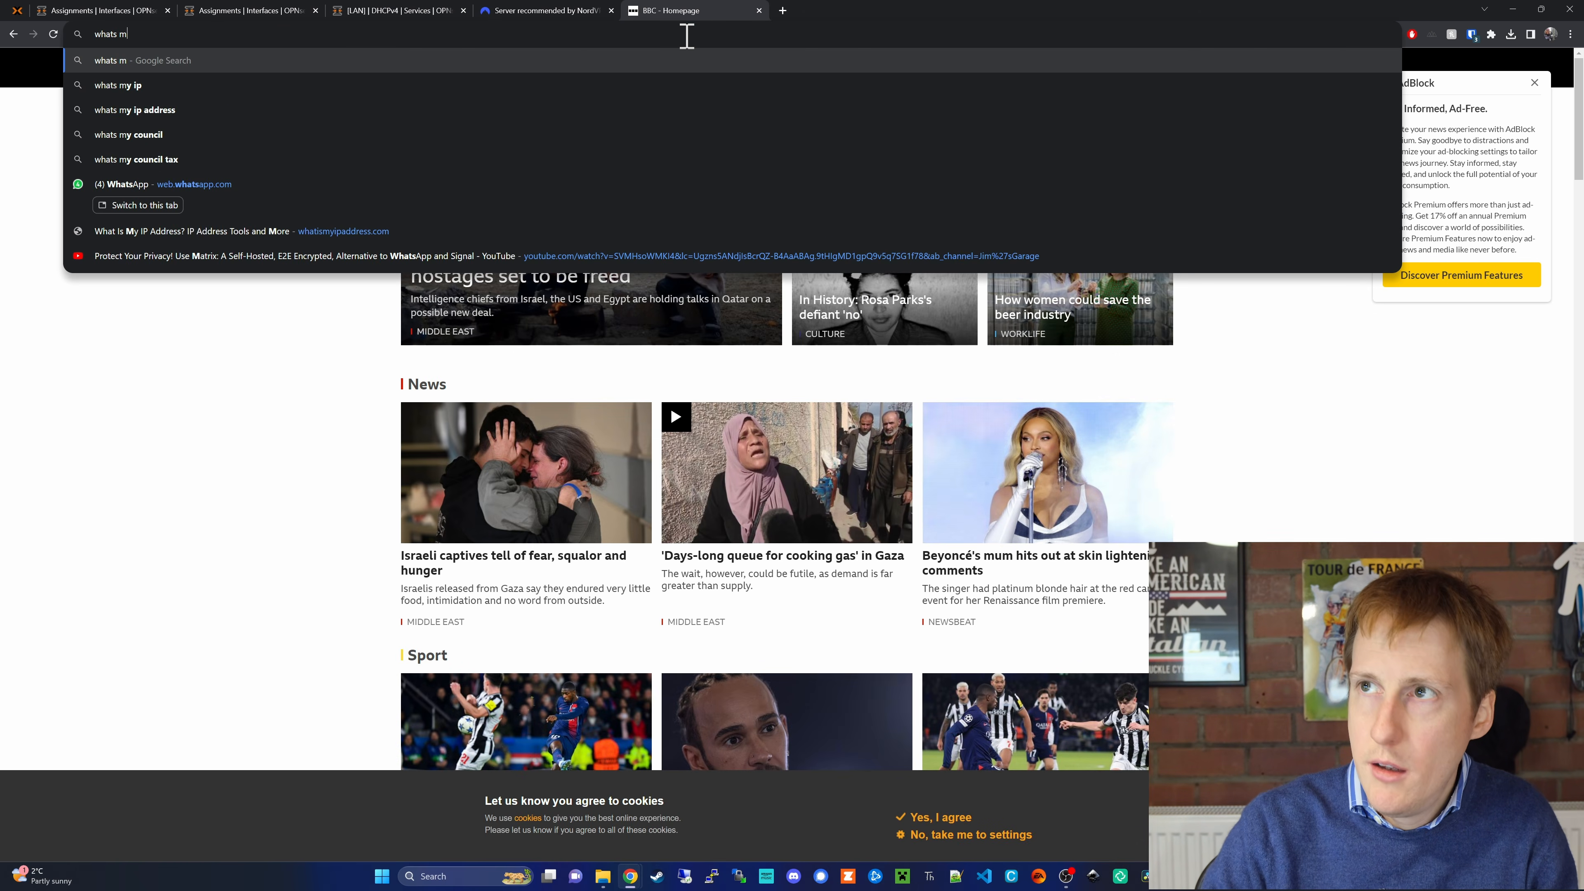
{"action": "type", "text": "y ip"}
{"action": "key", "text": "Return"}
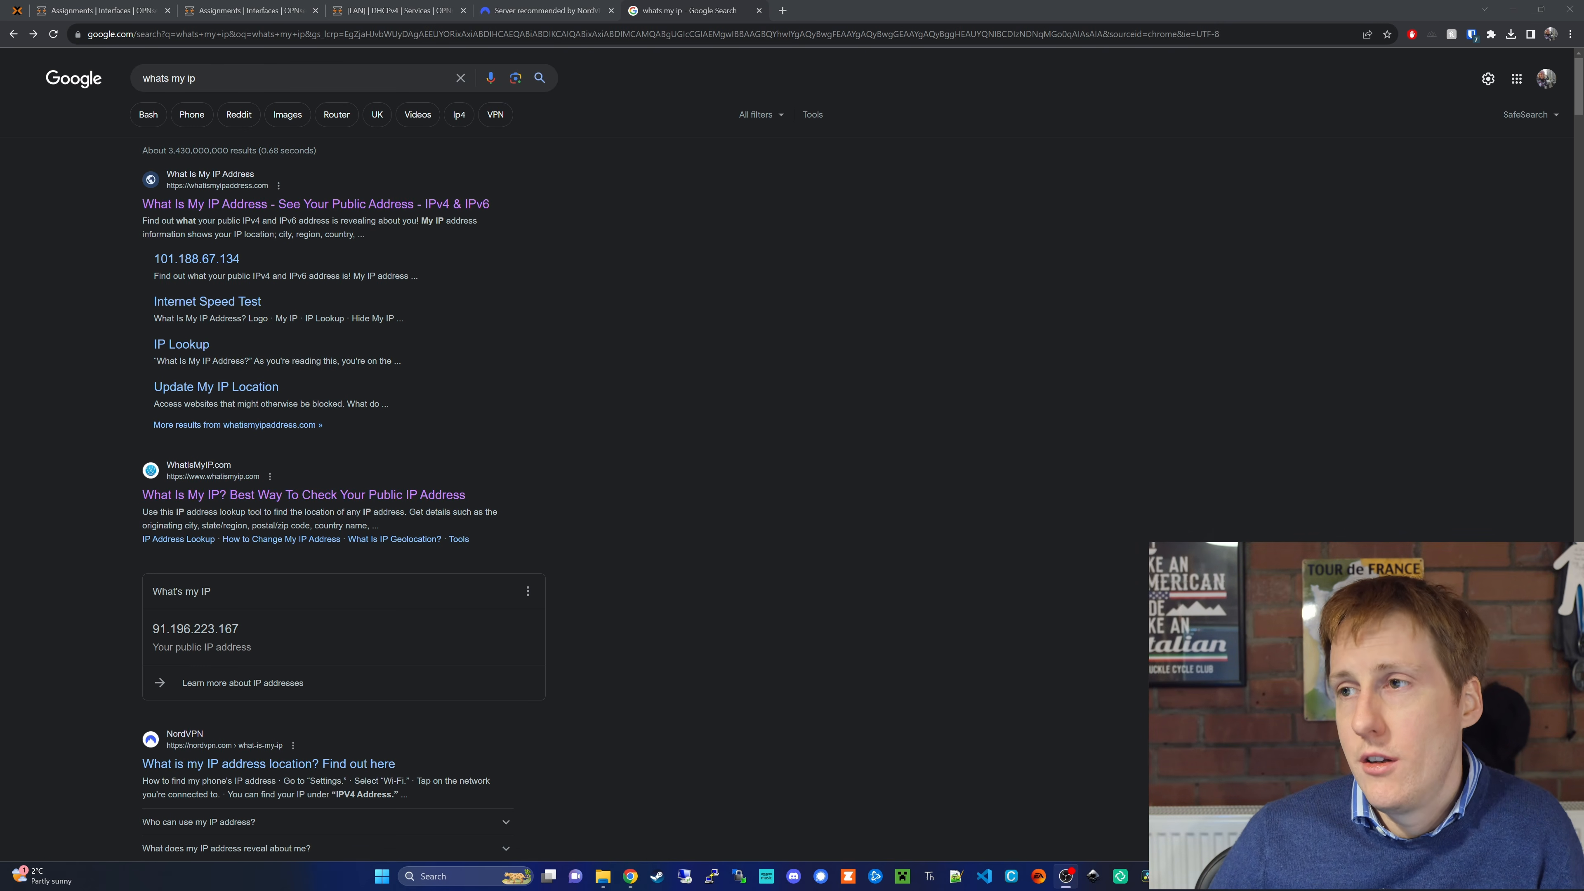
{"action": "left_click_drag", "start_coordinate": [153, 629], "coordinate": [249, 646]}
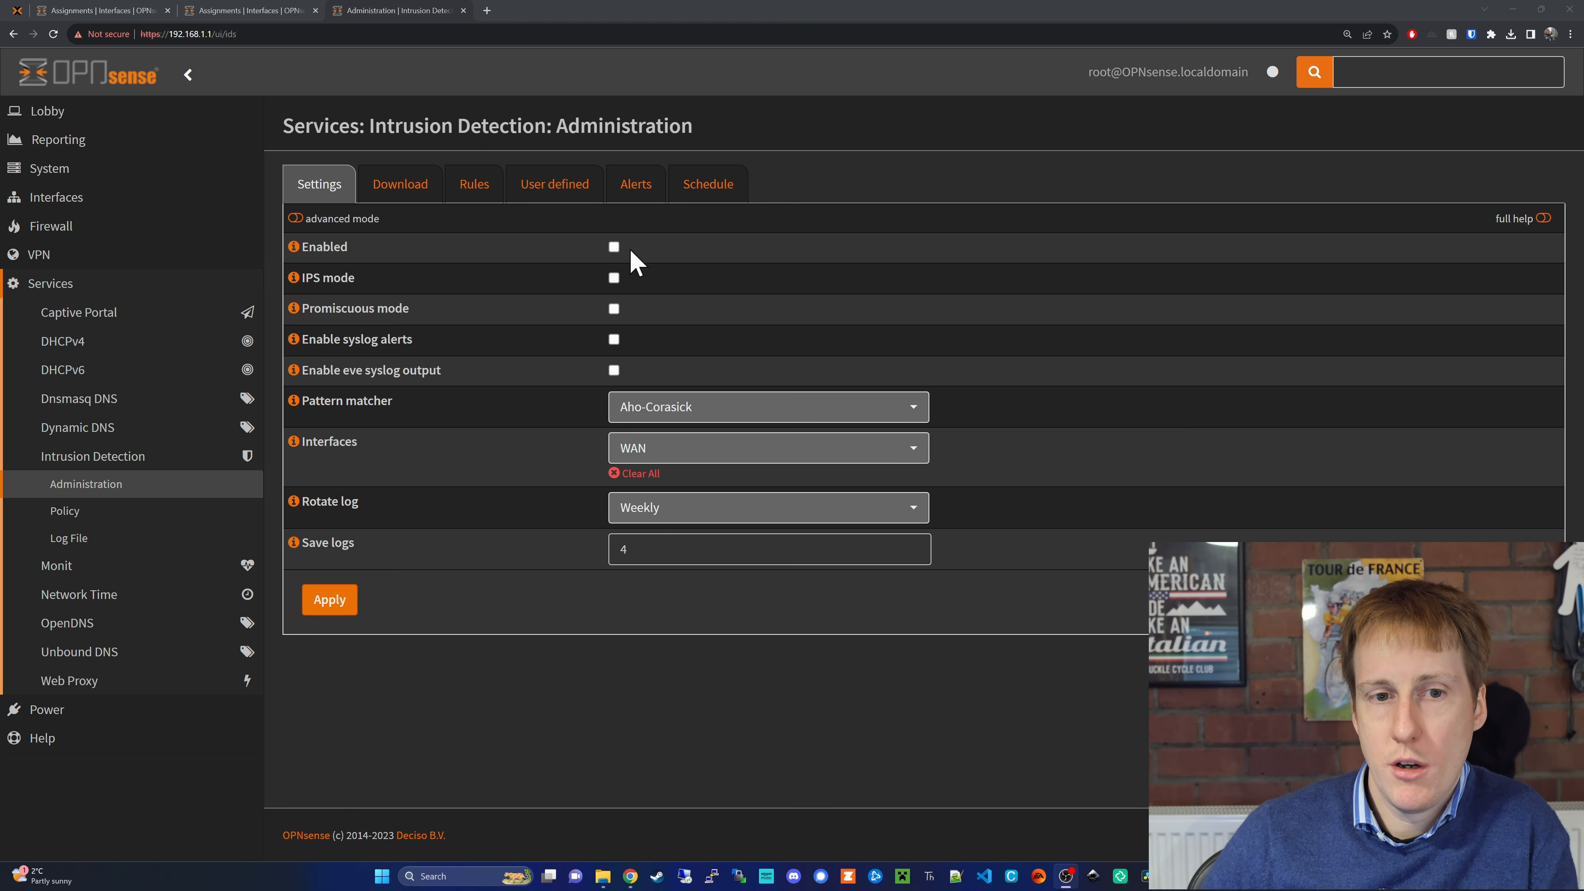
Enable intrusion detection on the WAN interface with IPS mode and promiscuous mode, and apply the settings.
{"action": "left_click", "coordinate": [614, 247]}
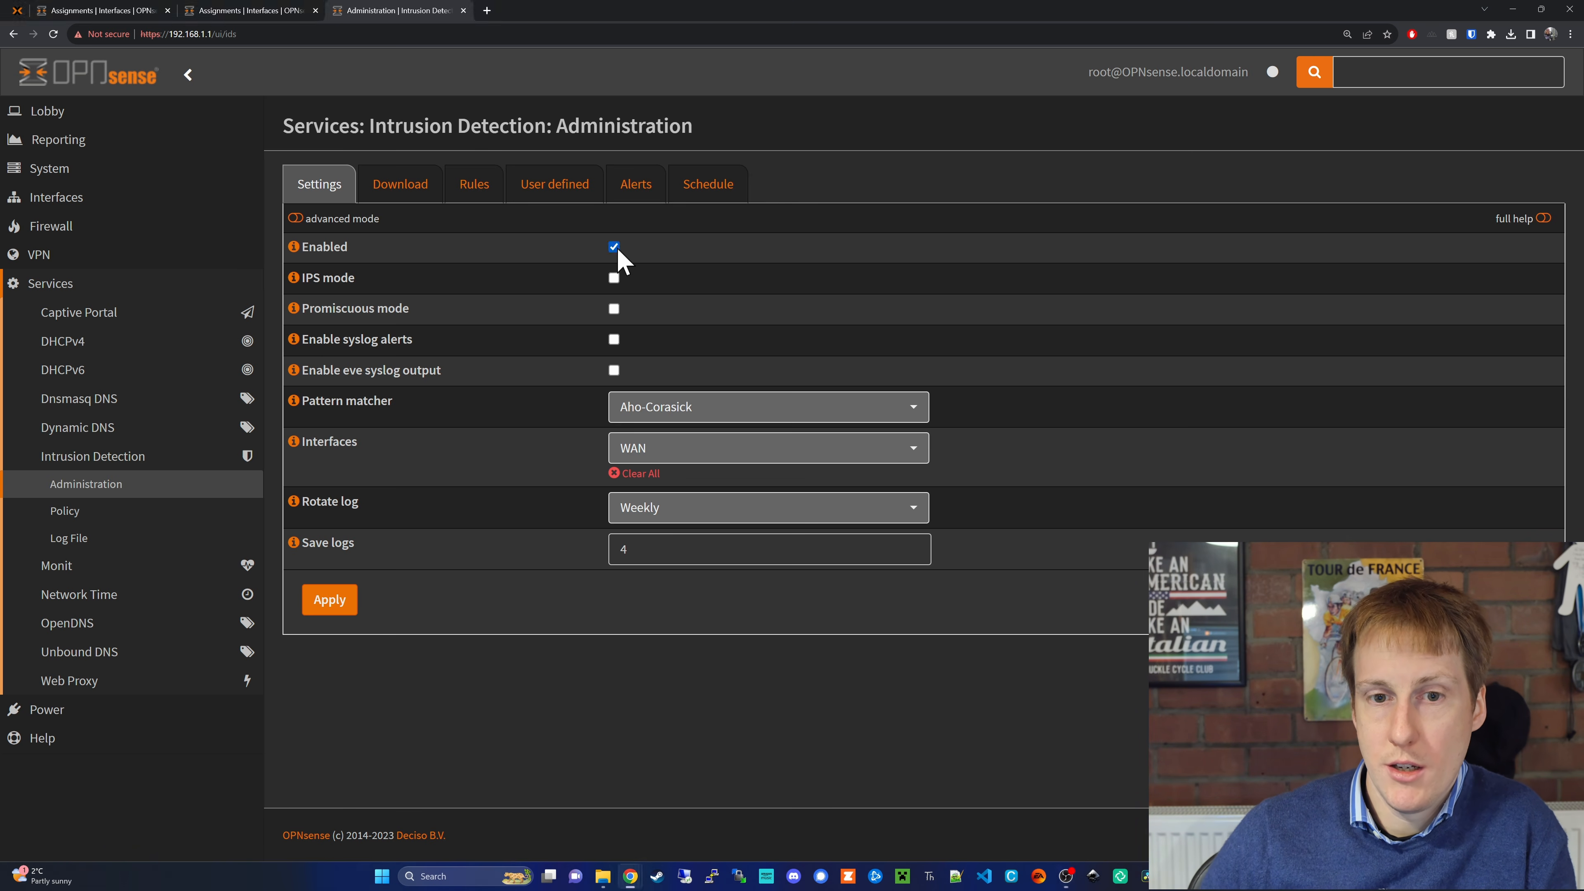
{"action": "left_click", "coordinate": [614, 279]}
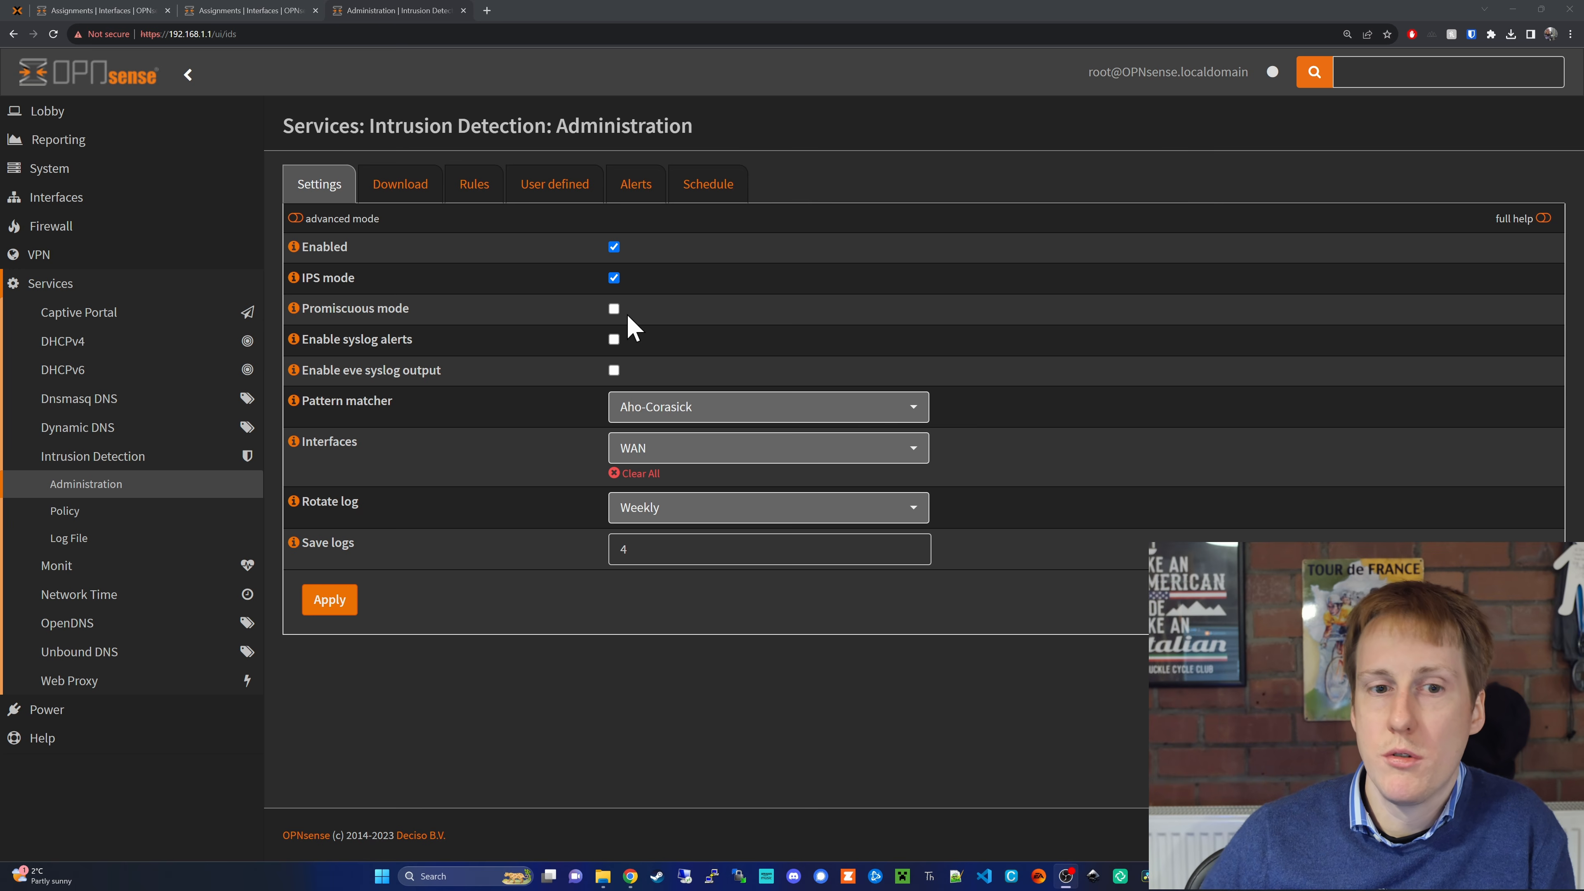
{"action": "left_click", "coordinate": [614, 308]}
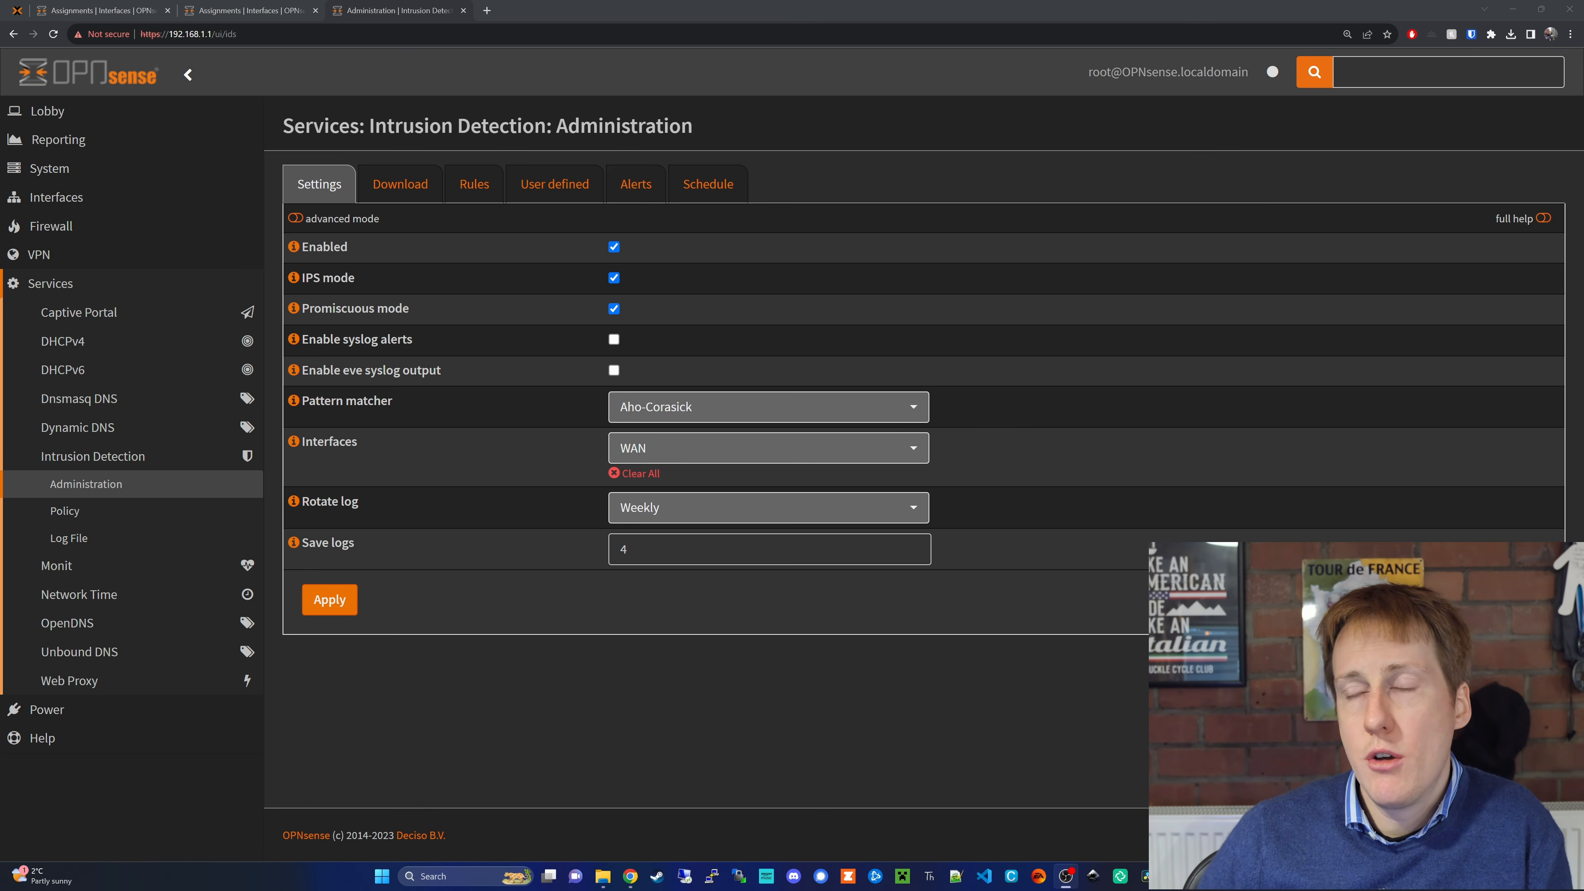
{"action": "left_click", "coordinate": [348, 604]}
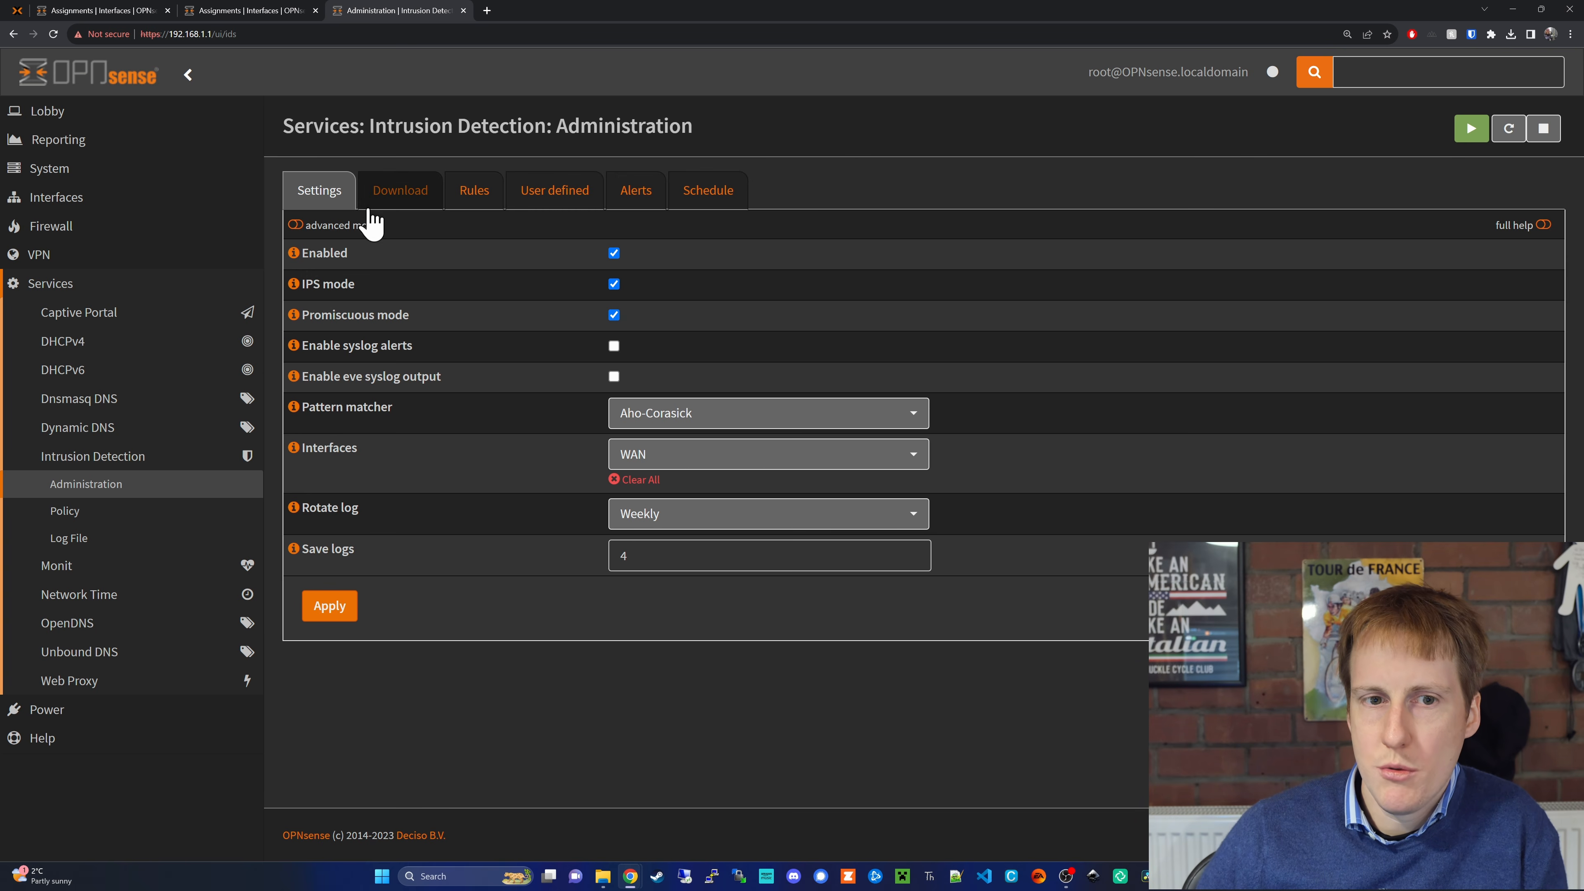
Enable all the intrusion detection rulesets, then download and update their rules.
{"action": "left_click", "coordinate": [391, 199]}
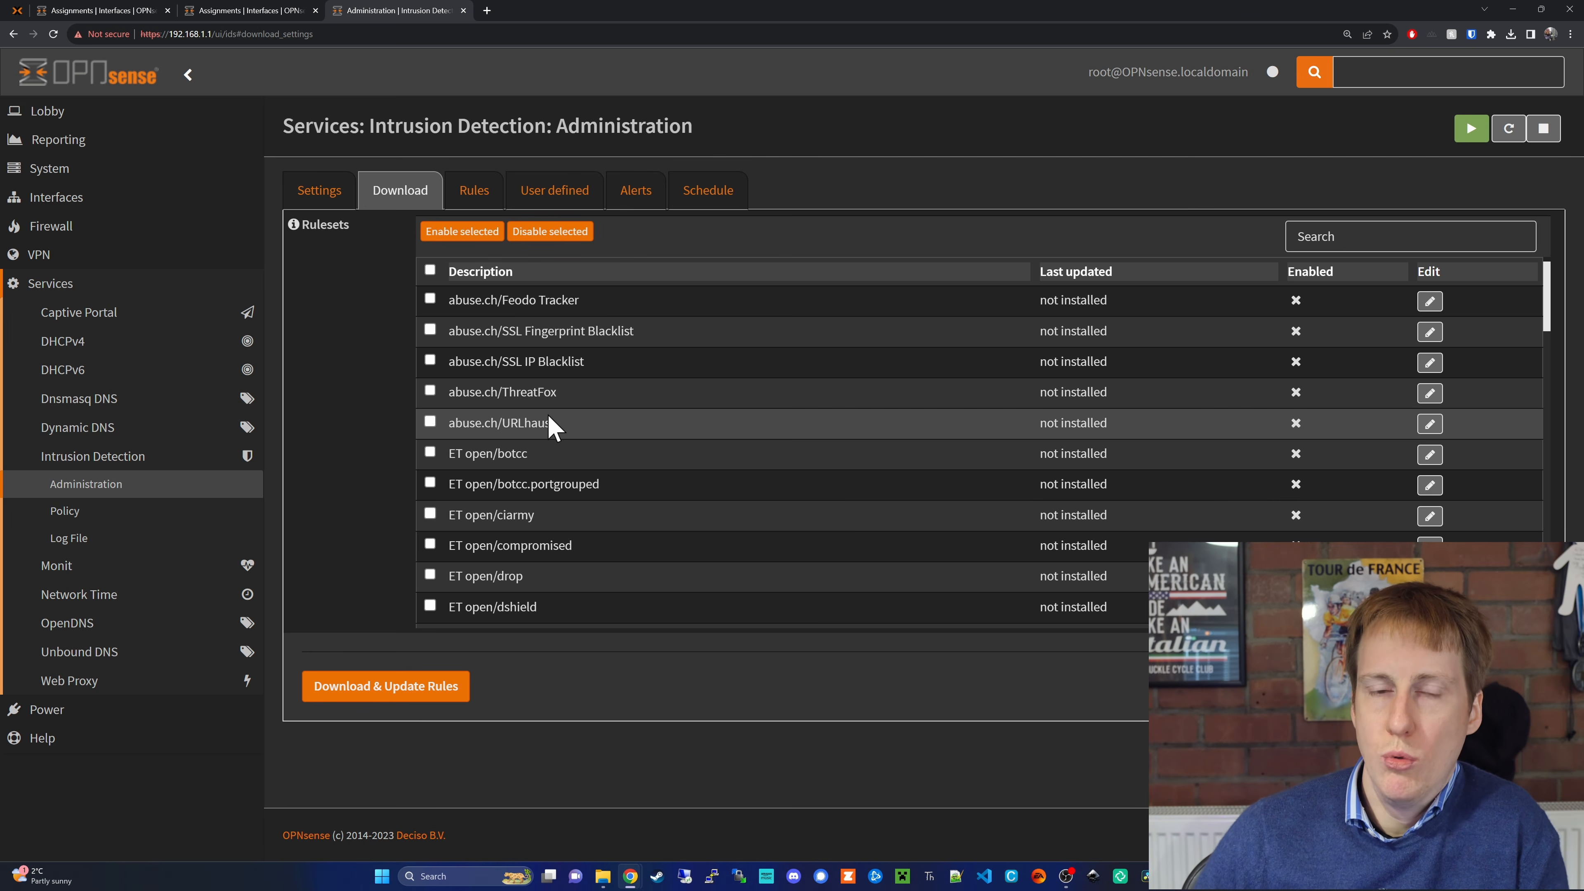
{"action": "scroll", "coordinate": [557, 447], "scroll_direction": "down", "scroll_amount": 5}
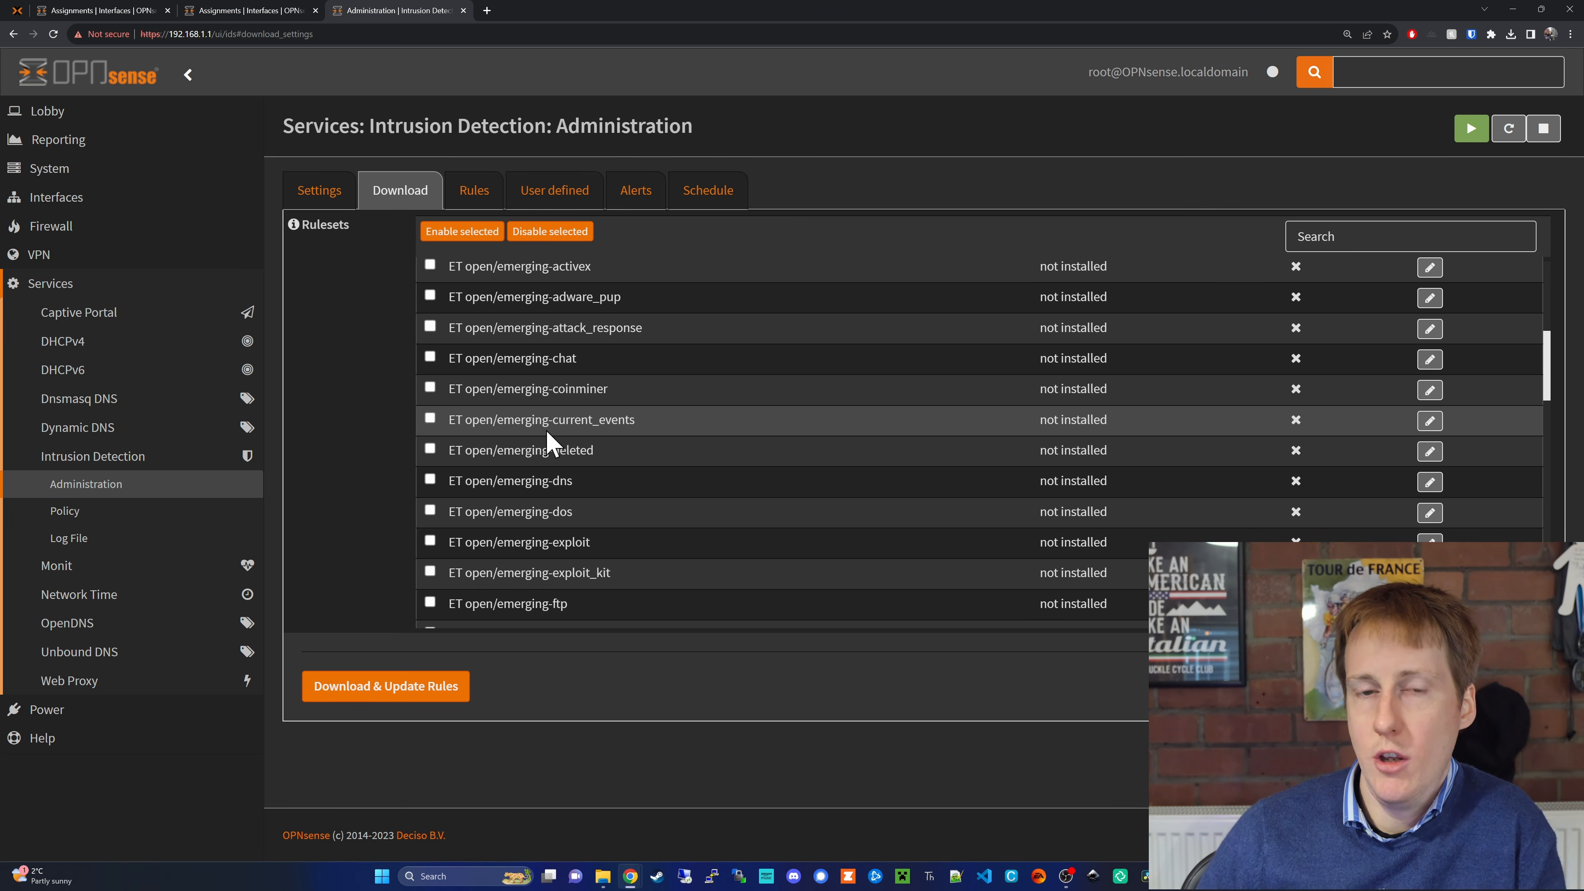
{"action": "scroll", "coordinate": [547, 443], "scroll_direction": "up", "scroll_amount": 5}
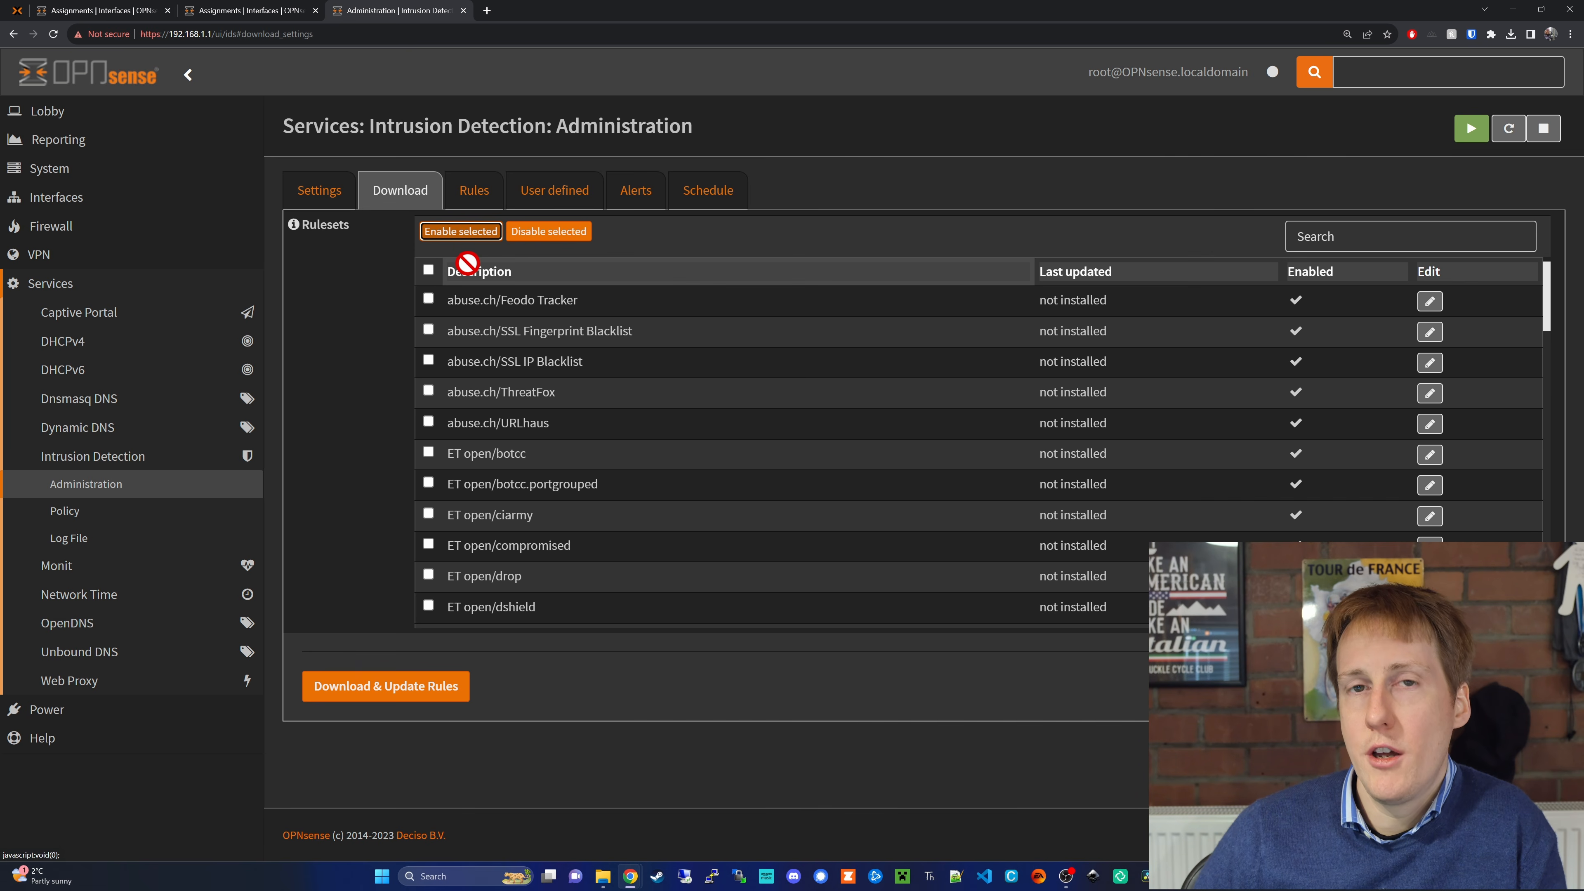
{"action": "left_click", "coordinate": [430, 270]}
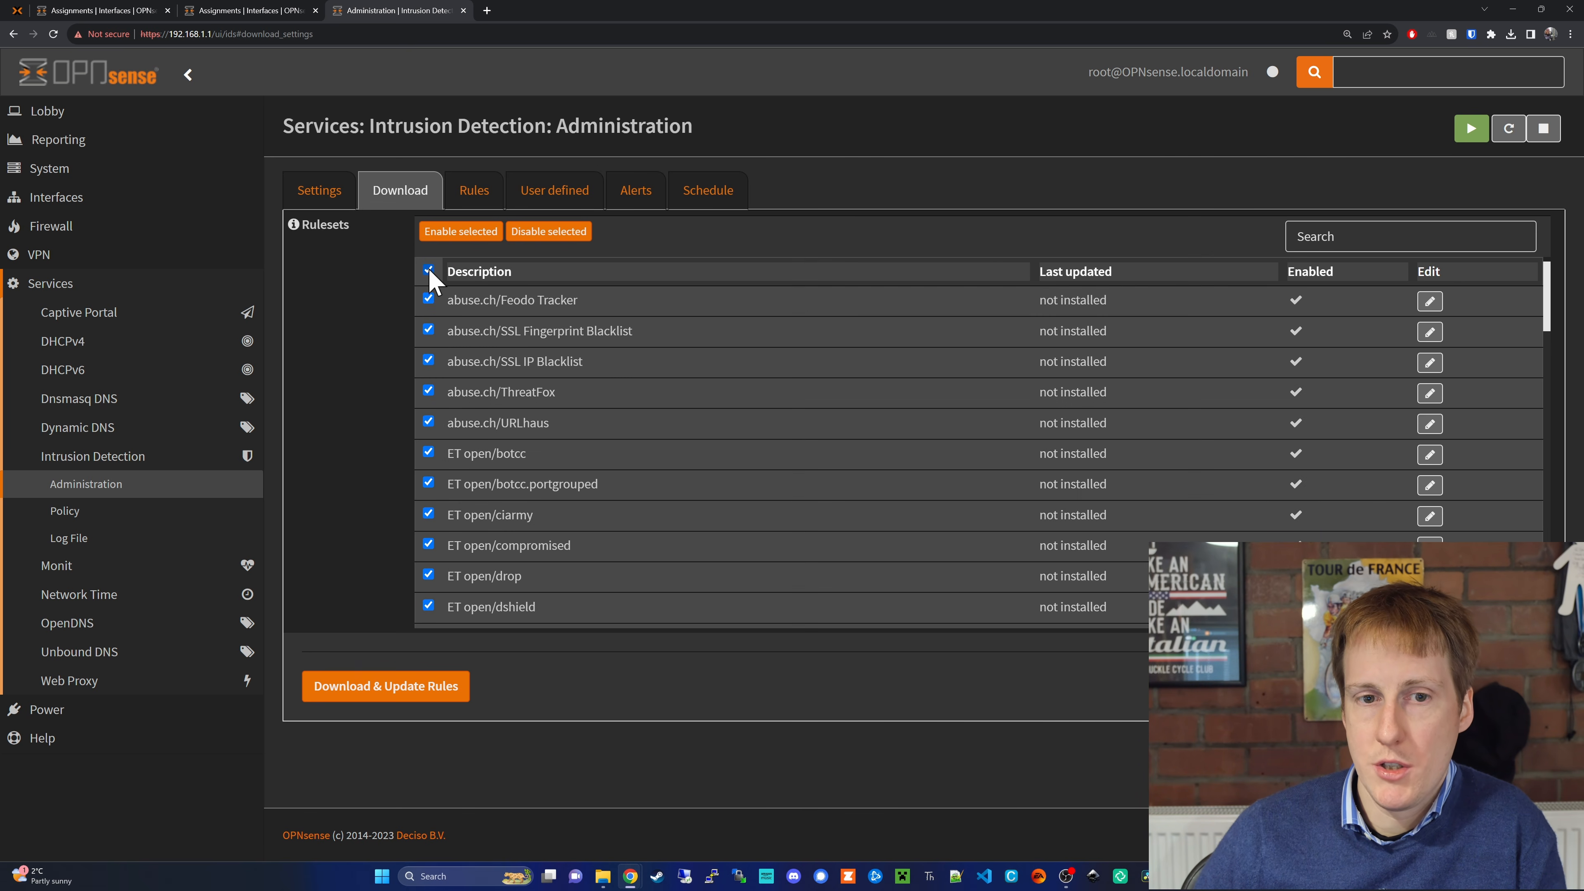
{"action": "left_click", "coordinate": [381, 689]}
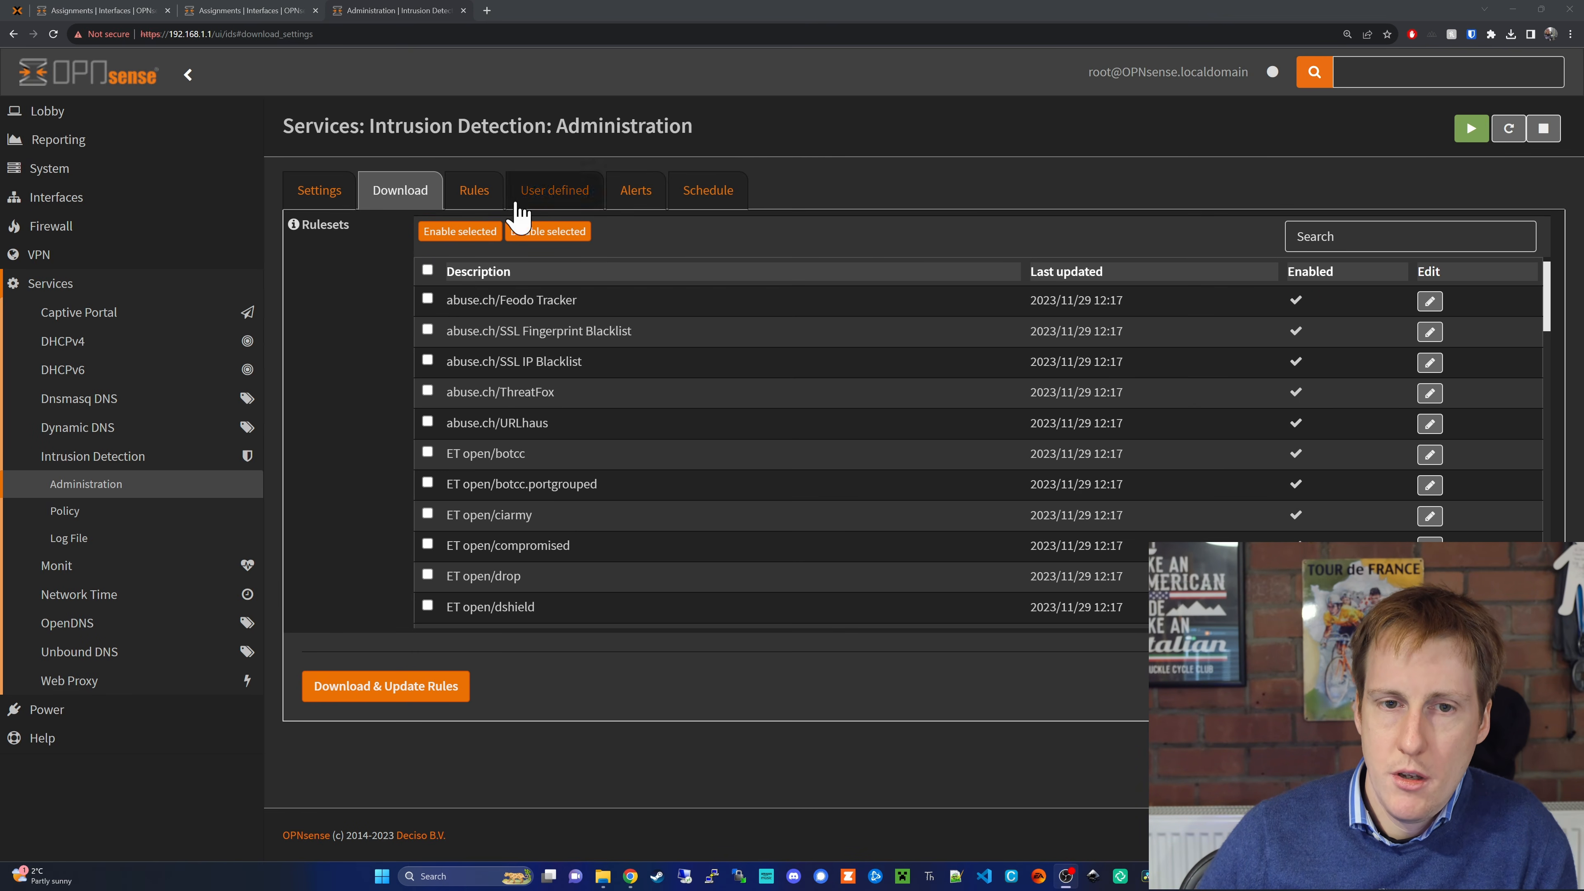
Review the installed intrusion detection rules, the user-defined rules and the alerts.
{"action": "left_click", "coordinate": [479, 194]}
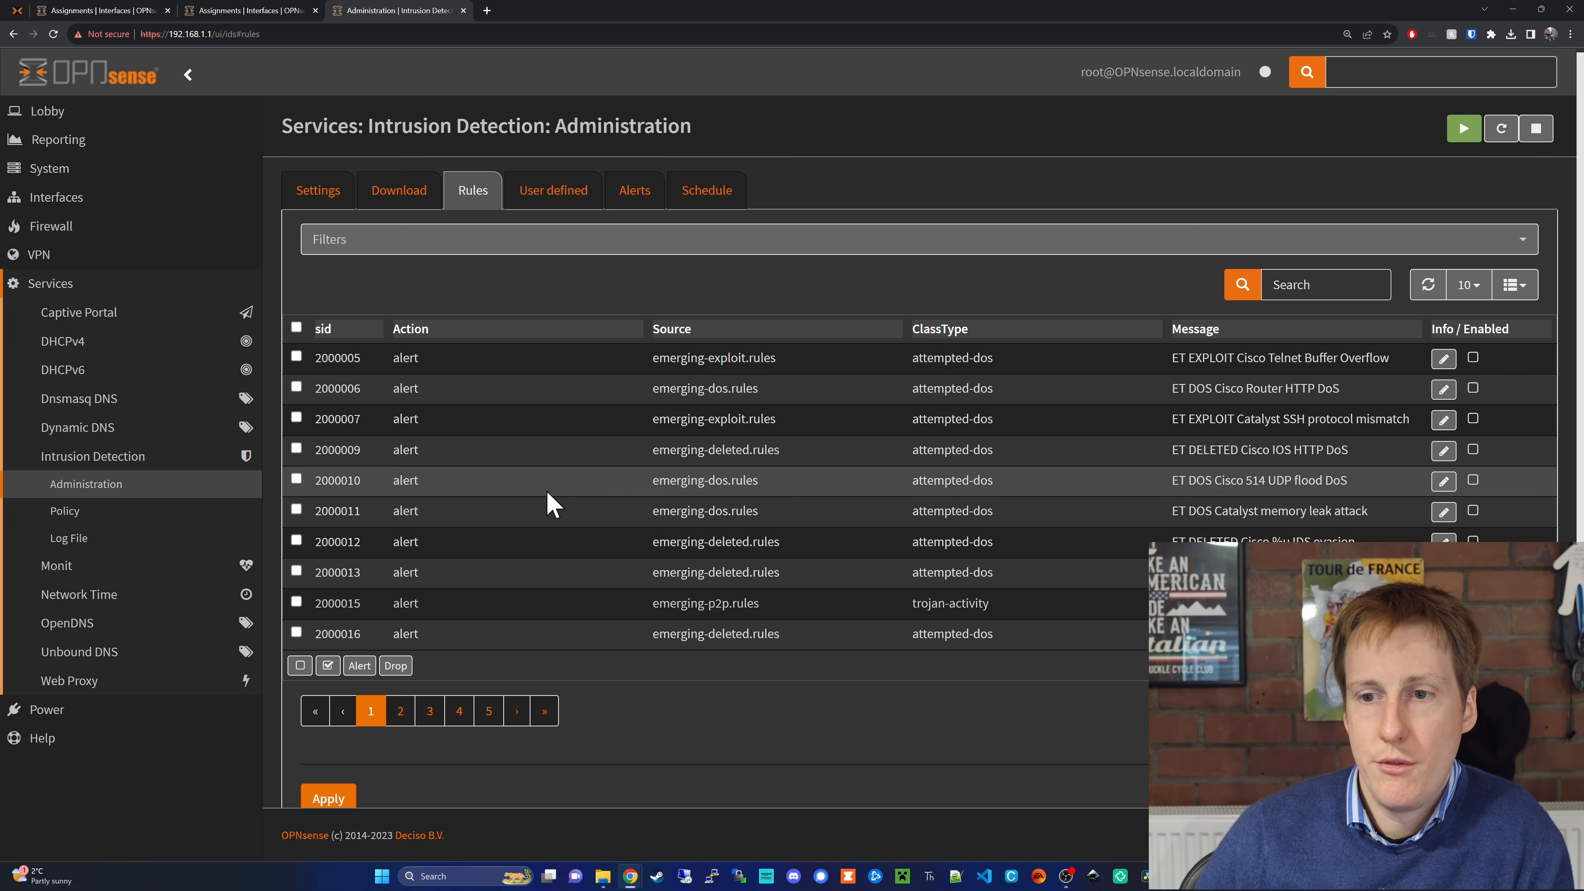
{"action": "scroll", "coordinate": [548, 493], "scroll_direction": "down", "scroll_amount": 2}
{"action": "scroll", "coordinate": [548, 496], "scroll_direction": "up", "scroll_amount": 2}
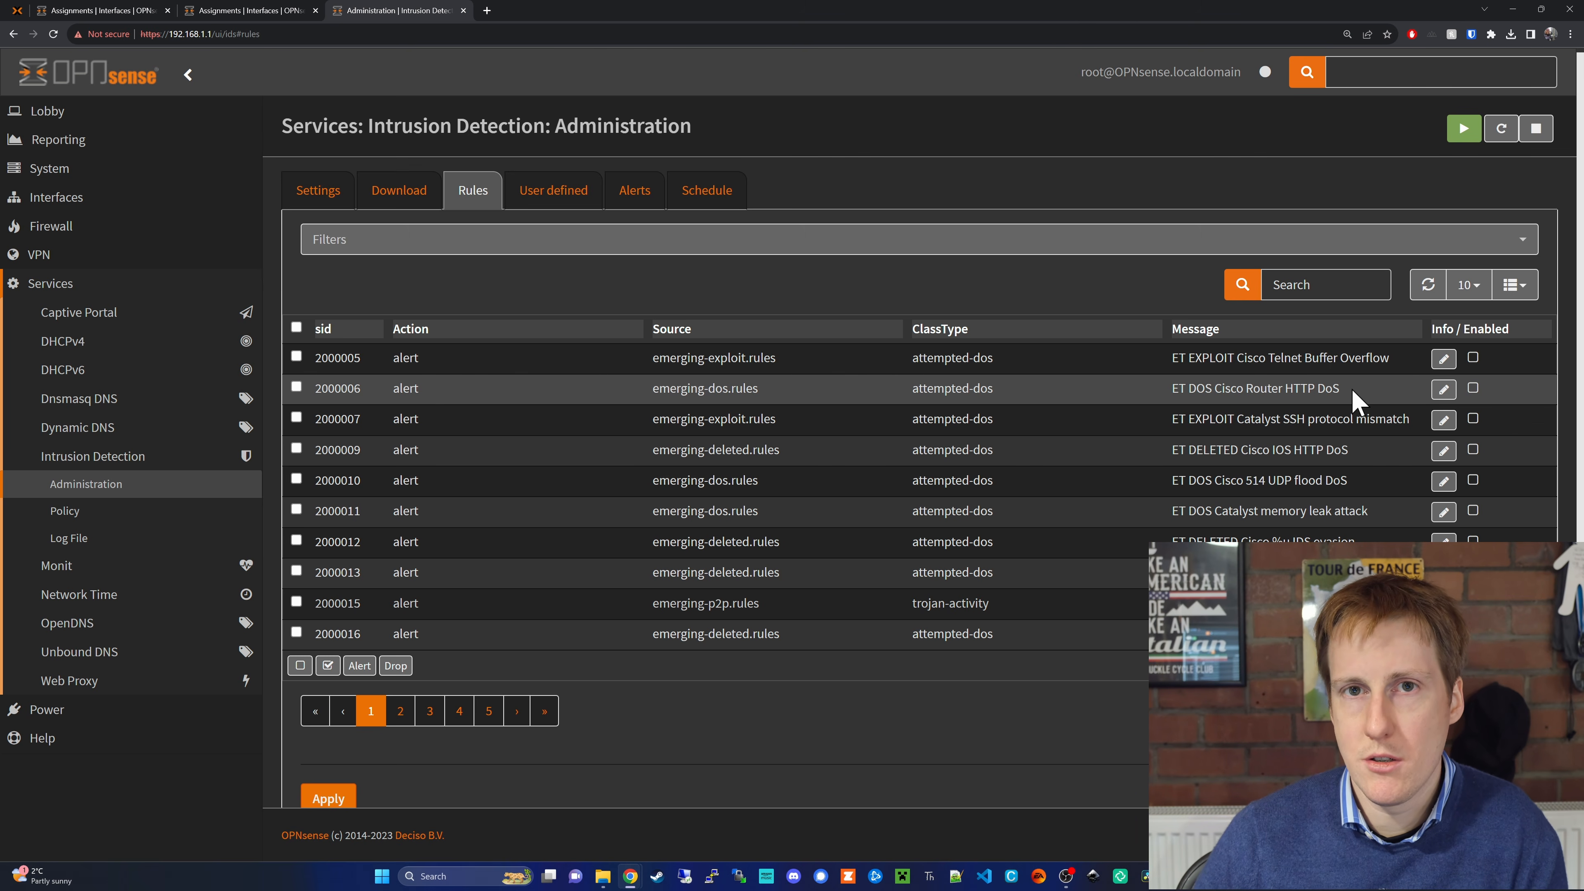
{"action": "left_click", "coordinate": [555, 193]}
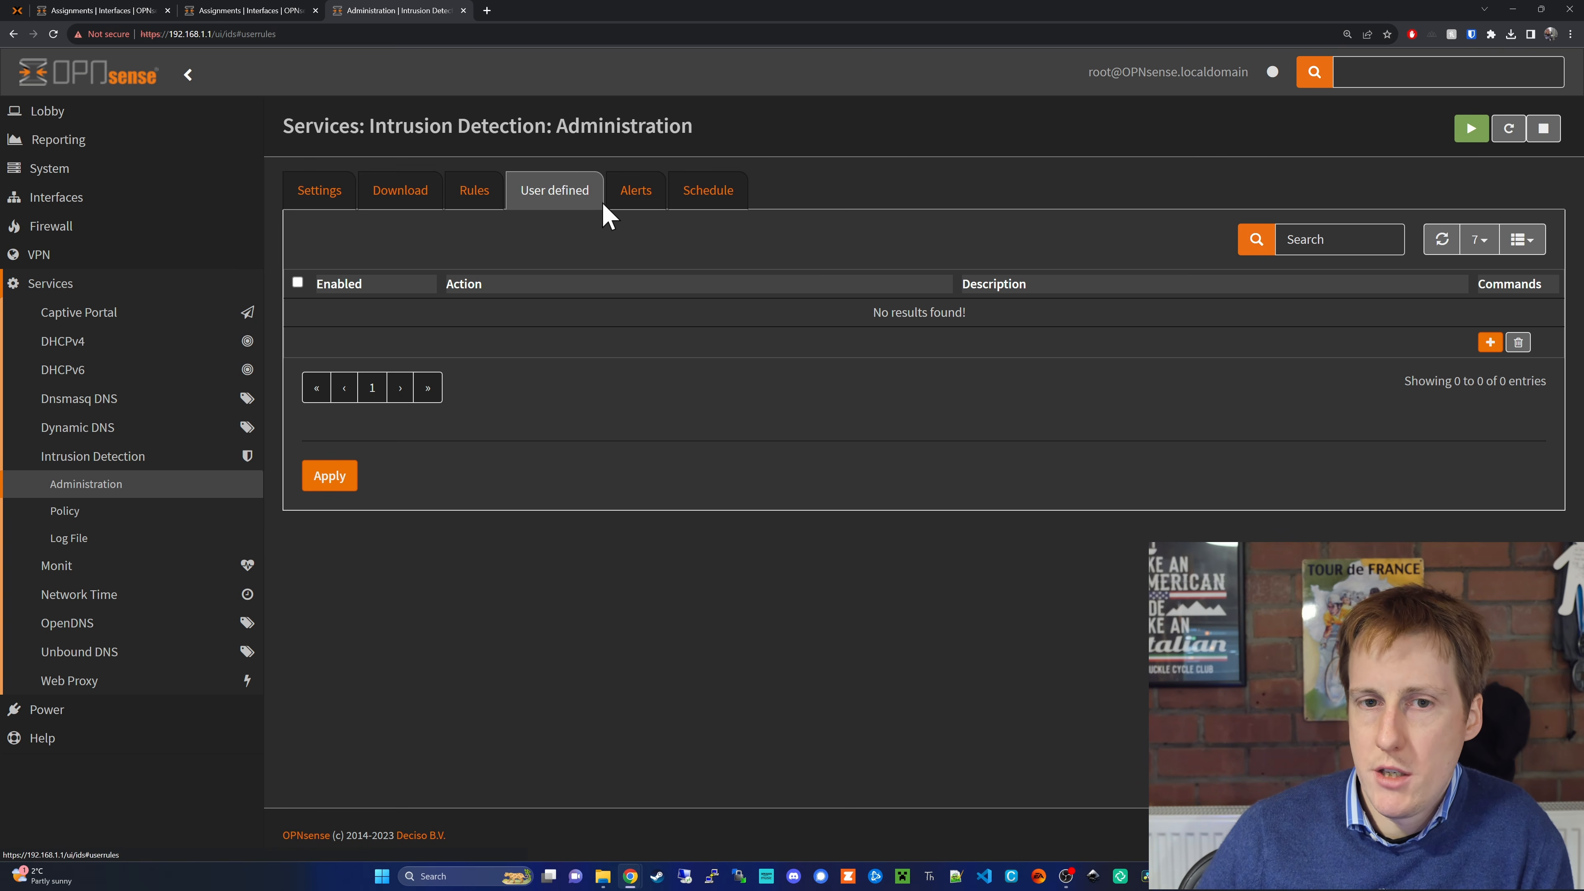
{"action": "left_click", "coordinate": [631, 203]}
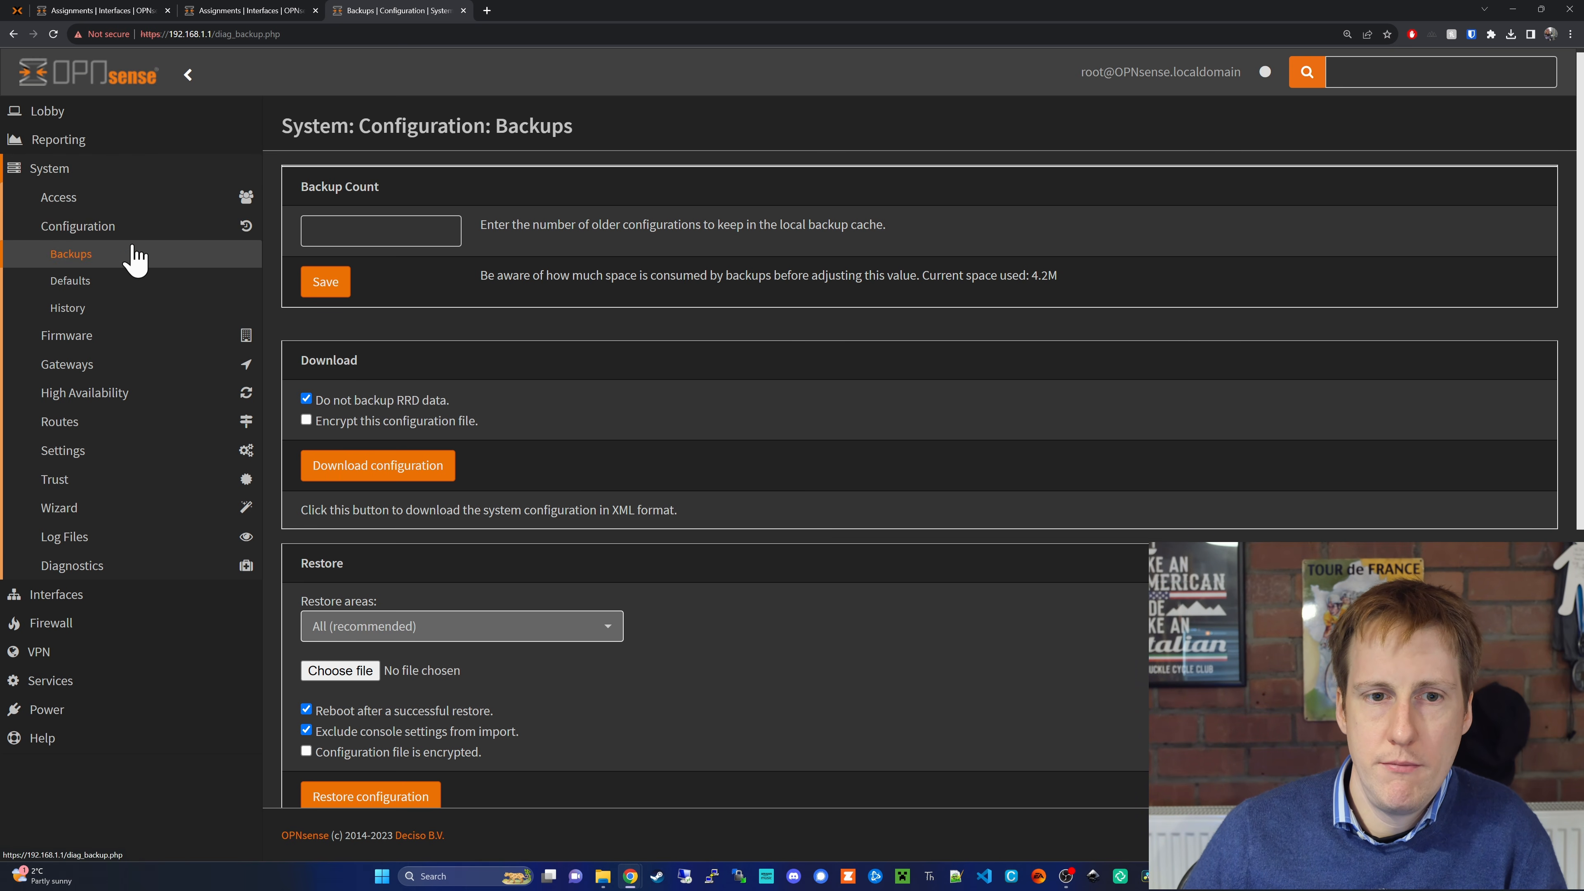
Set the number of older configurations kept in the local backup cache to 5 and save.
{"action": "left_click", "coordinate": [376, 235]}
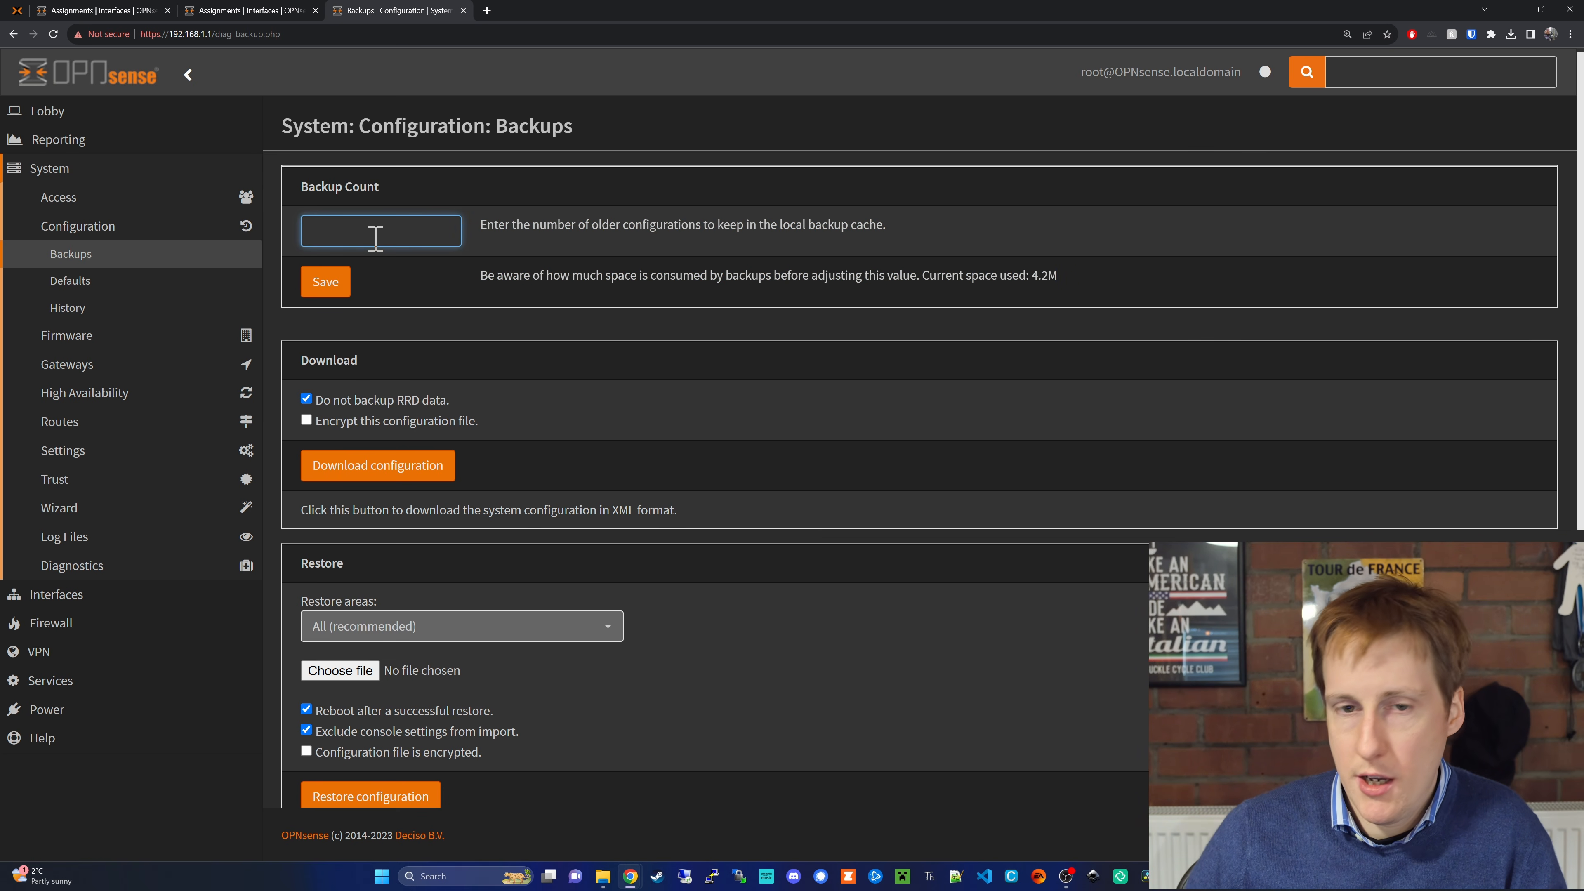
{"action": "type", "text": "5"}
{"action": "left_click", "coordinate": [315, 282]}
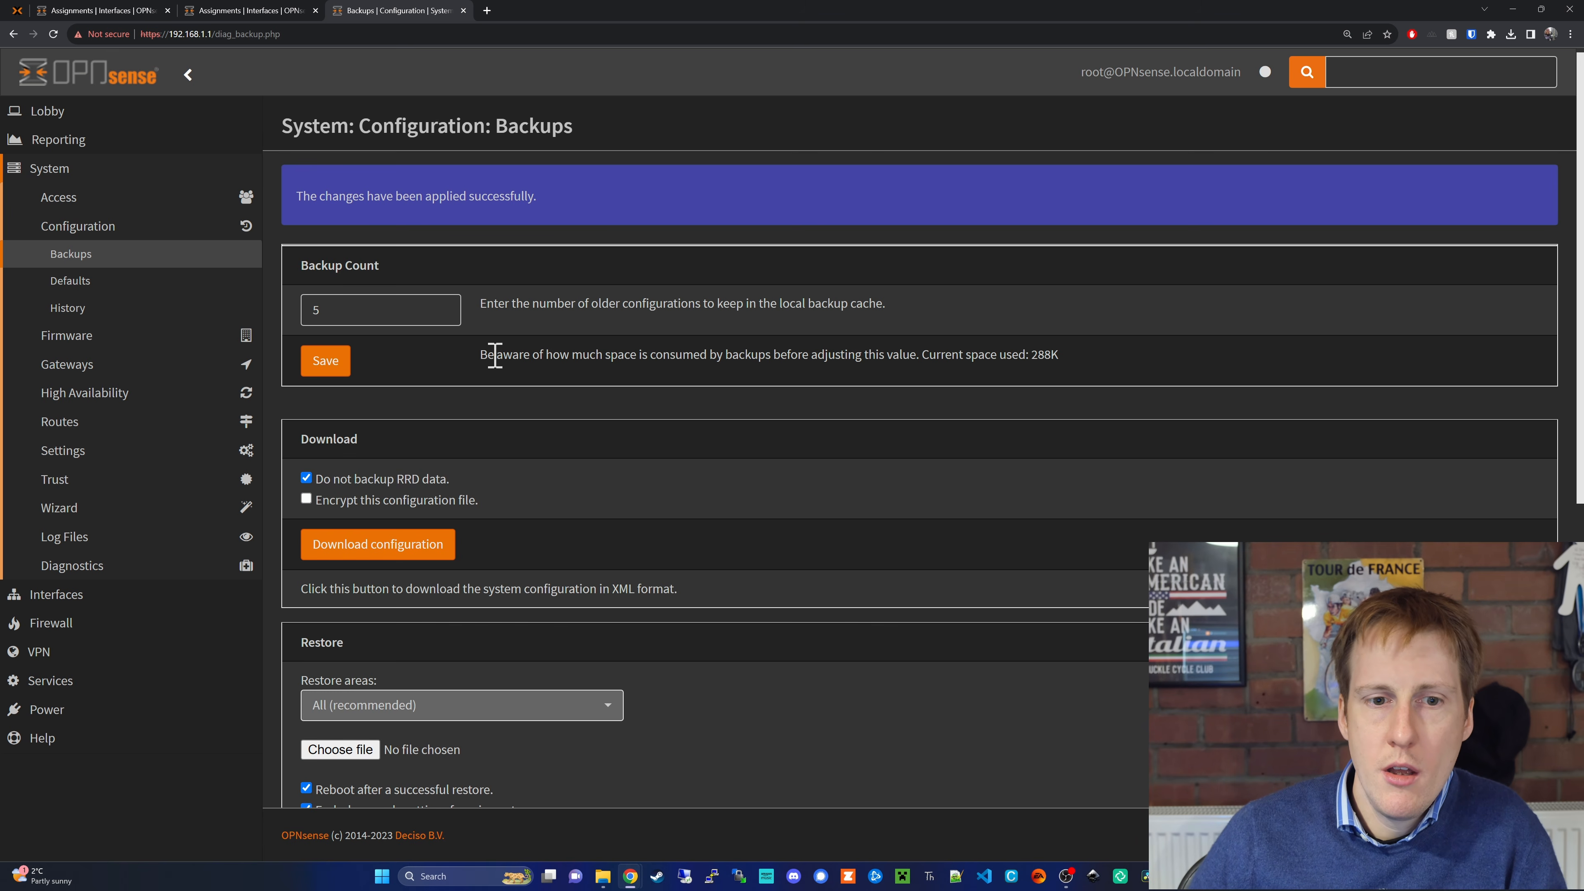
Download the unencrypted system configuration without RRD data, and review the restore and Google Drive backup options.
{"action": "scroll", "coordinate": [494, 355], "scroll_direction": "down", "scroll_amount": 2}
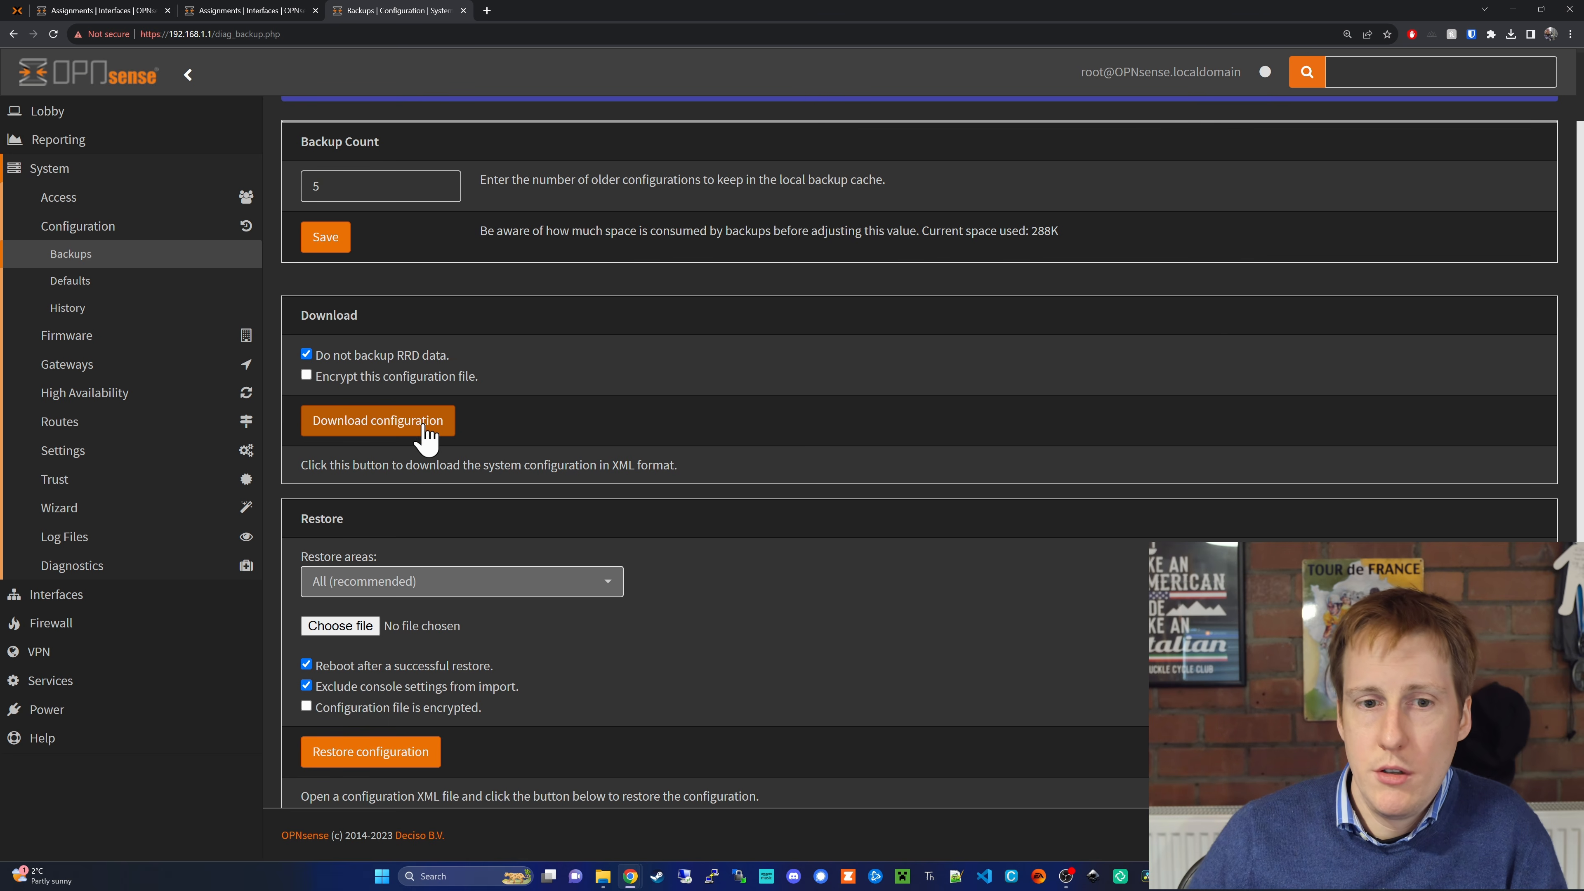
{"action": "left_click", "coordinate": [425, 437]}
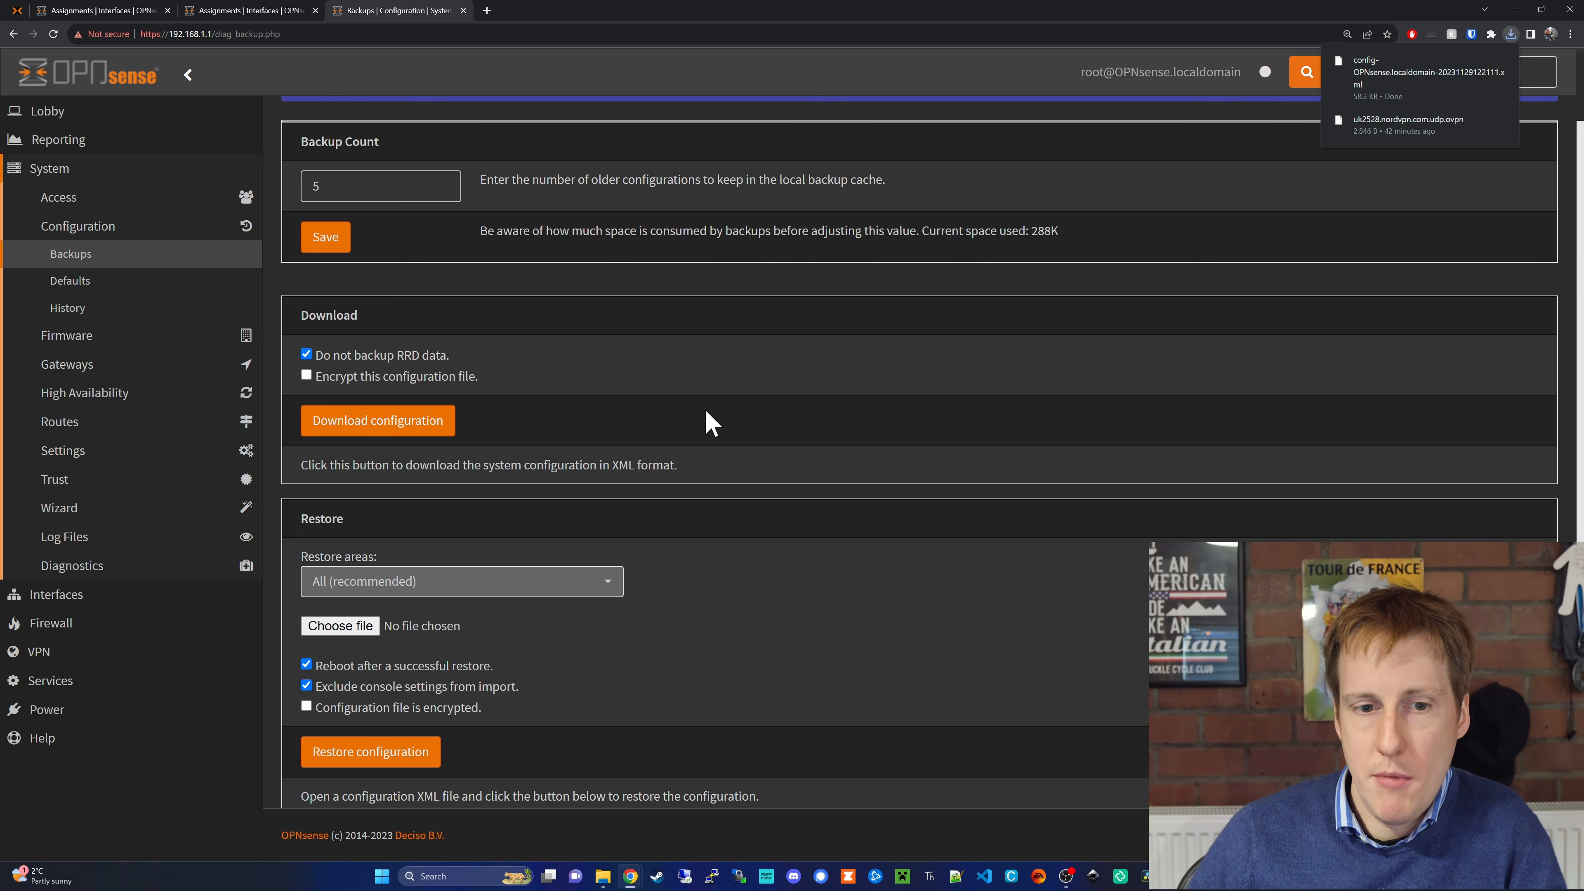
{"action": "scroll", "coordinate": [701, 439], "scroll_direction": "down", "scroll_amount": 7}
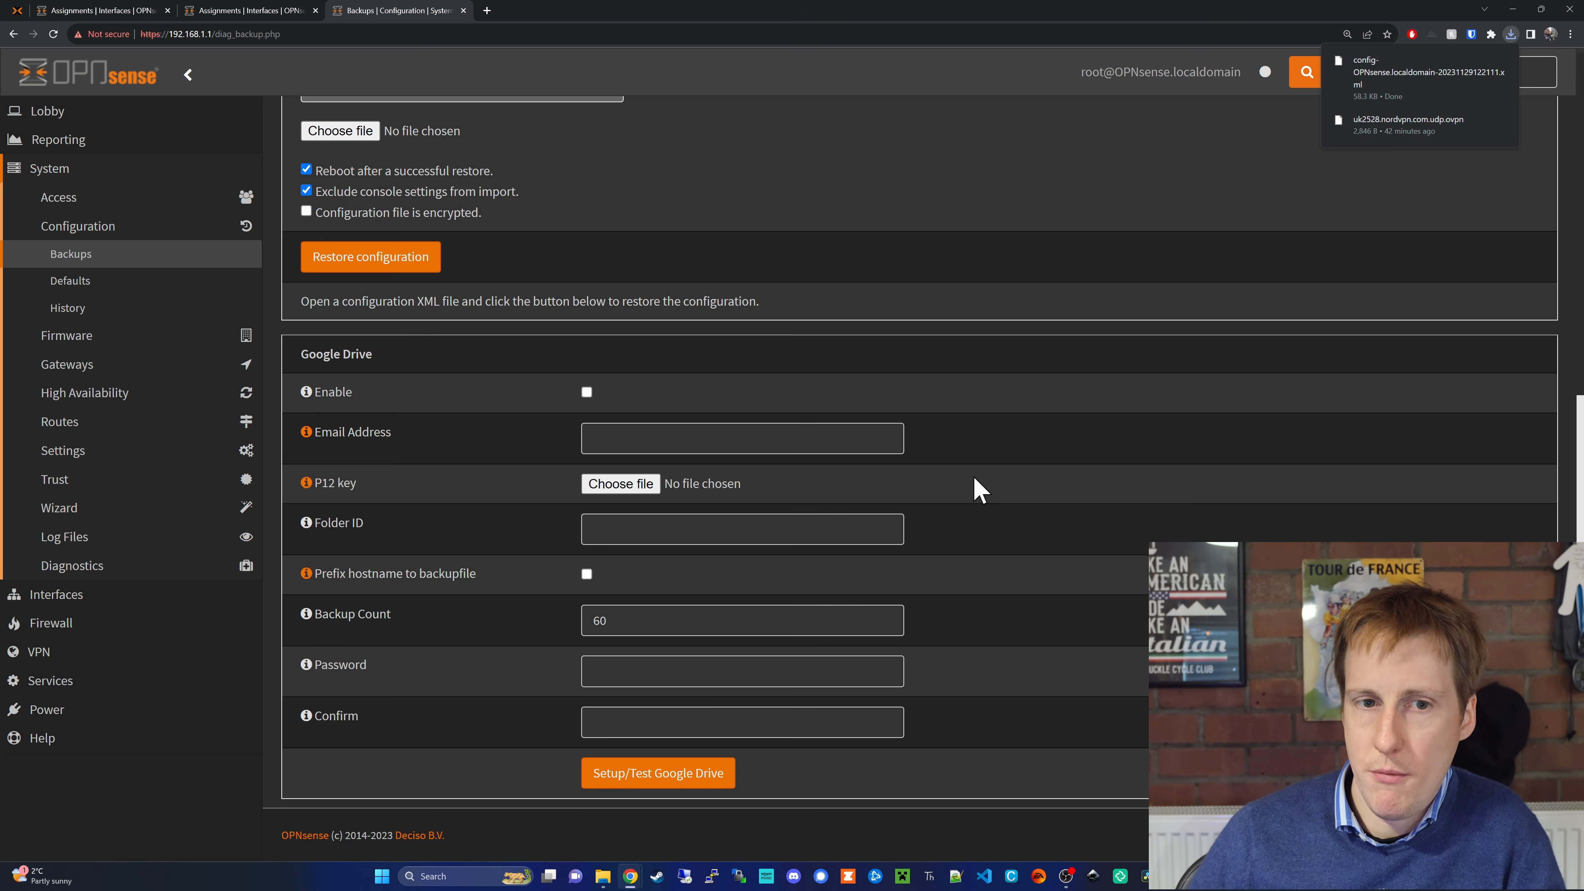
{"action": "scroll", "coordinate": [644, 449], "scroll_direction": "up", "scroll_amount": 4}
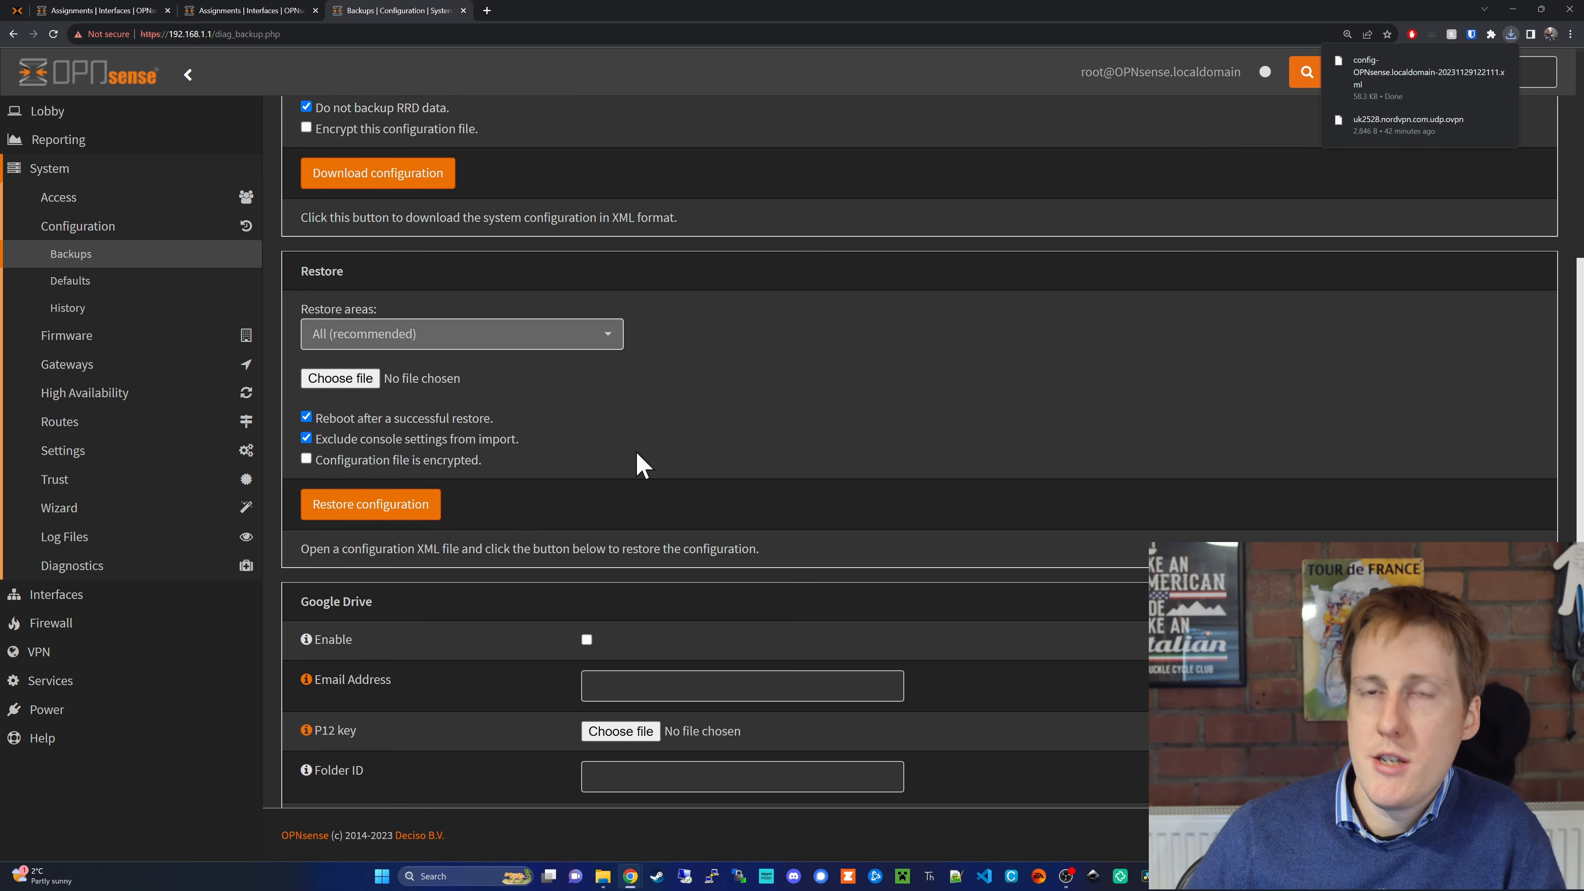